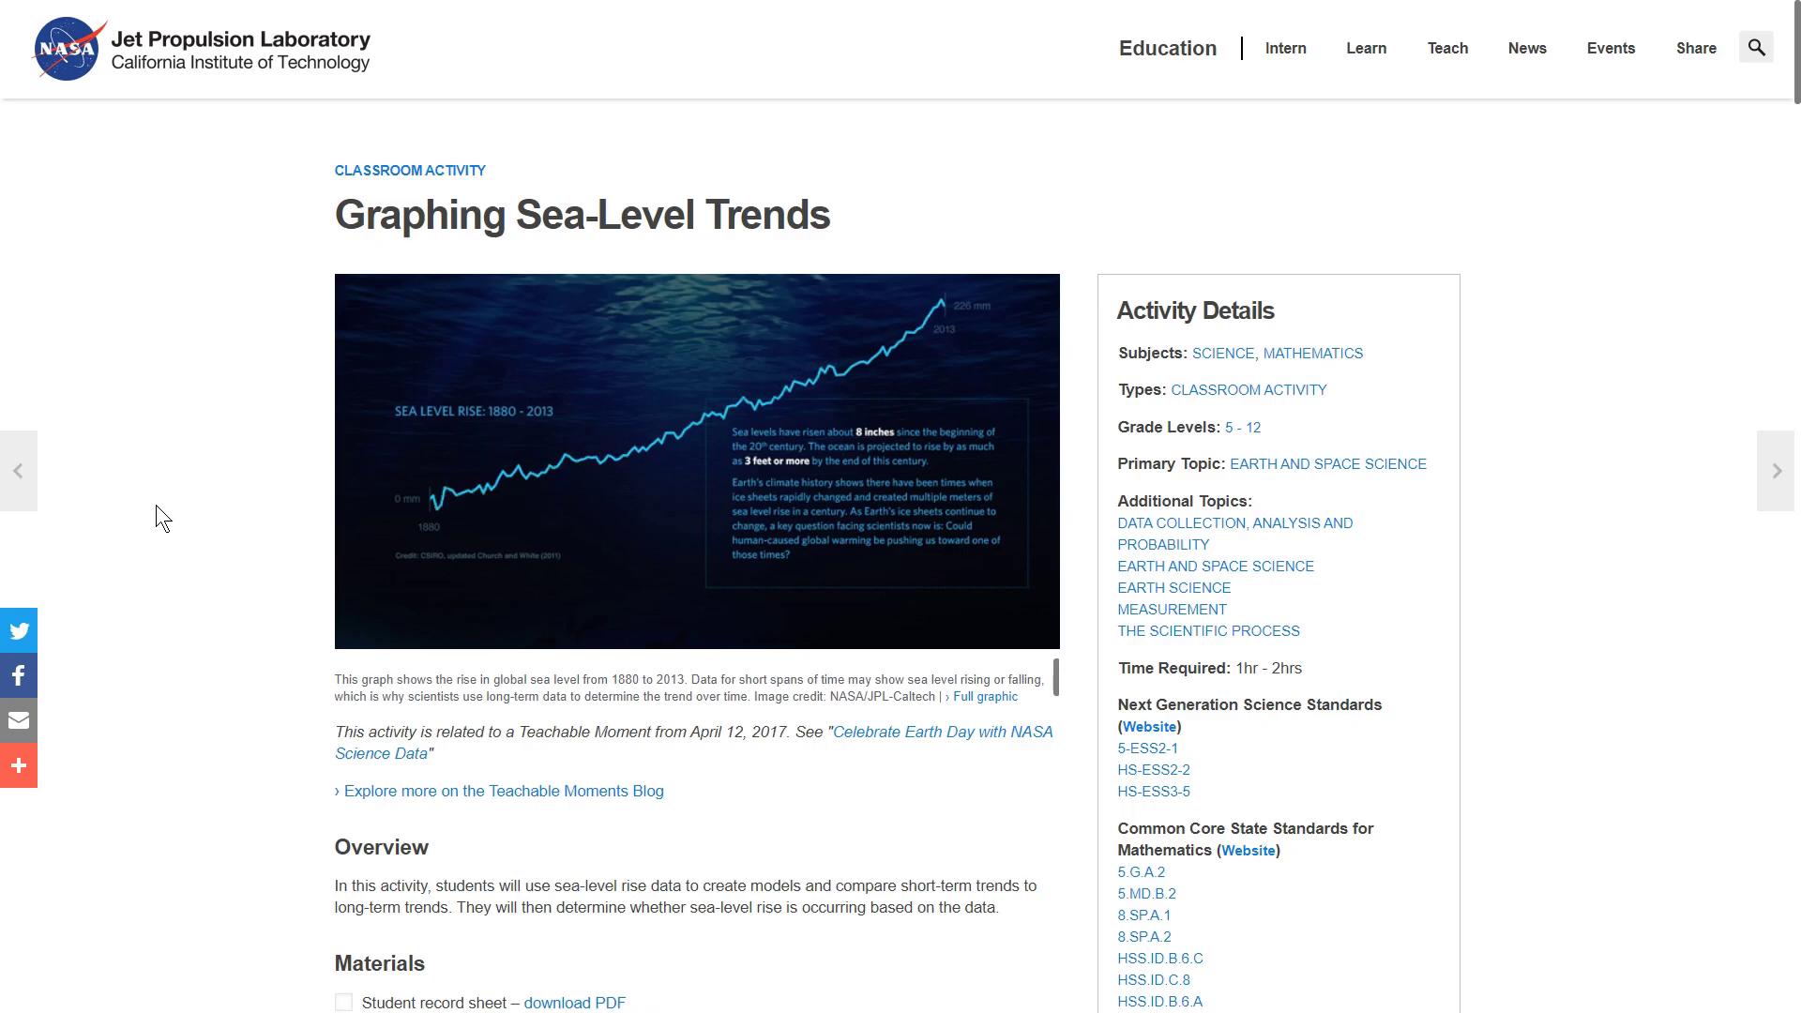
- Download the Graphing Sea-Level Trends data as CSV files from the Materials section
{"action": "scroll", "coordinate": [244, 272], "scroll_direction": "down", "scroll_amount": 4}
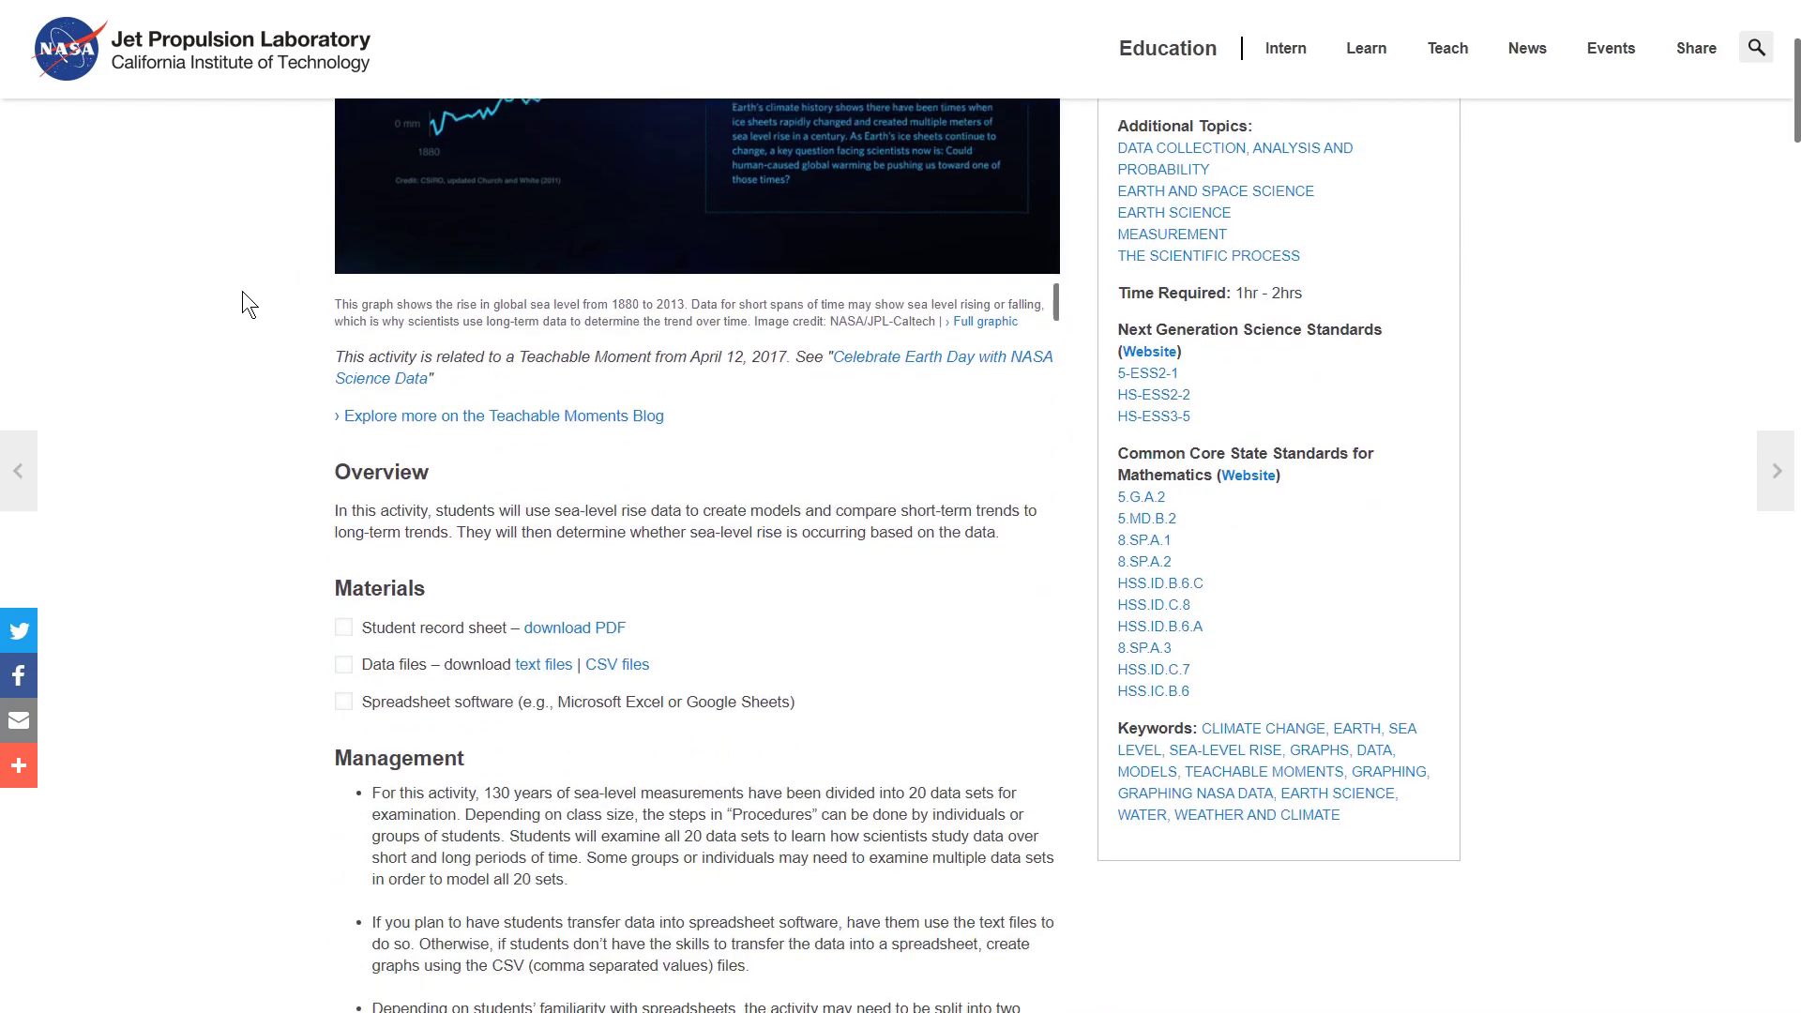
{"action": "left_click", "coordinate": [617, 667]}
- Open monthly_GMSL_set_01.csv from the downloaded sea-level data folder in Chrome
{"action": "key", "text": "alt+Tab"}
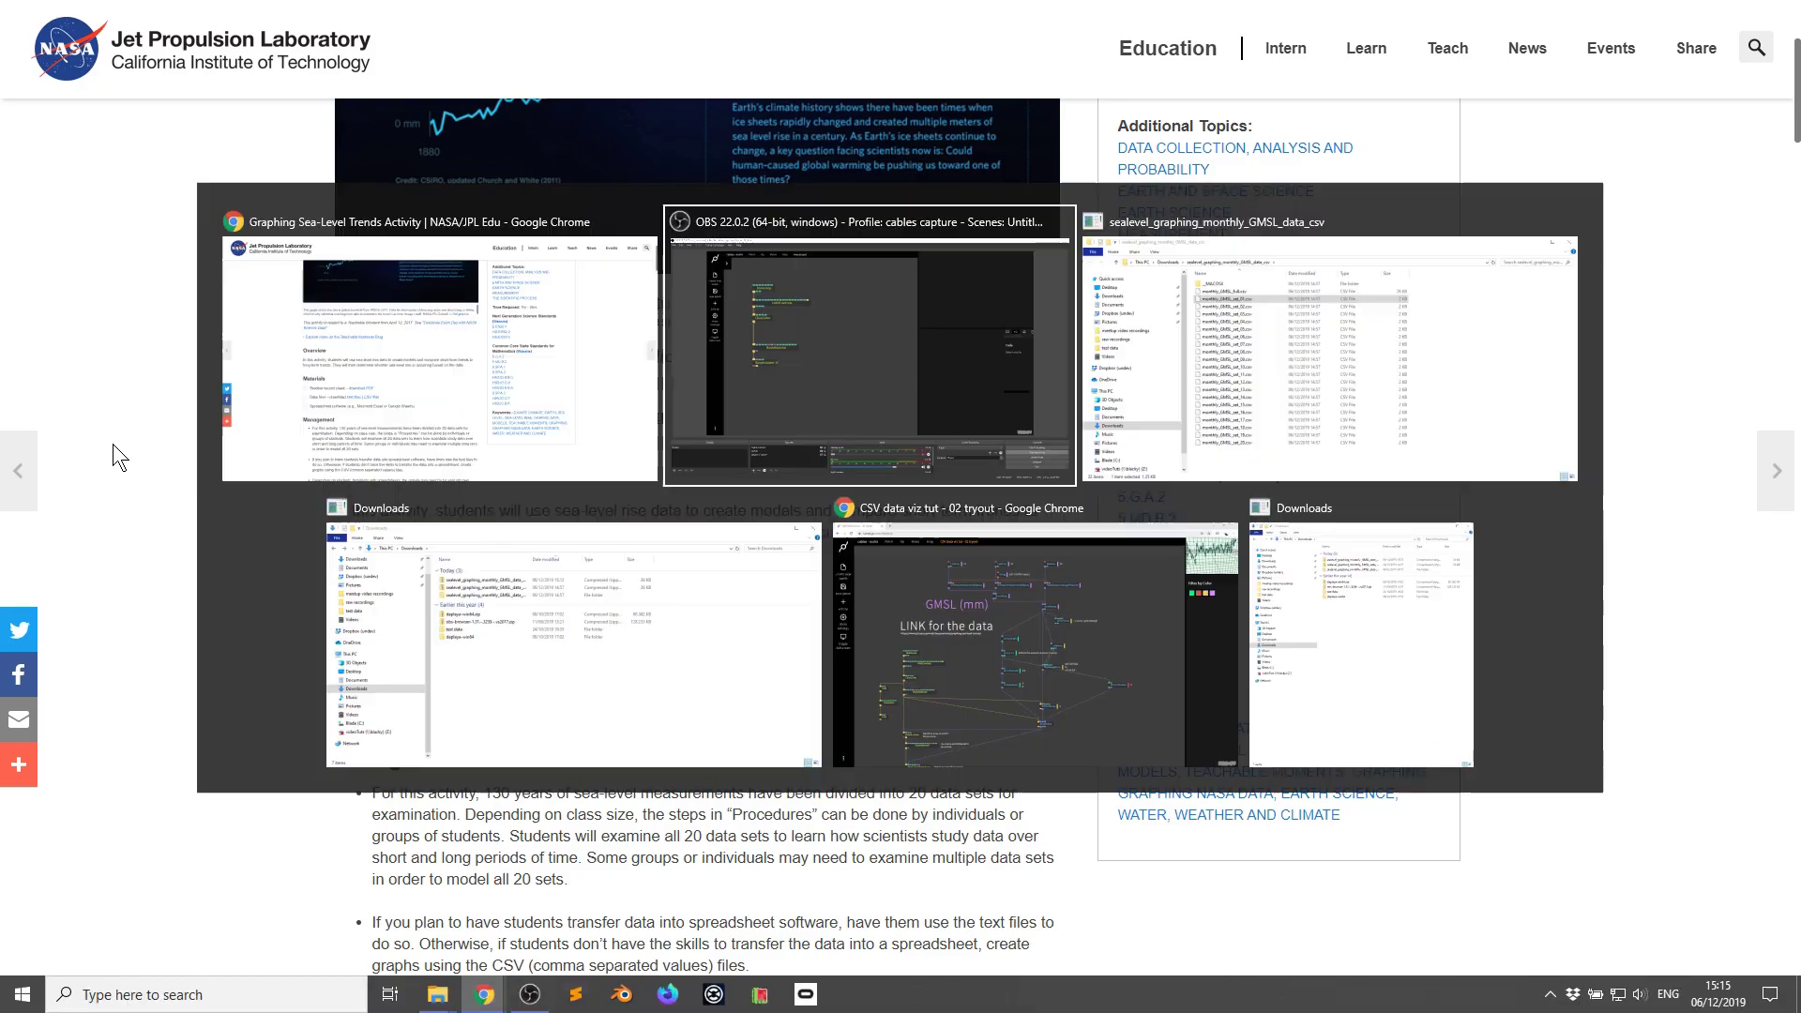
{"action": "left_click", "coordinate": [1198, 370]}
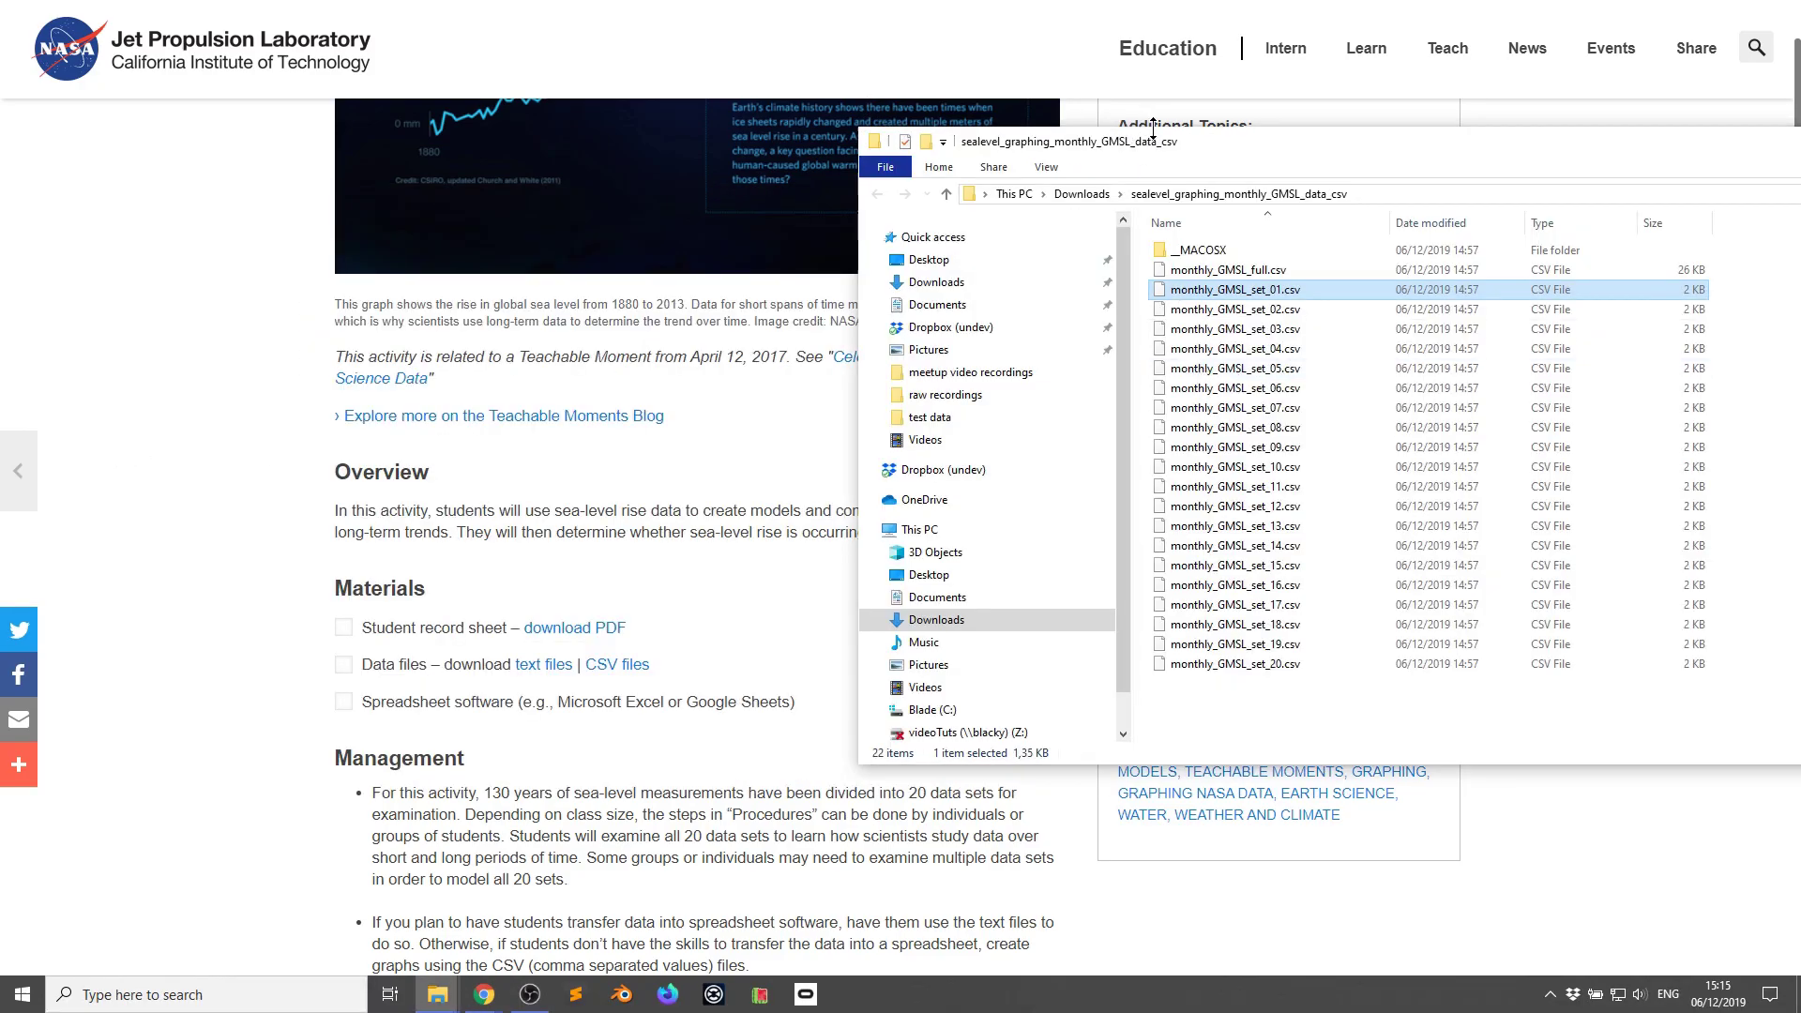
{"action": "left_click", "coordinate": [1270, 268]}
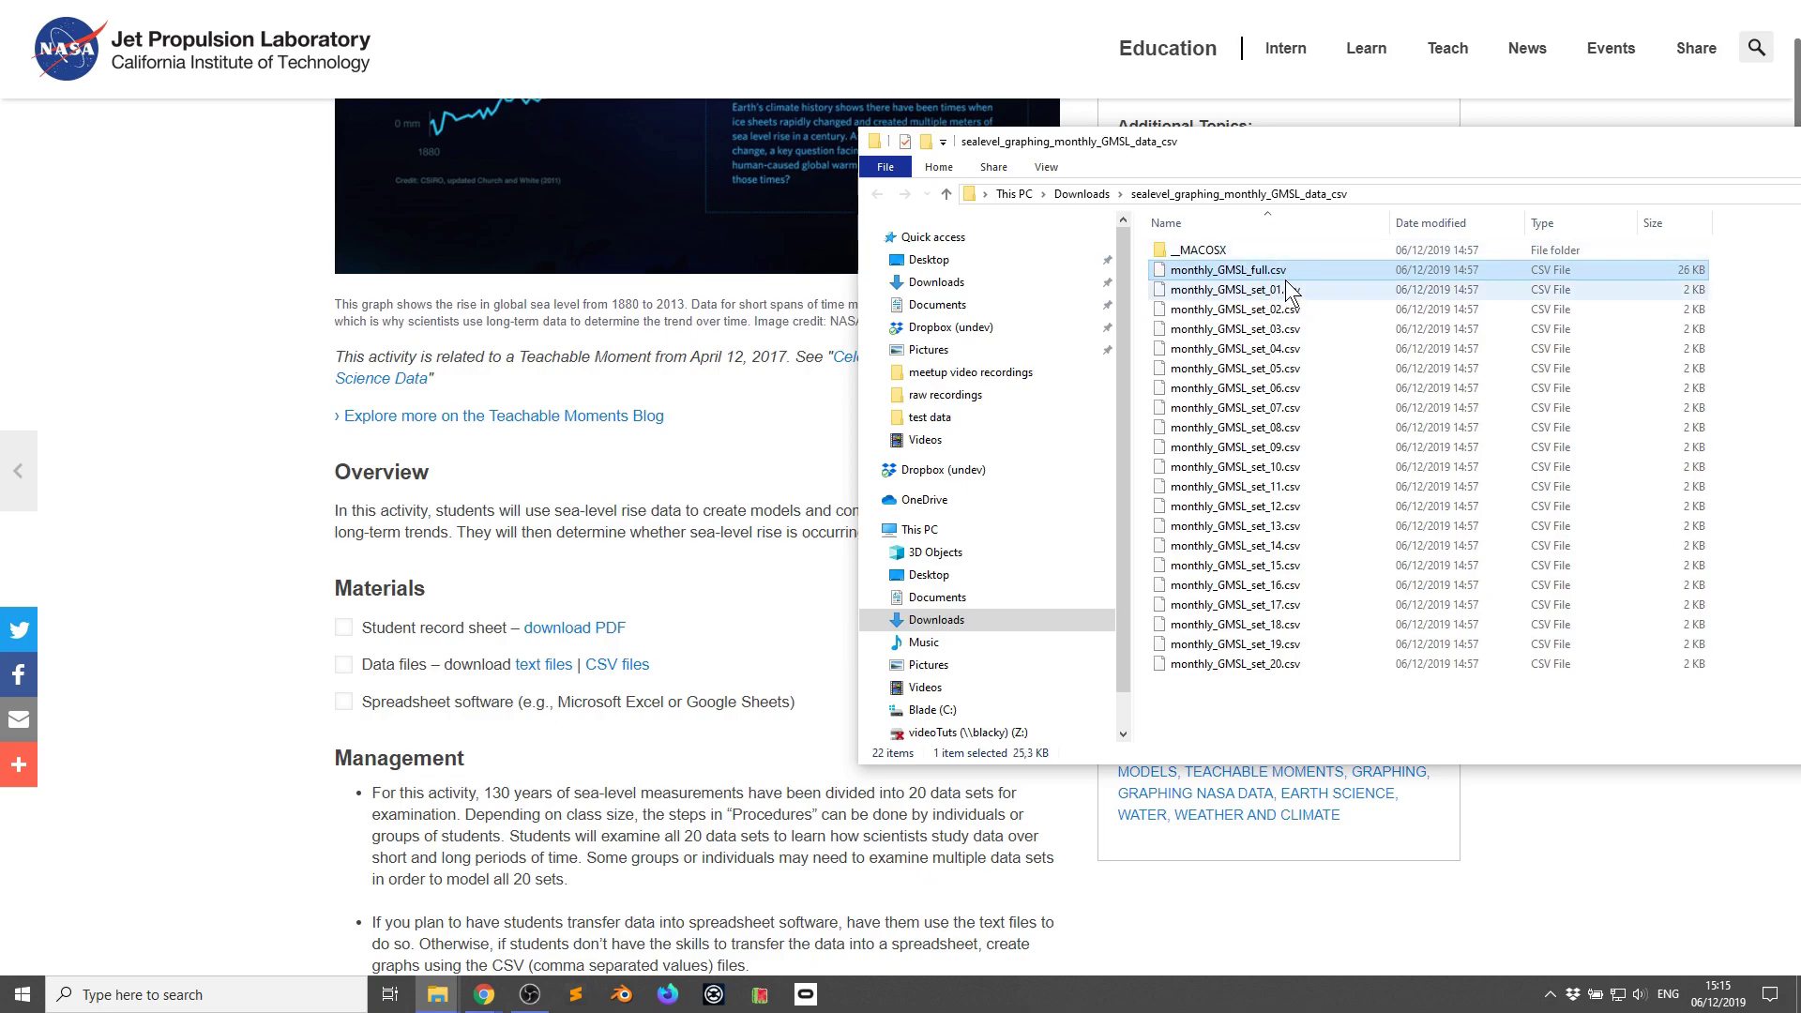
{"action": "left_click", "coordinate": [1295, 663]}
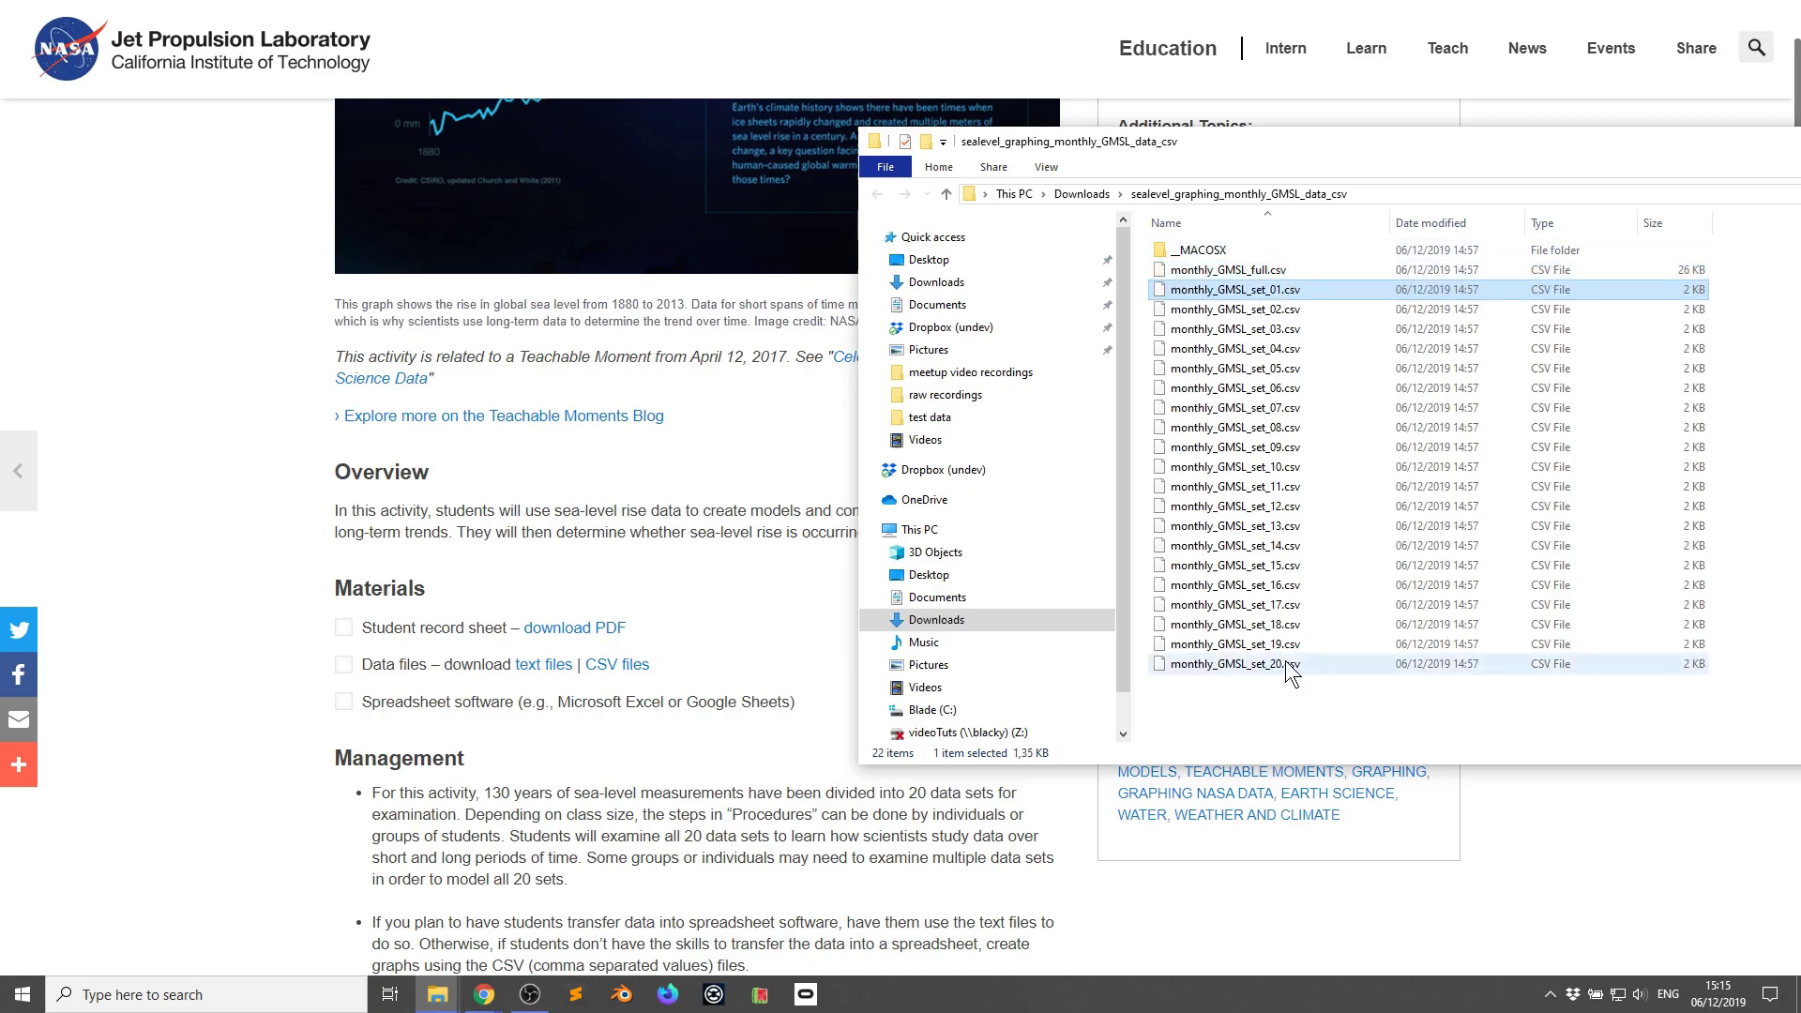
{"action": "left_click", "coordinate": [1295, 295]}
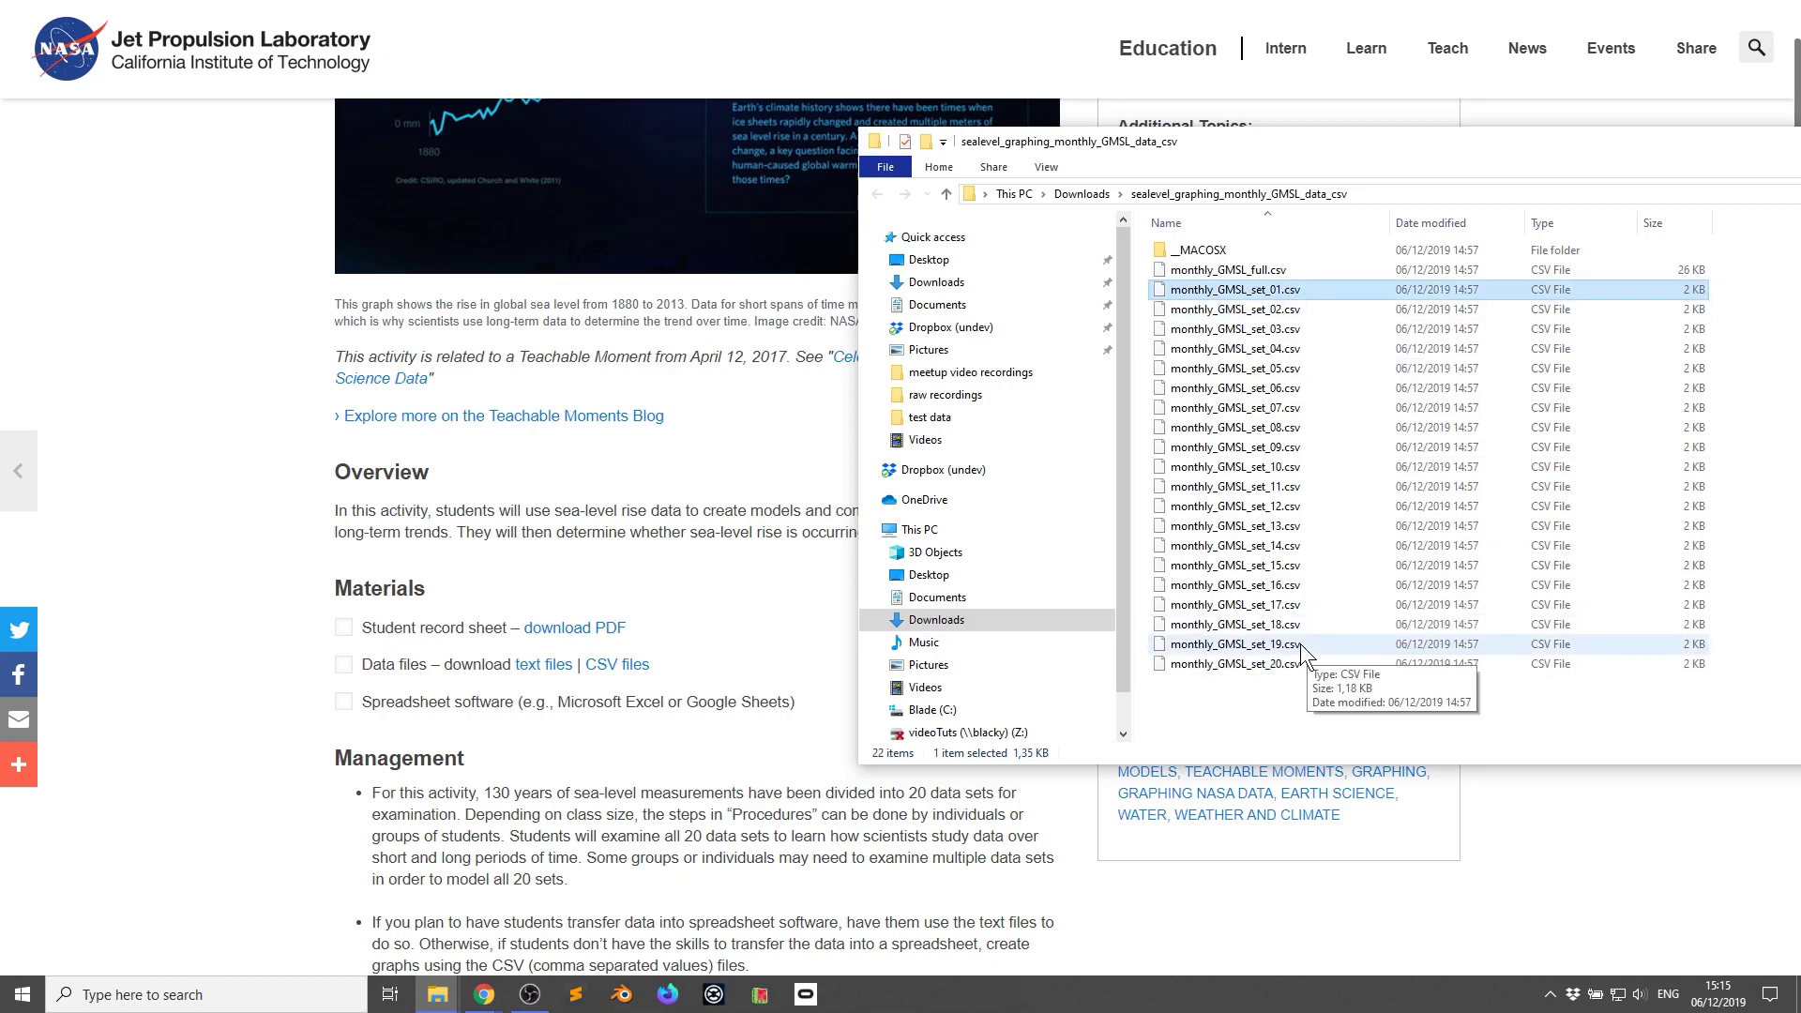
{"action": "left_click", "coordinate": [1286, 664]}
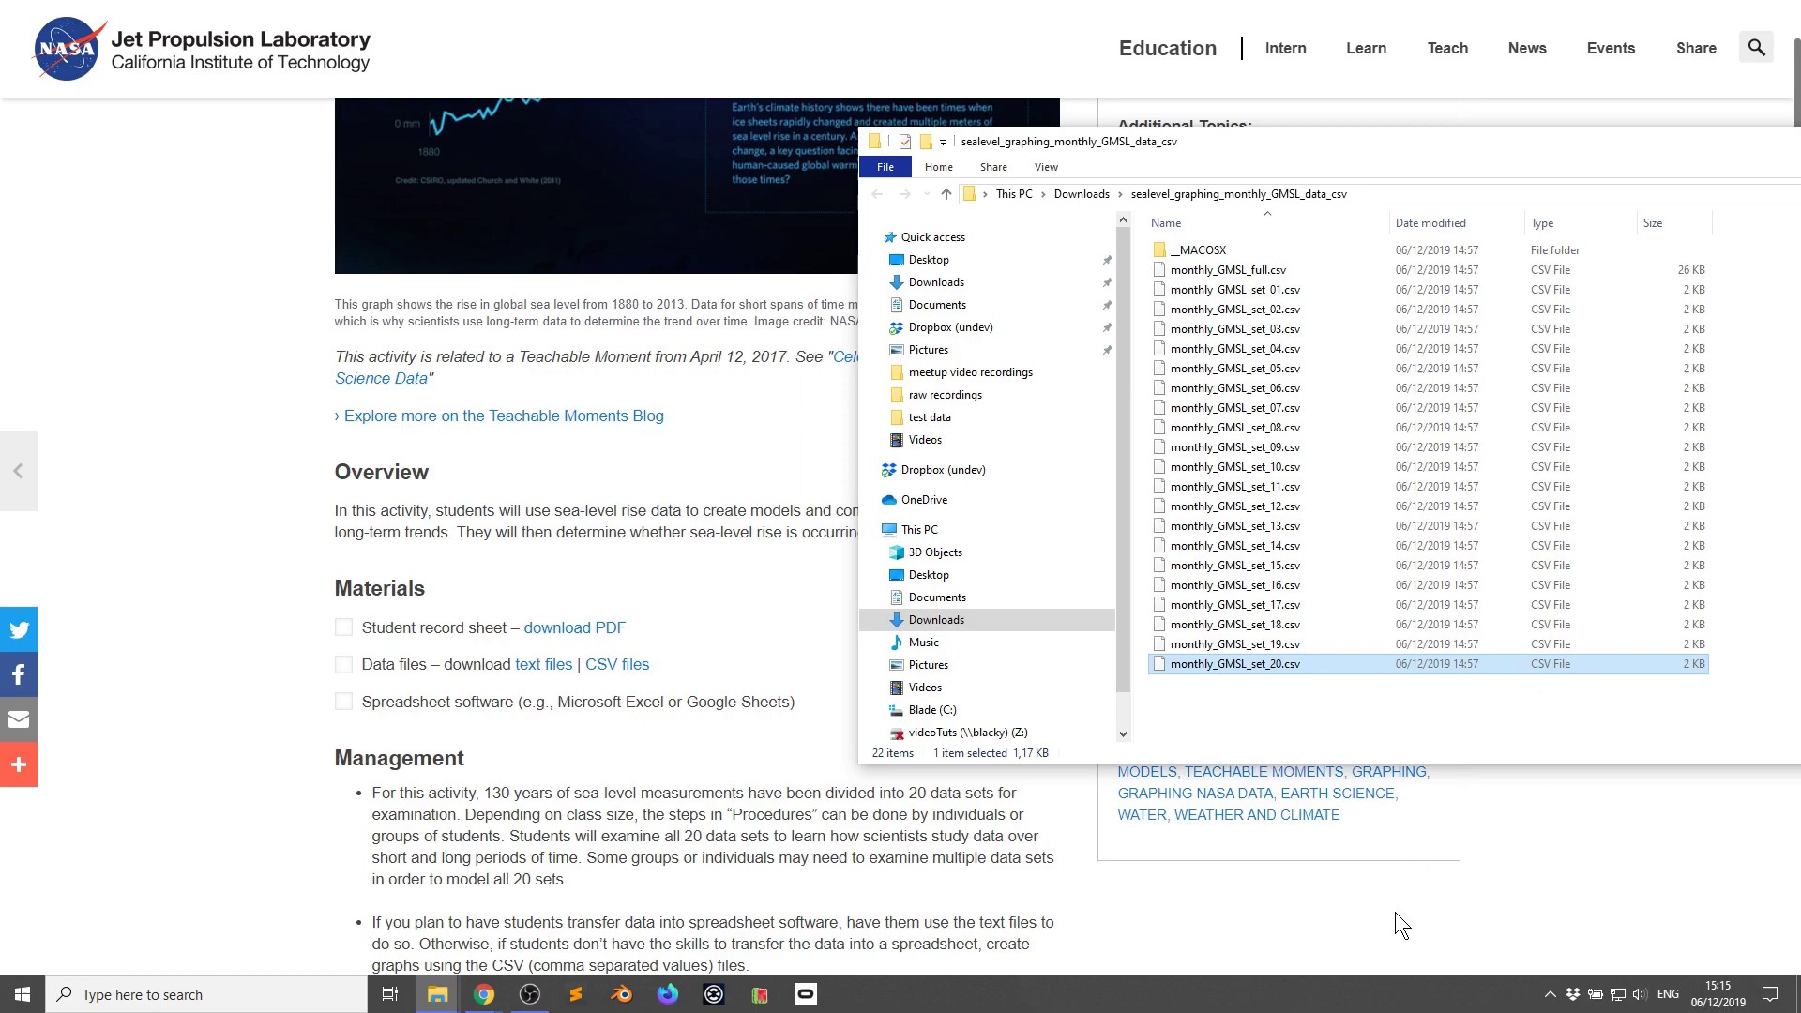
{"action": "left_click", "coordinate": [1286, 289]}
{"action": "left_click_drag", "start_coordinate": [1279, 289], "coordinate": [657, 26]}
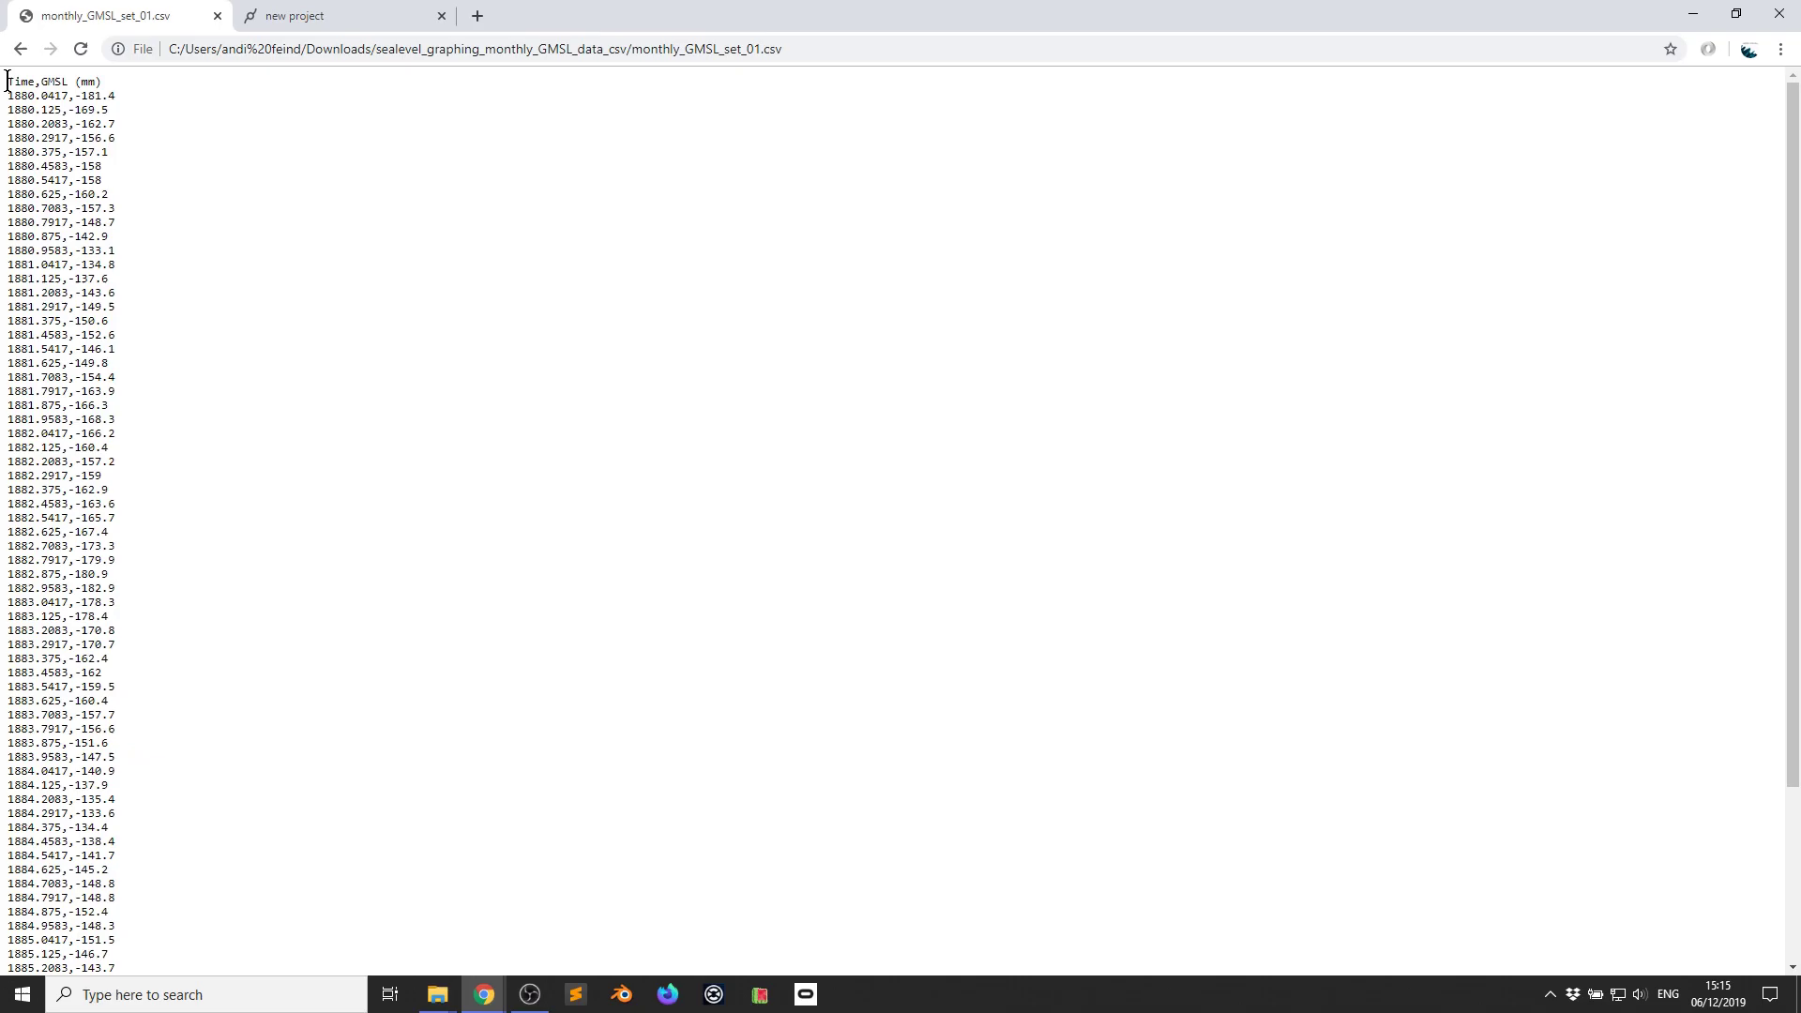
{"action": "left_click_drag", "start_coordinate": [7, 81], "coordinate": [37, 80]}
{"action": "left_click", "coordinate": [44, 82]}
{"action": "double_click", "coordinate": [49, 83]}
{"action": "left_click", "coordinate": [10, 97]}
{"action": "left_click_drag", "start_coordinate": [8, 95], "coordinate": [69, 97]}
{"action": "left_click_drag", "start_coordinate": [81, 95], "coordinate": [115, 98]}
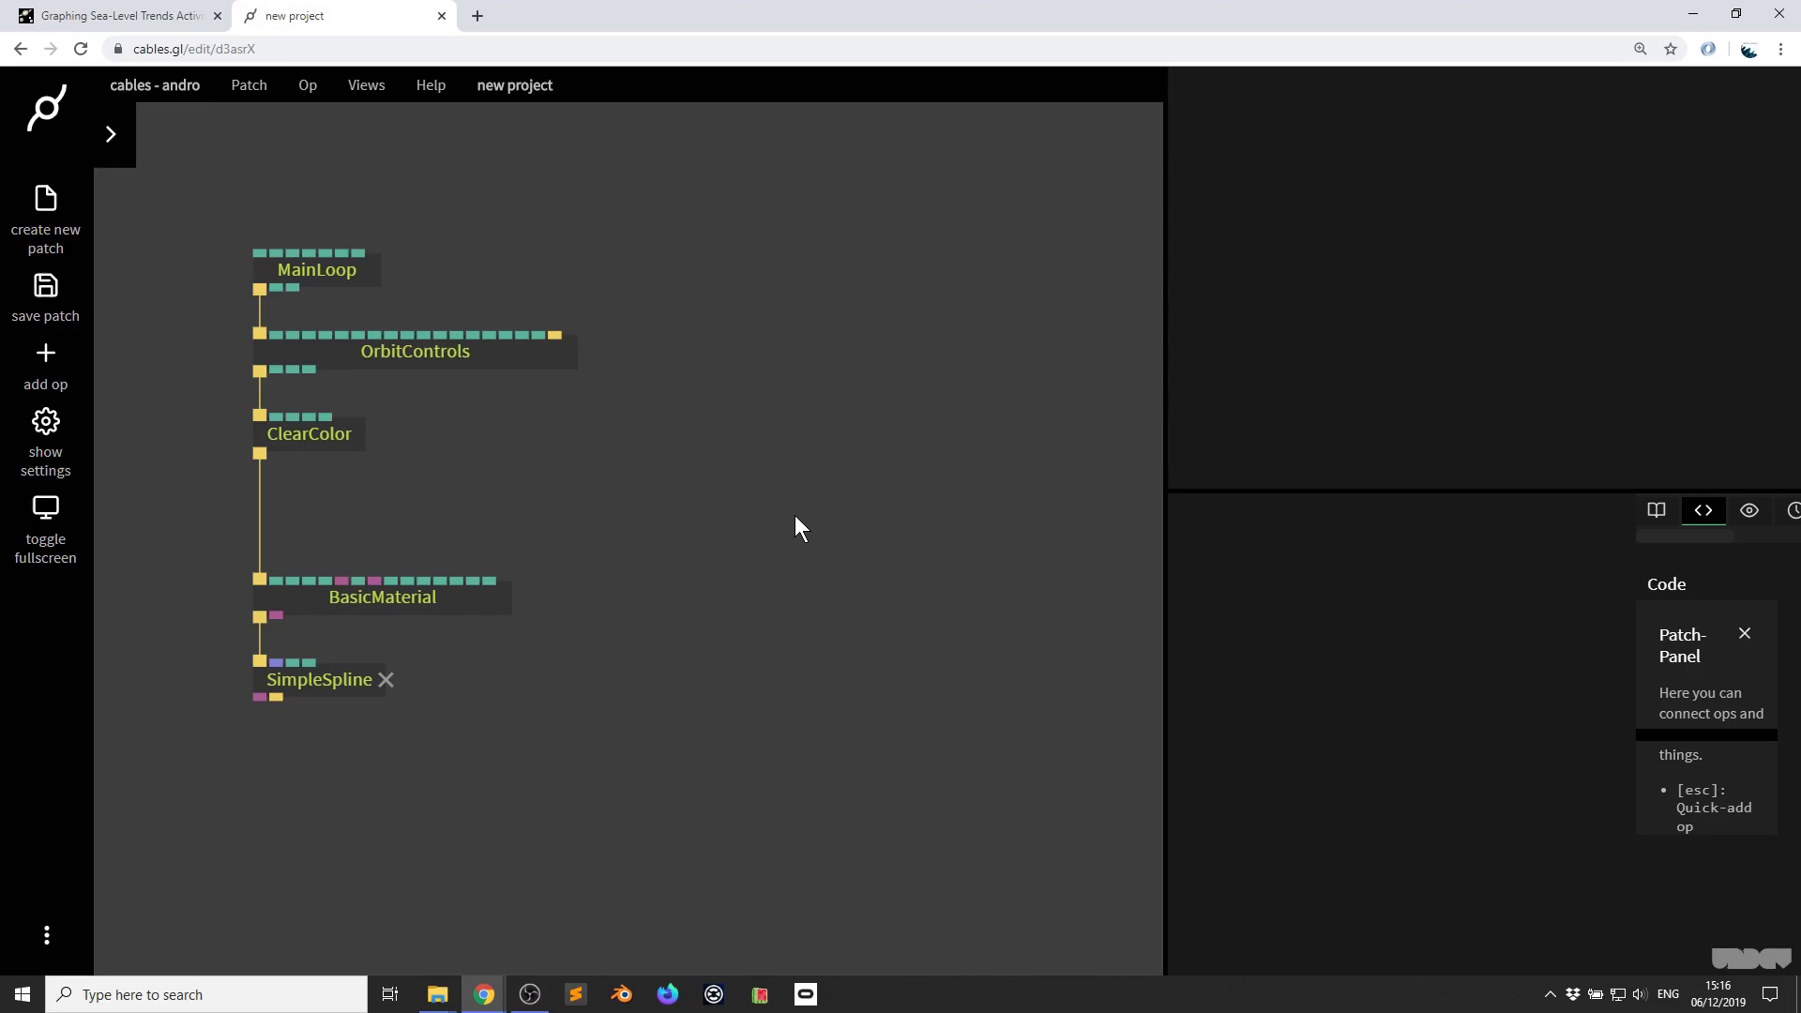
- Highlight the MainLoop, OrbitControls, ClearColor, BasicMaterial and SimpleSpline ops, then make the browser full screen
{"action": "left_click_drag", "start_coordinate": [692, 788], "coordinate": [265, 221]}
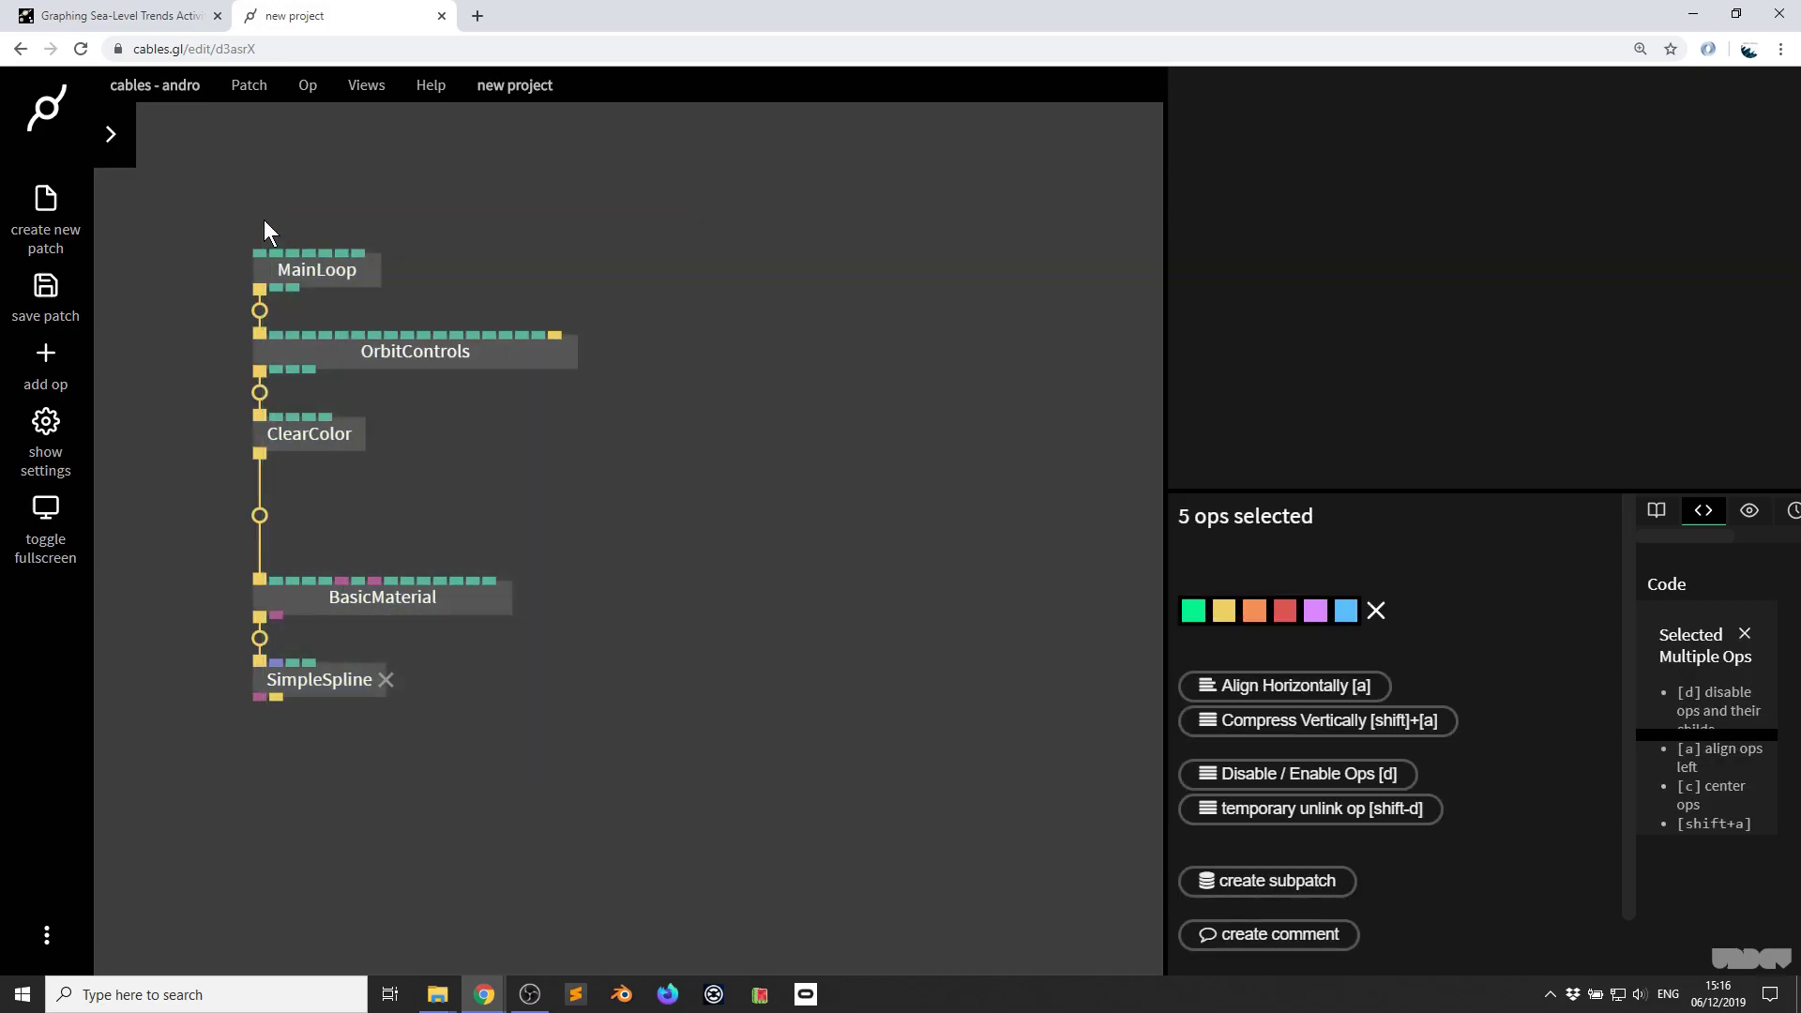
{"action": "left_click", "coordinate": [884, 528]}
{"action": "key", "text": "F11"}
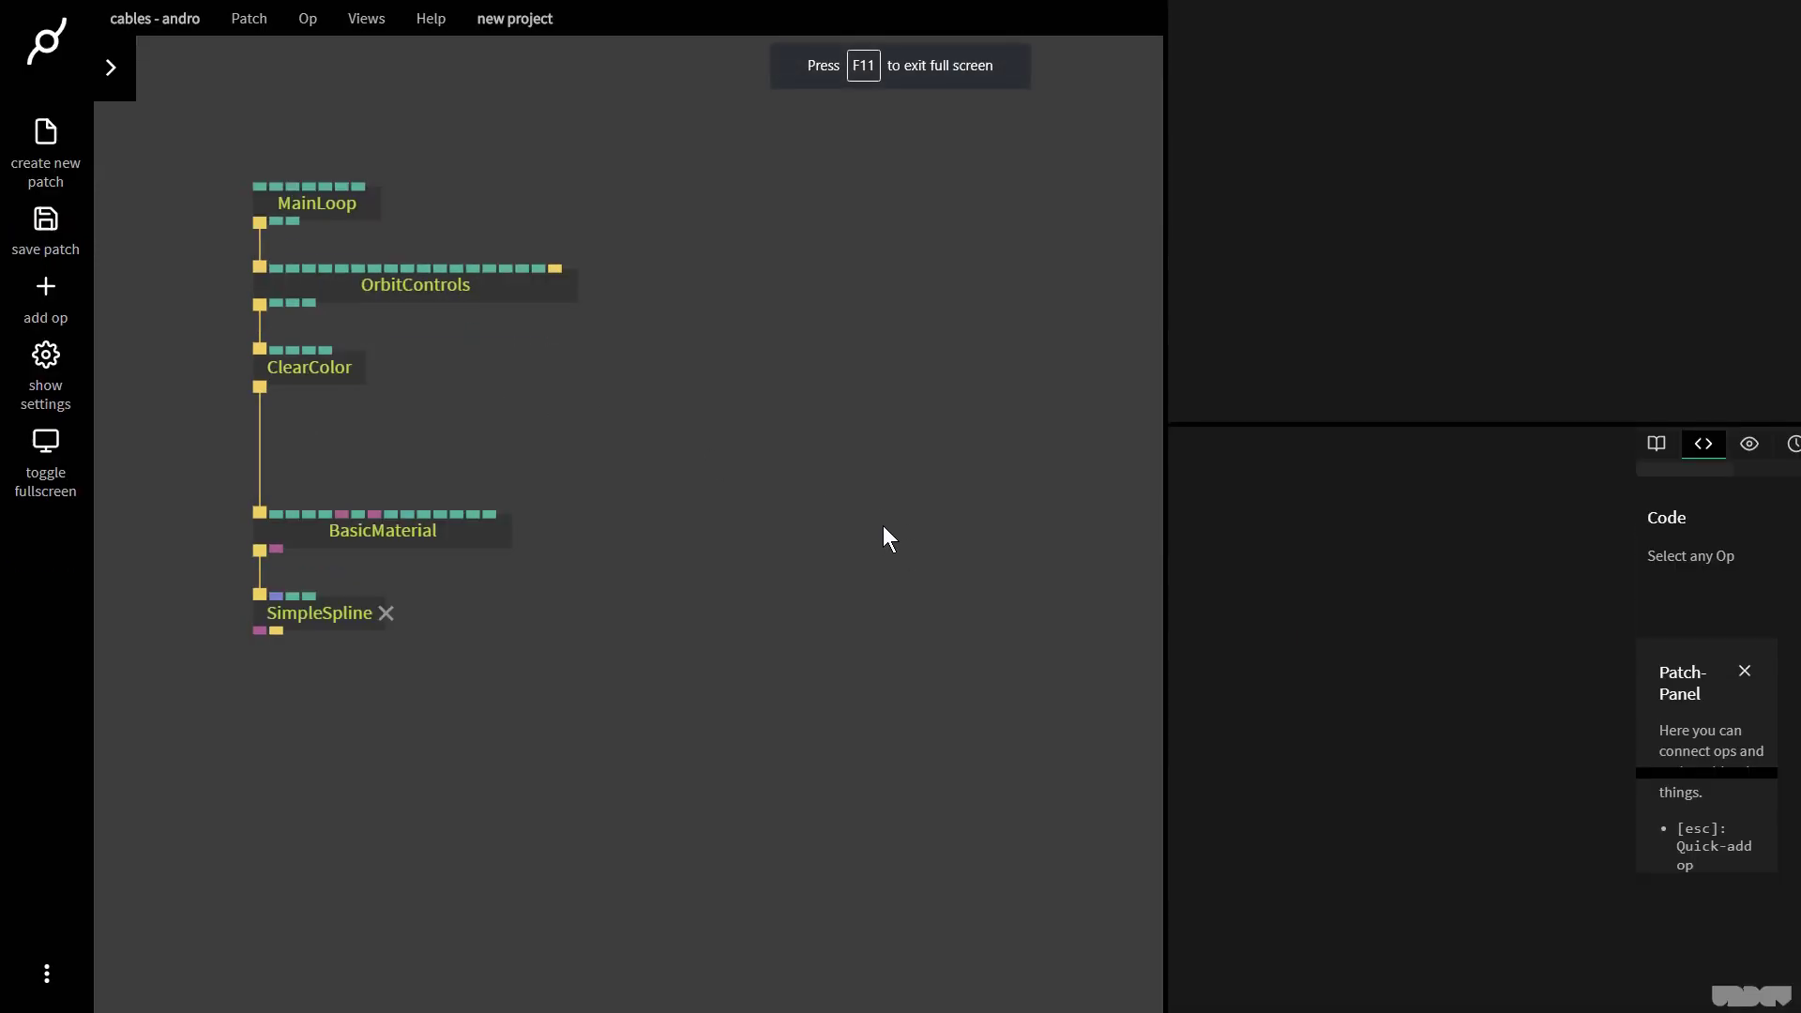
{"action": "scroll", "coordinate": [740, 385], "scroll_direction": "down", "scroll_amount": 2}
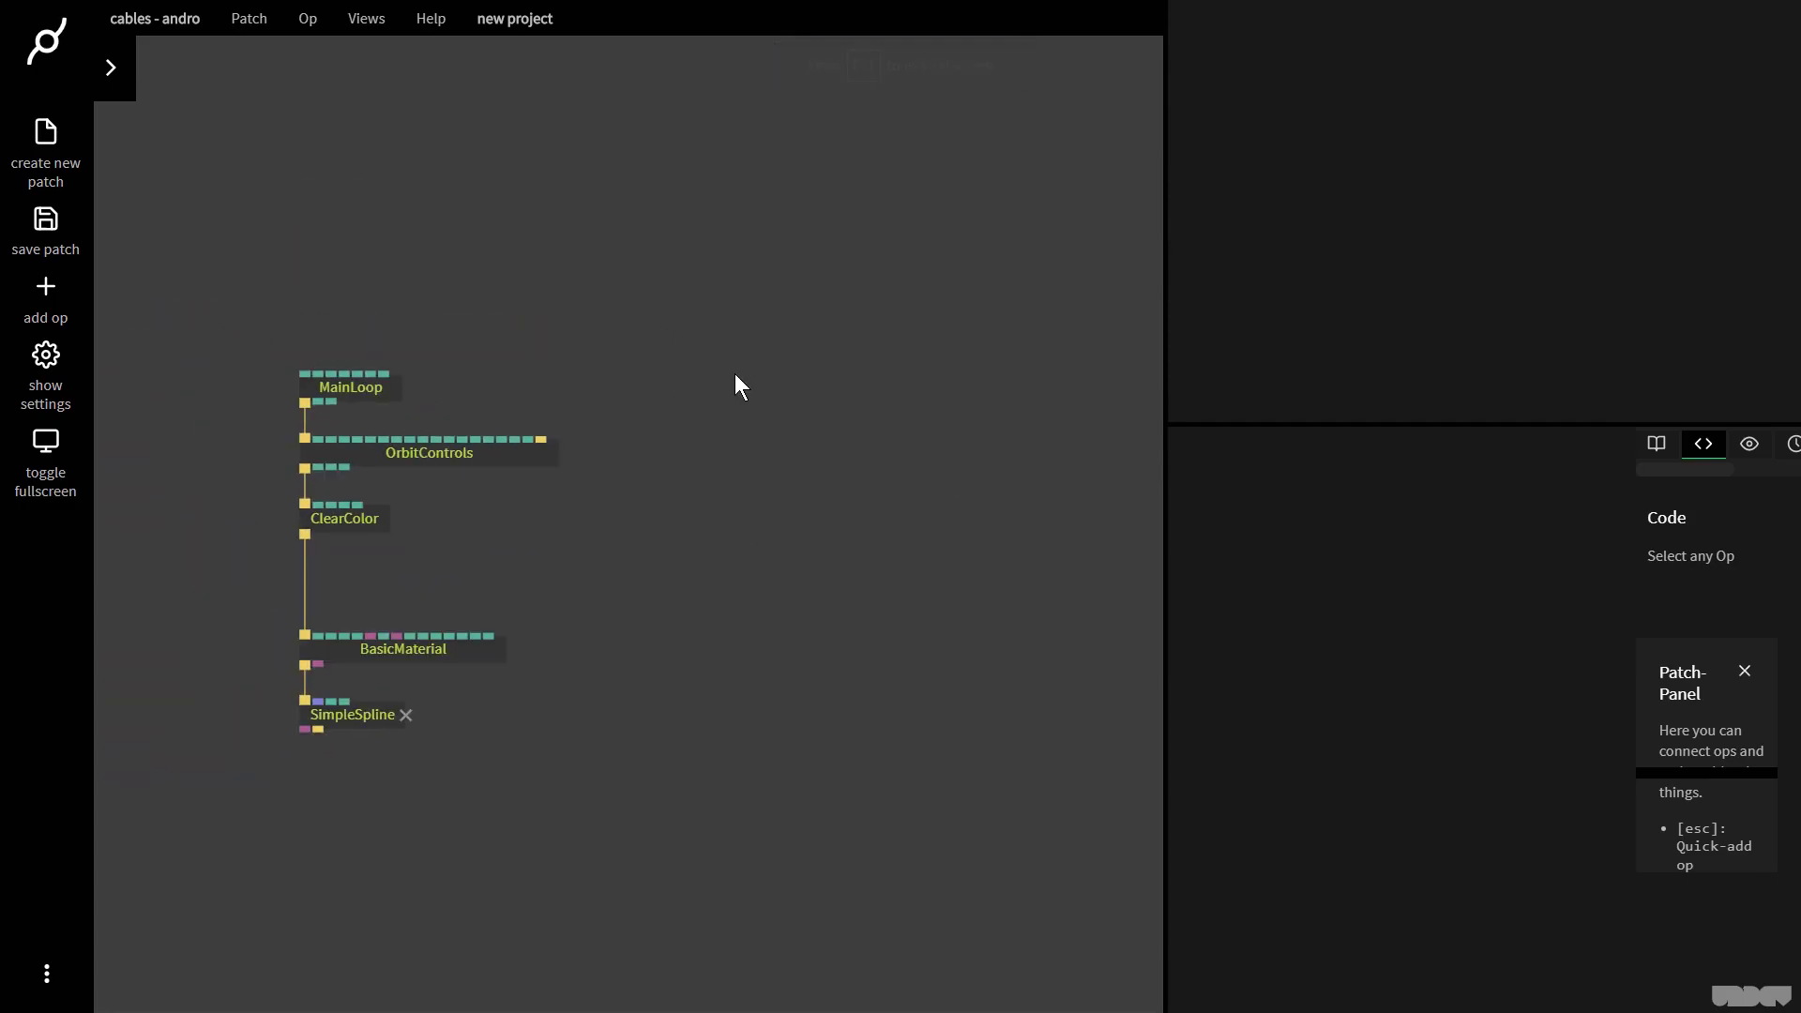
- Add an Array op and place it up and right of the starter ops
{"action": "key", "text": "Escape"}
{"action": "type", "text": "a"}
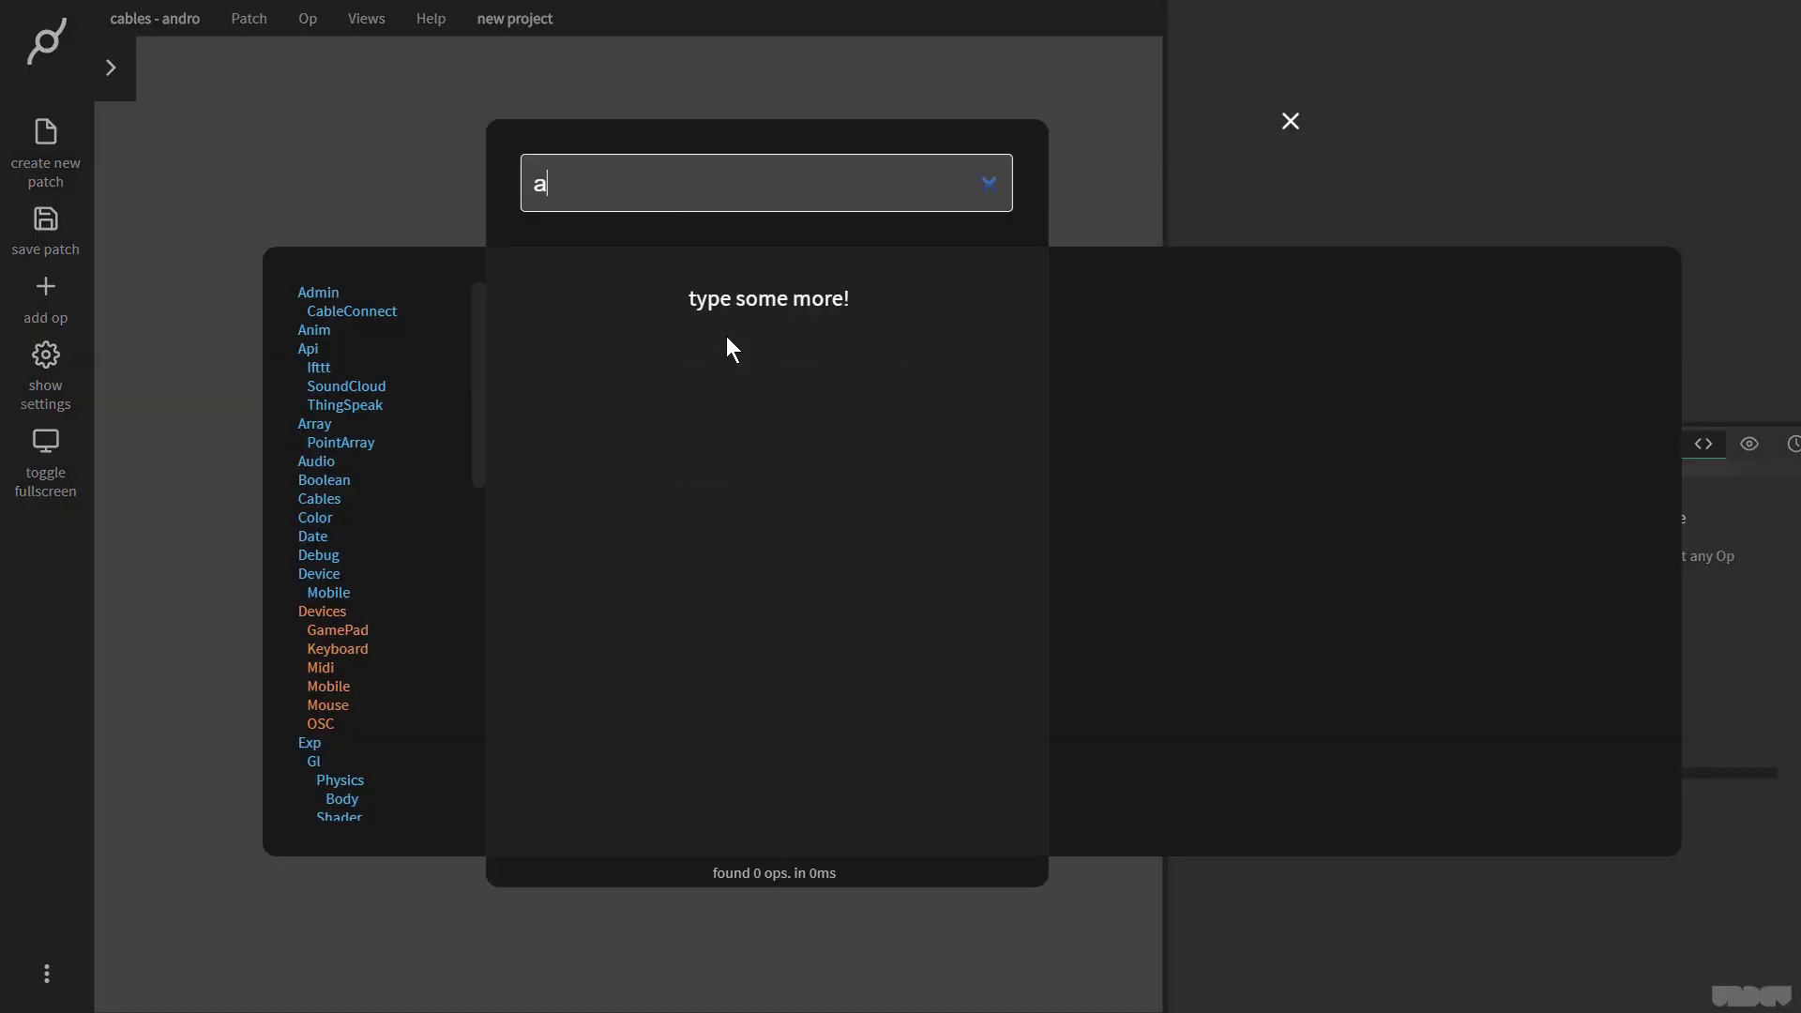
{"action": "type", "text": "rray"}
{"action": "key", "text": "Return"}
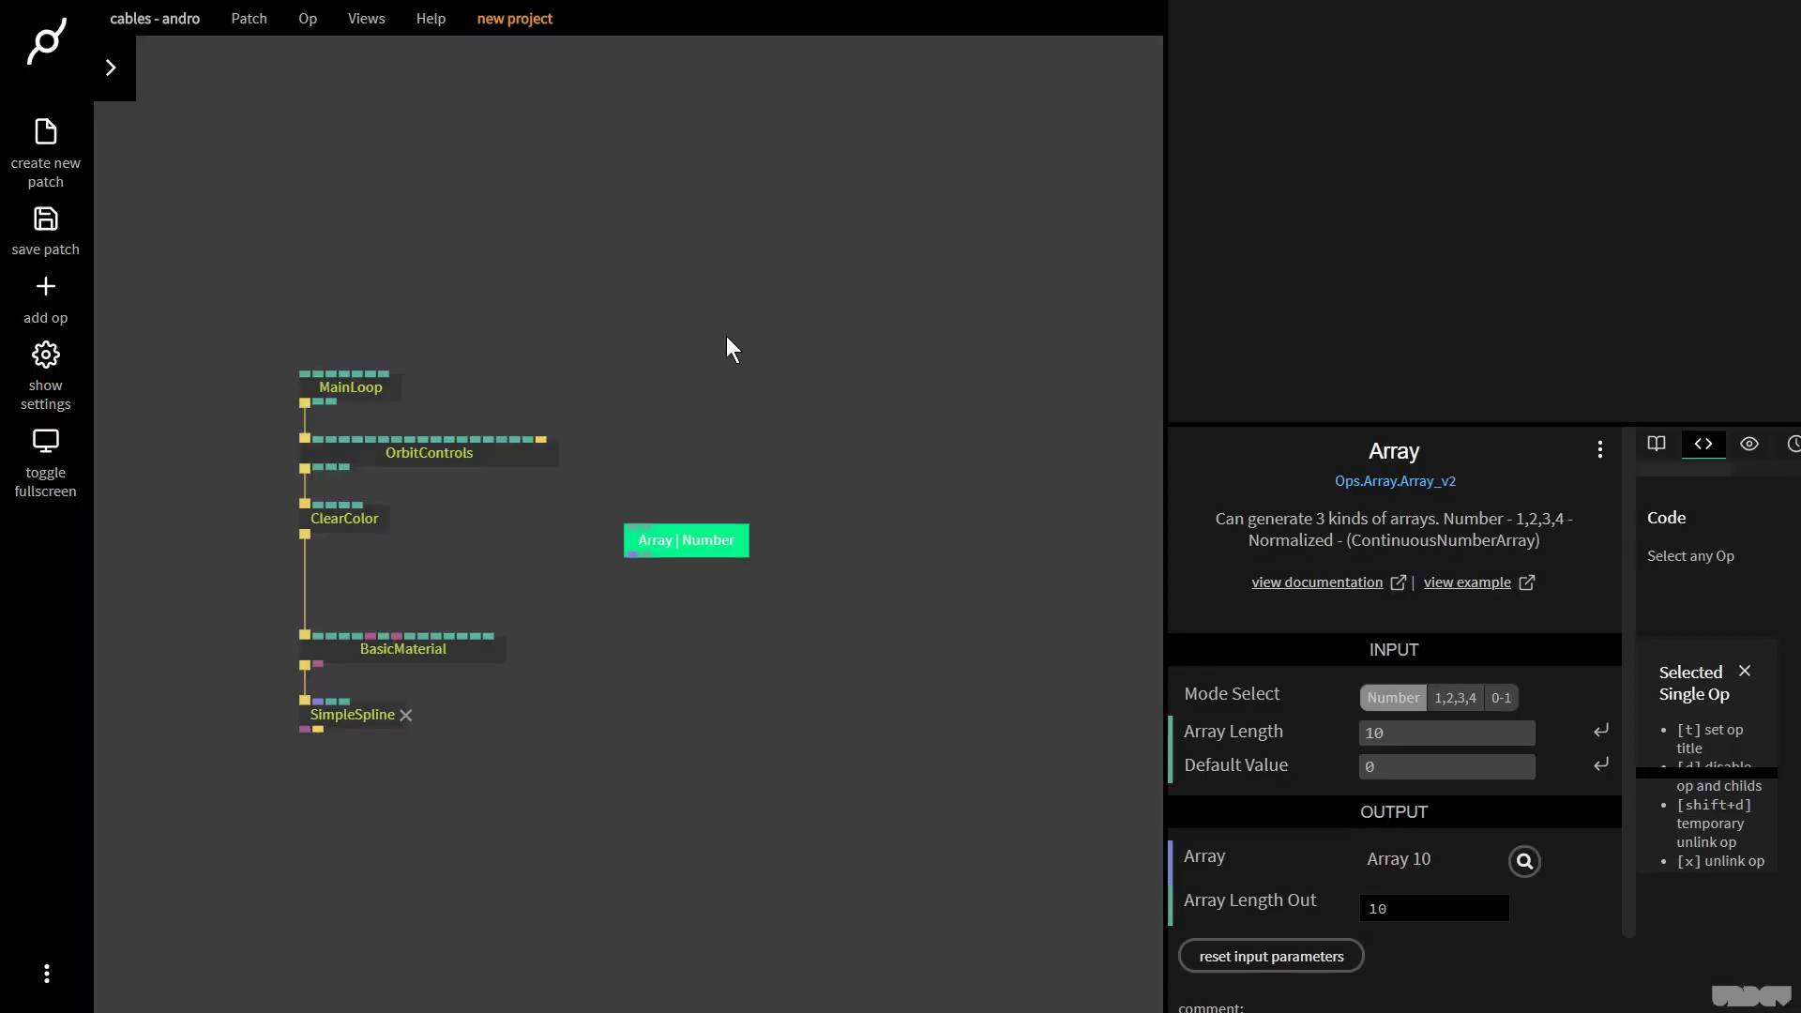
{"action": "left_click_drag", "start_coordinate": [694, 542], "coordinate": [839, 411]}
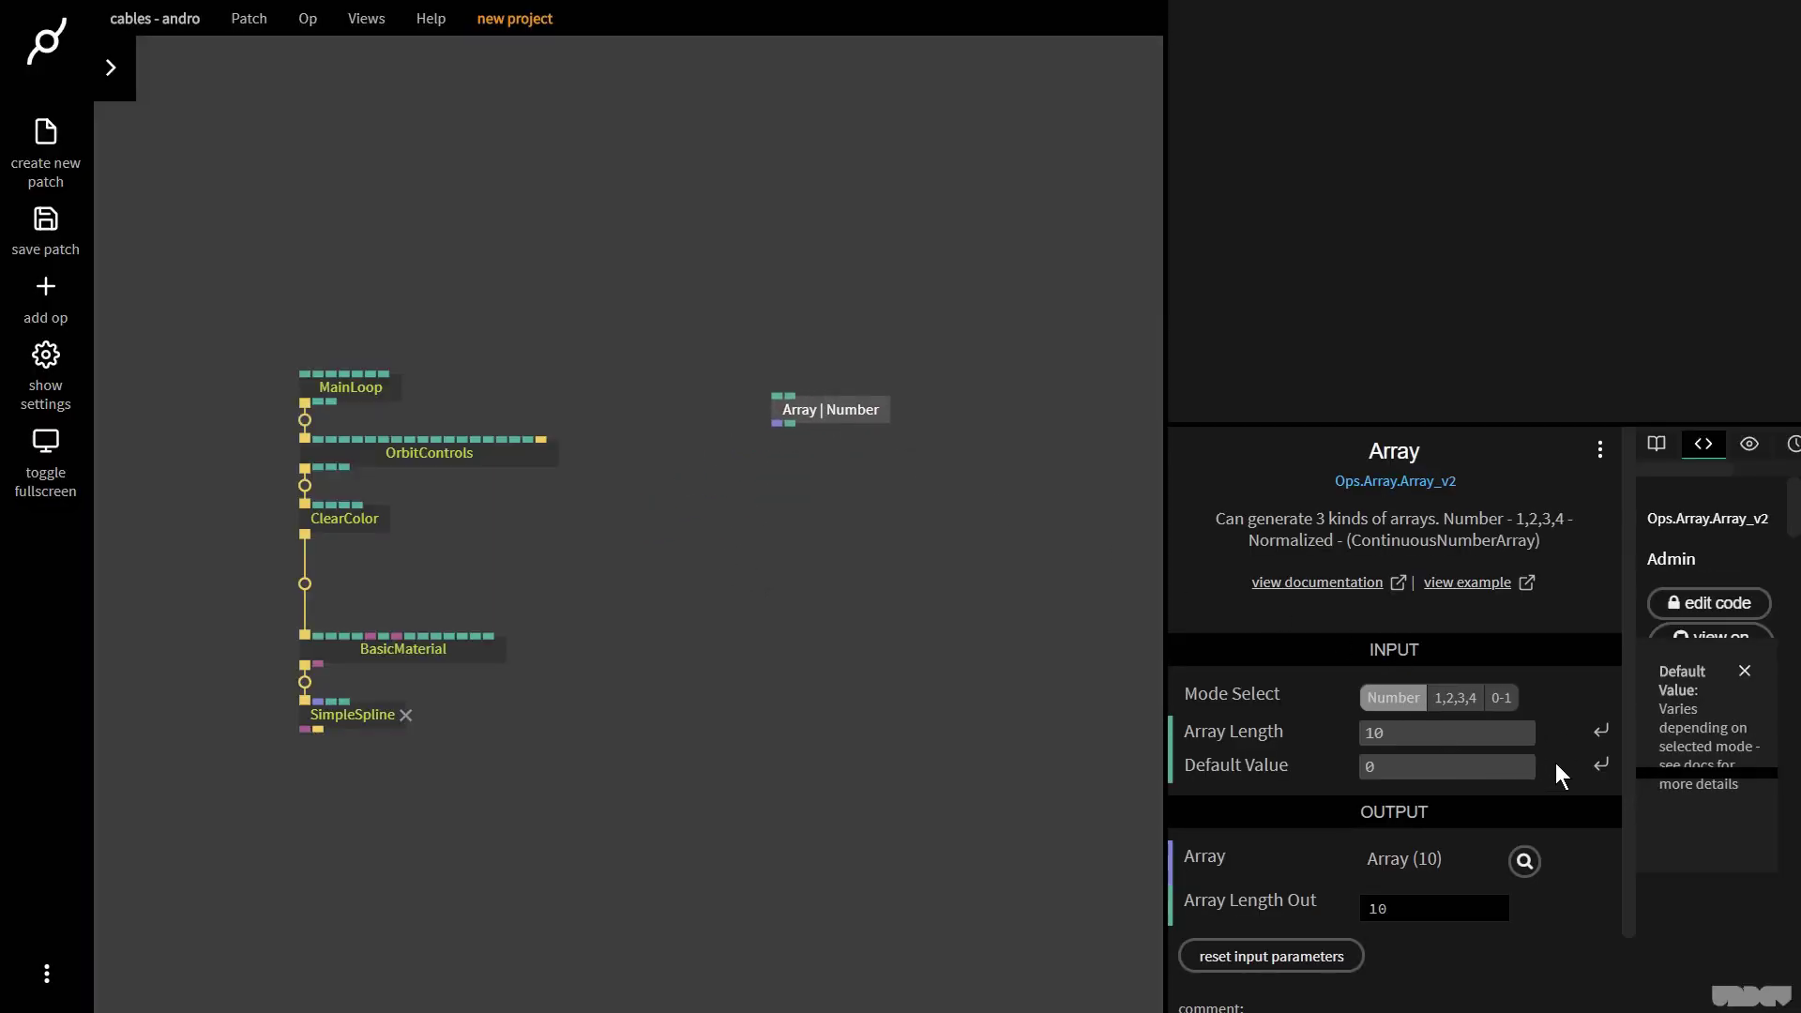
- Set the Array to 0-1 mode with length 100 and inspect its values
{"action": "left_click", "coordinate": [1514, 698]}
{"action": "left_click", "coordinate": [1489, 741]}
{"action": "key", "text": "BackSpace"}
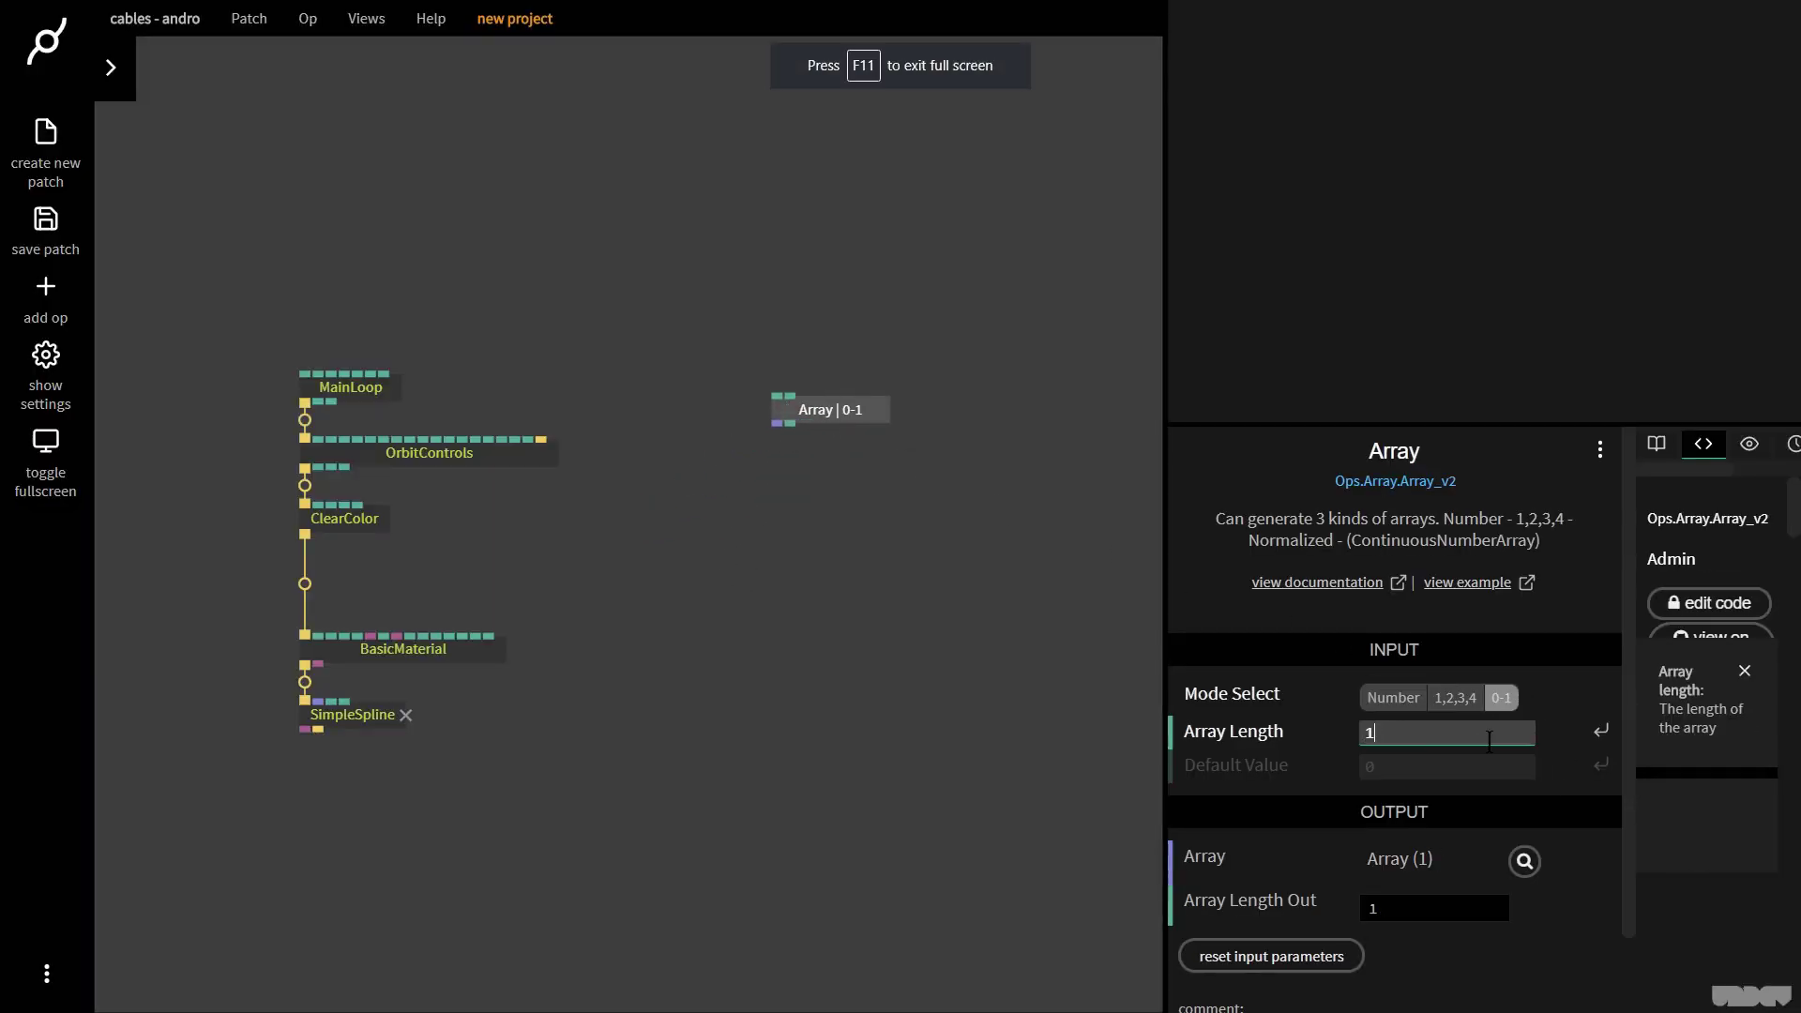
{"action": "type", "text": "00"}
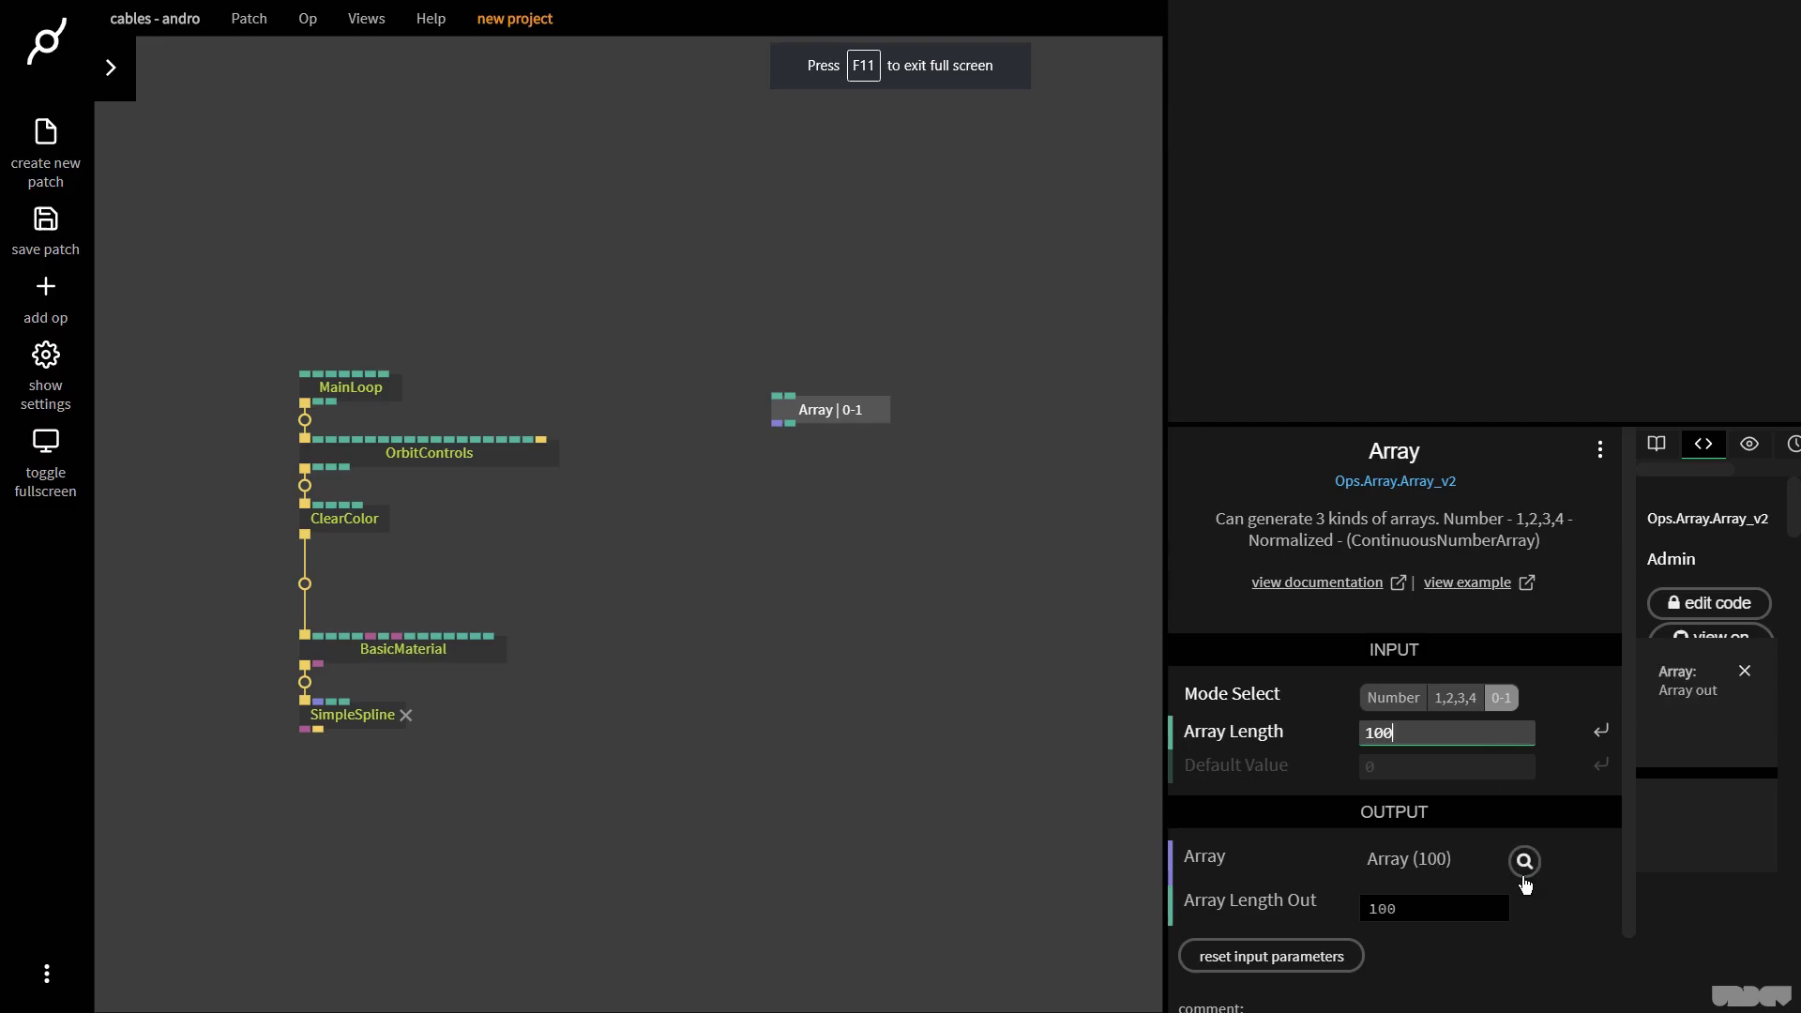
{"action": "left_click", "coordinate": [1524, 861]}
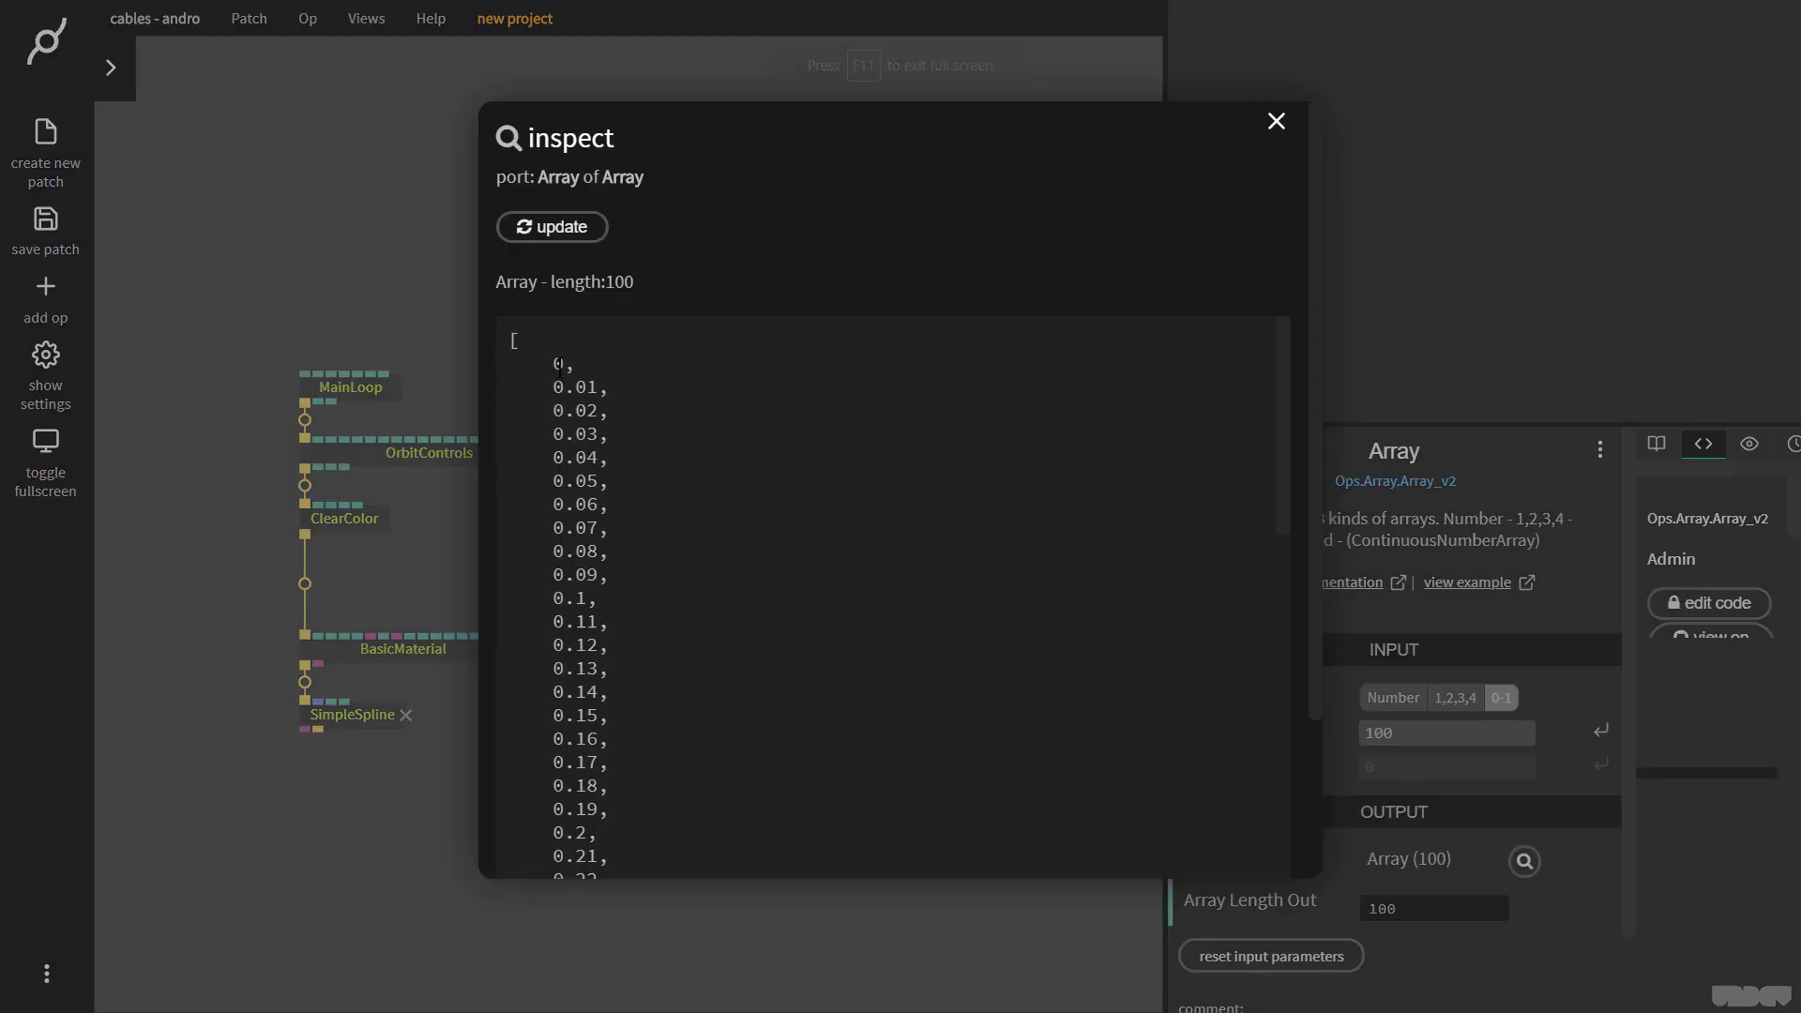
{"action": "left_click_drag", "start_coordinate": [1282, 375], "coordinate": [1280, 882]}
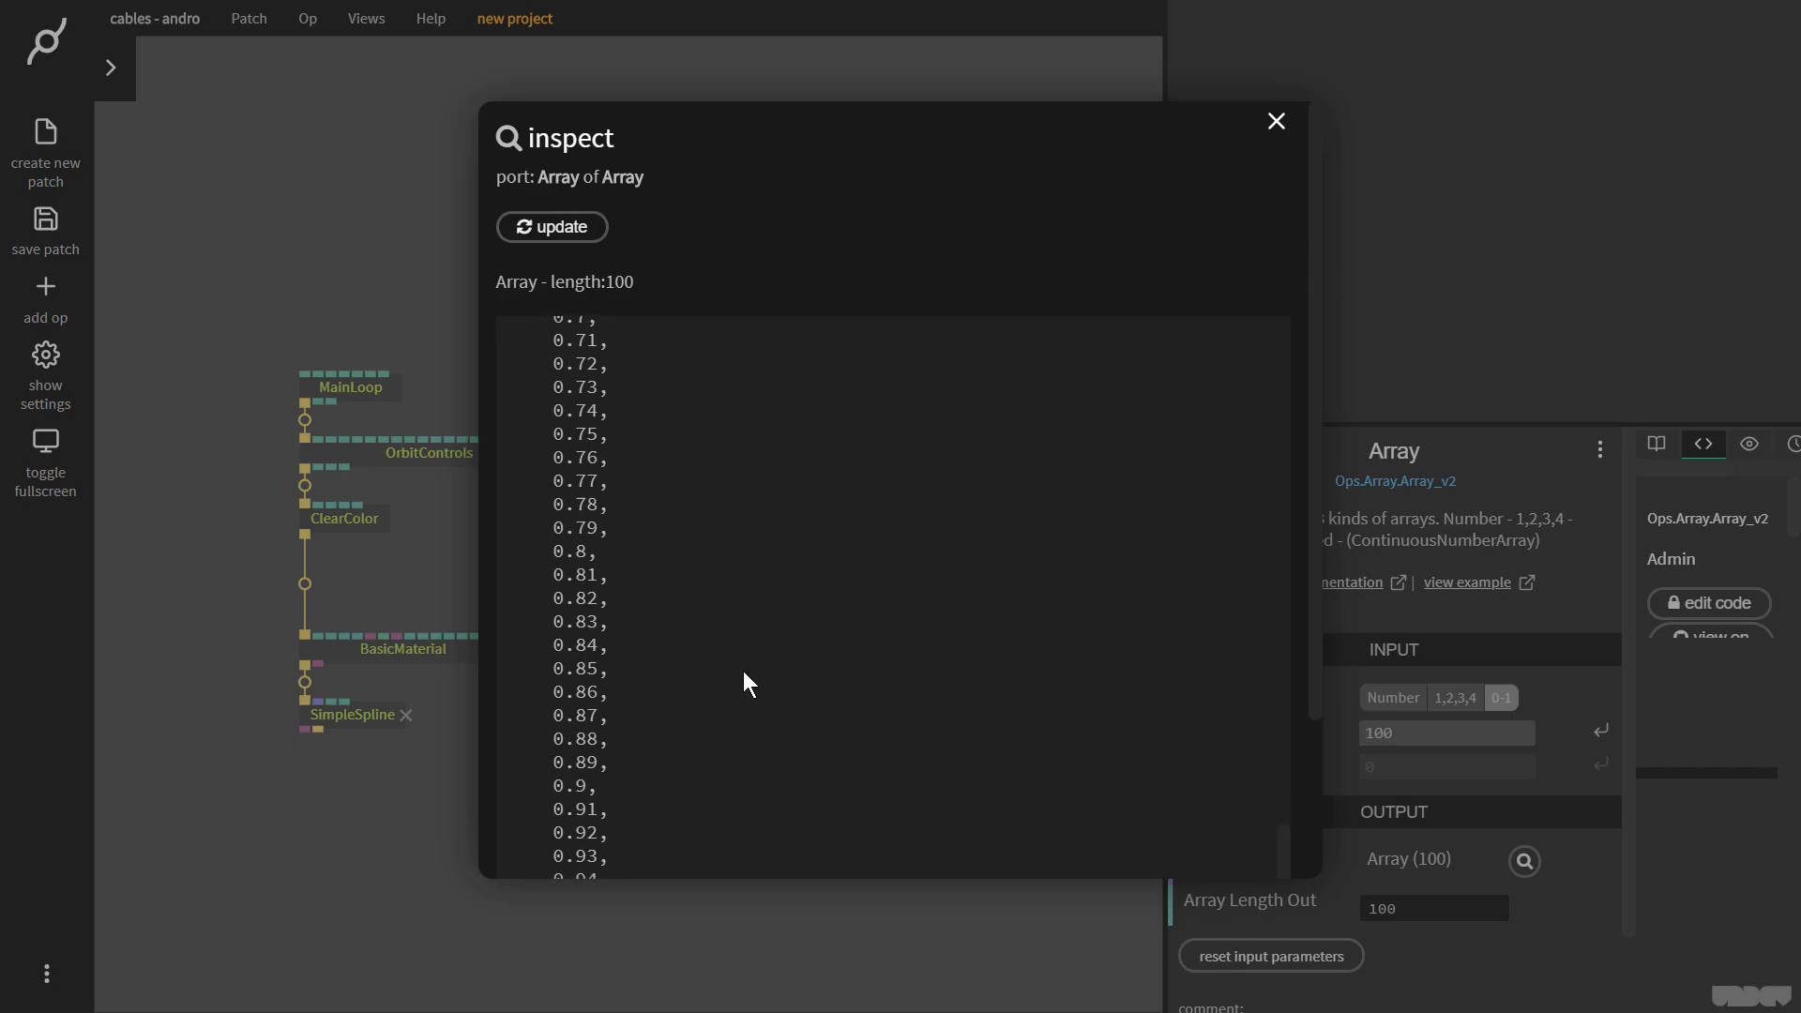
{"action": "scroll", "coordinate": [690, 731], "scroll_direction": "down", "scroll_amount": 2}
{"action": "left_click", "coordinate": [419, 802]}
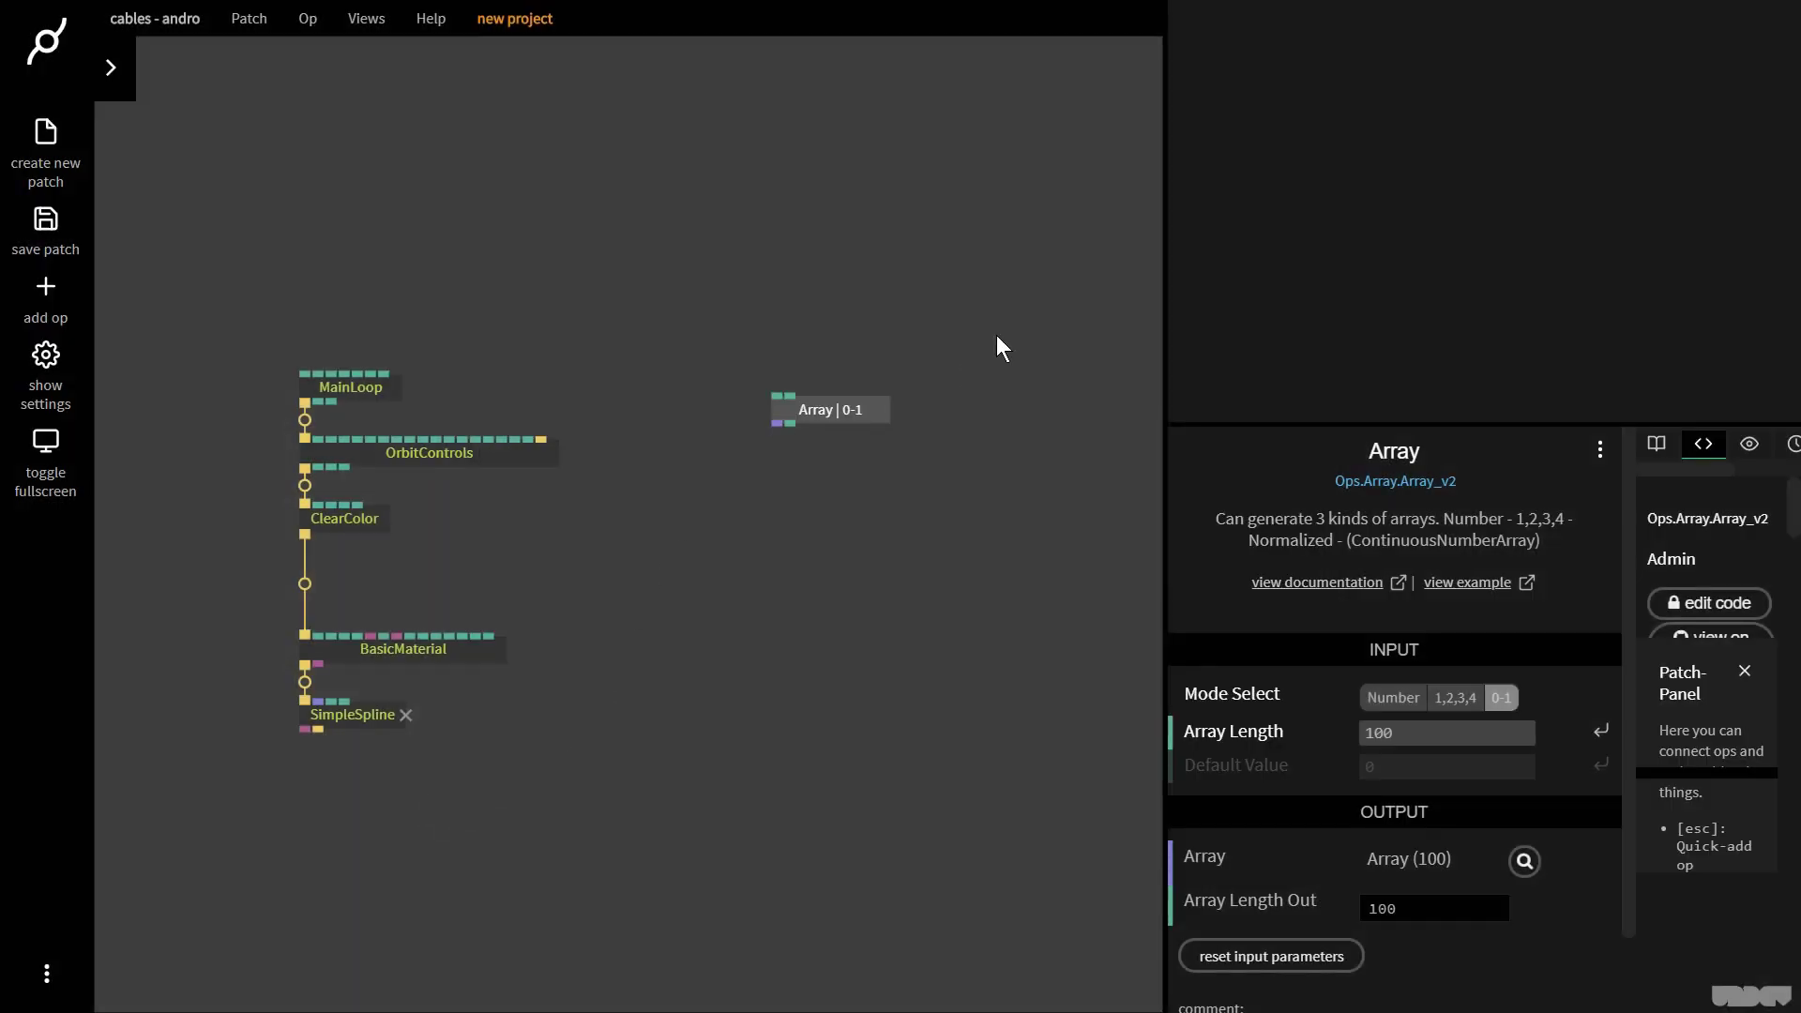
{"action": "left_click", "coordinate": [826, 413]}
- Add an ArrayPack3 op linked to the Array output
{"action": "left_click_drag", "start_coordinate": [782, 428], "coordinate": [777, 554]}
{"action": "type", "text": "arraypack3"}
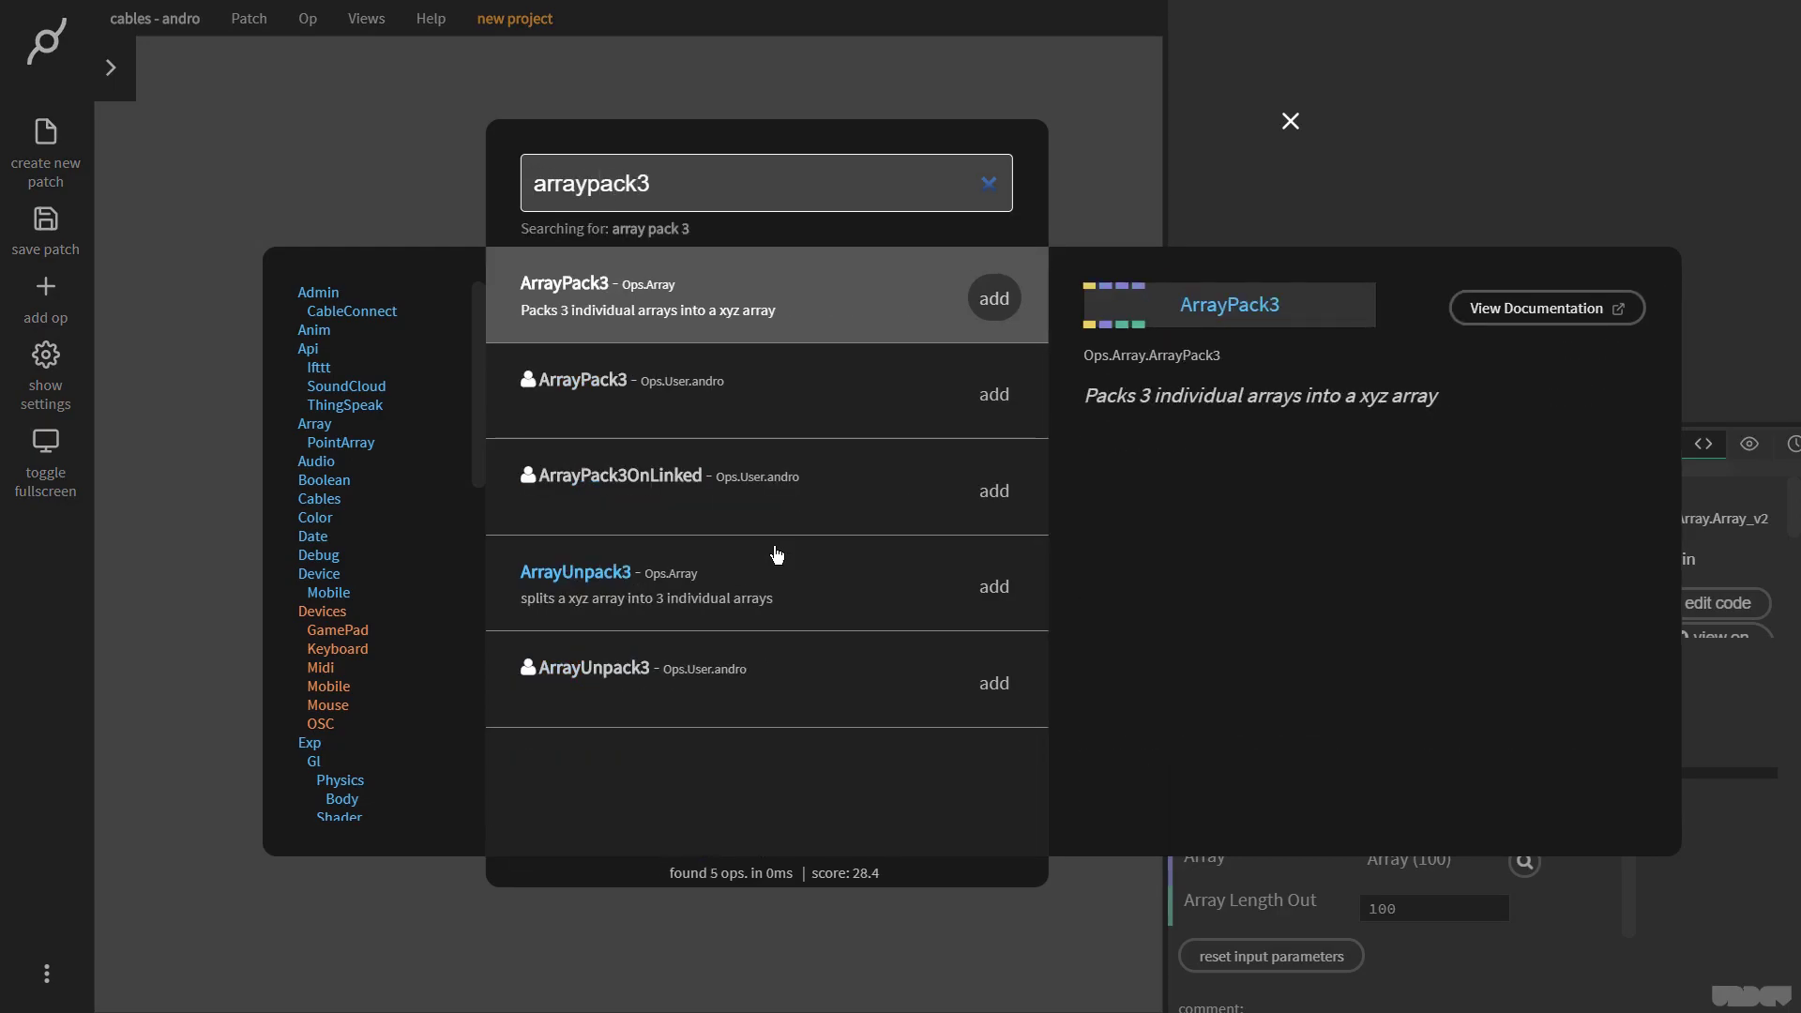
{"action": "key", "text": "Return"}
{"action": "left_click_drag", "start_coordinate": [824, 567], "coordinate": [306, 533]}
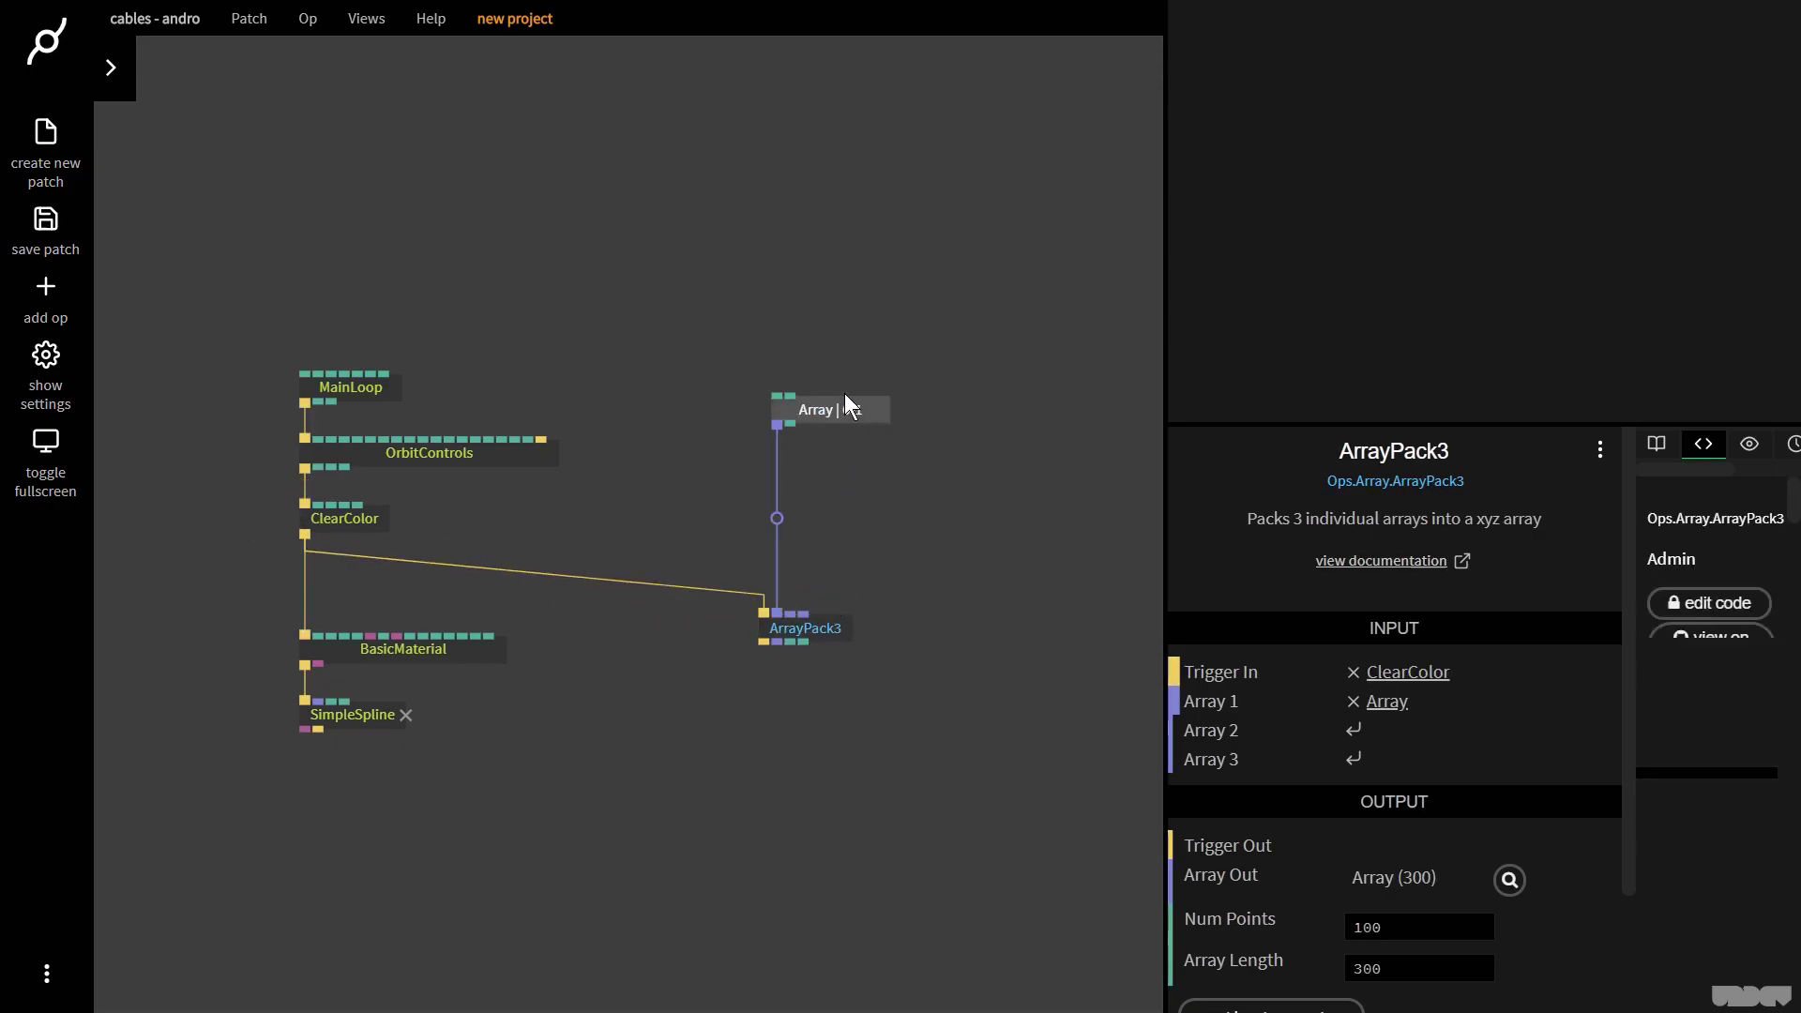
- Rearrange the ops and connect ArrayPack3's Array Out to SimpleSpline's Points
{"action": "left_click_drag", "start_coordinate": [846, 395], "coordinate": [845, 373]}
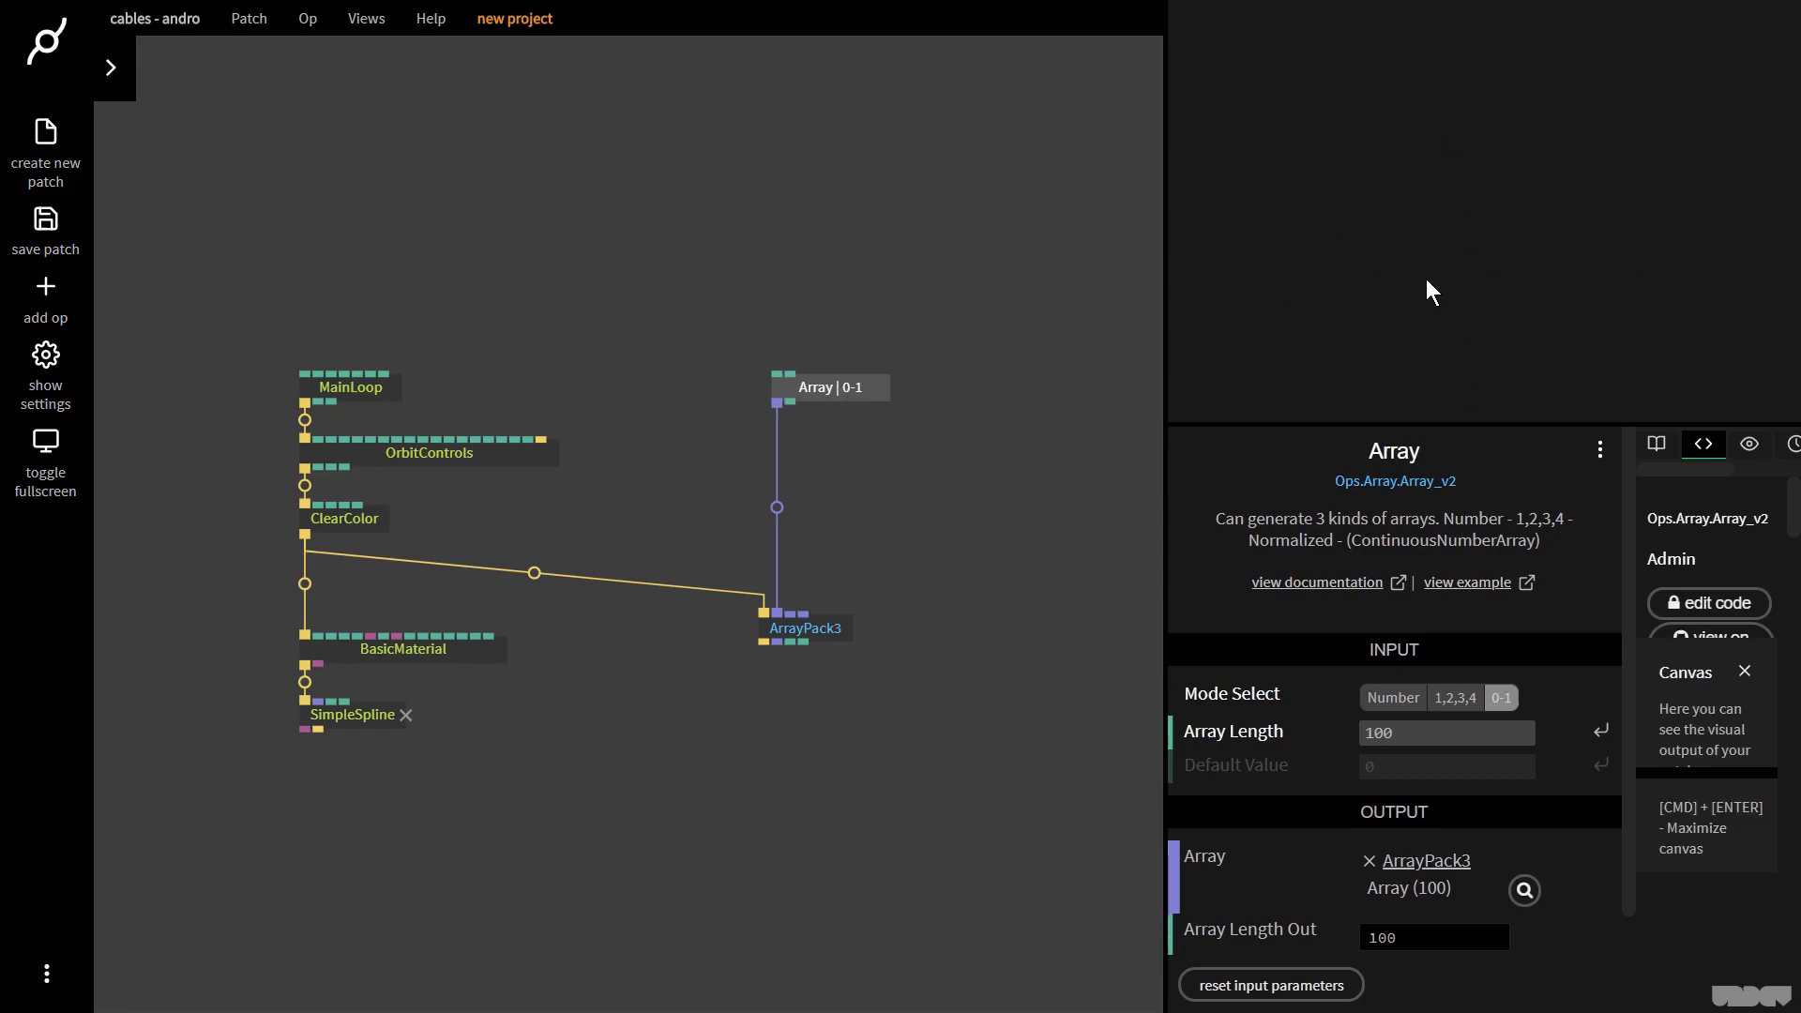
{"action": "left_click", "coordinate": [759, 654]}
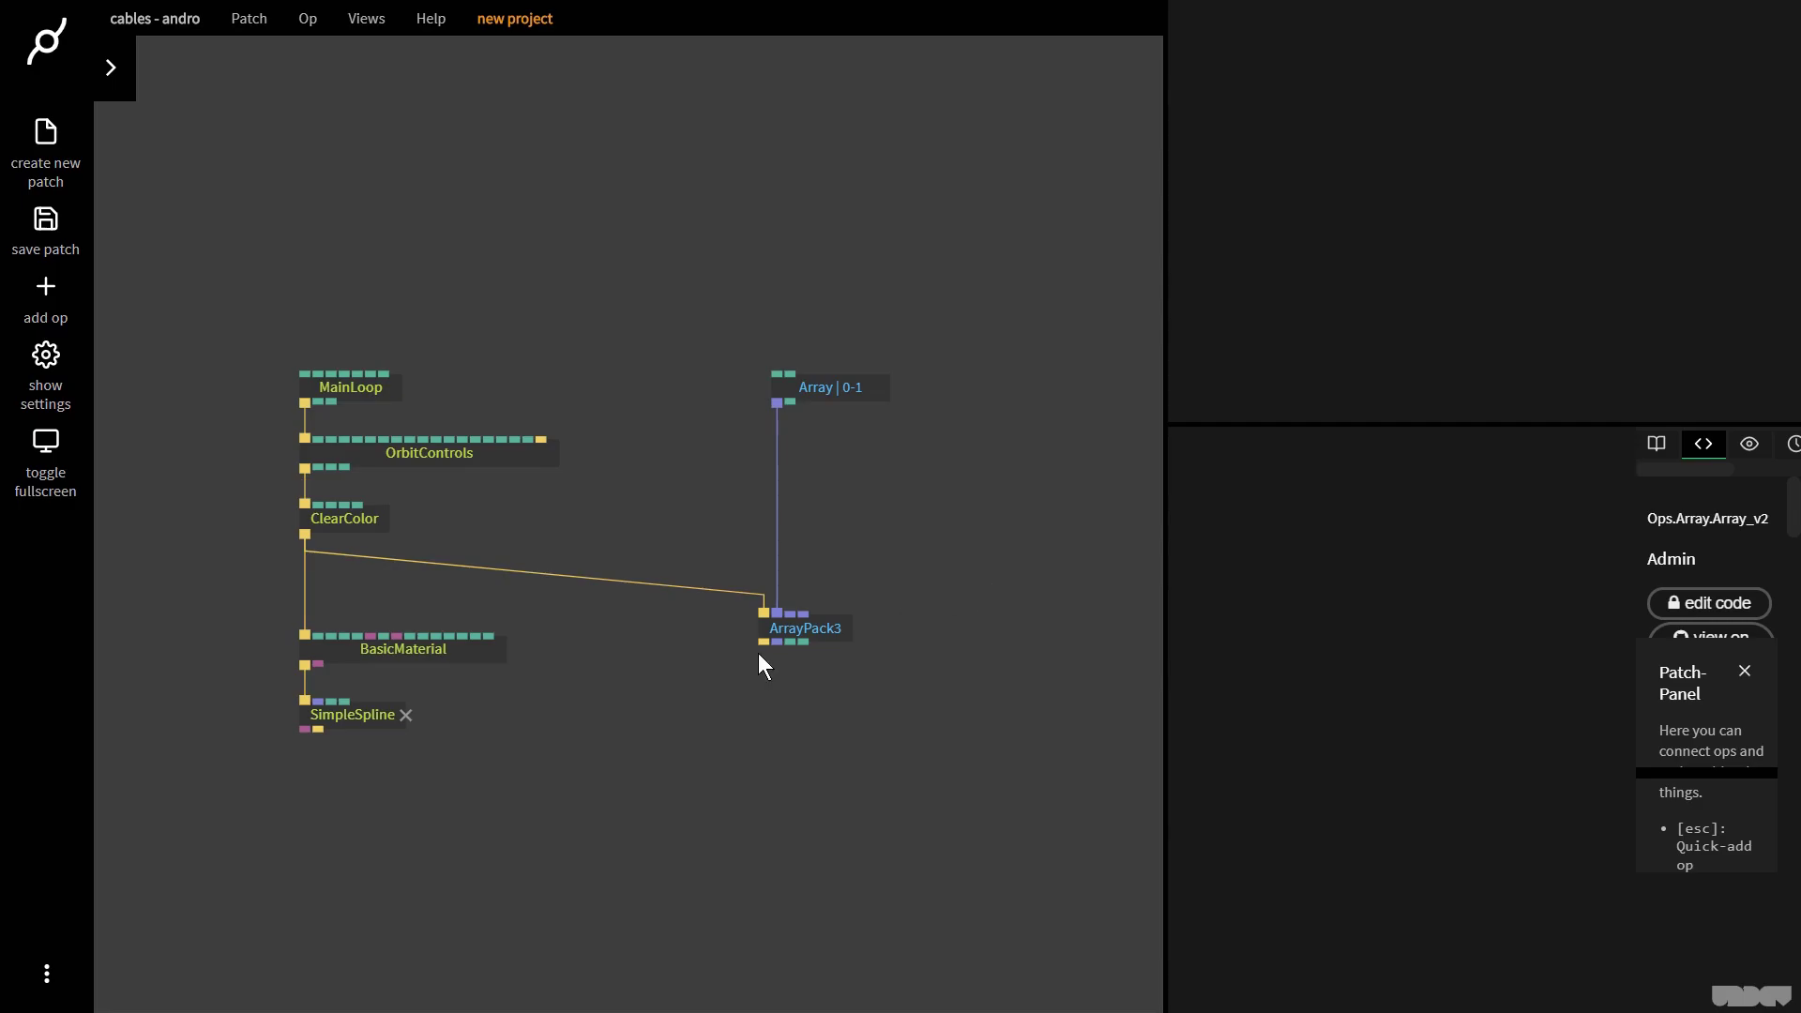
{"action": "left_click_drag", "start_coordinate": [373, 713], "coordinate": [373, 757]}
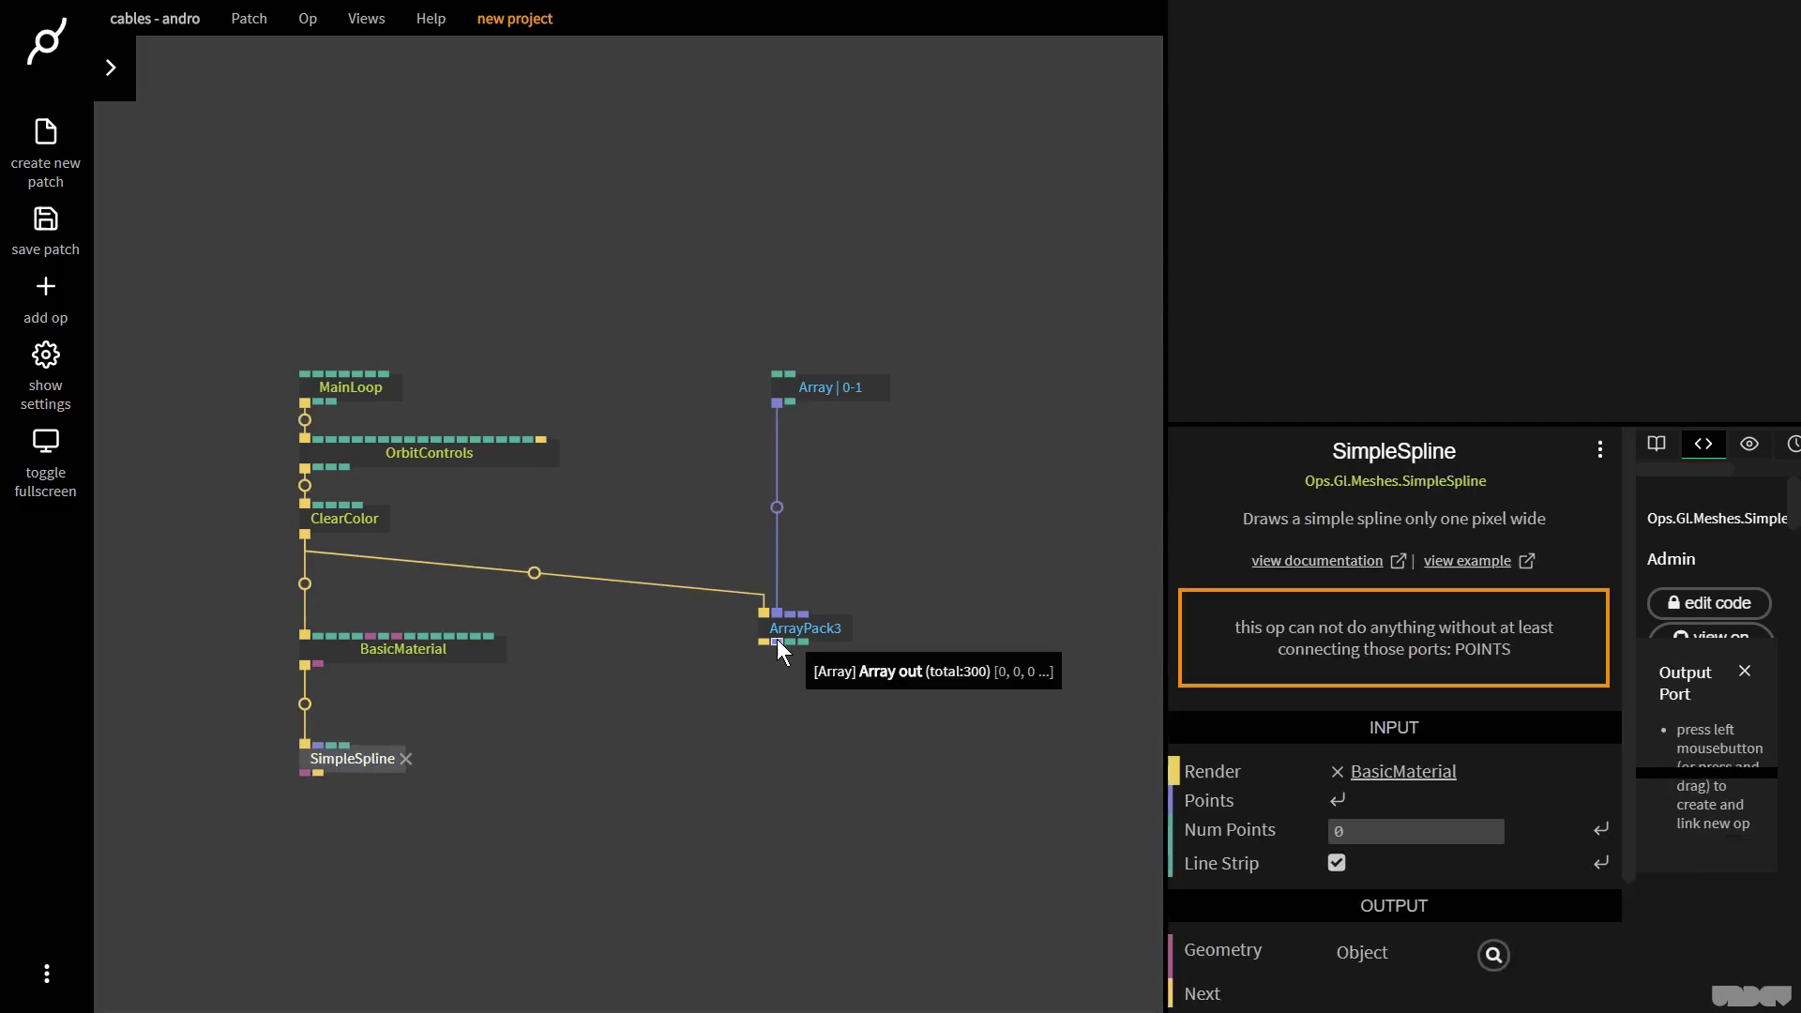
{"action": "left_click_drag", "start_coordinate": [777, 642], "coordinate": [318, 745]}
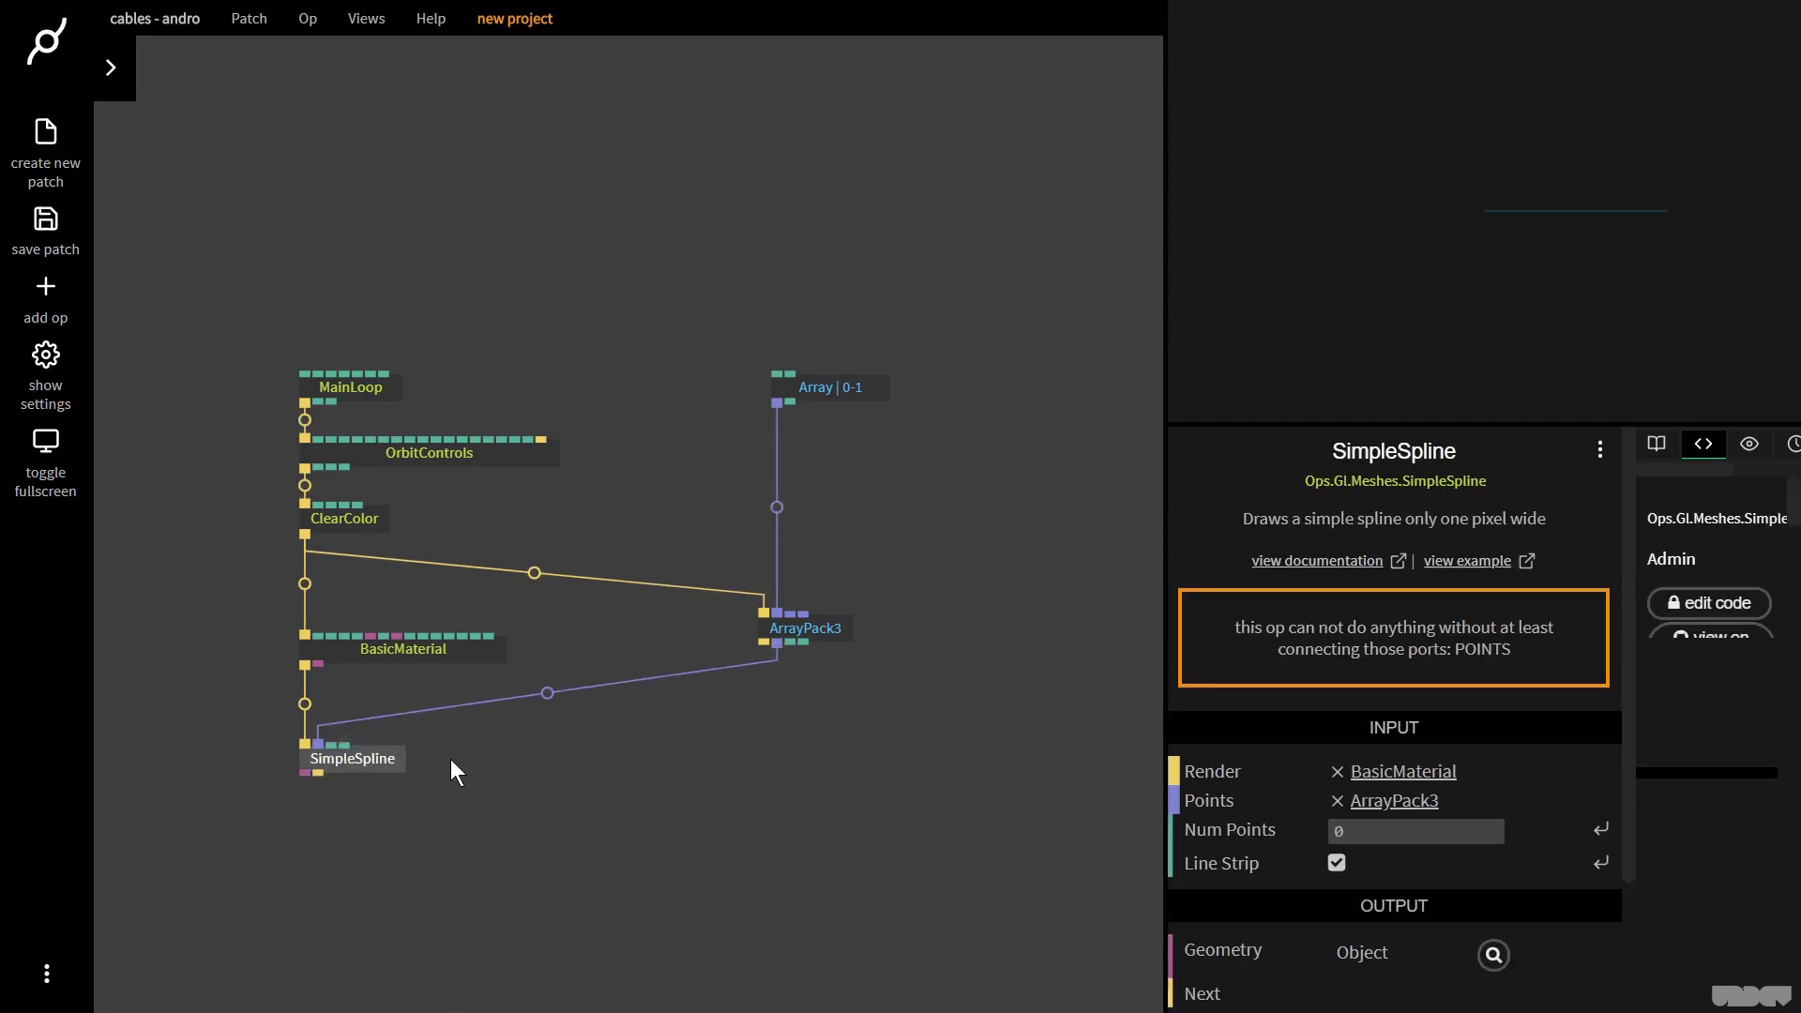
{"action": "left_click", "coordinate": [812, 631]}
- Insert an ArraySubtract op with value 0.5 into the Array-to-ArrayPack3 link
{"action": "left_click", "coordinate": [777, 507]}
{"action": "type", "text": "a"}
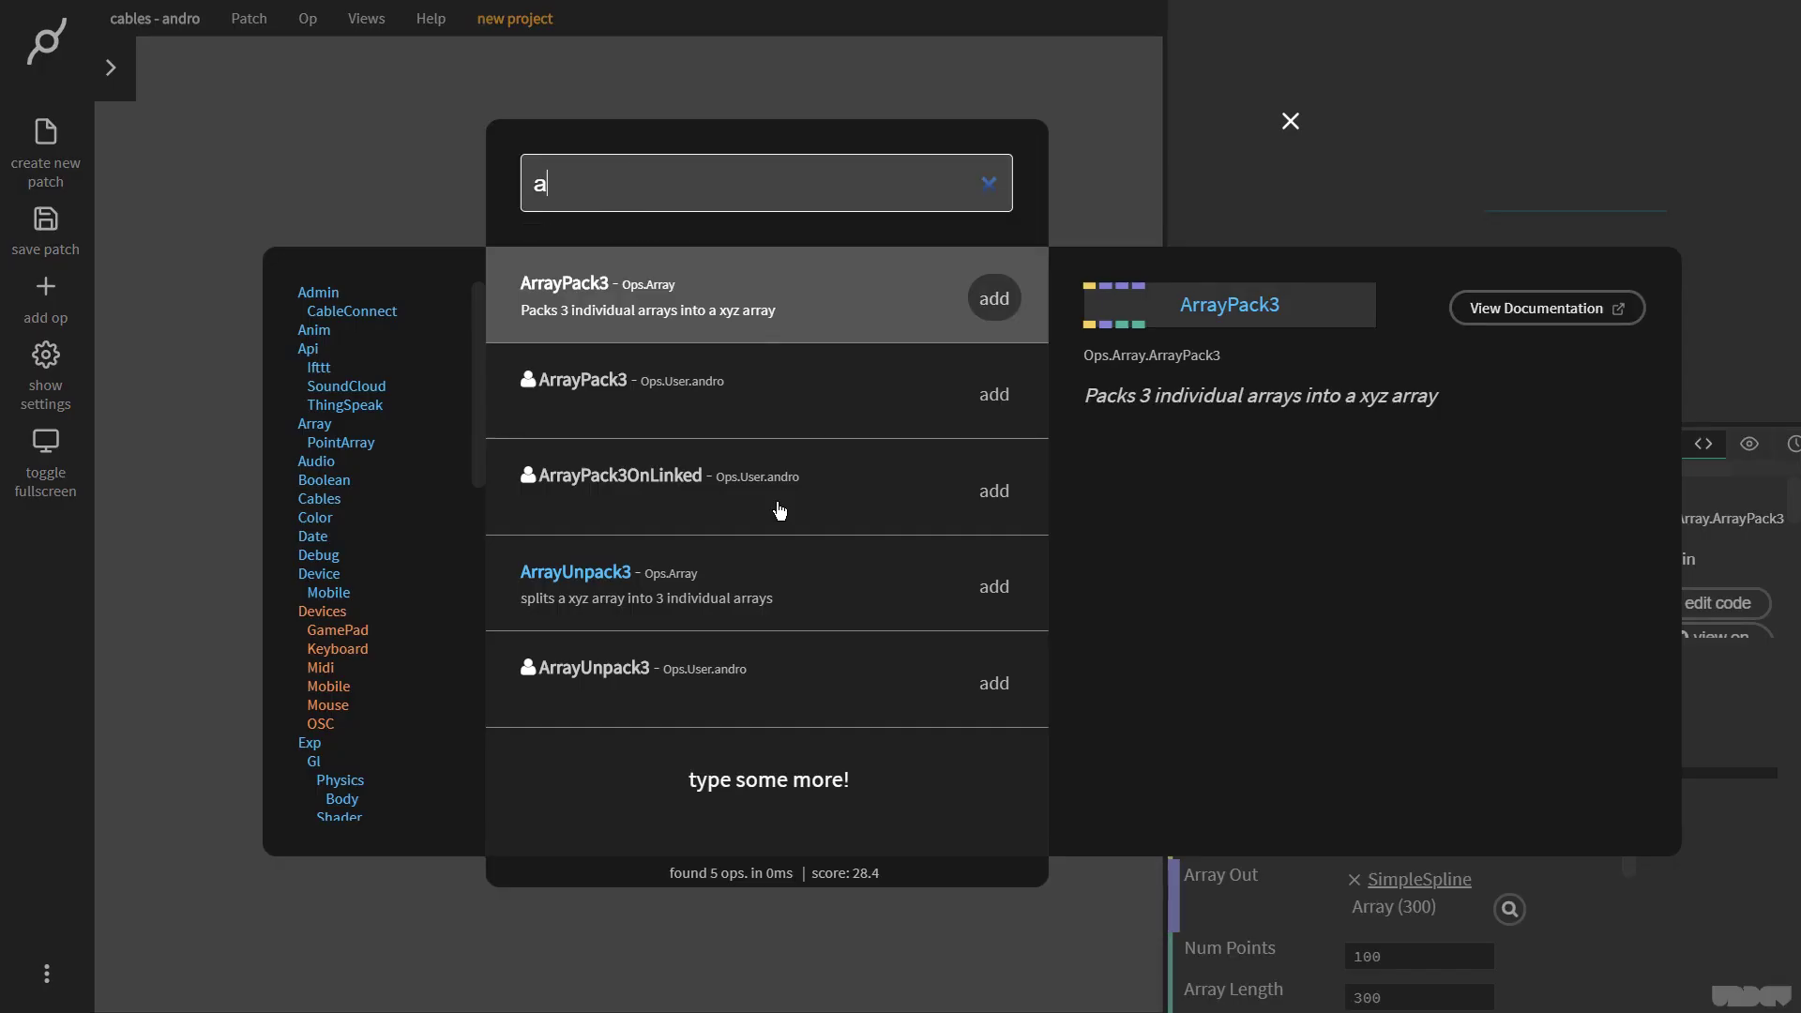
{"action": "type", "text": "rraysubt"}
{"action": "key", "text": "Return"}
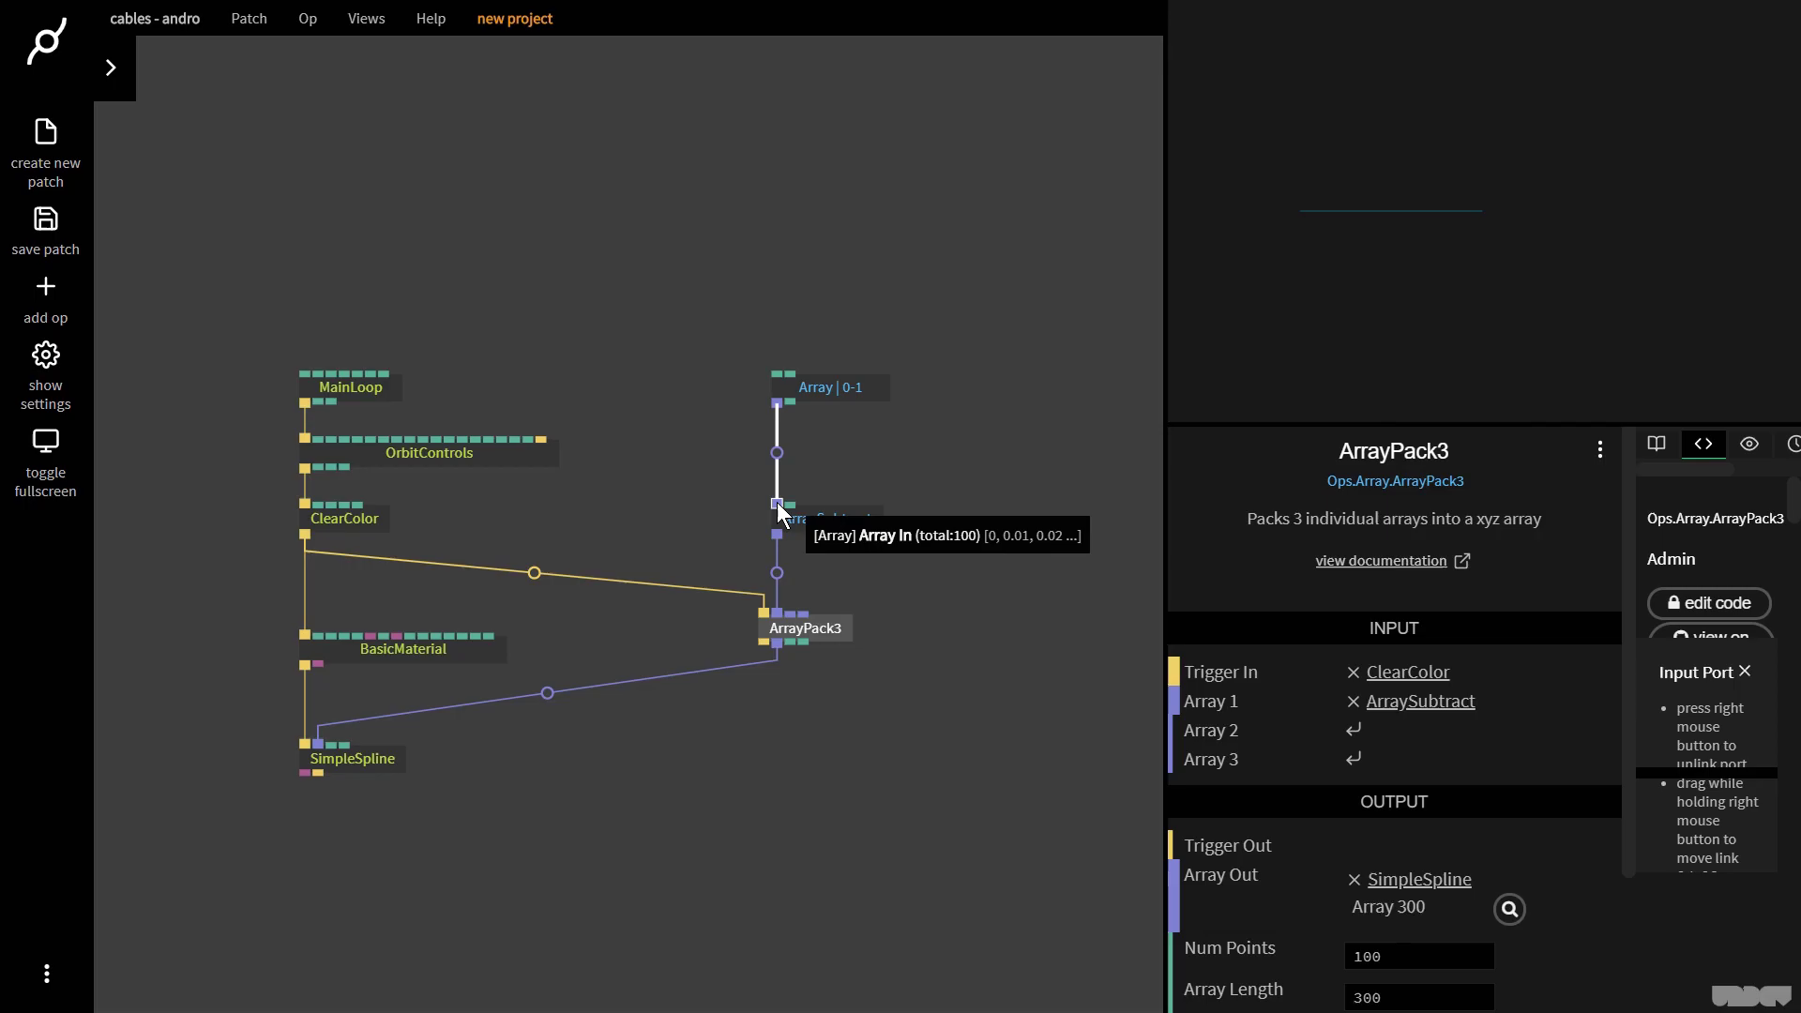
{"action": "type", "text": "0.5"}
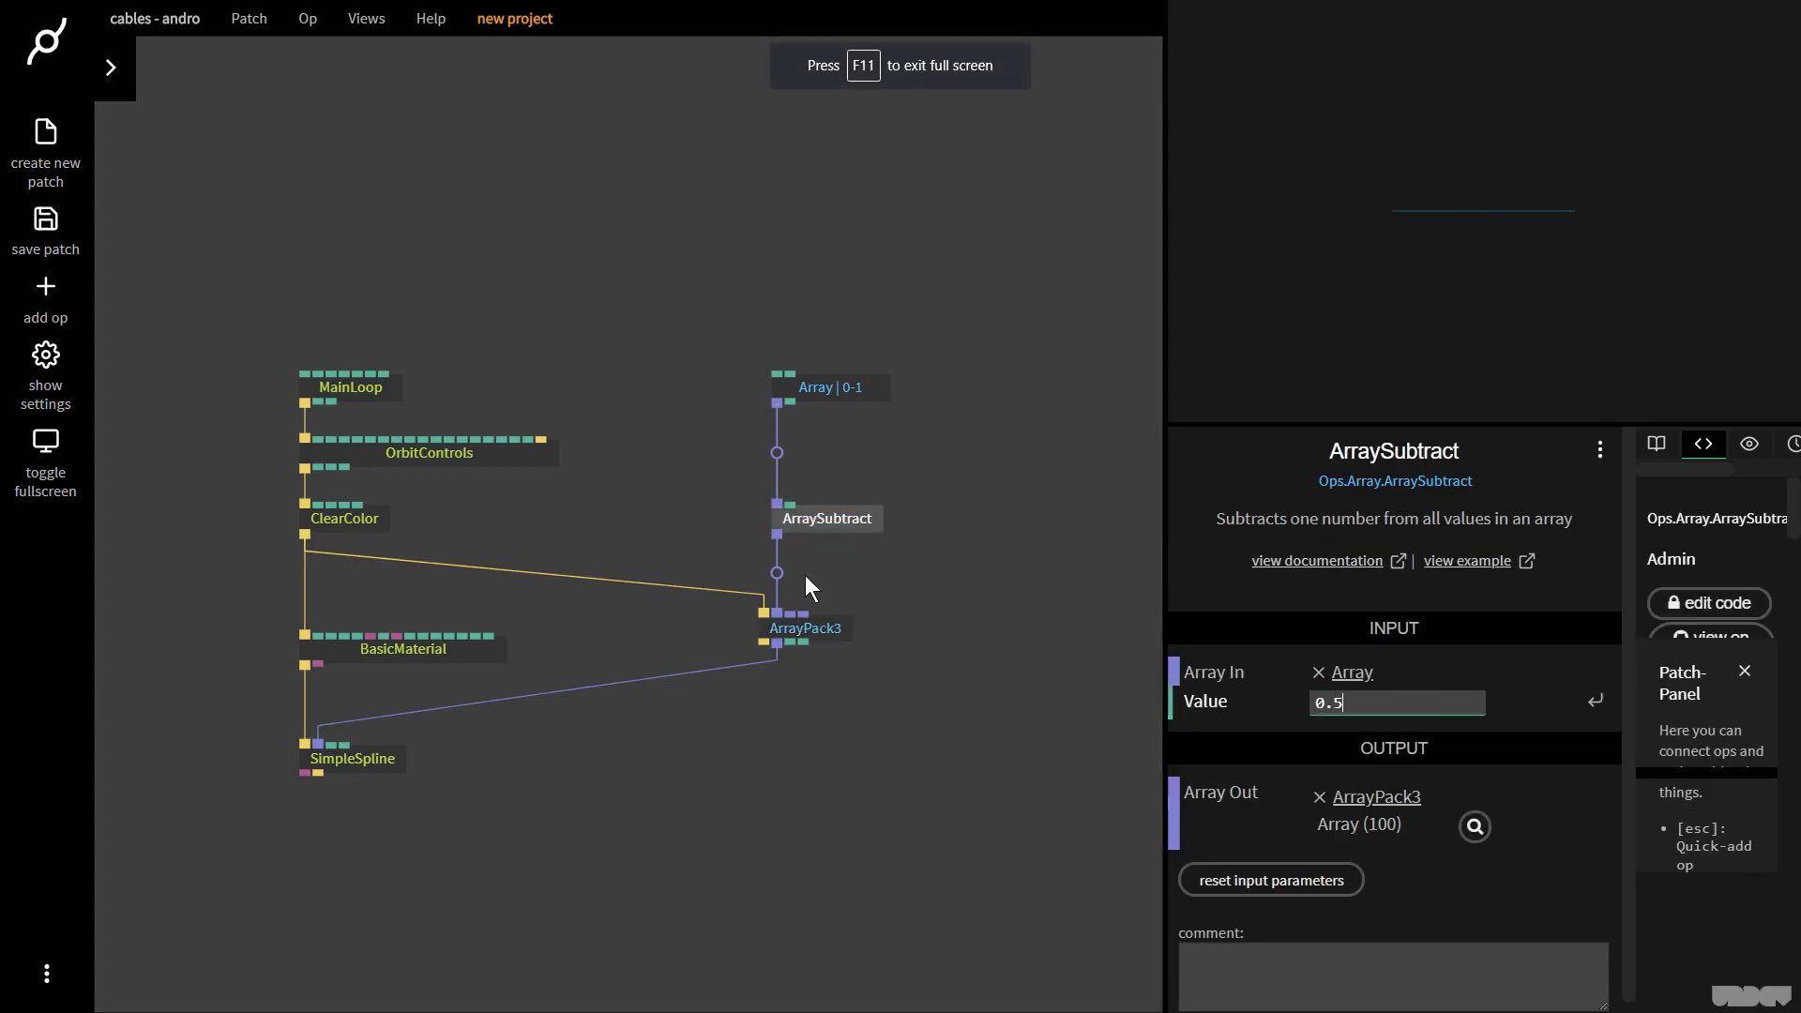
- Insert an ArrayMultiply op after ArraySubtract with value 3, moving ArrayPack3 lower
{"action": "left_click", "coordinate": [778, 574]}
{"action": "type", "text": "a"}
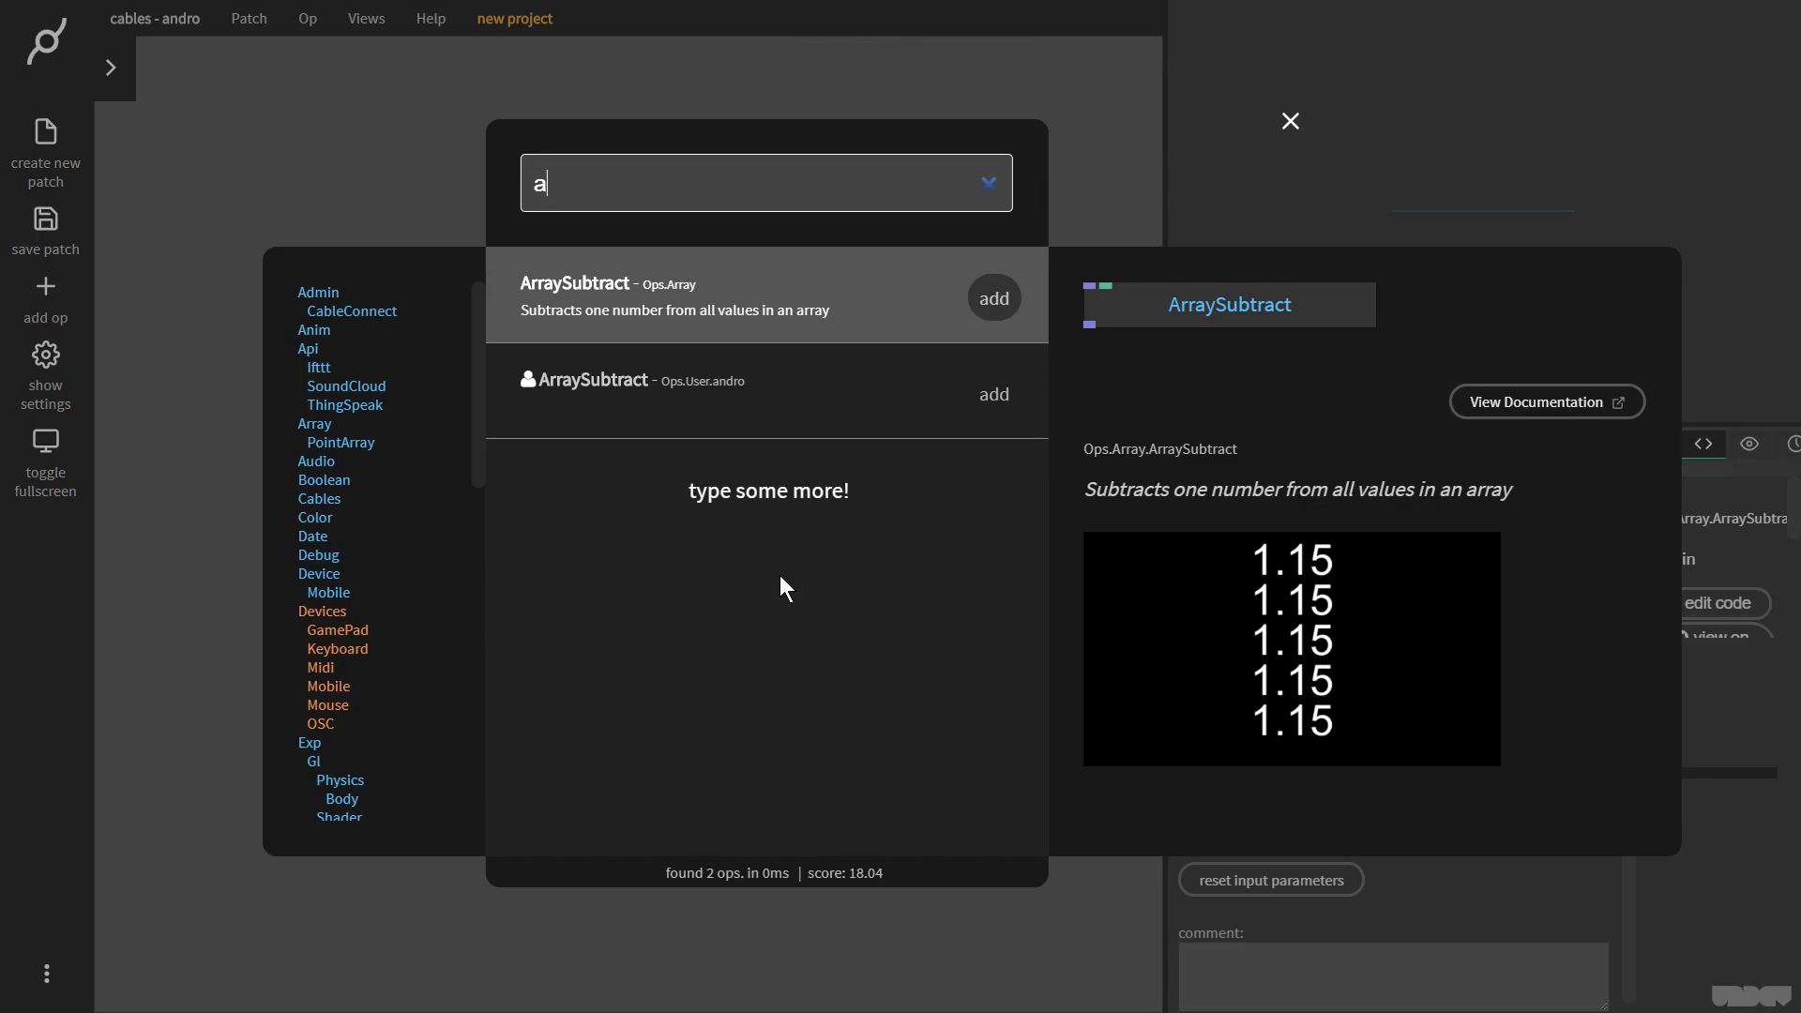
{"action": "type", "text": "rraymult"}
{"action": "key", "text": "Return"}
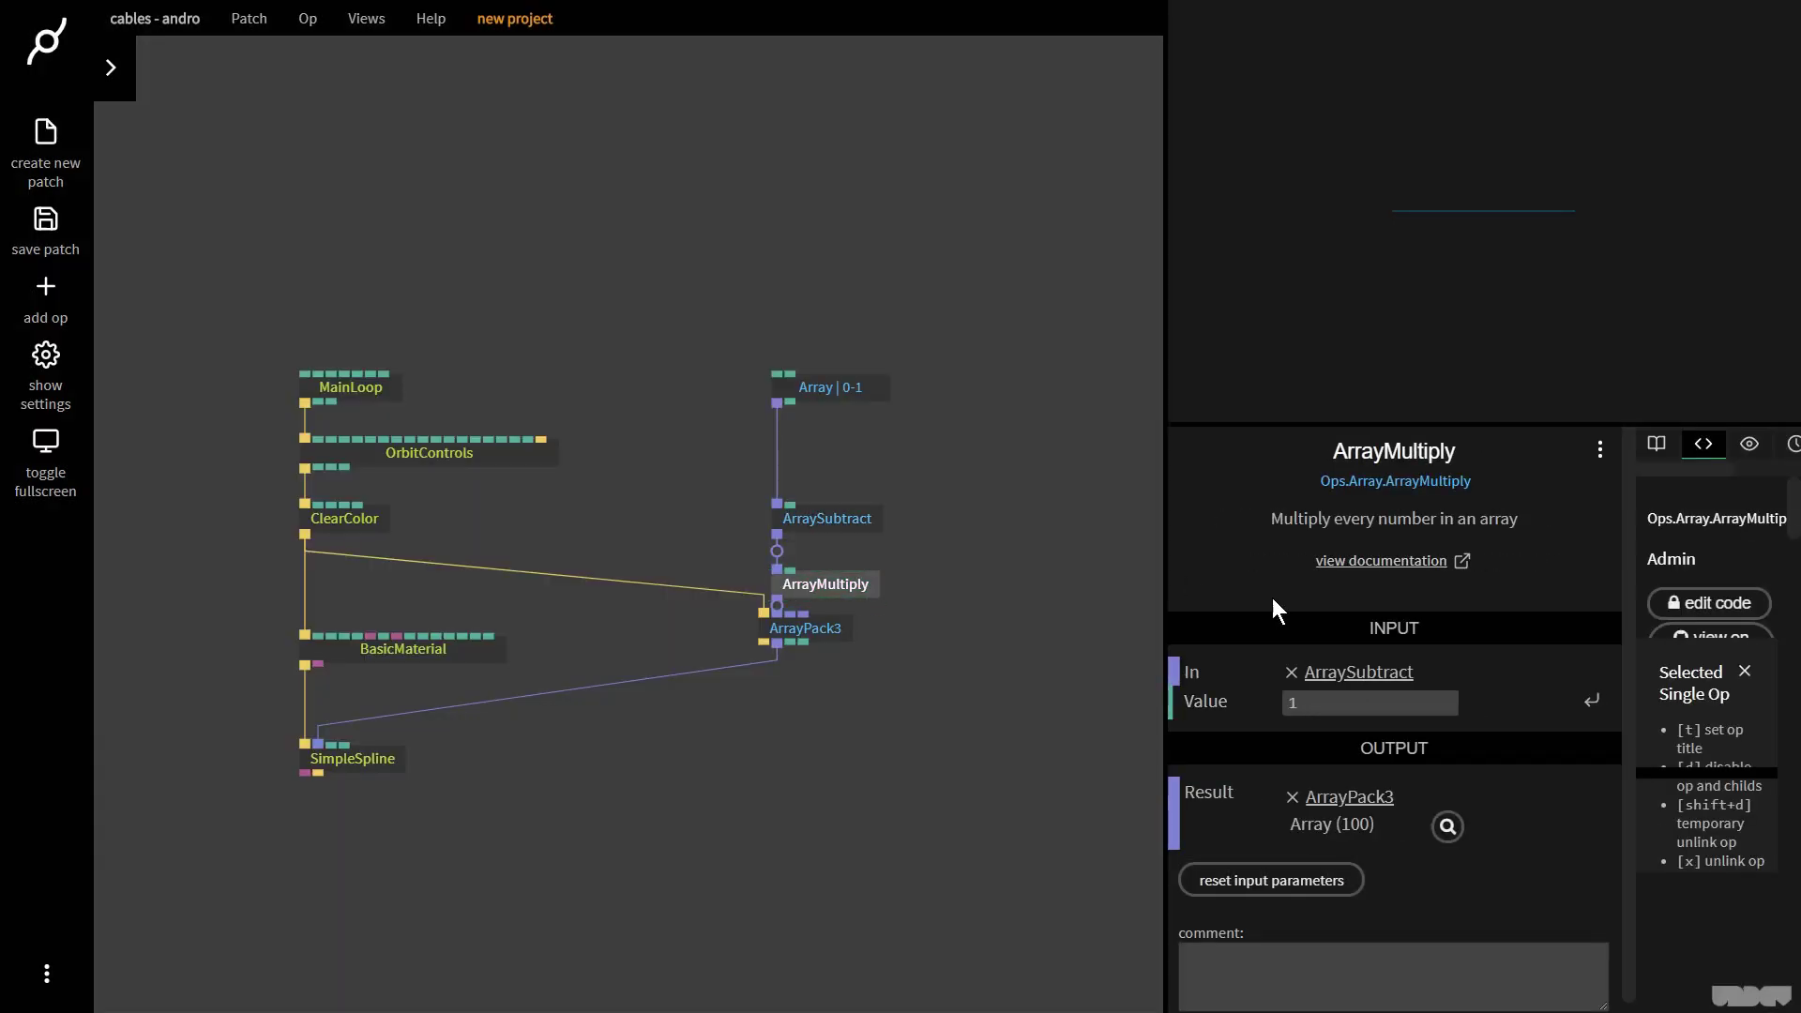
{"action": "left_click_drag", "start_coordinate": [1370, 702], "coordinate": [1385, 703]}
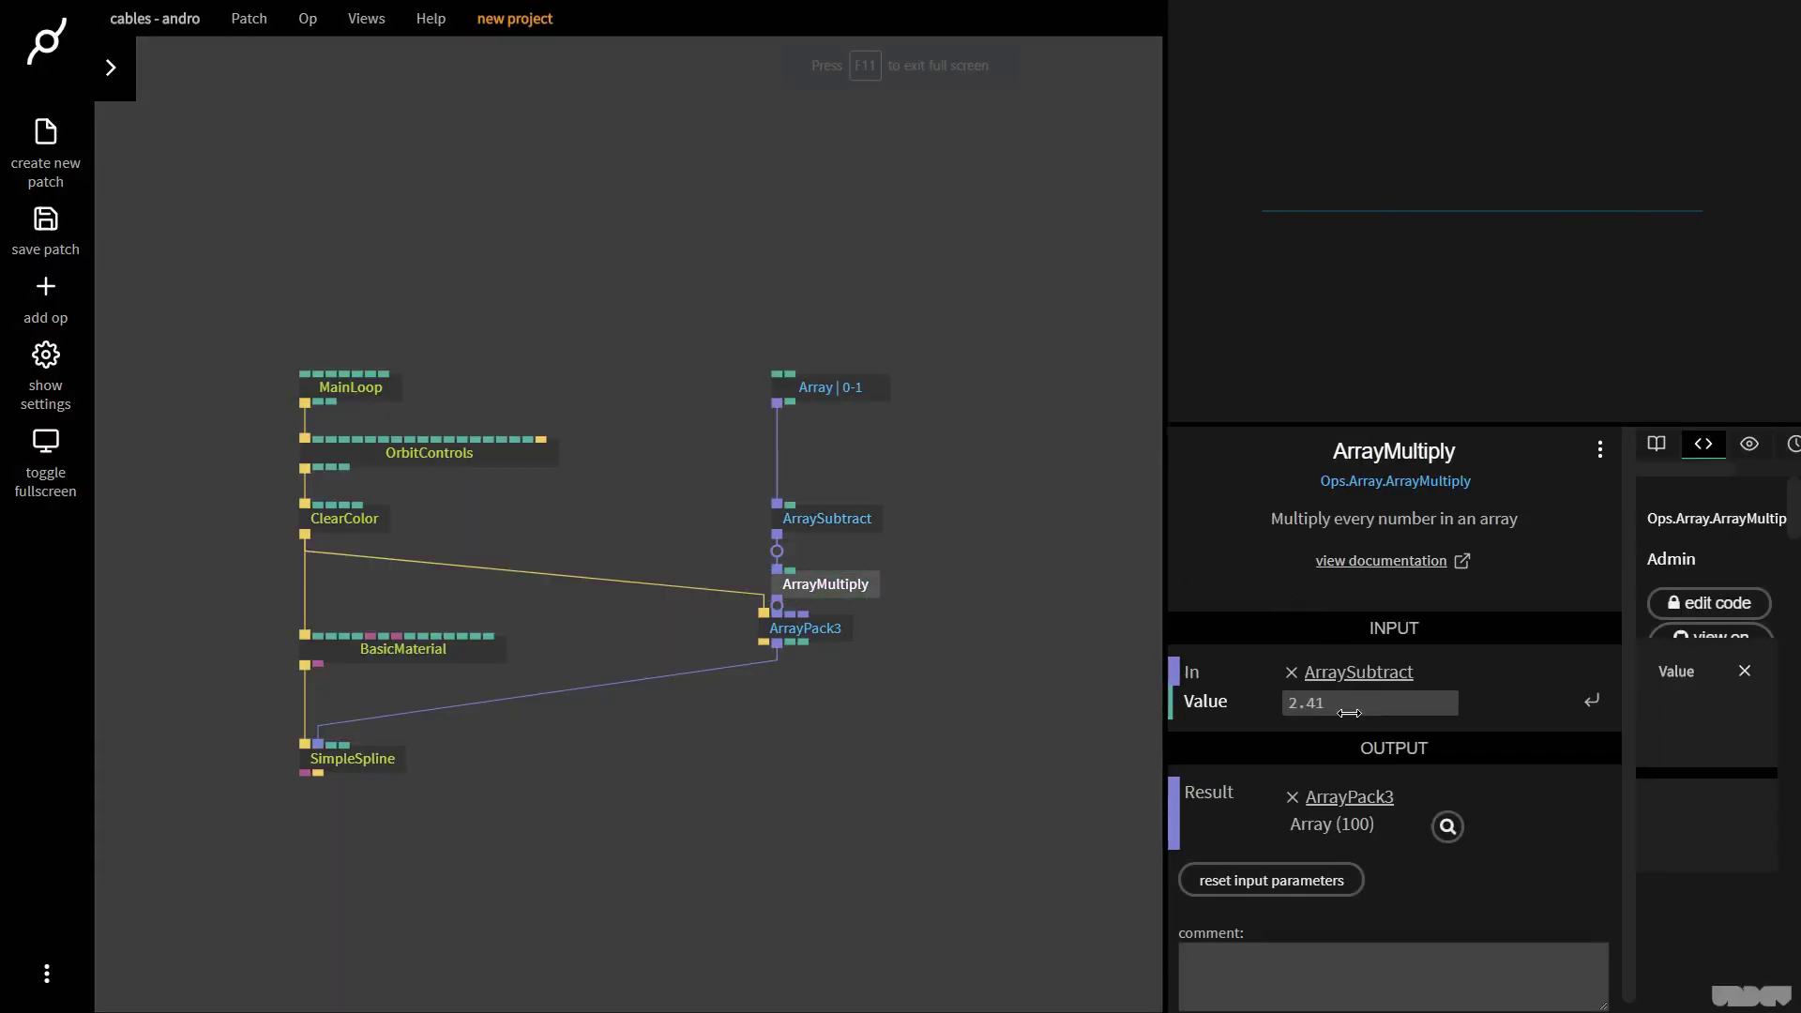
{"action": "left_click", "coordinate": [1370, 703]}
{"action": "type", "text": "3"}
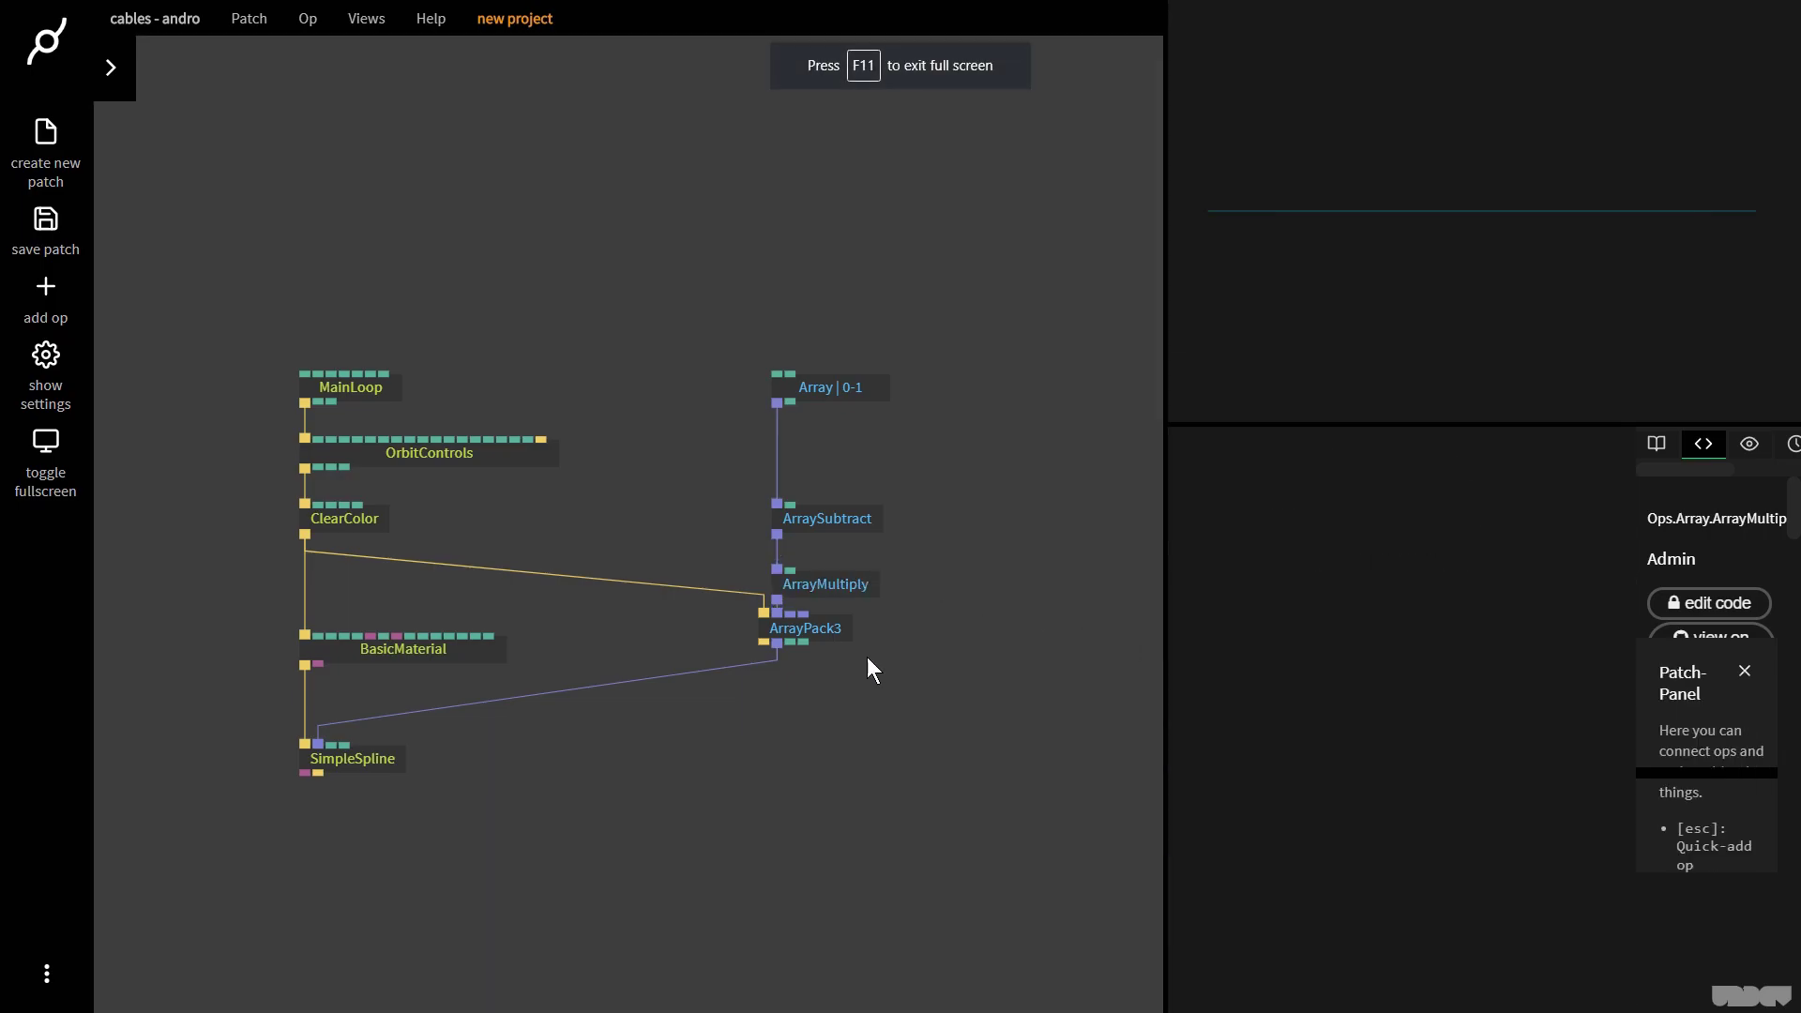
{"action": "left_click_drag", "start_coordinate": [829, 631], "coordinate": [830, 692]}
- Connect Array | 0-1 to ArrayPack3's Array 2 input and inspect the array values
{"action": "left_click", "coordinate": [900, 622]}
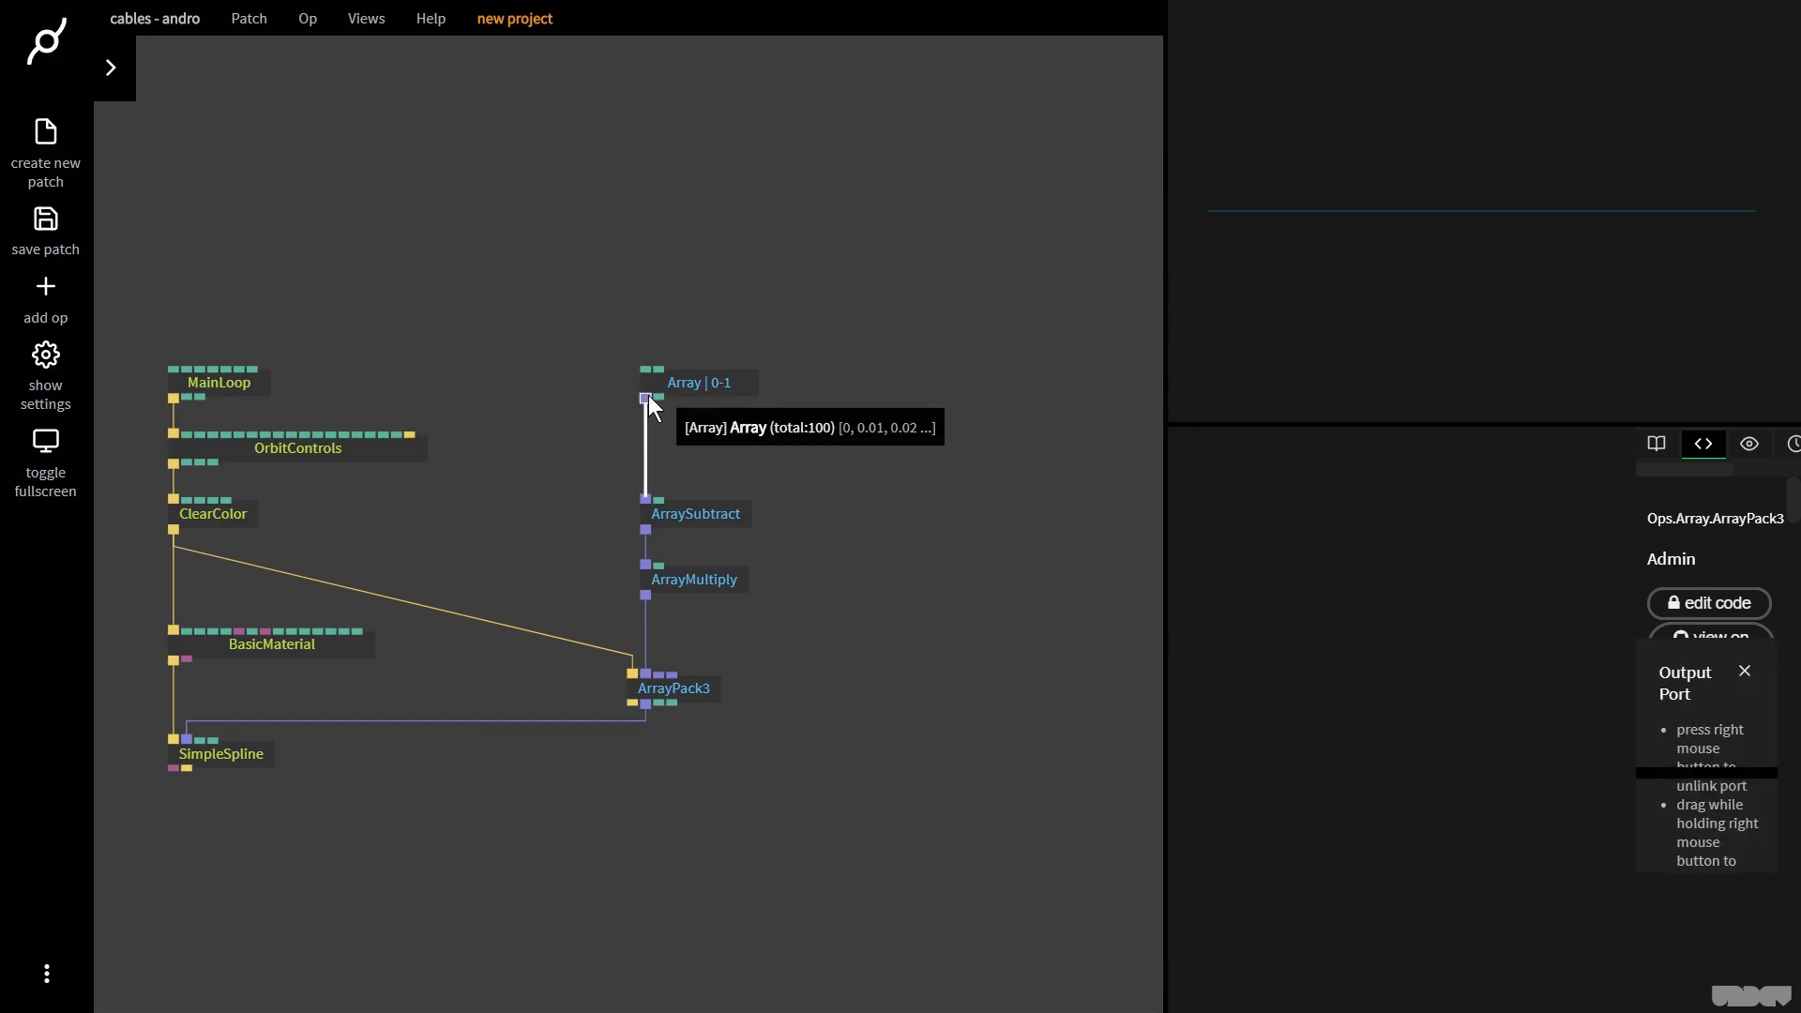
{"action": "left_click_drag", "start_coordinate": [647, 397], "coordinate": [661, 677]}
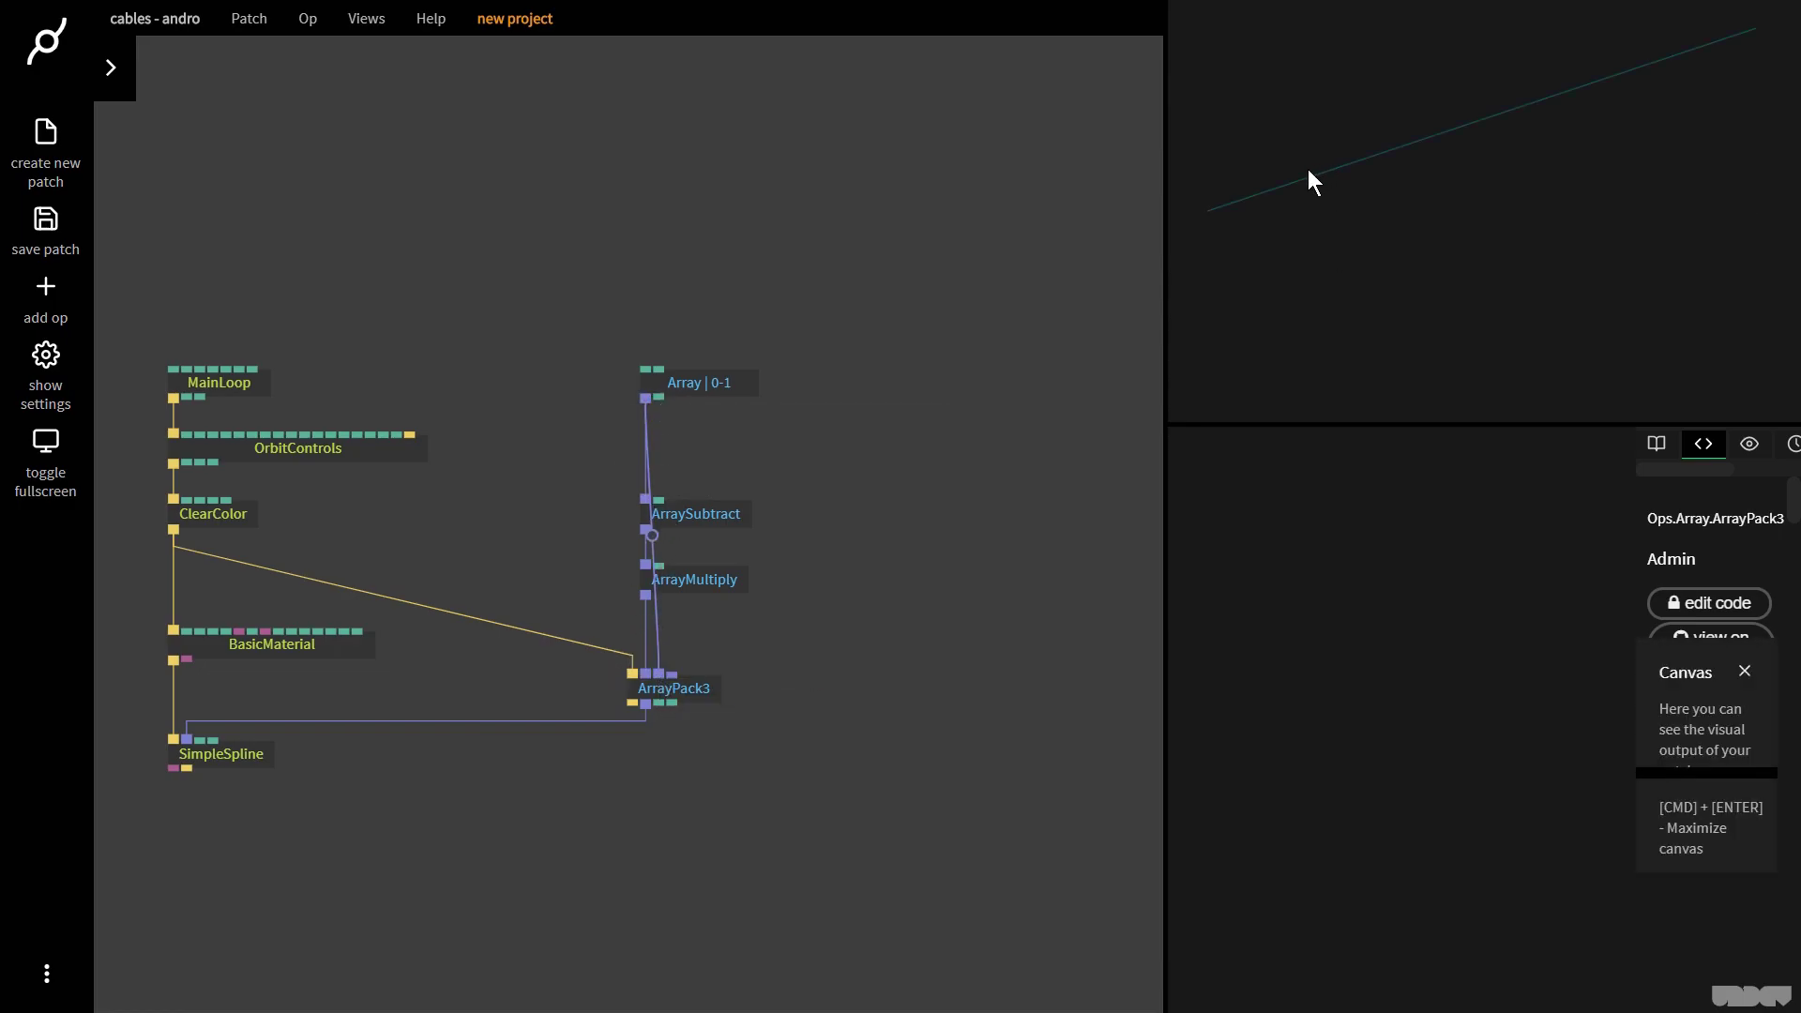
{"action": "left_click", "coordinate": [720, 387]}
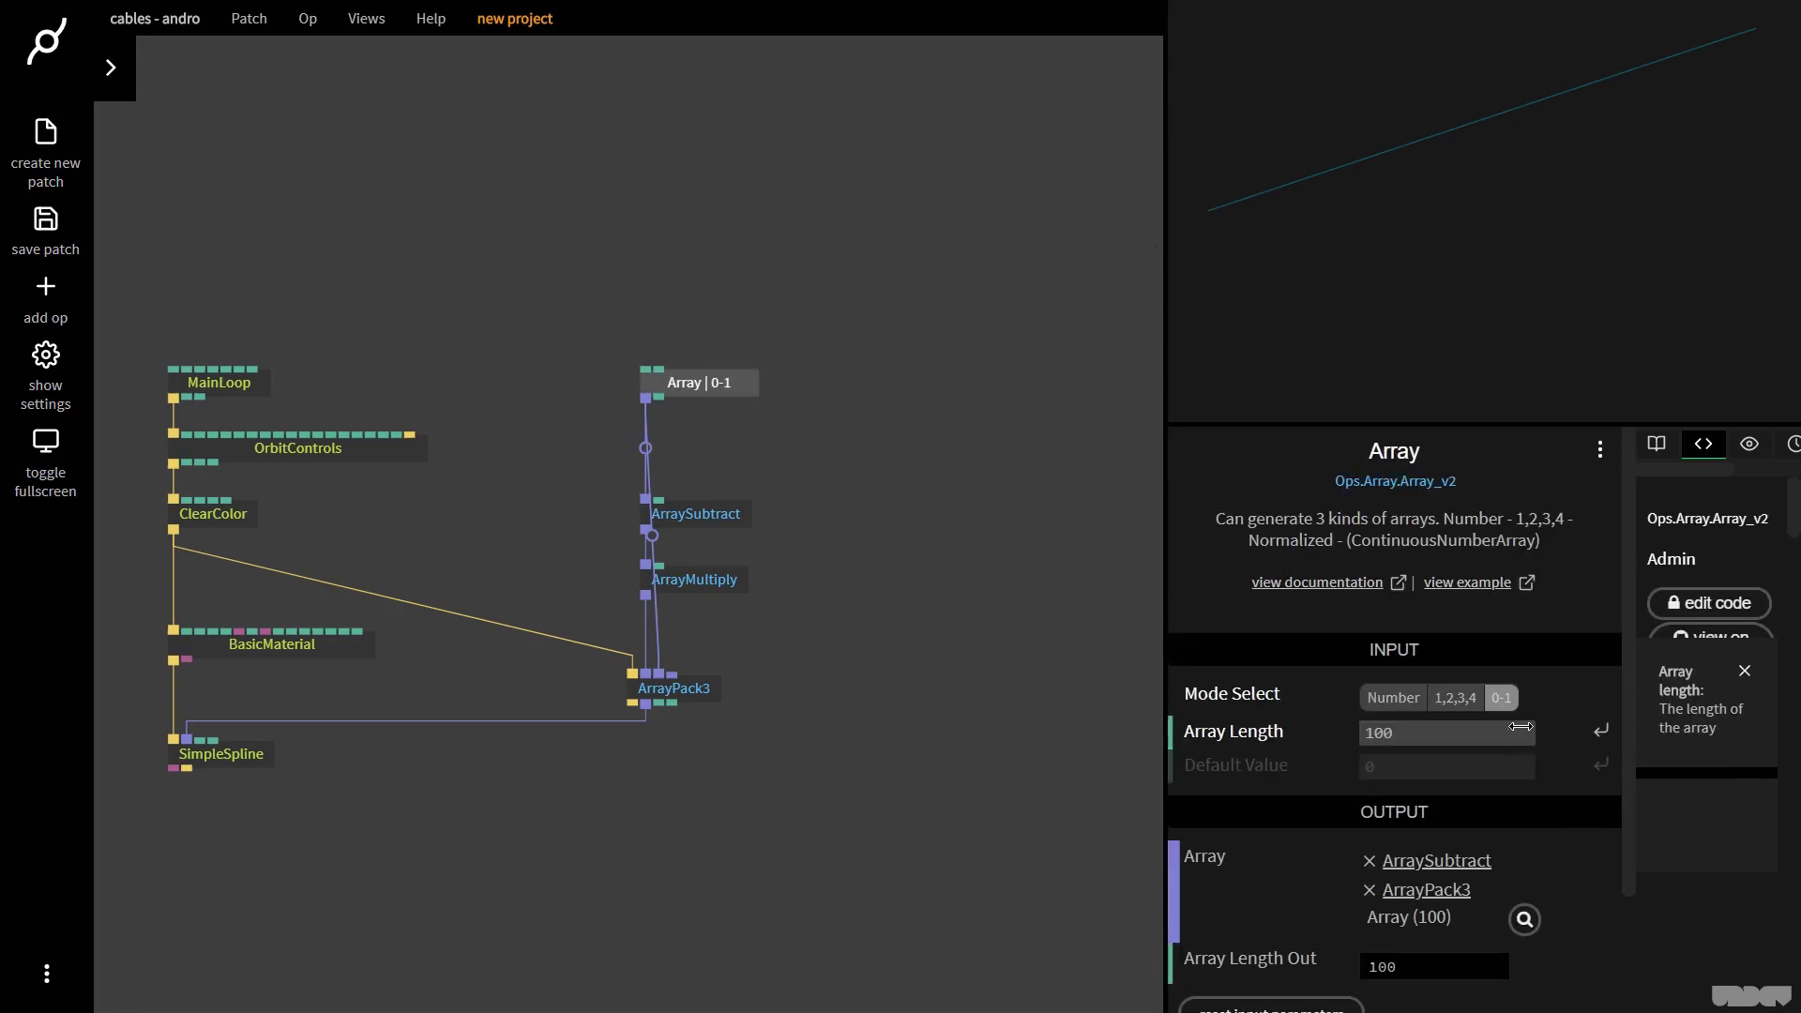
{"action": "left_click", "coordinate": [1525, 919]}
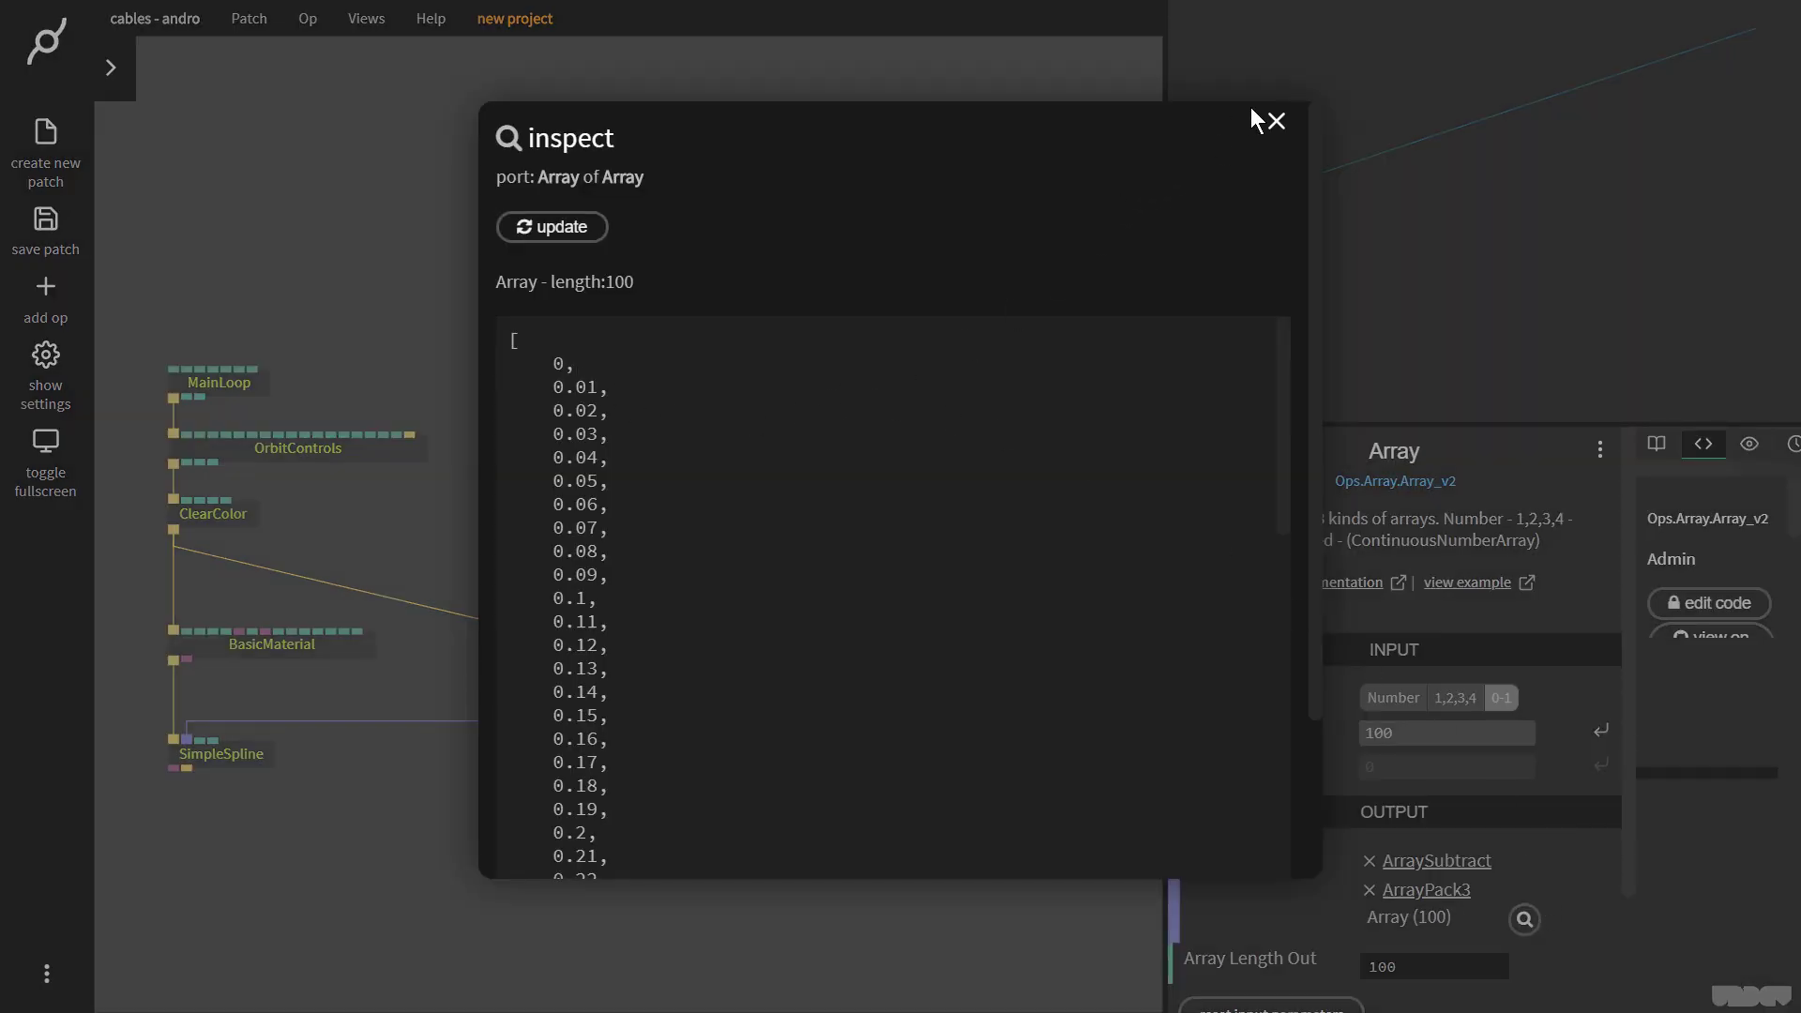
{"action": "left_click", "coordinate": [1483, 164]}
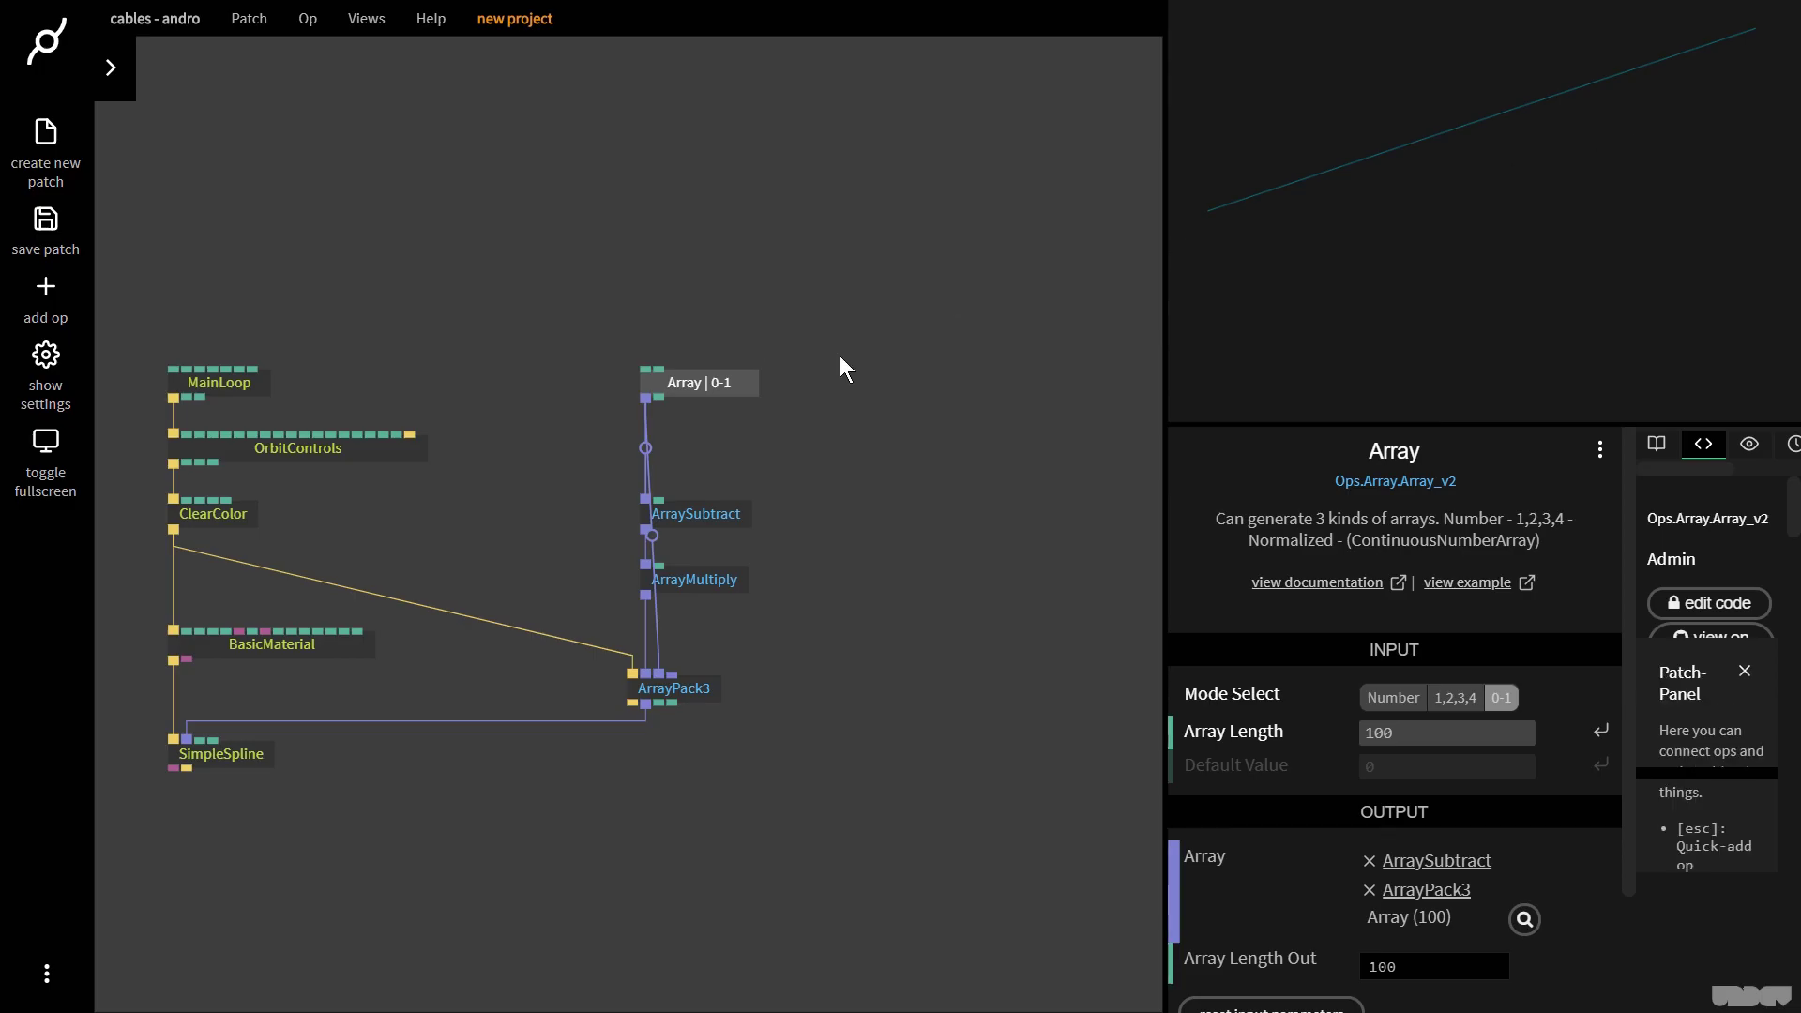
- Duplicate the Array op and drive its Array length from the first array's Array Length Out
{"action": "left_click", "coordinate": [741, 392]}
{"action": "key", "text": "ctrl+c"}
{"action": "key", "text": "ctrl+v"}
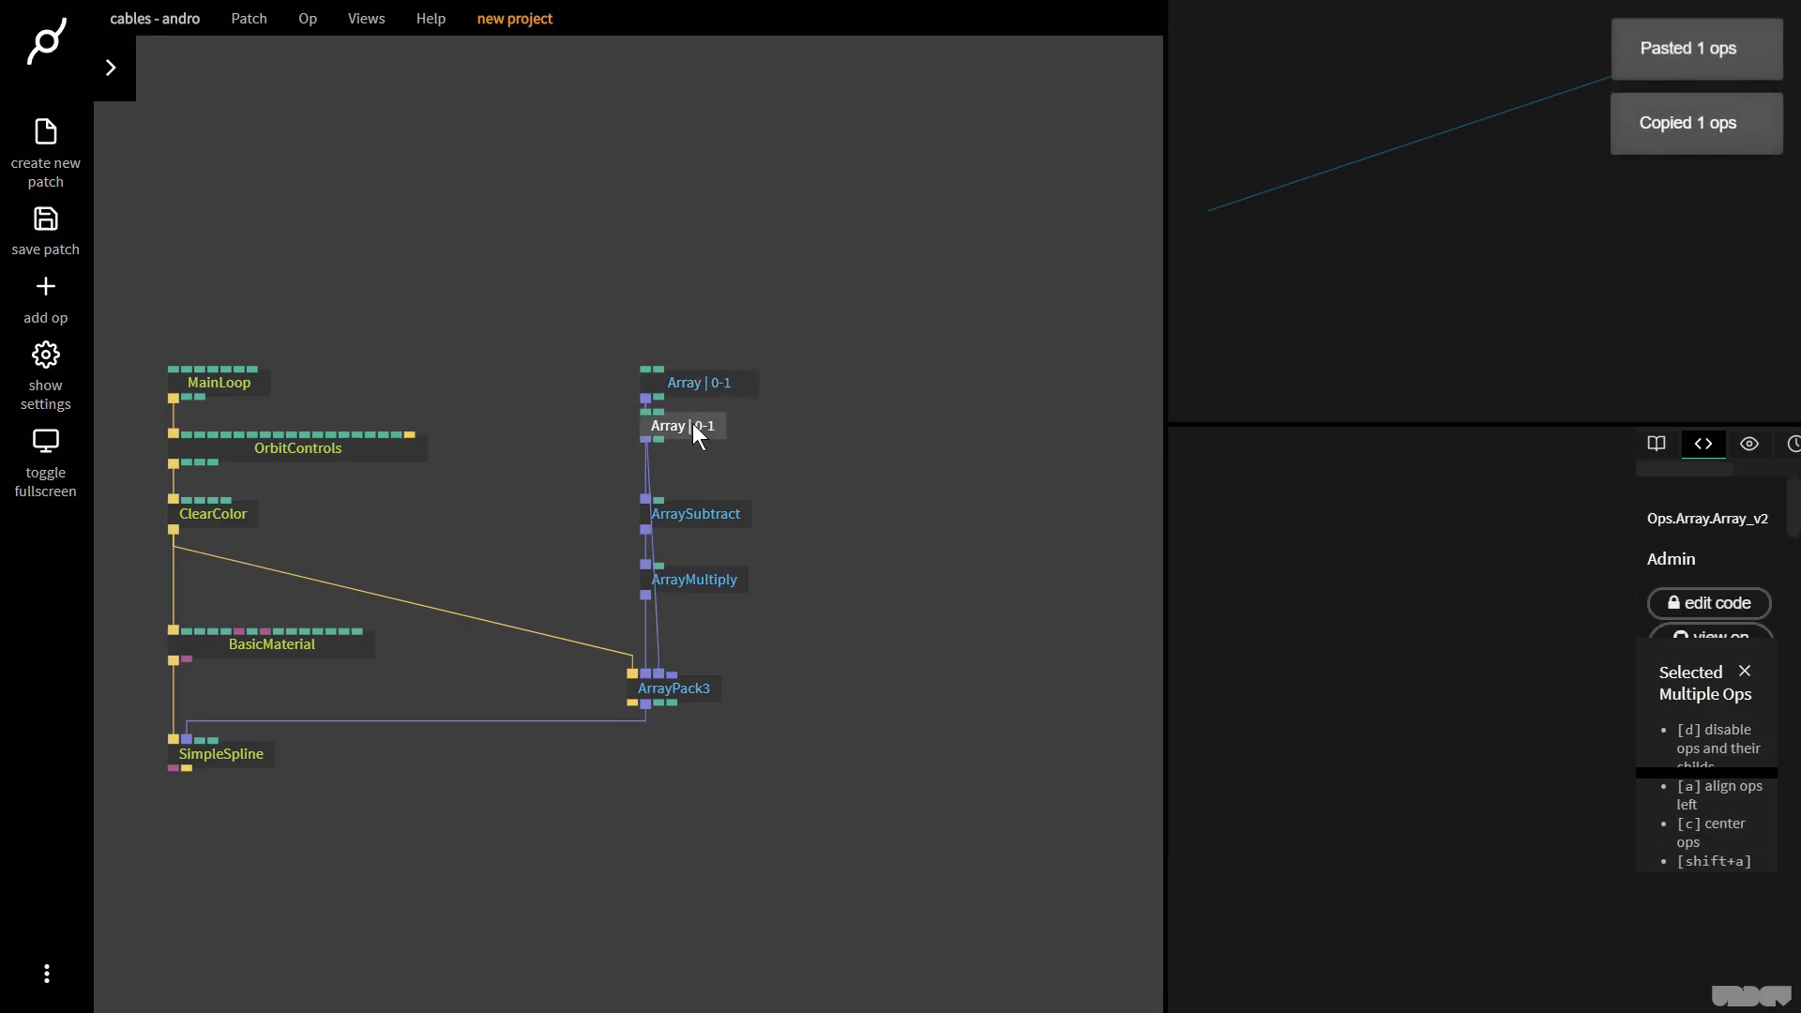
{"action": "left_click_drag", "start_coordinate": [693, 424], "coordinate": [918, 394]}
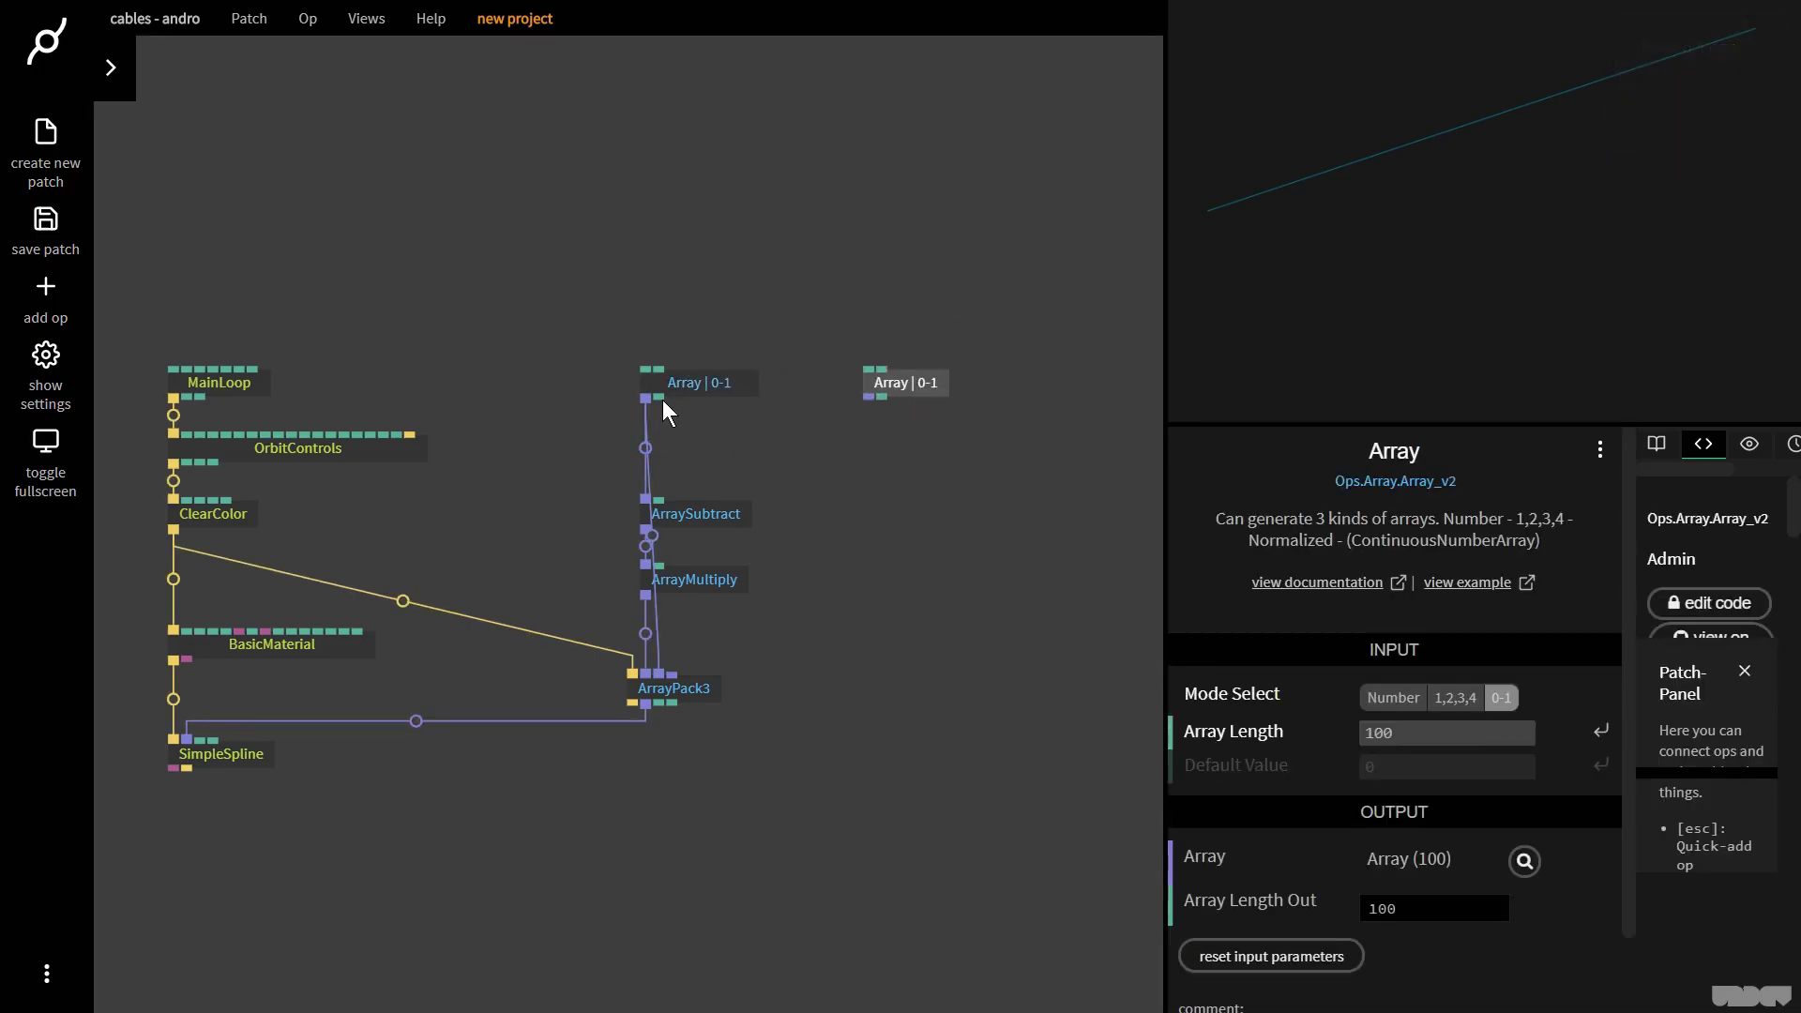
{"action": "left_click_drag", "start_coordinate": [667, 407], "coordinate": [962, 330]}
{"action": "left_click_drag", "start_coordinate": [914, 386], "coordinate": [931, 448]}
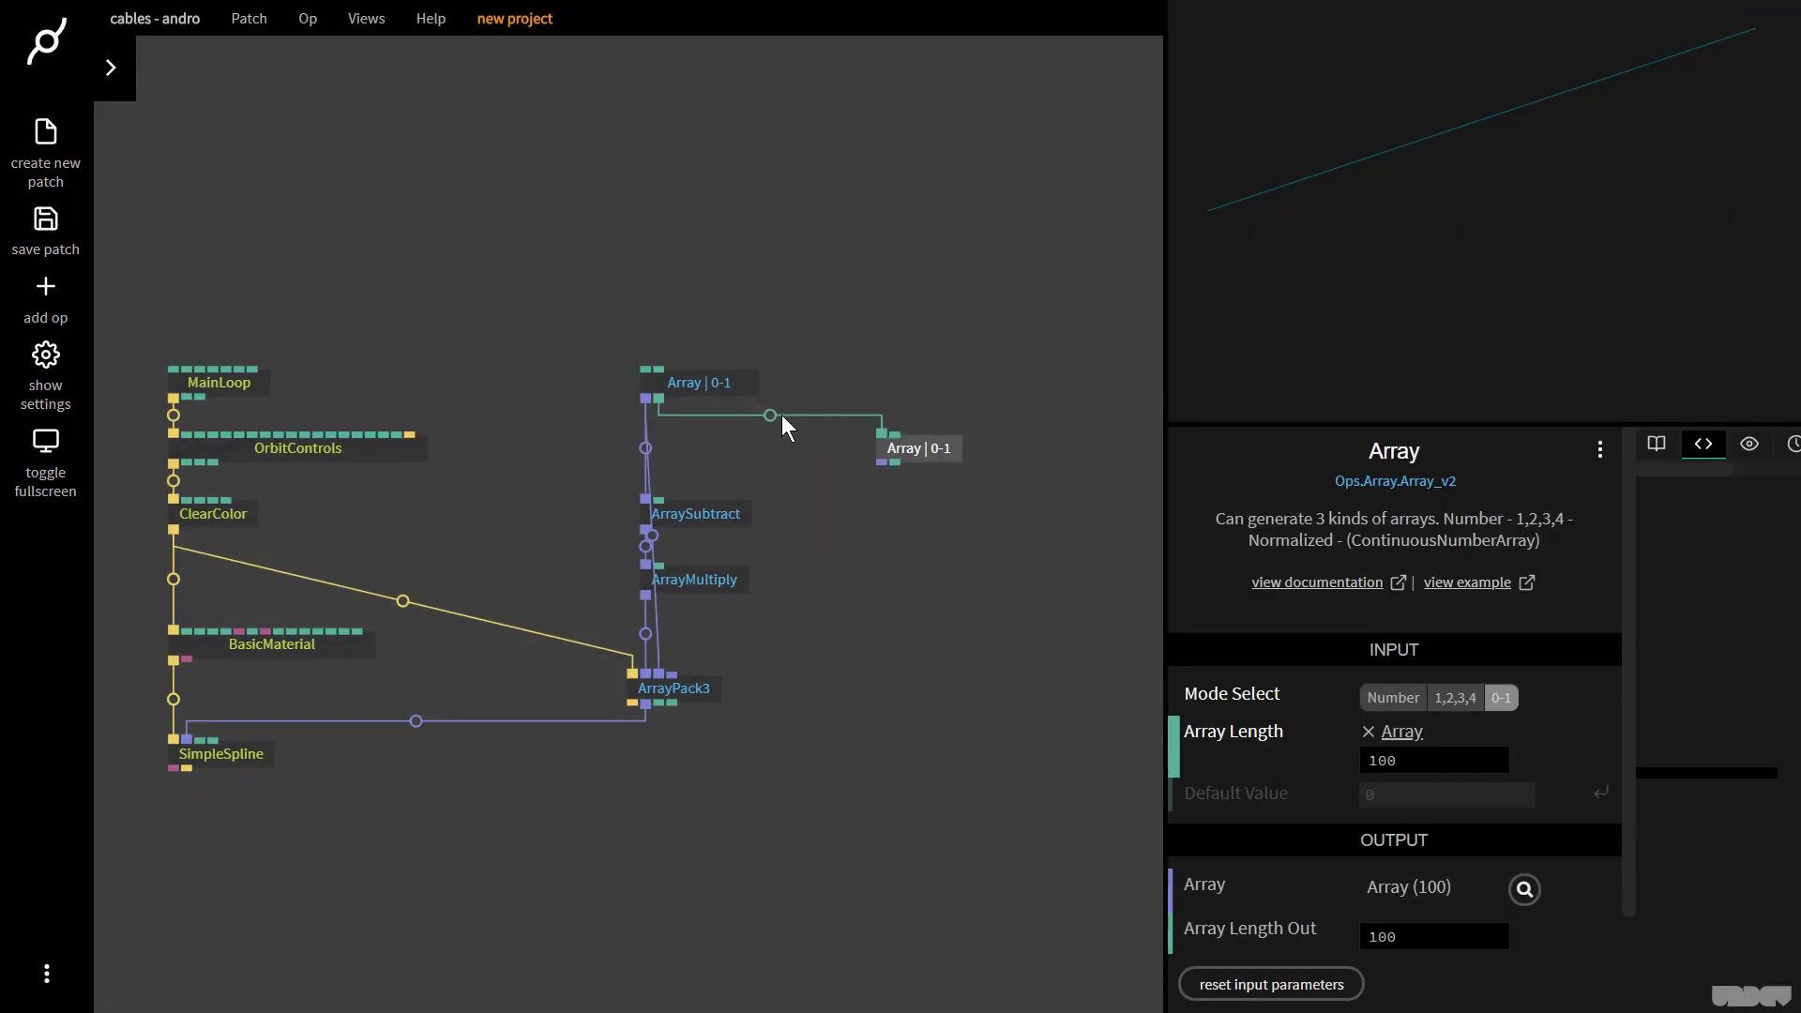
- Switch the copy to Number mode and wire it to ArrayPack3's third input
{"action": "left_click", "coordinate": [734, 383]}
{"action": "left_click", "coordinate": [940, 446]}
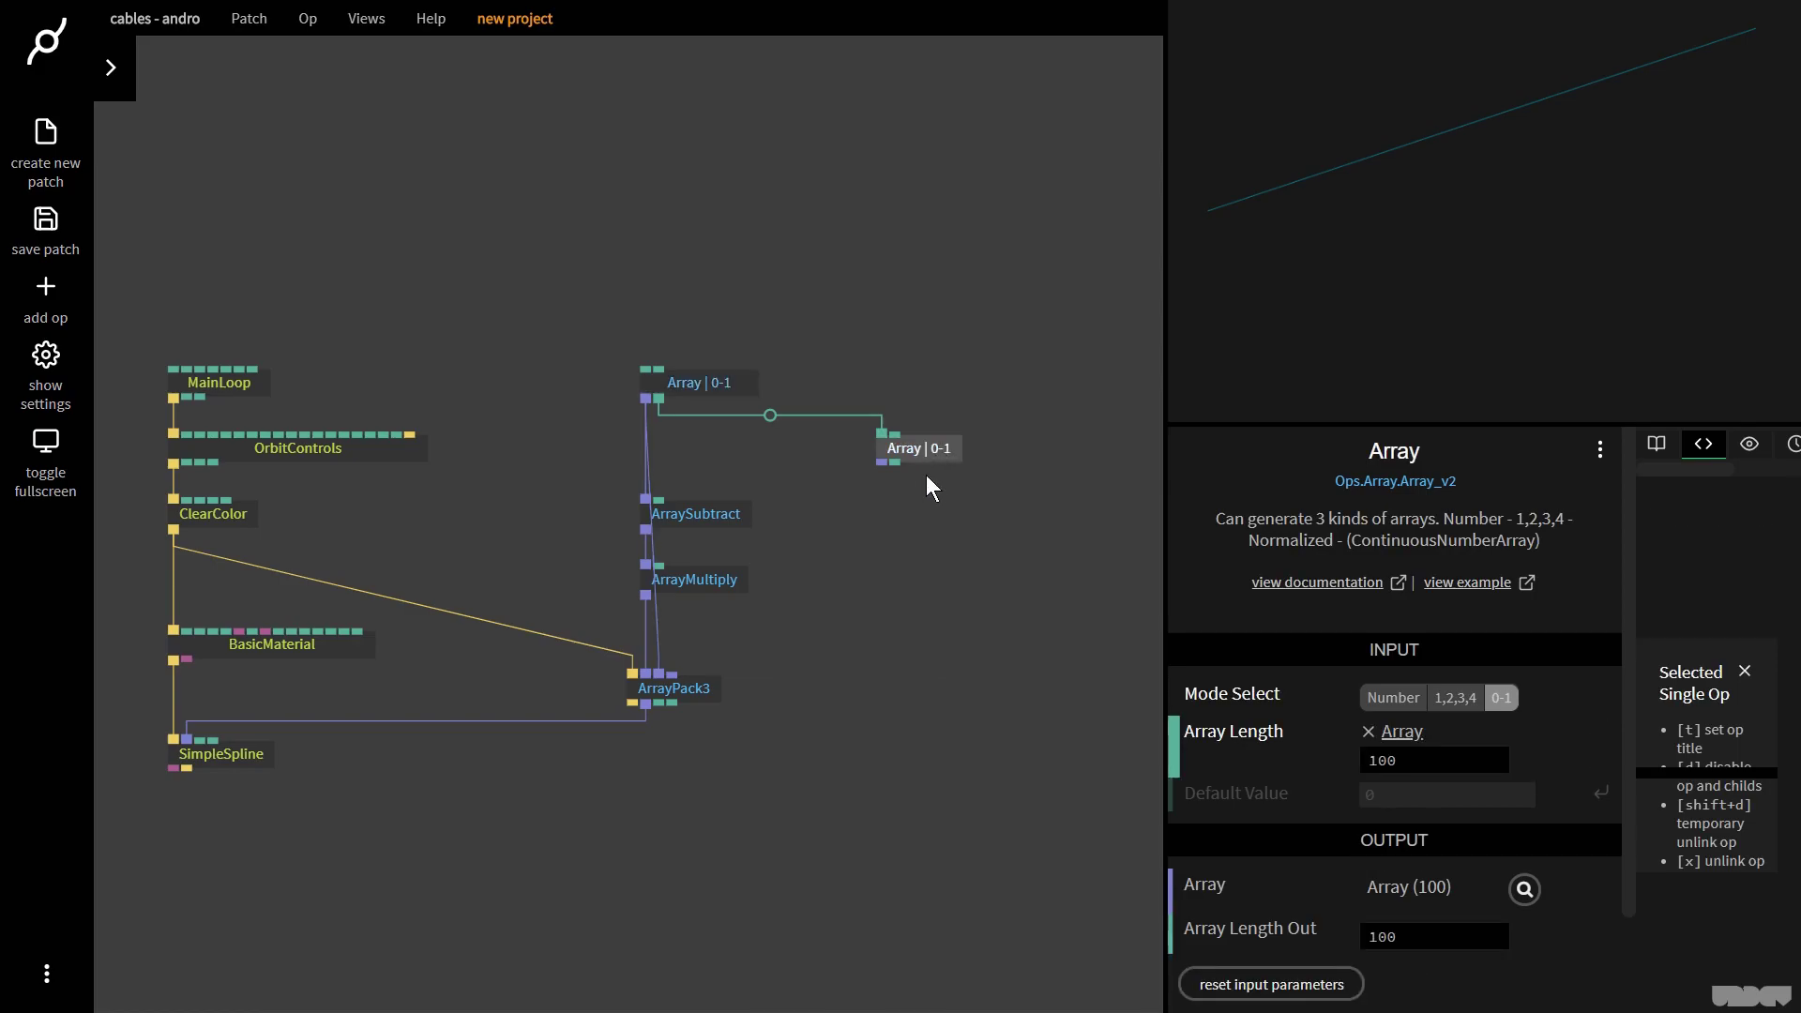
{"action": "left_click", "coordinate": [1393, 697]}
{"action": "left_click", "coordinate": [1458, 797]}
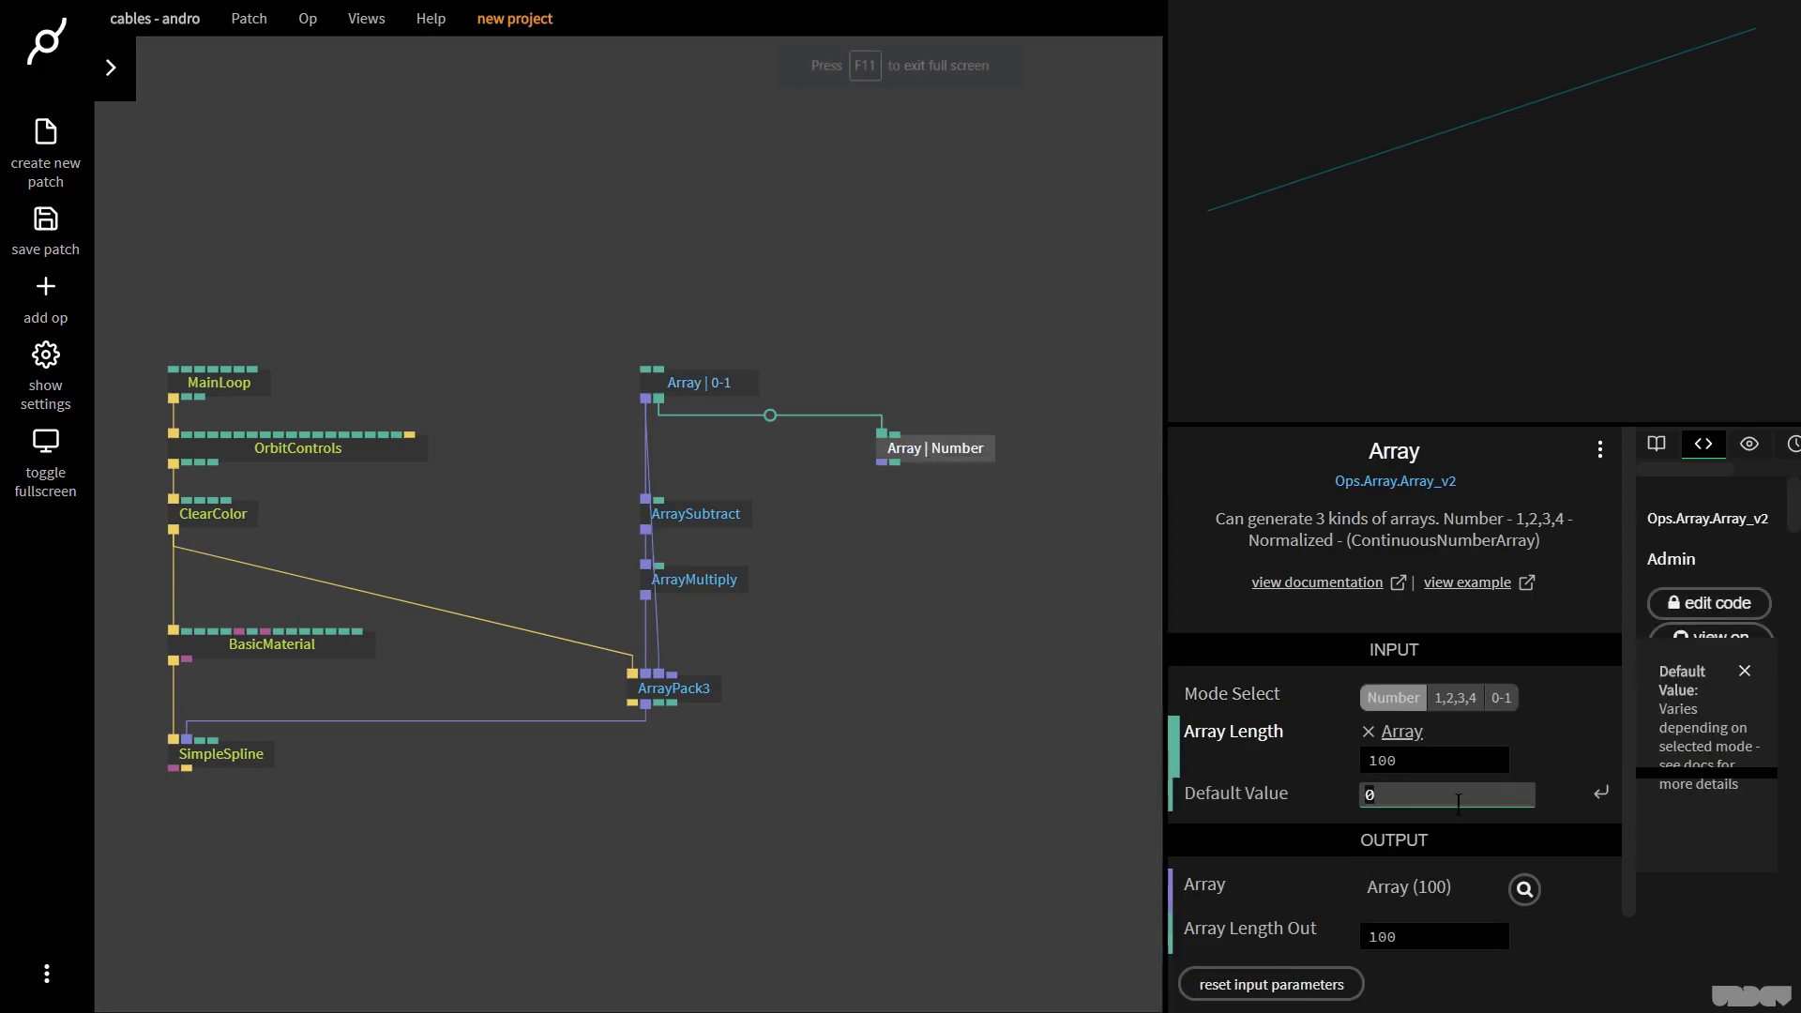
{"action": "left_click", "coordinate": [913, 631]}
{"action": "left_click_drag", "start_coordinate": [882, 463], "coordinate": [672, 674]}
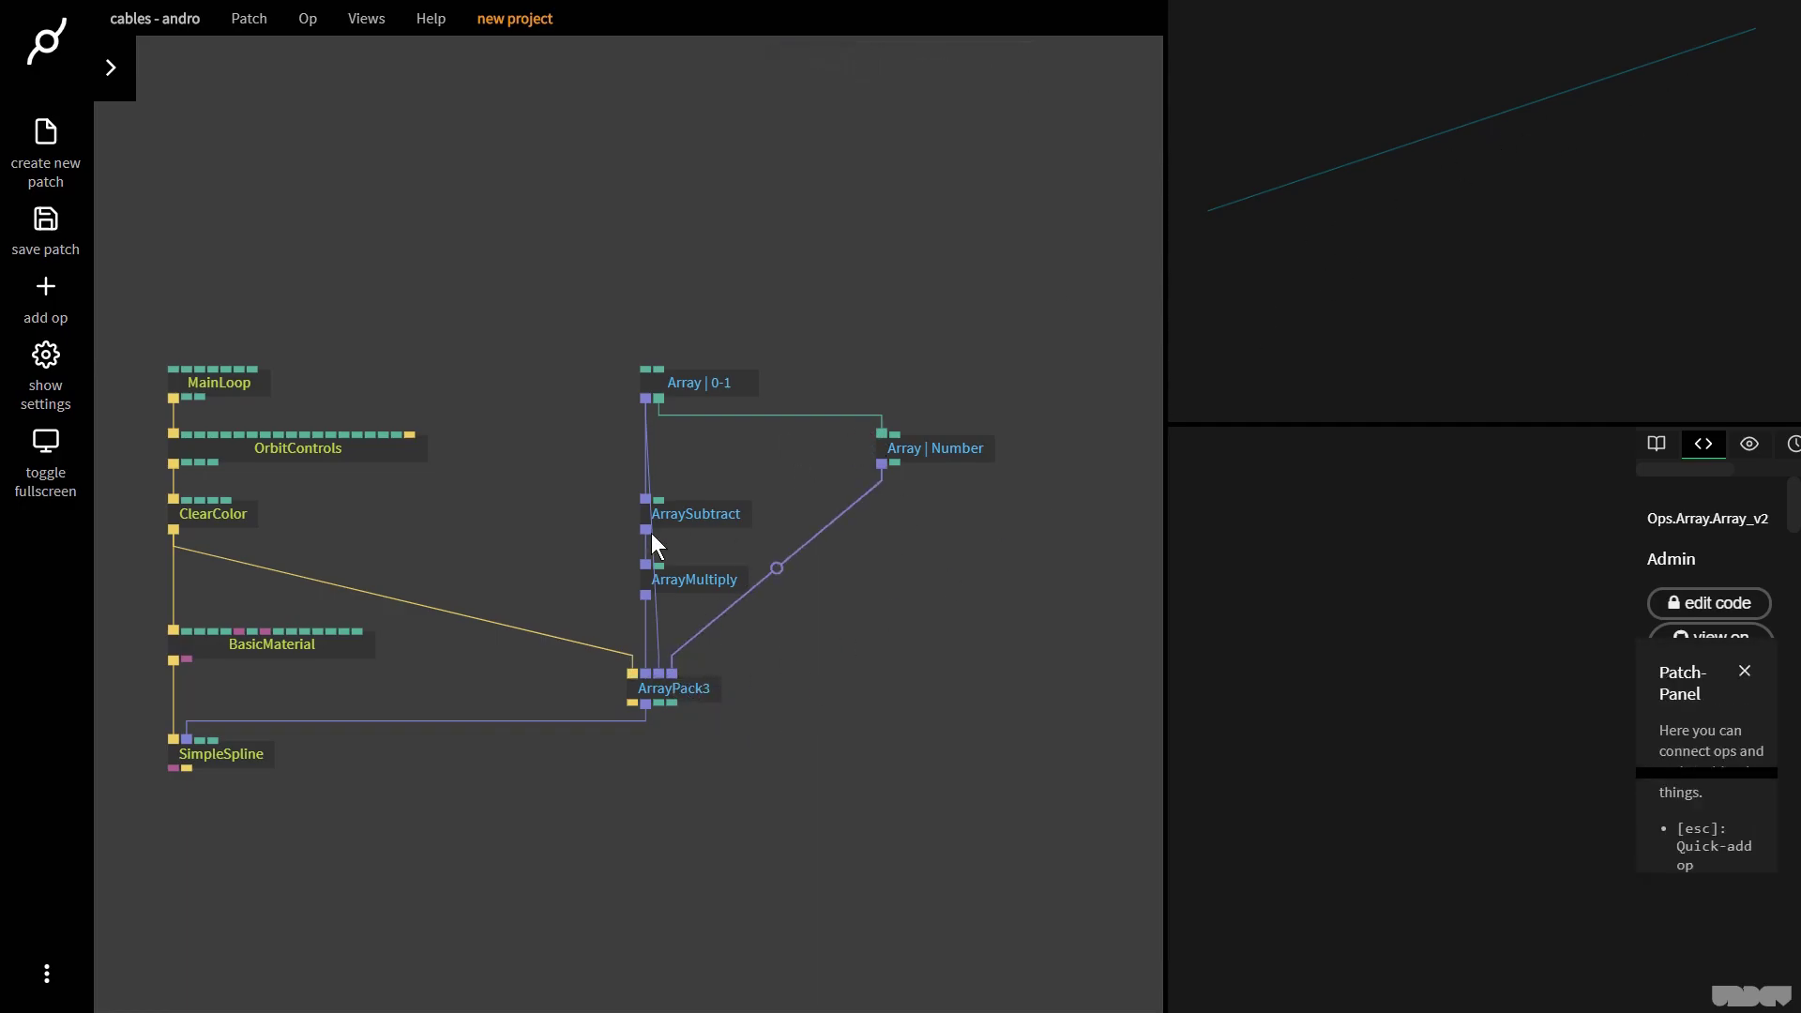
- Unlink ArrayPack3's Array 2 and add a RandomNumbersArray op beside the other arrays
{"action": "right_click", "coordinate": [658, 678]}
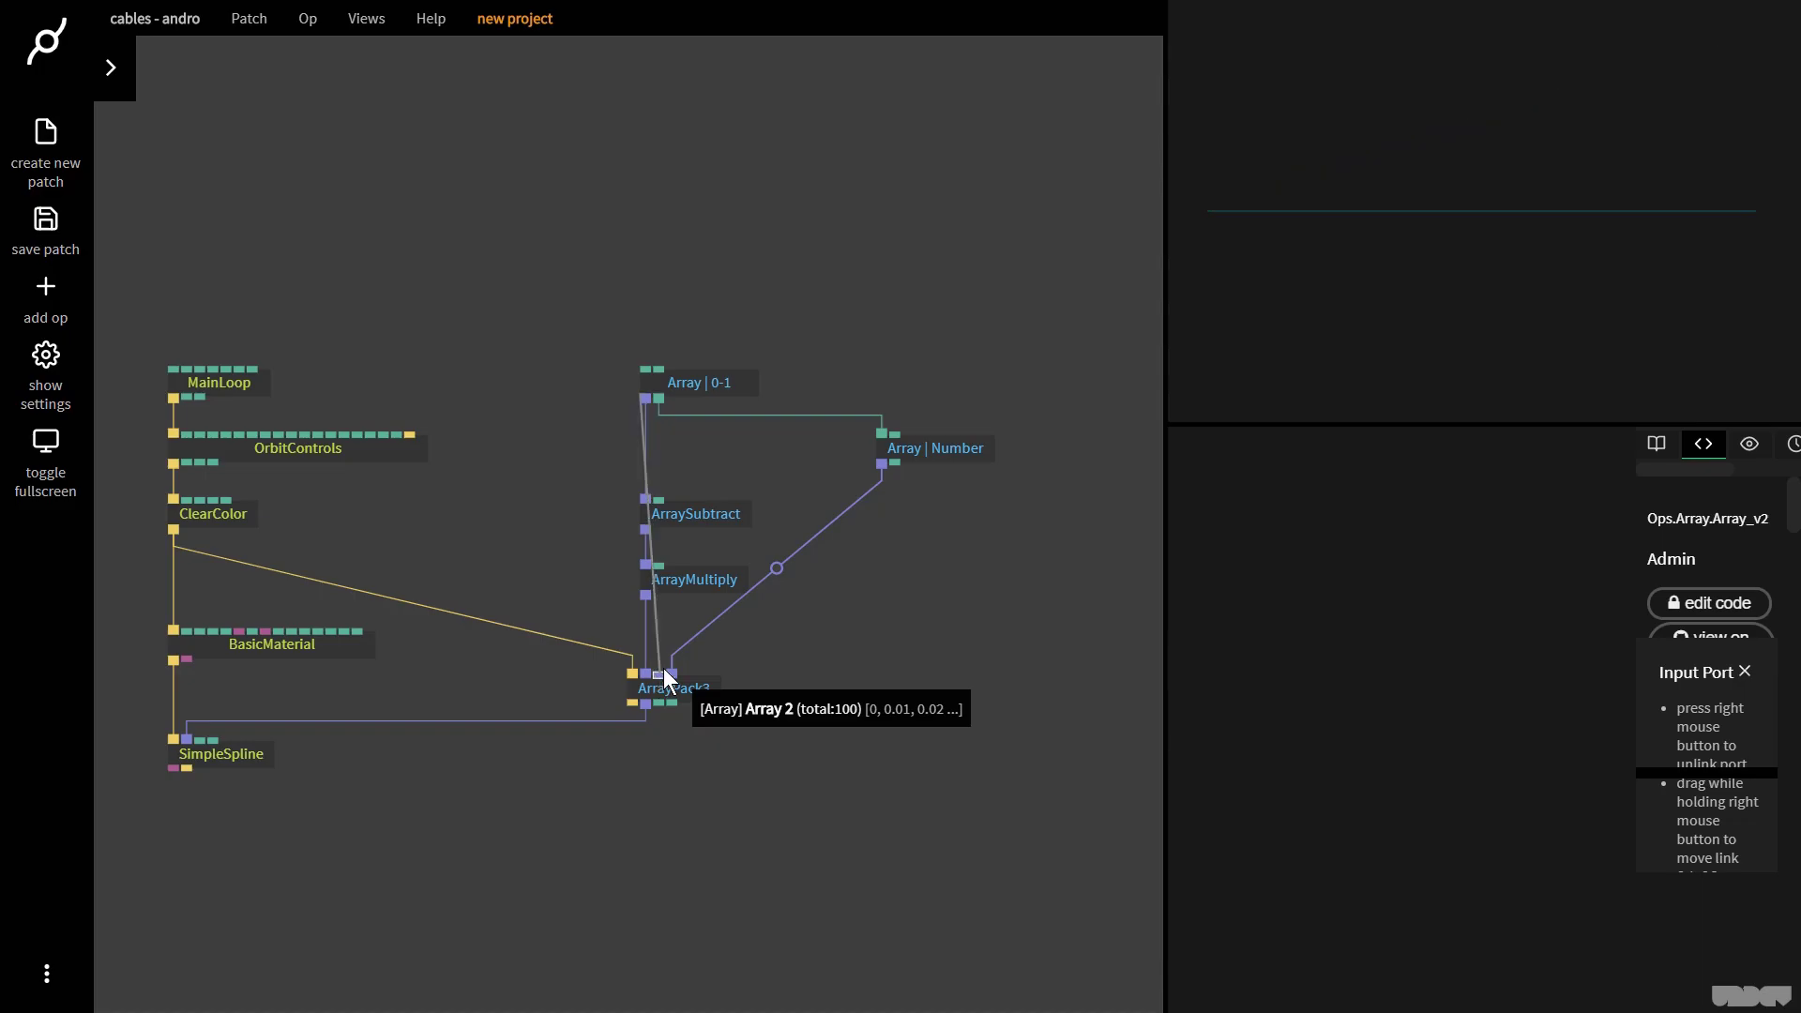
{"action": "double_click", "coordinate": [774, 294]}
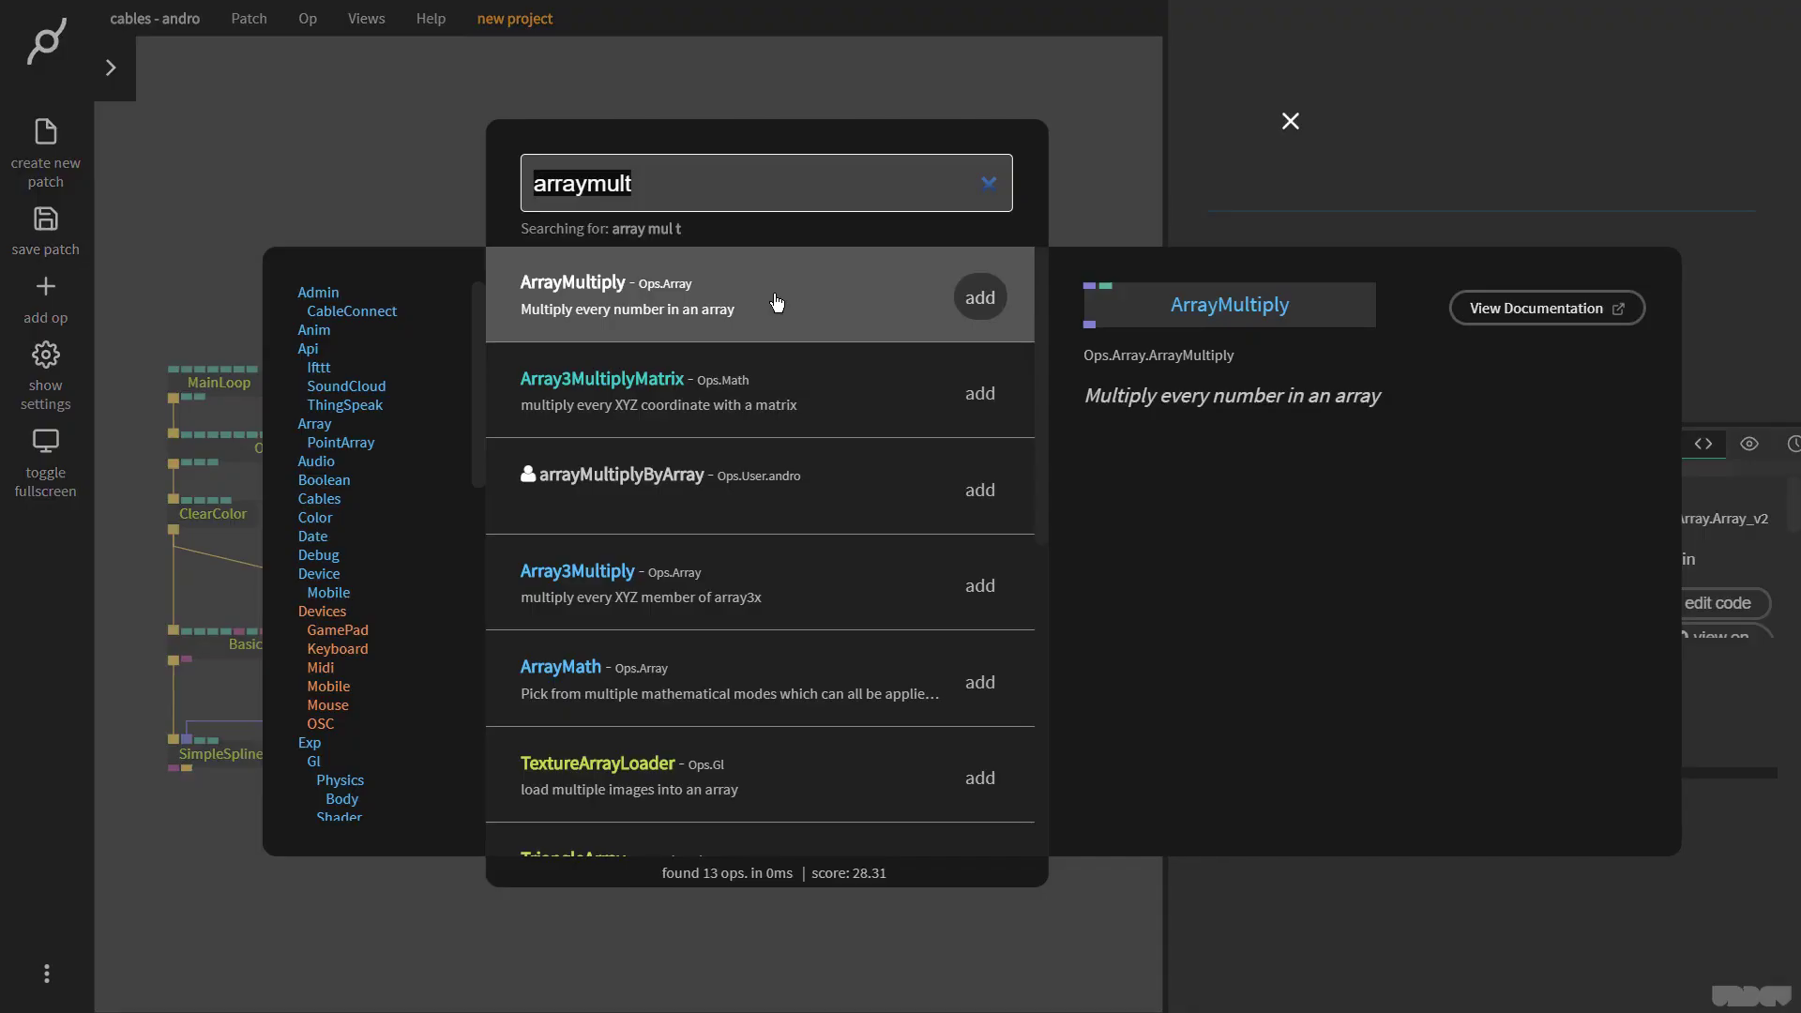
{"action": "type", "text": "randomnumbers"}
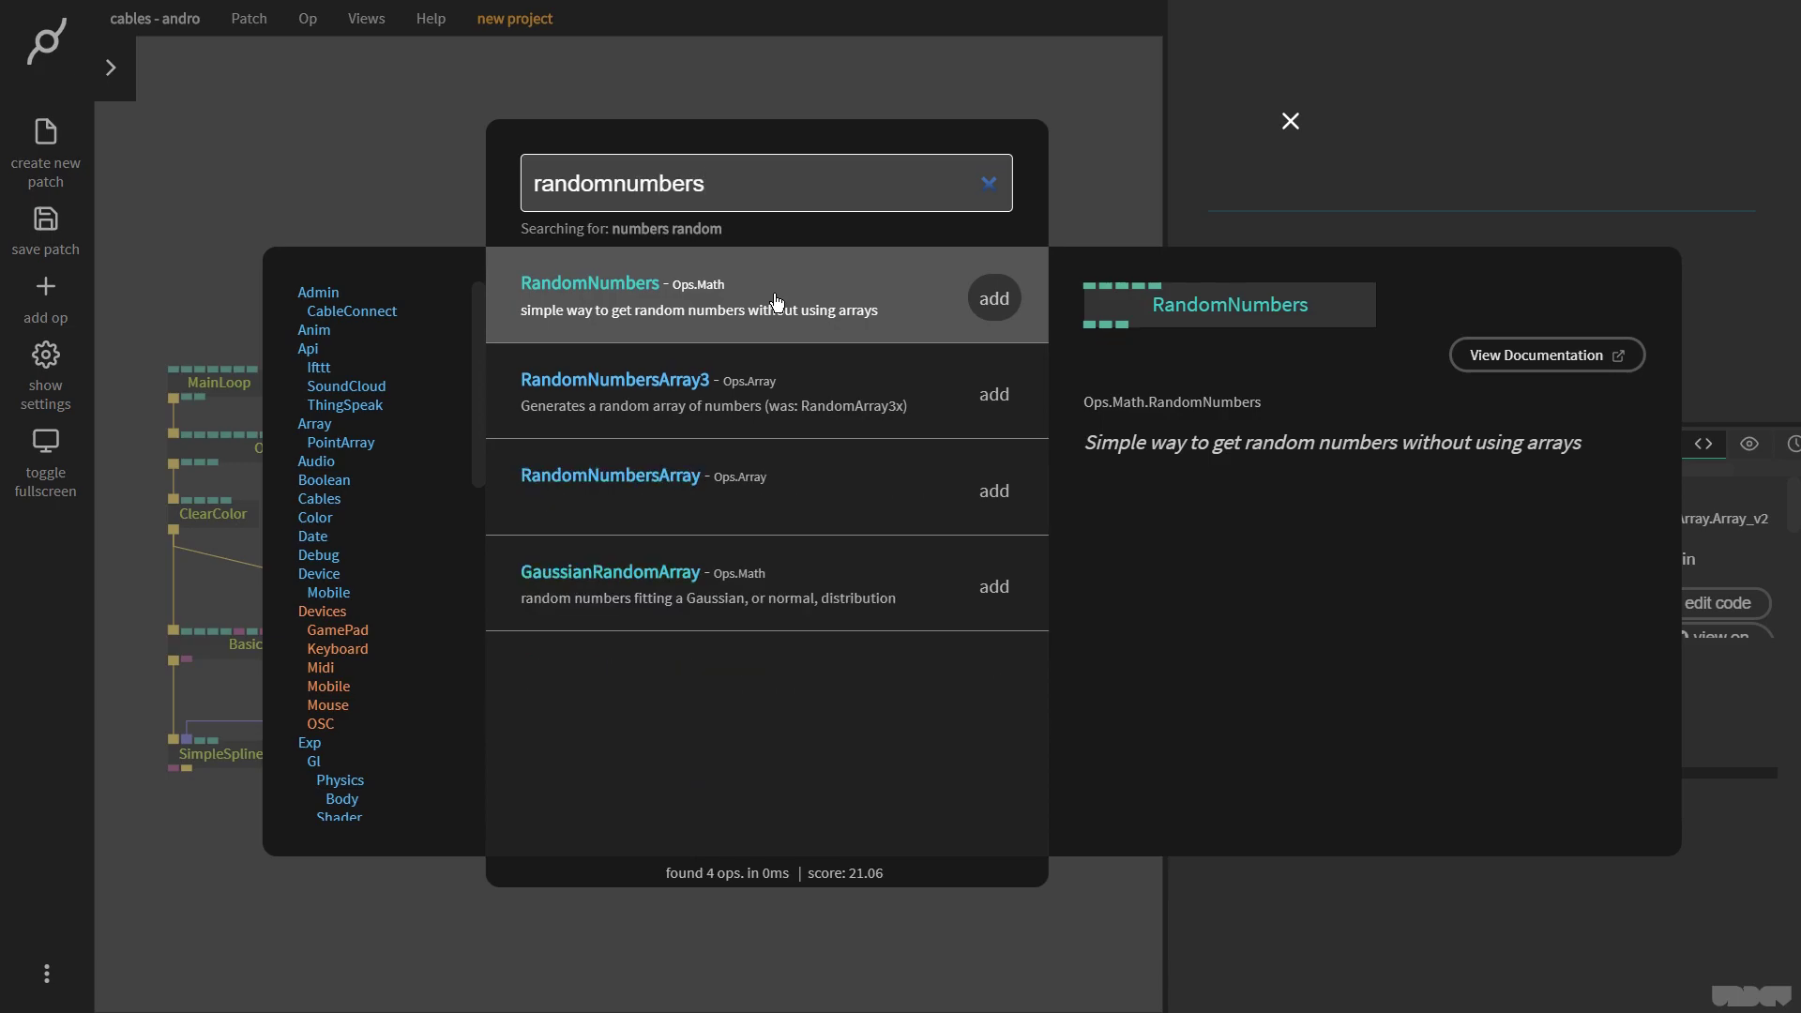
{"action": "key", "text": "Down"}
{"action": "key", "text": "Down"}
{"action": "key", "text": "Return"}
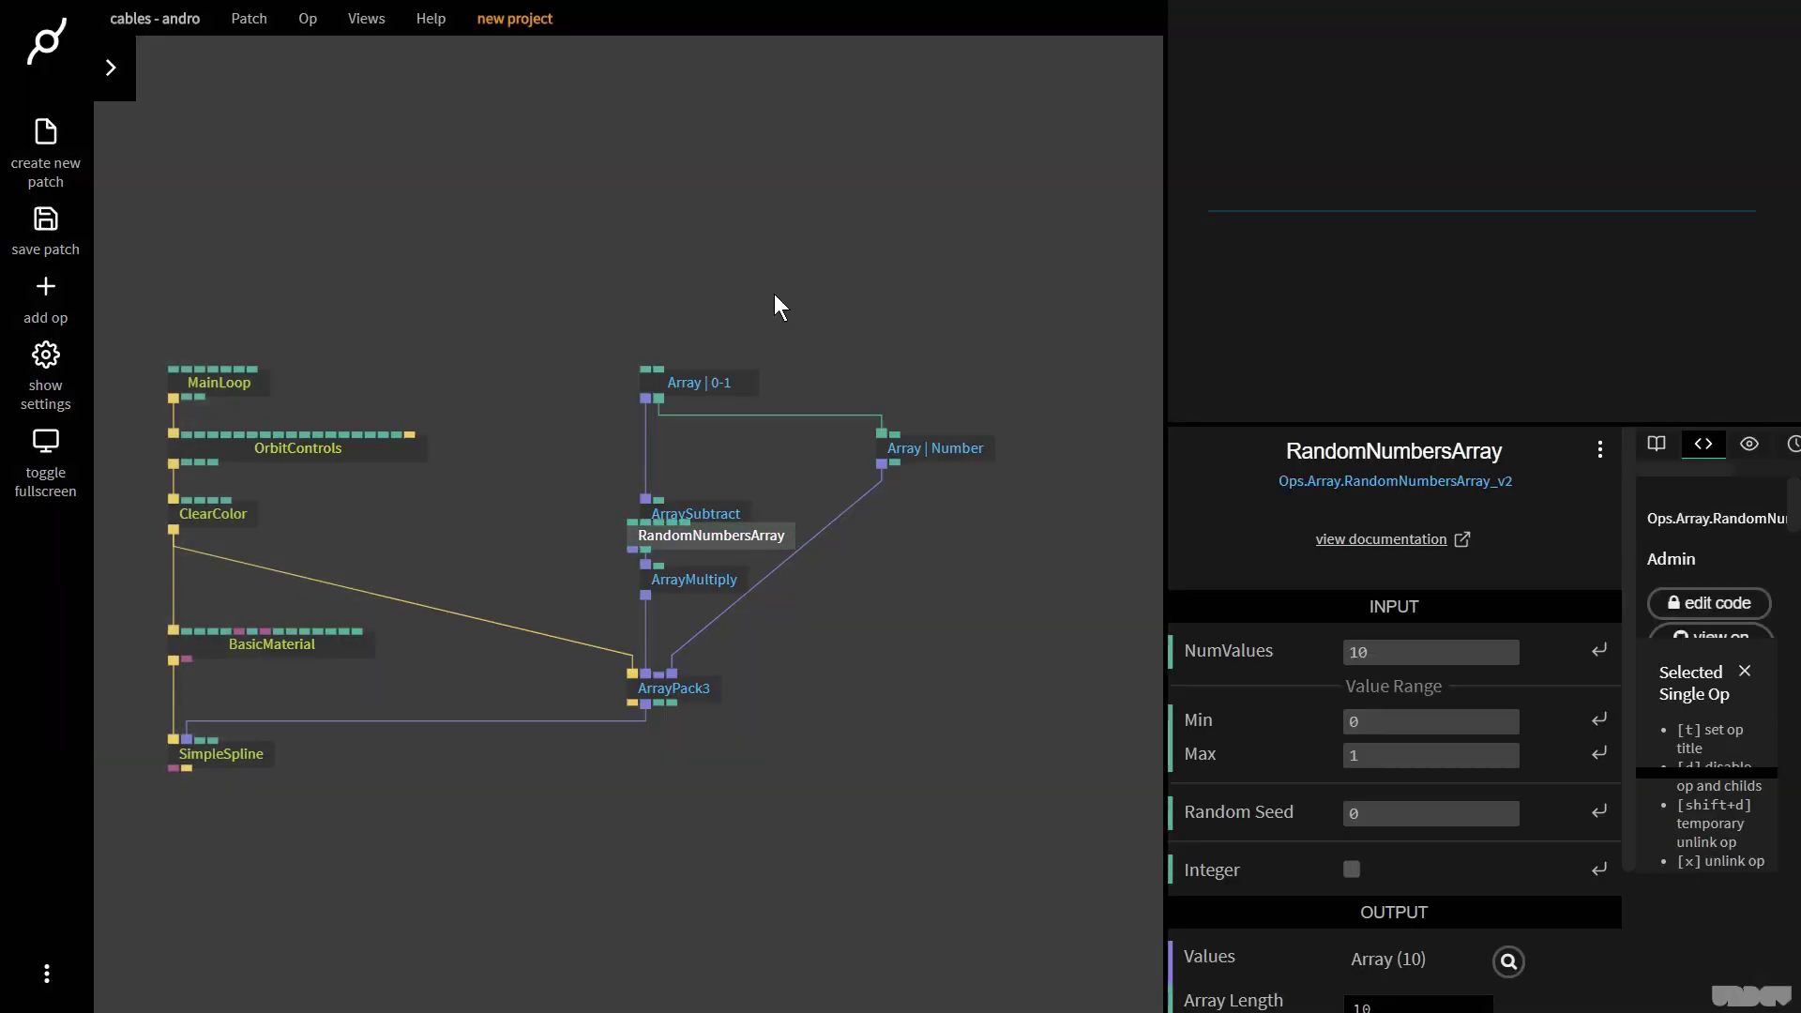
{"action": "left_click_drag", "start_coordinate": [1039, 438], "coordinate": [1076, 438]}
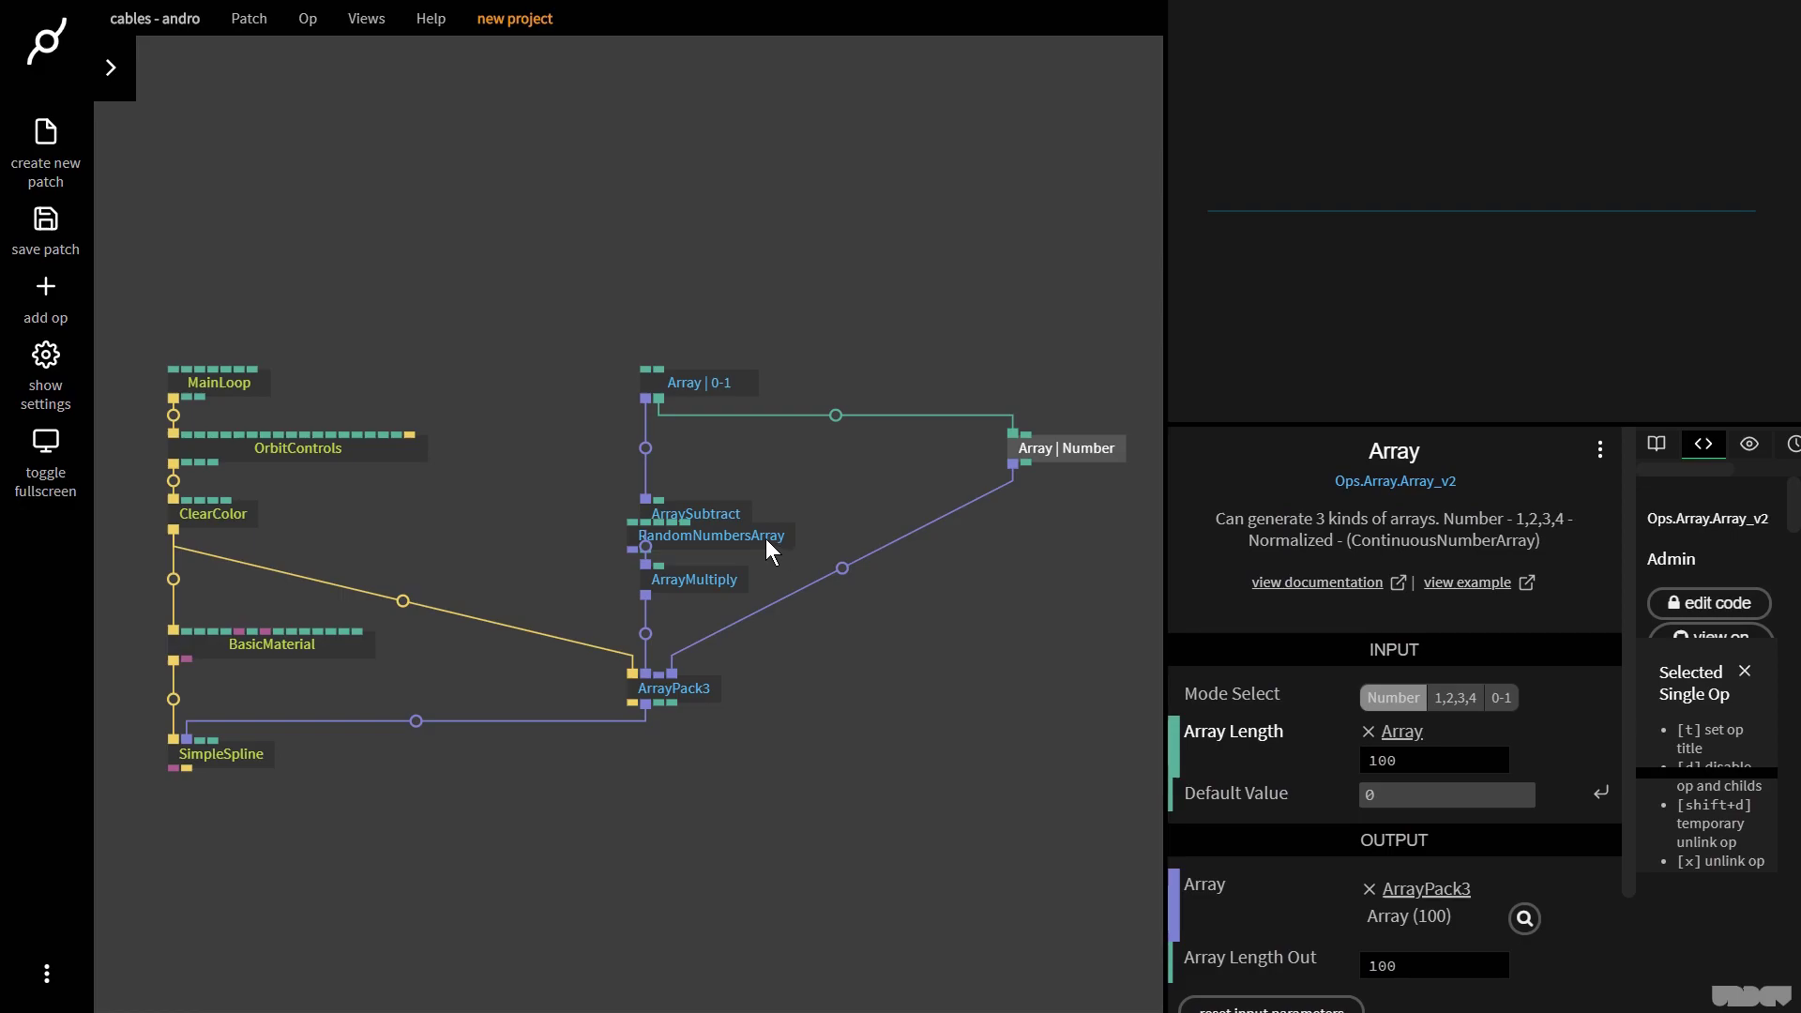
{"action": "left_click_drag", "start_coordinate": [765, 538], "coordinate": [946, 445]}
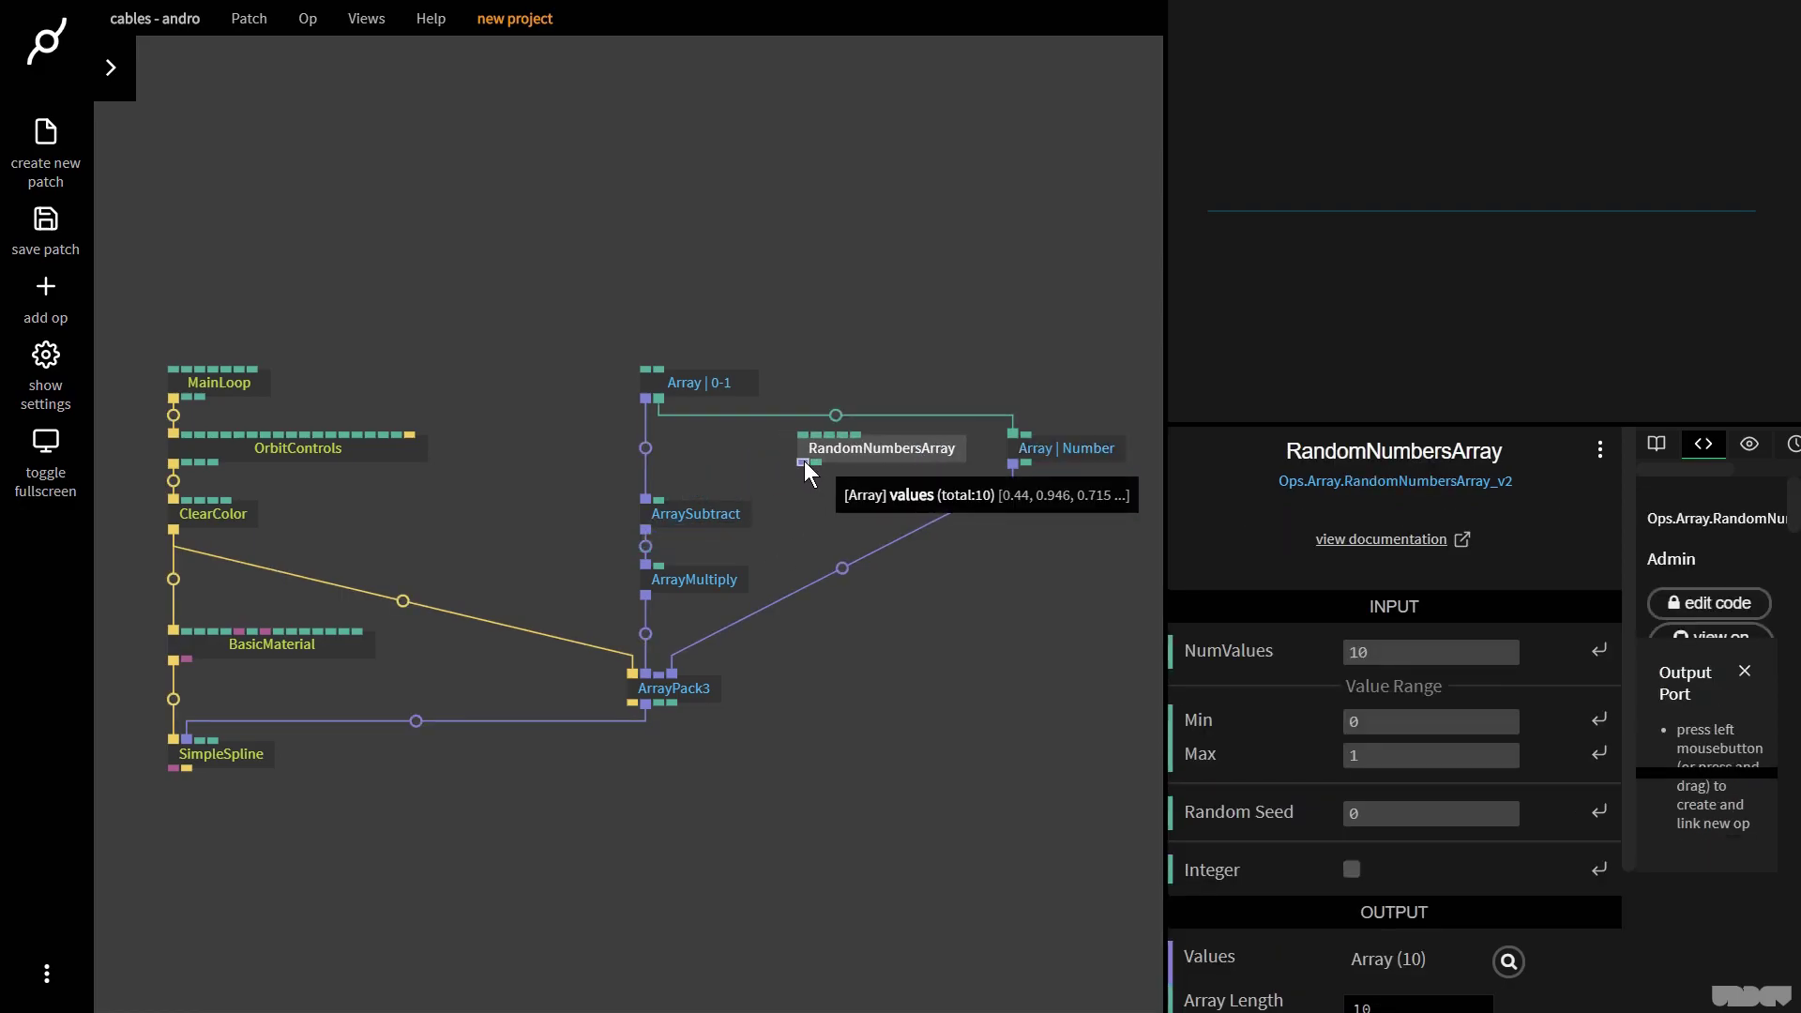
- Wire RandomNumbersArray into Array 2 and size its NumValues by Array | 0-1's length
{"action": "left_click_drag", "start_coordinate": [803, 460], "coordinate": [662, 674]}
{"action": "left_click", "coordinate": [689, 684]}
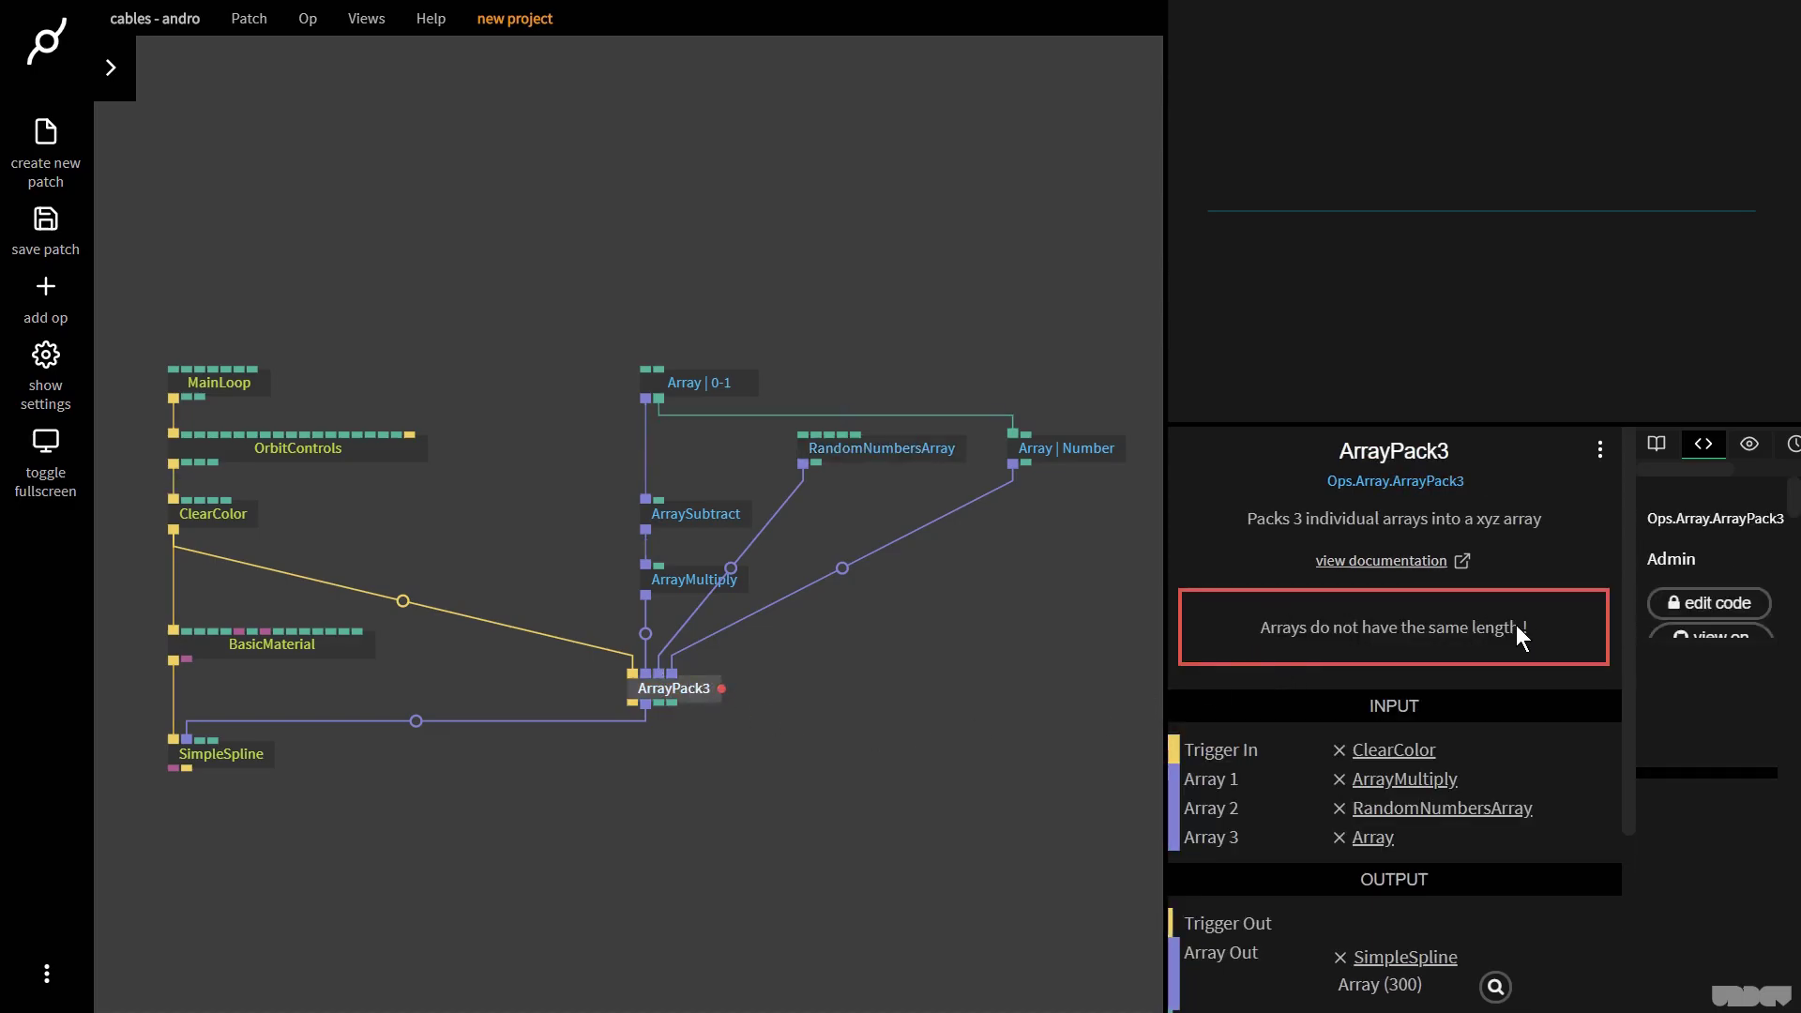
{"action": "left_click", "coordinate": [853, 290]}
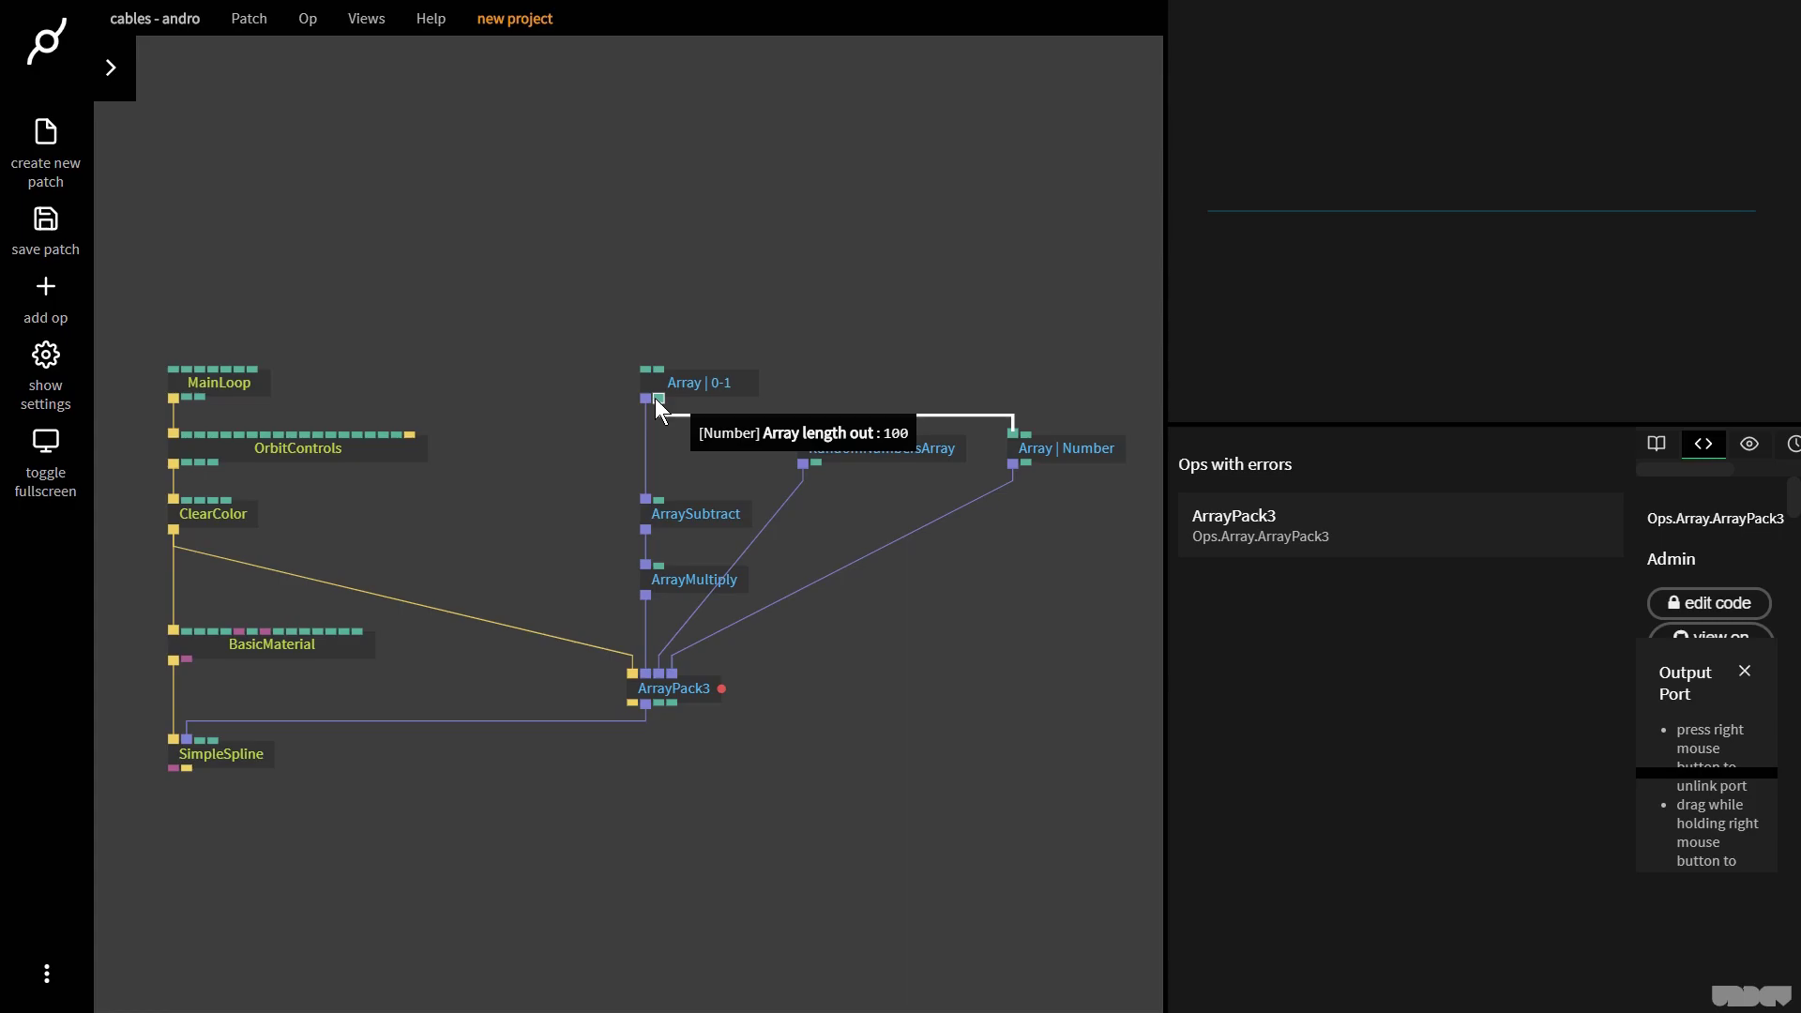
{"action": "left_click_drag", "start_coordinate": [659, 398], "coordinate": [807, 435]}
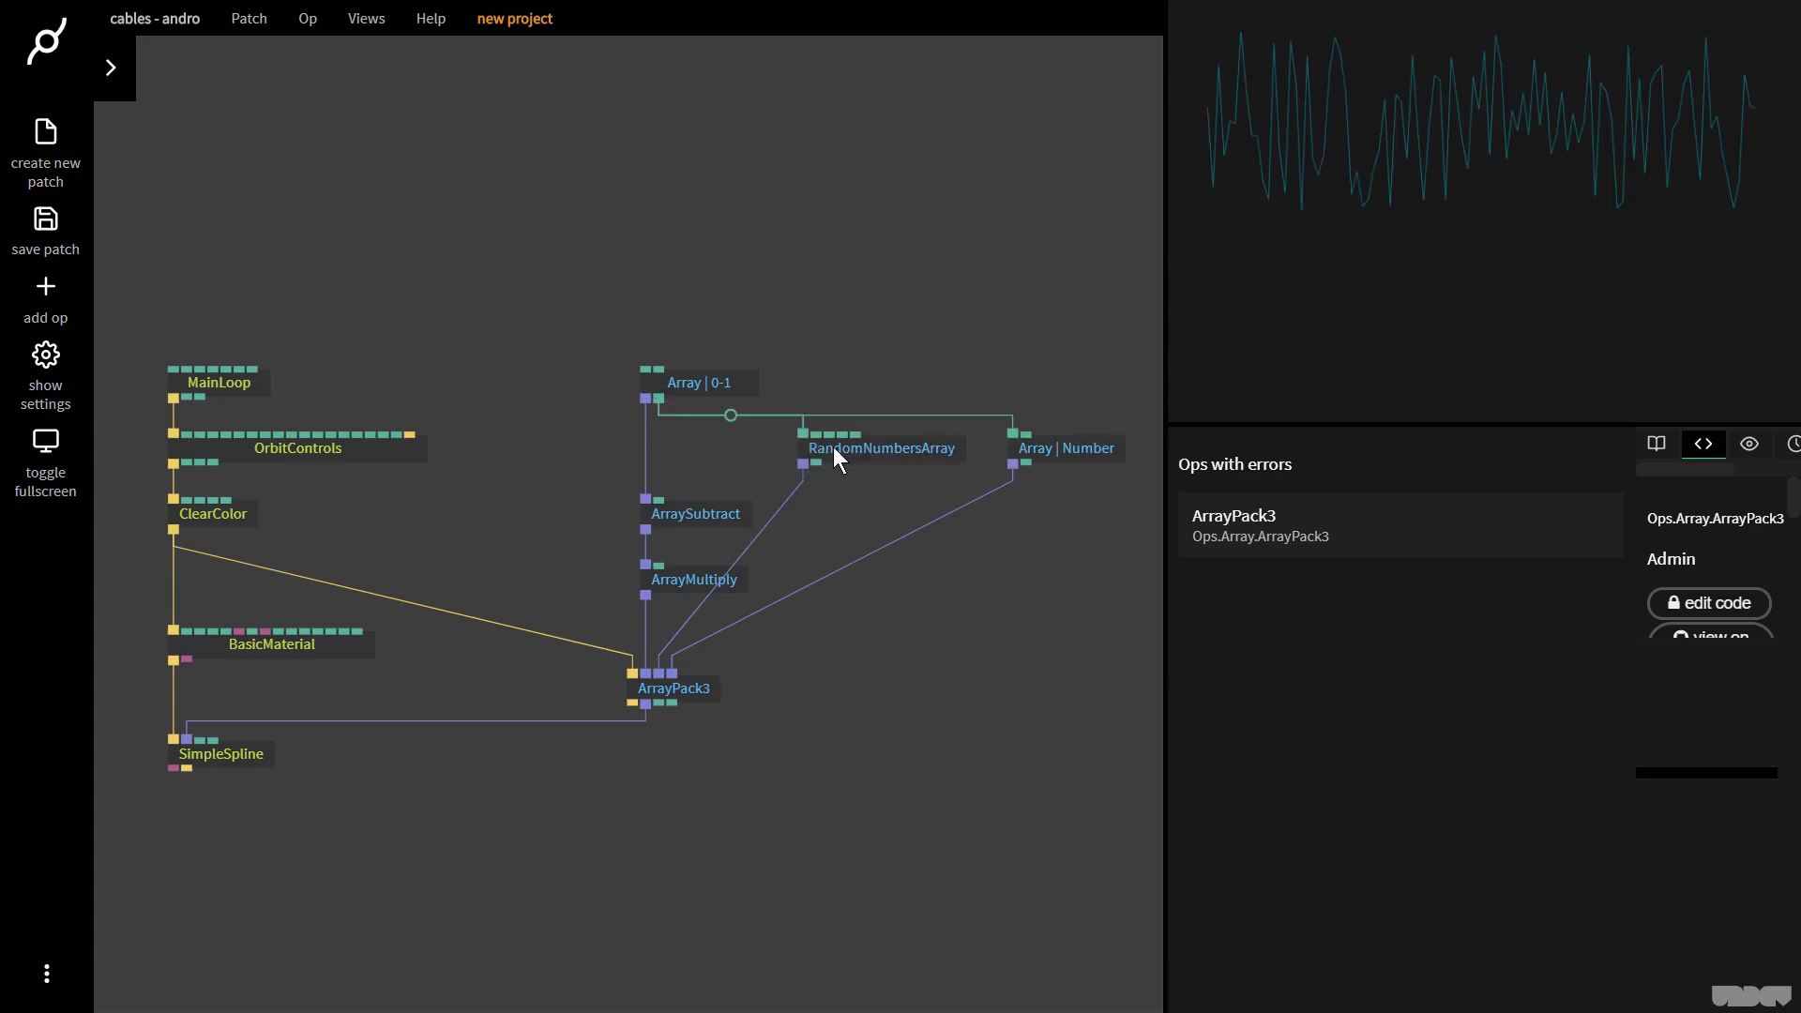
- Set the RandomNumbersArray range to minimum -0.5 and maximum 0.5
{"action": "left_click", "coordinate": [833, 446]}
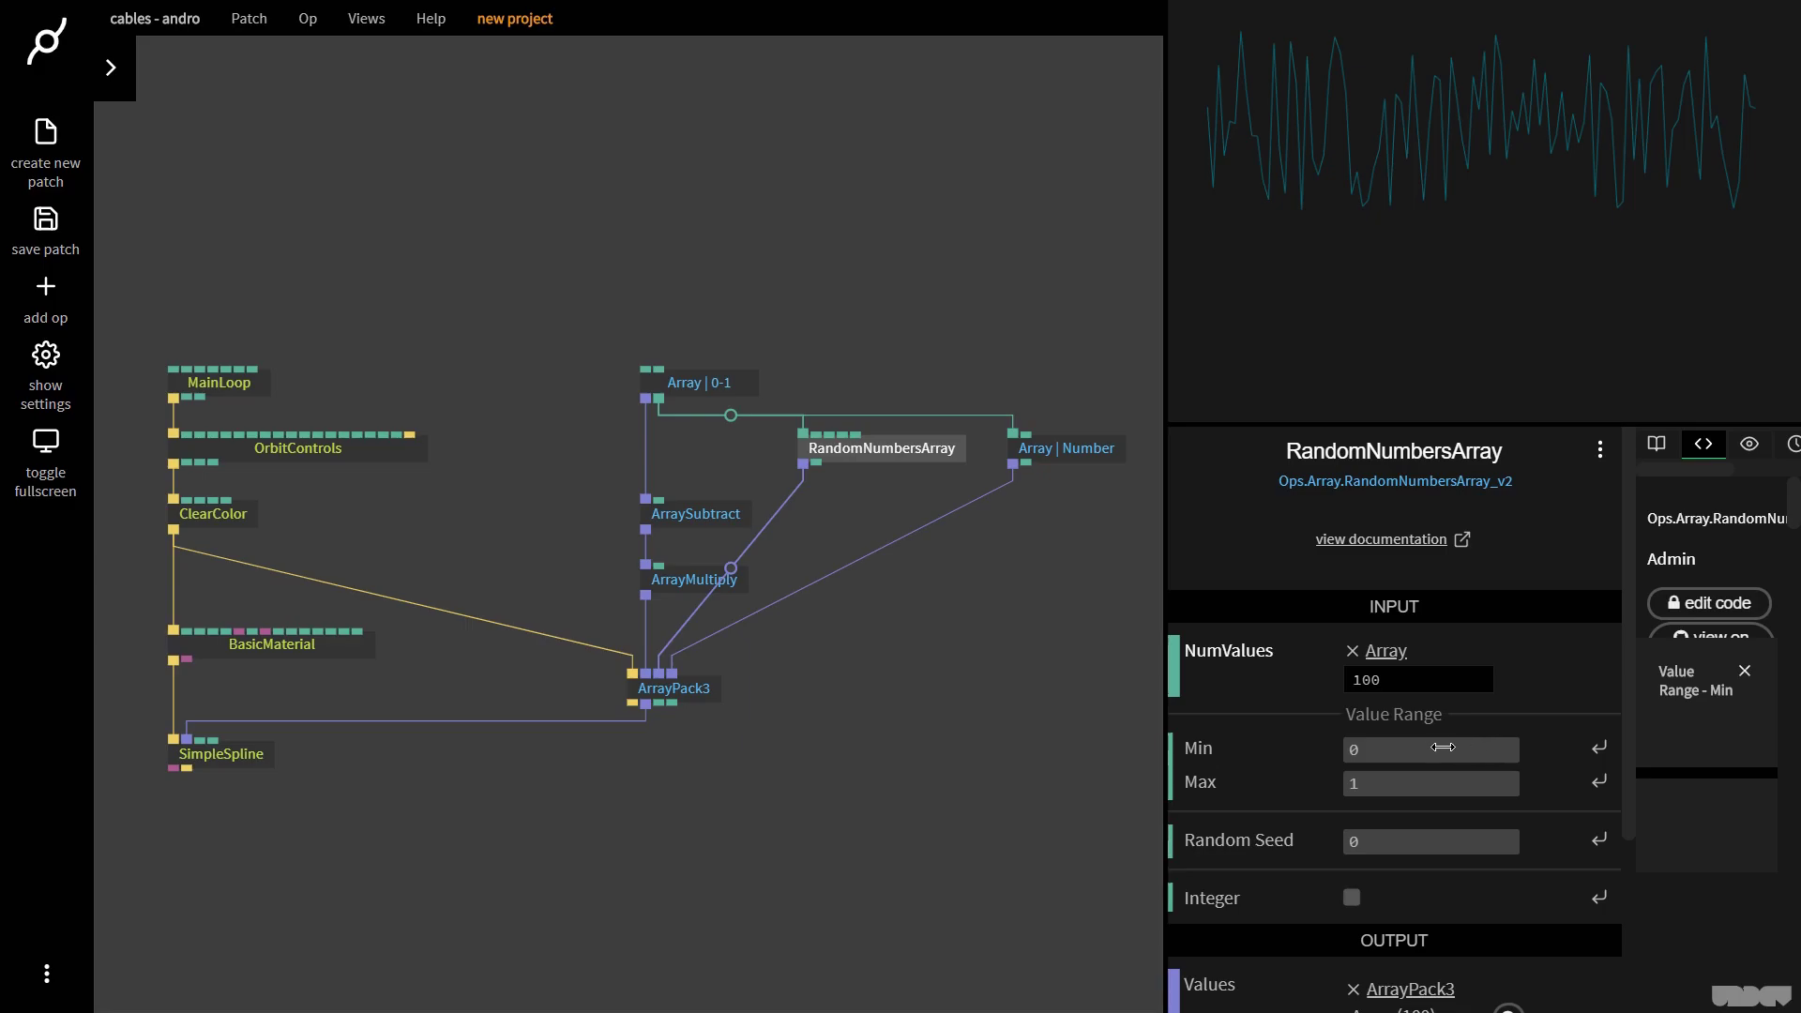
{"action": "key", "text": "F11"}
{"action": "left_click", "coordinate": [1447, 750]}
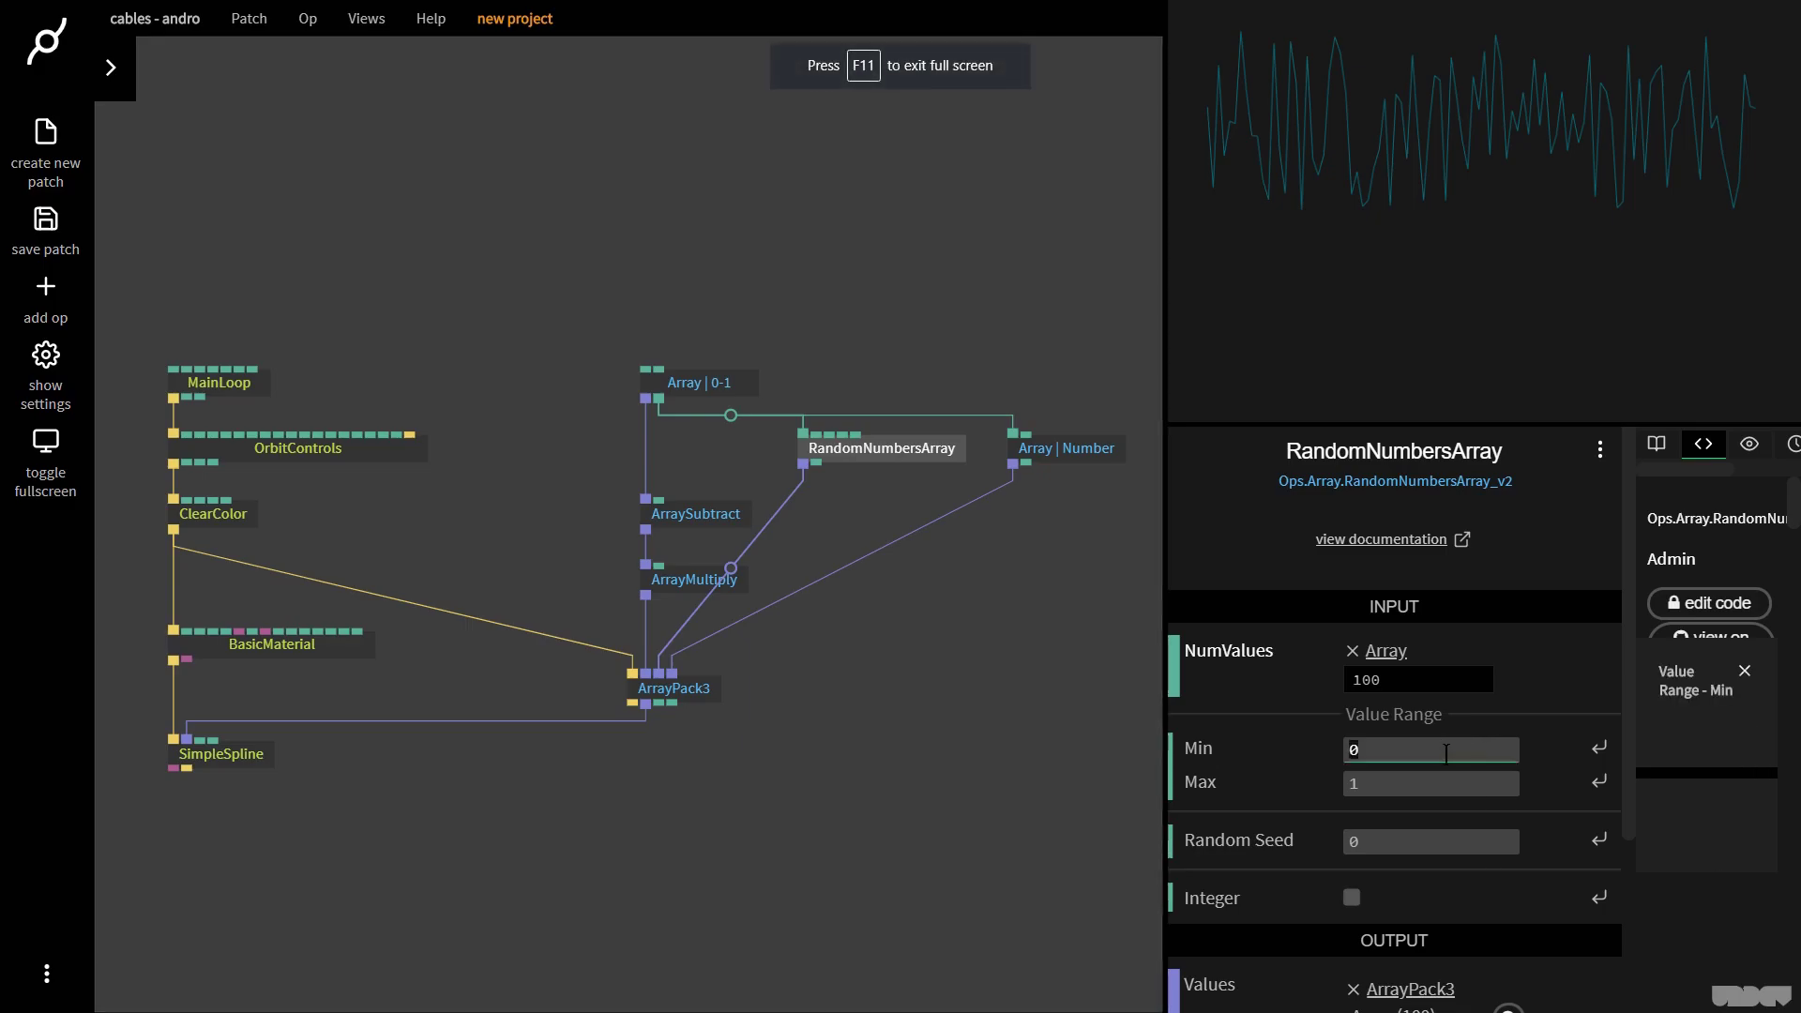
{"action": "type", "text": "-0.5"}
{"action": "key", "text": "Tab"}
{"action": "type", "text": "0."}
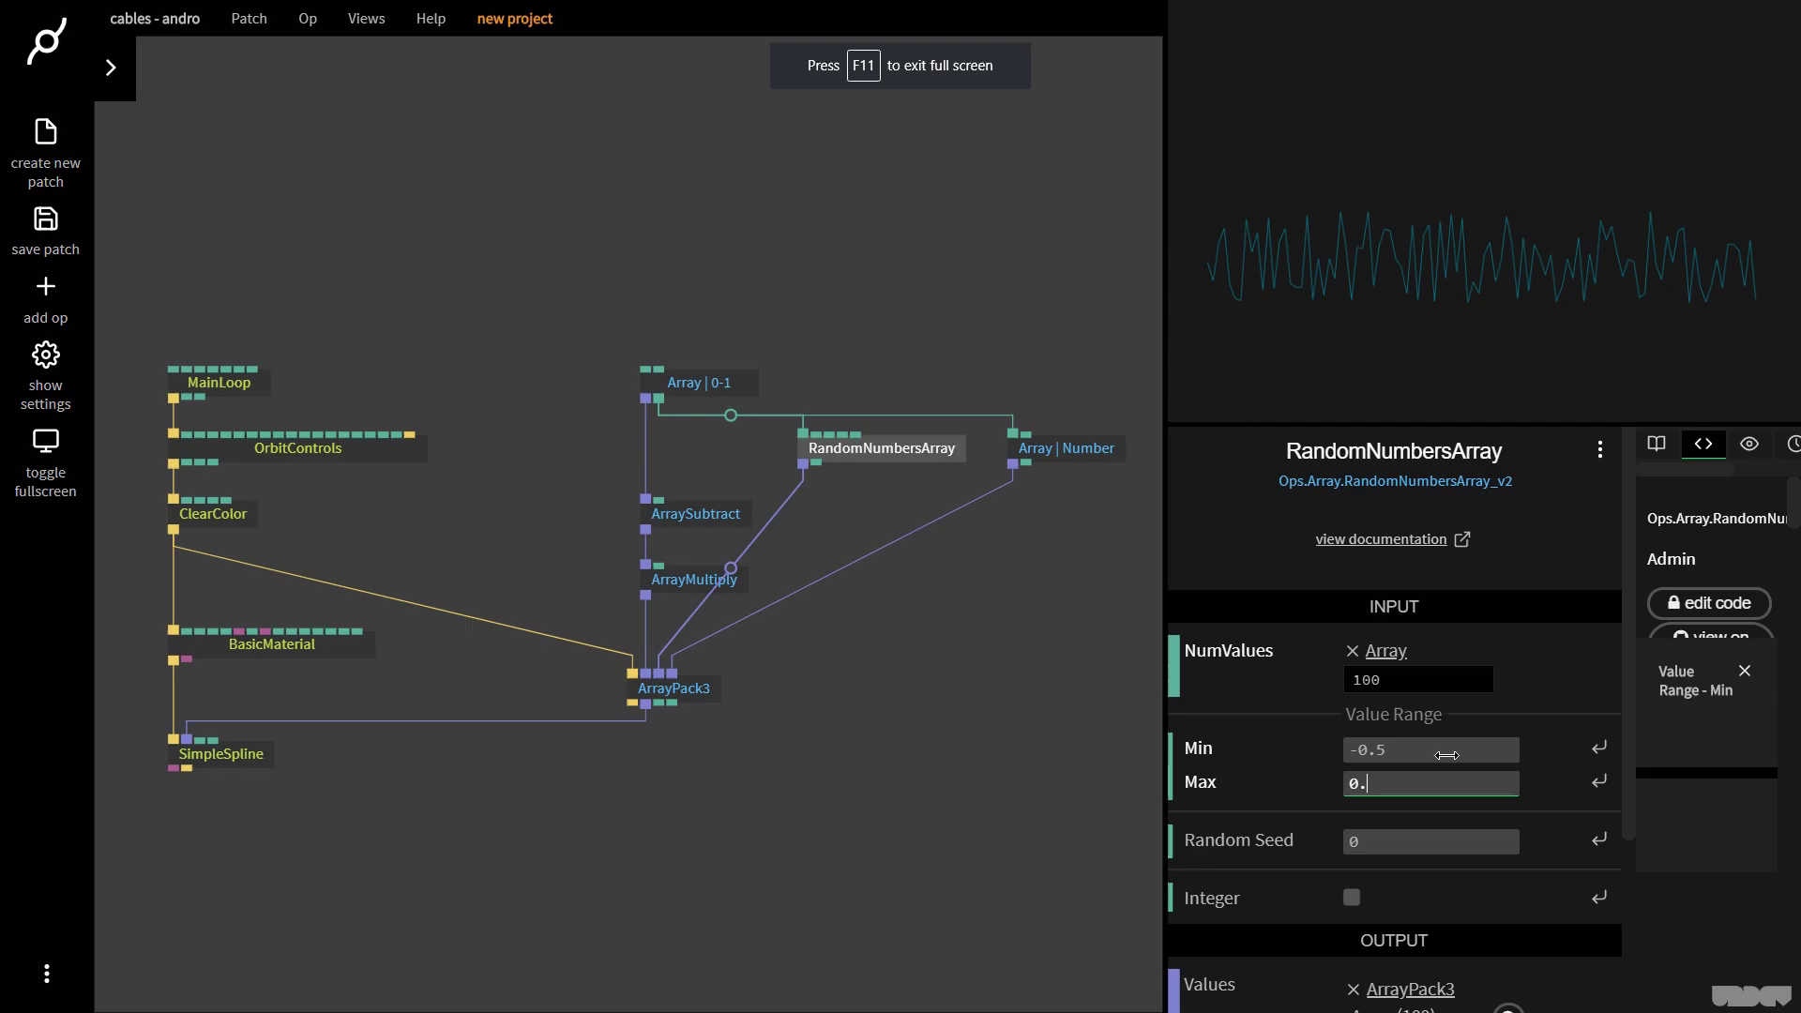
{"action": "type", "text": "5"}
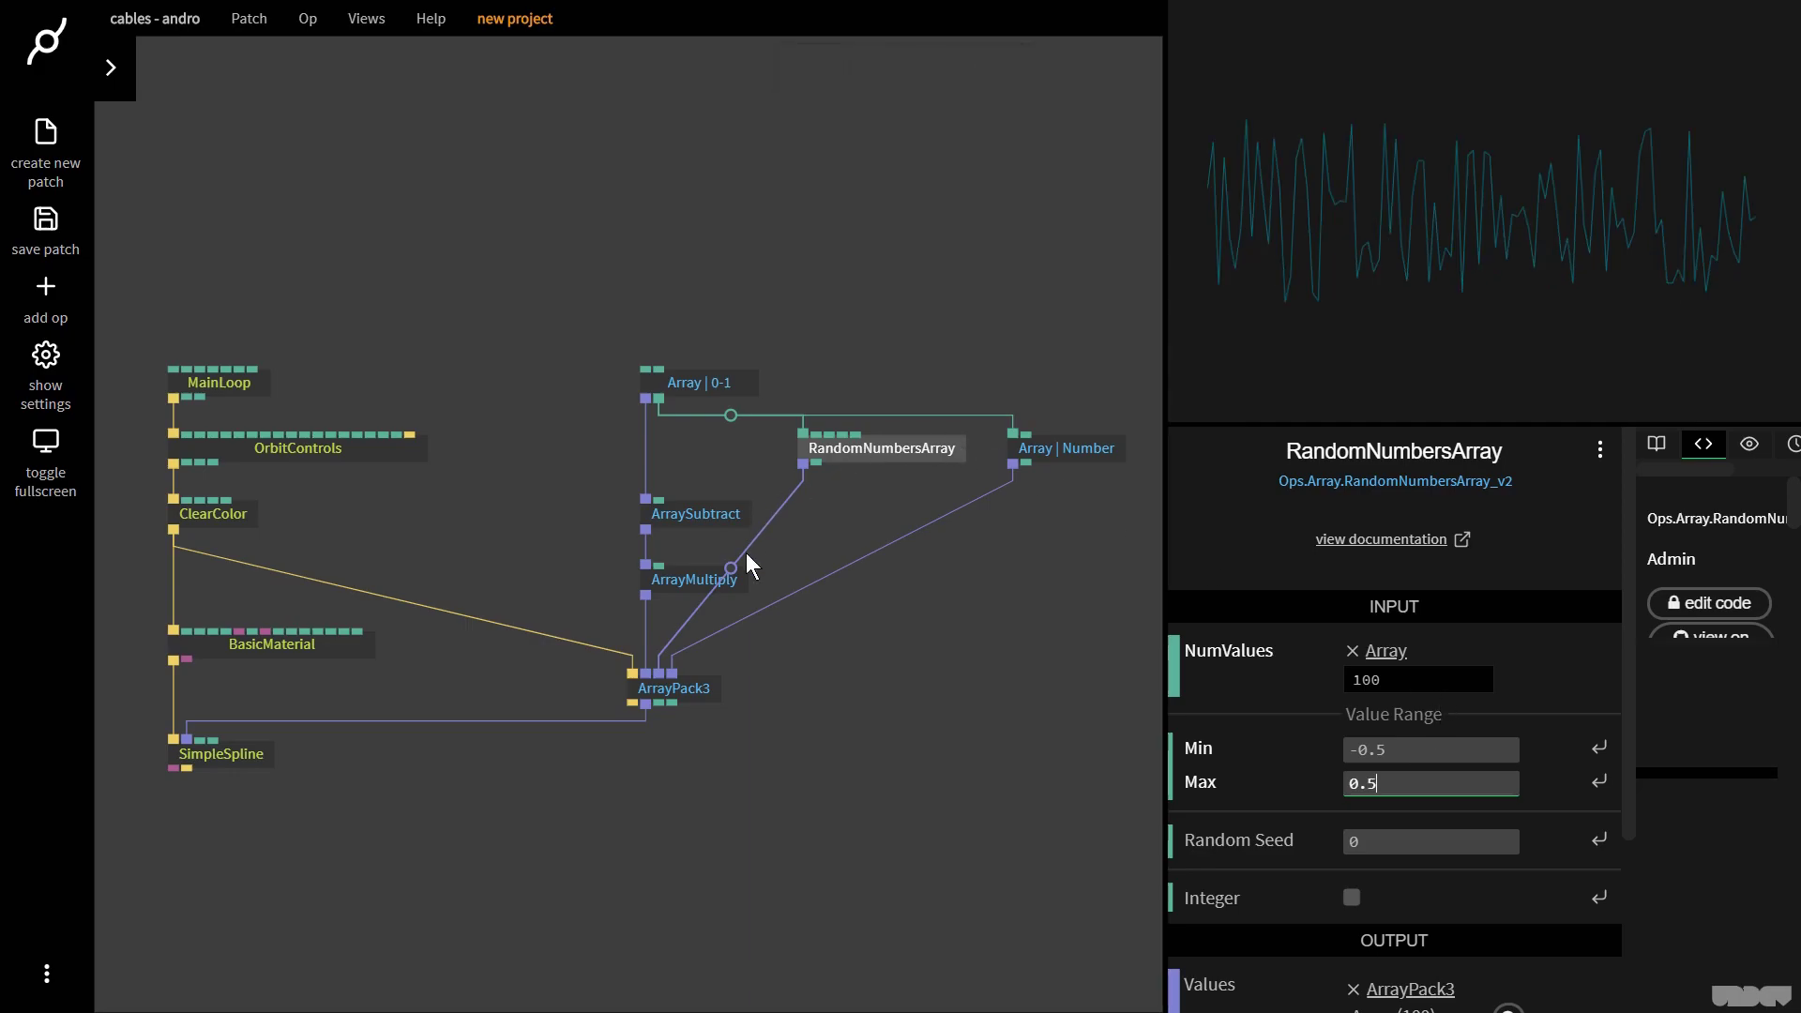
- Shift the three array ops left, delete RandomNumbersArray, and exit full screen
{"action": "left_click_drag", "start_coordinate": [741, 621], "coordinate": [600, 382]}
{"action": "left_click_drag", "start_coordinate": [678, 687], "coordinate": [847, 741]}
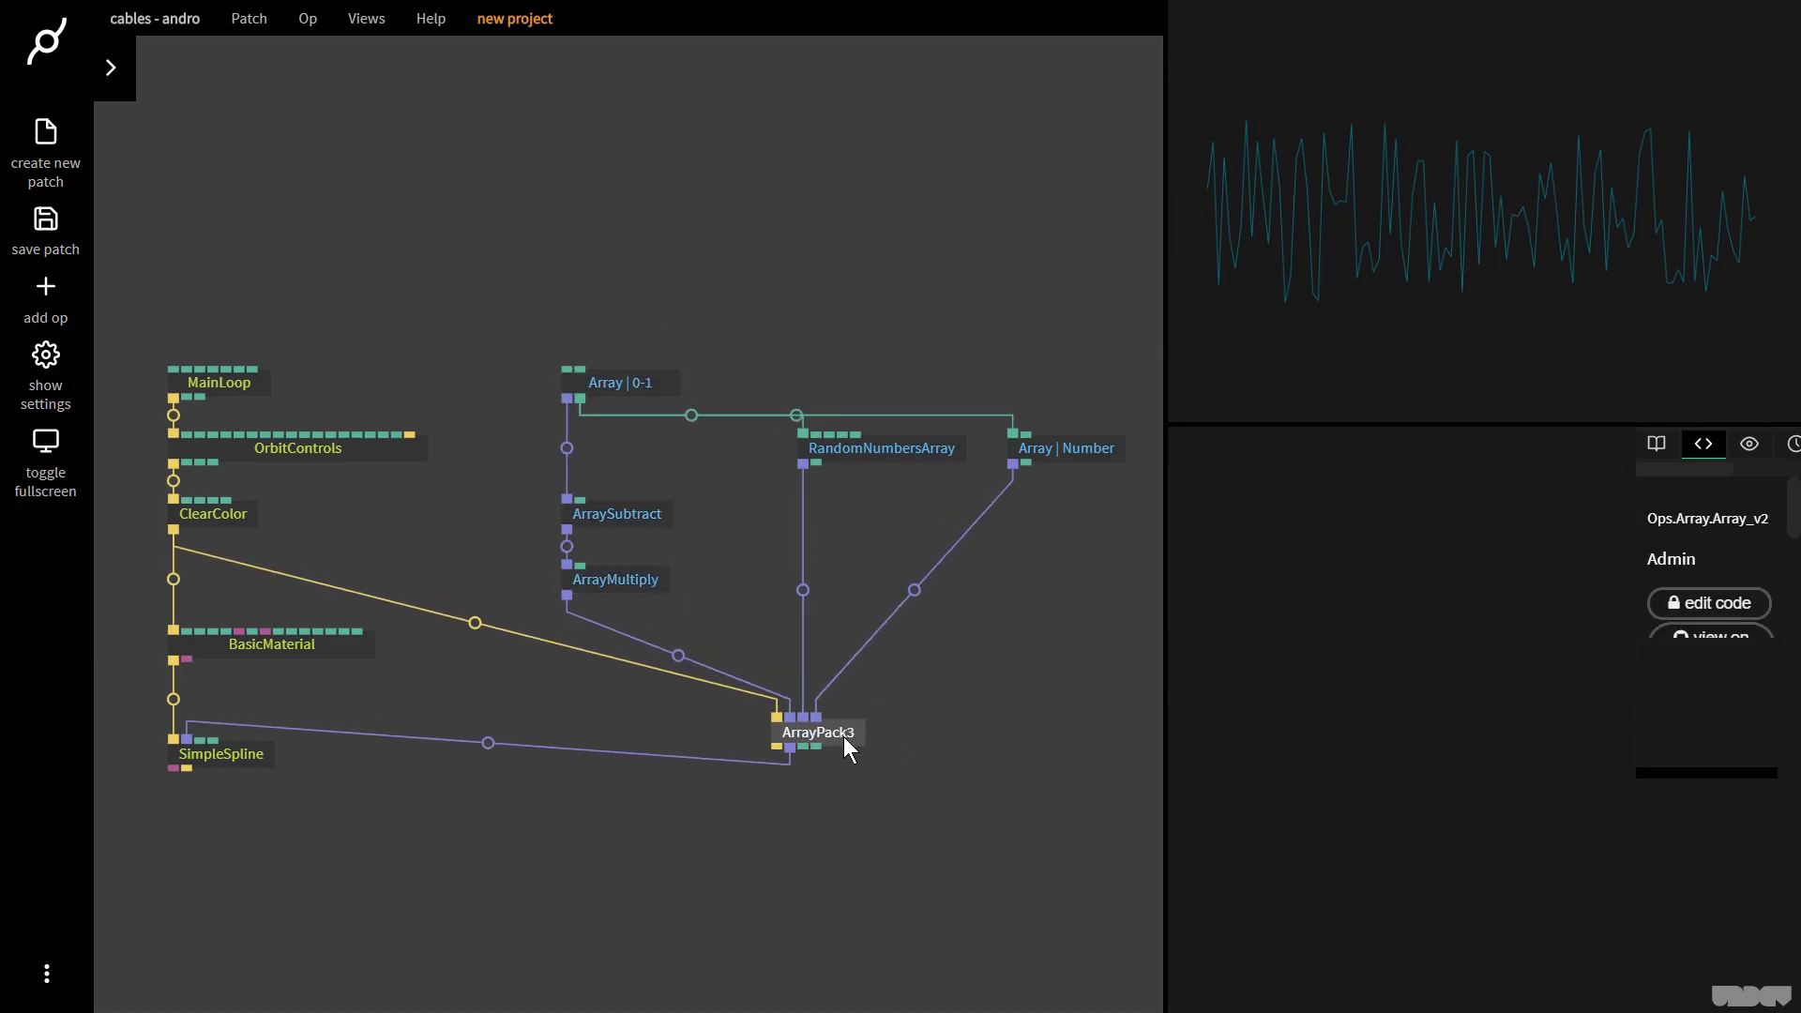
{"action": "left_click", "coordinate": [887, 253]}
{"action": "left_click_drag", "start_coordinate": [660, 385], "coordinate": [657, 369]}
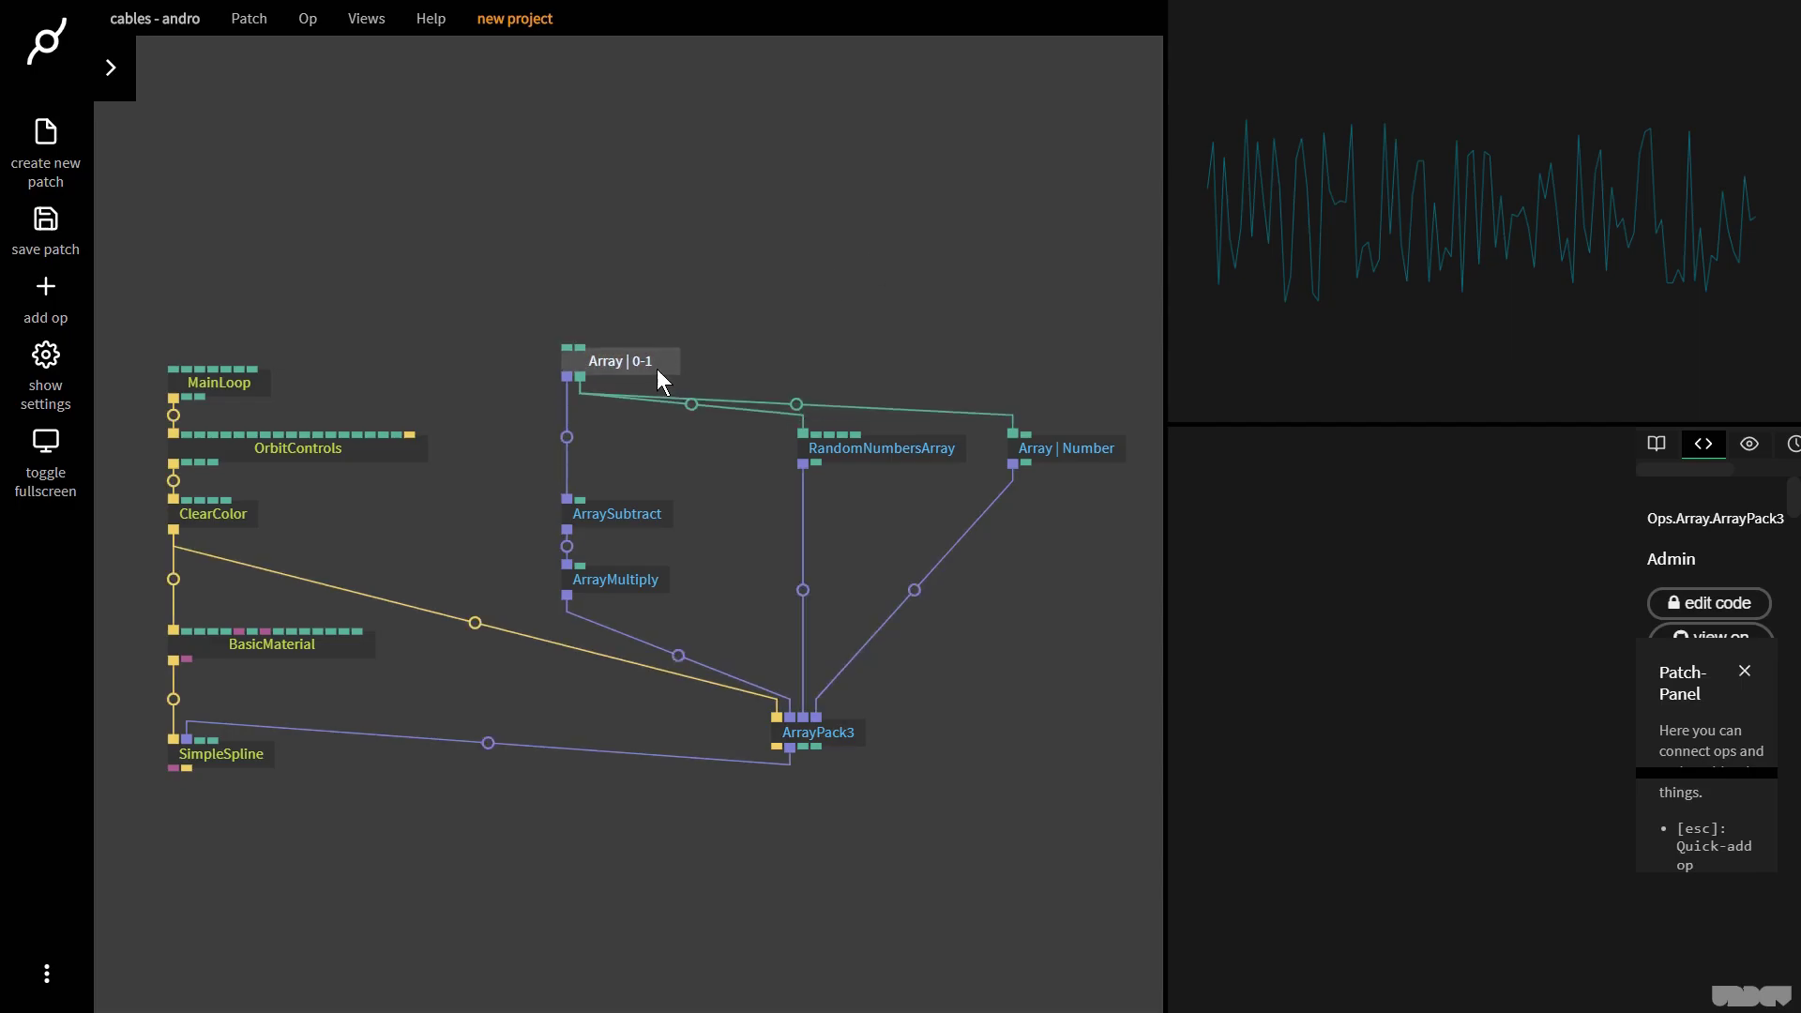
{"action": "left_click", "coordinate": [816, 448]}
{"action": "key", "text": "Delete"}
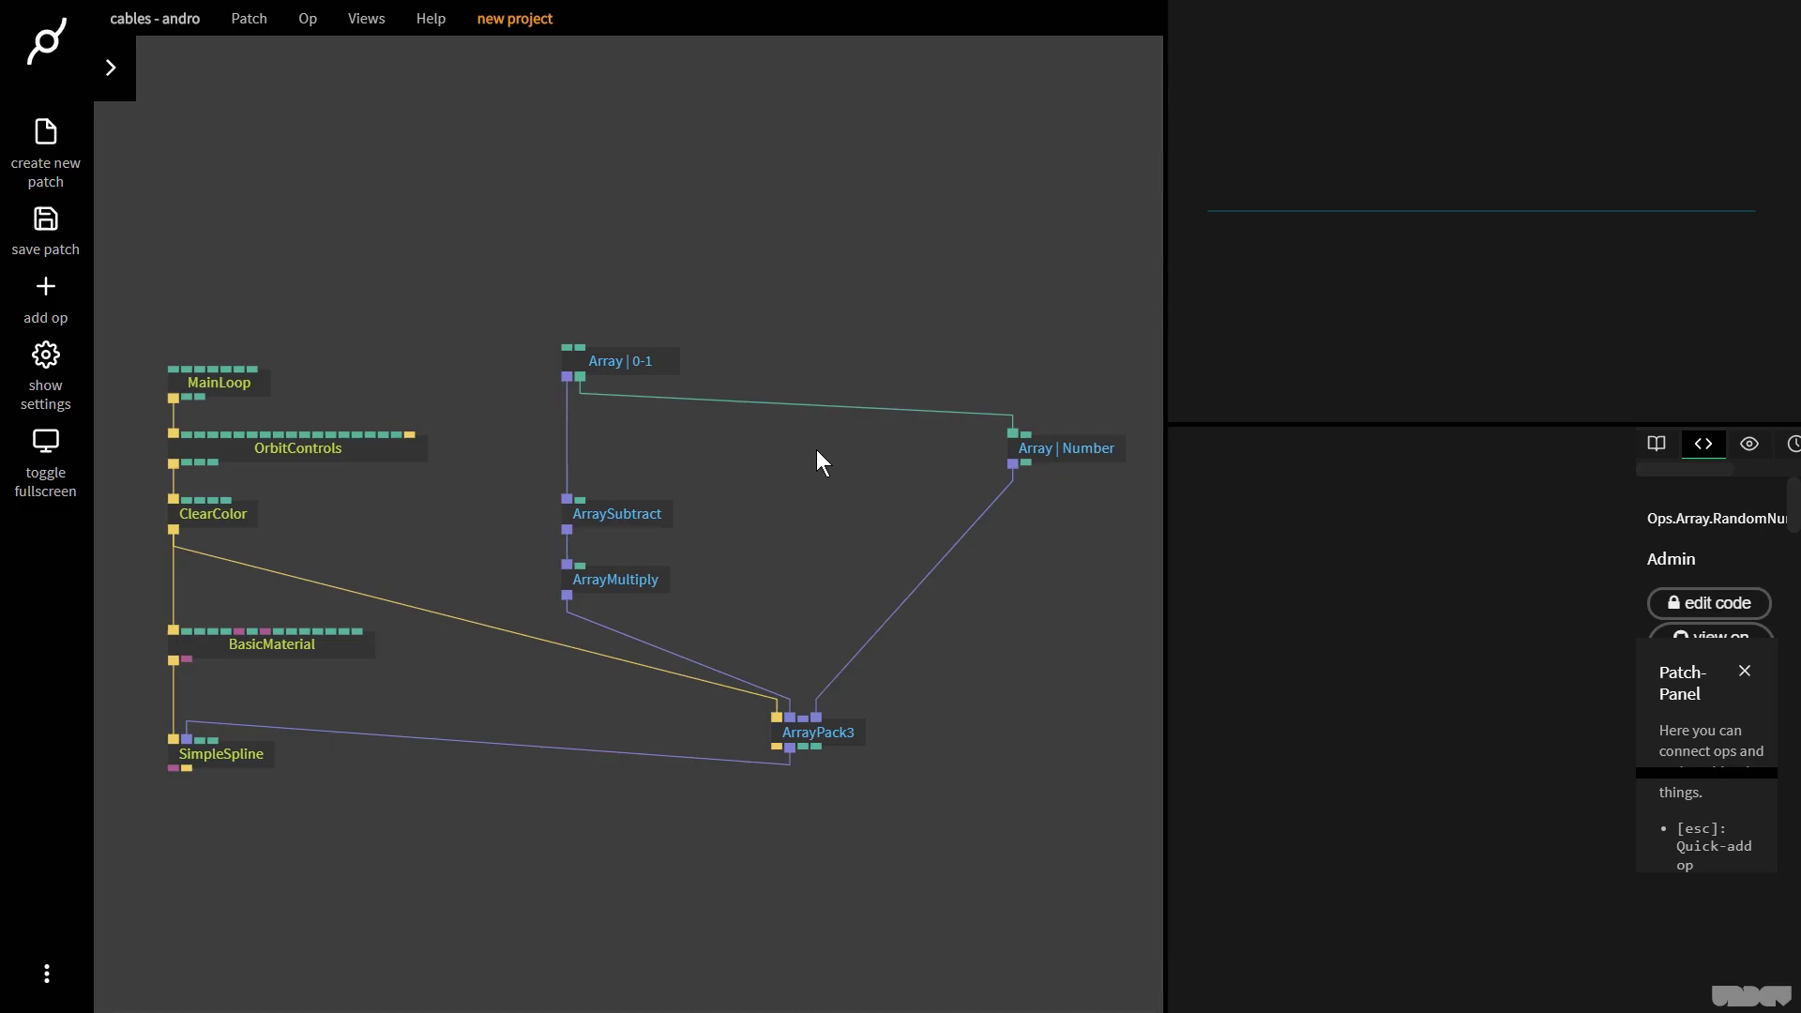
{"action": "key", "text": "F11"}
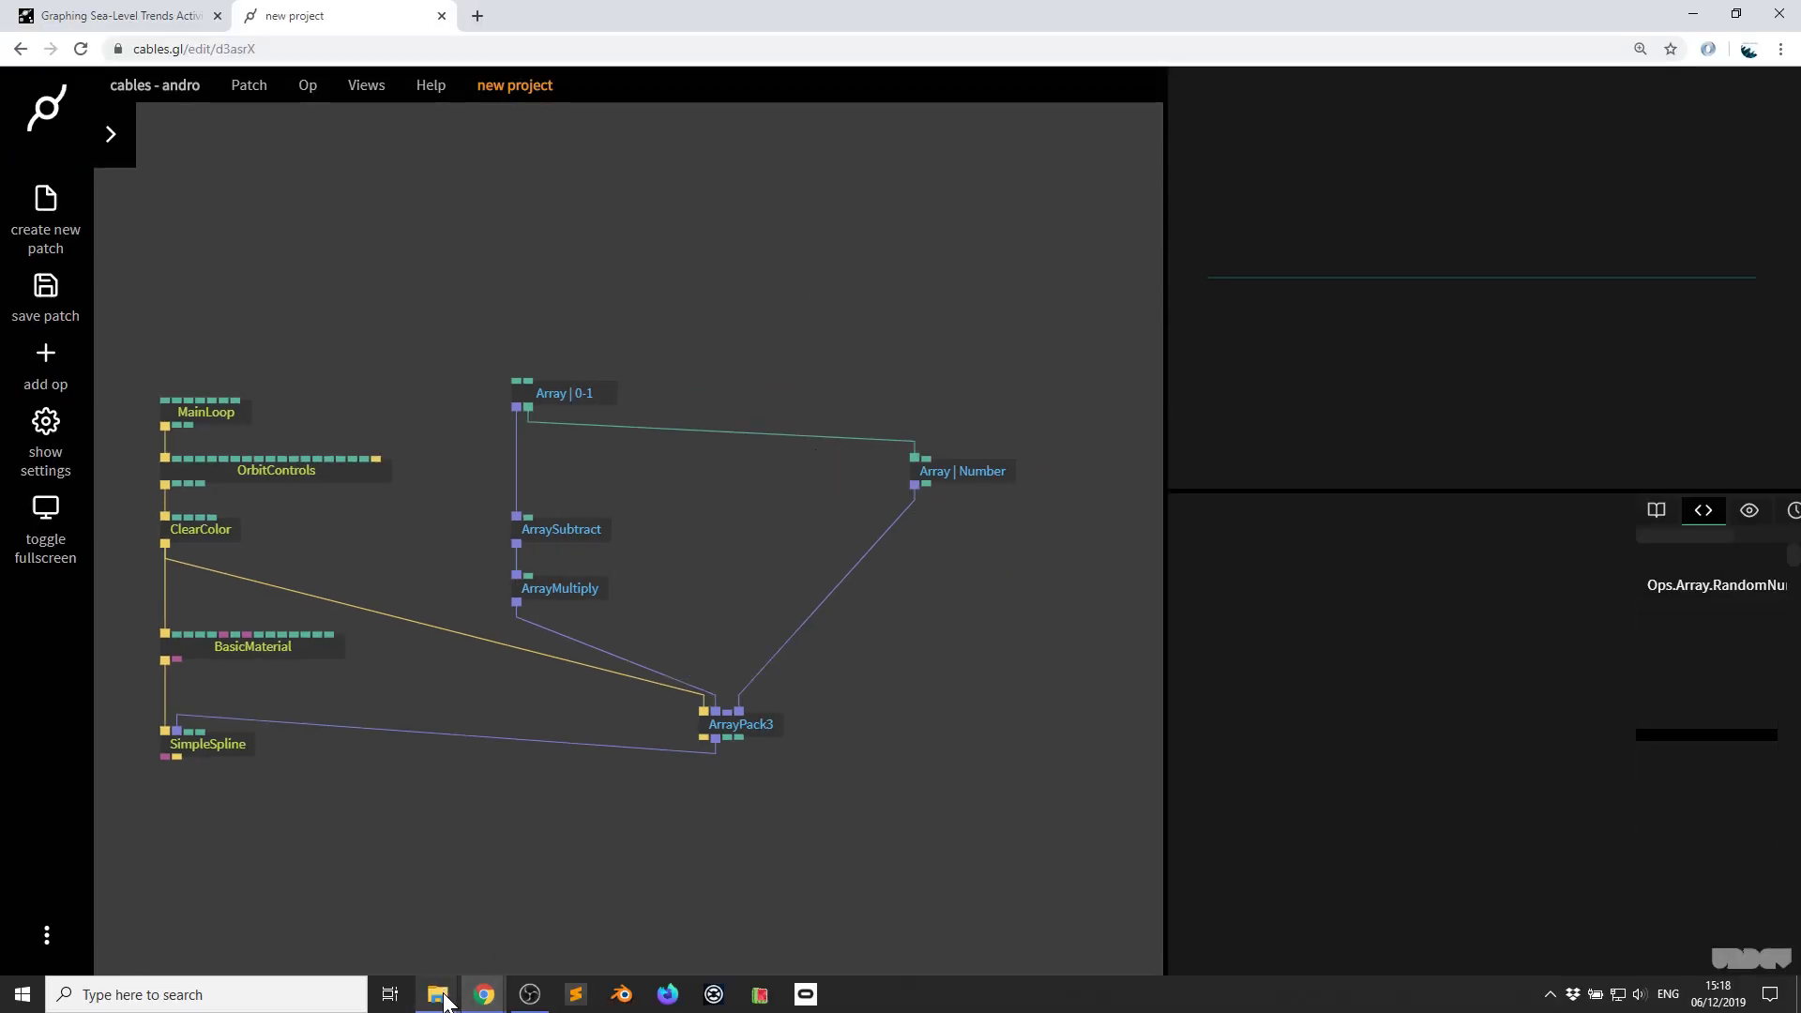
- Upload monthly_GMSL_set_01.csv into the patch files and check its converted .json copy
{"action": "mouse_move", "coordinate": [439, 996]}
{"action": "left_click", "coordinate": [538, 932]}
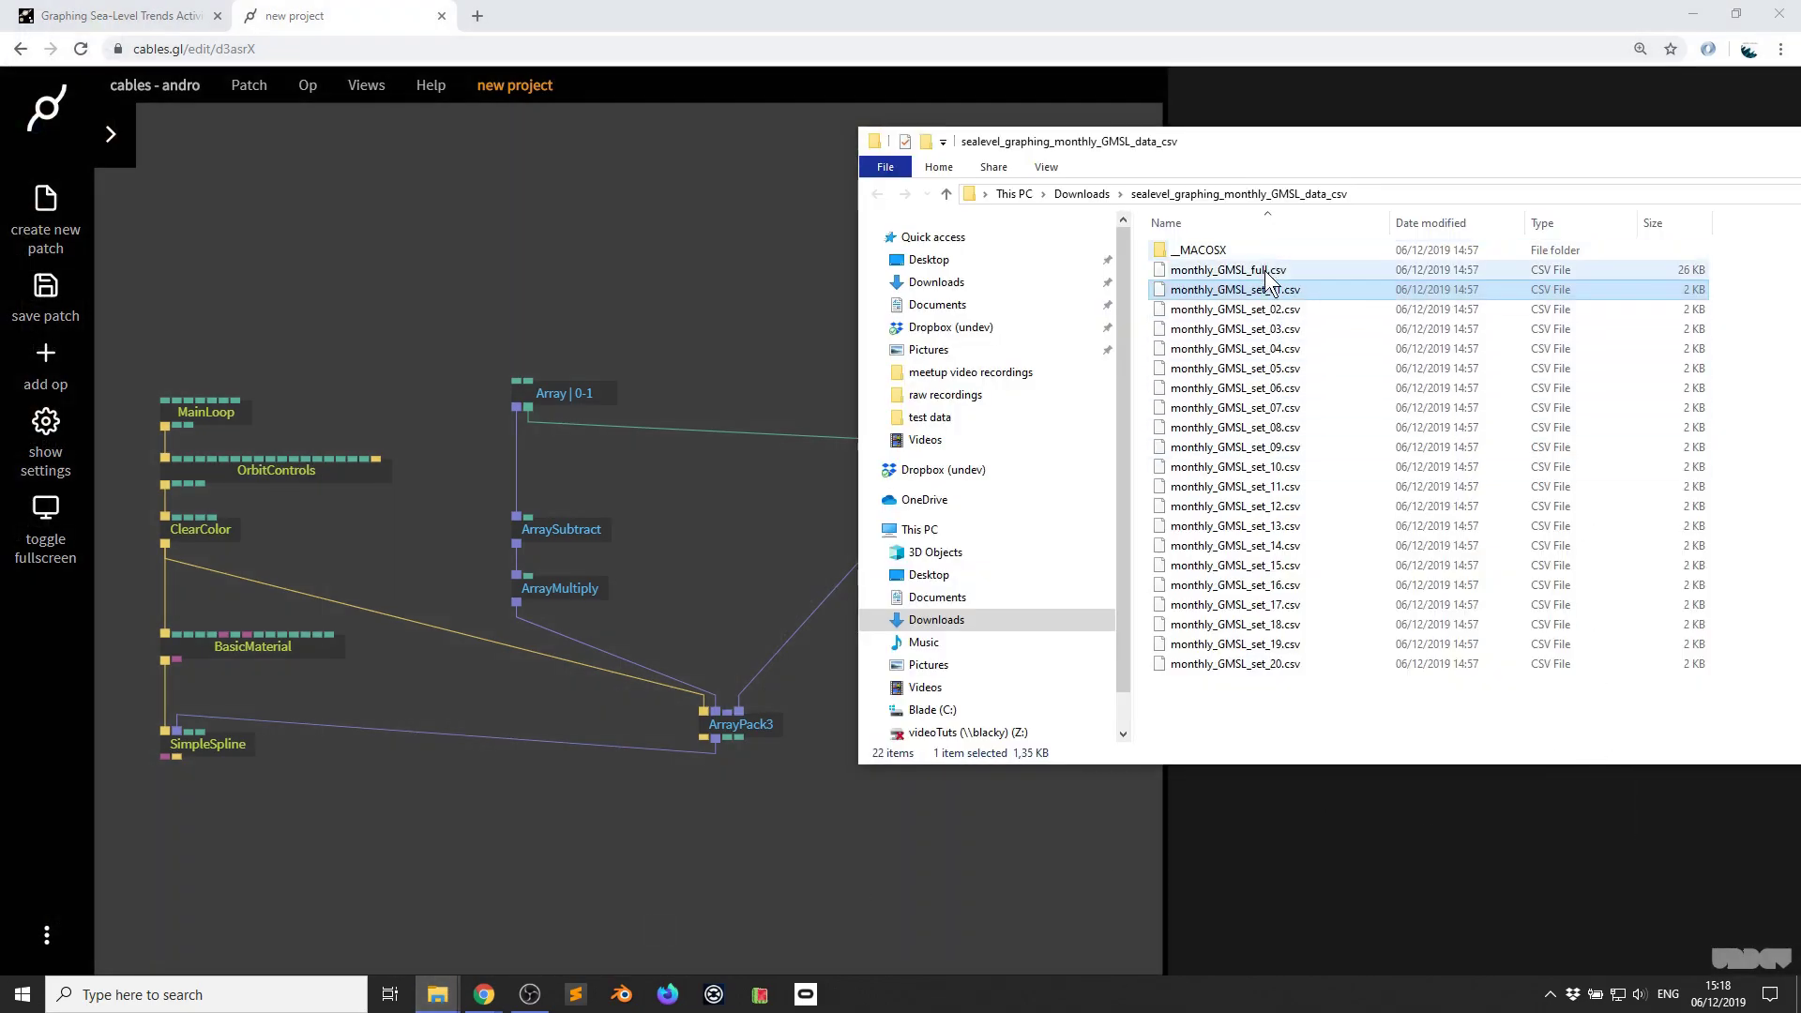
{"action": "left_click", "coordinate": [1265, 270]}
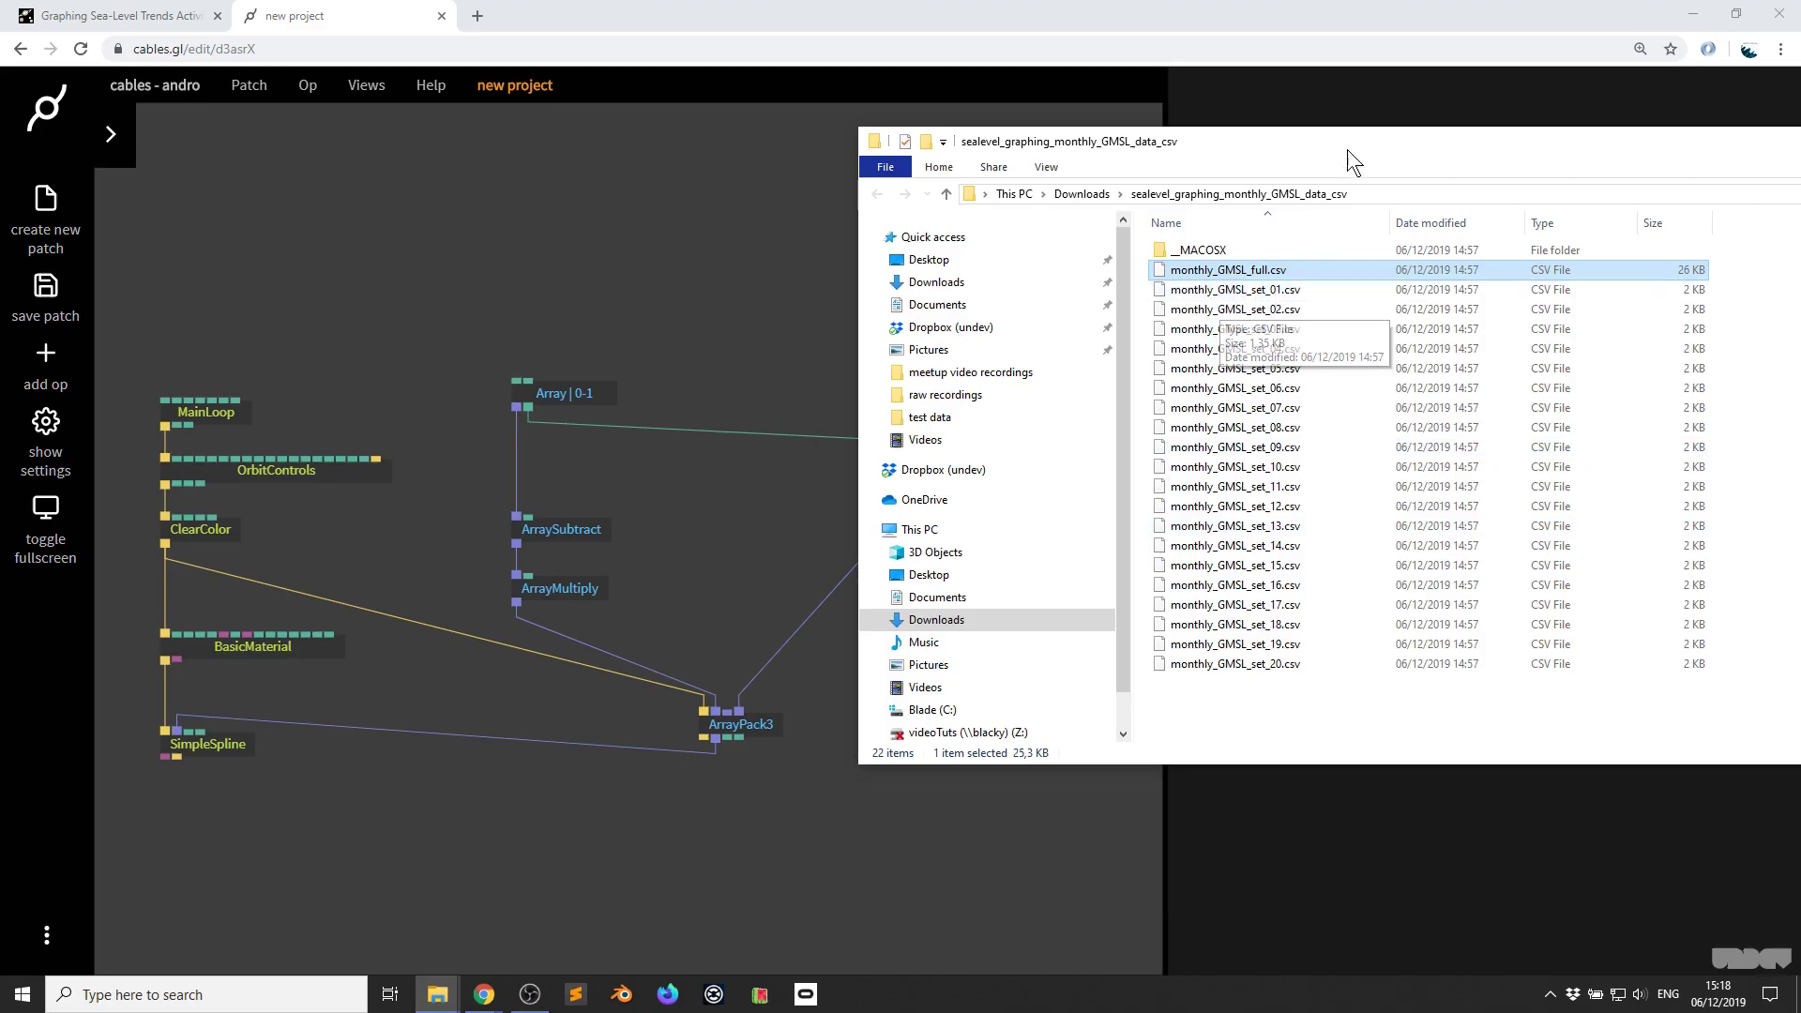
{"action": "left_click_drag", "start_coordinate": [1347, 149], "coordinate": [1595, 133]}
{"action": "left_click_drag", "start_coordinate": [1542, 273], "coordinate": [771, 331]}
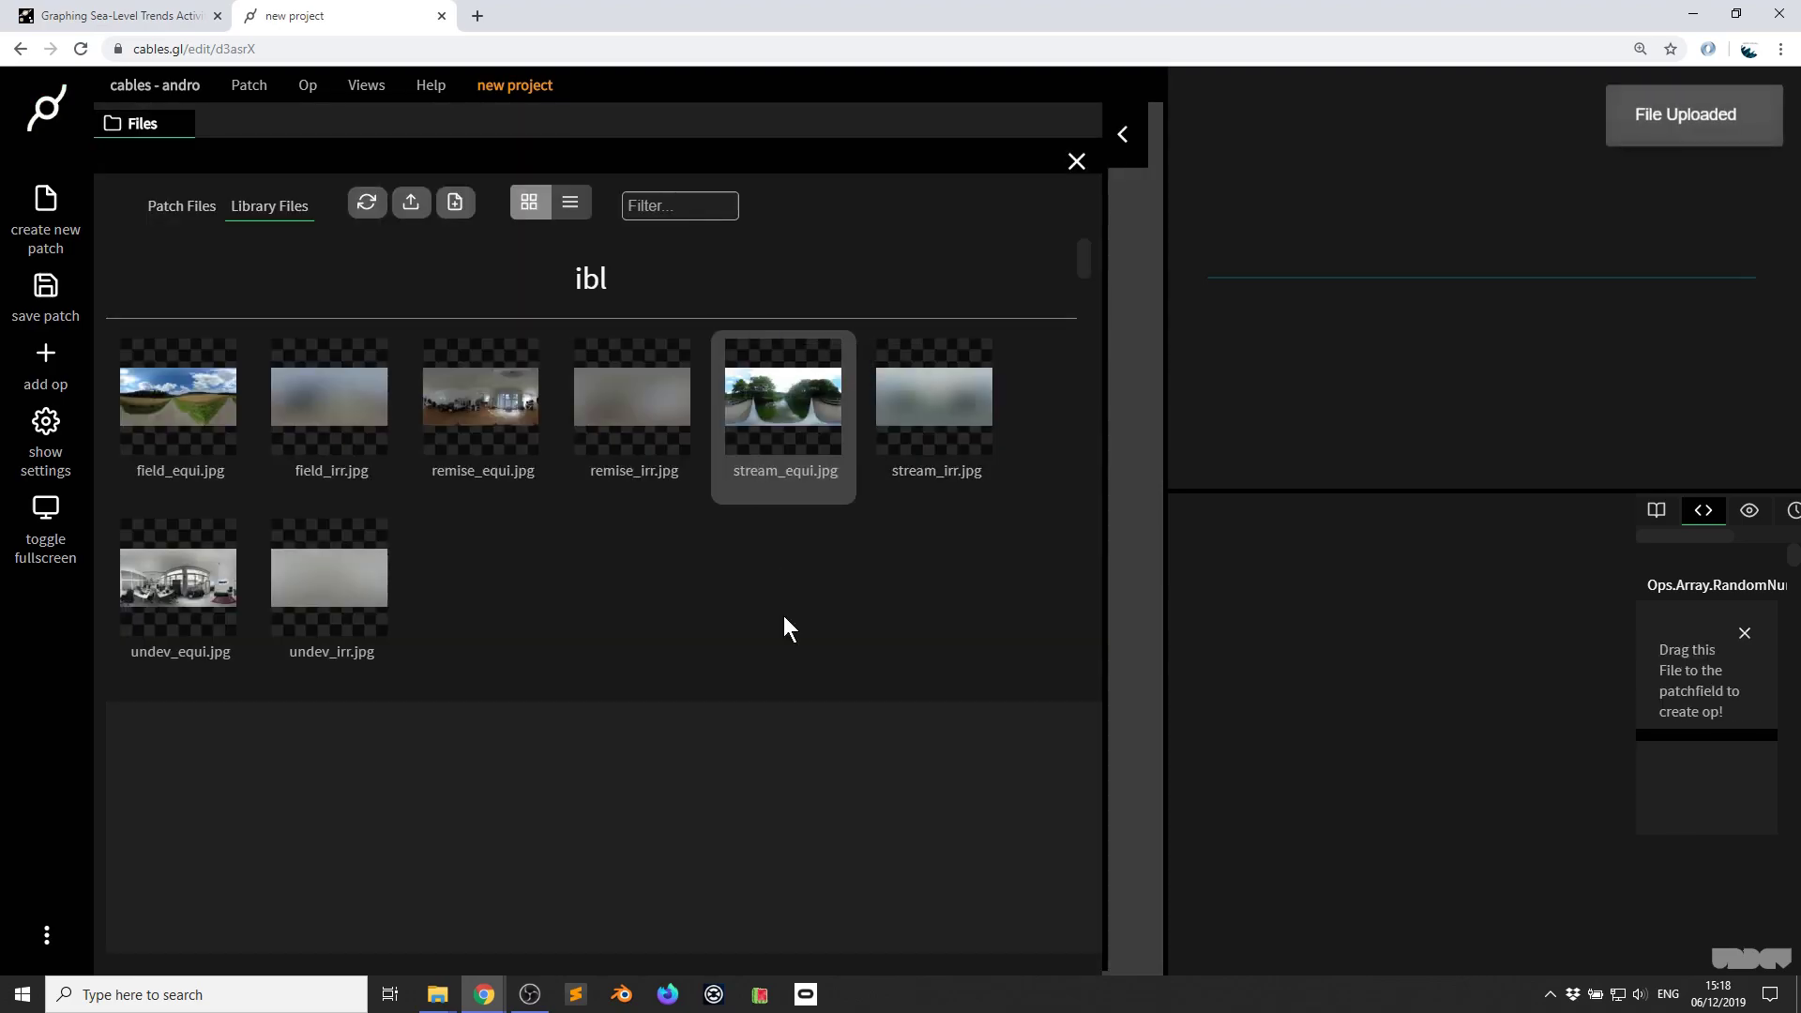
{"action": "left_click", "coordinate": [184, 343]}
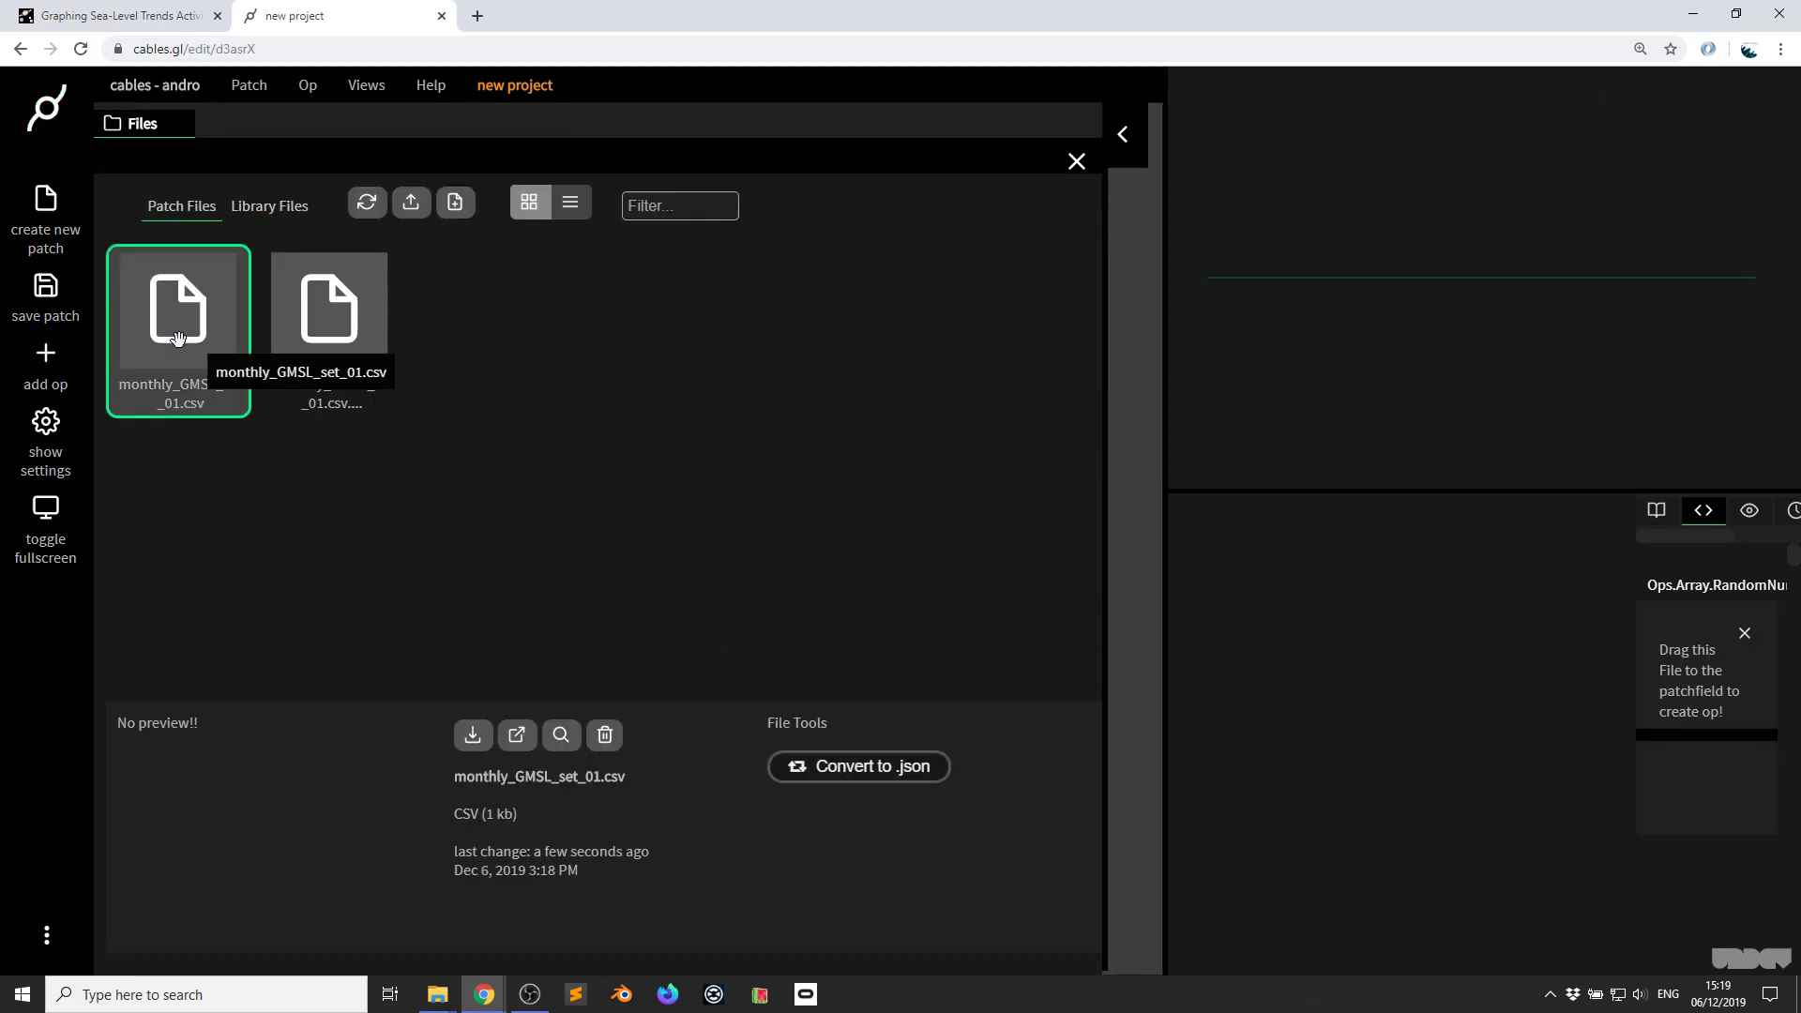
{"action": "left_click", "coordinate": [315, 338]}
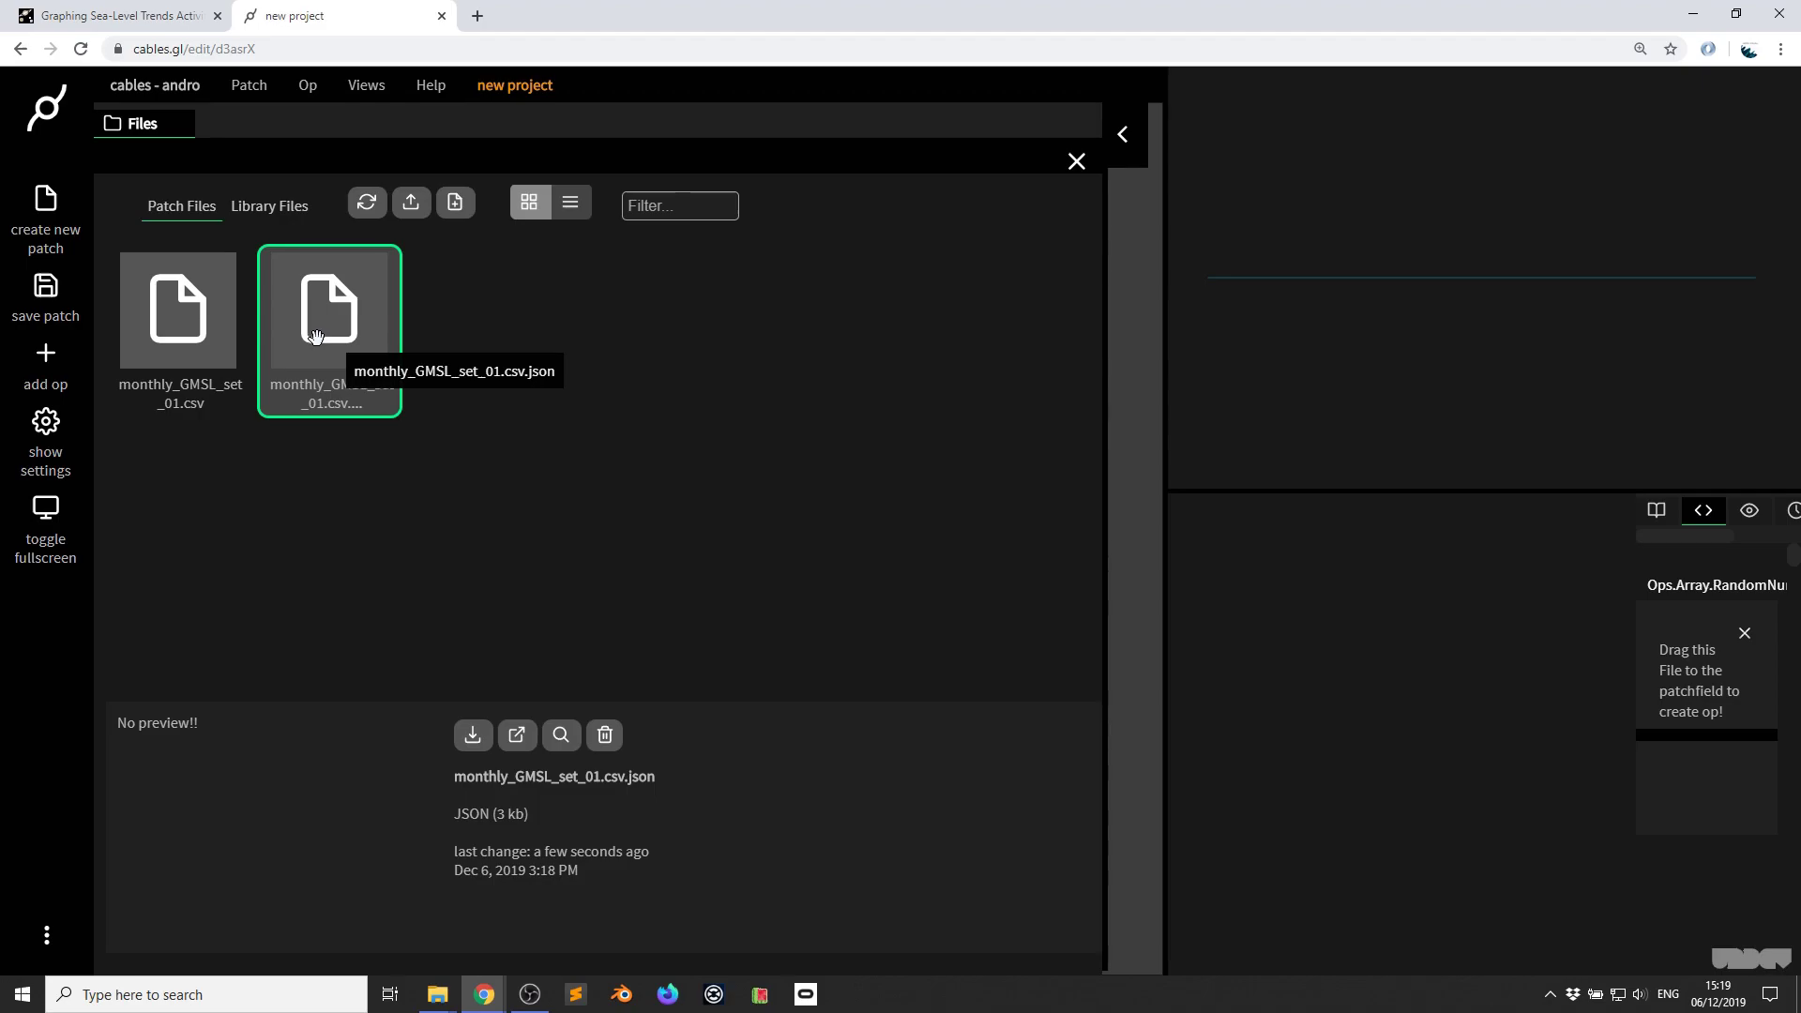
{"action": "key", "text": "Escape"}
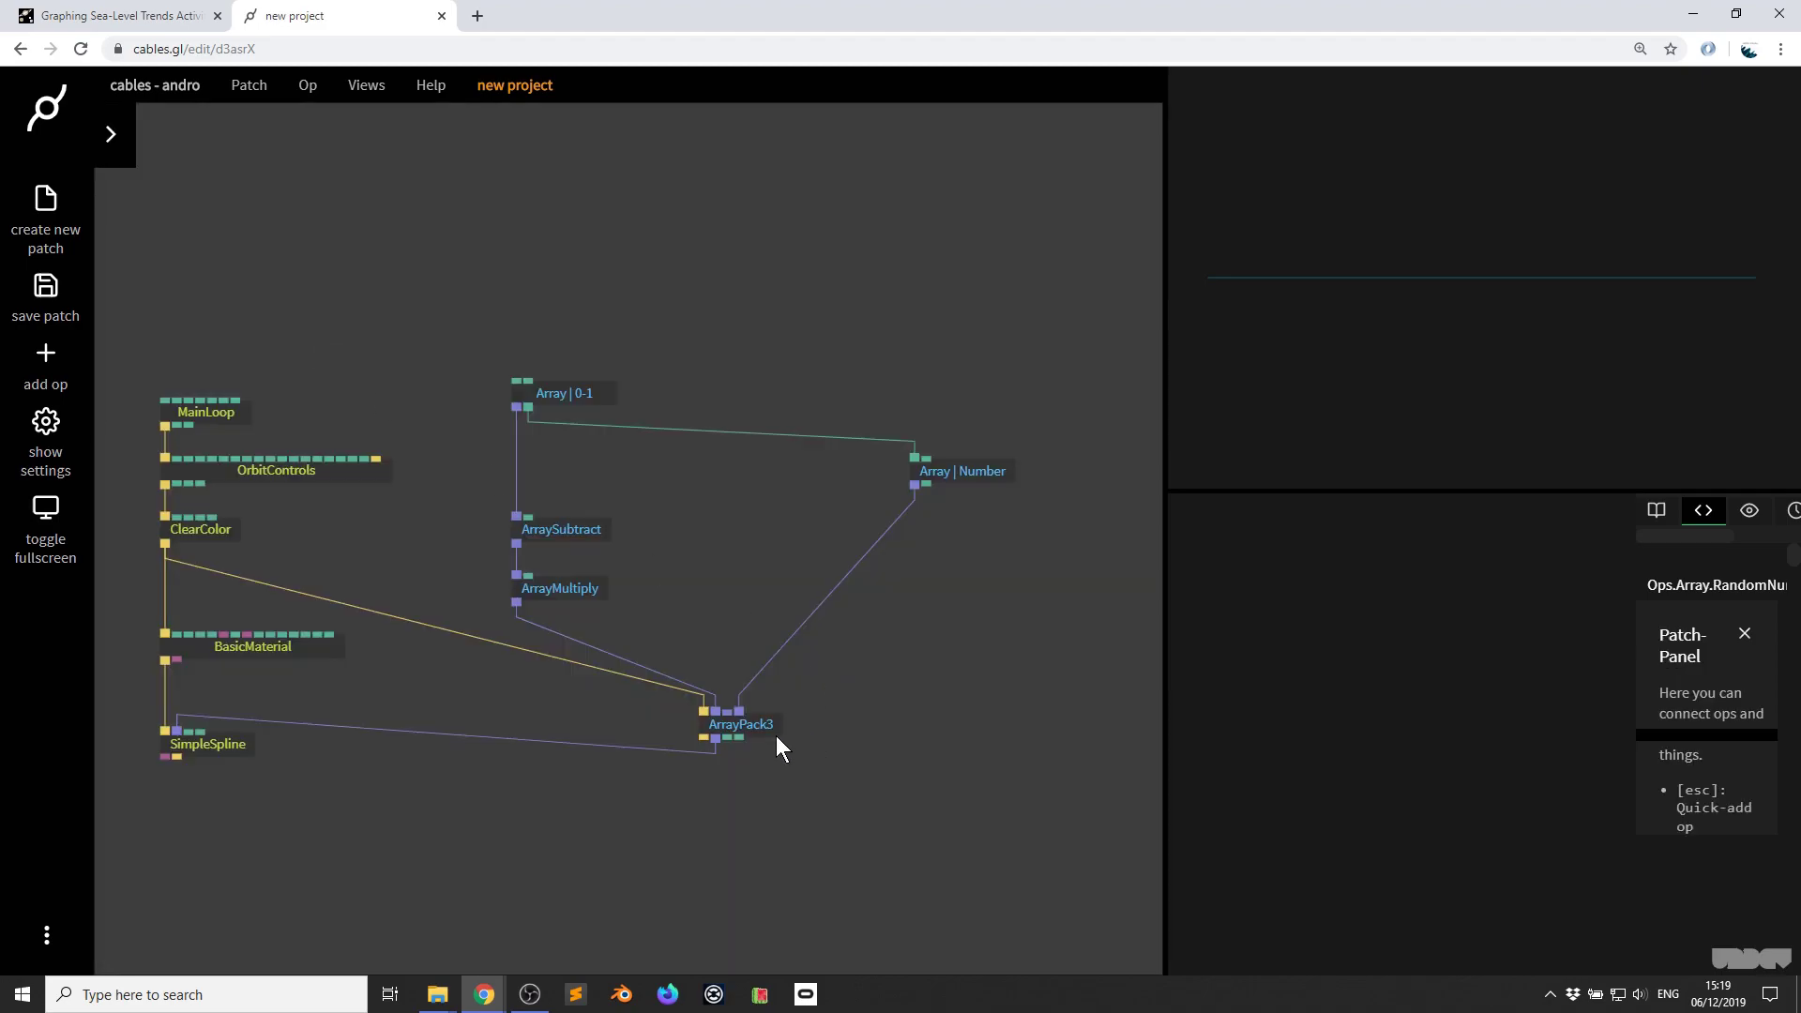
- Upload monthly_GMSL_set_02.csv and monthly_GMSL_set_03.csv, checking the set_02 .json copy
{"action": "mouse_move", "coordinate": [437, 995]}
{"action": "left_click", "coordinate": [625, 910]}
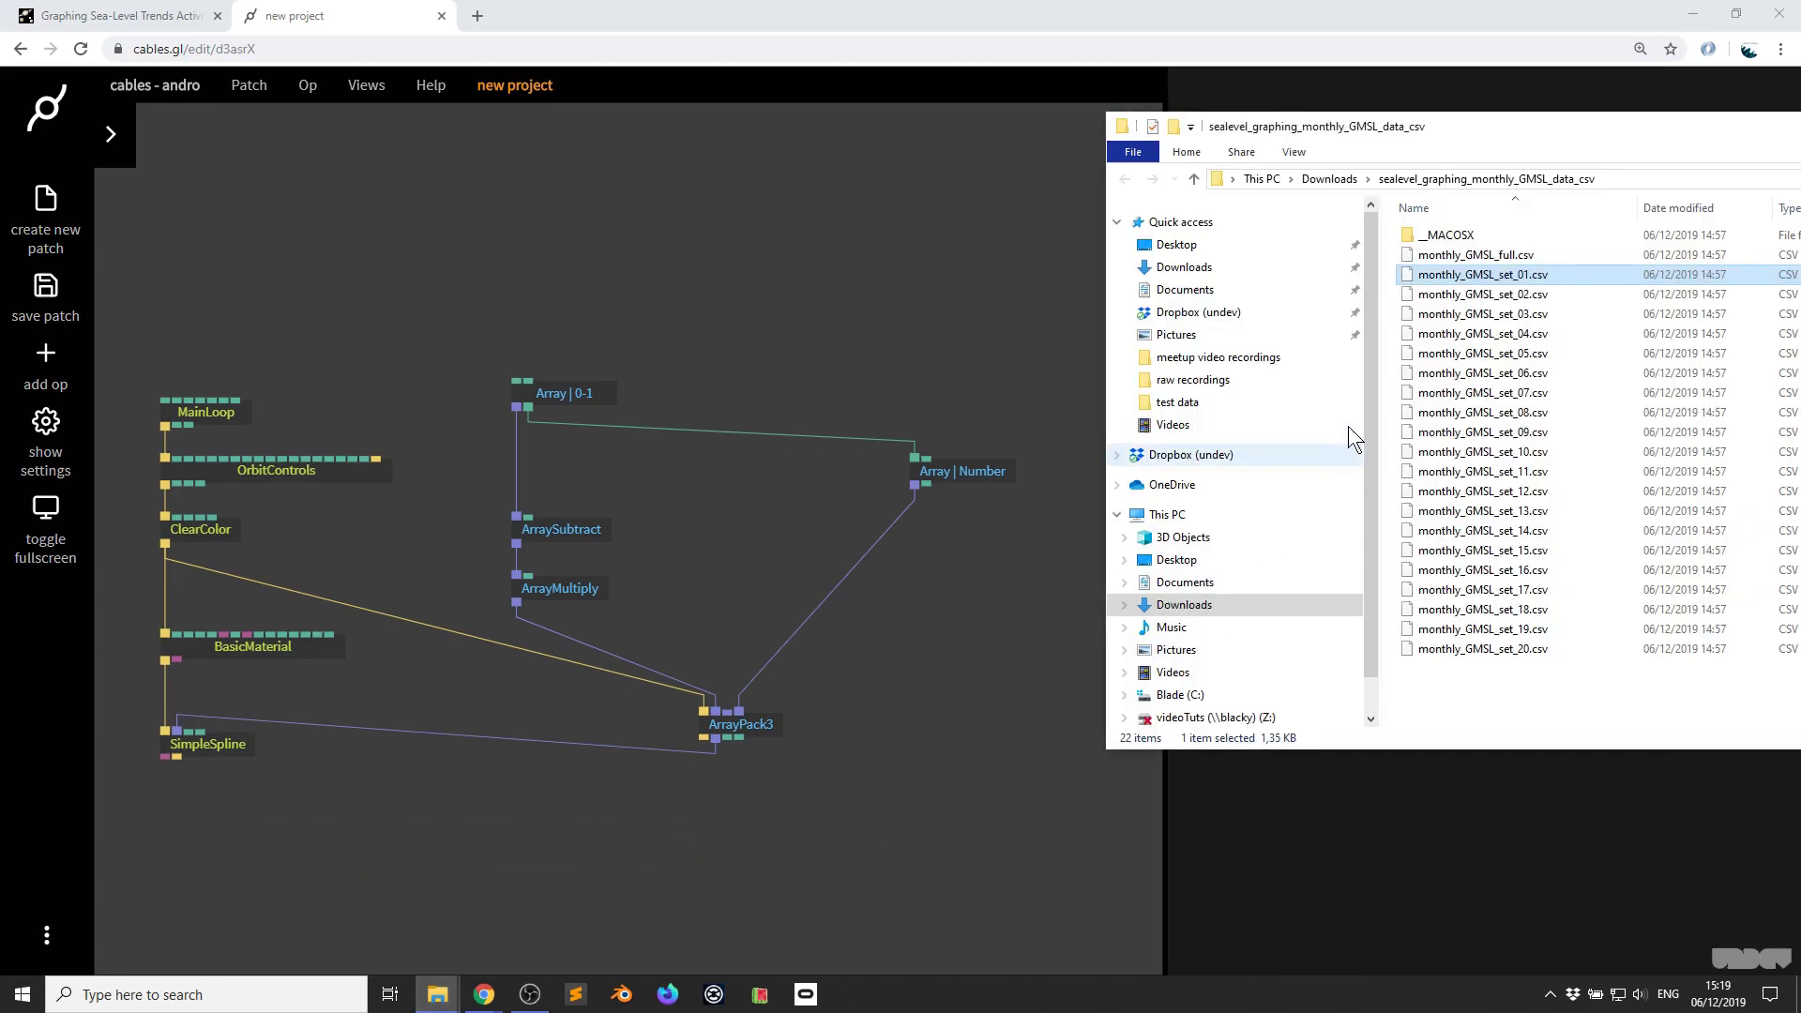
{"action": "left_click_drag", "start_coordinate": [1481, 294], "coordinate": [739, 341]}
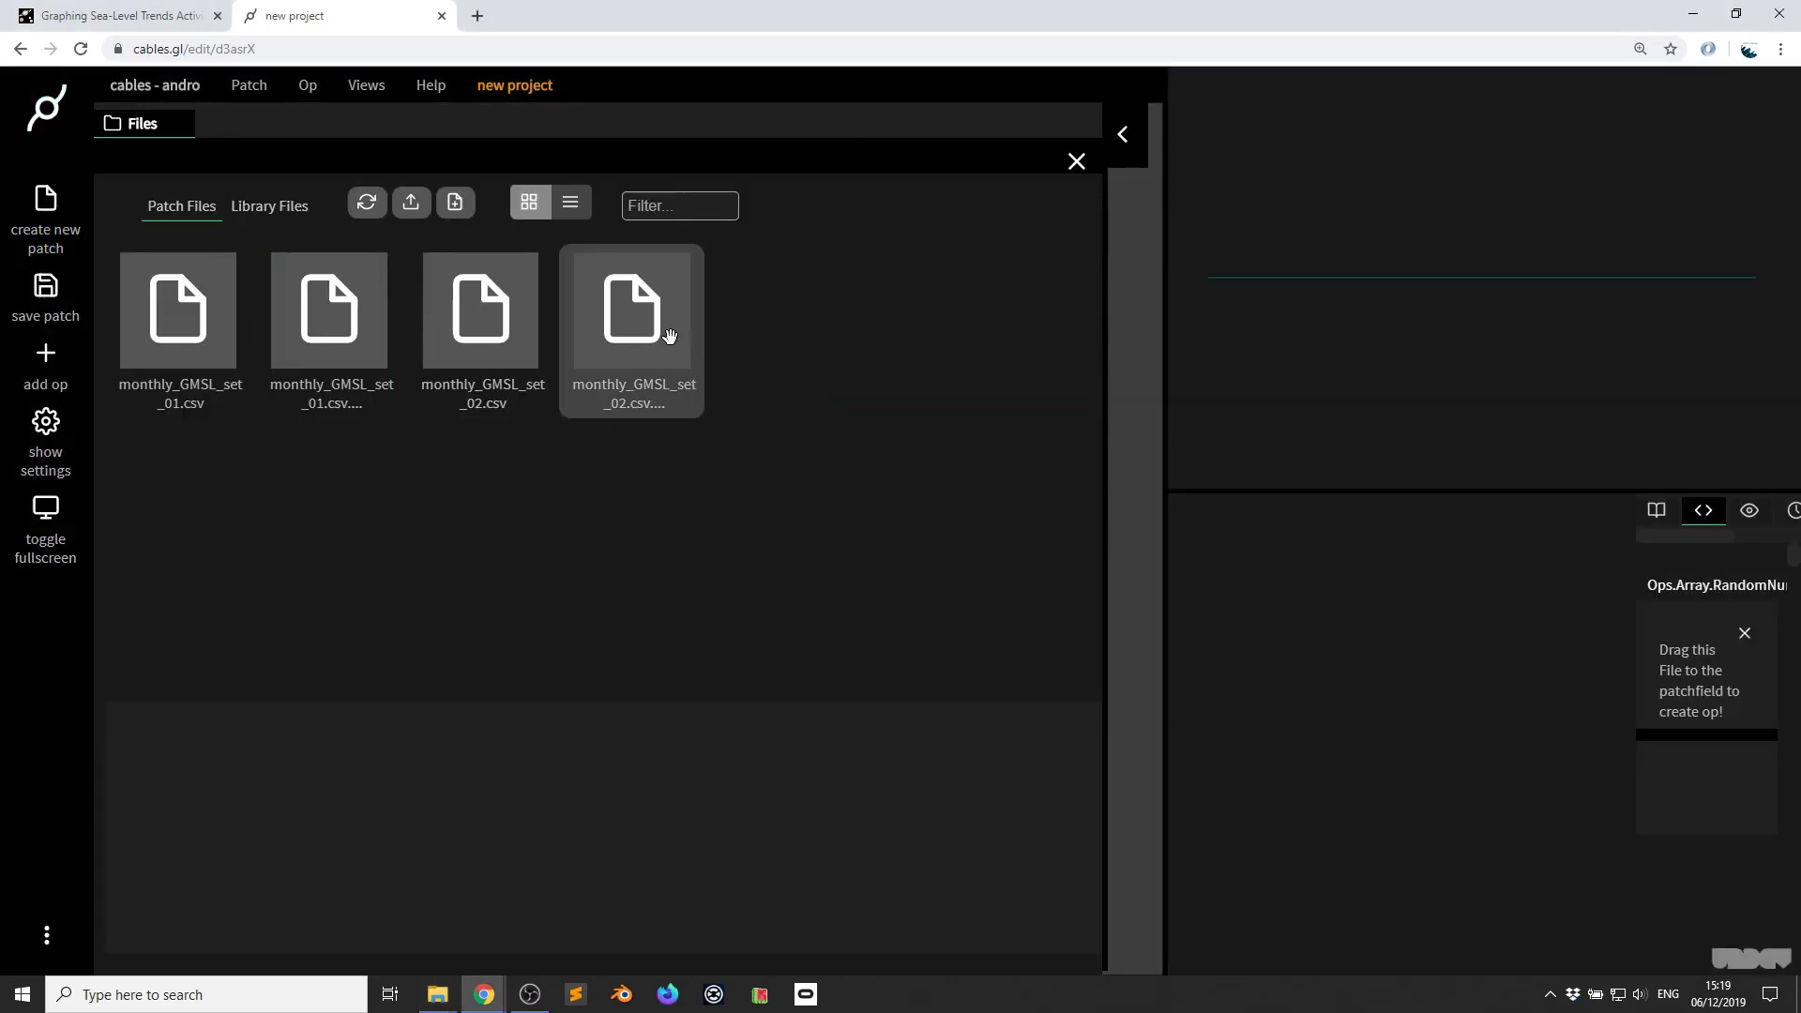
{"action": "left_click", "coordinate": [669, 336]}
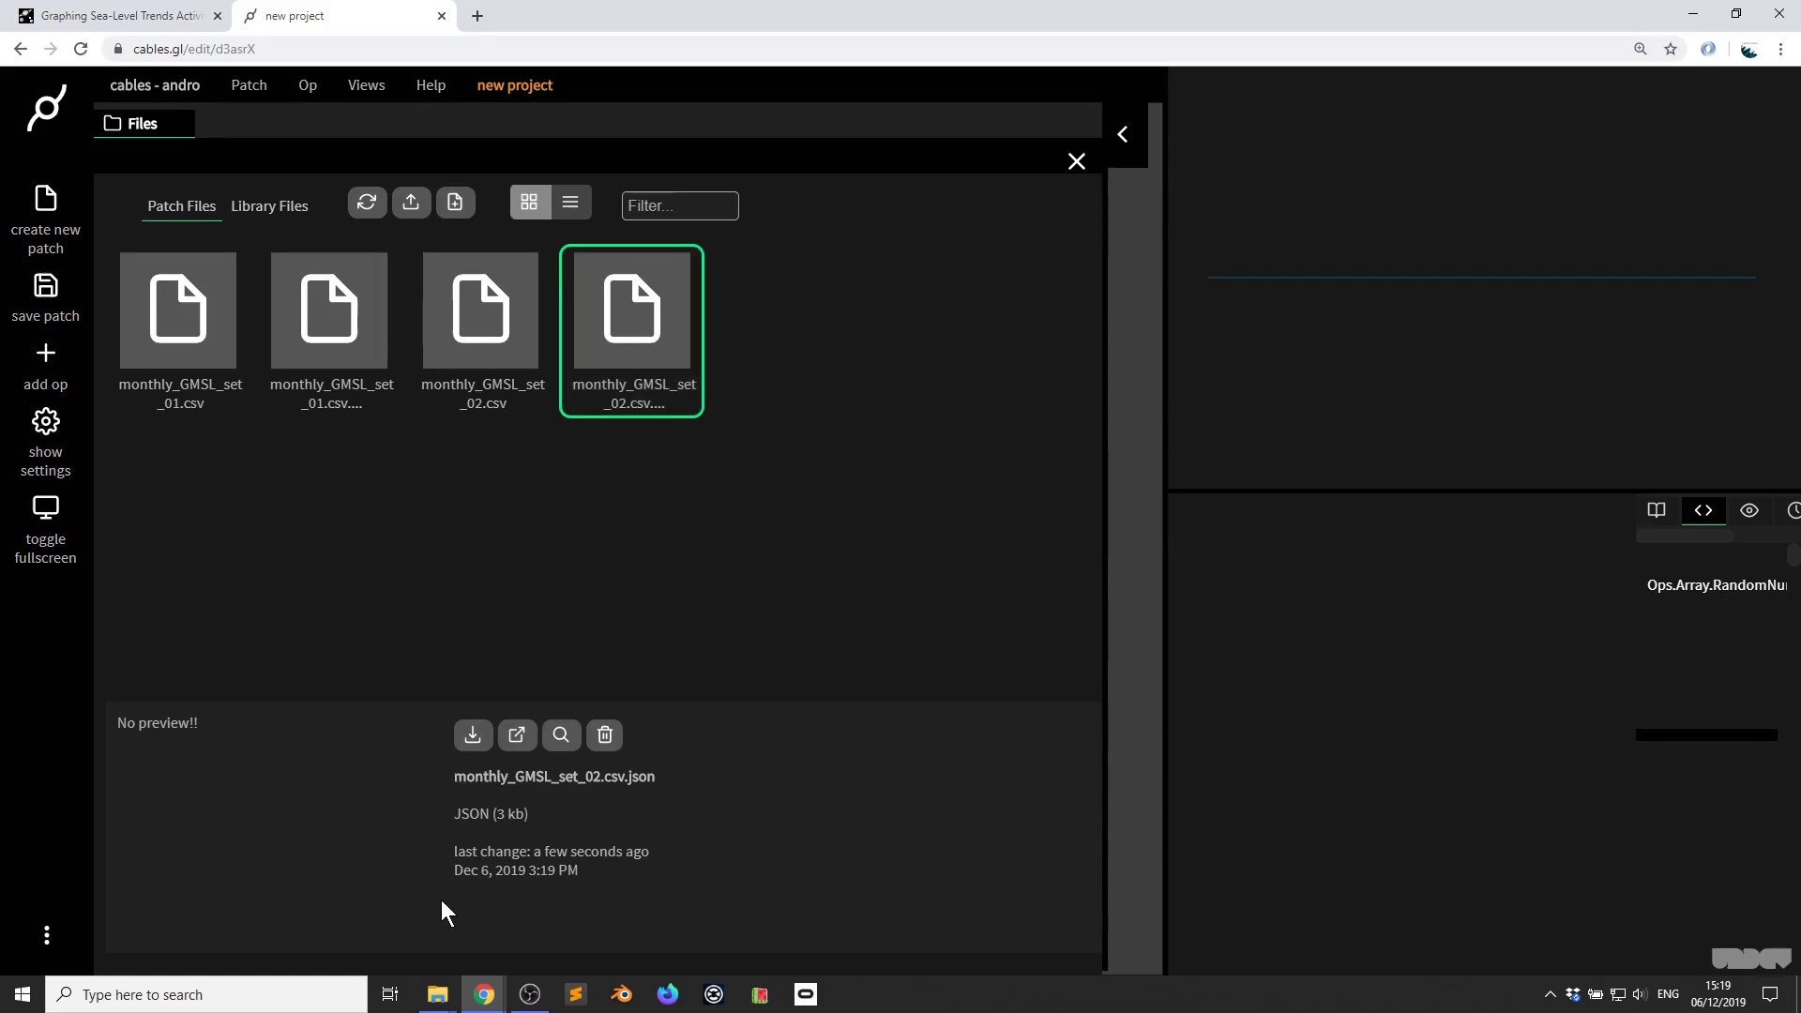
{"action": "mouse_move", "coordinate": [438, 994]}
{"action": "left_click", "coordinate": [693, 915]}
{"action": "left_click_drag", "start_coordinate": [1529, 313], "coordinate": [862, 327]}
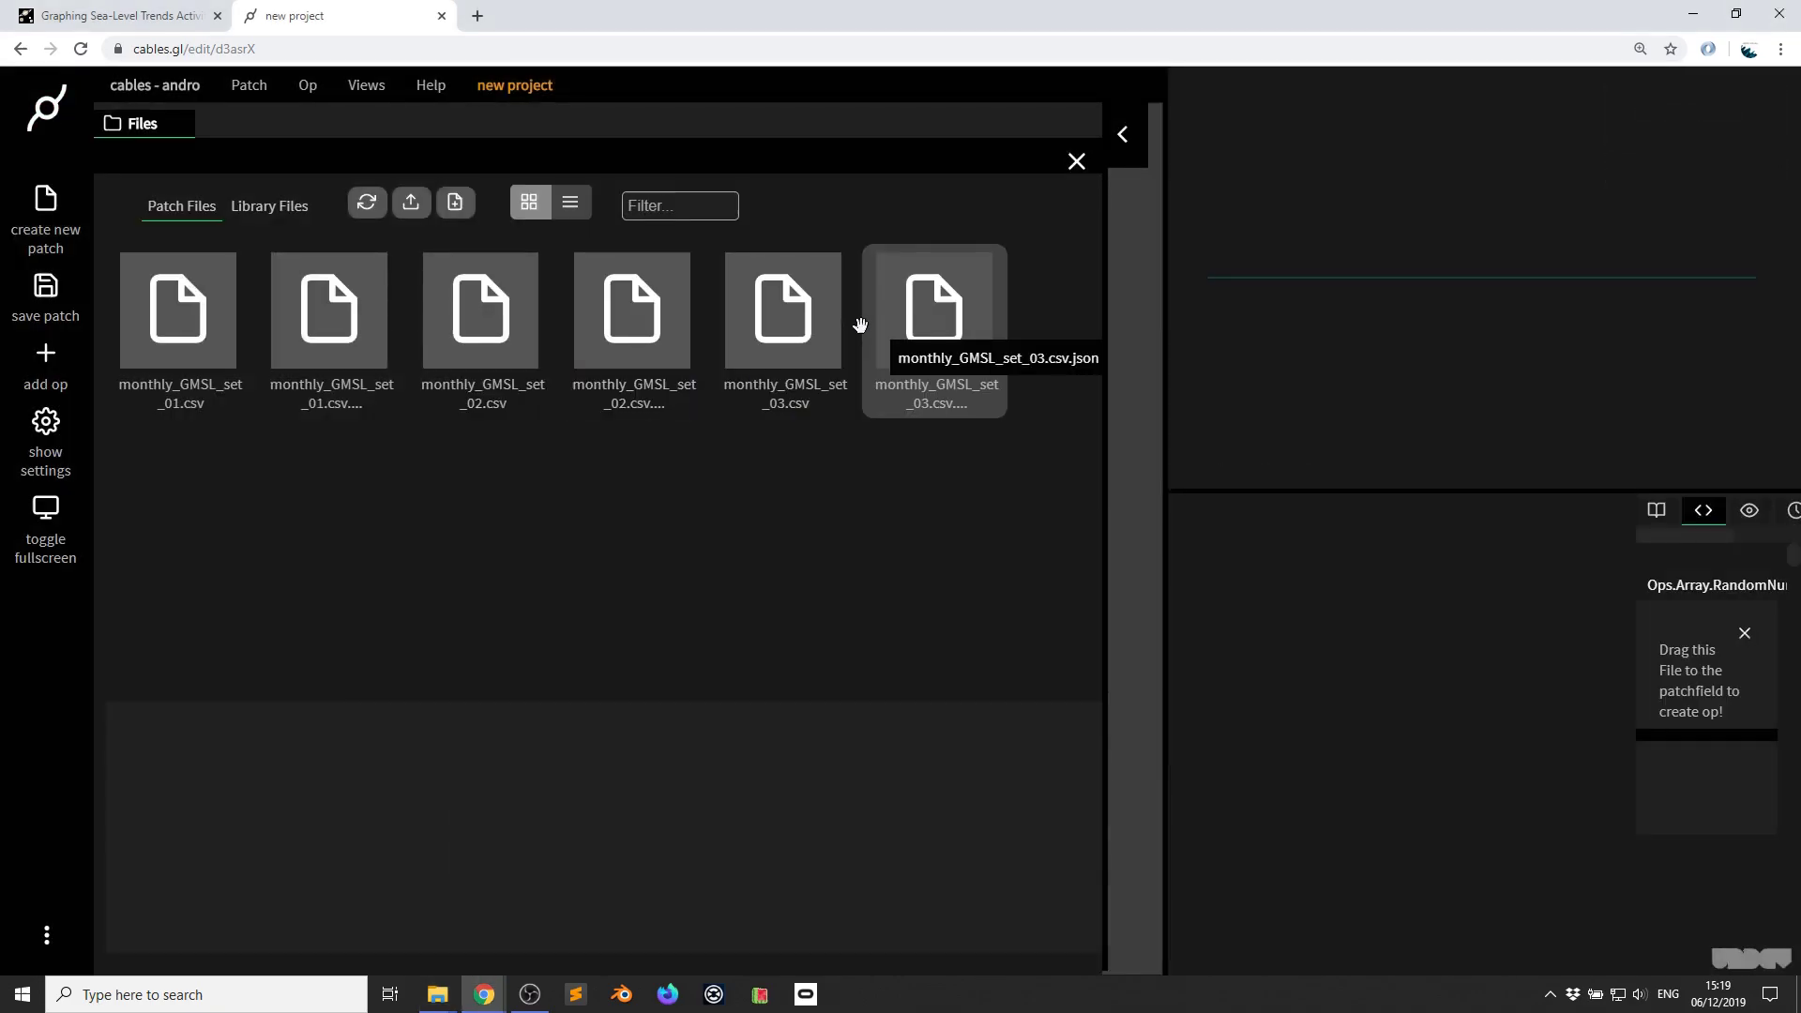
{"action": "key", "text": "Escape"}
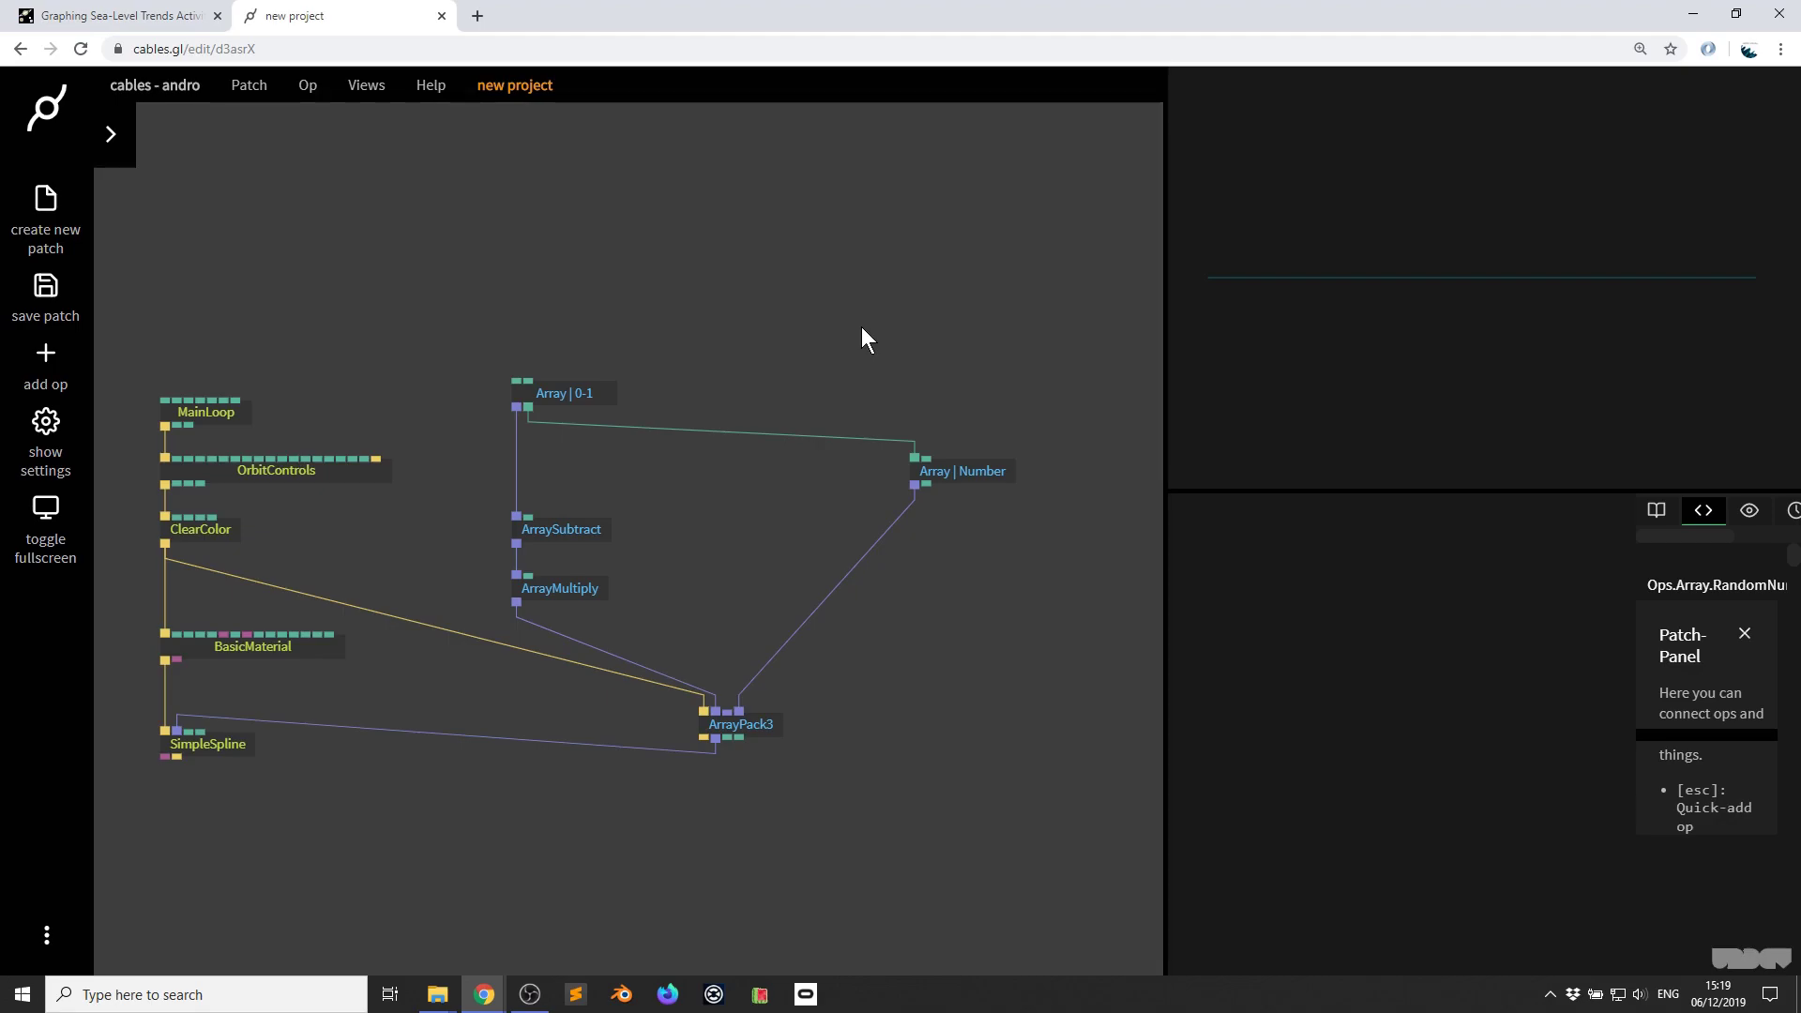
- Add a CsvArray op via 'csvar' and place it at the top of the patch
{"action": "key", "text": "Escape"}
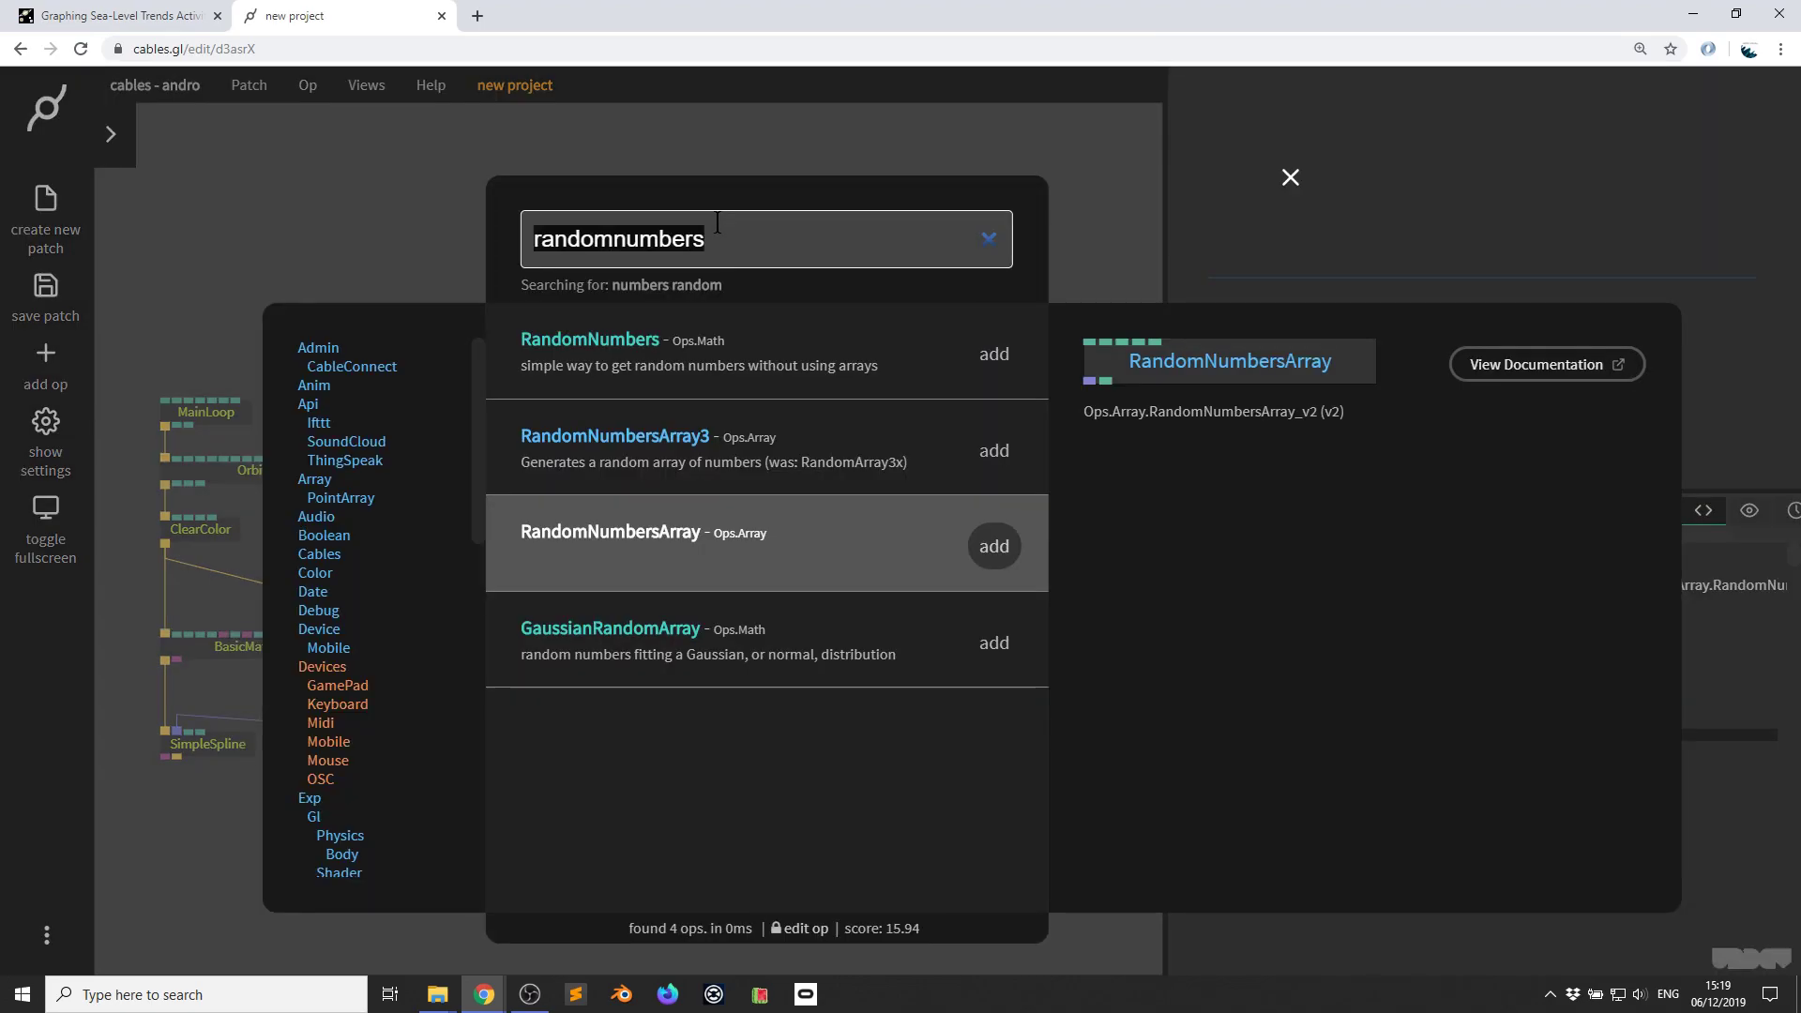
{"action": "type", "text": "csvar"}
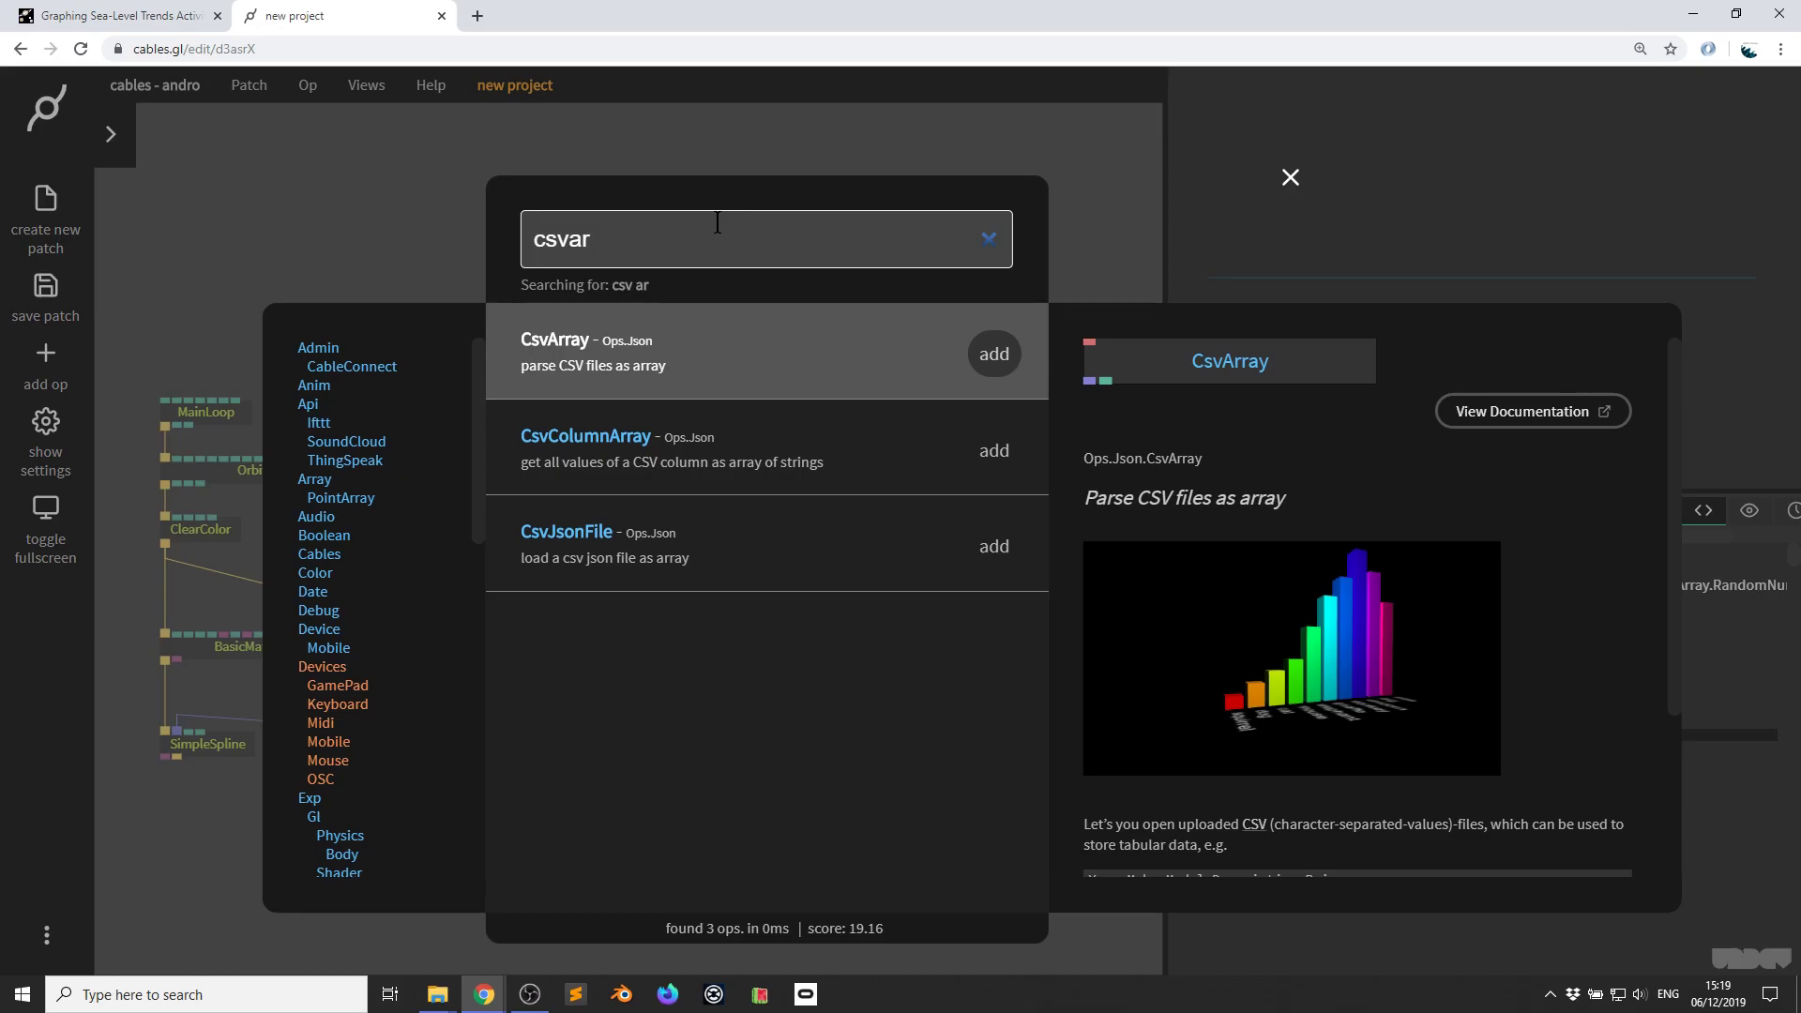
{"action": "key", "text": "Return"}
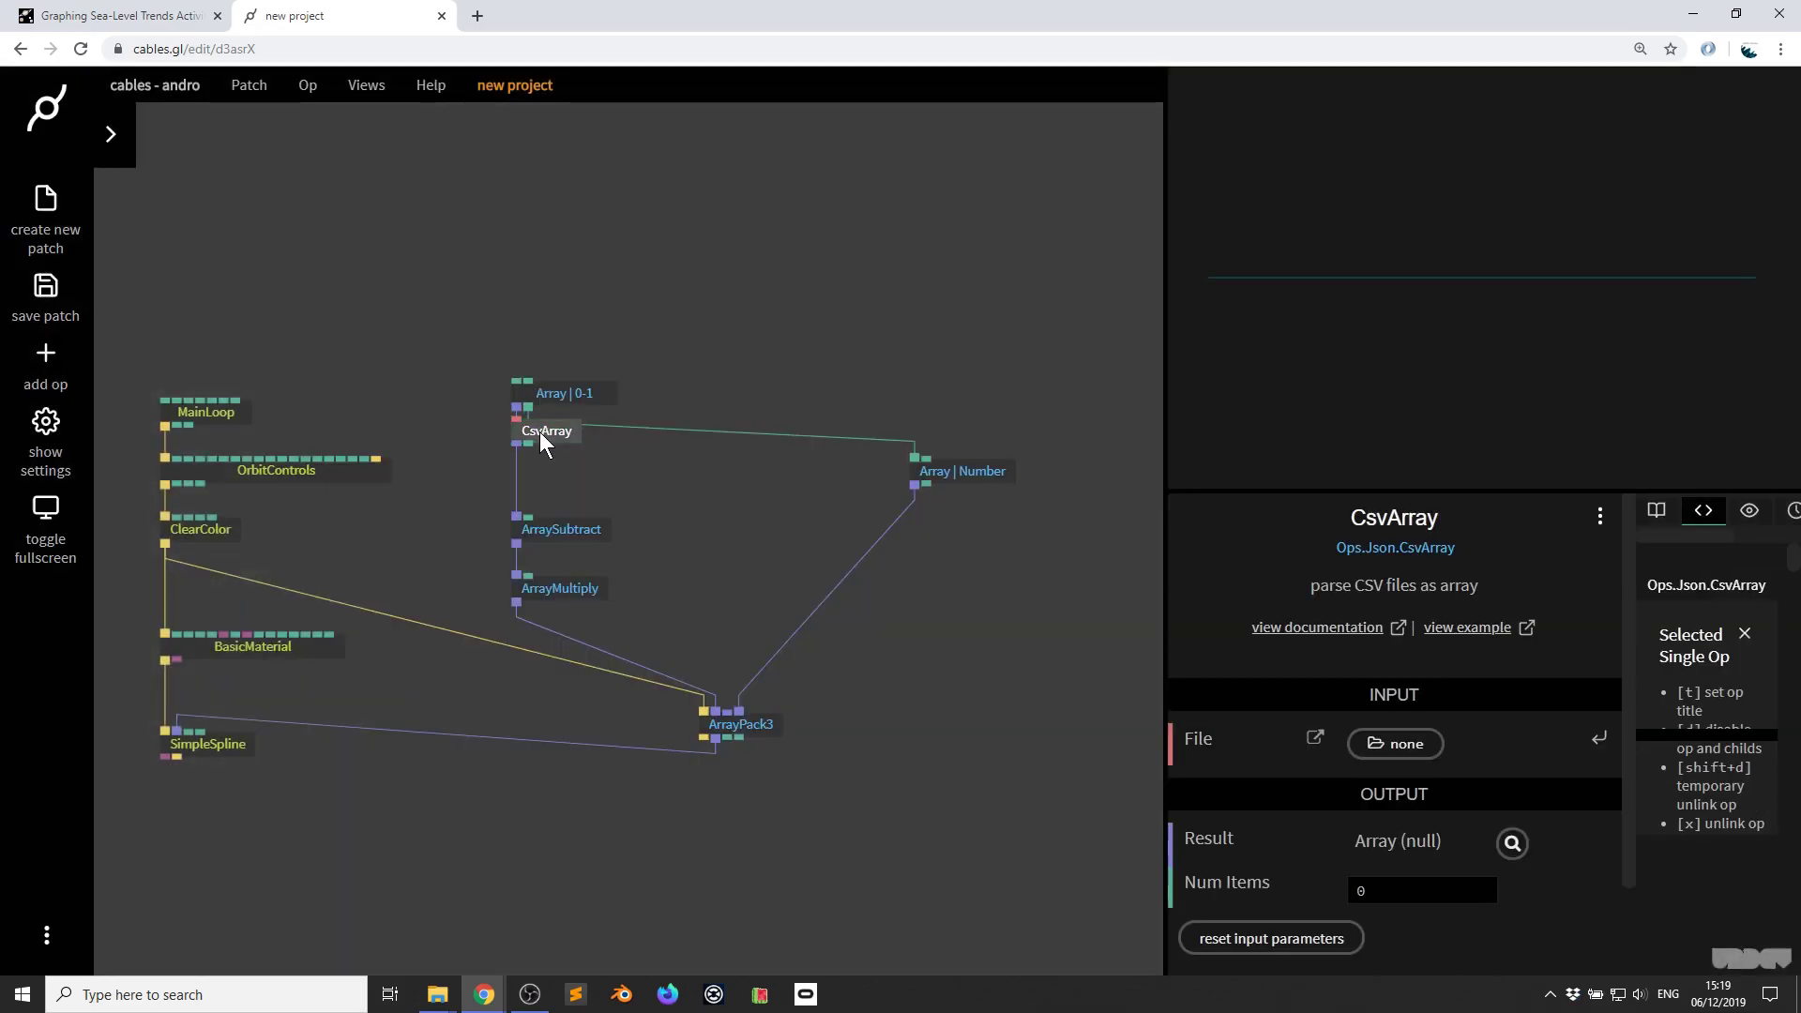
{"action": "left_click_drag", "start_coordinate": [539, 432], "coordinate": [689, 124]}
{"action": "left_click", "coordinate": [722, 353]}
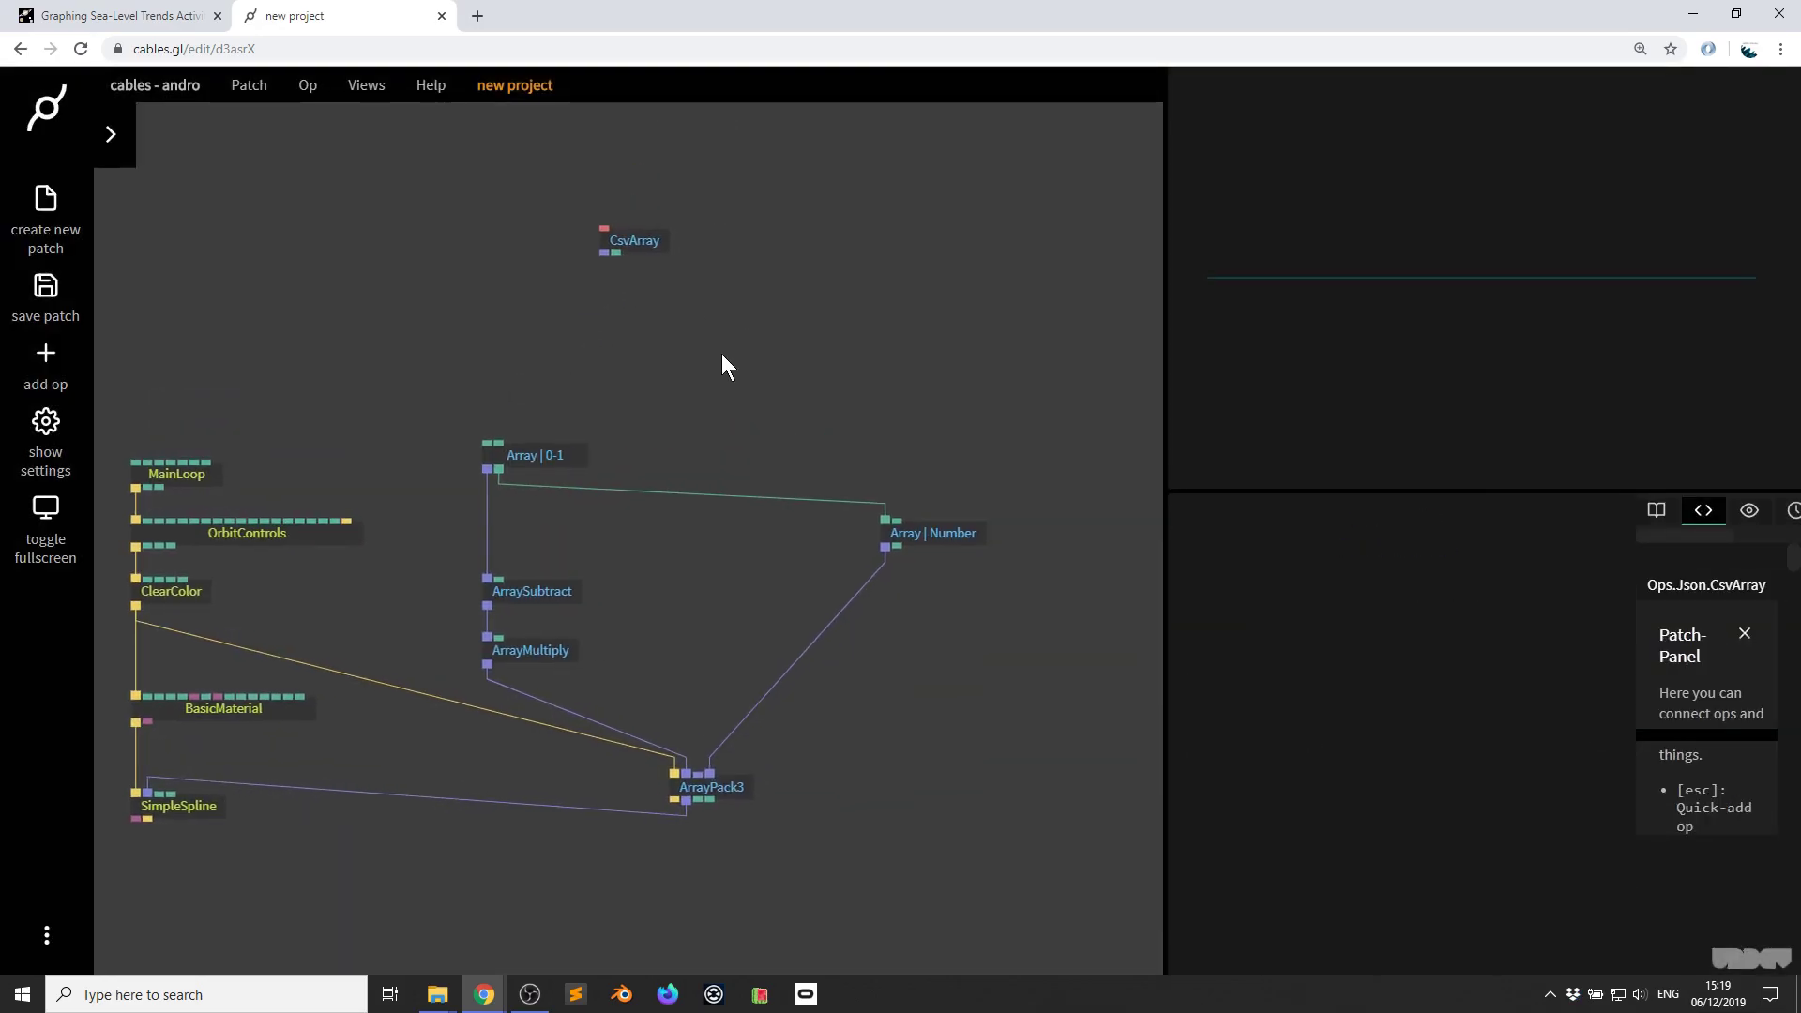
{"action": "key", "text": "F11"}
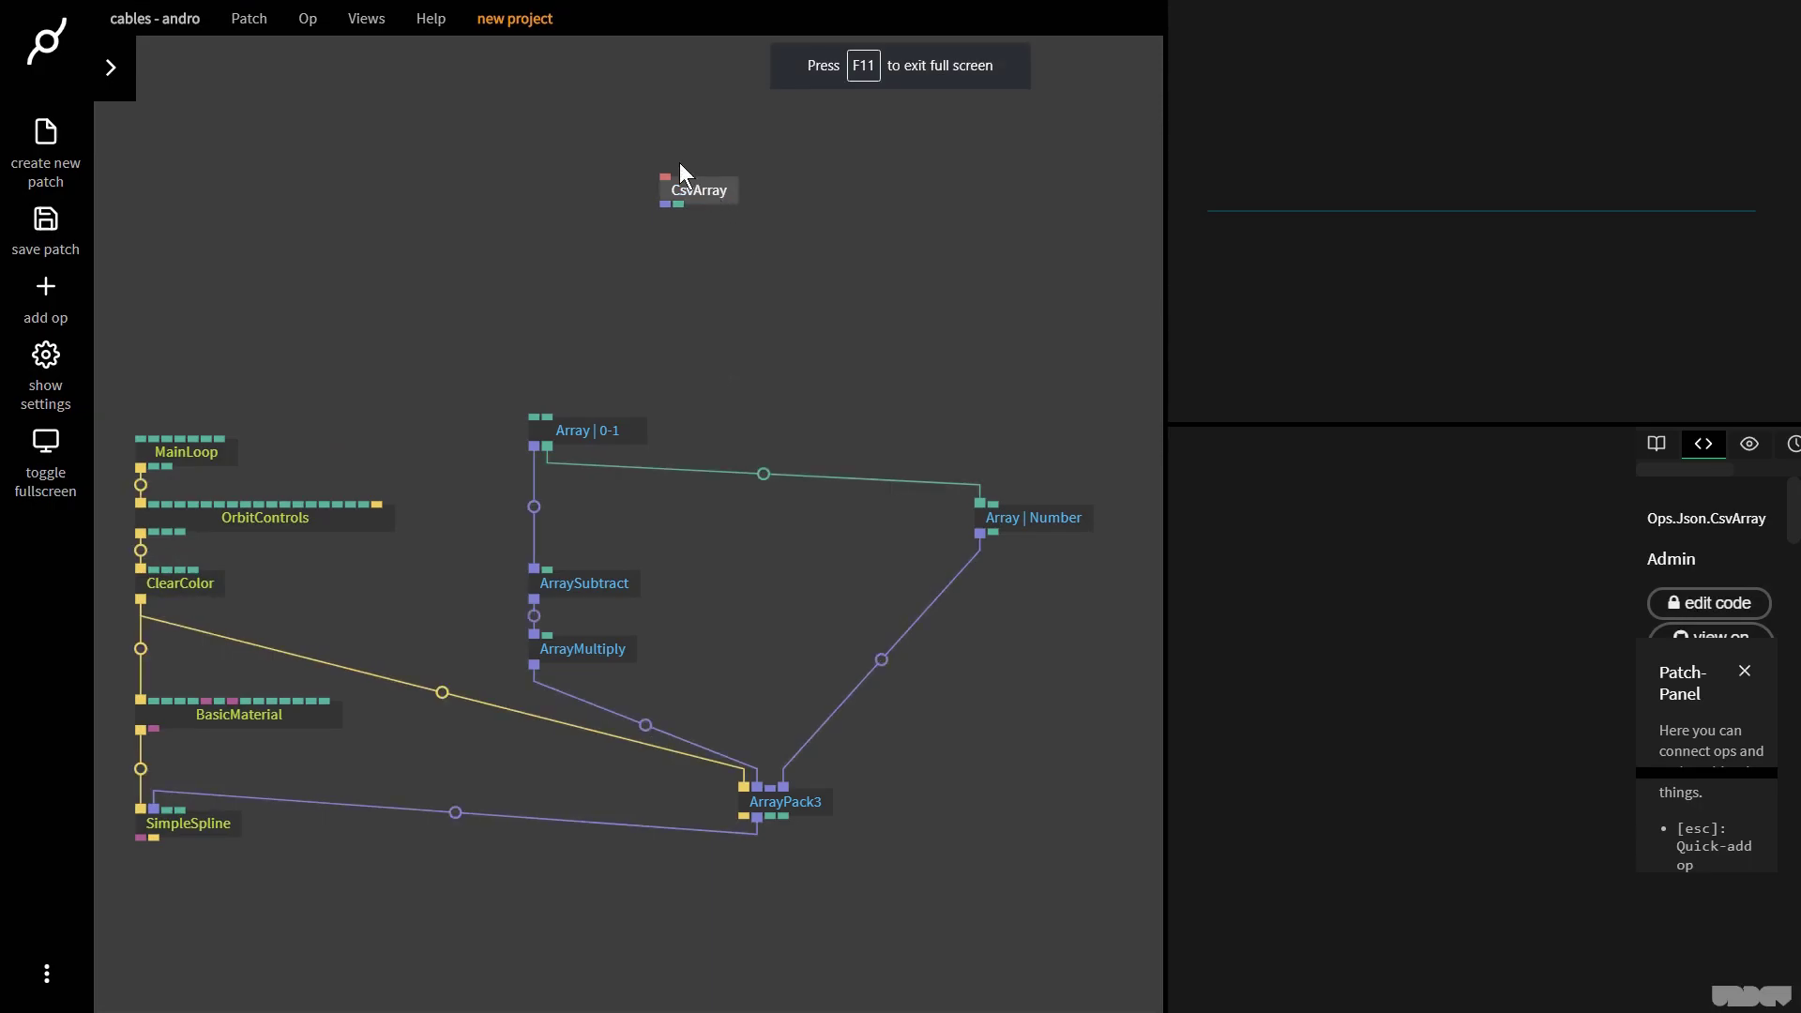
{"action": "left_click_drag", "start_coordinate": [697, 191], "coordinate": [566, 102]}
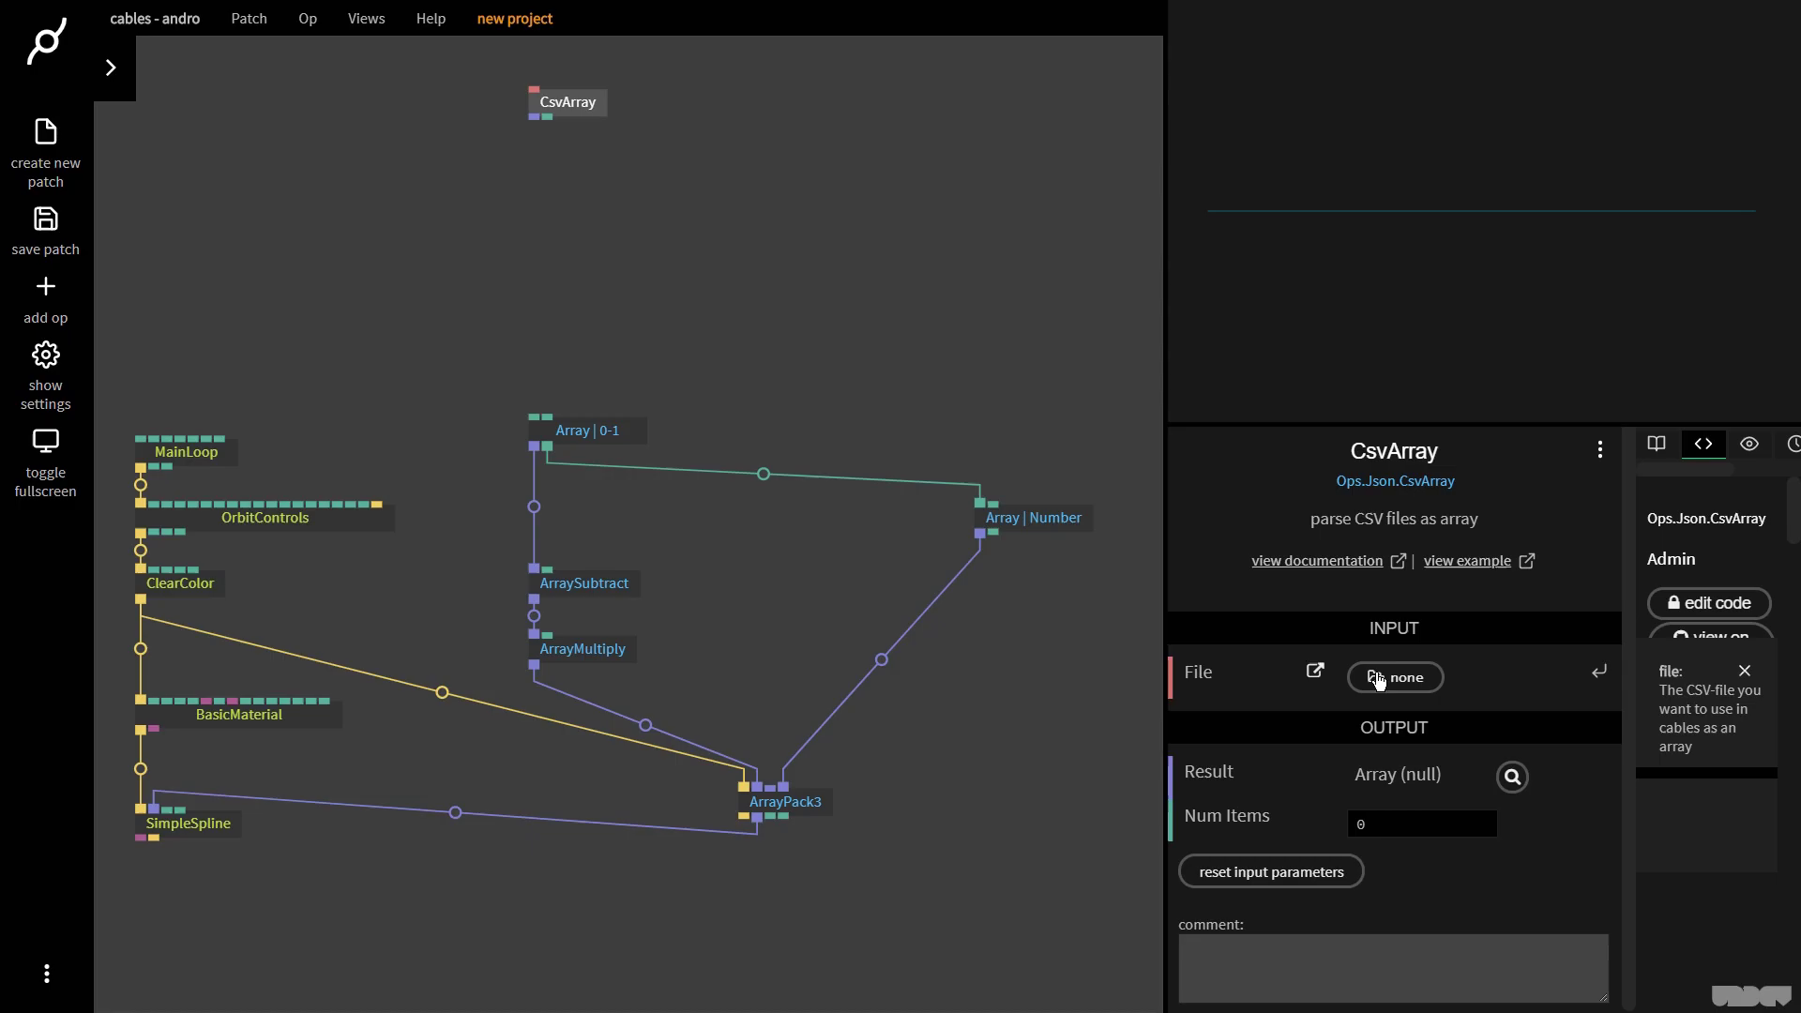
- Load monthly_GMSL_set_01.csv.json into CsvArray's File input, giving a 78-item array
{"action": "left_click", "coordinate": [431, 19]}
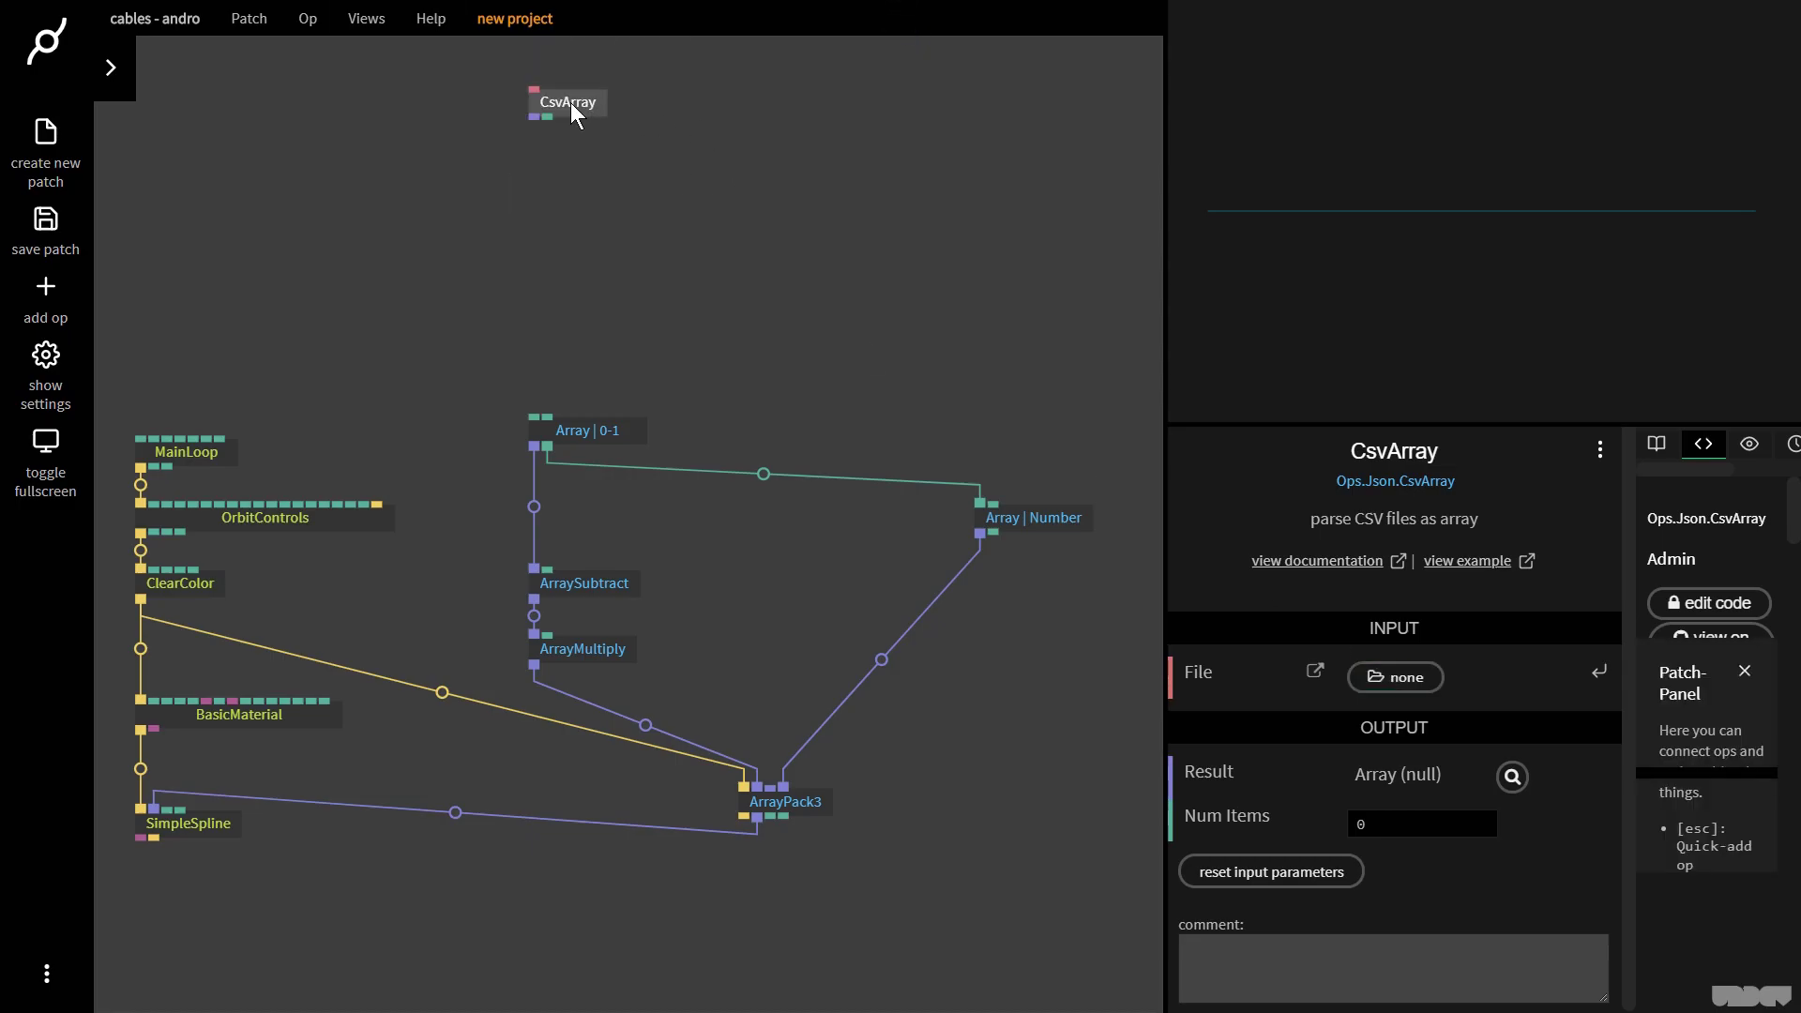
{"action": "left_click", "coordinate": [1396, 676]}
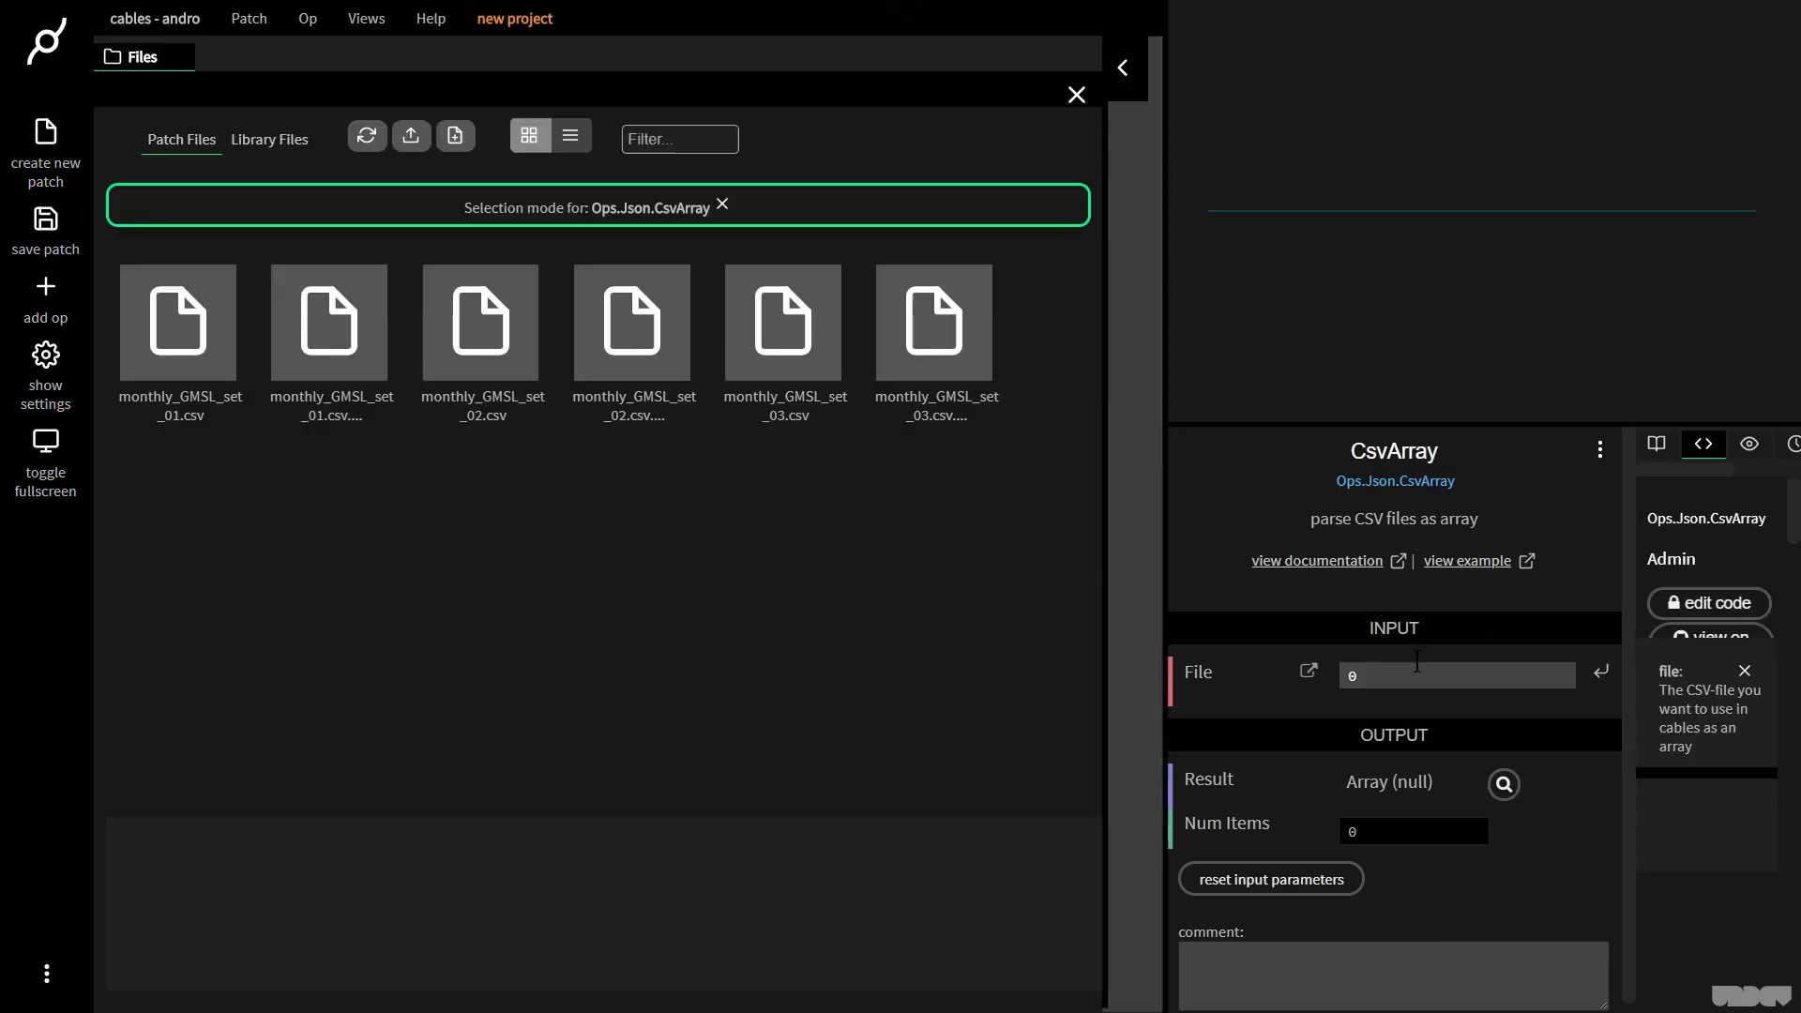
{"action": "left_click", "coordinate": [358, 351]}
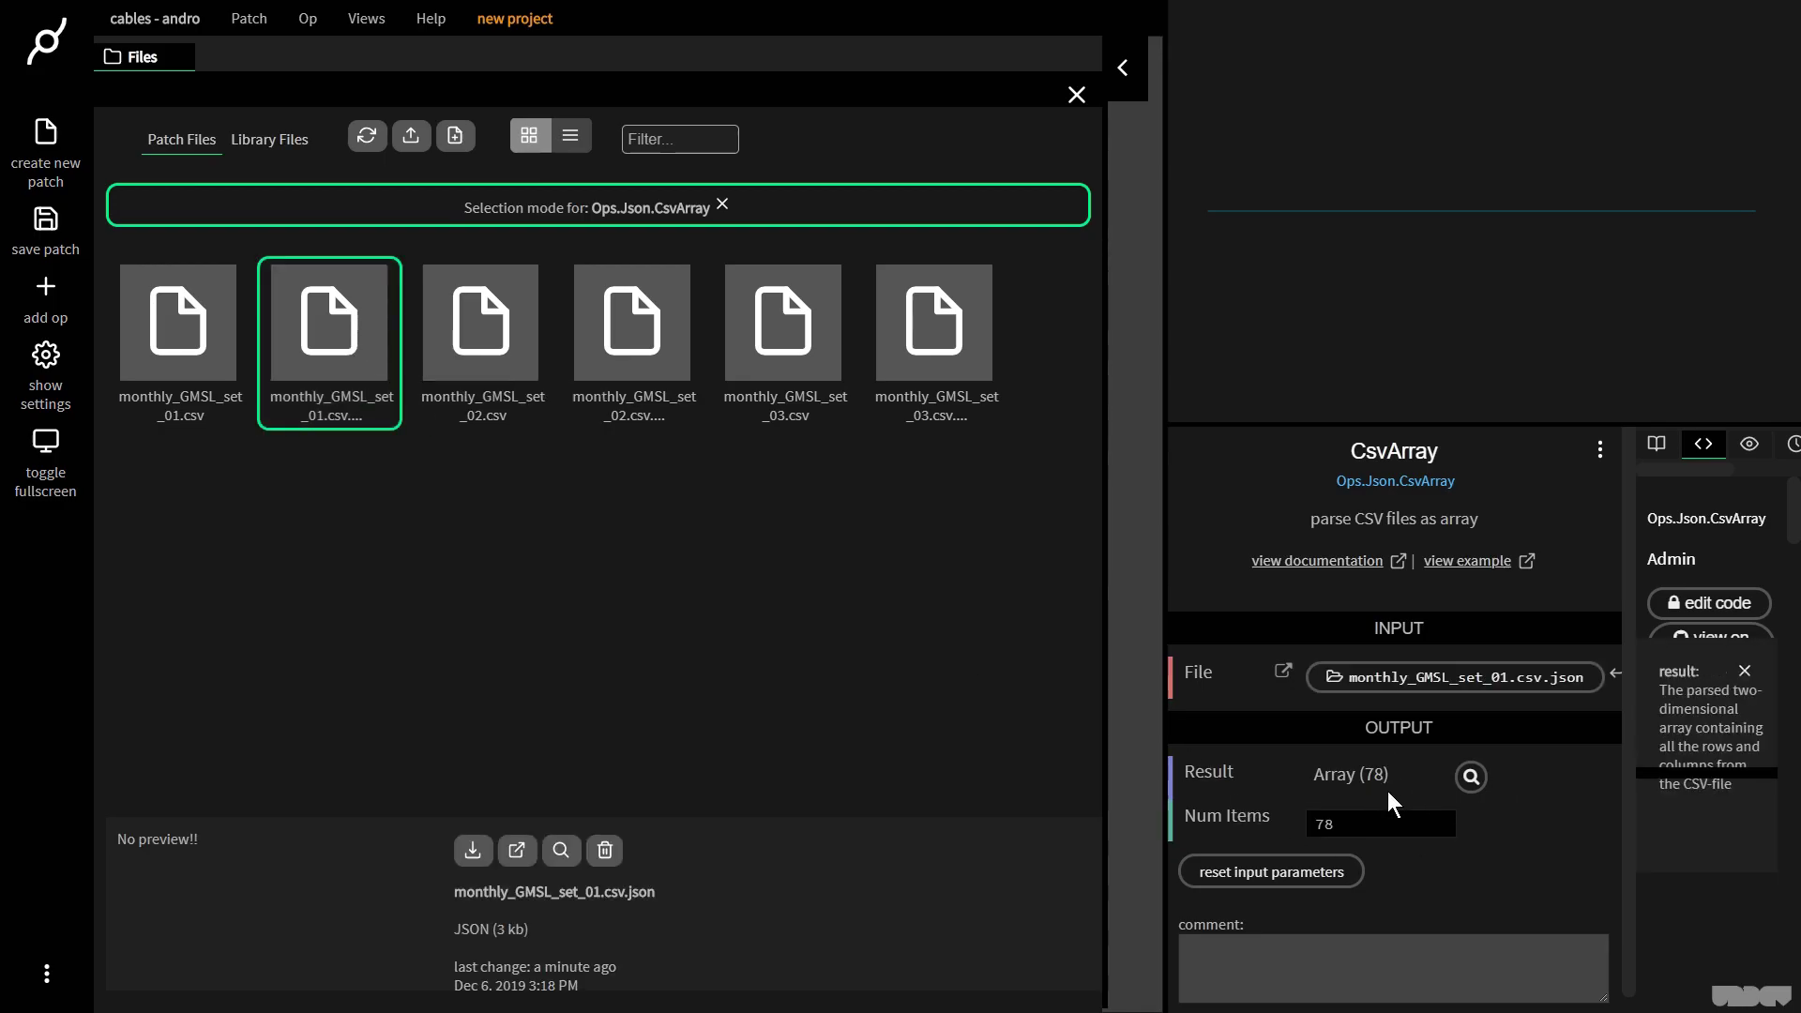
{"action": "left_click", "coordinate": [1413, 785]}
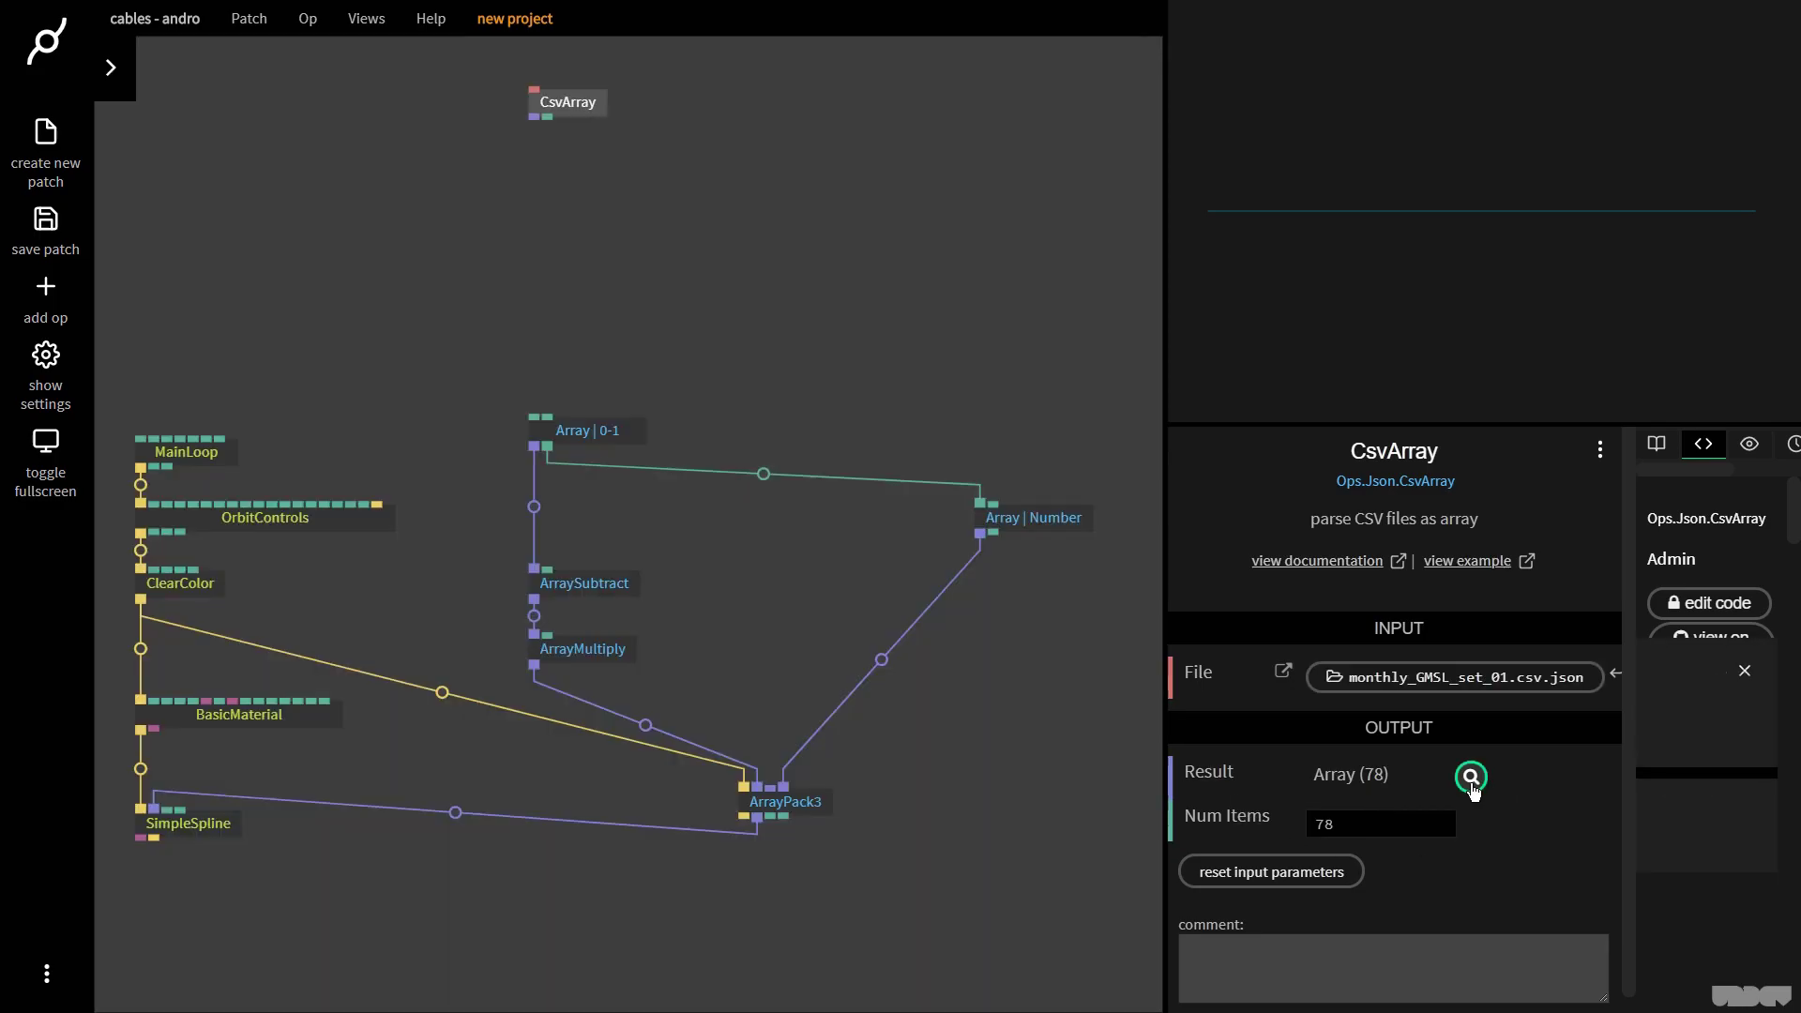
- Inspect CsvArray's 78-entry result, noting the Time and GMSL (mm) field names
{"action": "left_click", "coordinate": [1471, 778]}
{"action": "left_click_drag", "start_coordinate": [604, 388], "coordinate": [799, 413]}
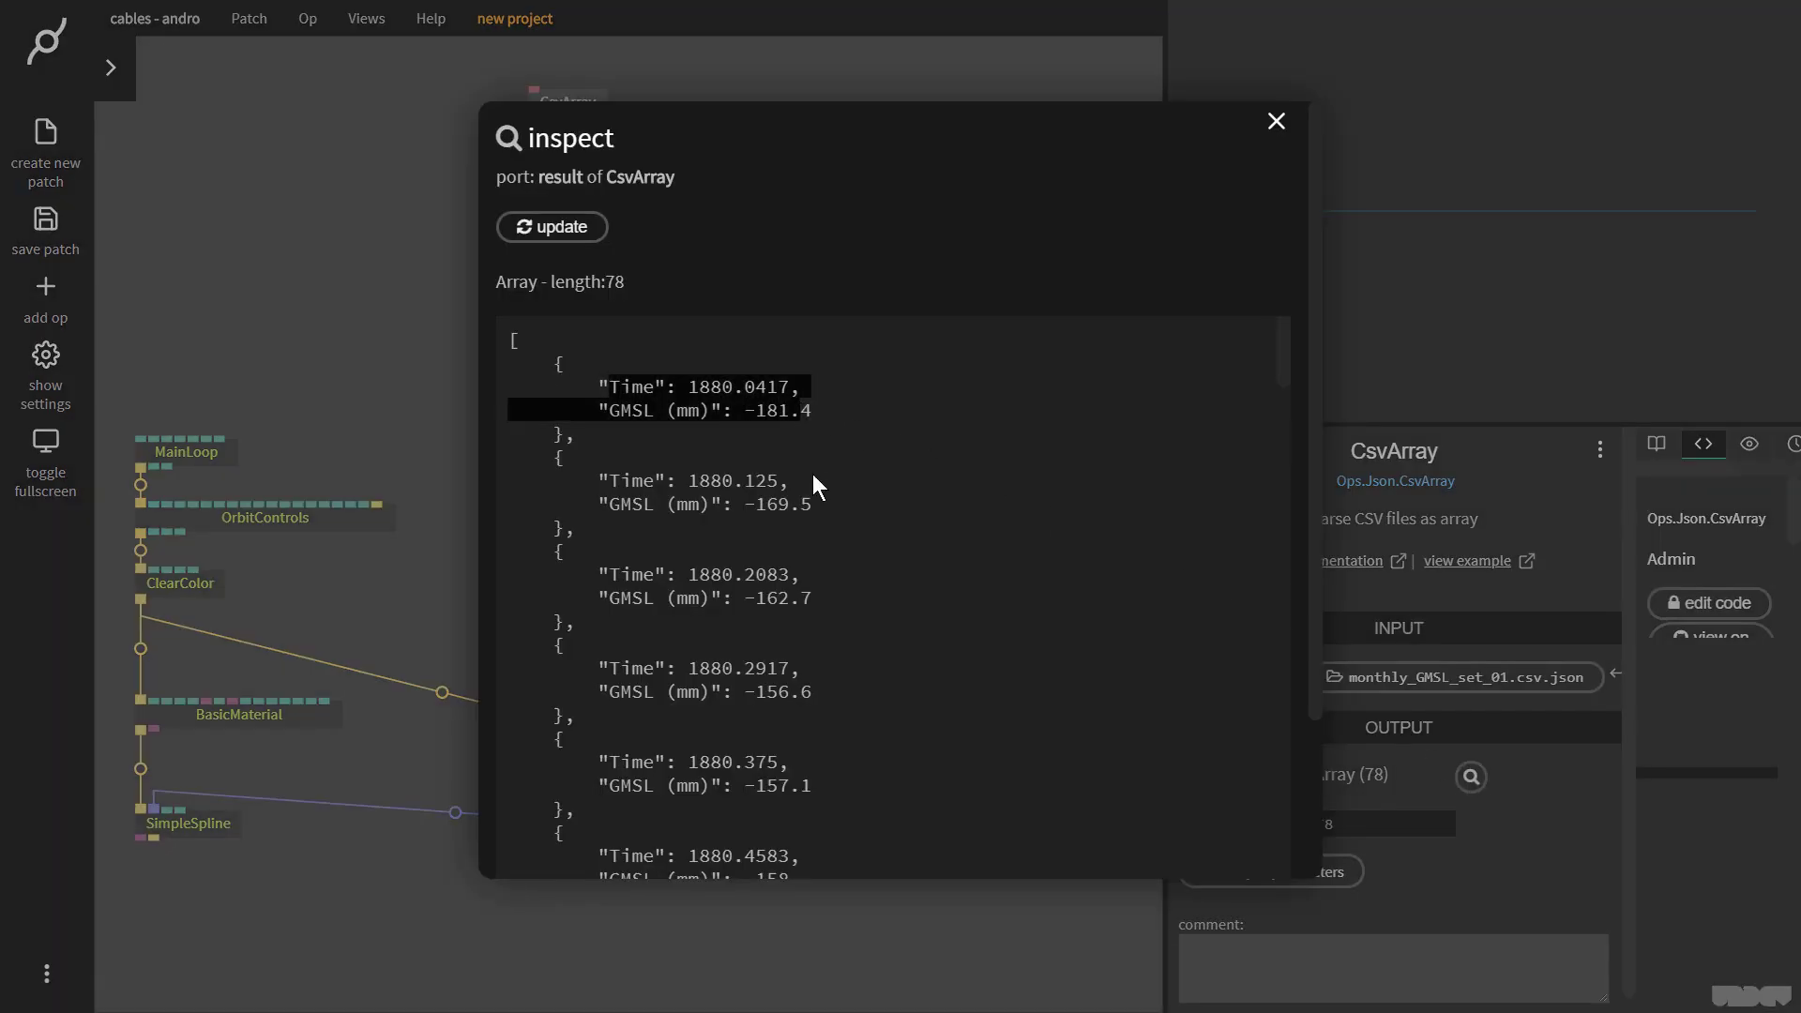
{"action": "left_click", "coordinate": [615, 415]}
{"action": "left_click_drag", "start_coordinate": [610, 411], "coordinate": [710, 411]}
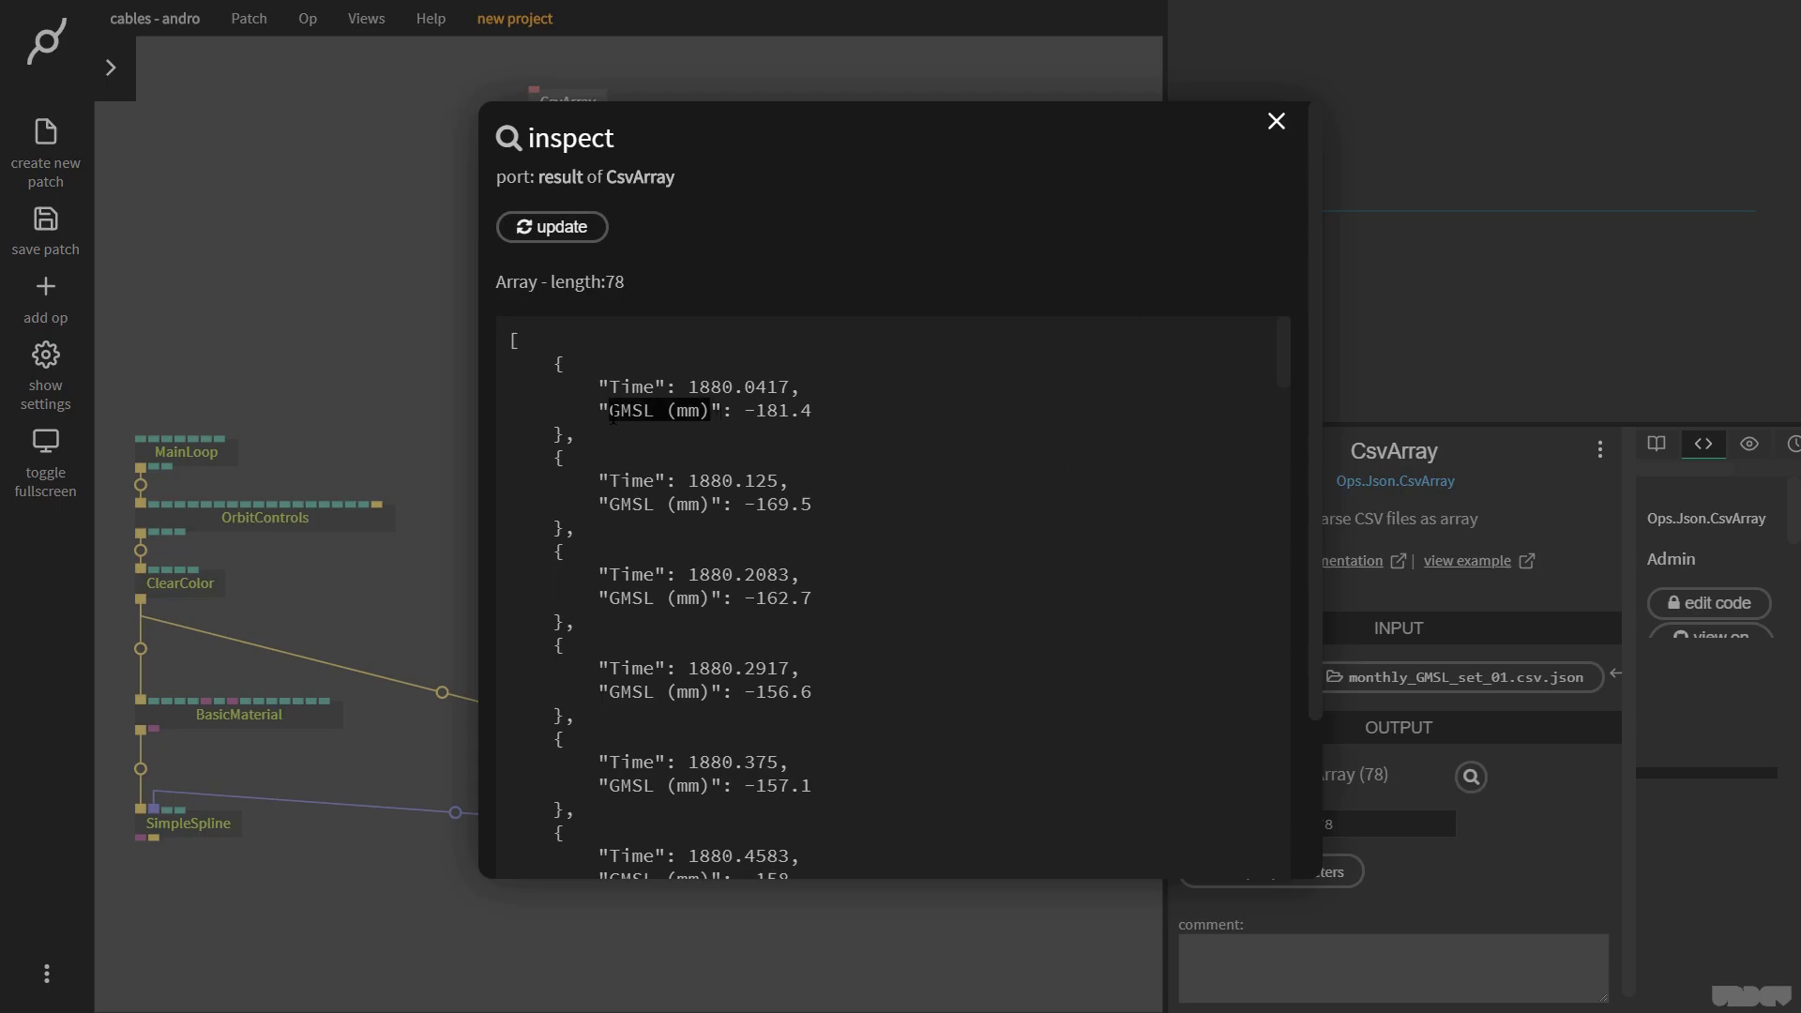
{"action": "left_click", "coordinate": [630, 469]}
{"action": "left_click", "coordinate": [1278, 122]}
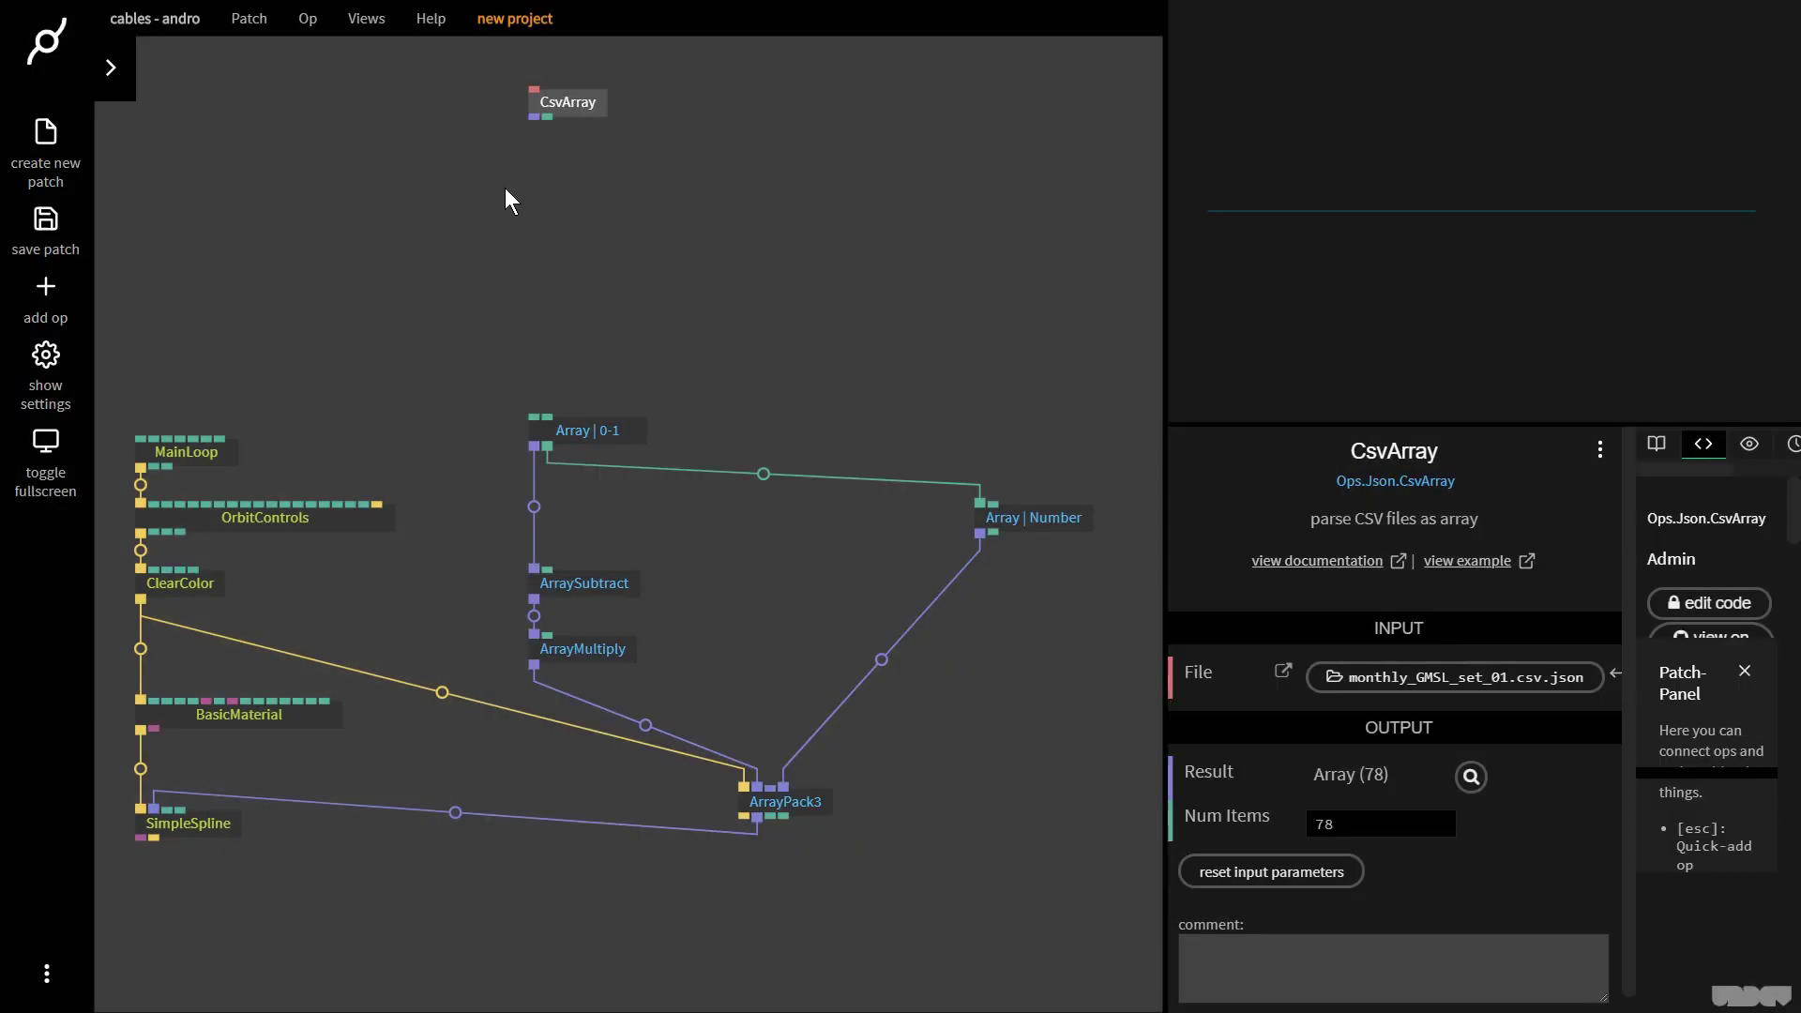
- Attach a GetValuesFromArrayOfObjects op to CsvArray's output and re-inspect CsvArray's result
{"action": "left_click_drag", "start_coordinate": [532, 120], "coordinate": [528, 169]}
{"action": "type", "text": "getva"}
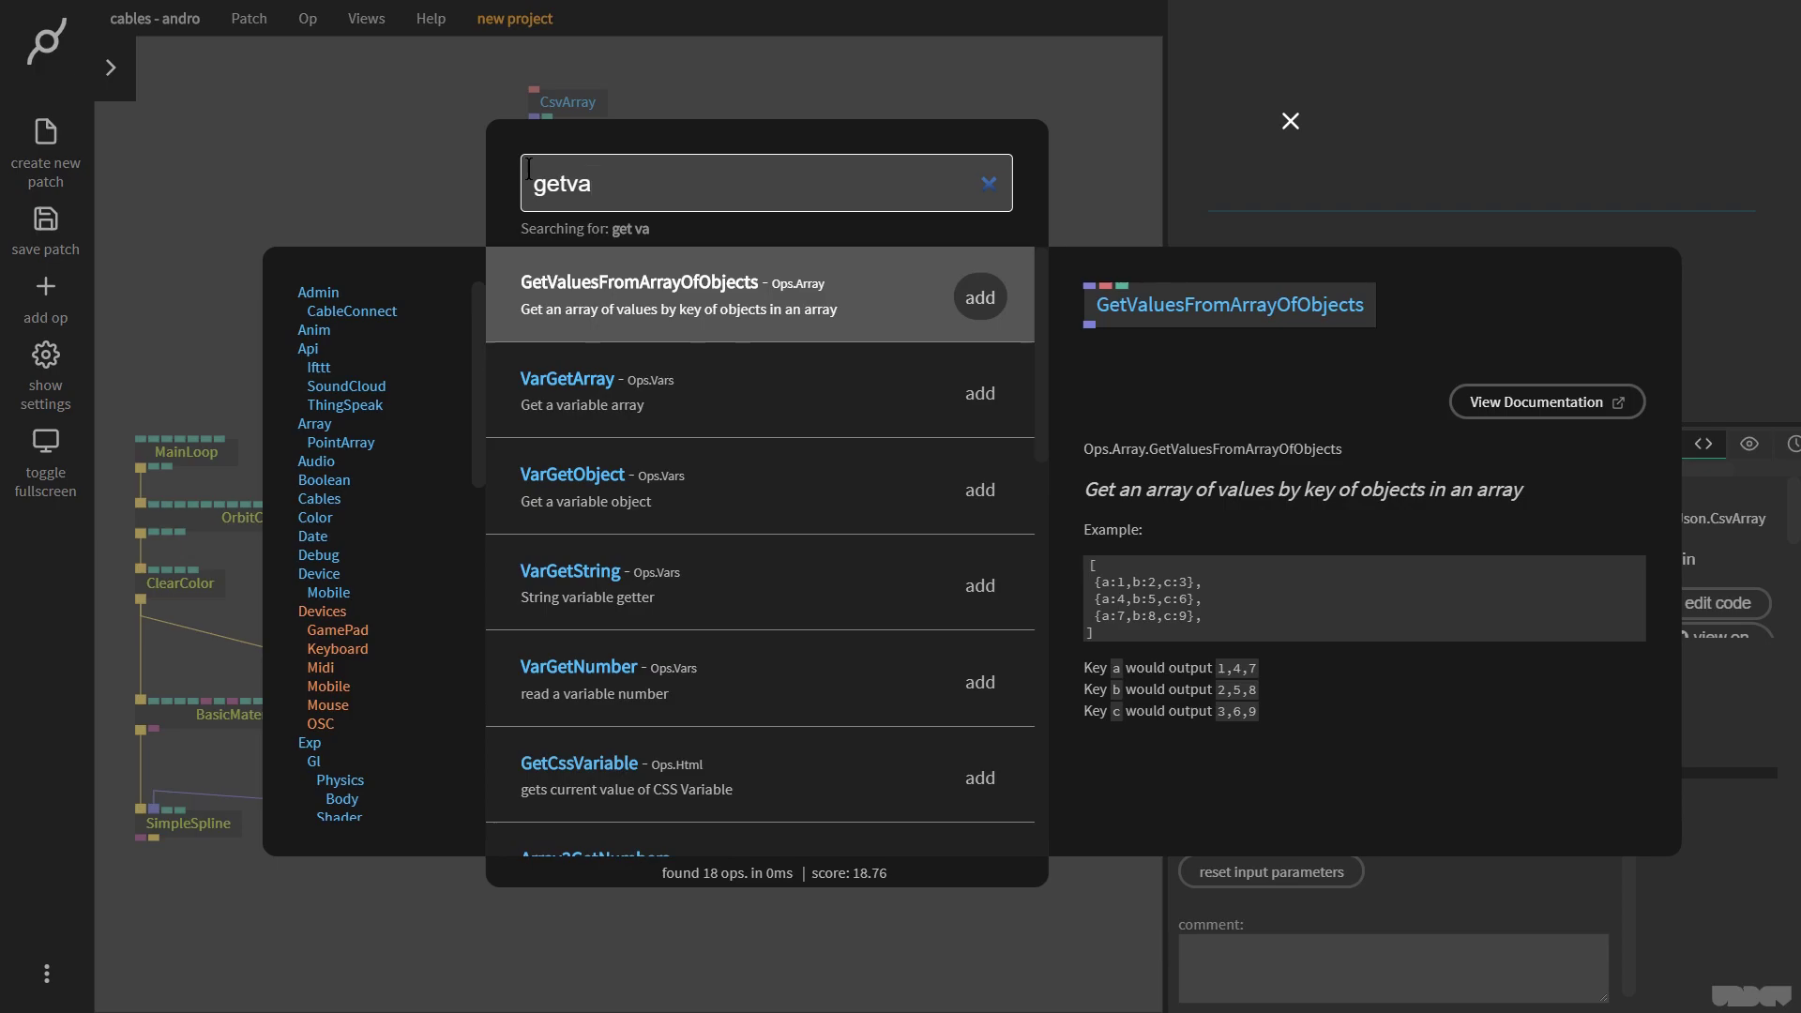
{"action": "key", "text": "Return"}
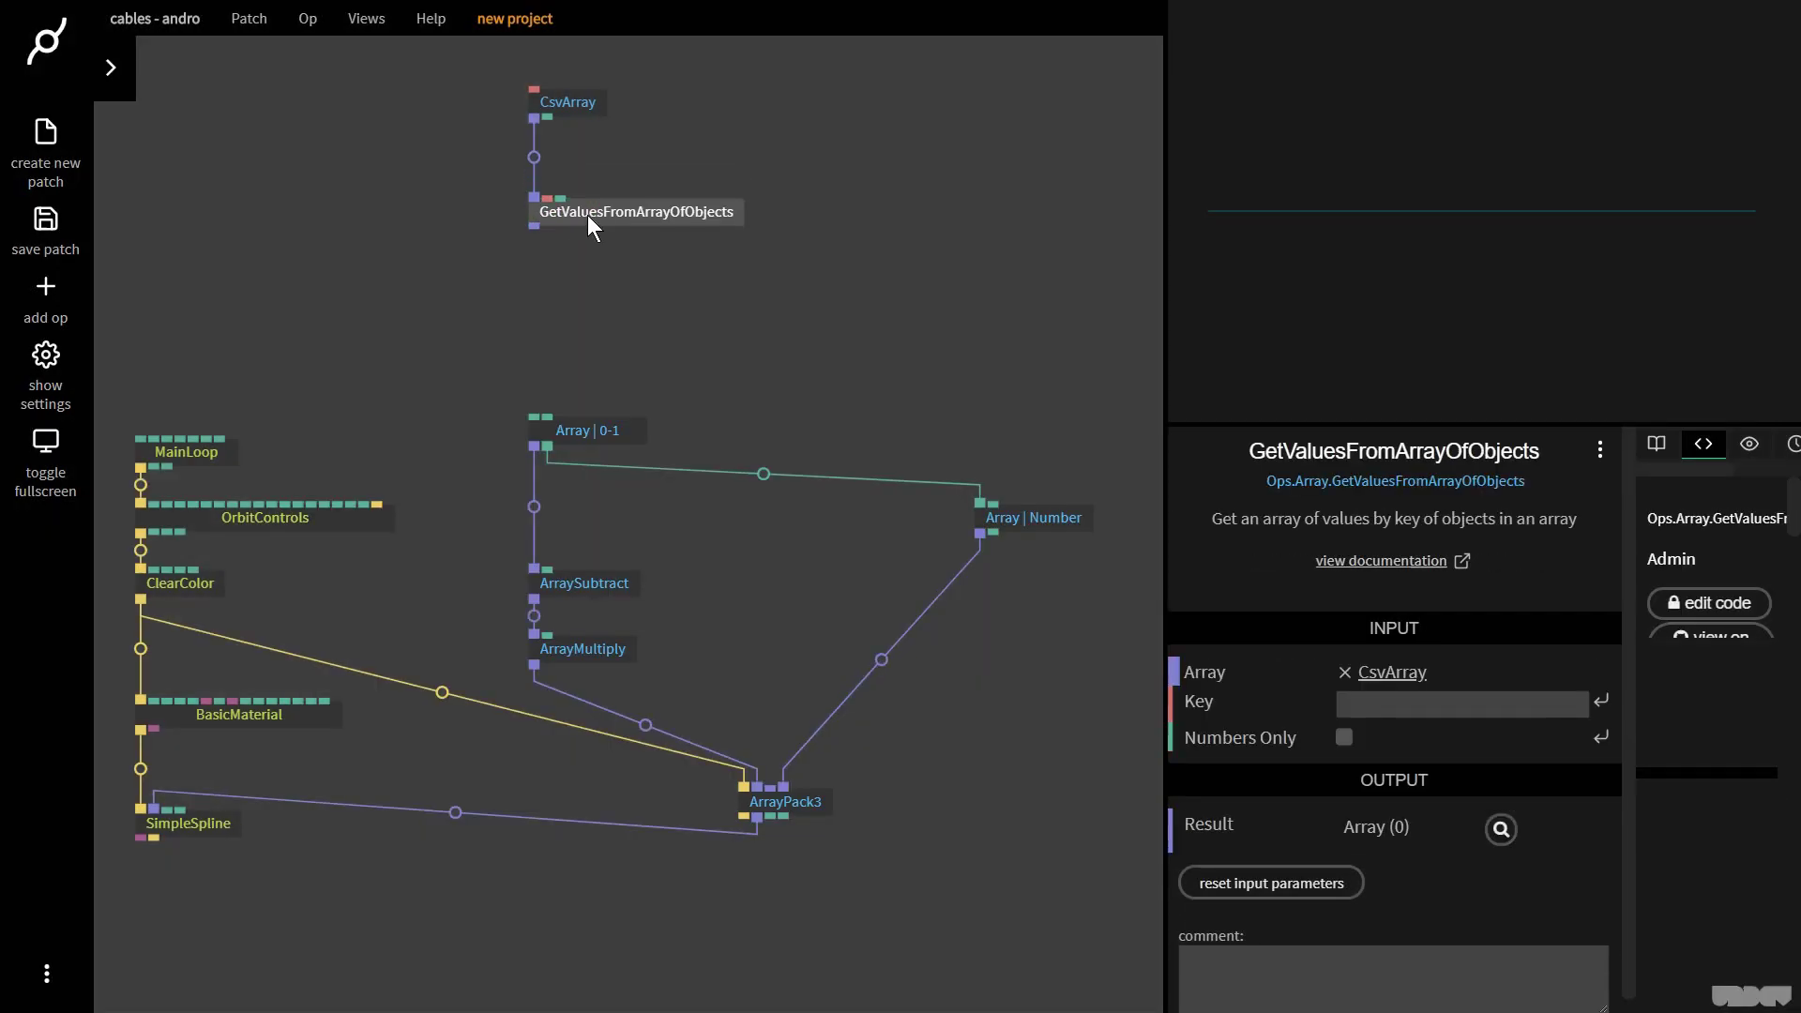
{"action": "left_click", "coordinate": [558, 104]}
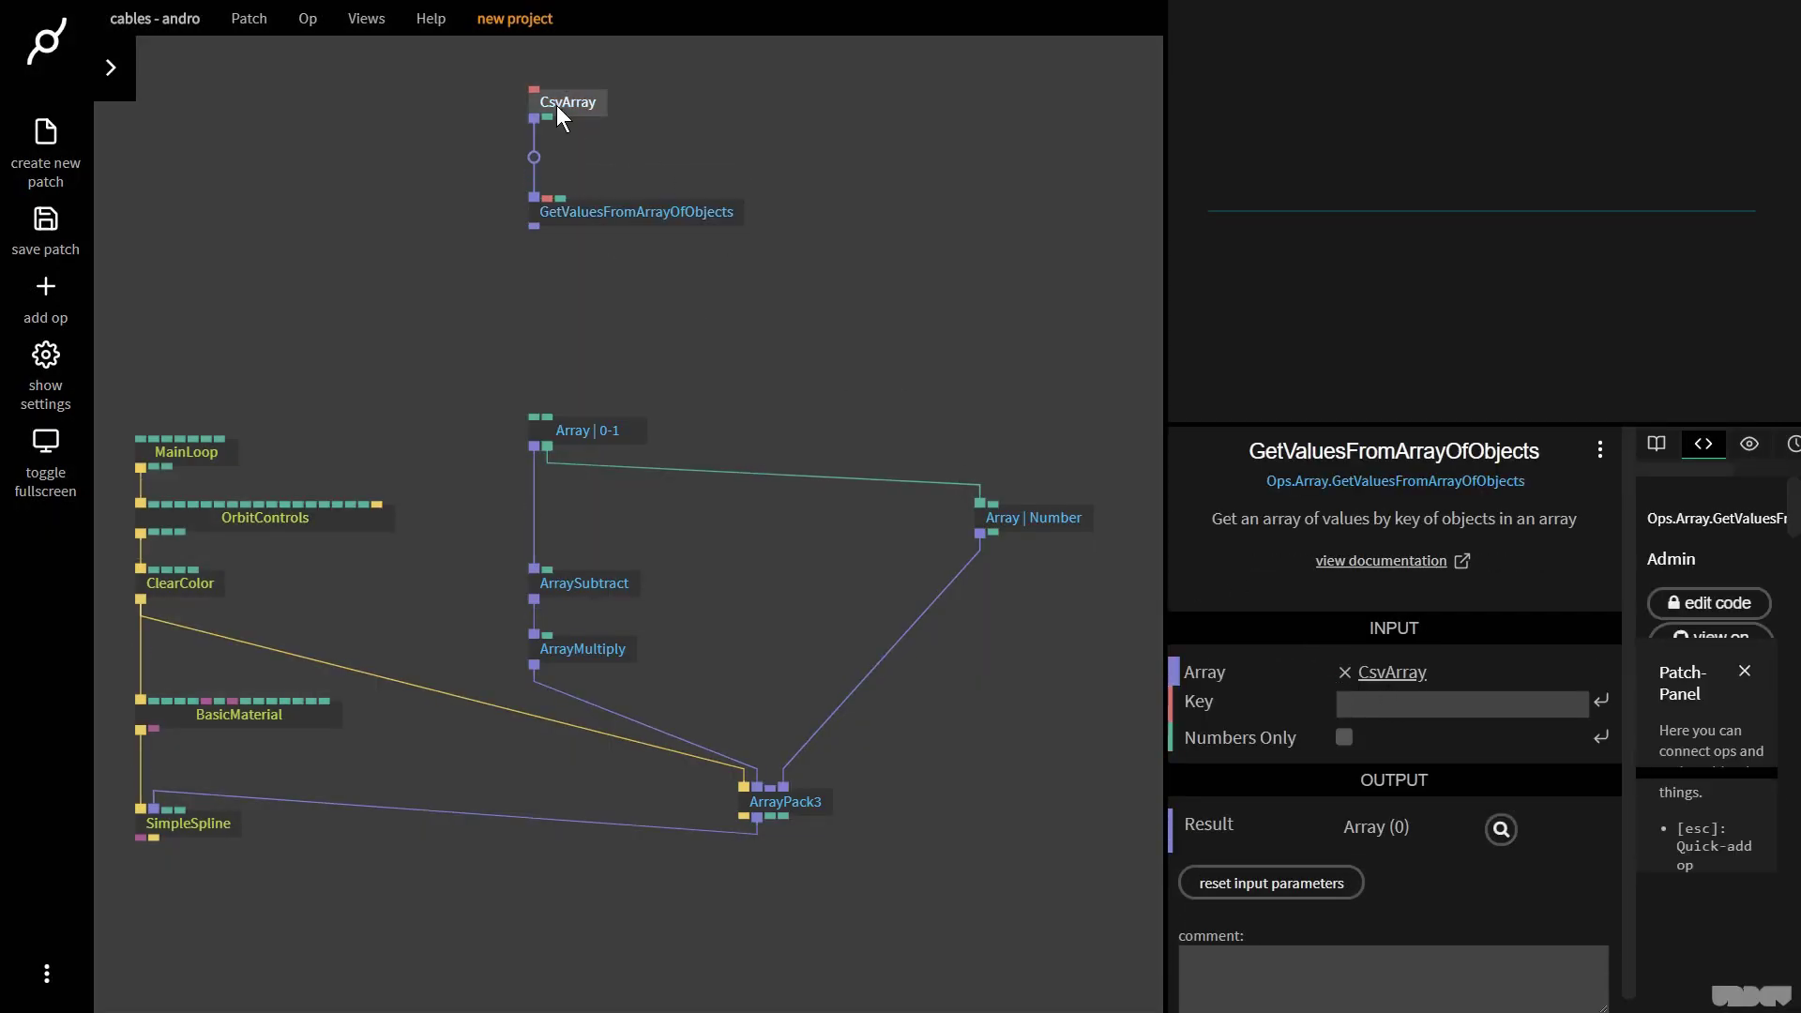
{"action": "left_click", "coordinate": [1471, 806]}
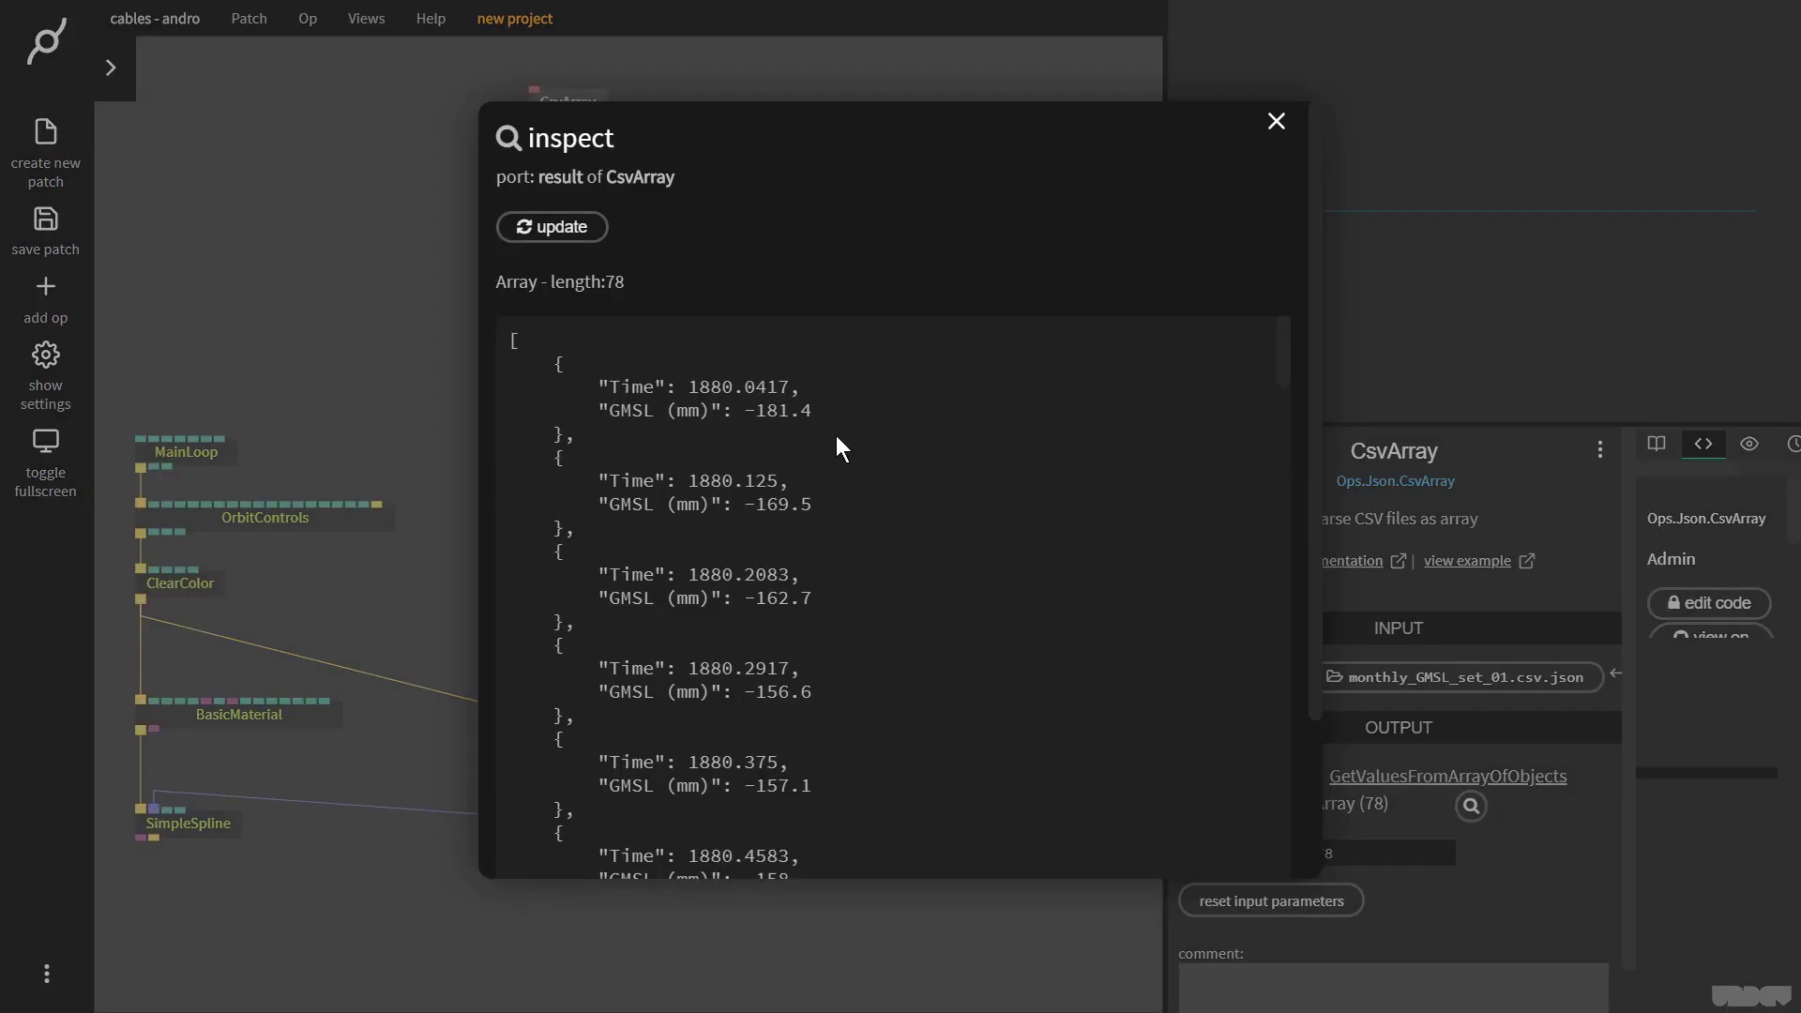
- Set GetValuesFromArrayOfObjects' Key to GMSL (mm), yielding 78 values starting at -181.4
{"action": "left_click_drag", "start_coordinate": [609, 415], "coordinate": [709, 421]}
{"action": "key", "text": "ctrl+c"}
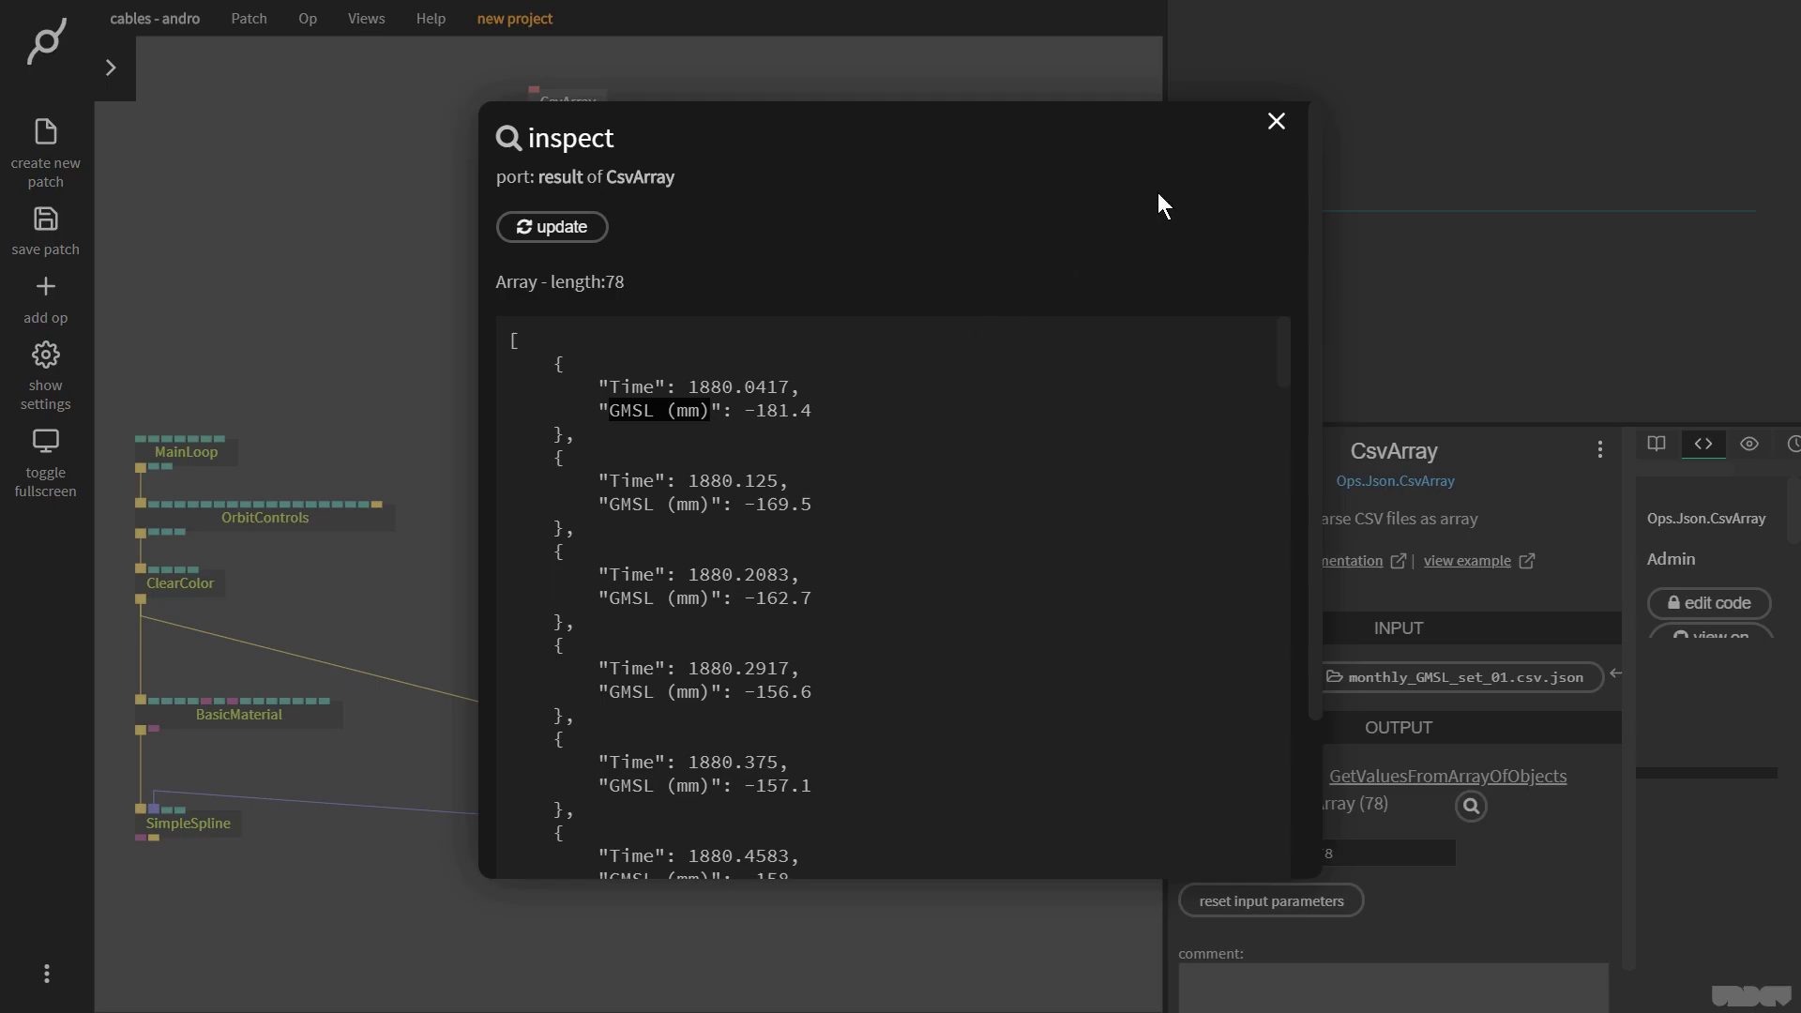
{"action": "left_click", "coordinate": [1277, 122]}
{"action": "left_click", "coordinate": [620, 214]}
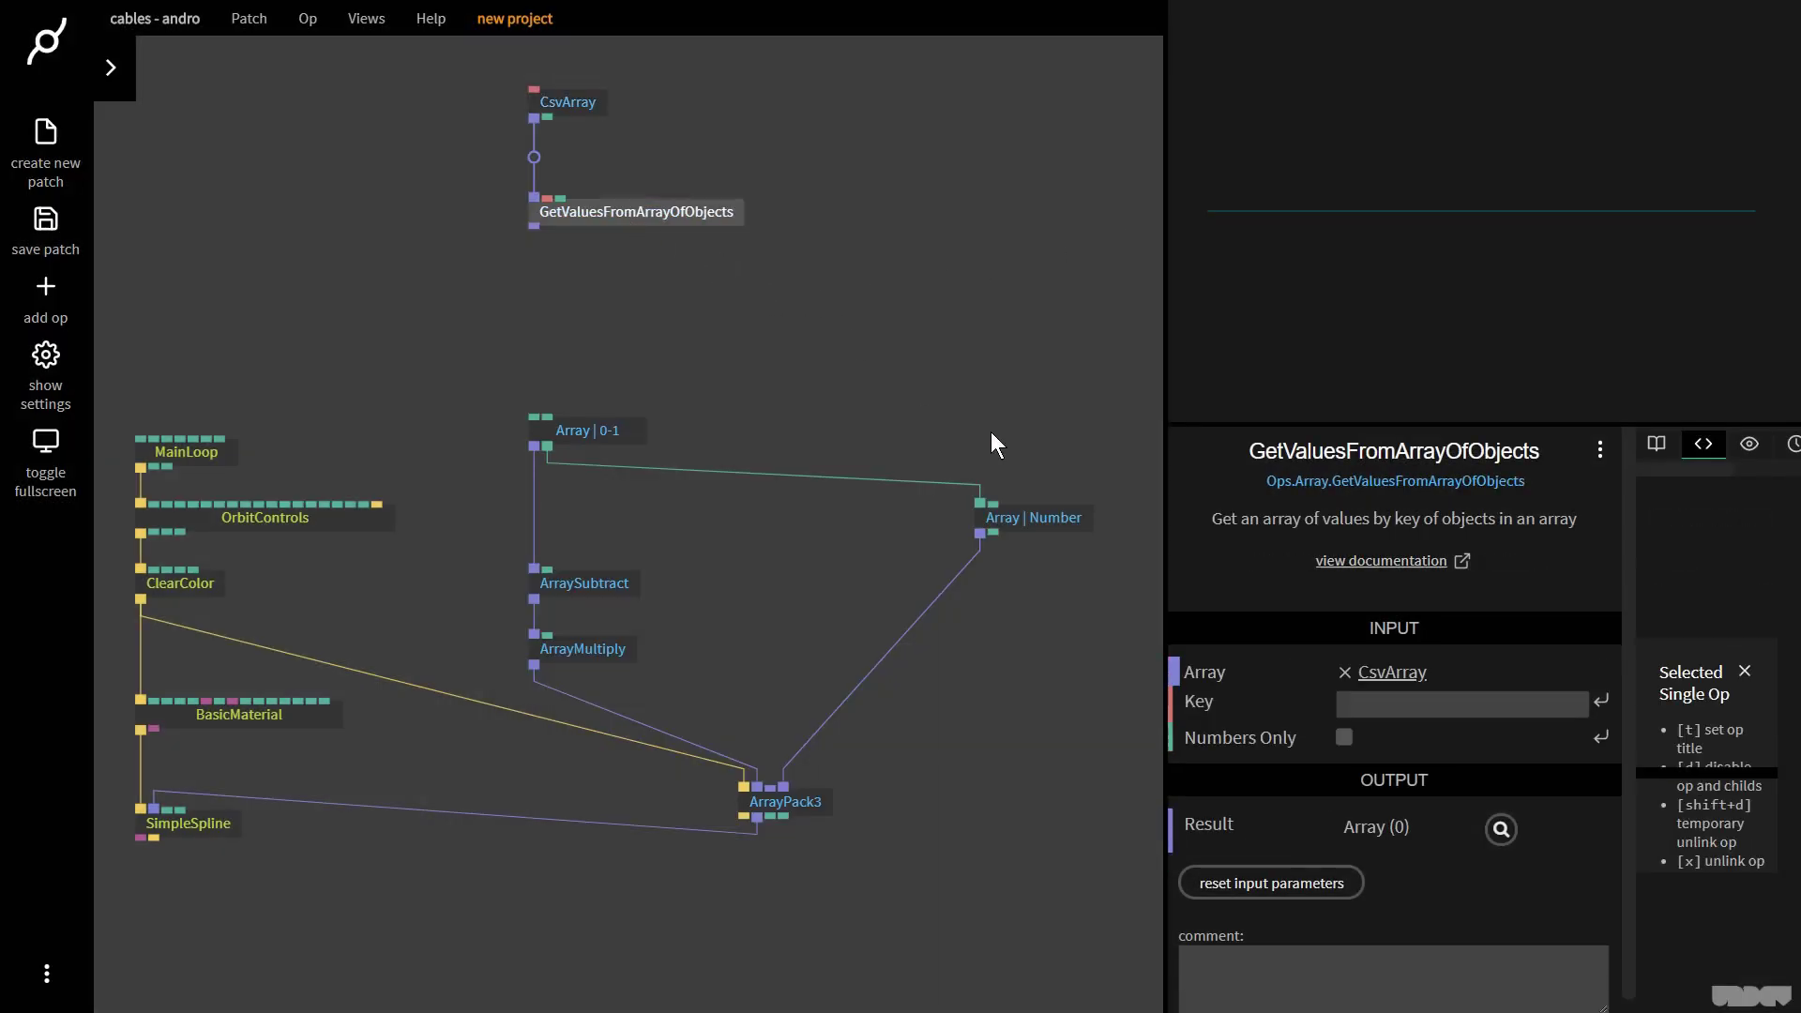
{"action": "left_click", "coordinate": [1445, 704]}
{"action": "key", "text": "ctrl+v"}
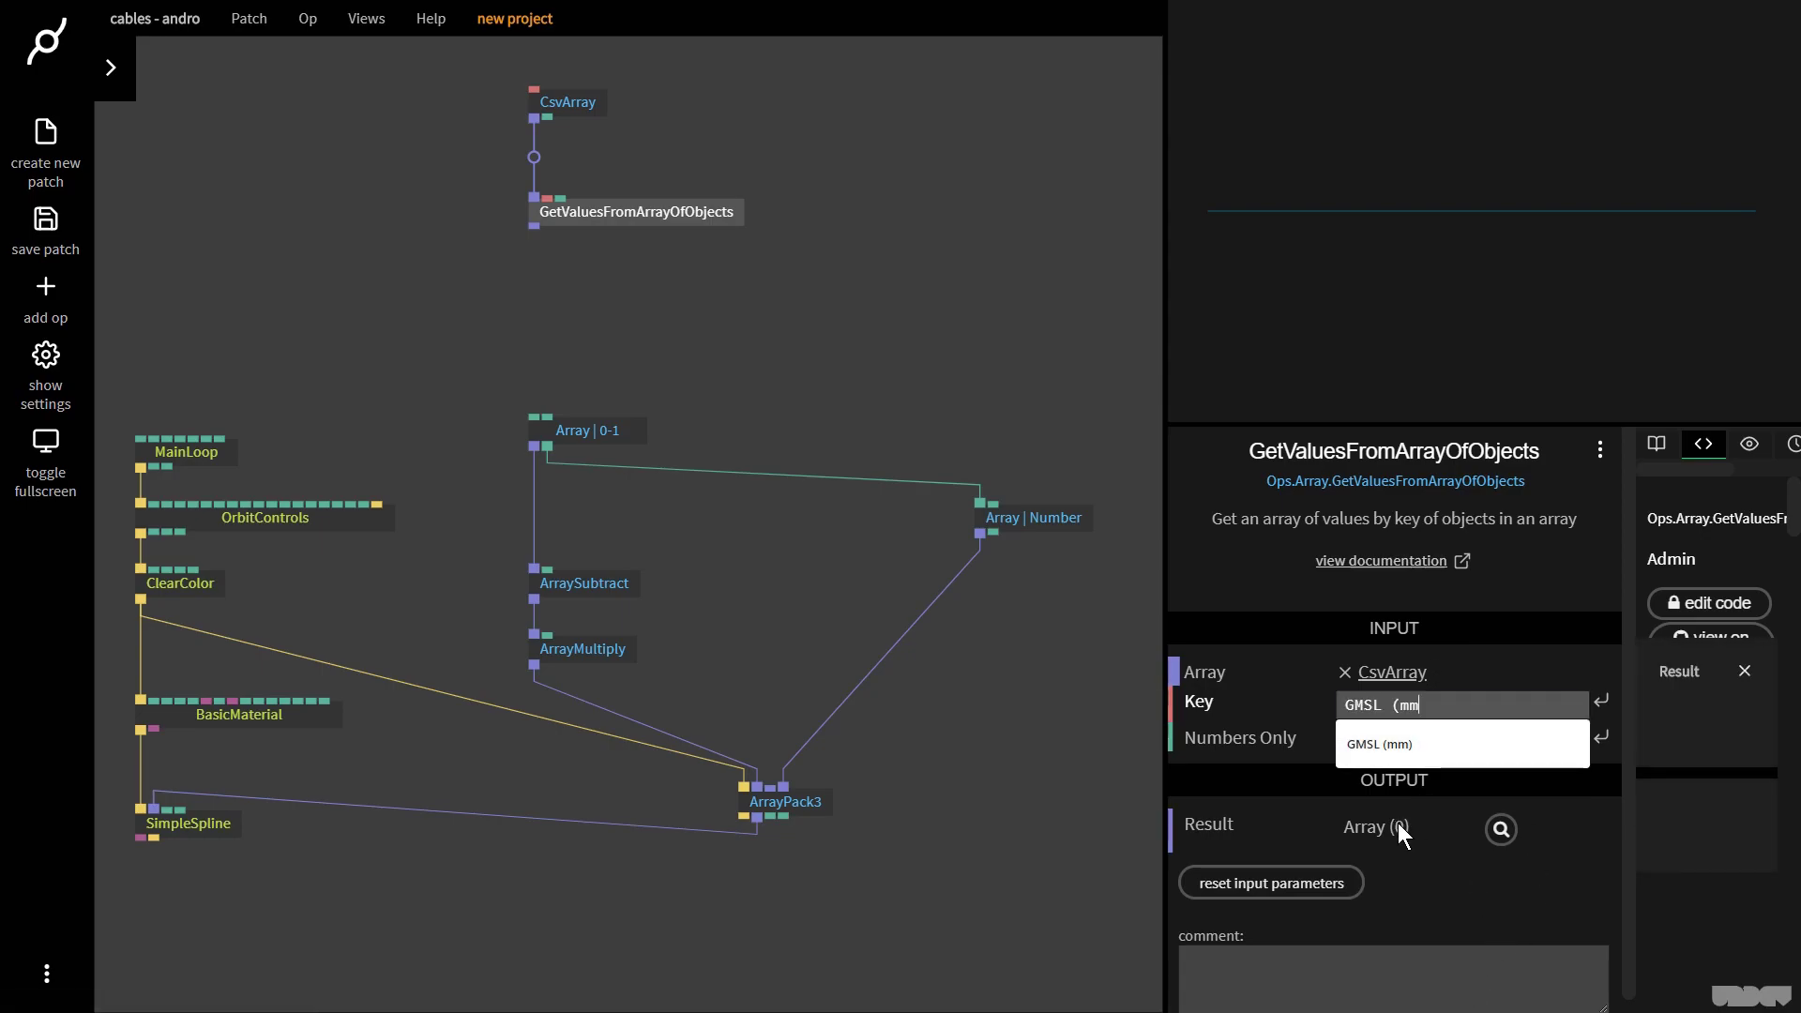
{"action": "left_click", "coordinate": [1411, 745]}
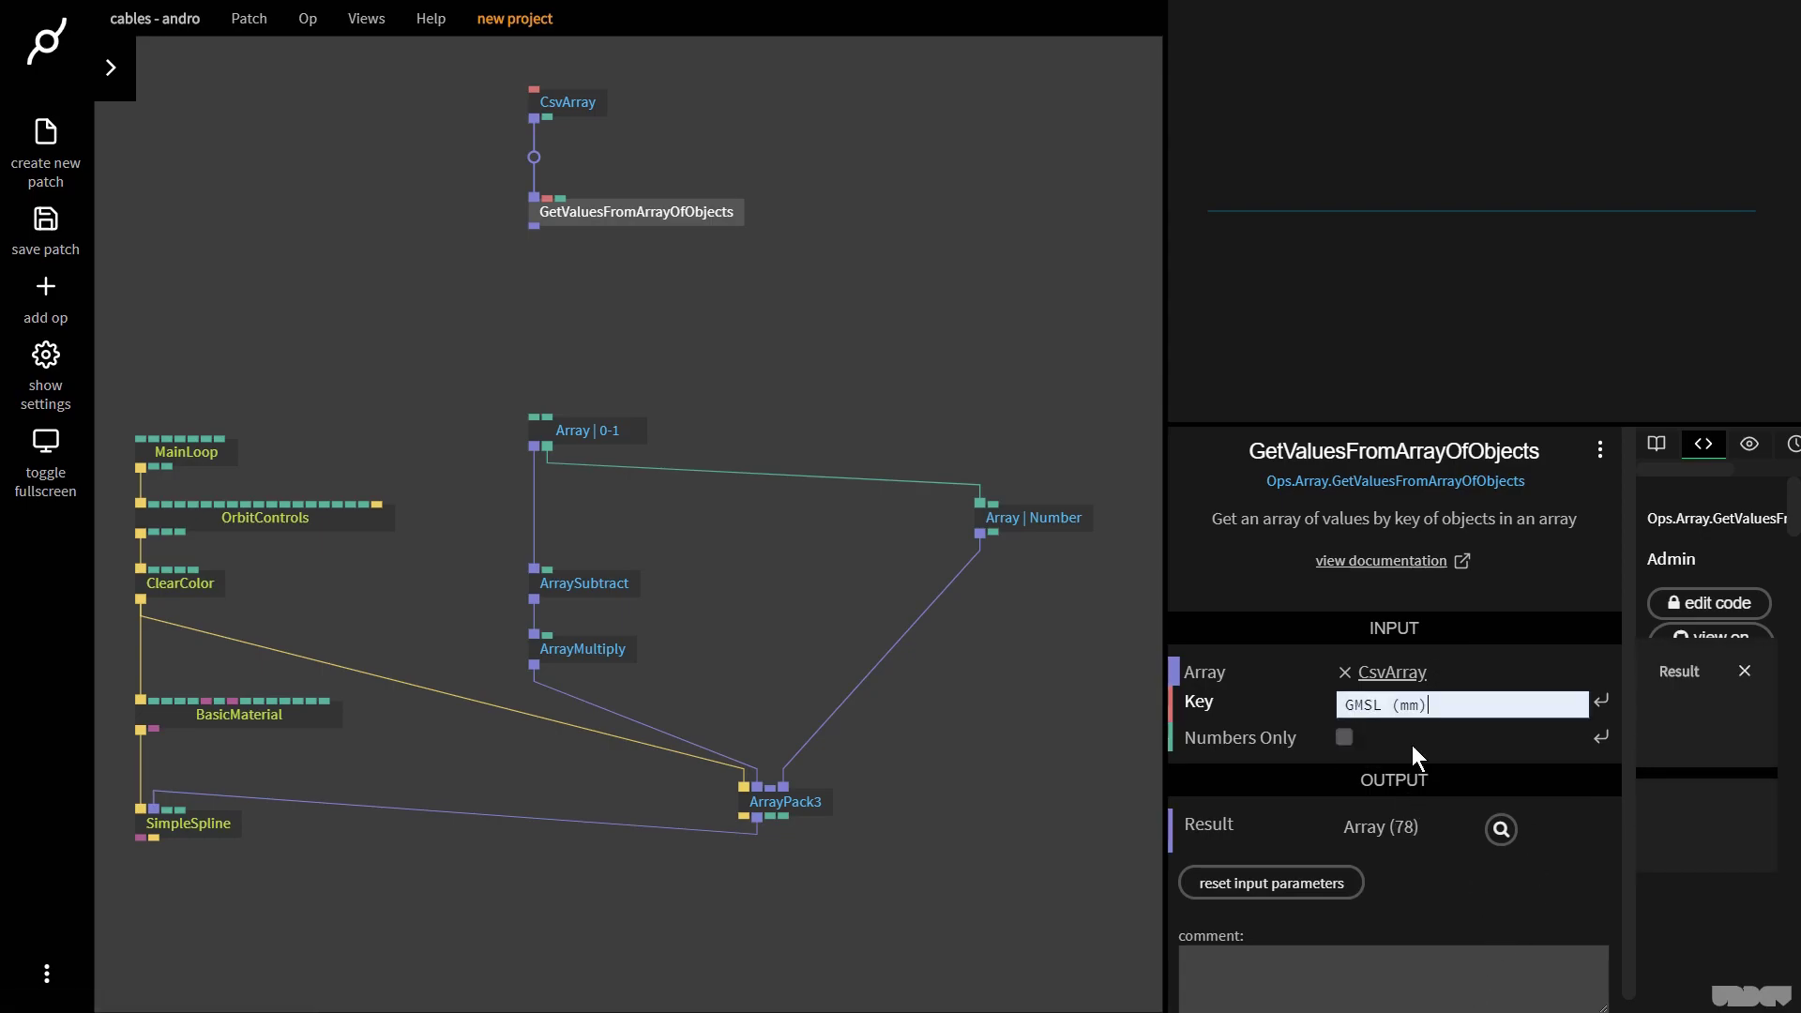
{"action": "left_click", "coordinate": [1501, 830]}
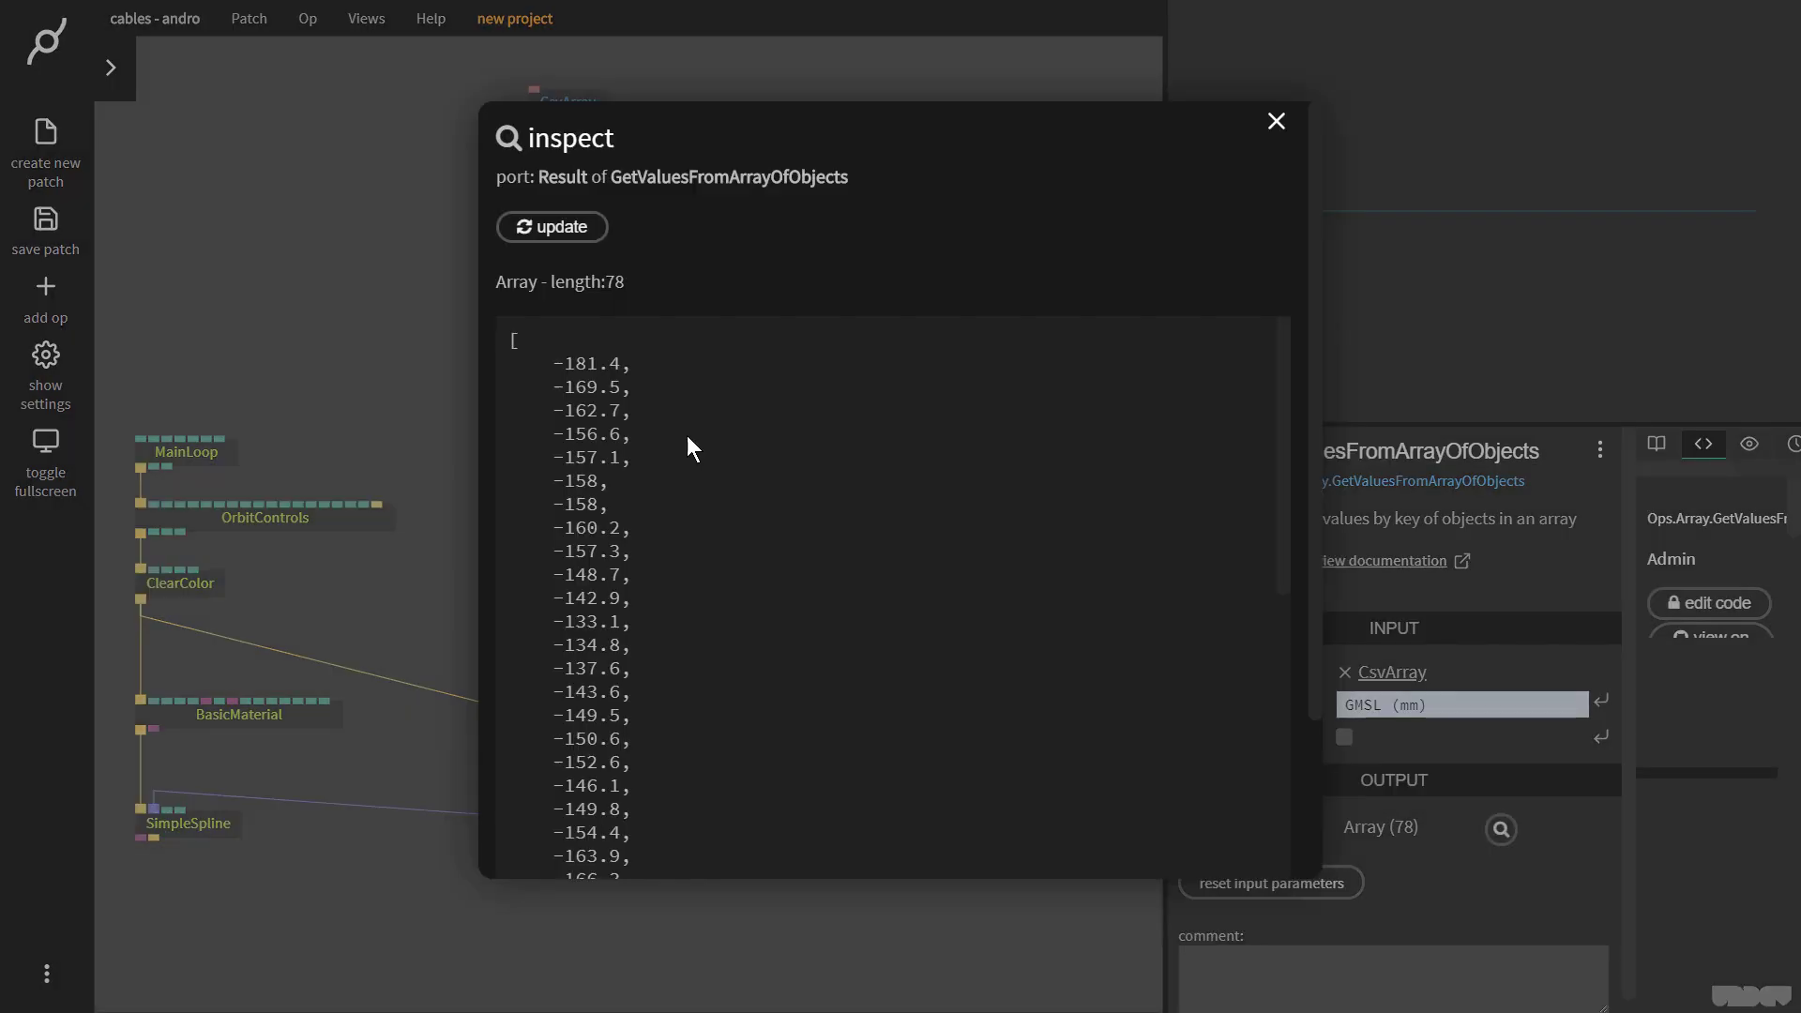
{"action": "scroll", "coordinate": [686, 435], "scroll_direction": "down", "scroll_amount": 10}
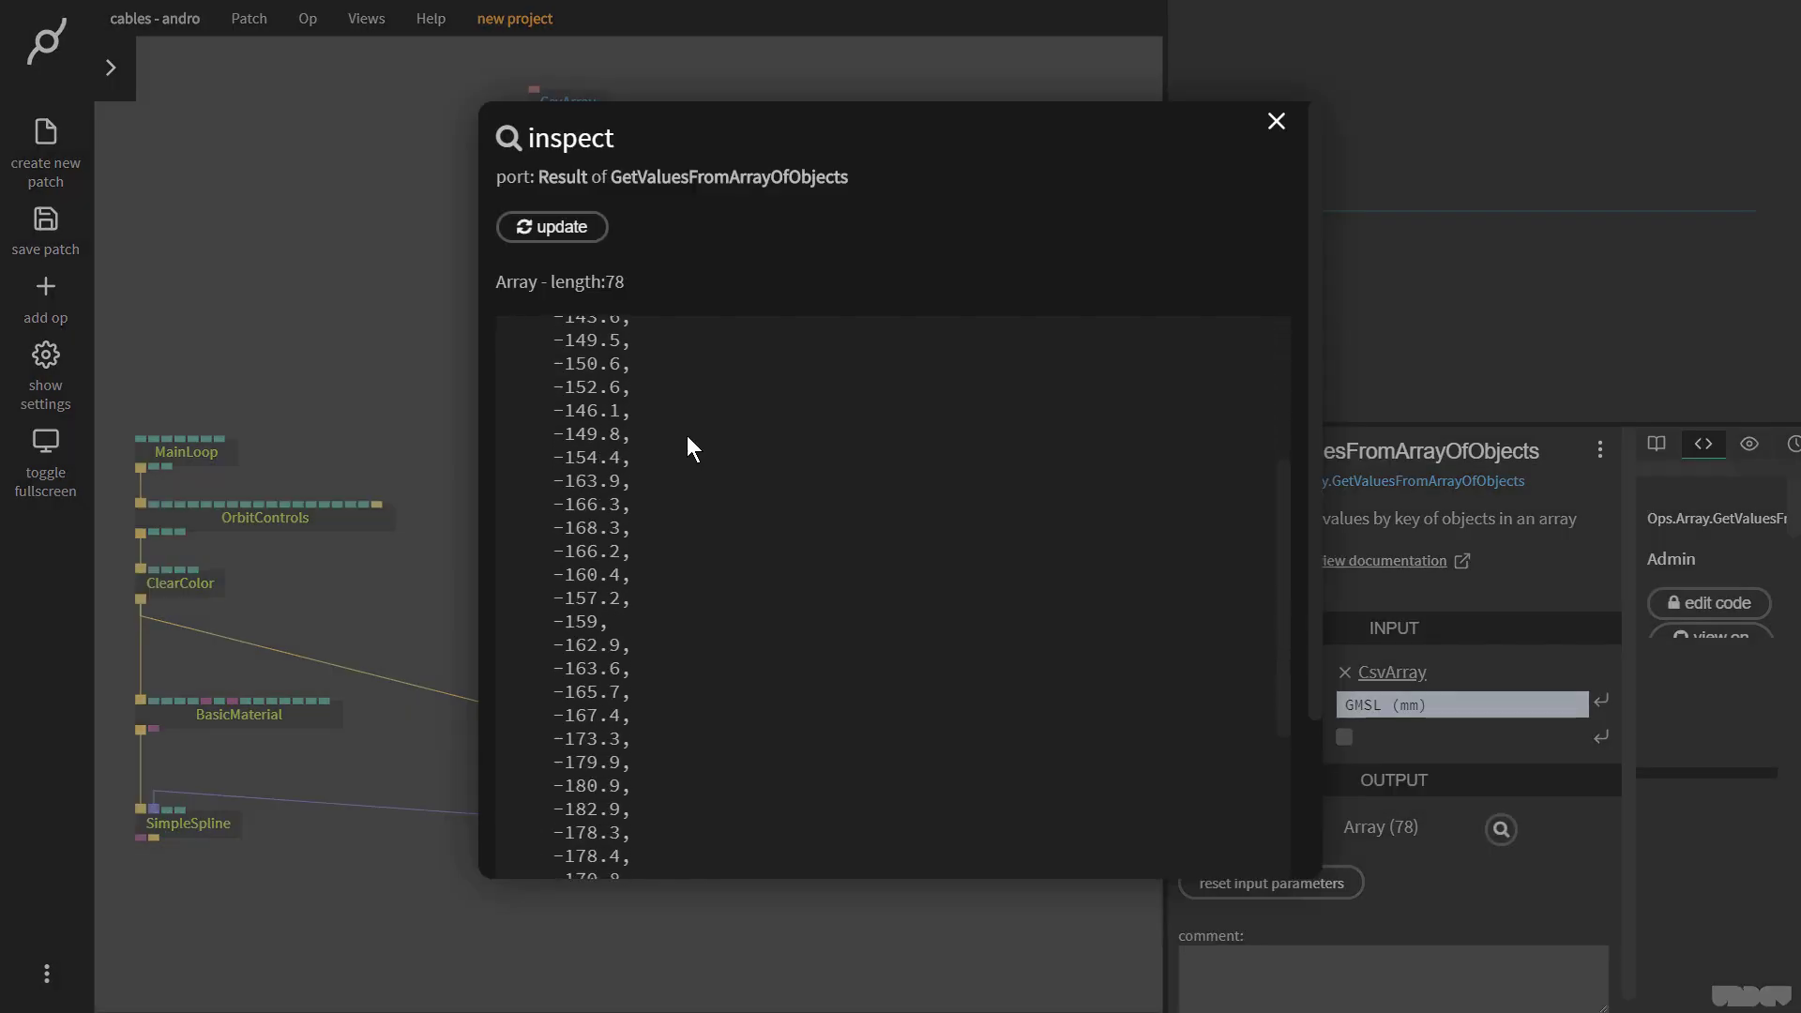
{"action": "left_click", "coordinate": [1277, 122]}
{"action": "left_click", "coordinate": [947, 329]}
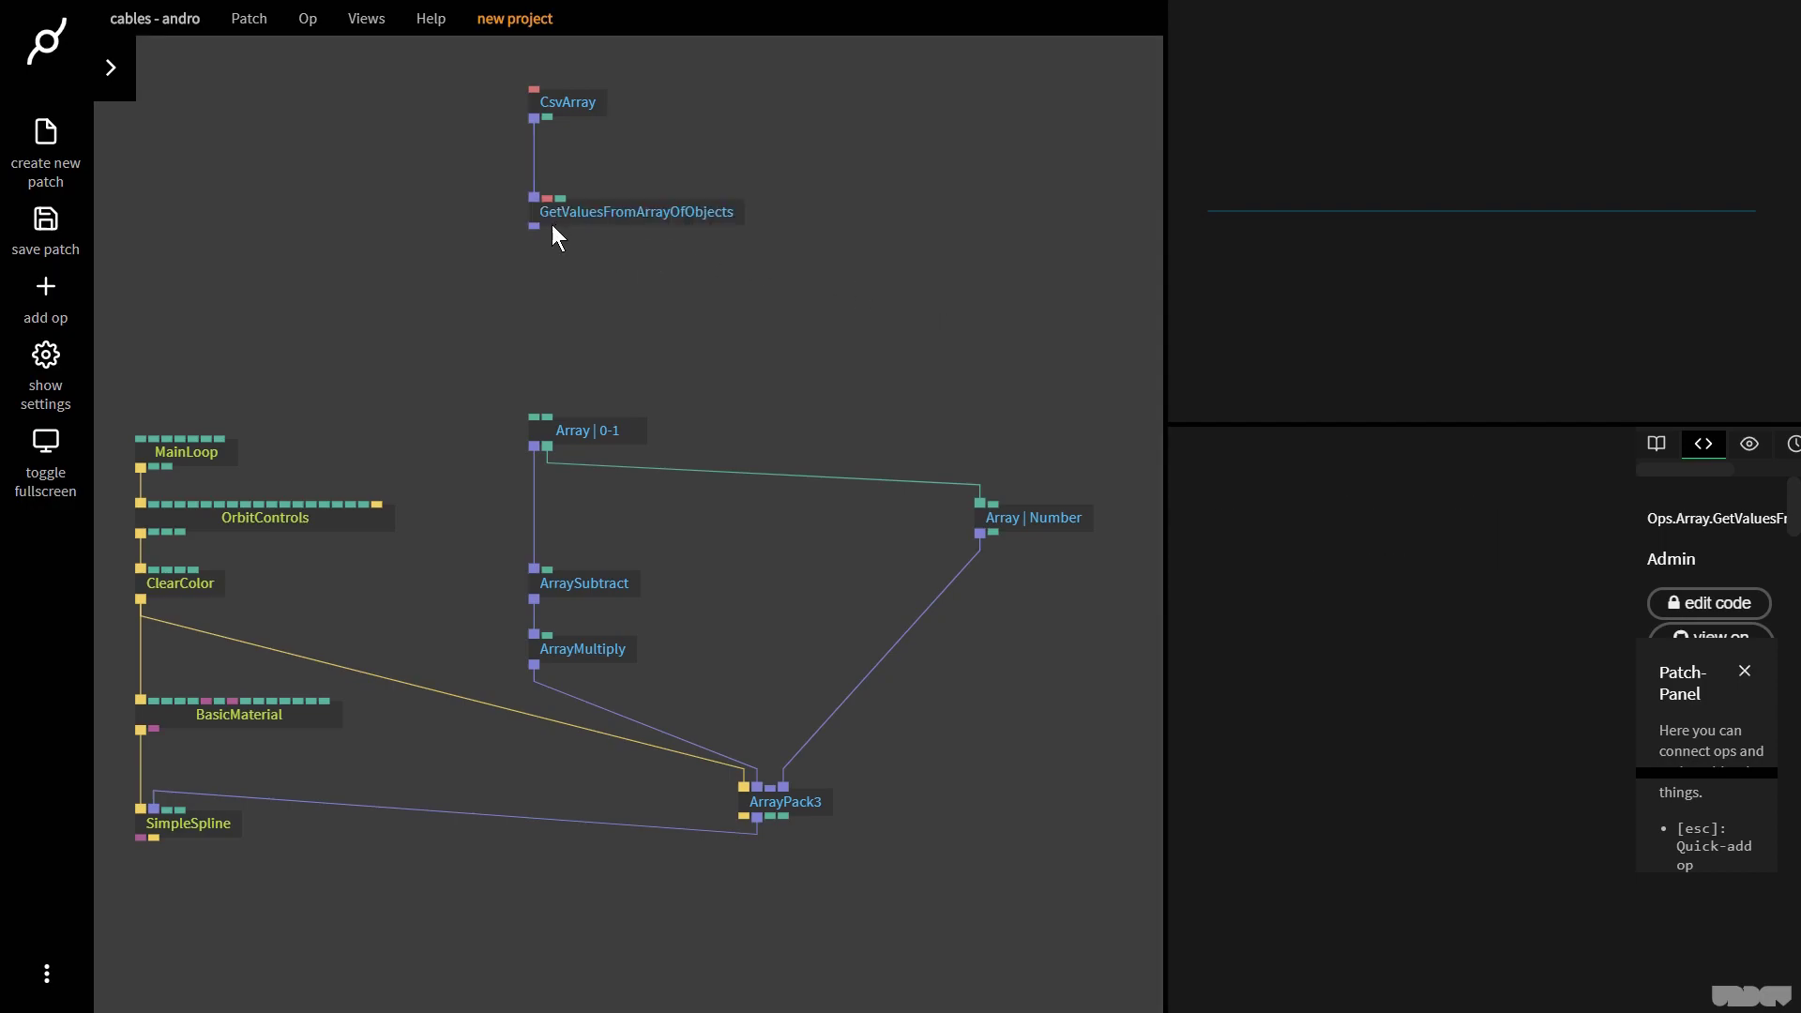
- Connect the extracted GMSL values into ArrayPack3
{"action": "left_click_drag", "start_coordinate": [533, 226], "coordinate": [767, 790]}
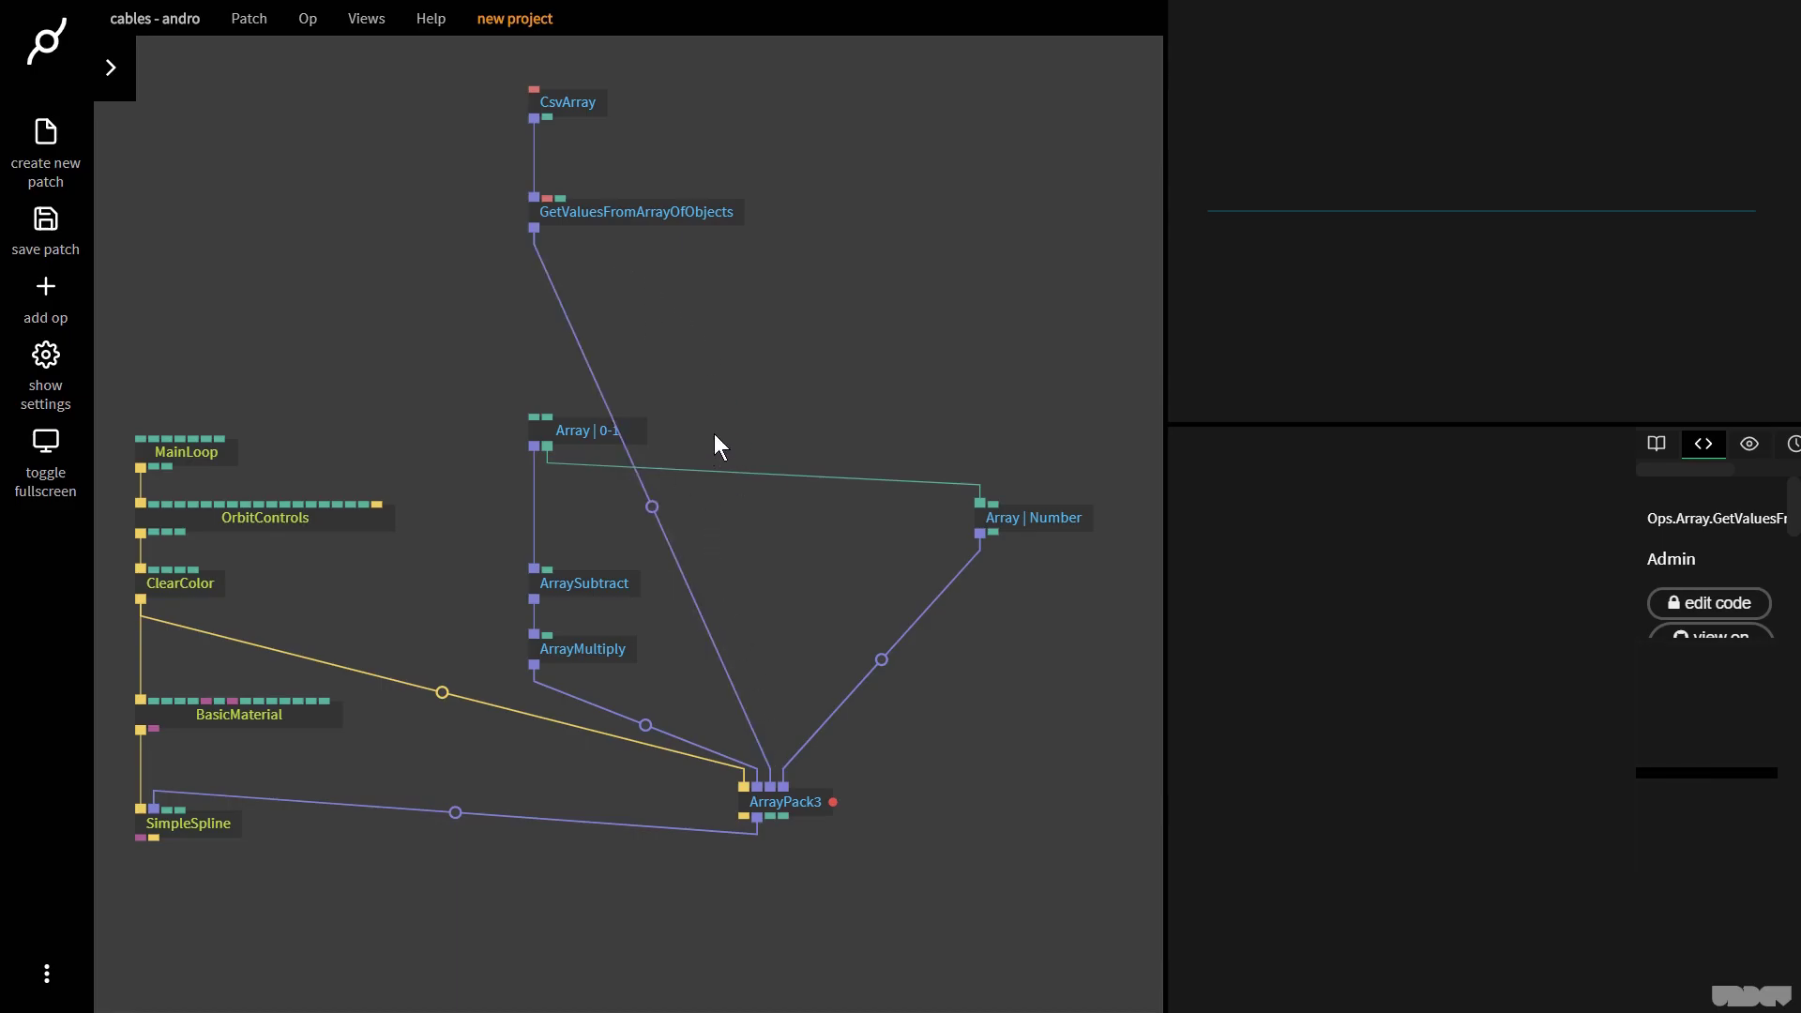
{"action": "left_click", "coordinate": [616, 216]}
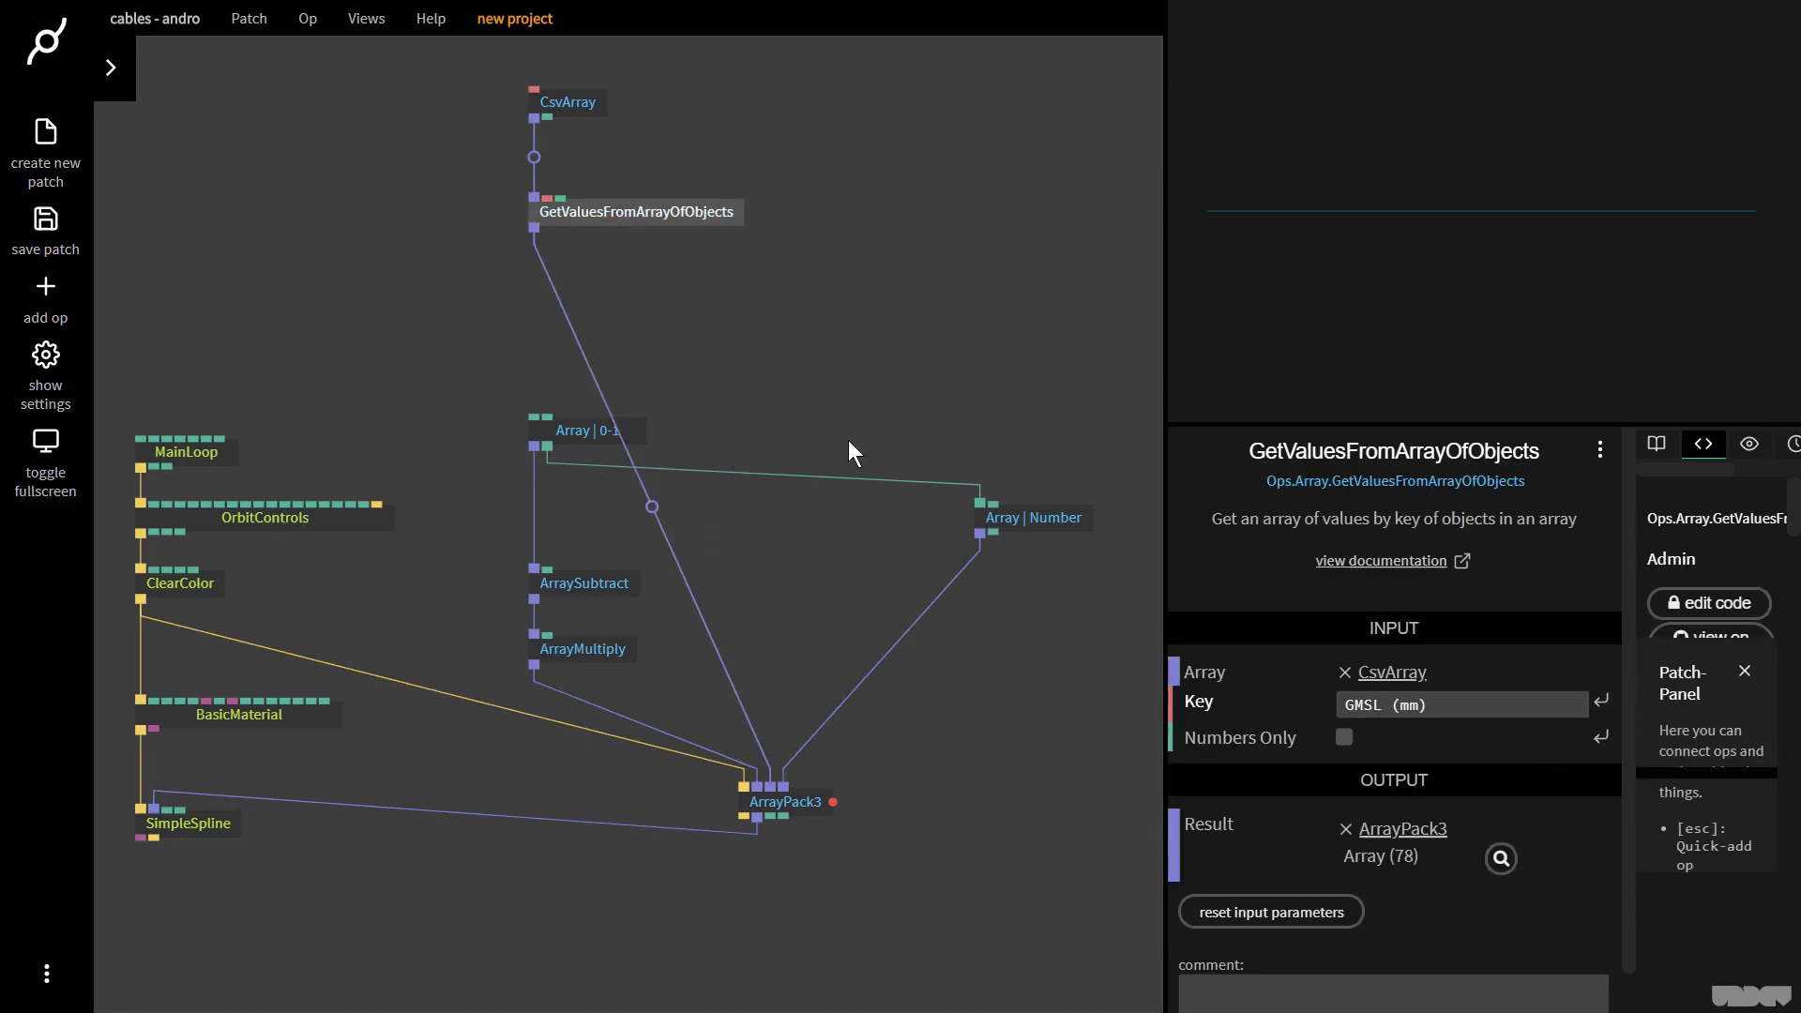
{"action": "left_click", "coordinate": [577, 433]}
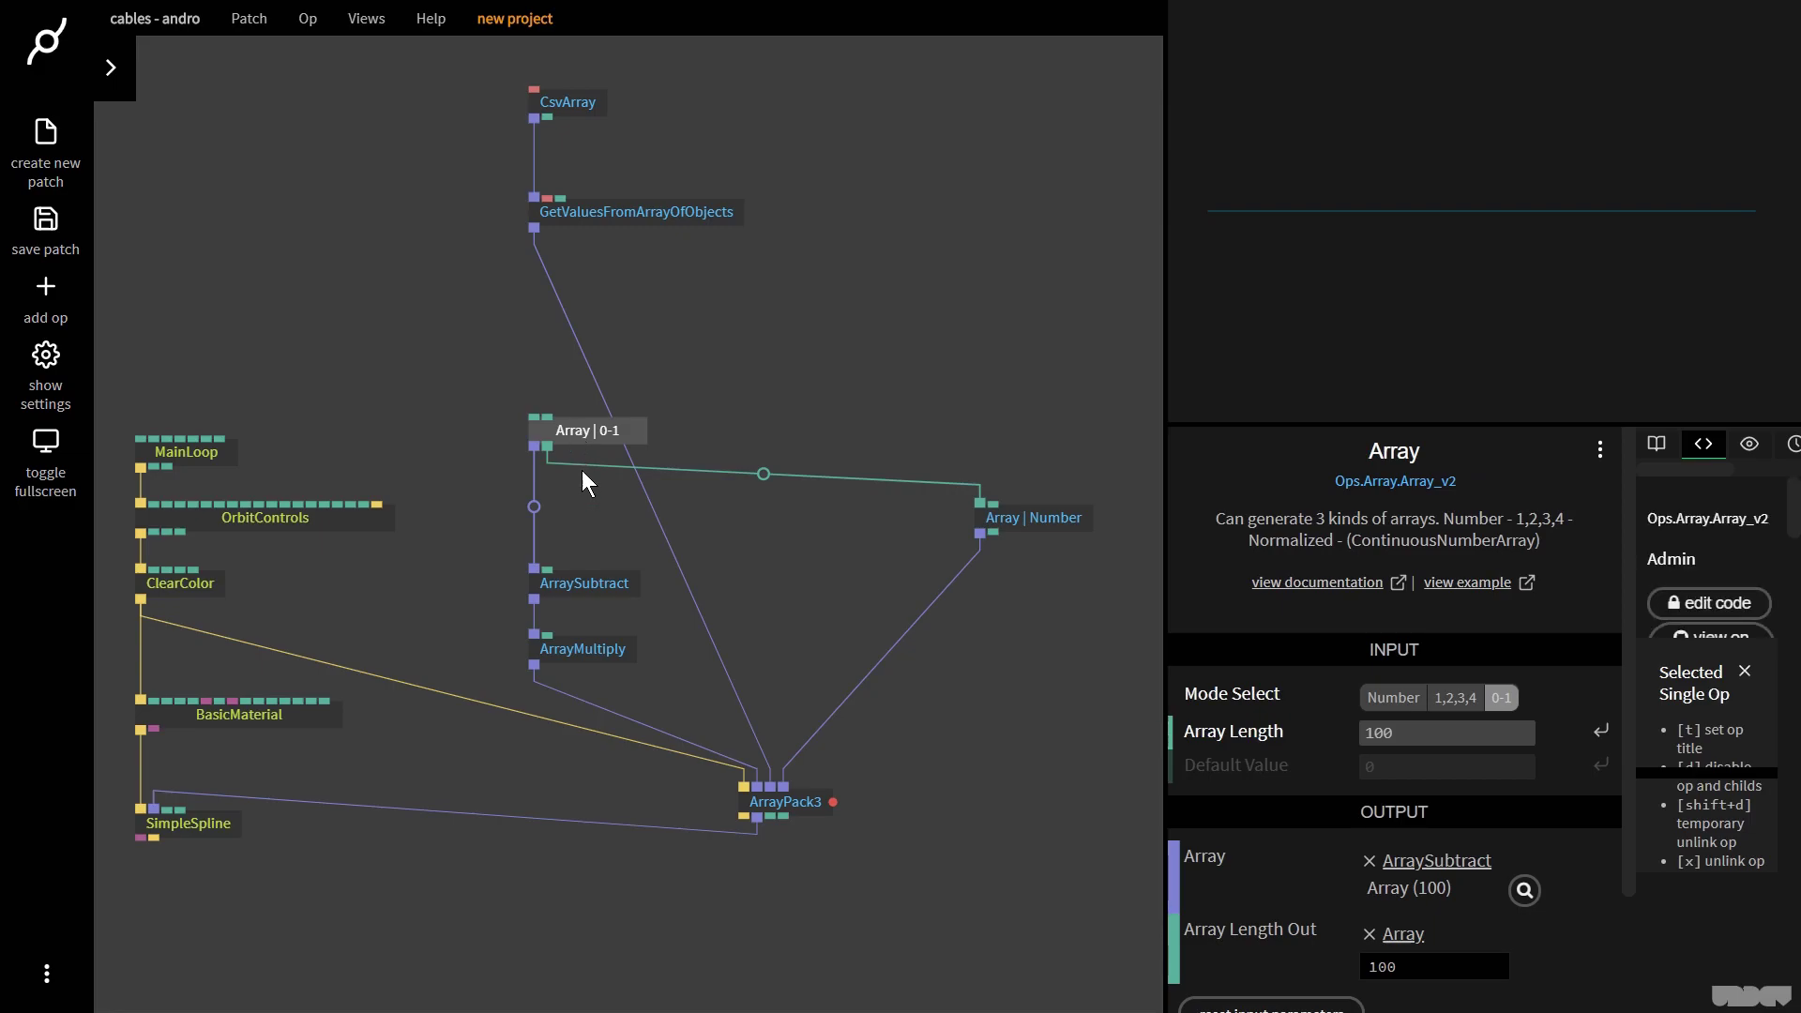
- Add an ArrayLength op on the values and wire its Length to Array | 0-1's Array Length
{"action": "left_click_drag", "start_coordinate": [535, 228], "coordinate": [430, 262]}
{"action": "type", "text": "a"}
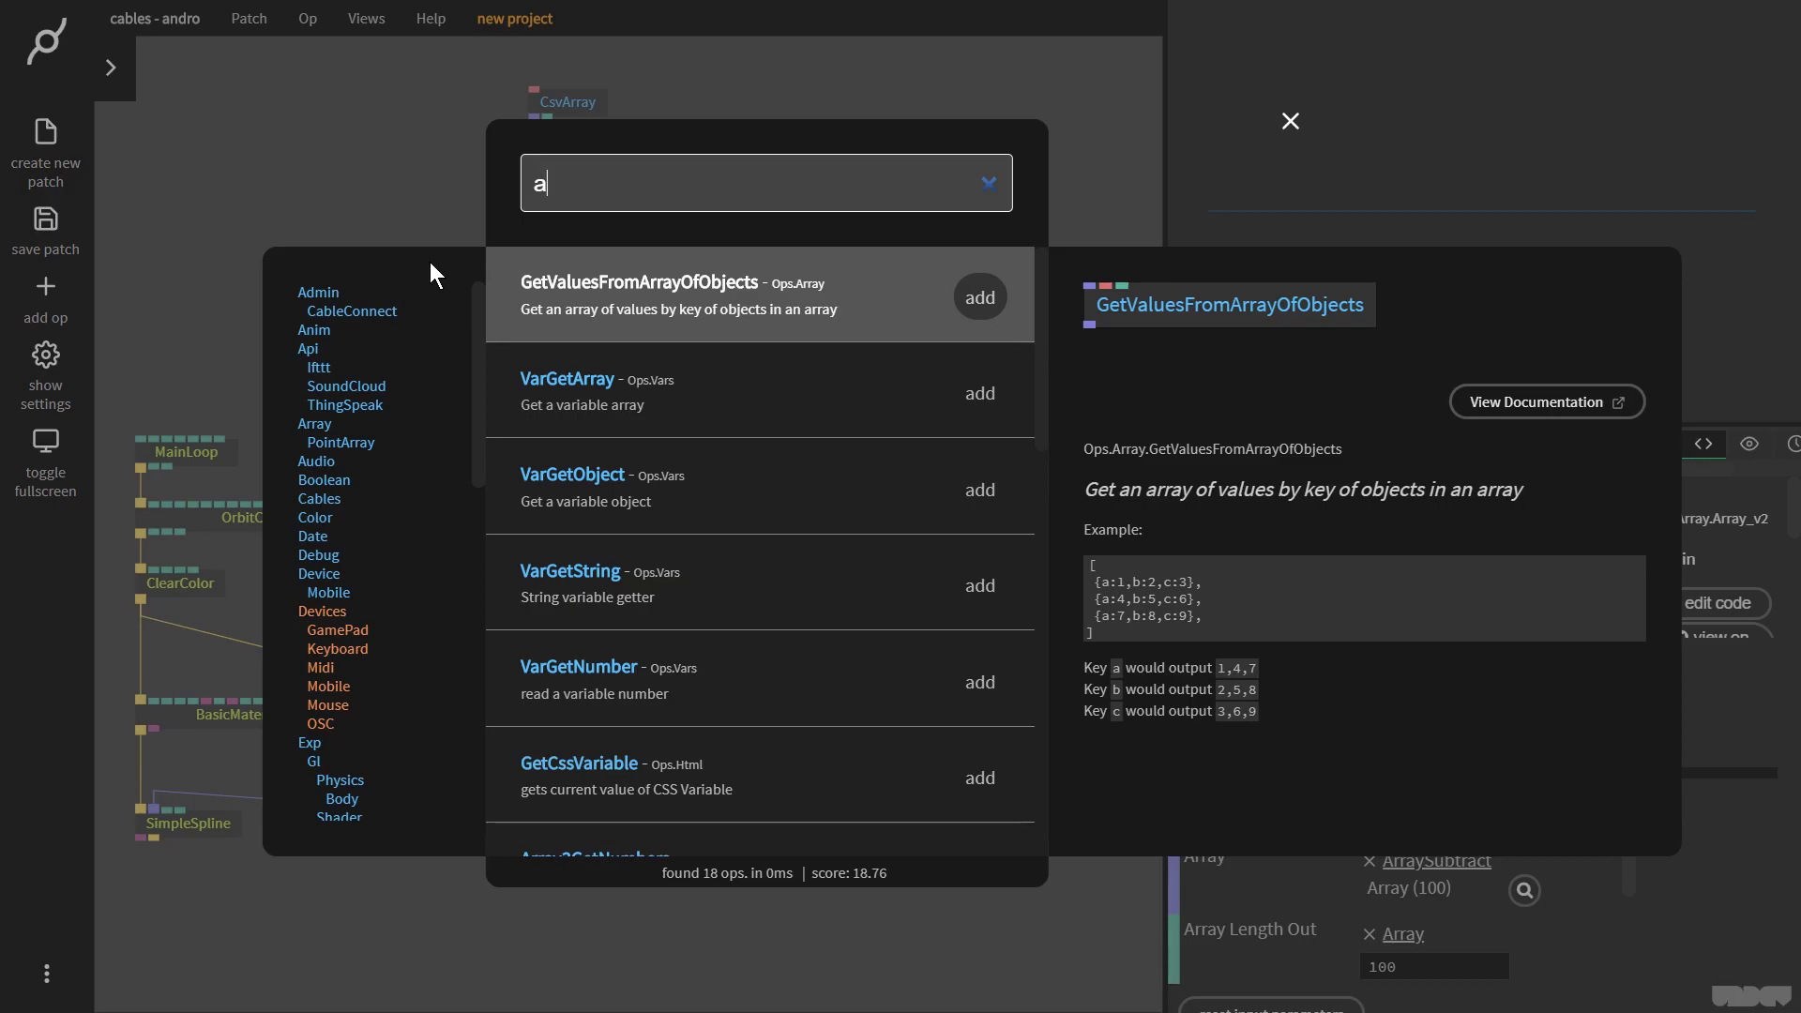
{"action": "type", "text": "rraylength"}
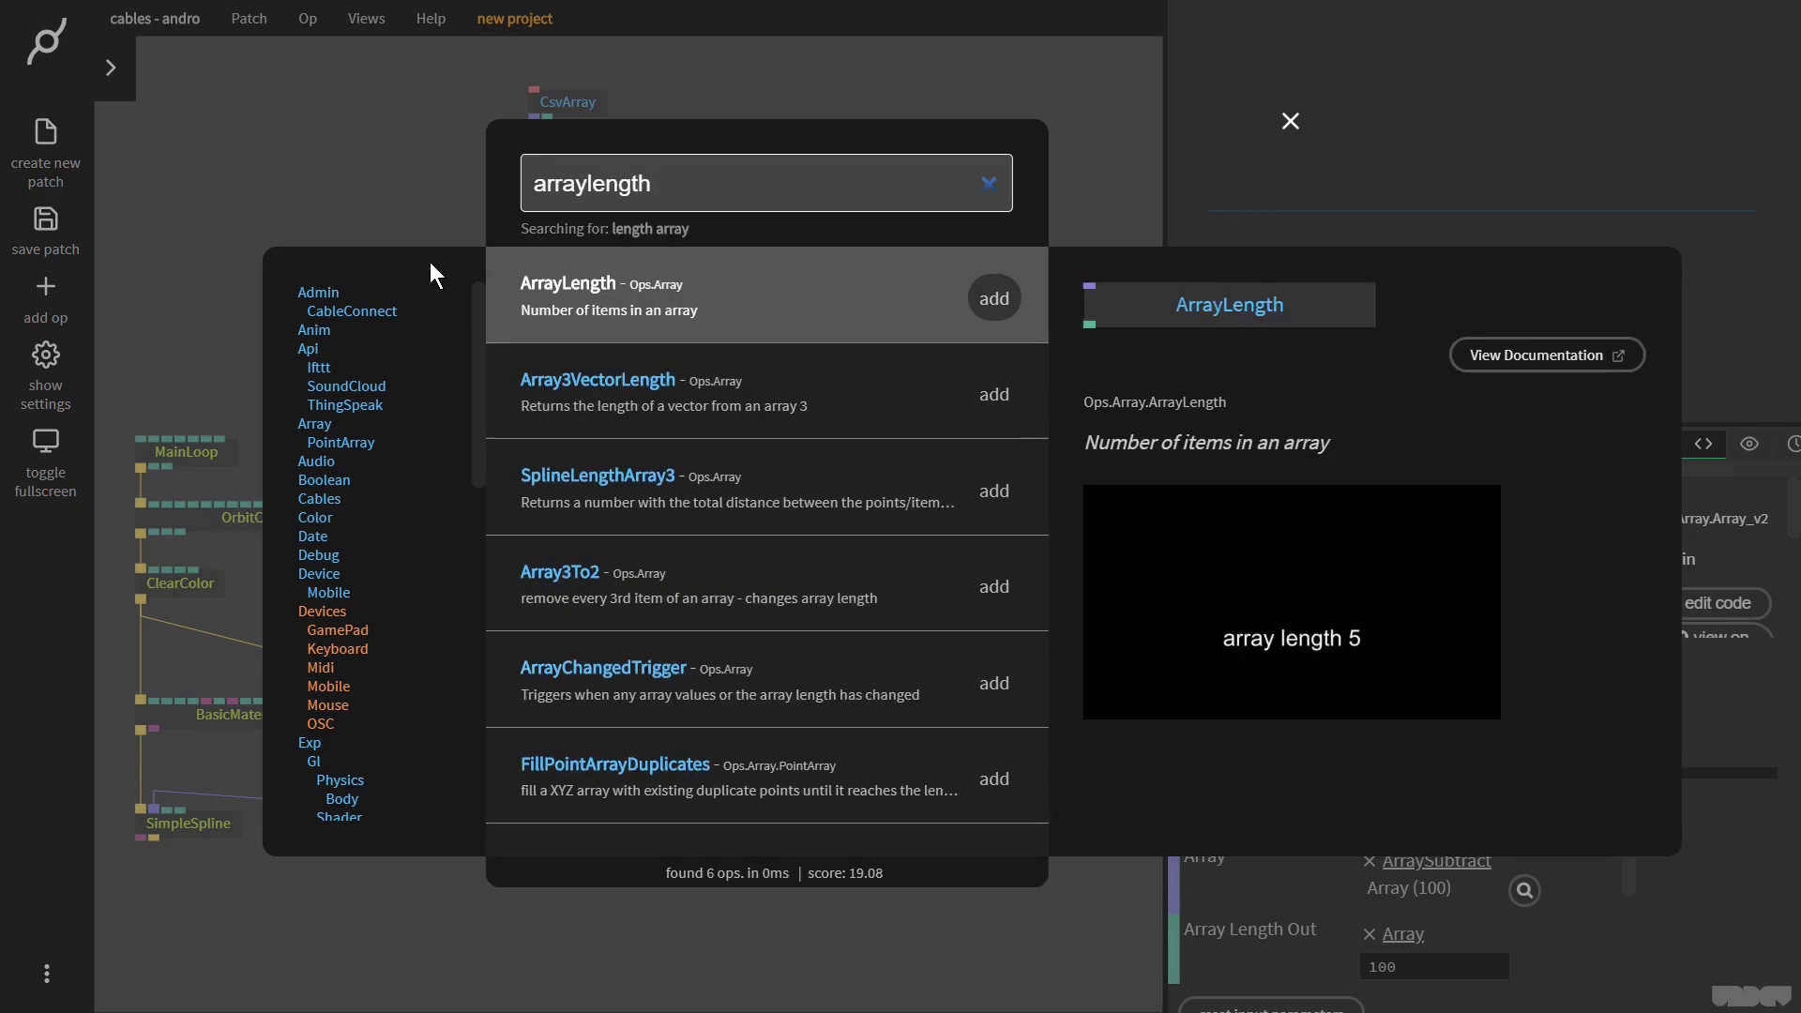
{"action": "key", "text": "Return"}
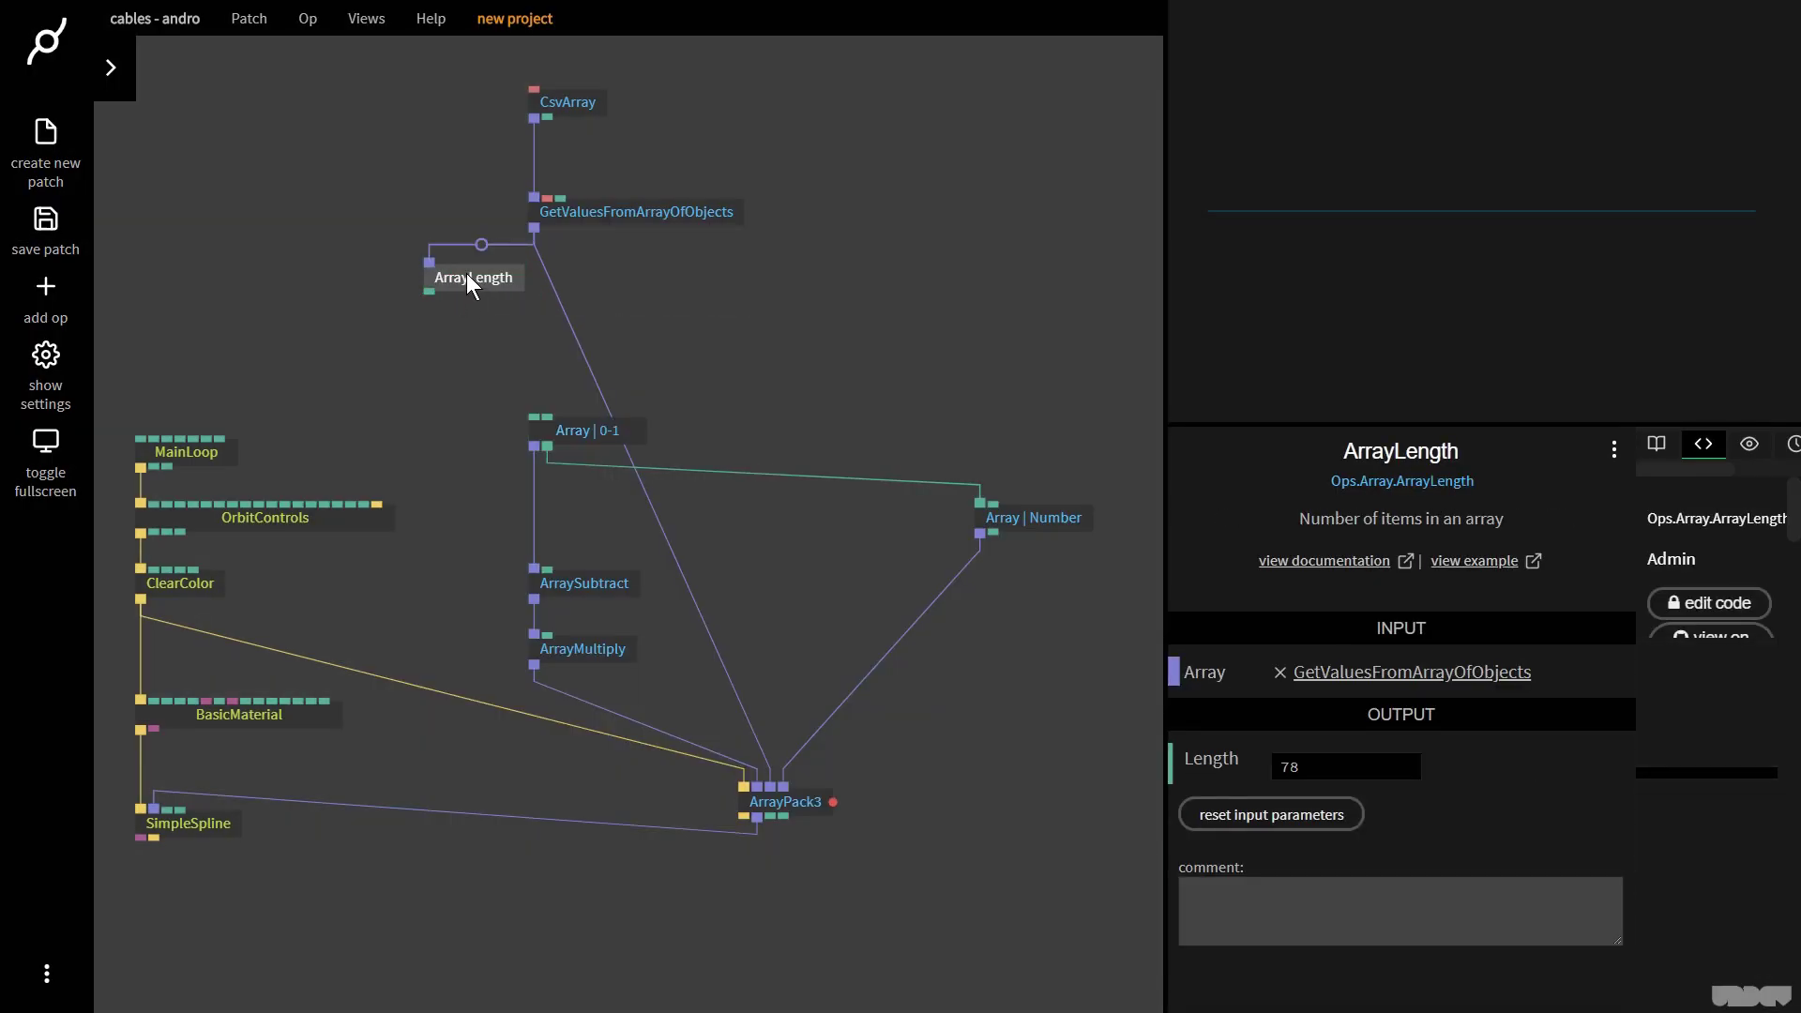
{"action": "left_click_drag", "start_coordinate": [431, 289], "coordinate": [532, 418]}
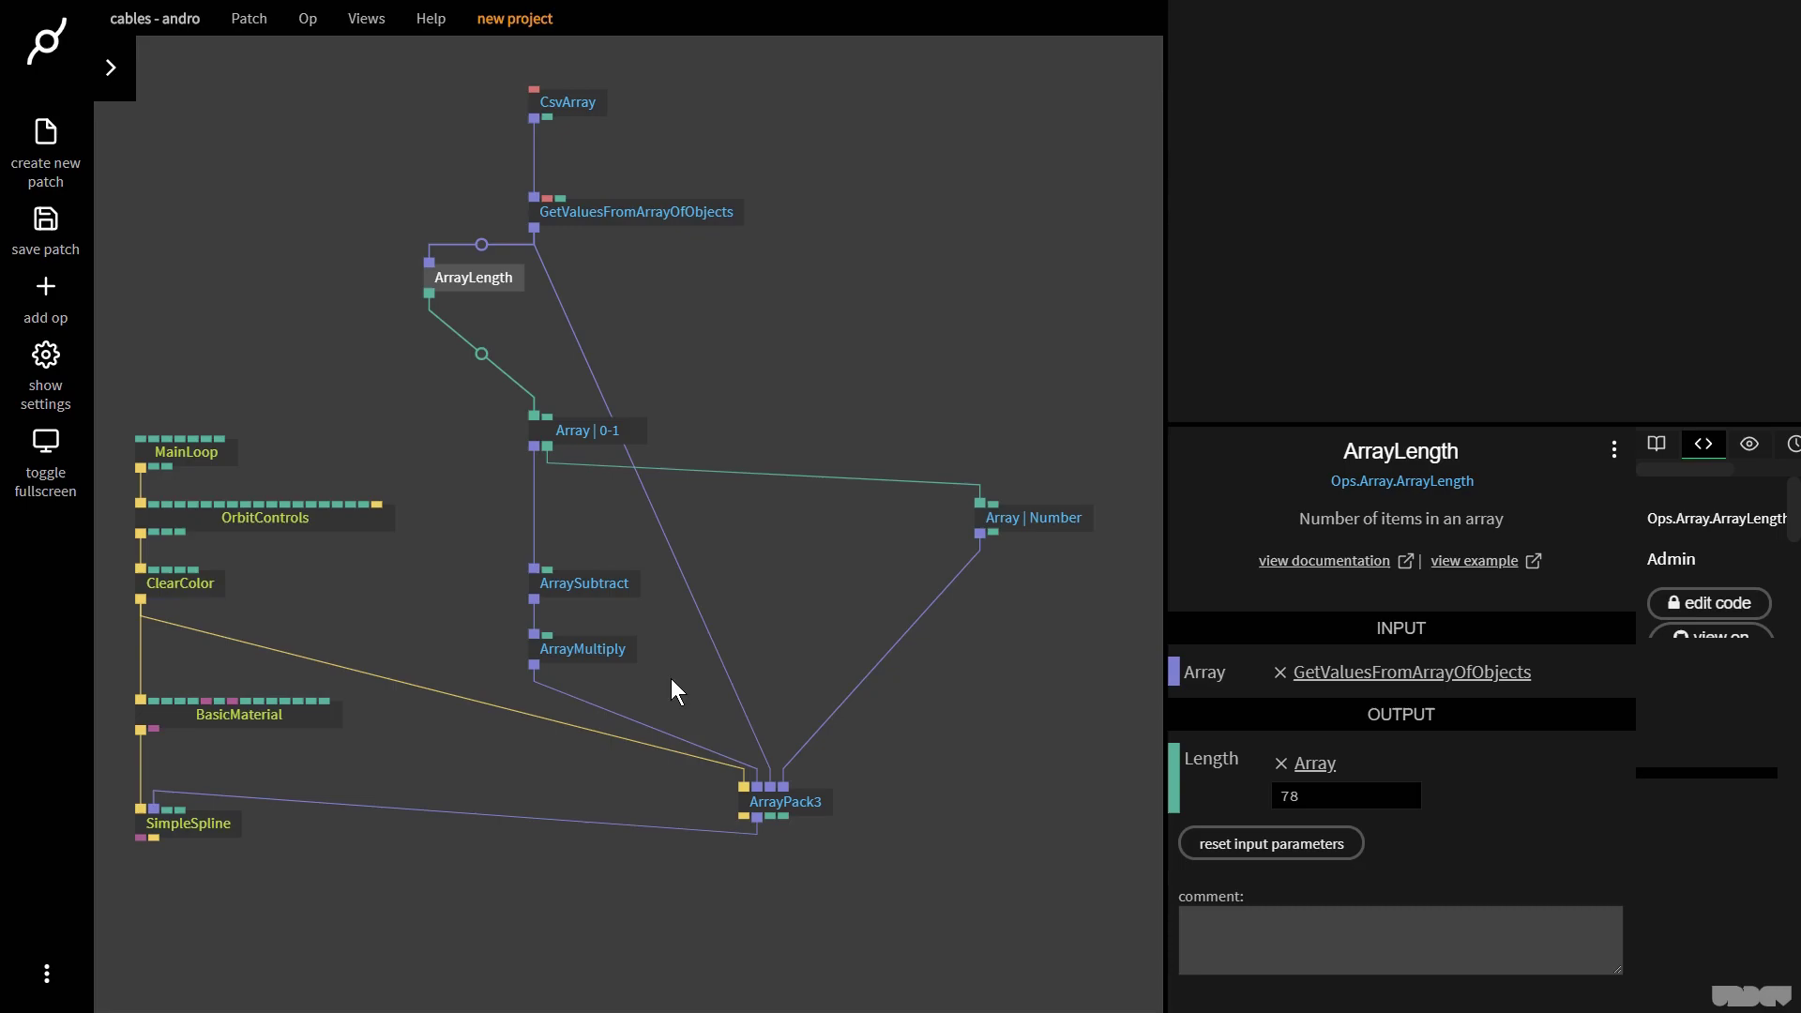
{"action": "left_click", "coordinate": [808, 796]}
{"action": "left_click_drag", "start_coordinate": [188, 819], "coordinate": [183, 893]}
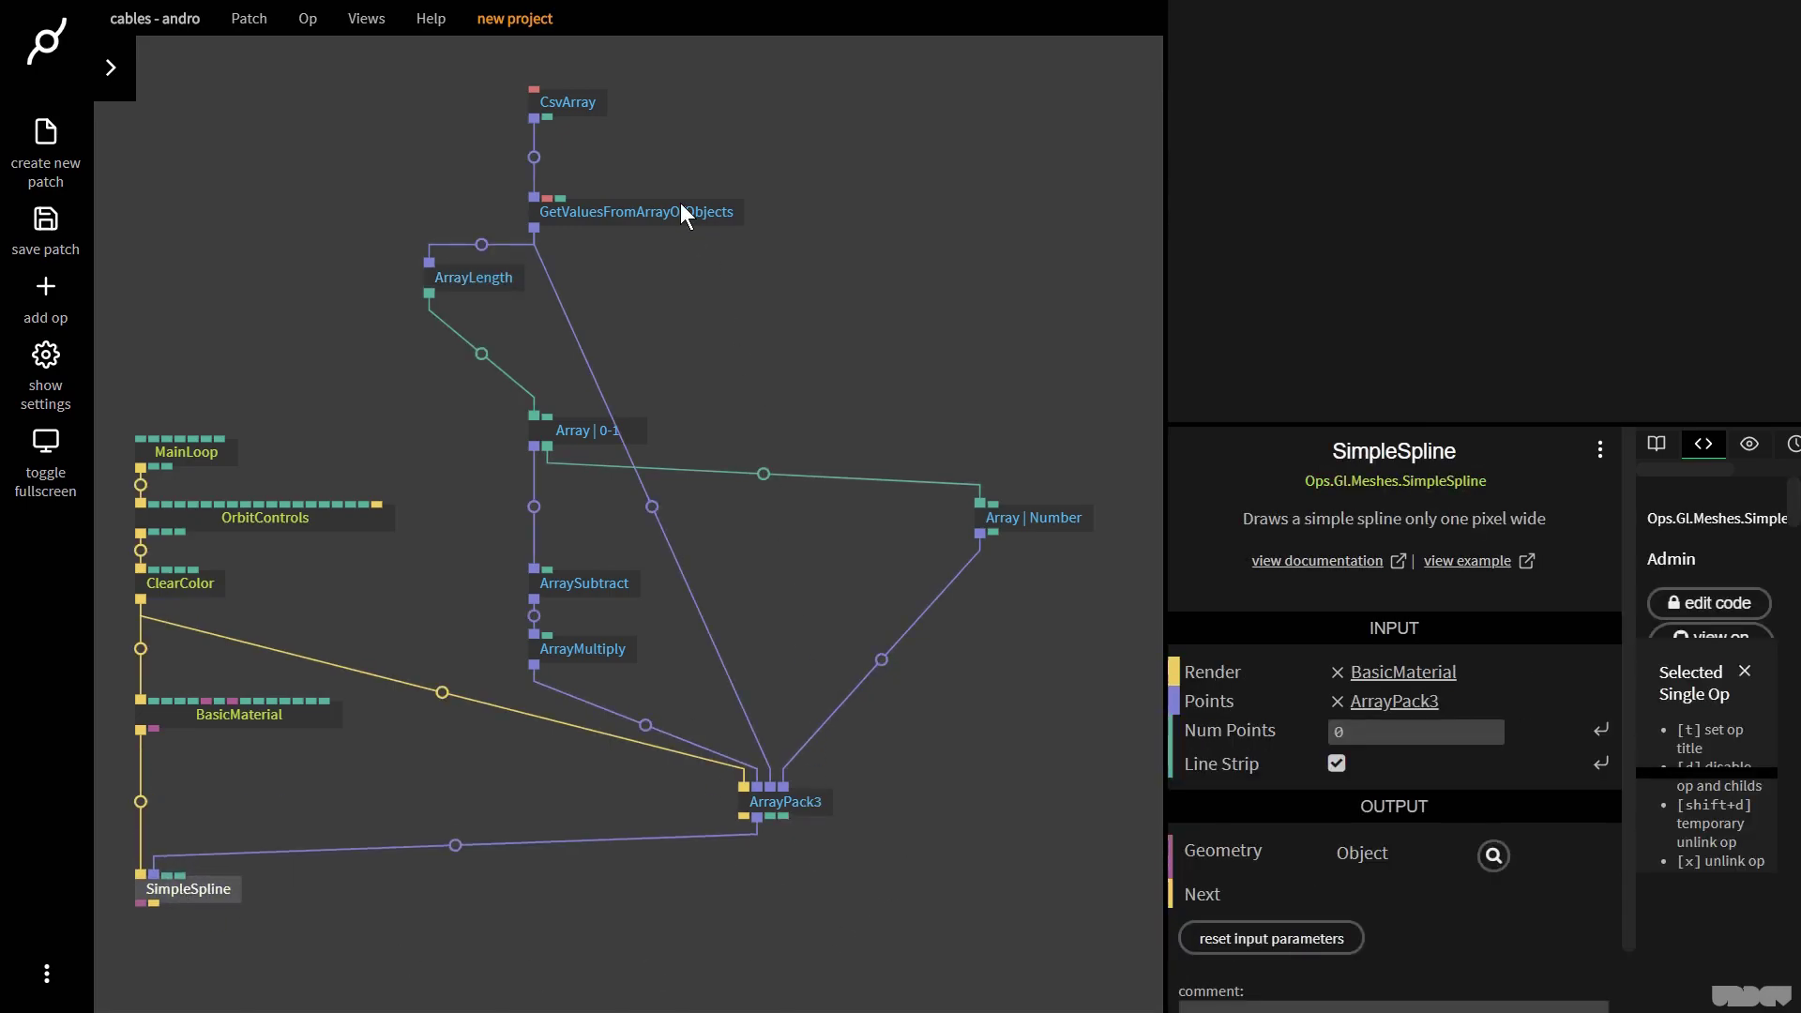
- Insert an ArrayMultiply op into the link between the GMSL values and ArrayPack3
{"action": "left_click", "coordinate": [628, 211]}
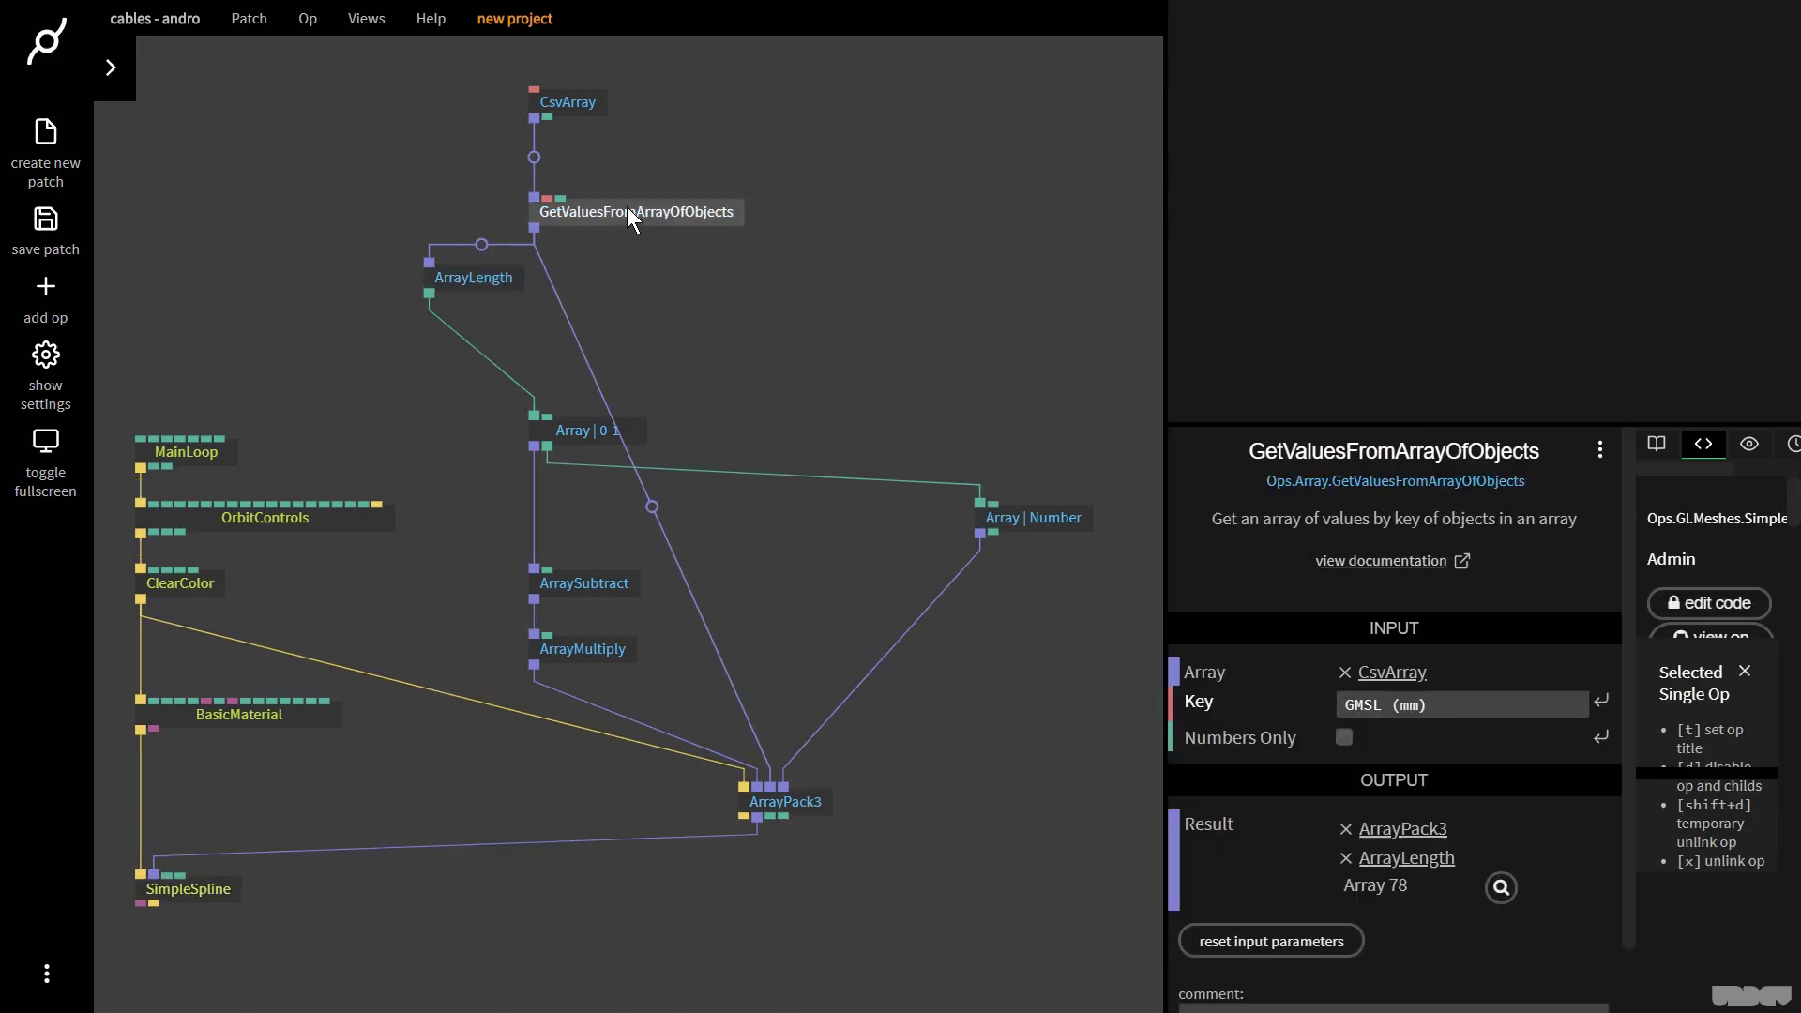
{"action": "left_click", "coordinate": [1497, 880]}
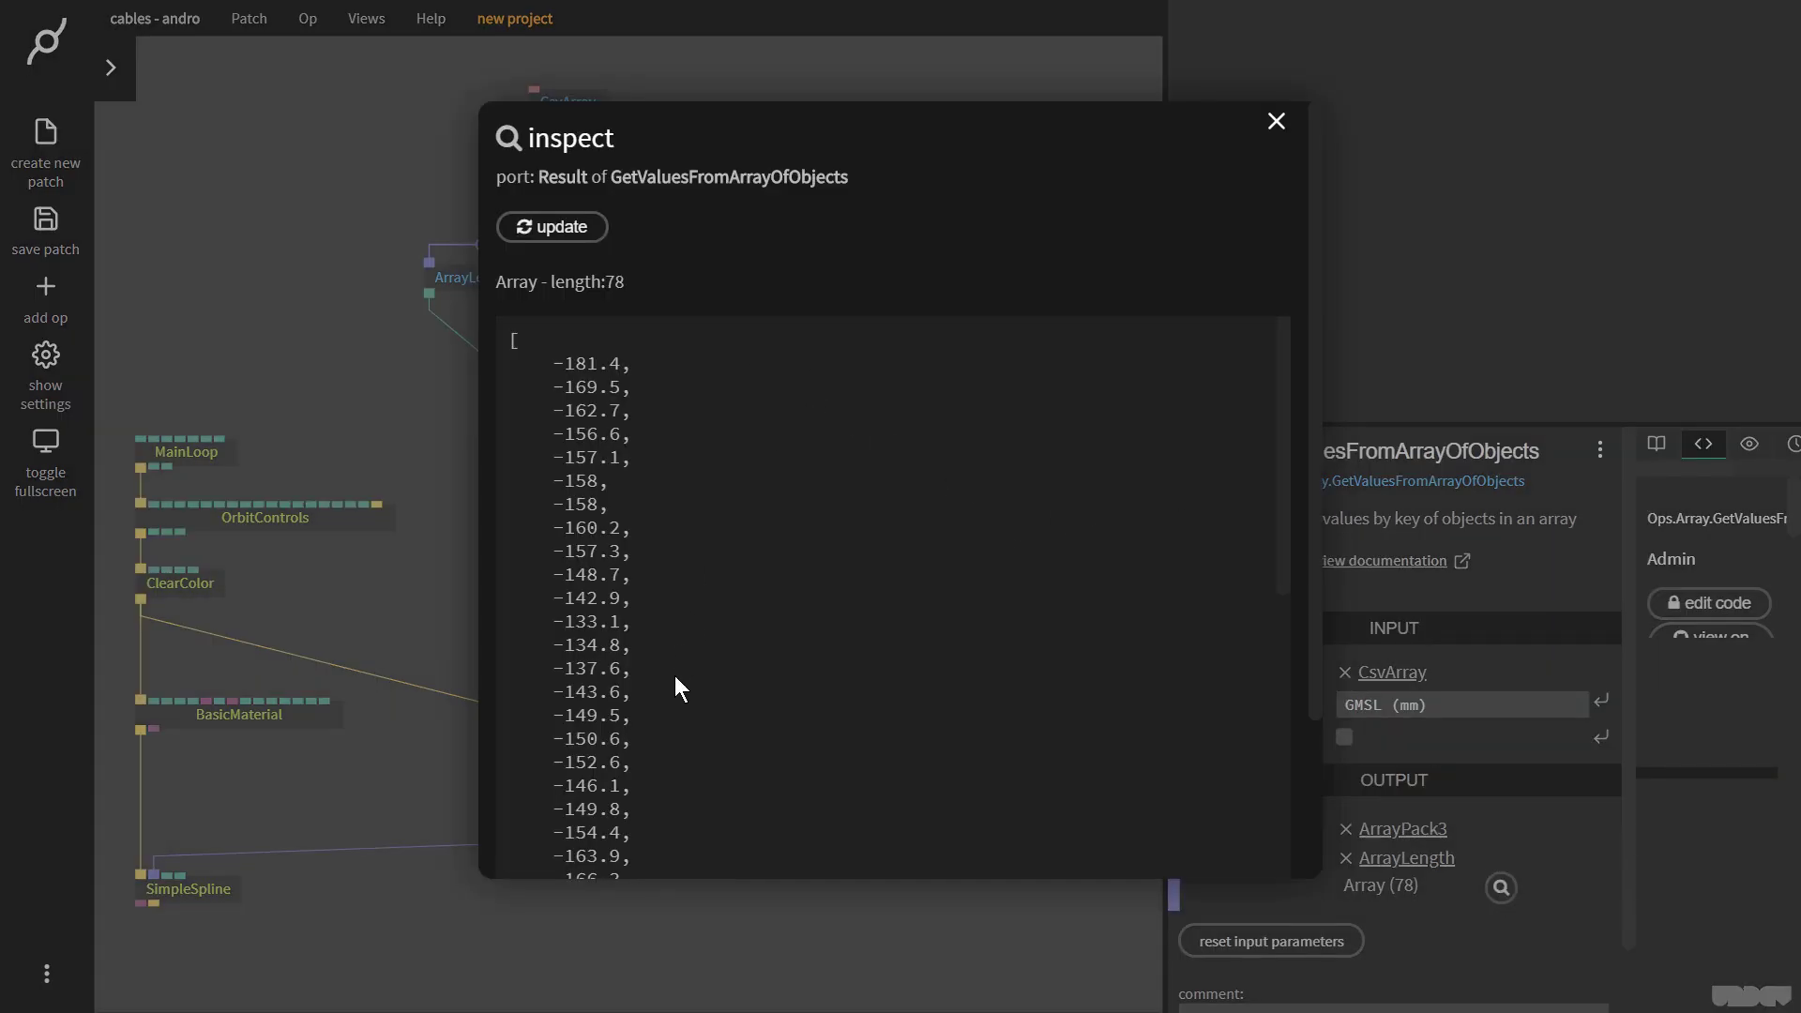
{"action": "left_click", "coordinate": [1275, 123]}
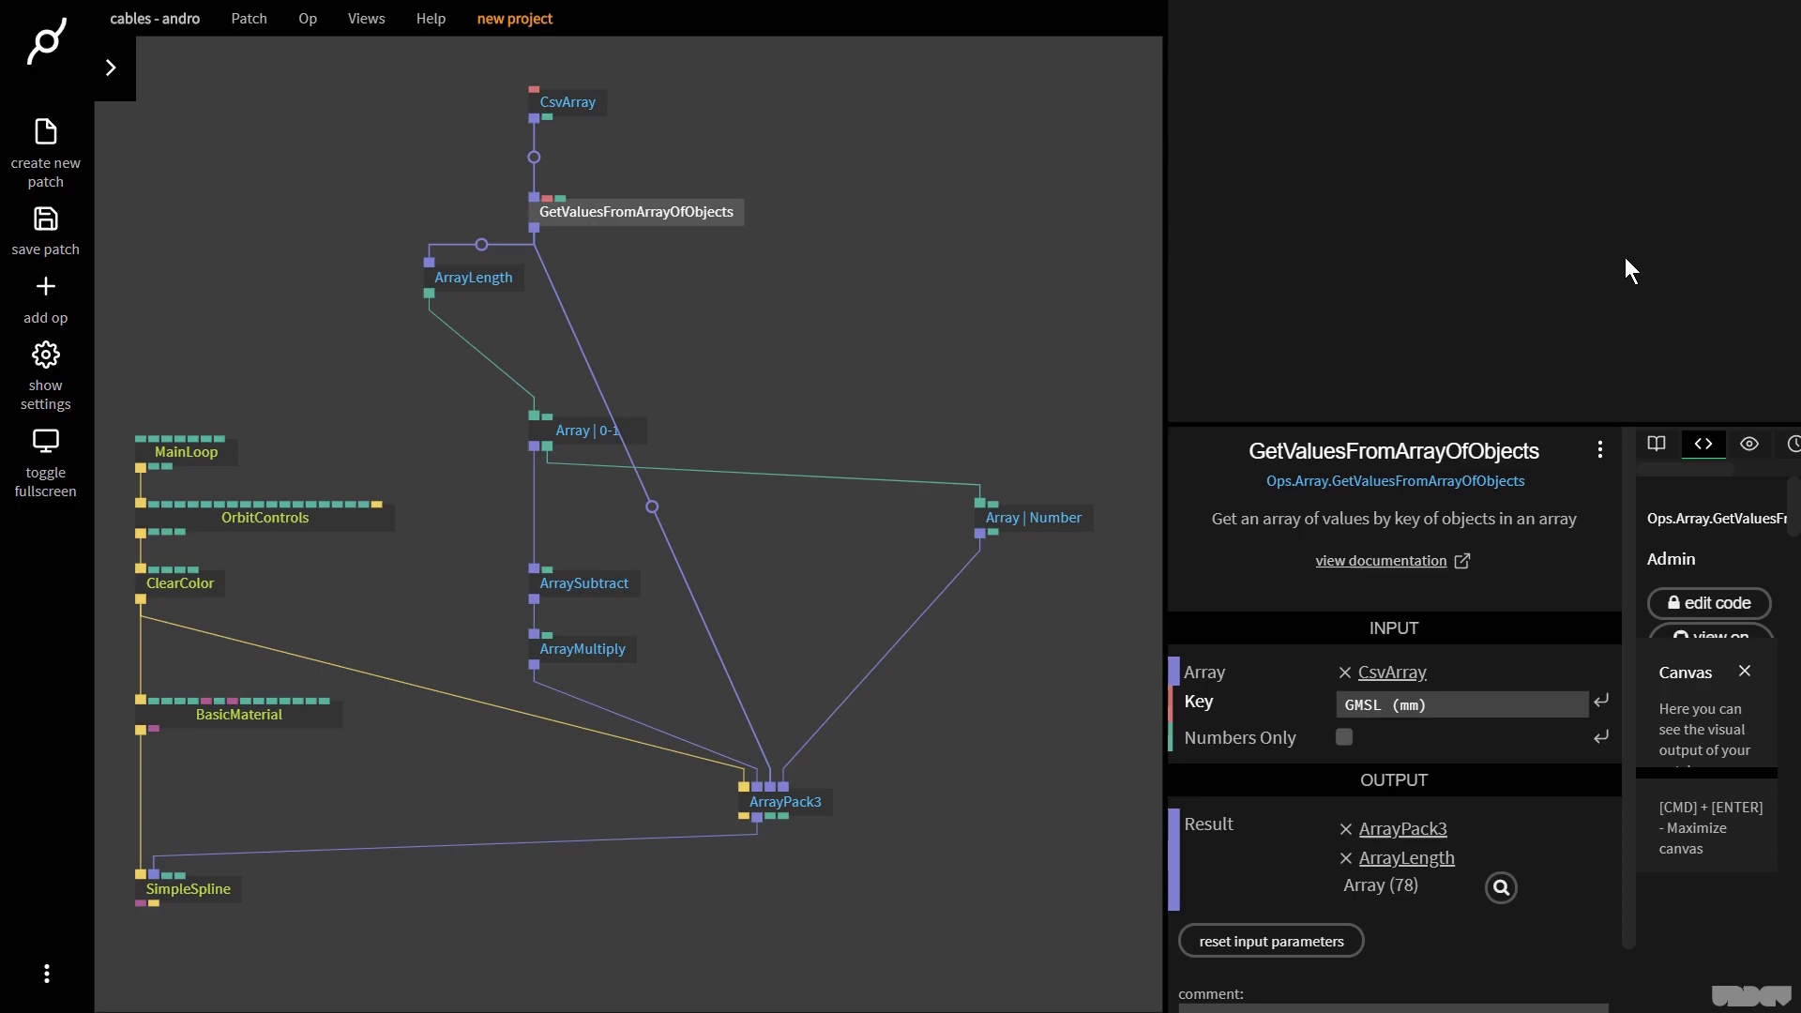
{"action": "left_click", "coordinate": [651, 511]}
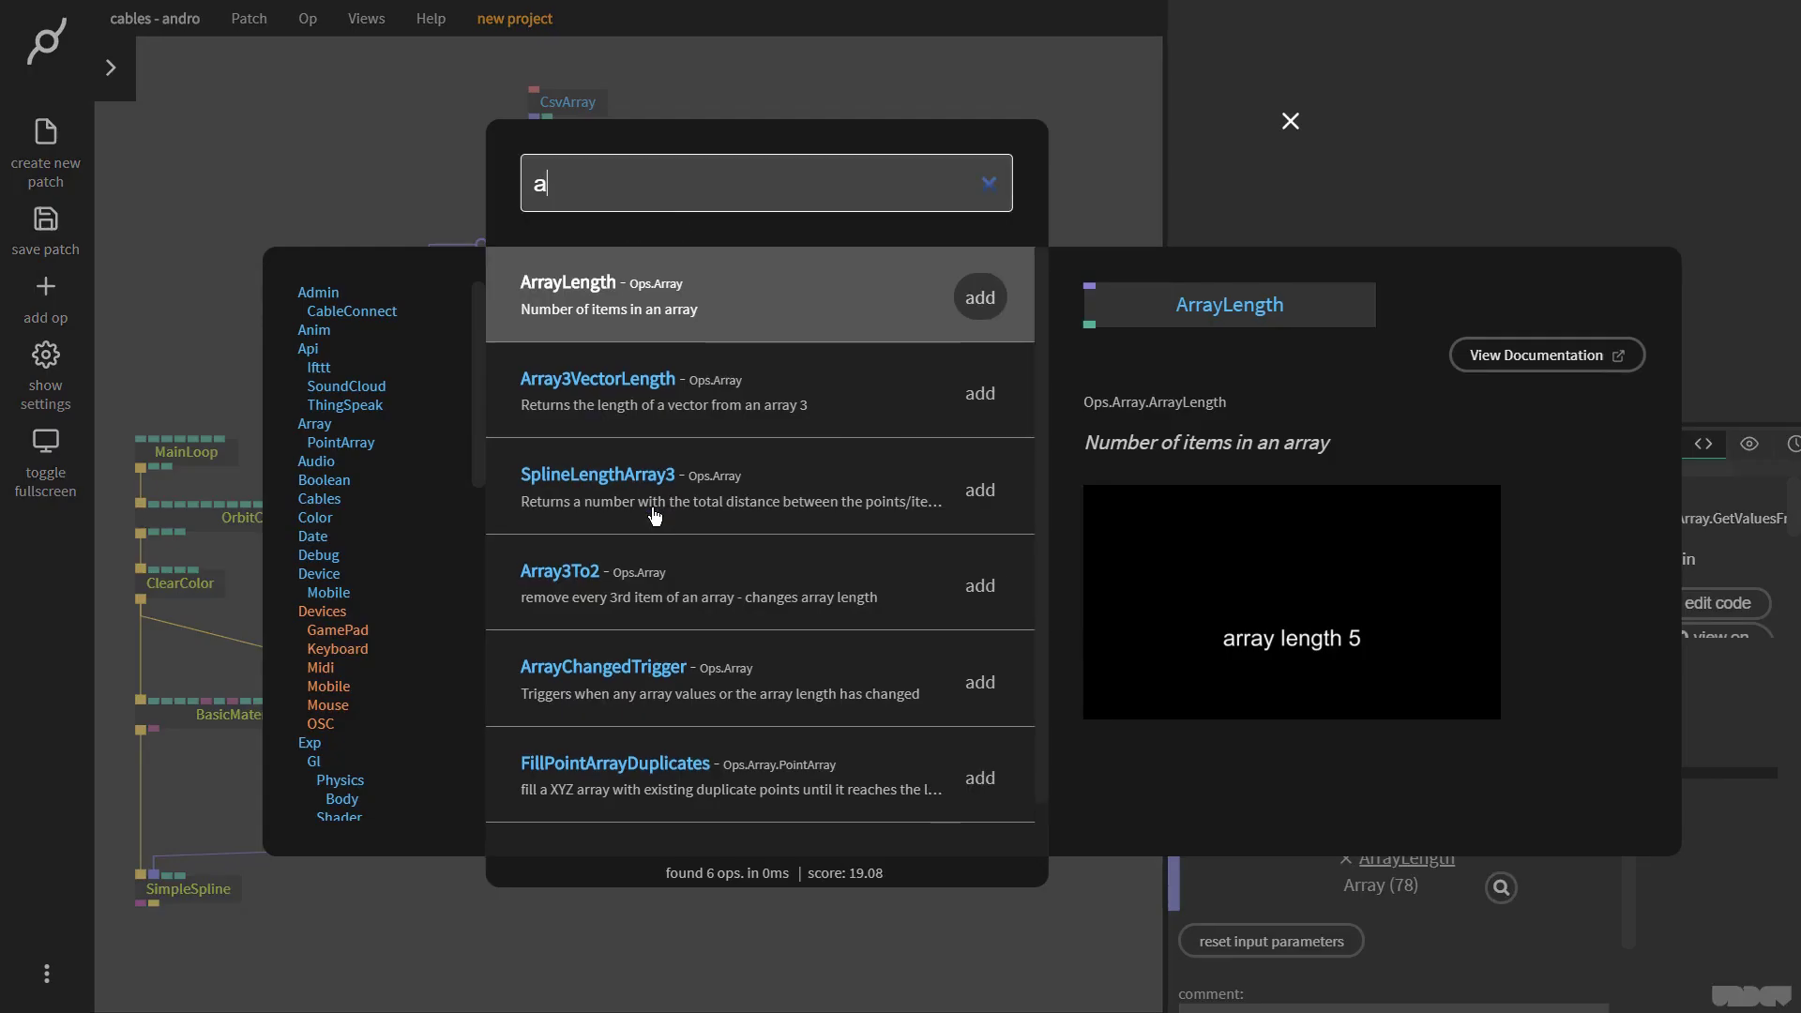
{"action": "type", "text": "rraymult"}
{"action": "key", "text": "Return"}
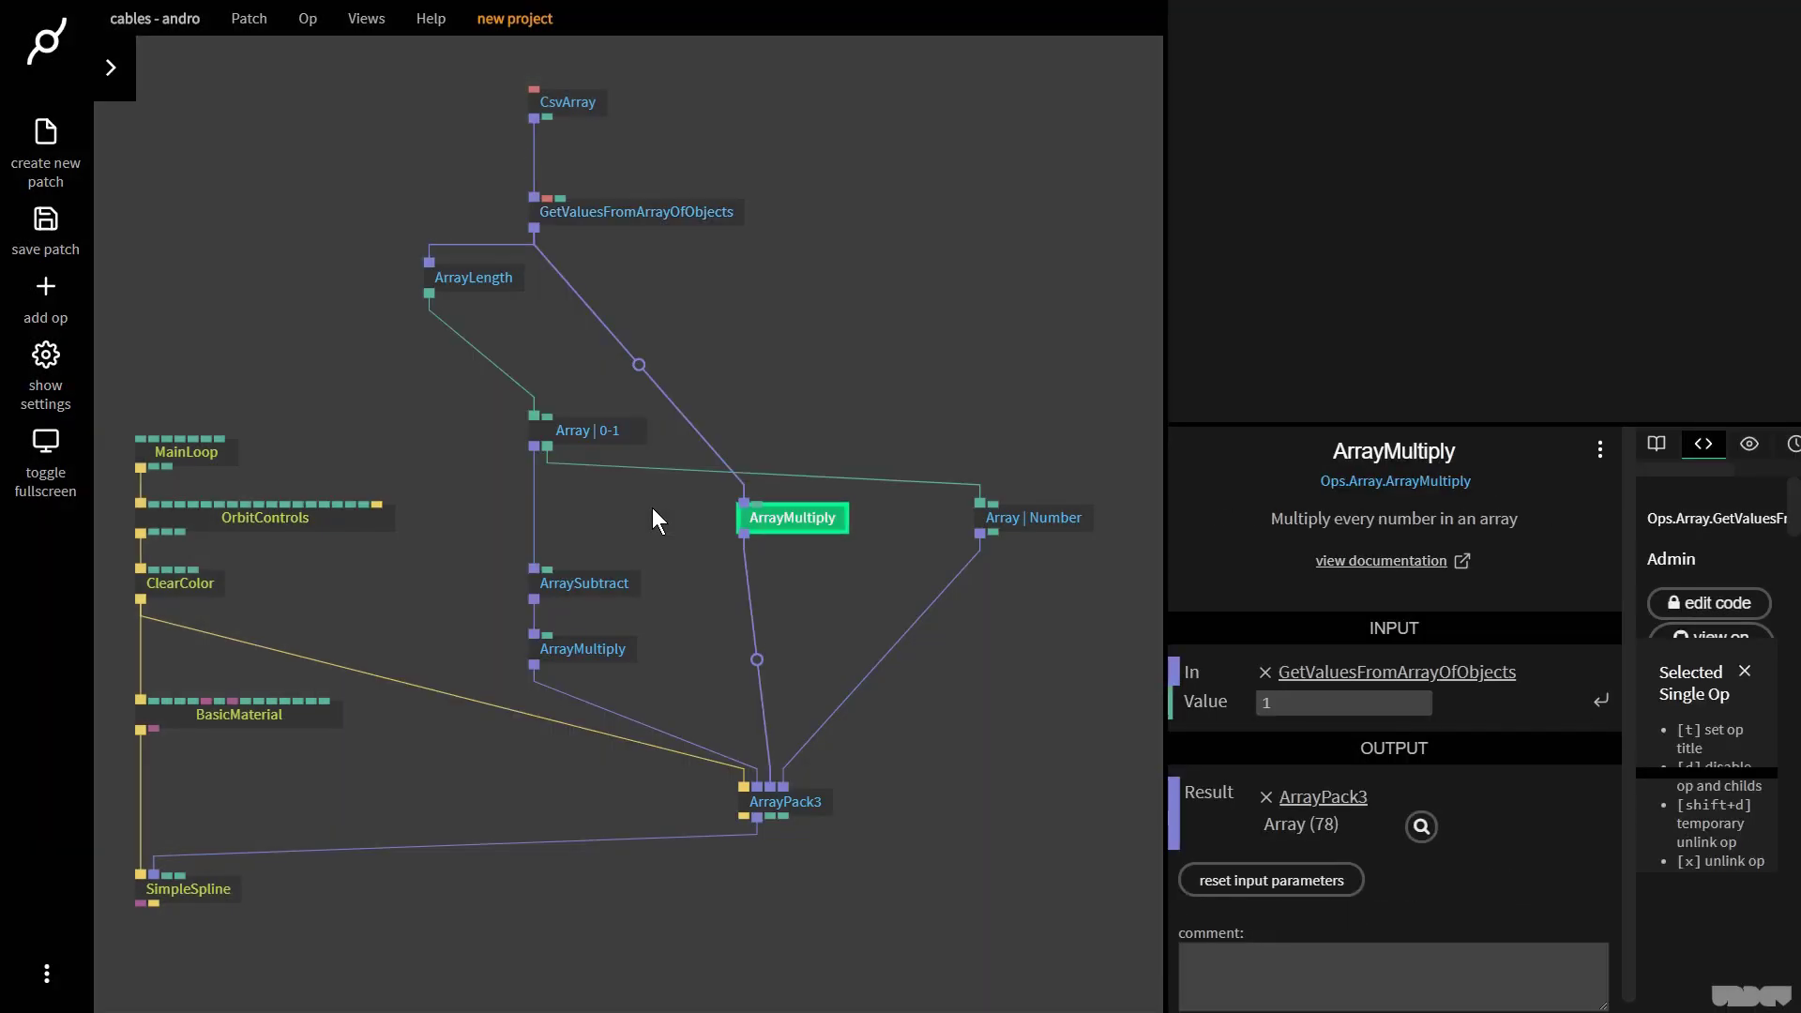
{"action": "left_click_drag", "start_coordinate": [784, 516], "coordinate": [805, 517]}
- Set ArrayMultiply's Value to 0.004 and inspect the scaled sea-level values
{"action": "left_click", "coordinate": [1344, 702]}
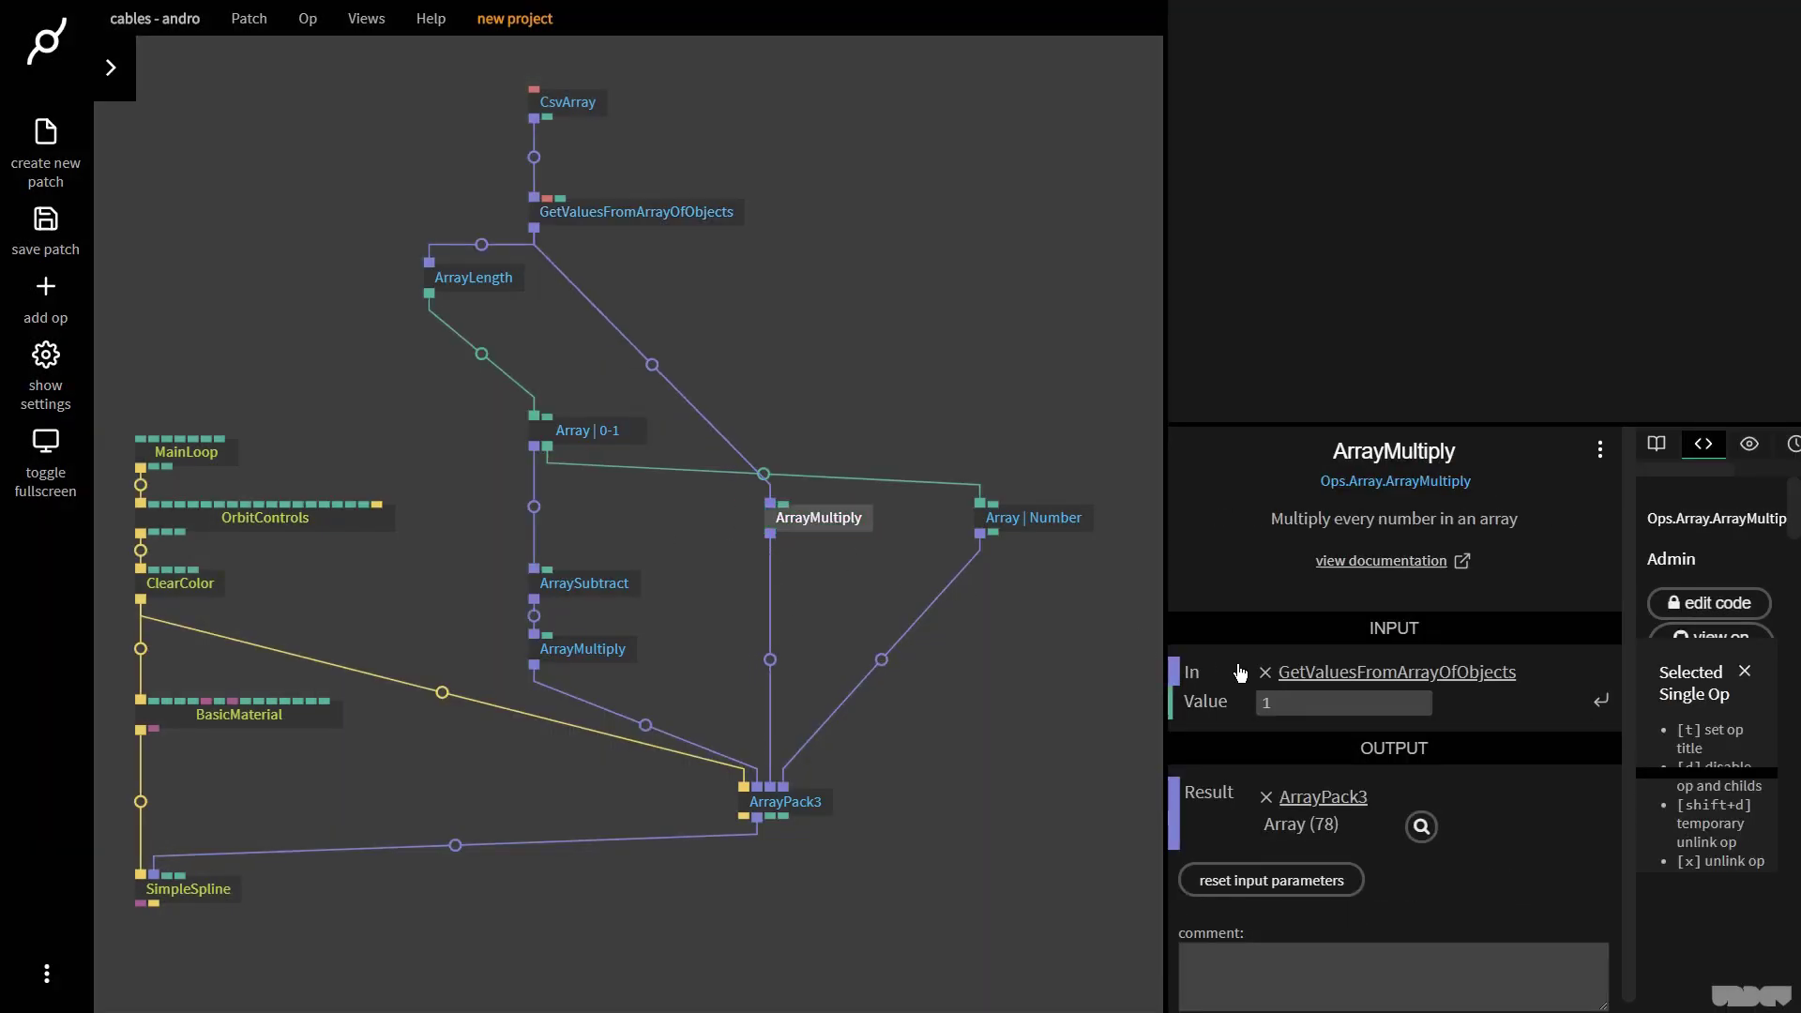
{"action": "type", "text": "0.42"}
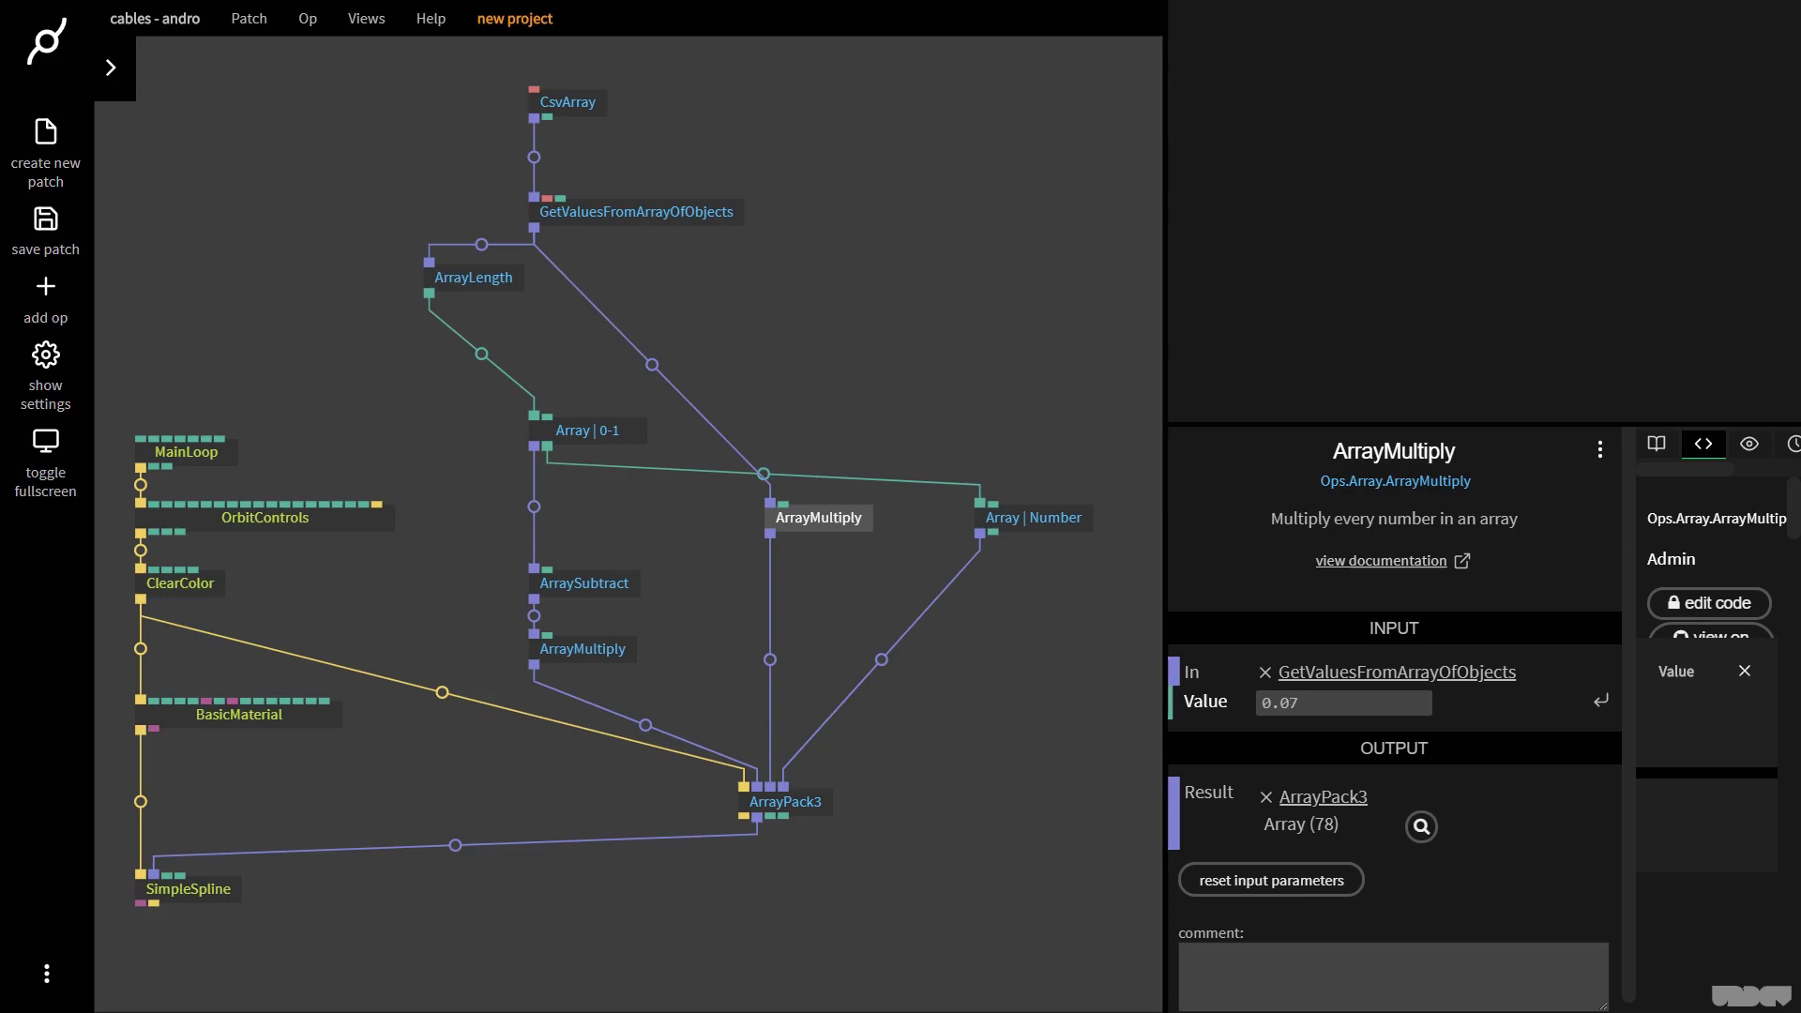
{"action": "key", "text": "BackSpace"}
{"action": "key", "text": "BackSpace"}
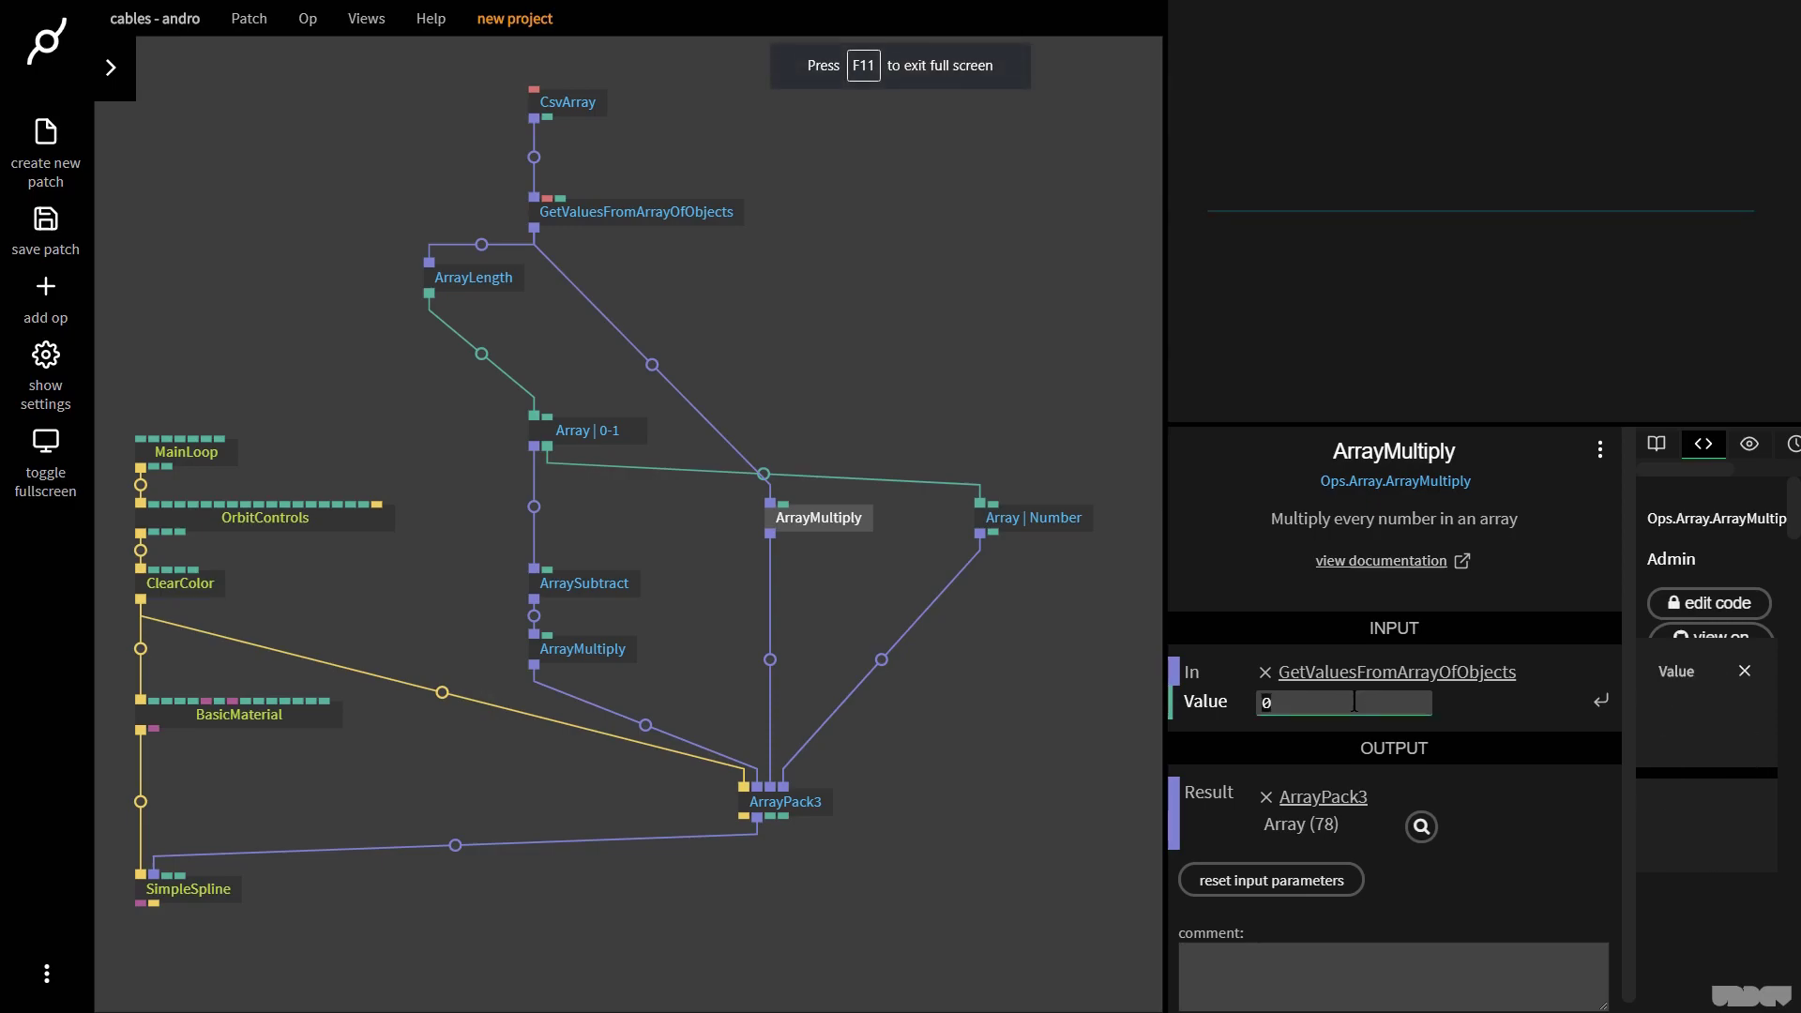
{"action": "type", "text": "0101"}
{"action": "key", "text": "BackSpace"}
{"action": "type", "text": "2"}
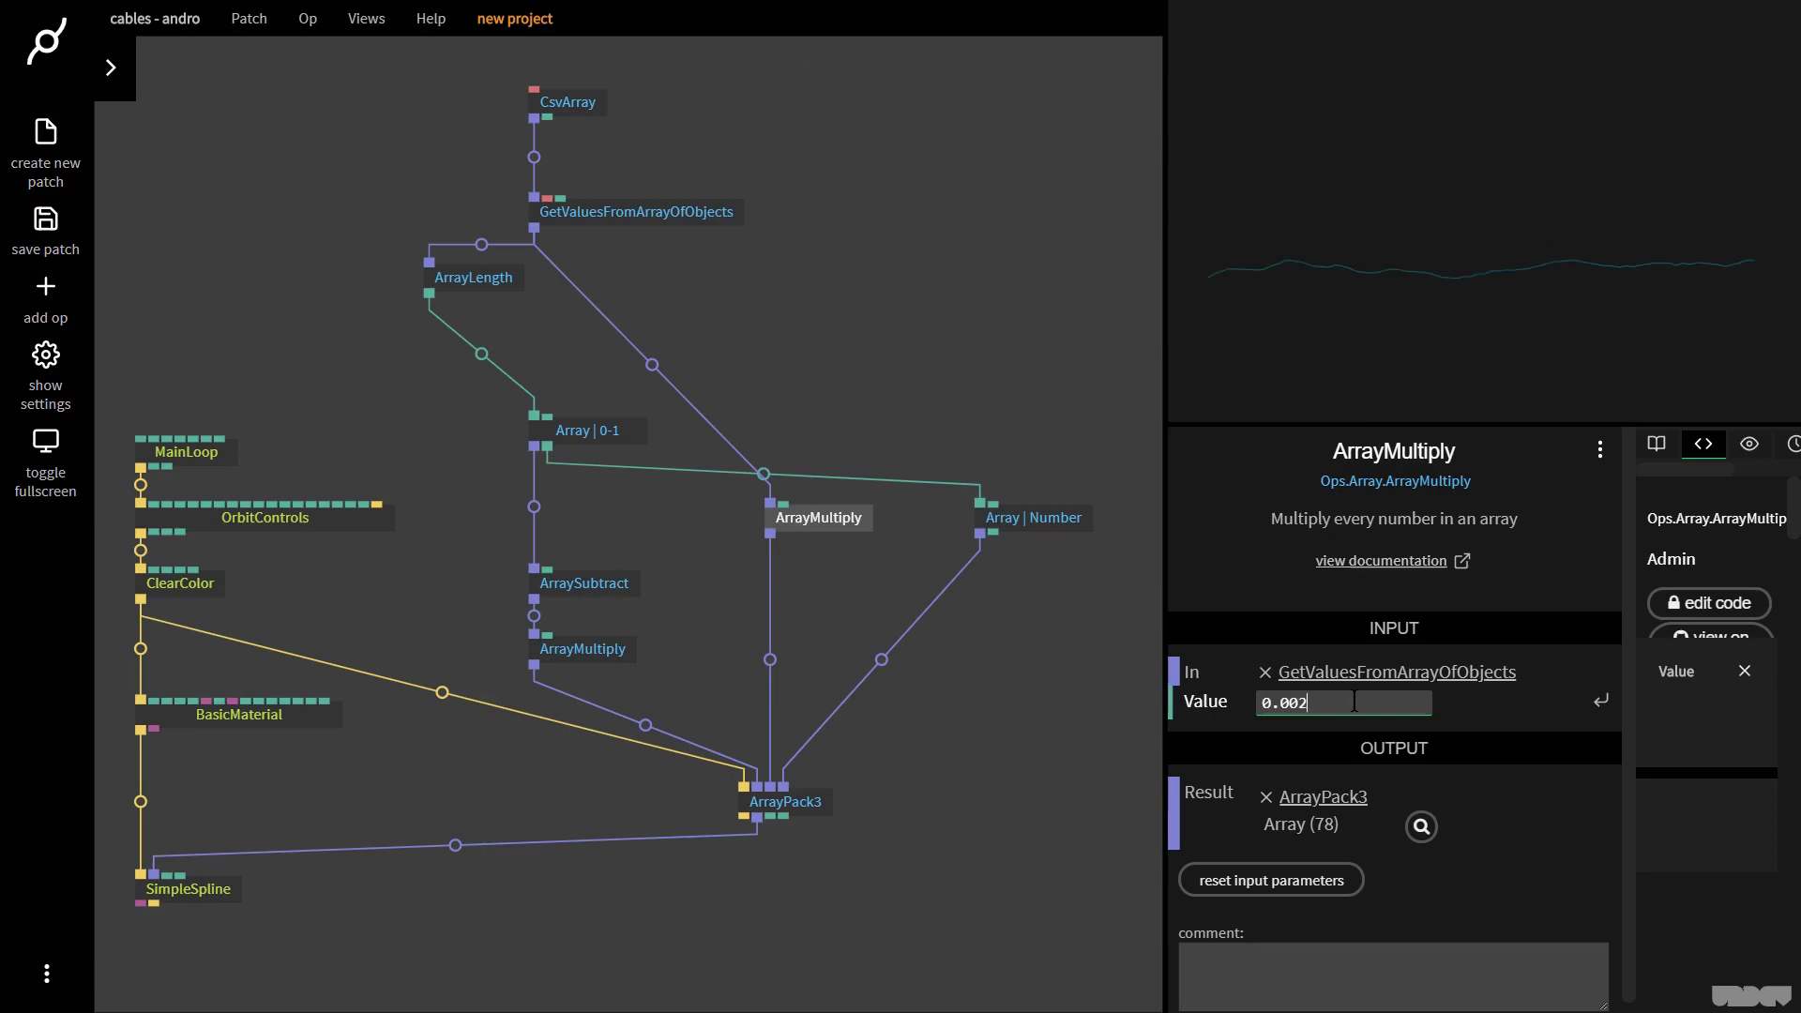
{"action": "type", "text": "3"}
{"action": "key", "text": "BackSpace"}
{"action": "type", "text": "4"}
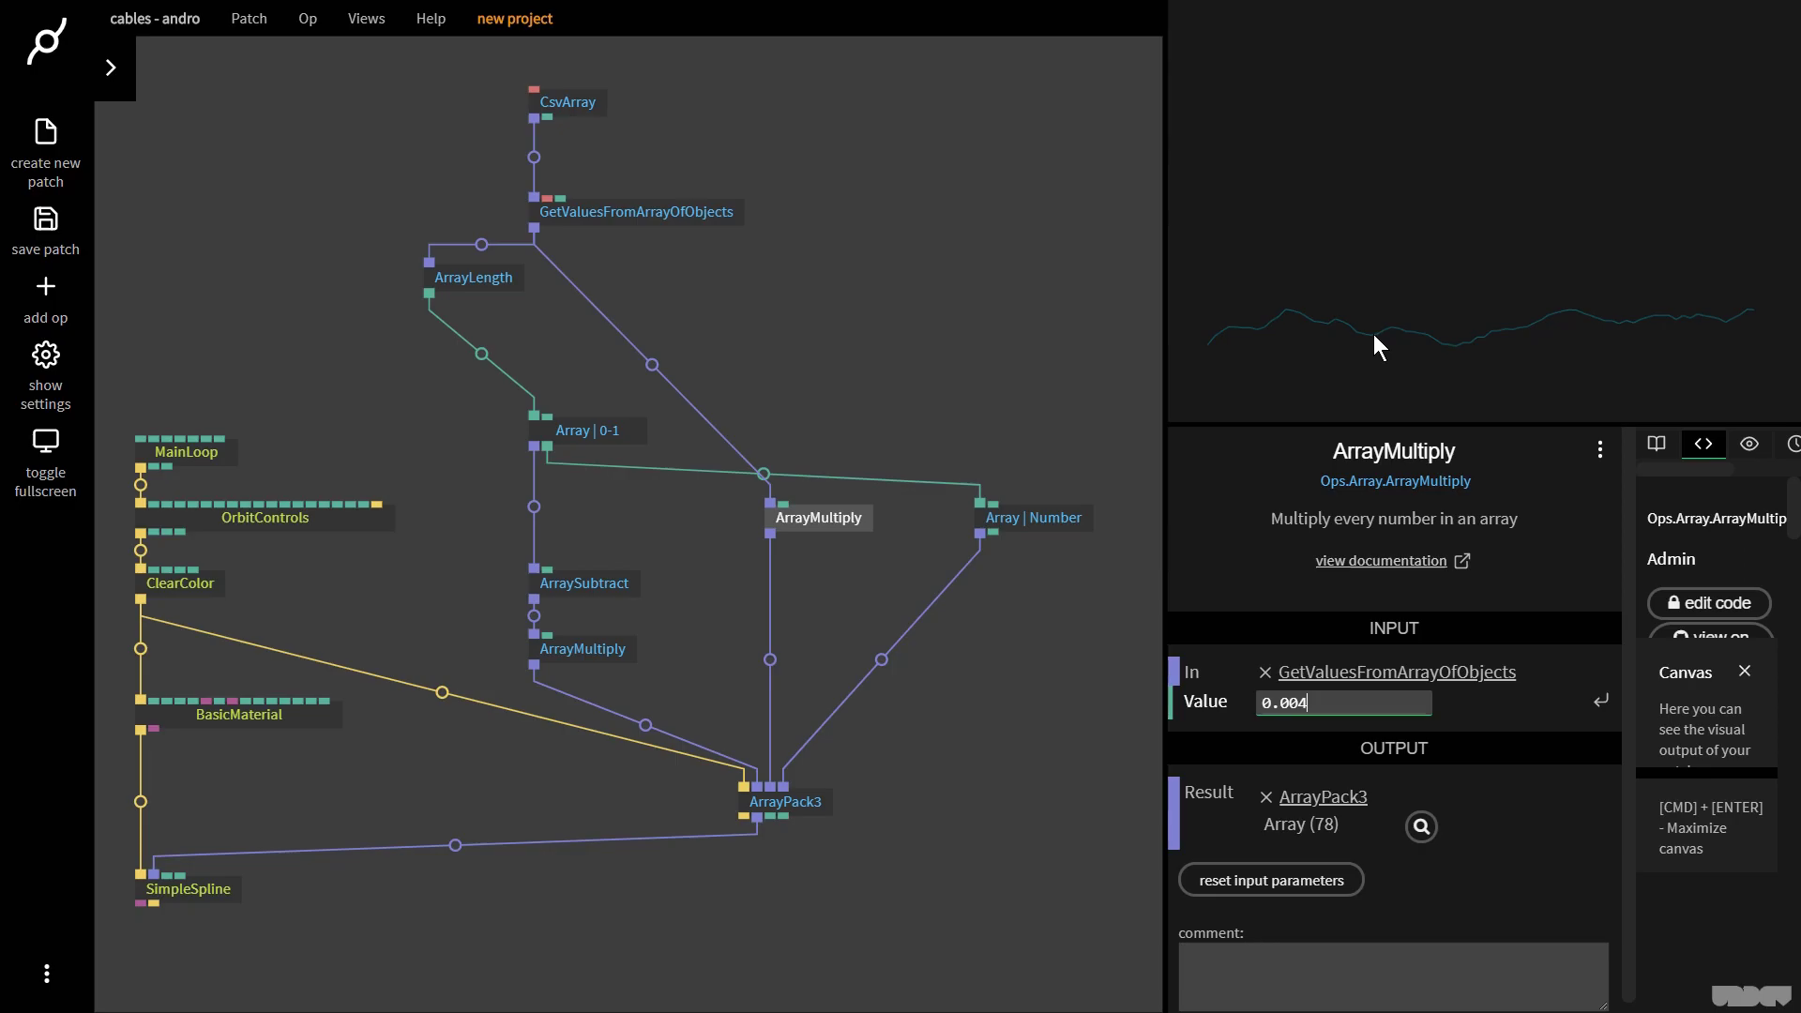
{"action": "left_click", "coordinate": [1421, 827]}
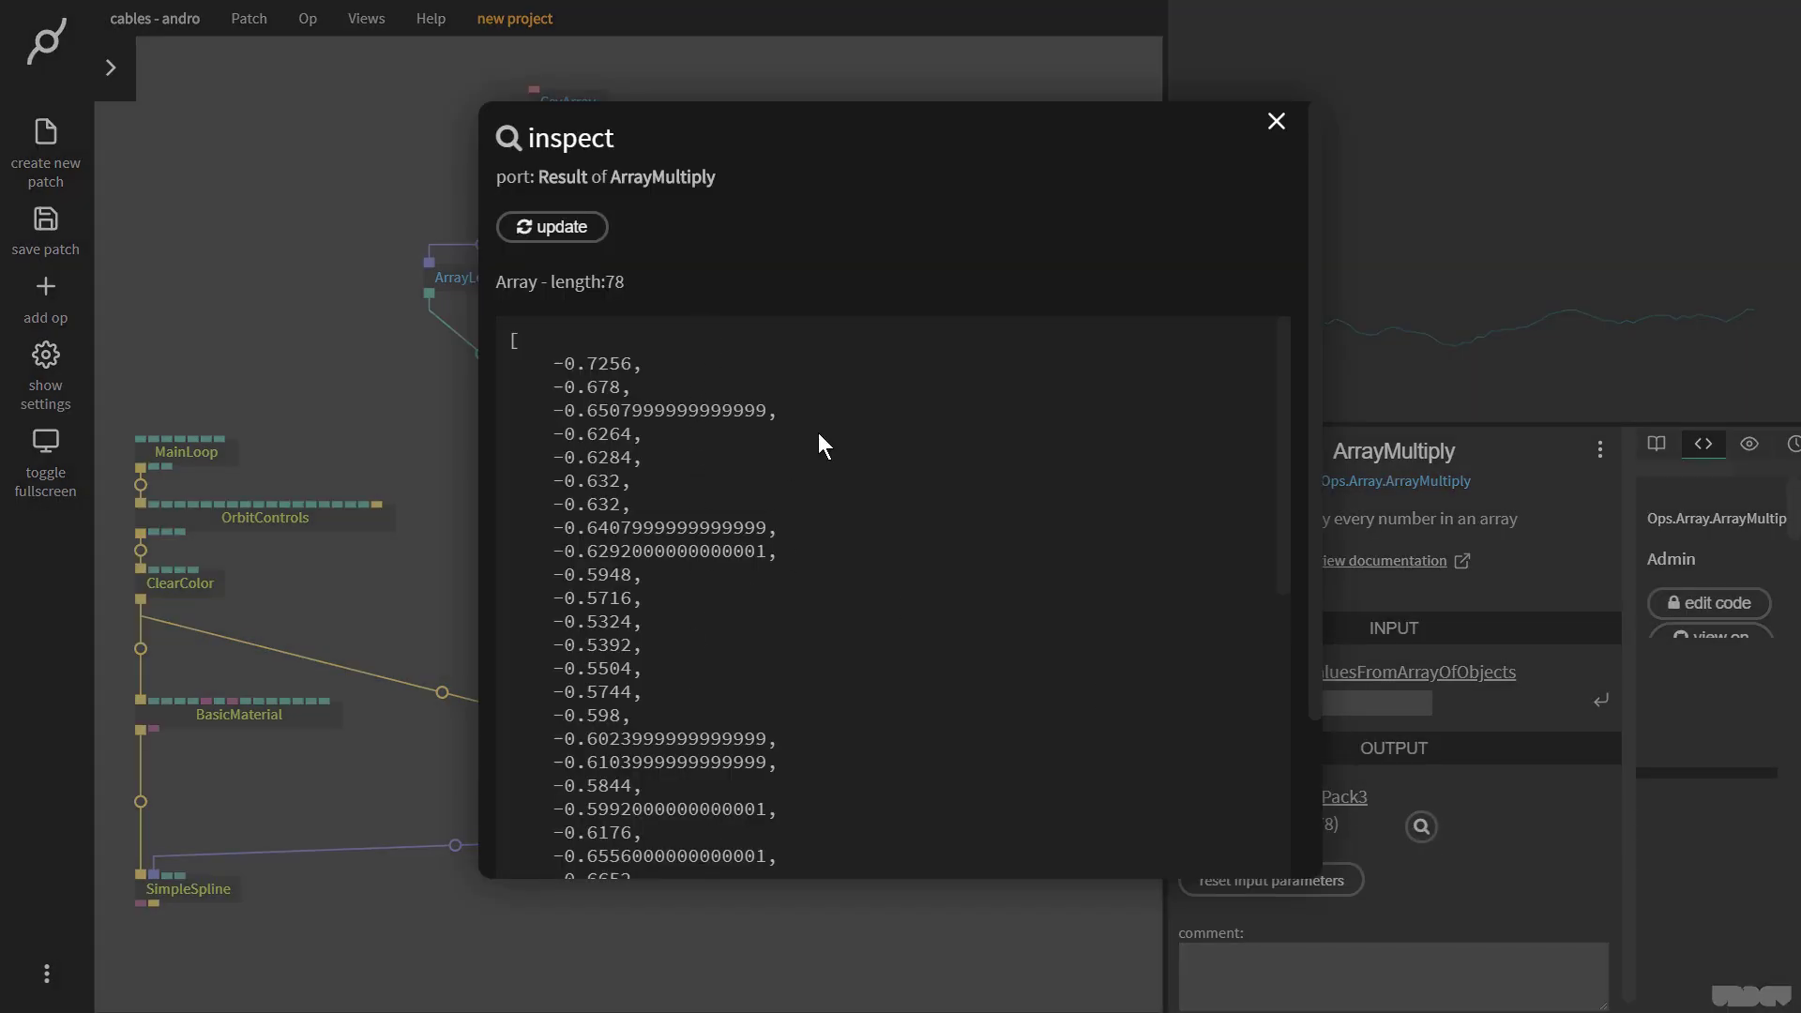
{"action": "left_click", "coordinate": [1276, 122]}
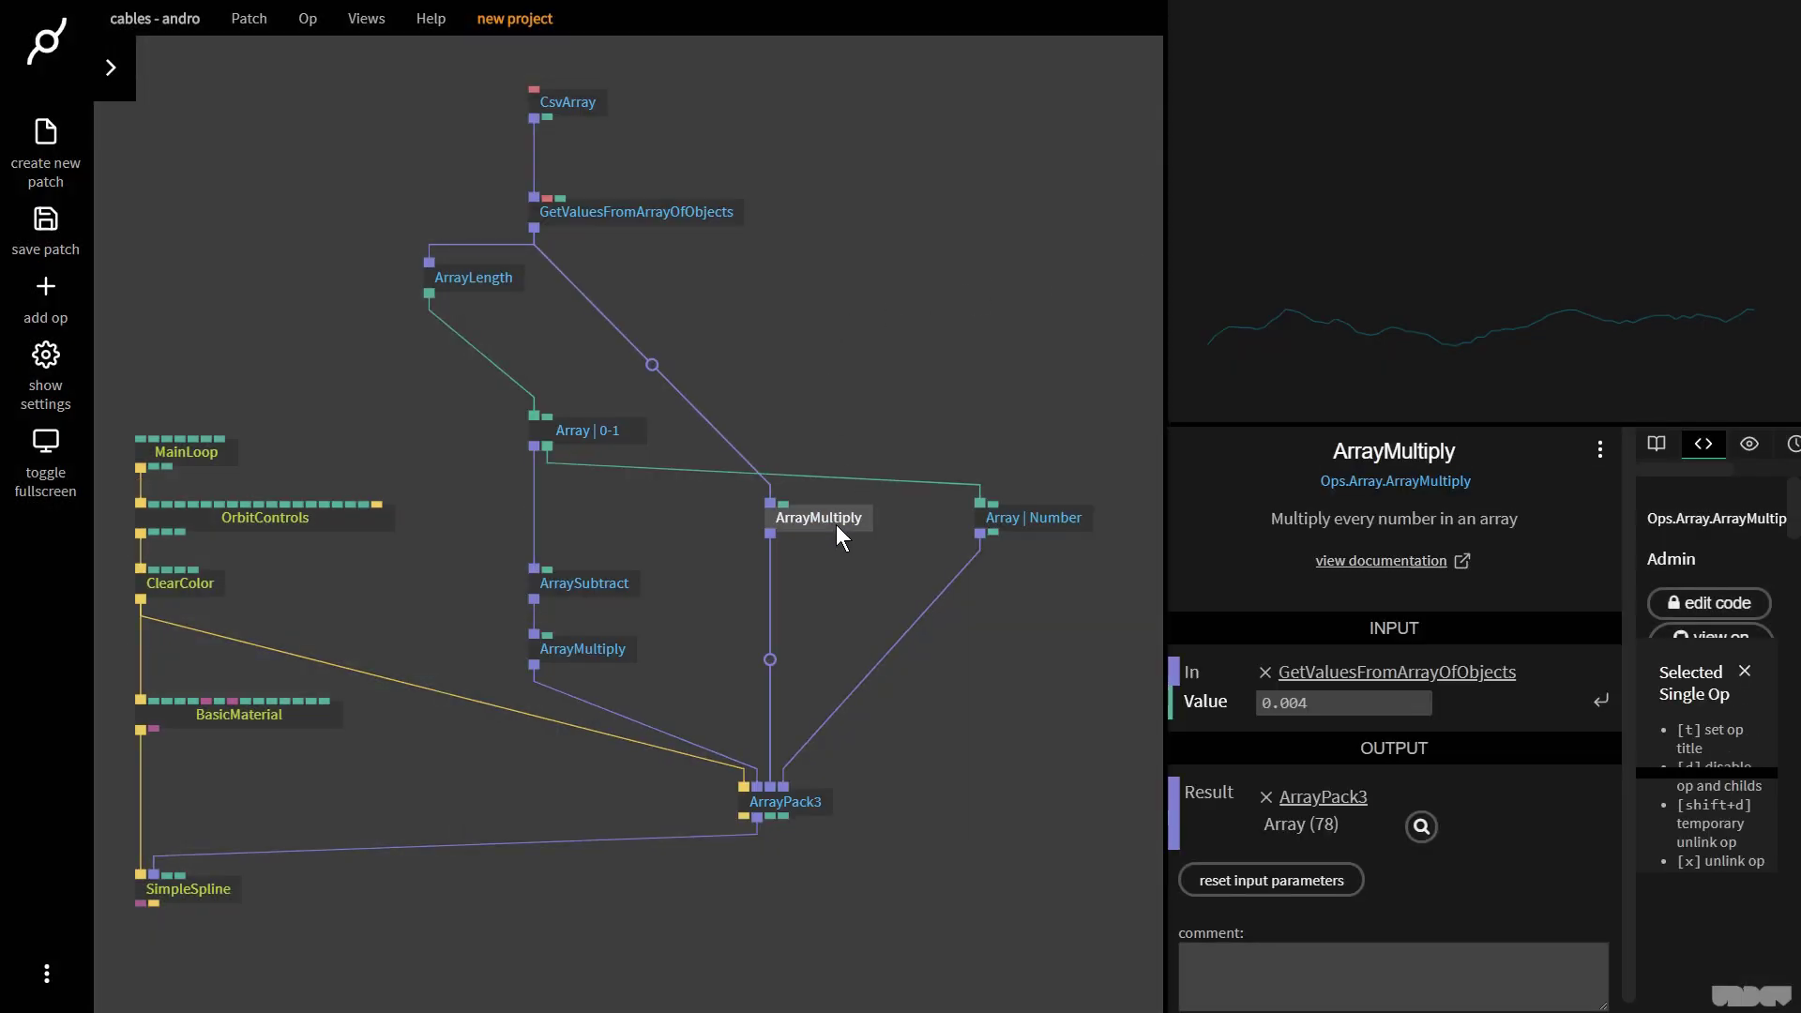
- Replace ArrayMultiply with a MapRangeArray op in the values-to-ArrayPack3 link
{"action": "key", "text": "Delete"}
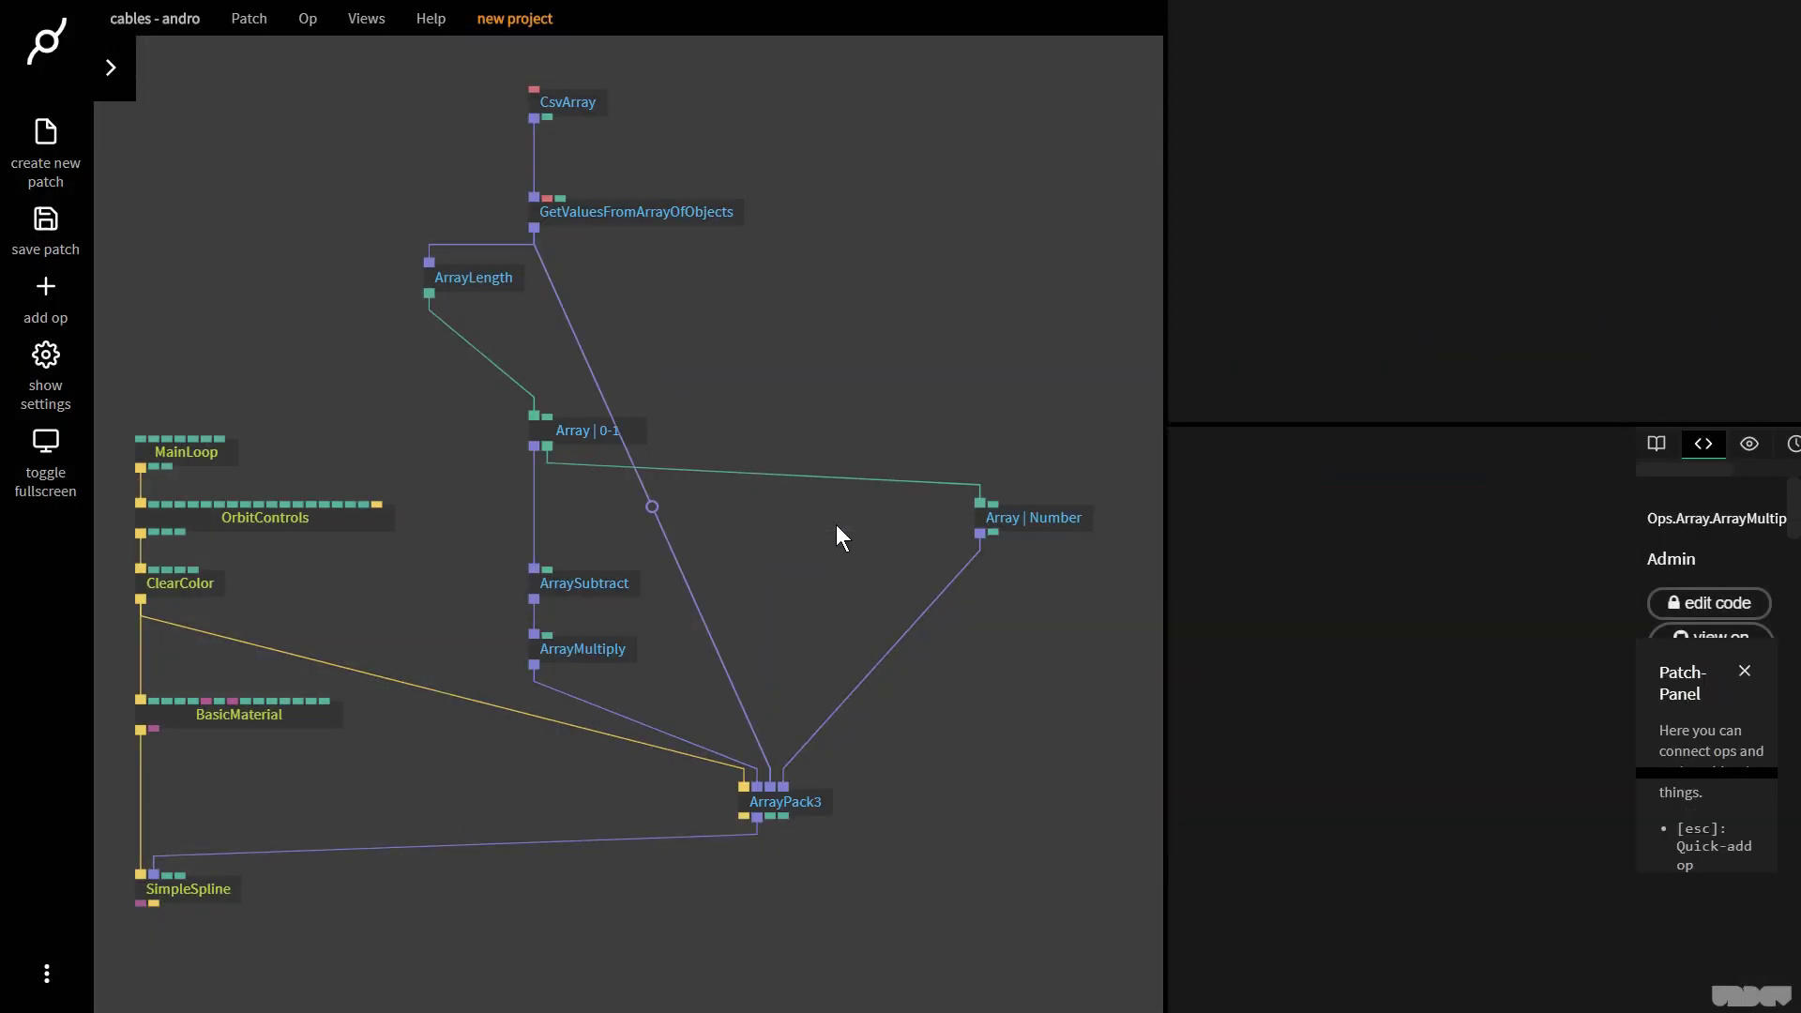
{"action": "left_click", "coordinate": [655, 504]}
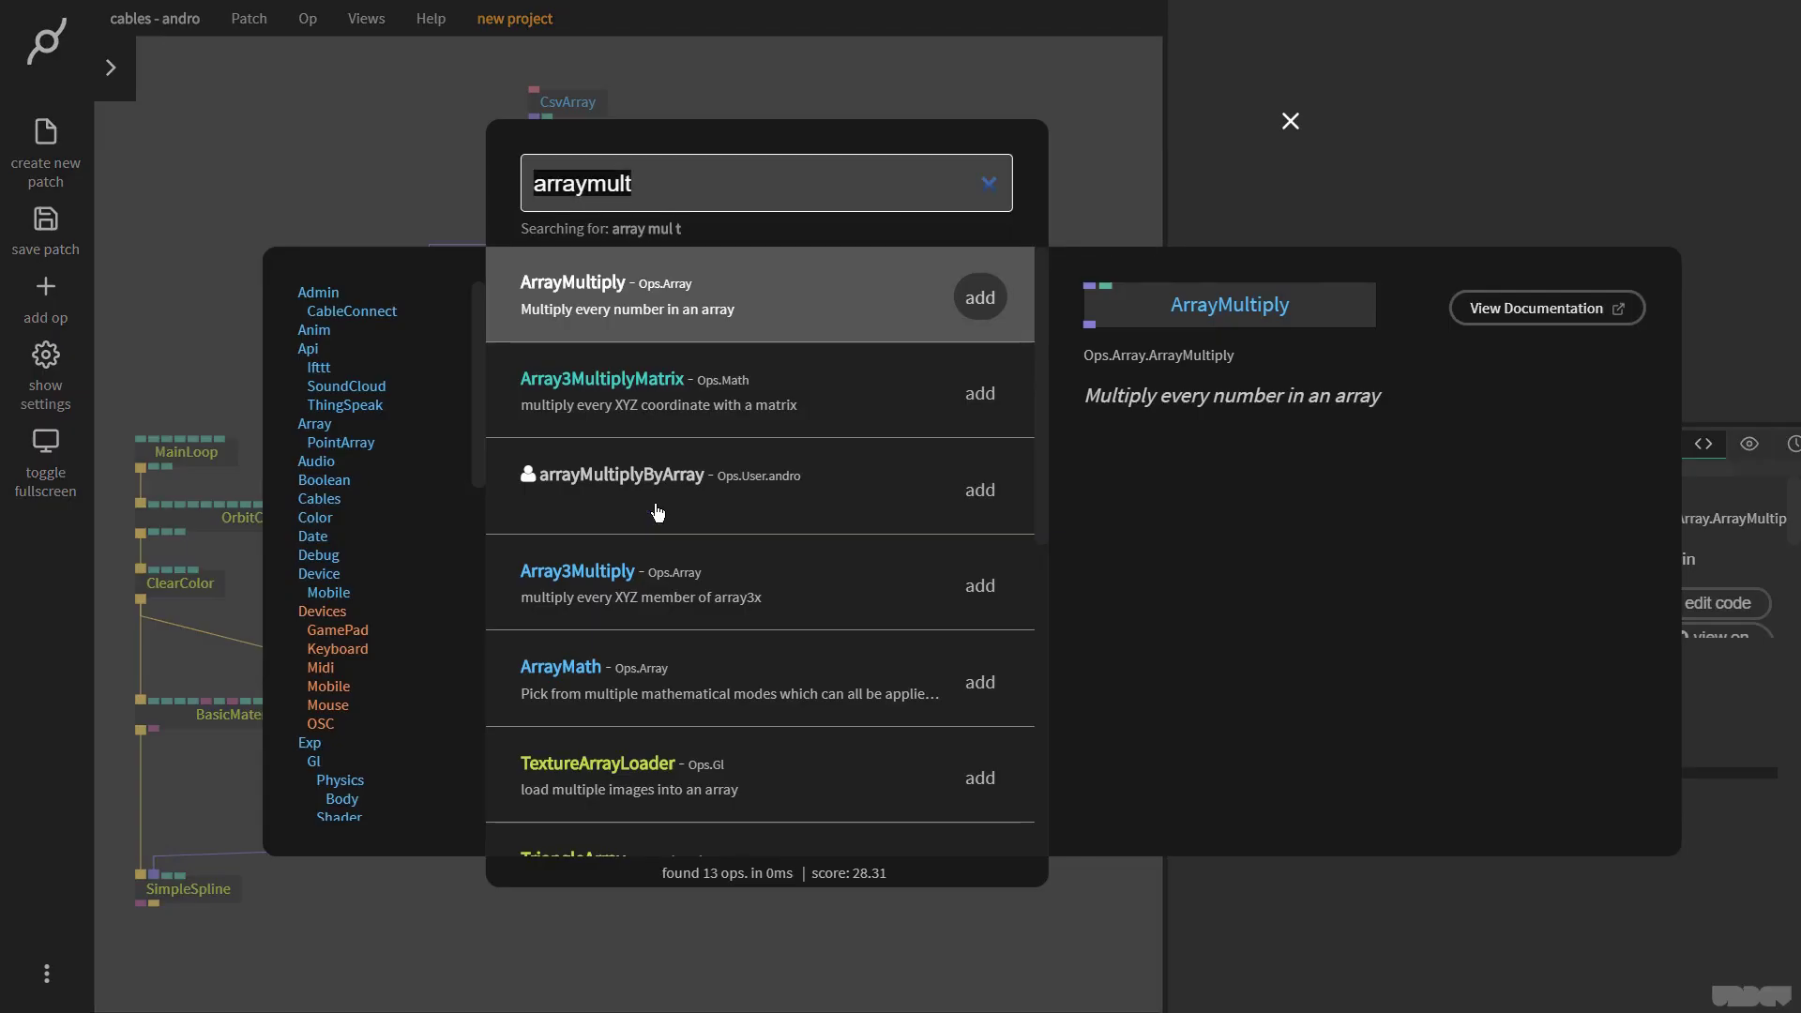
{"action": "type", "text": "maprange"}
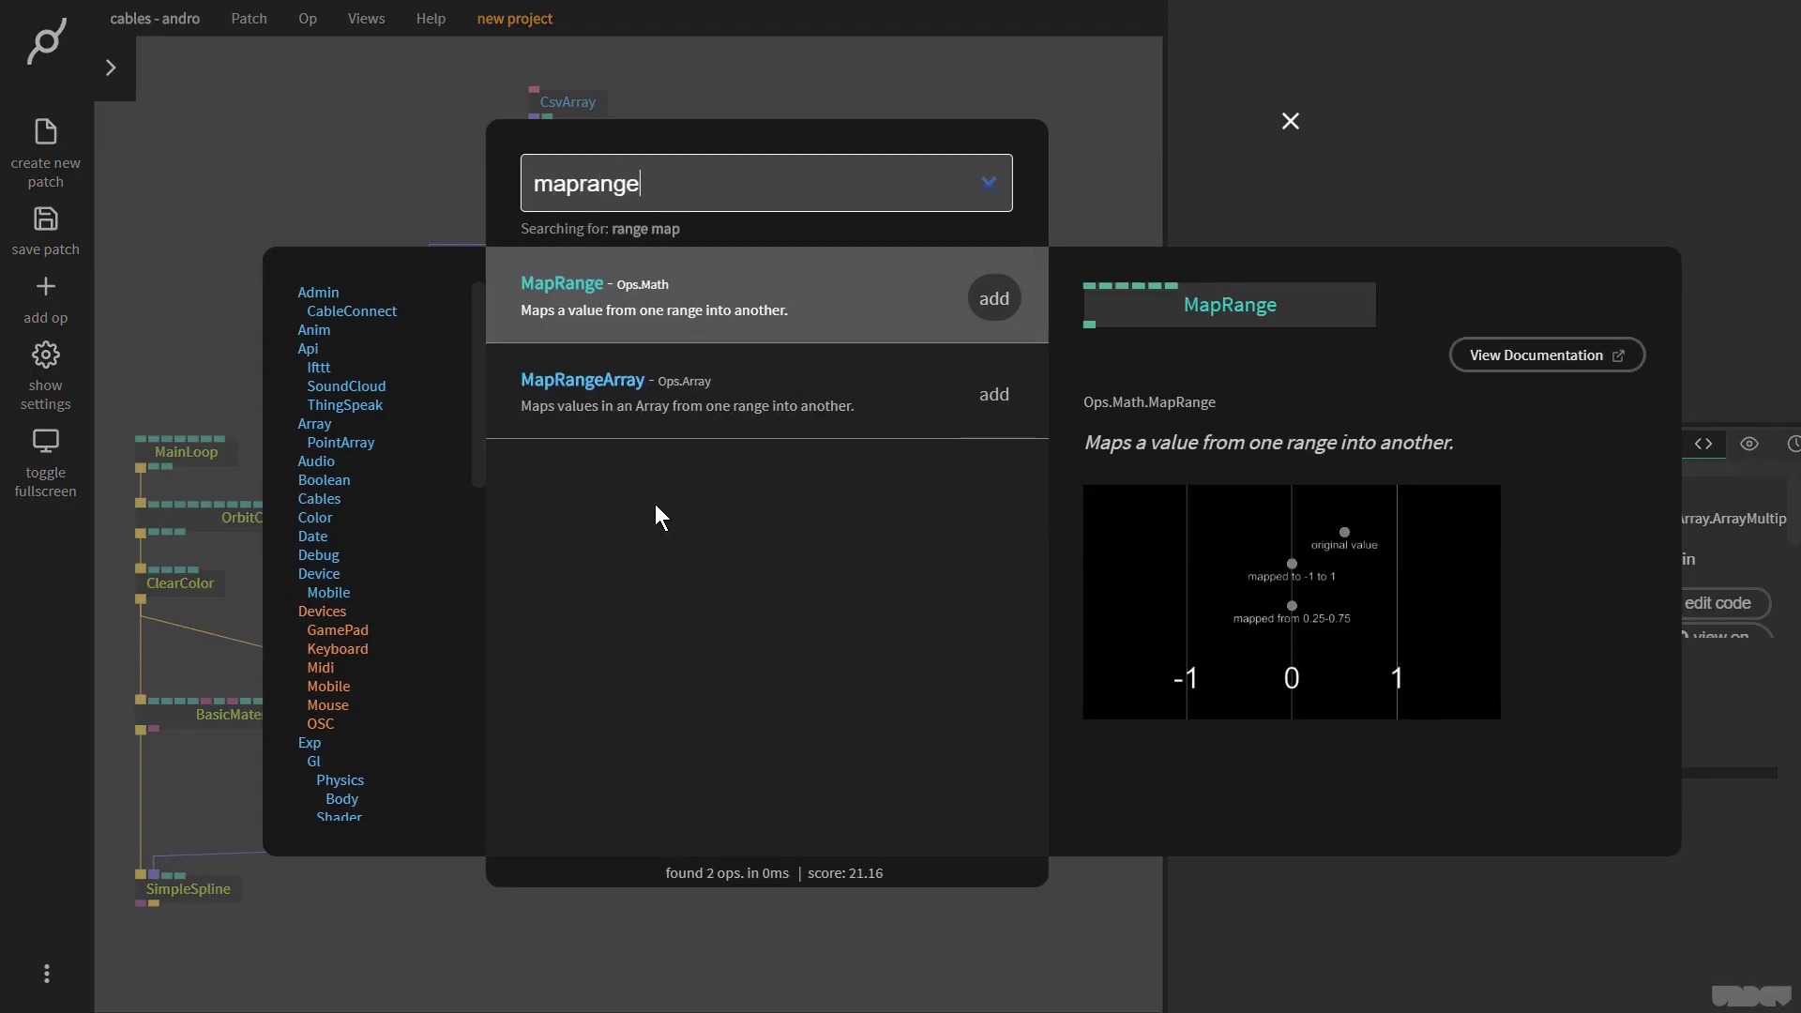
{"action": "key", "text": "Down"}
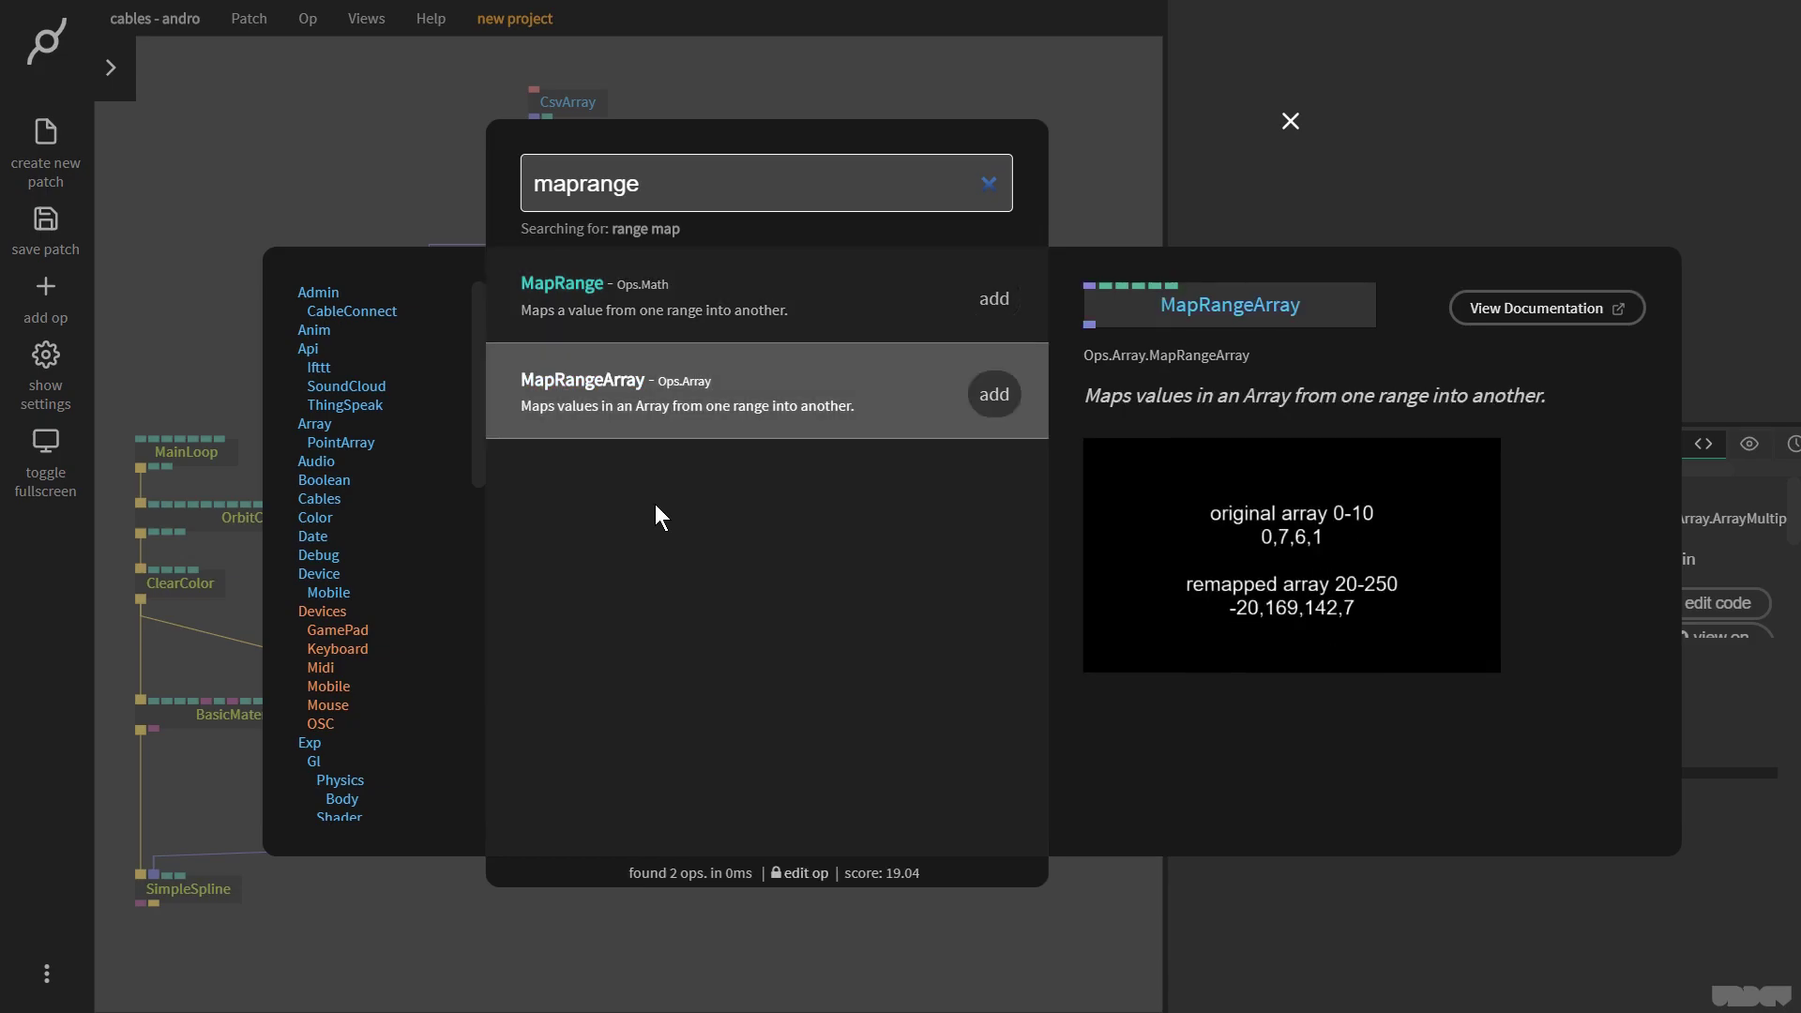
{"action": "left_click", "coordinate": [998, 398]}
{"action": "left_click_drag", "start_coordinate": [570, 503], "coordinate": [830, 450]}
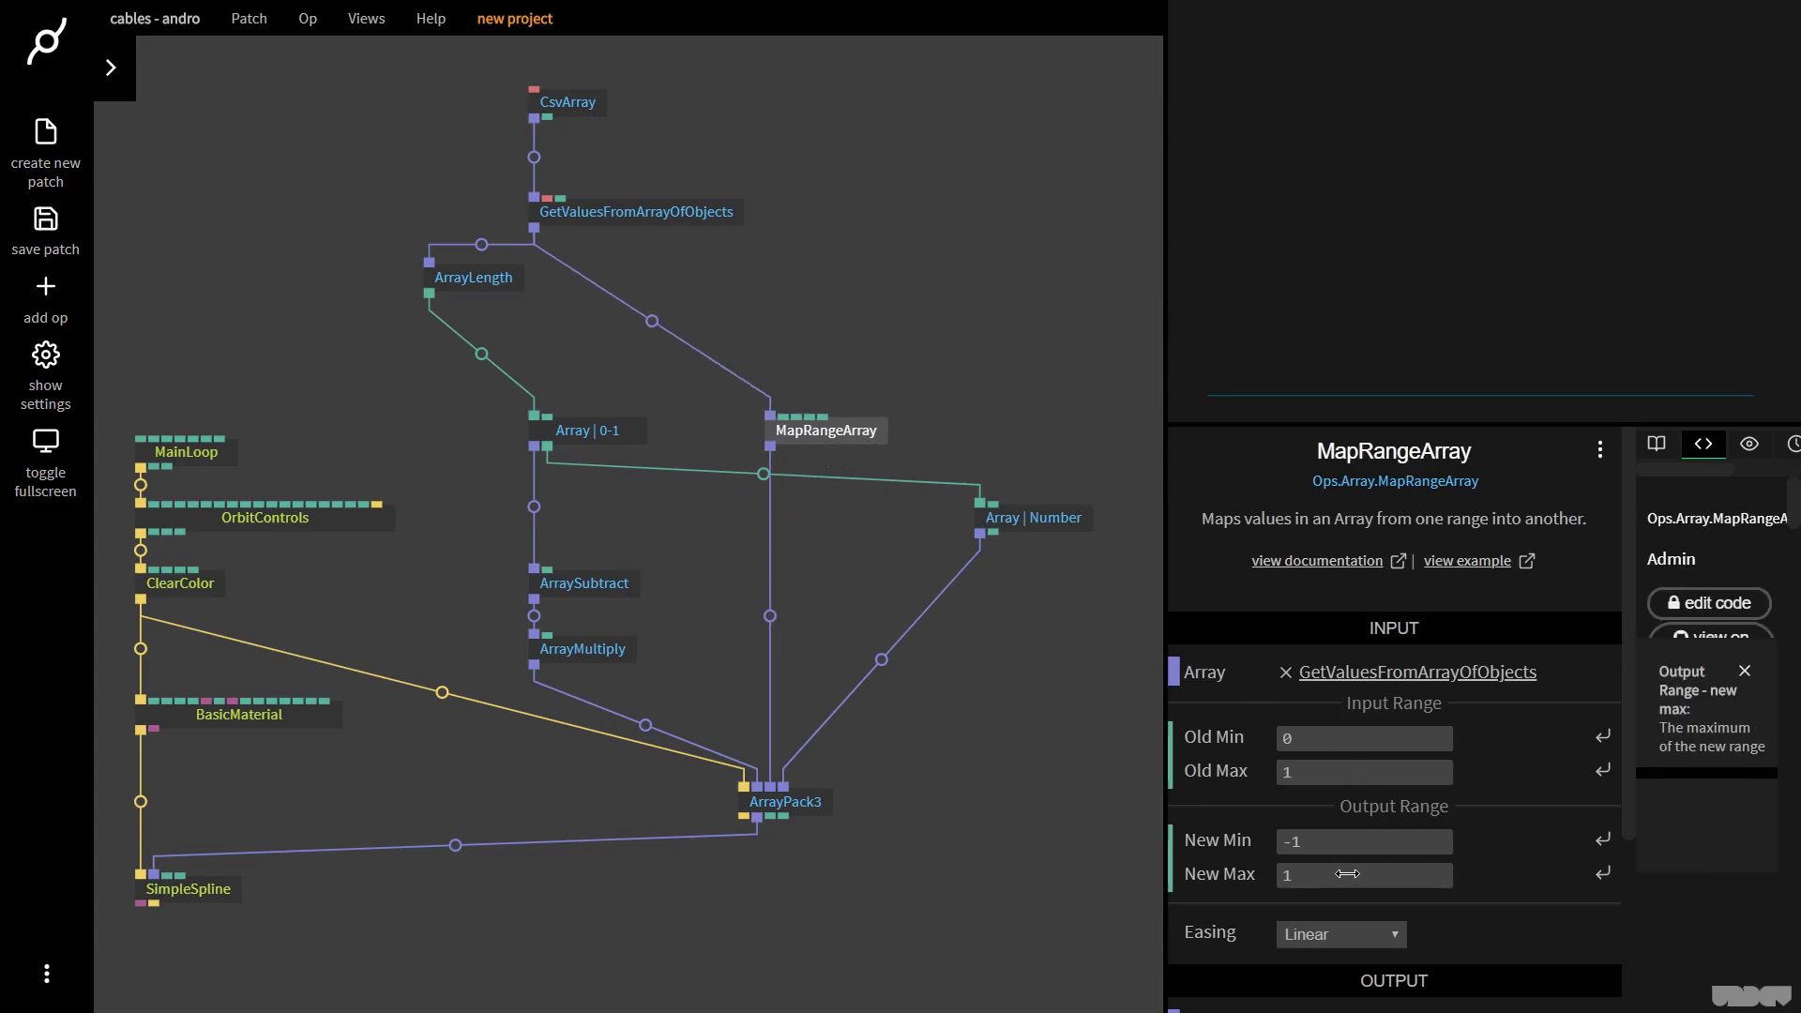
- Set MapRangeArray's New Min to -0.5 and New Max to 0.5
{"action": "left_click", "coordinate": [1358, 842]}
{"action": "key", "text": "F11"}
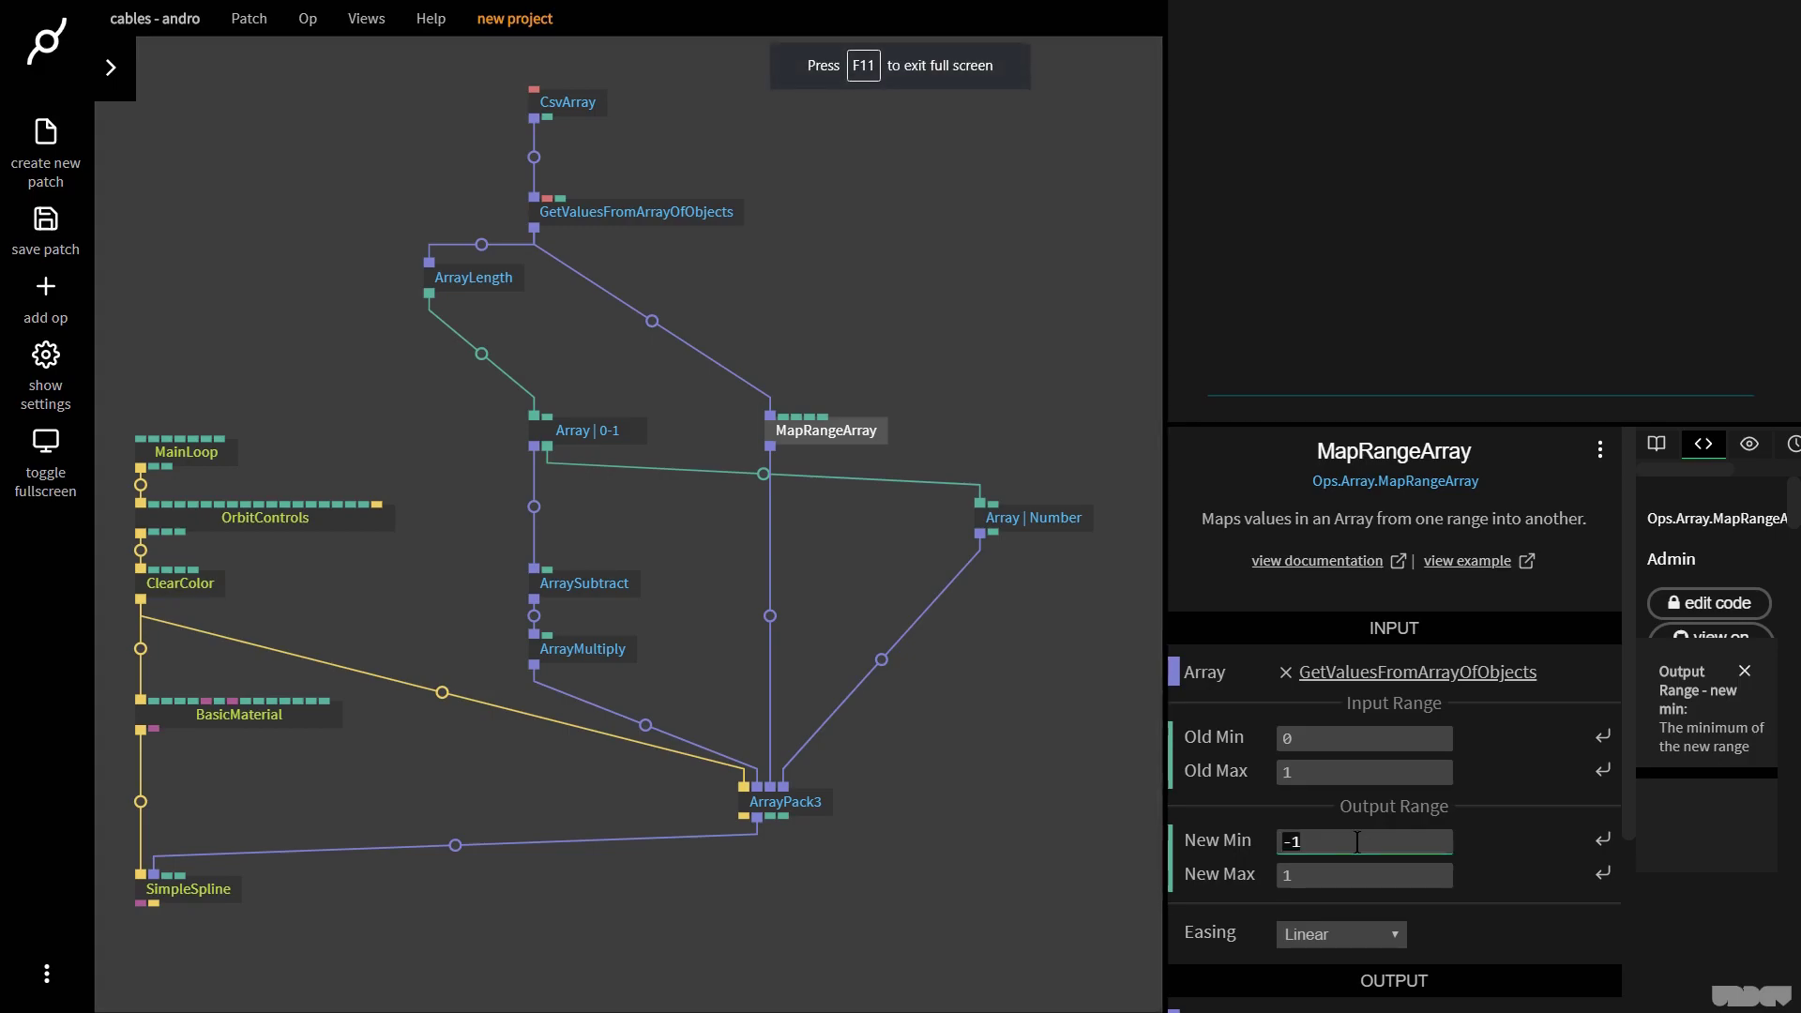
{"action": "type", "text": "-0.5"}
{"action": "key", "text": "Tab"}
{"action": "type", "text": "0."}
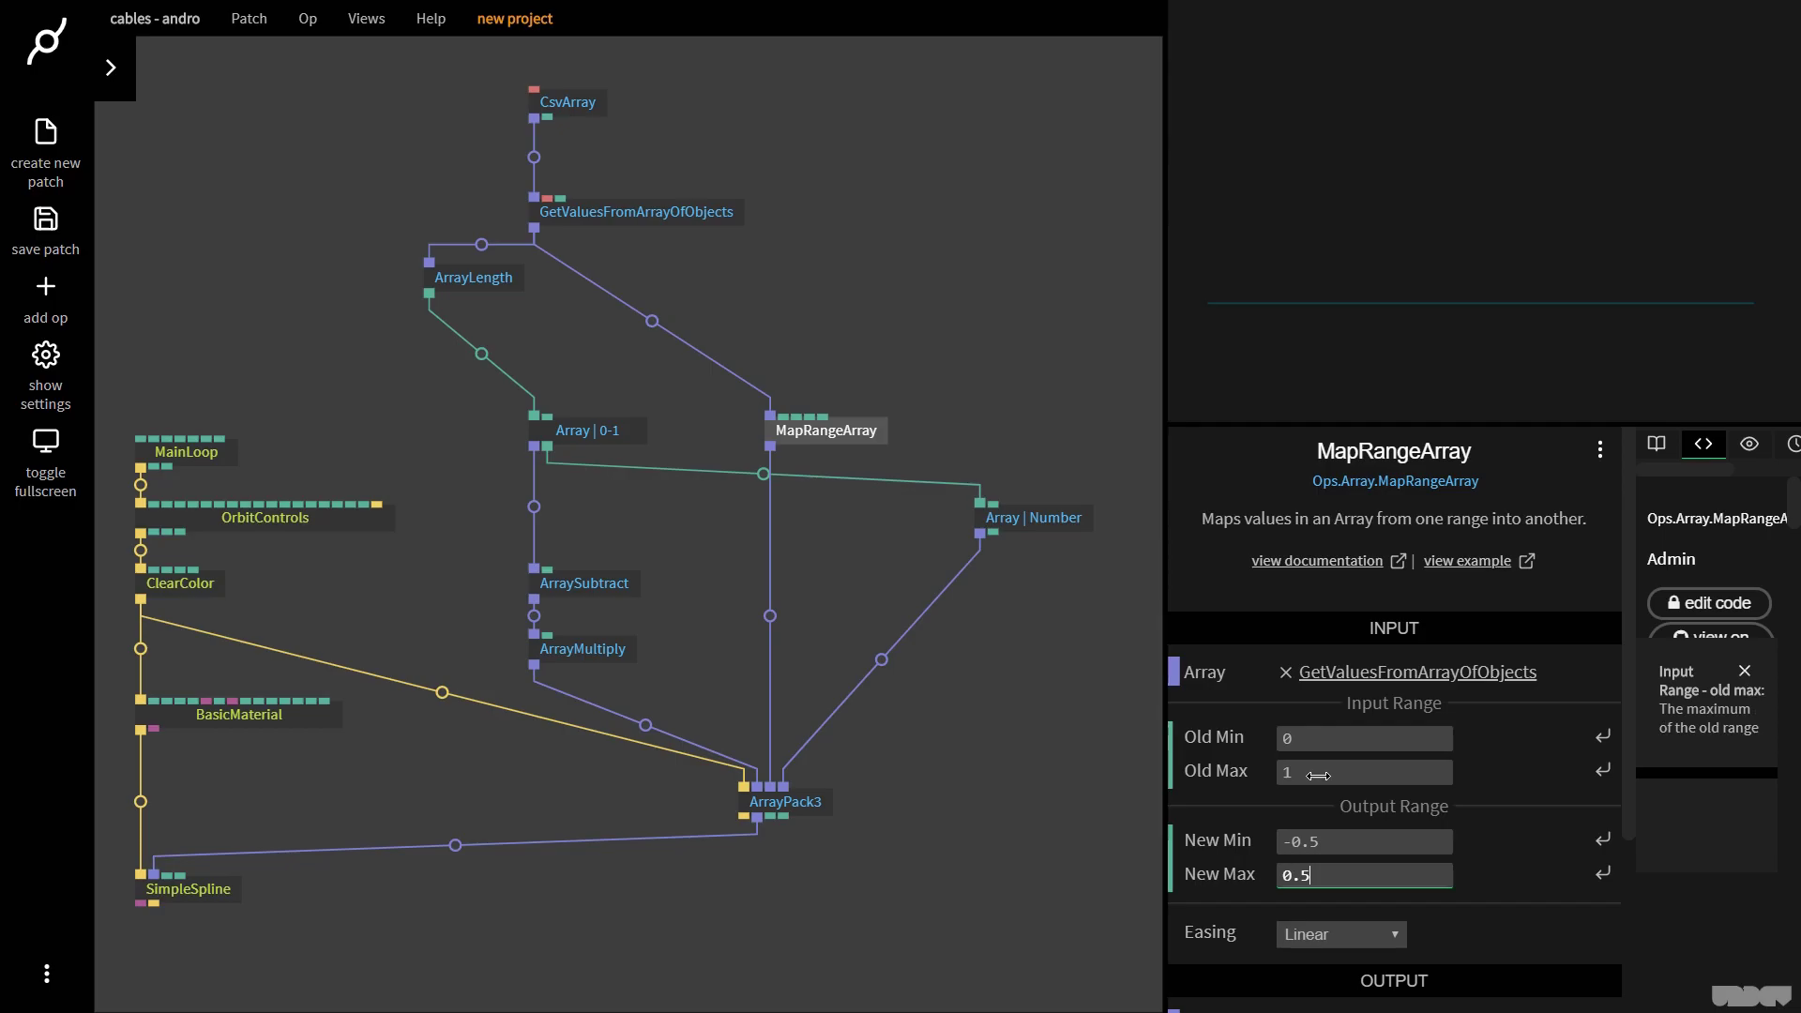
{"action": "left_click", "coordinate": [747, 304]}
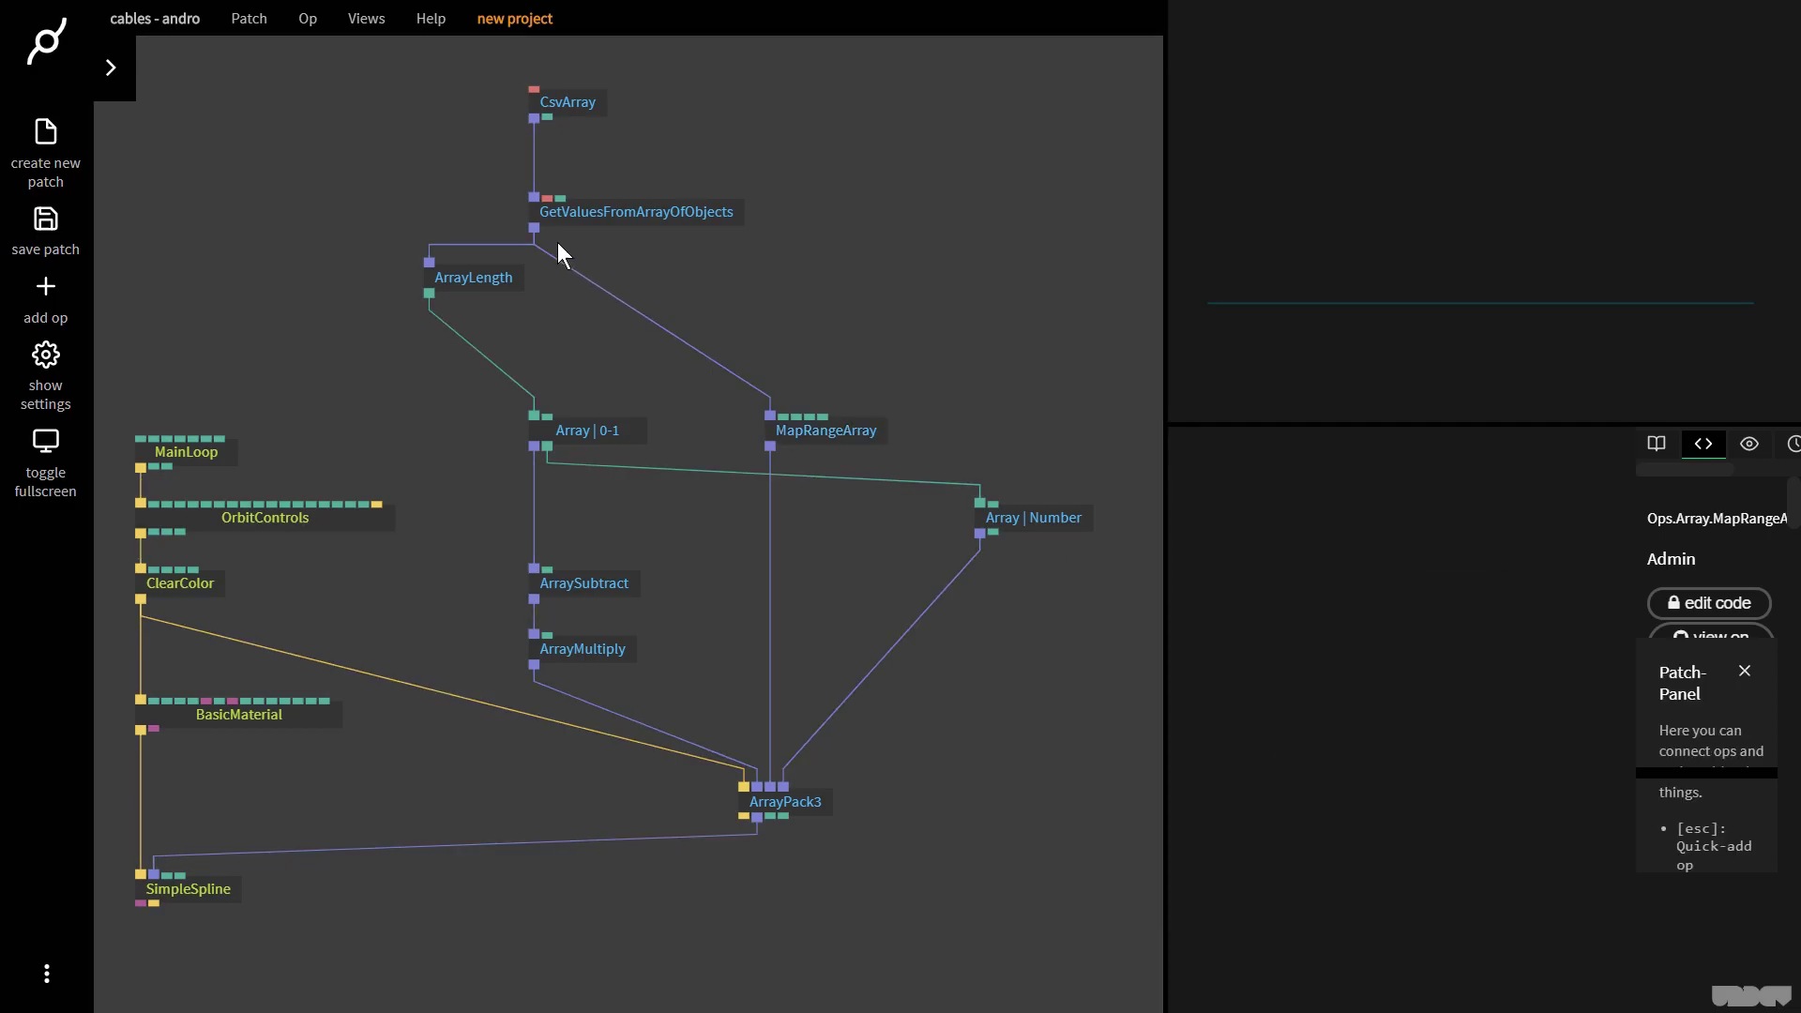
- Add an InfoArray op on the values and wire its Min and Max to MapRangeArray's Old Min and Old Max
{"action": "key", "text": "Escape"}
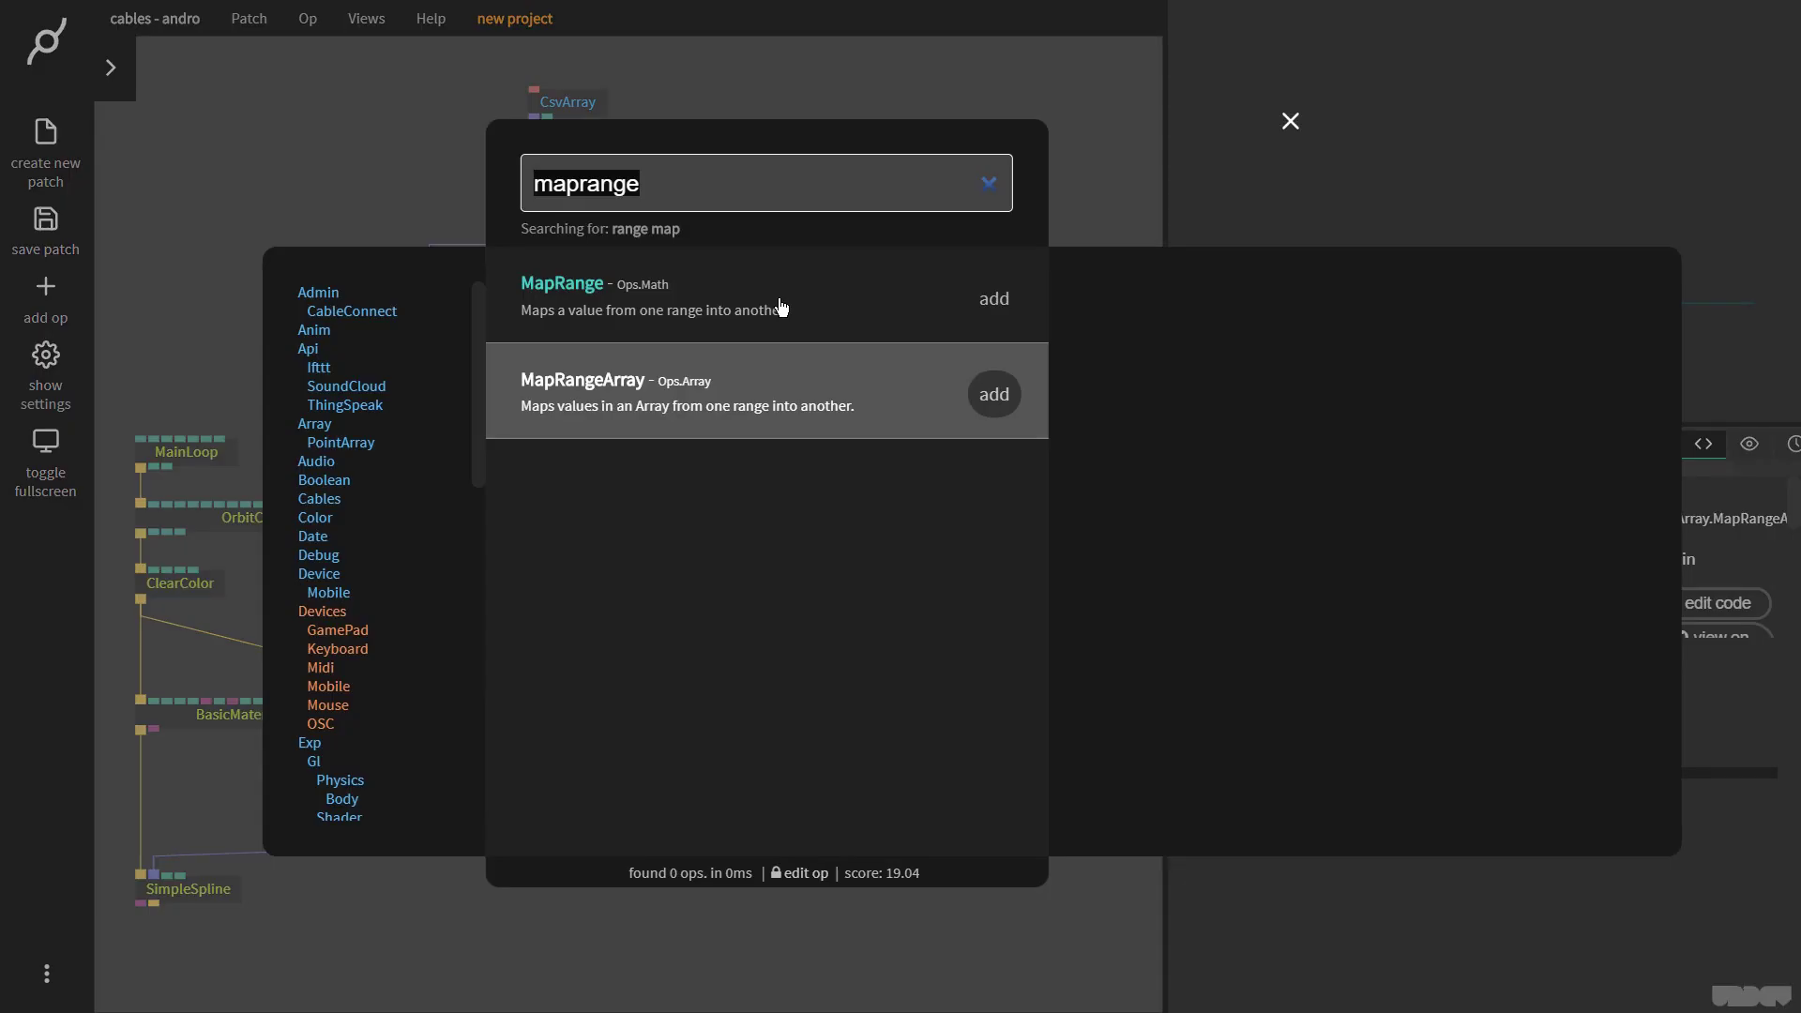
{"action": "type", "text": "infoatrra"}
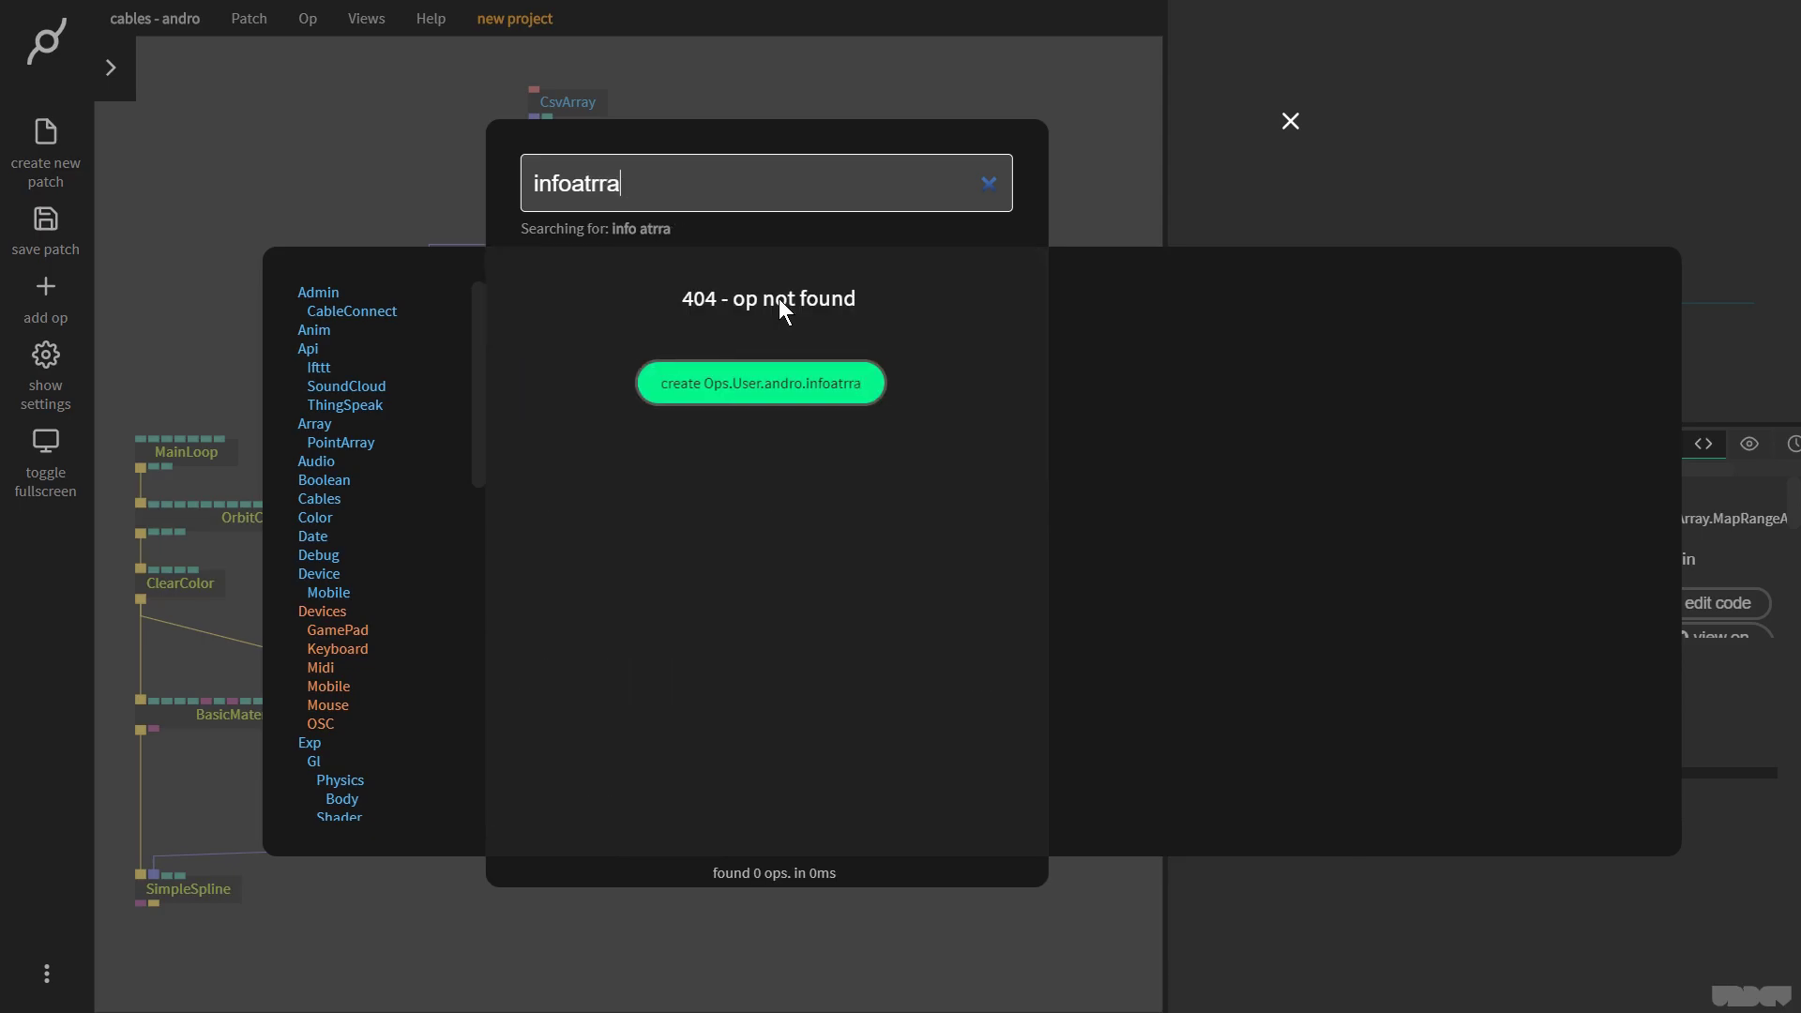
{"action": "key", "text": "BackSpace"}
{"action": "key", "text": "BackSpace"}
{"action": "key", "text": "BackSpace"}
{"action": "key", "text": "BackSpace"}
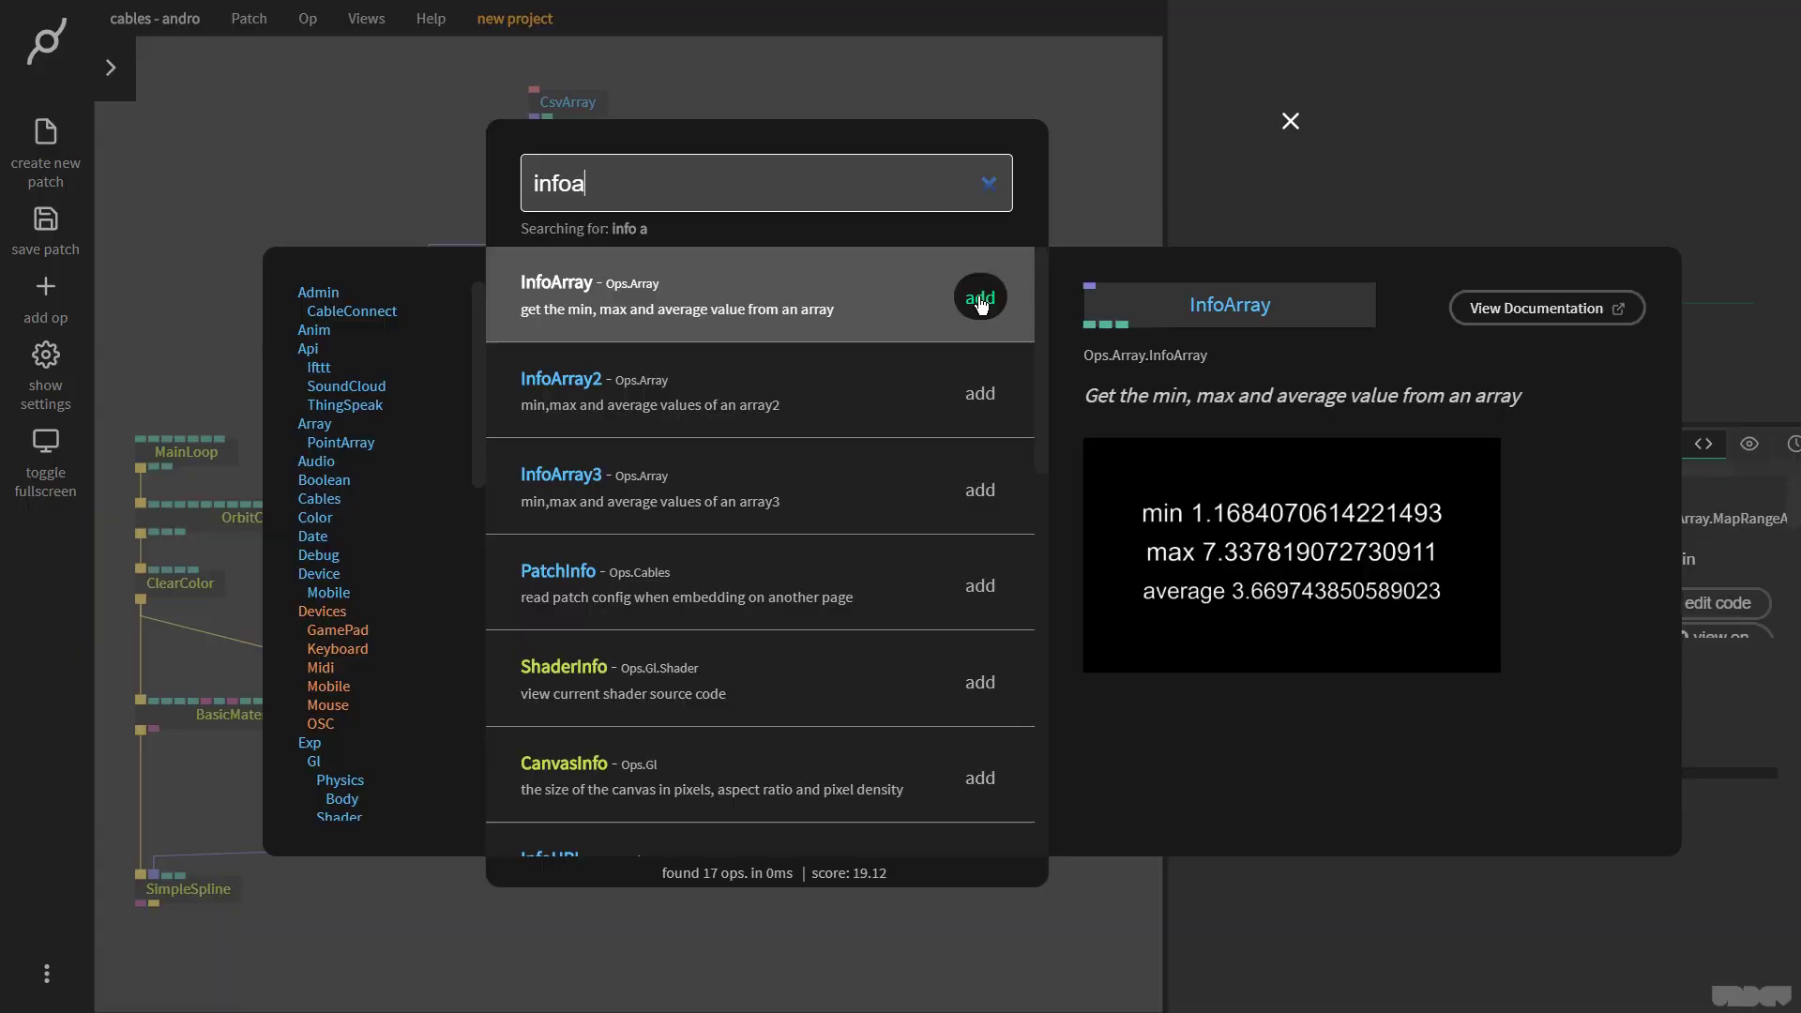
{"action": "left_click", "coordinate": [979, 299]}
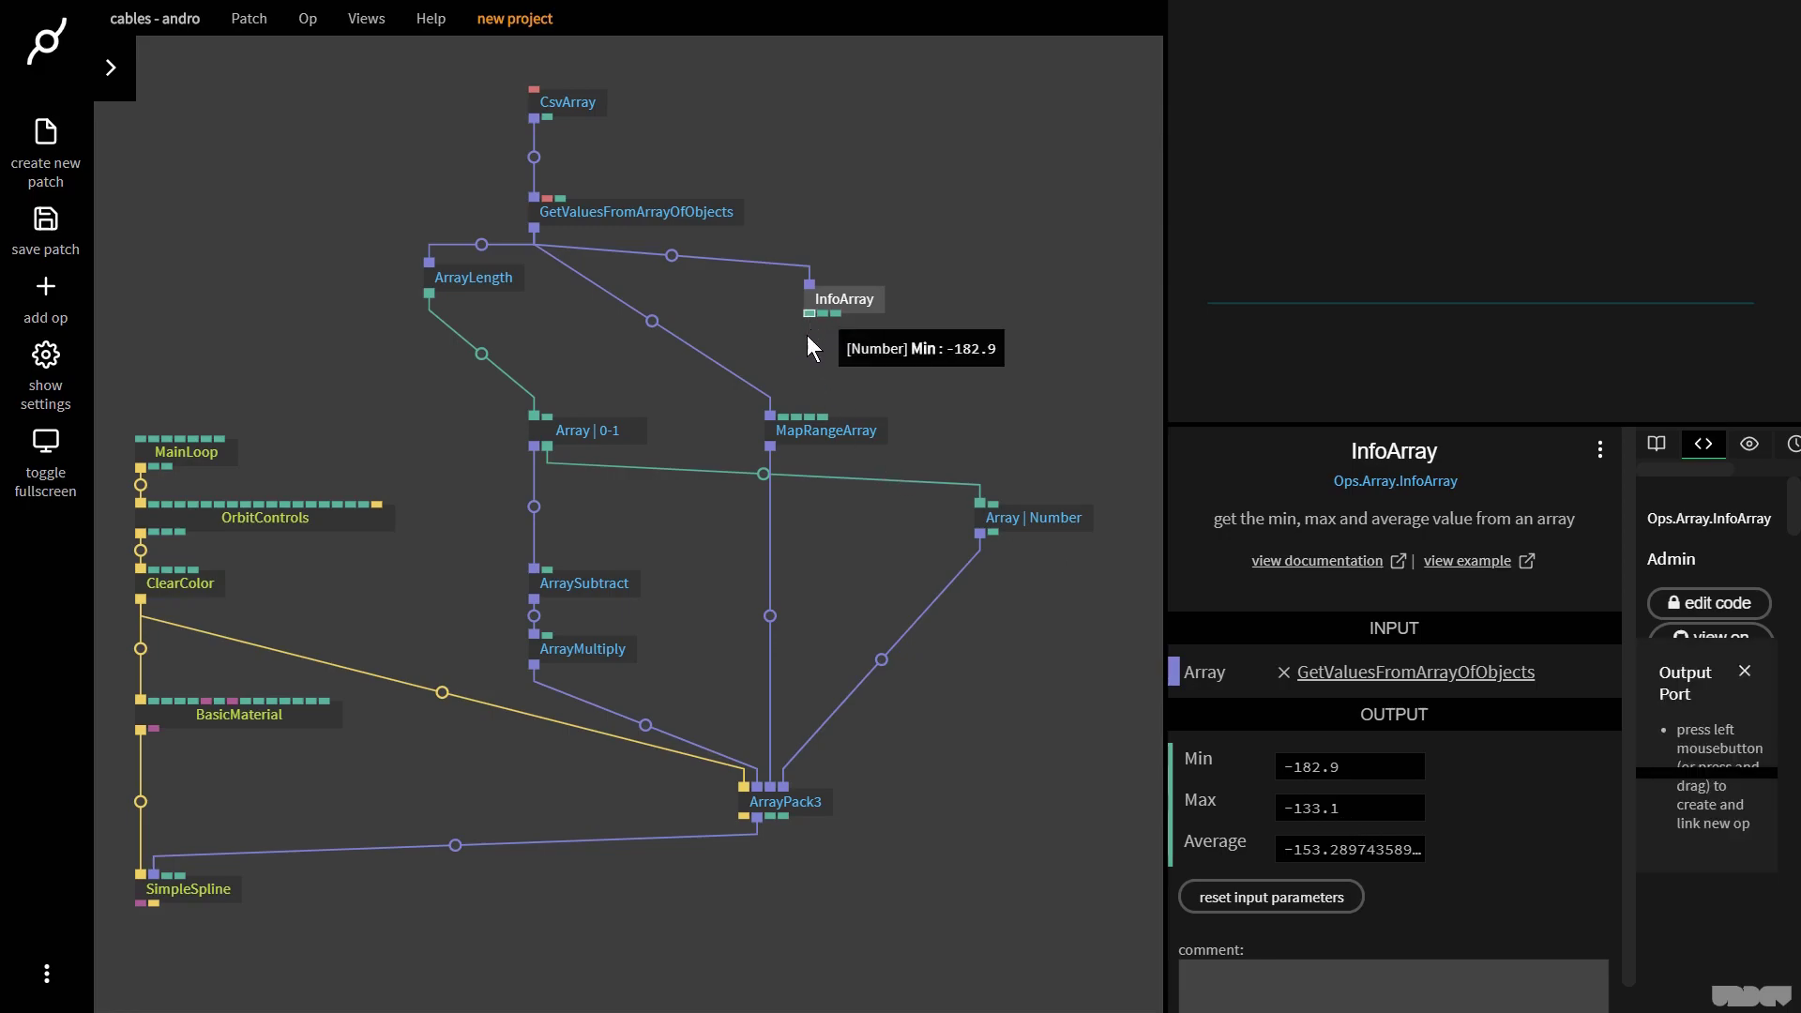
{"action": "left_click_drag", "start_coordinate": [809, 316], "coordinate": [782, 415]}
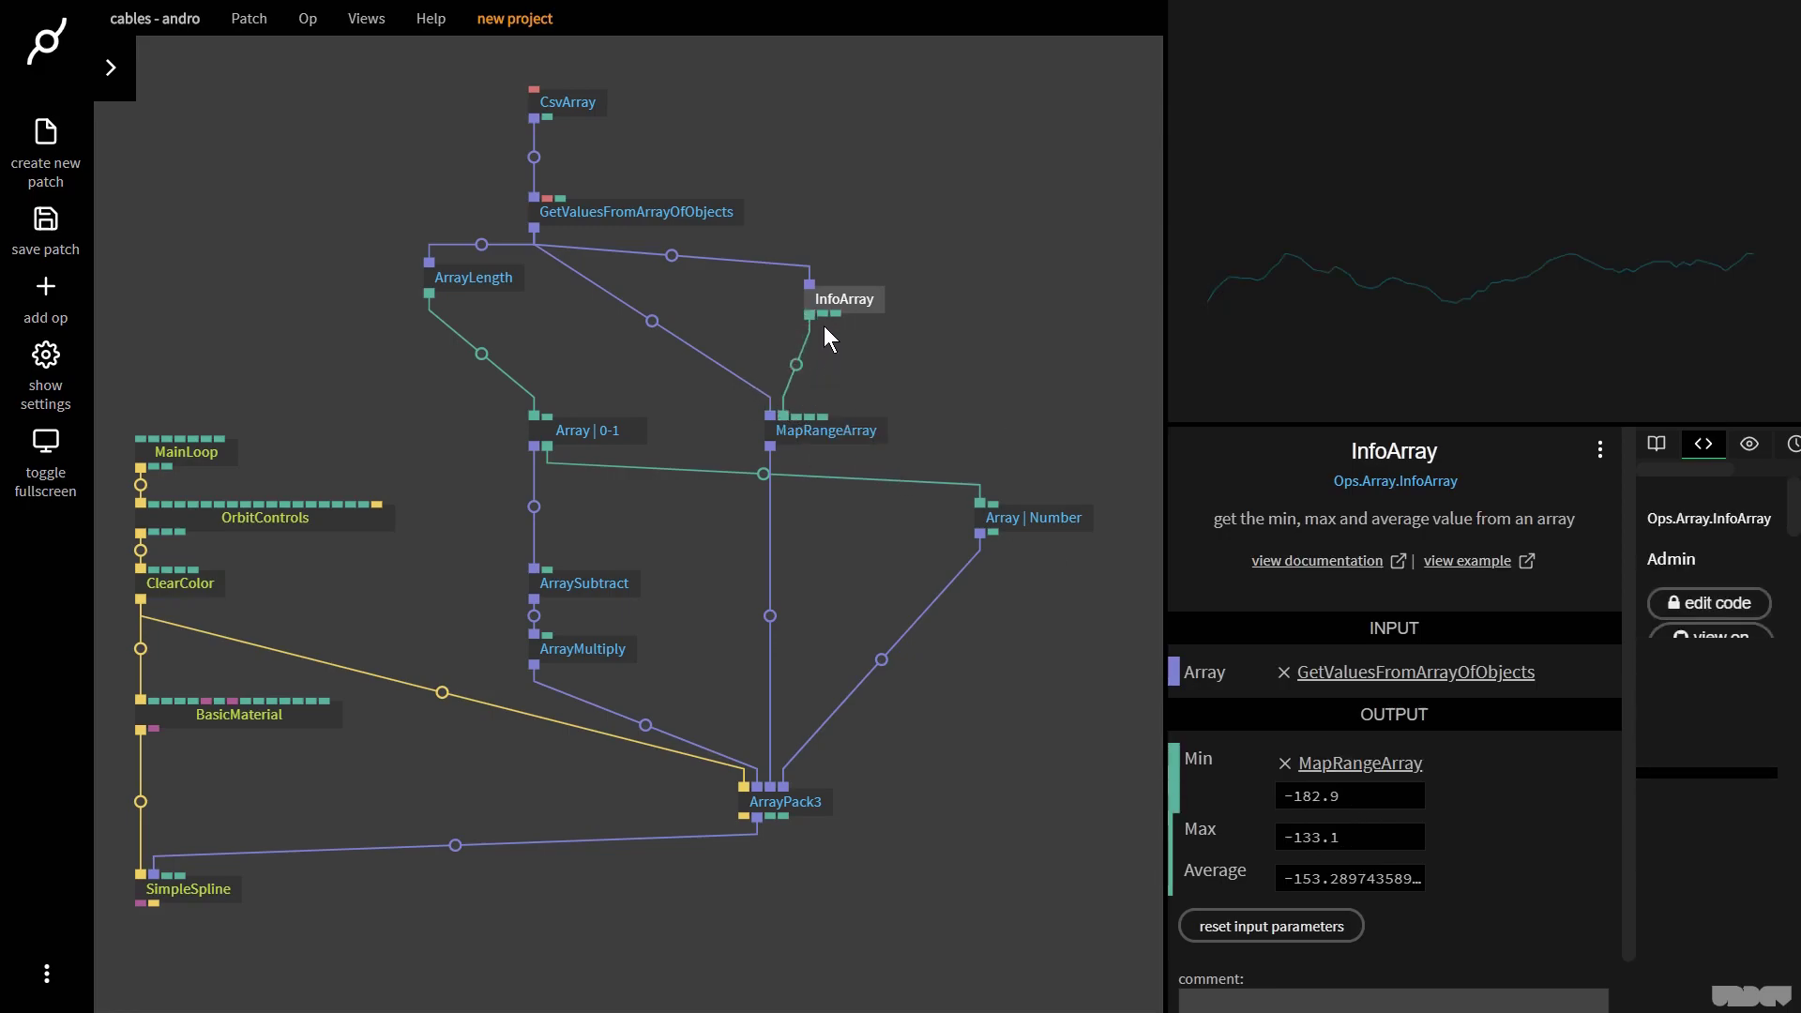
{"action": "left_click_drag", "start_coordinate": [824, 316], "coordinate": [797, 417]}
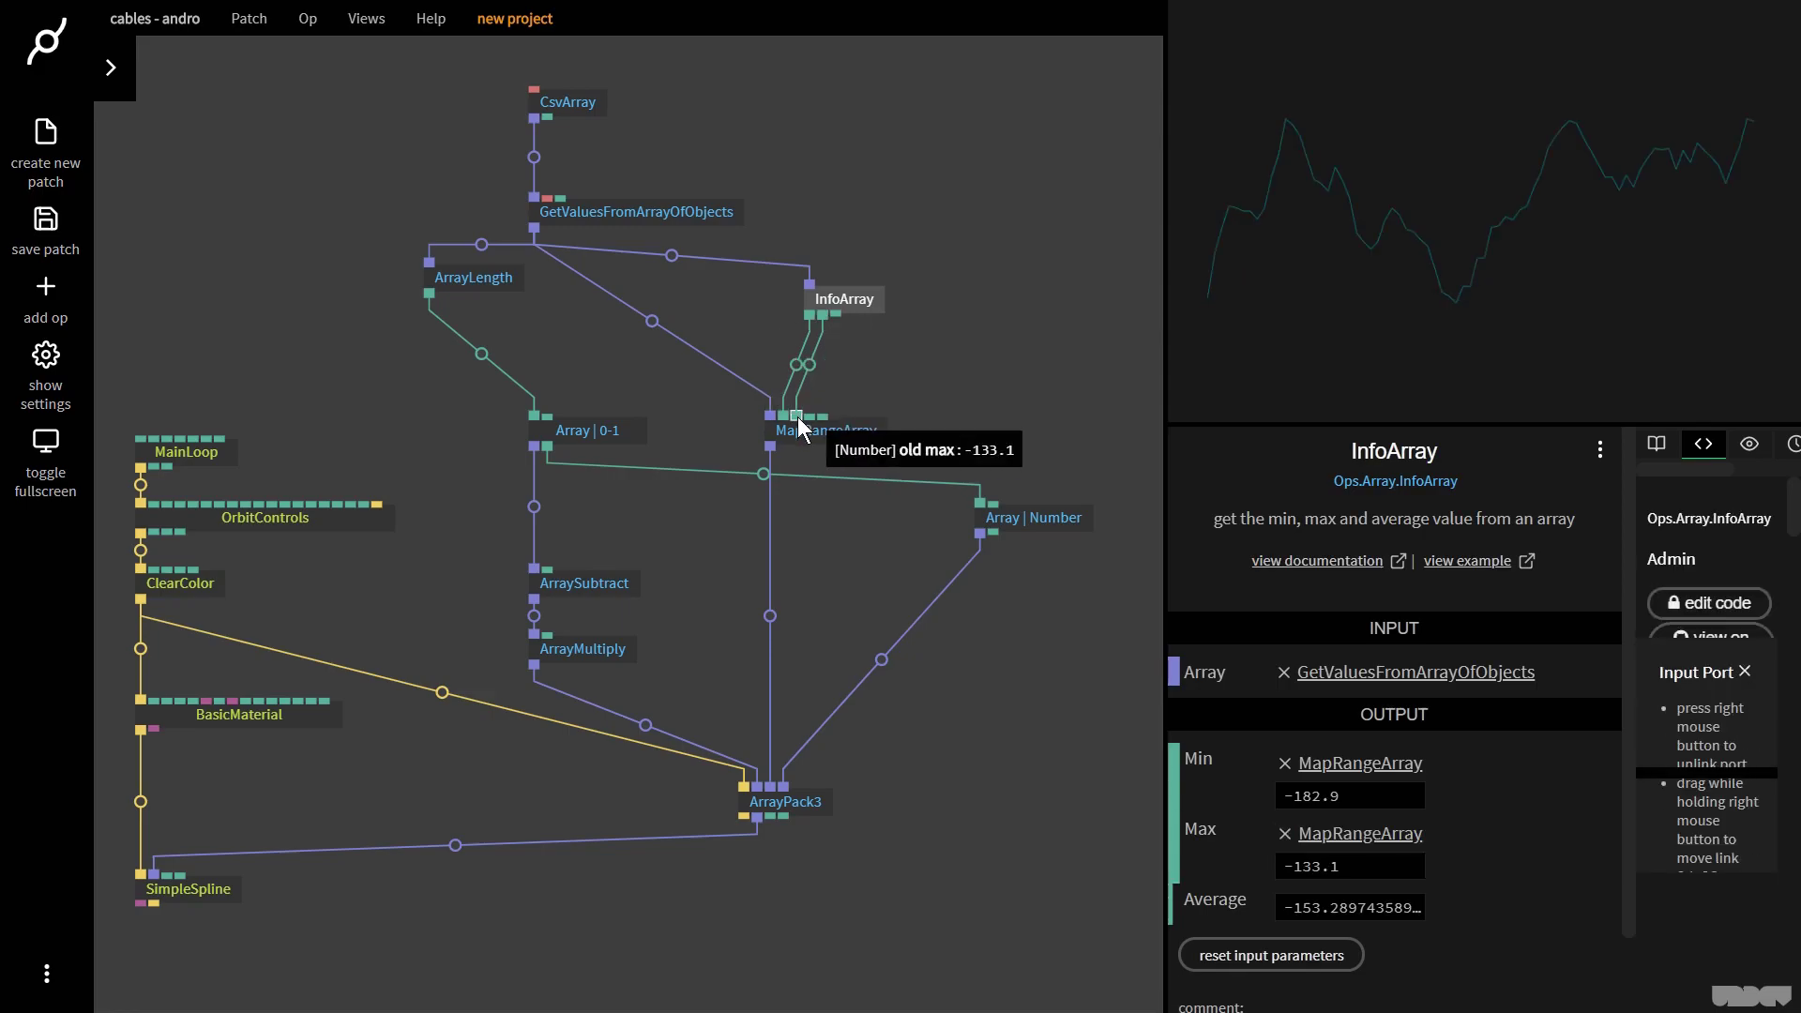
{"action": "left_click_drag", "start_coordinate": [865, 303], "coordinate": [837, 305]}
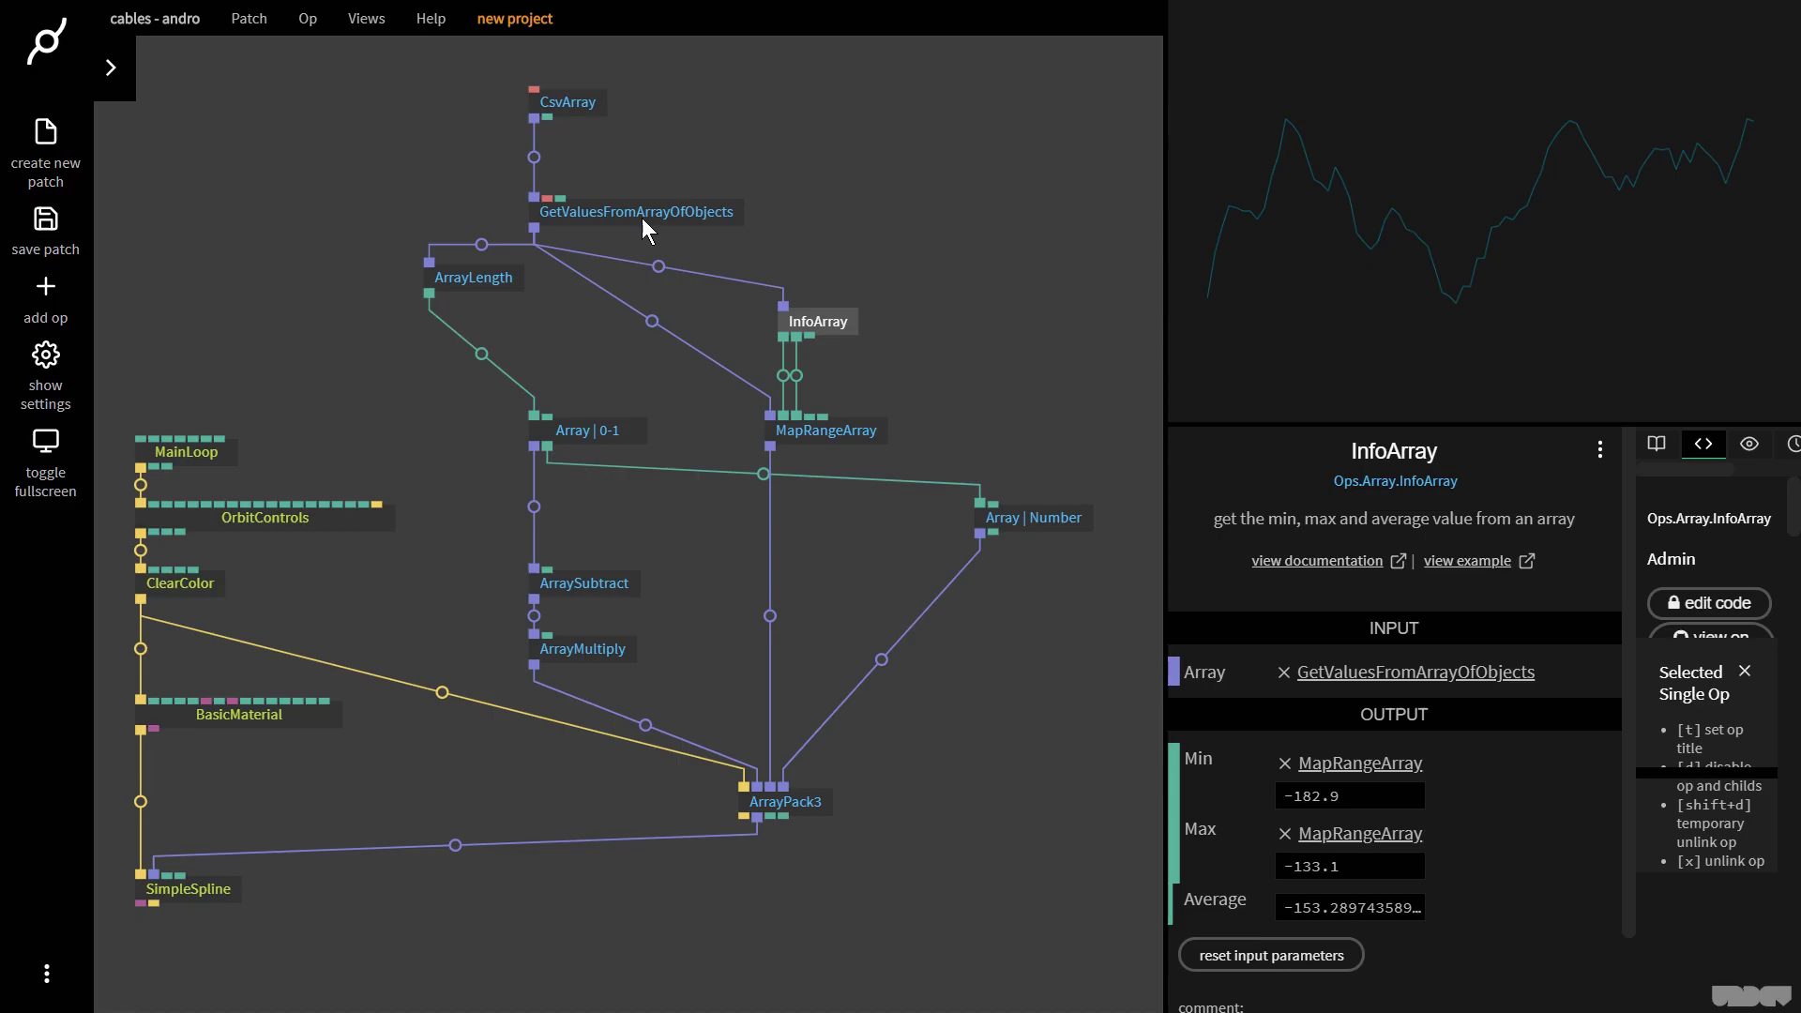
- Re-enter MapRangeArray's New Min as -0.5 and New Max as 0.5
{"action": "left_click", "coordinate": [824, 430]}
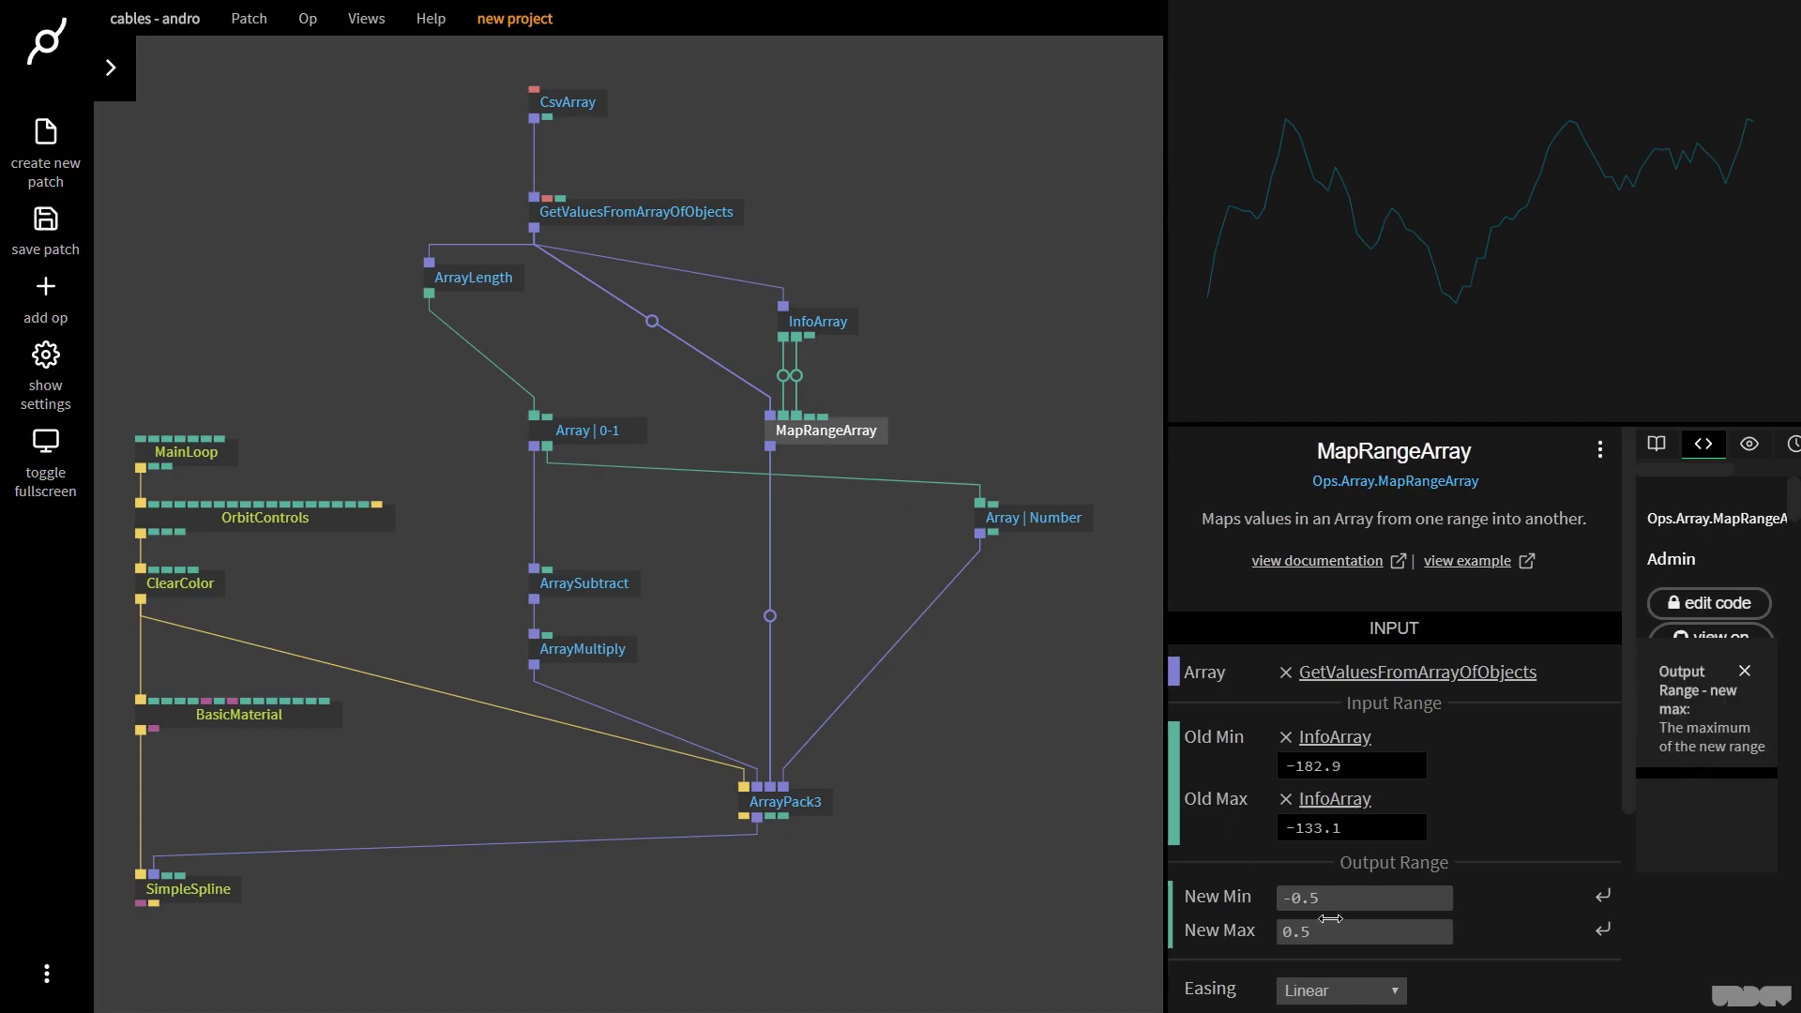
{"action": "left_click", "coordinate": [1342, 902]}
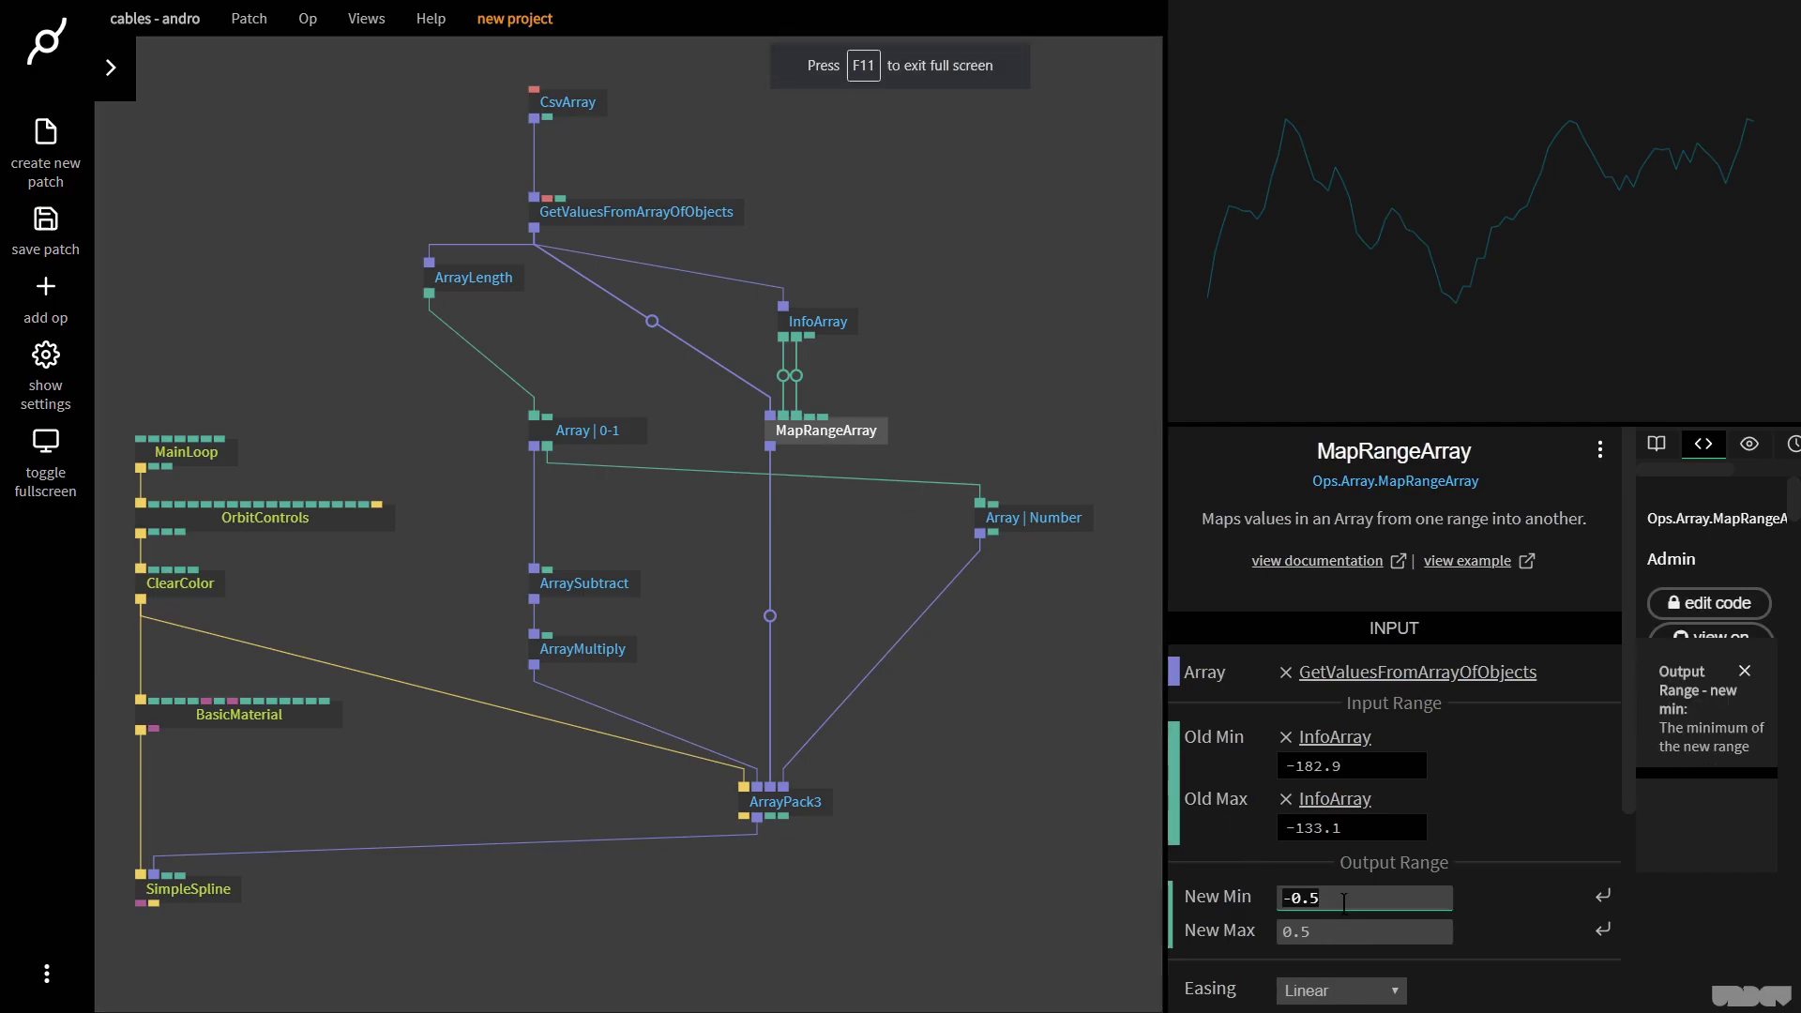
{"action": "type", "text": "-1"}
{"action": "key", "text": "Tab"}
{"action": "type", "text": "1"}
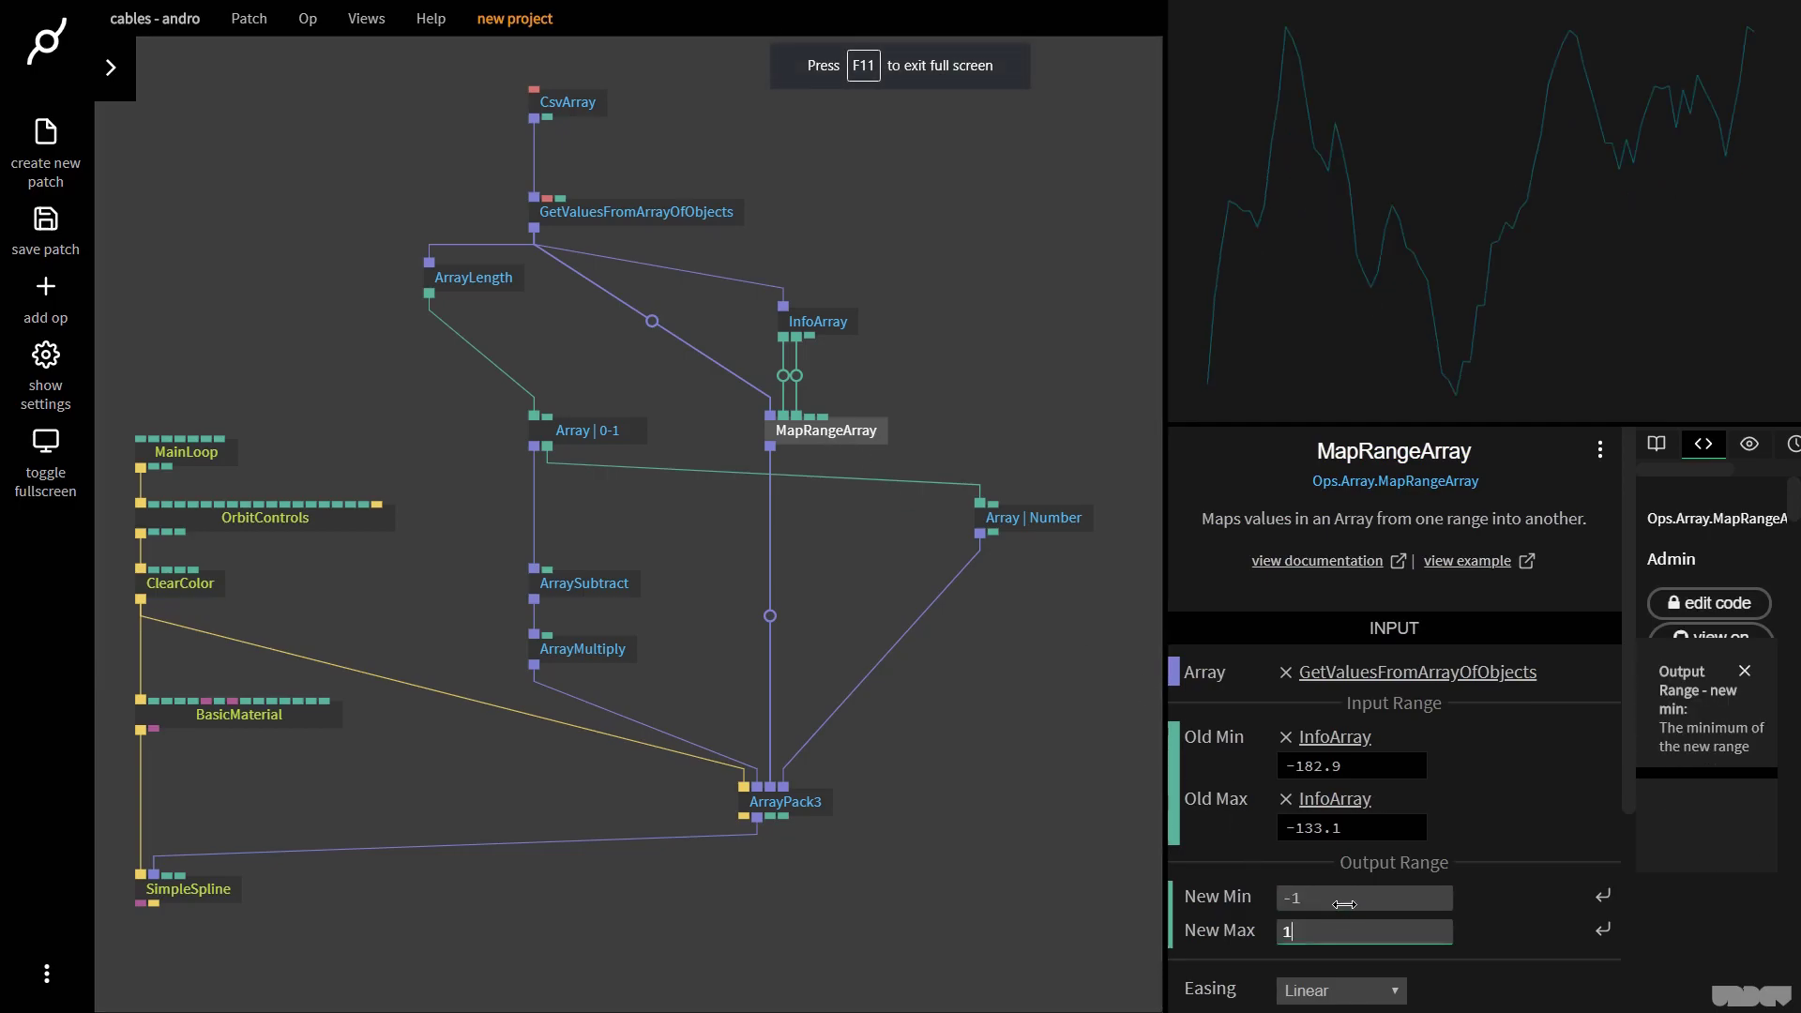
{"action": "left_click", "coordinate": [1344, 903]}
{"action": "type", "text": "-0.5"}
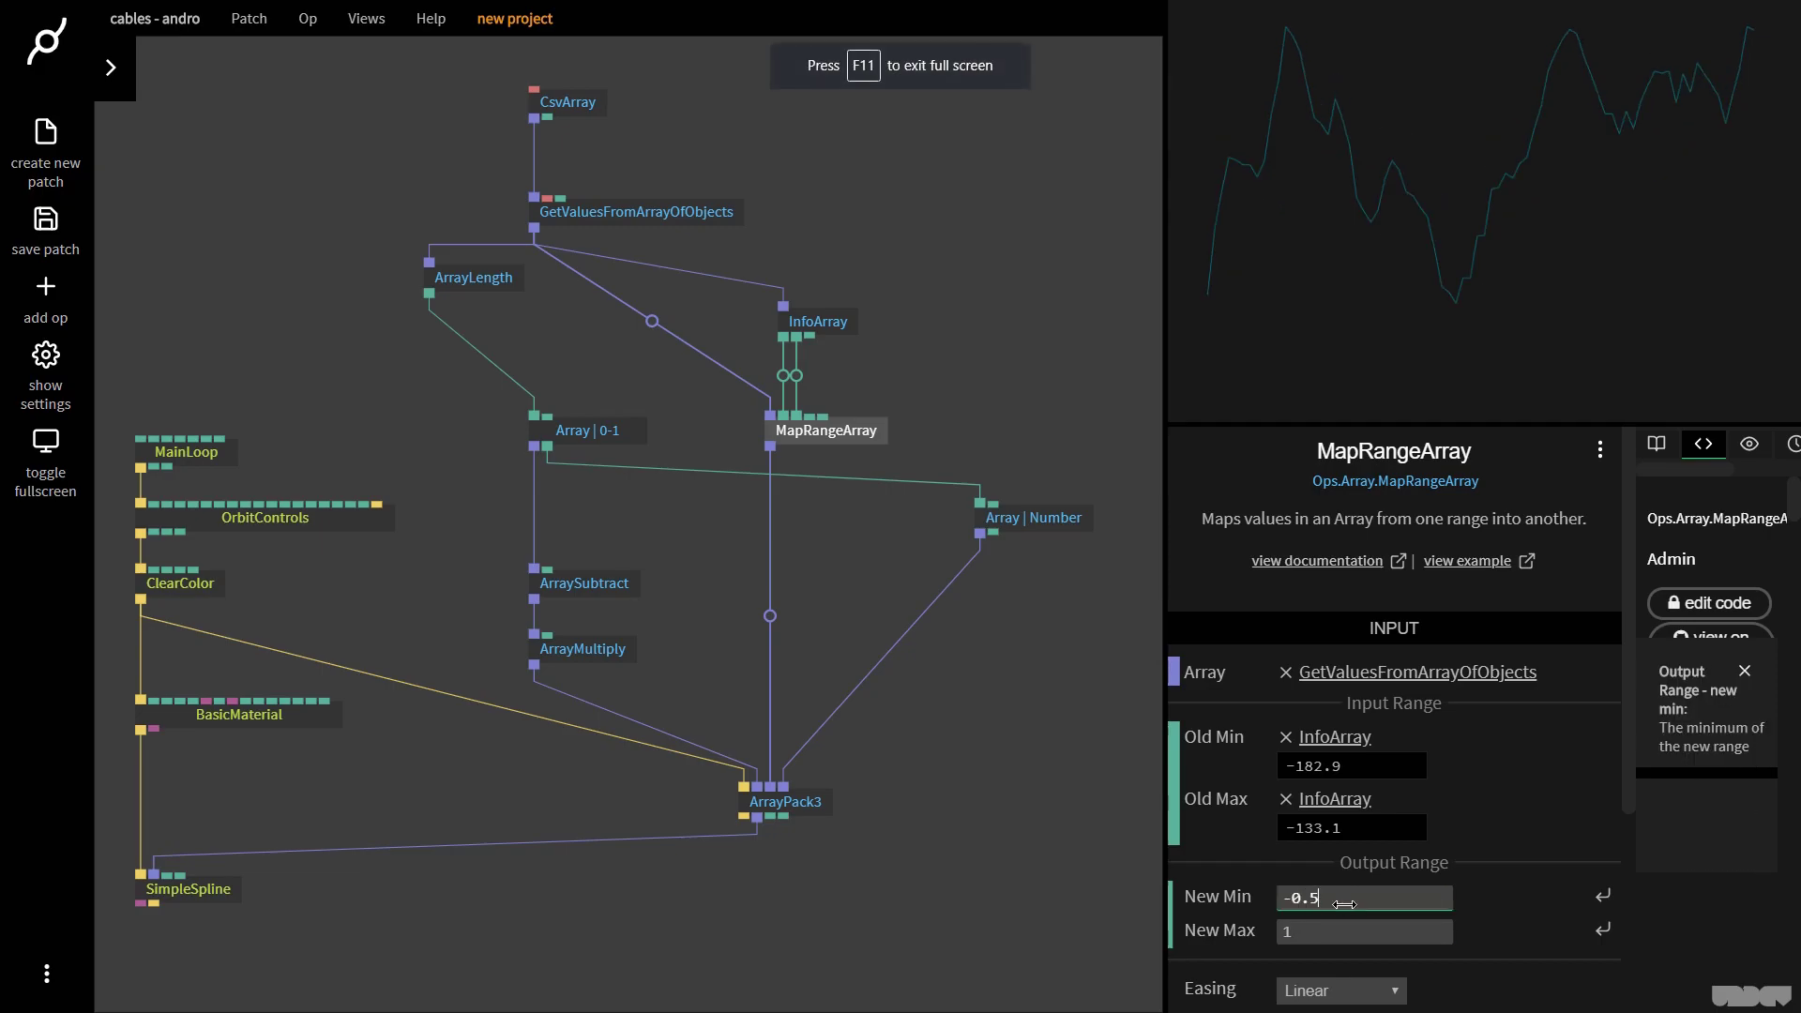
{"action": "key", "text": "Tab"}
{"action": "type", "text": "0.5"}
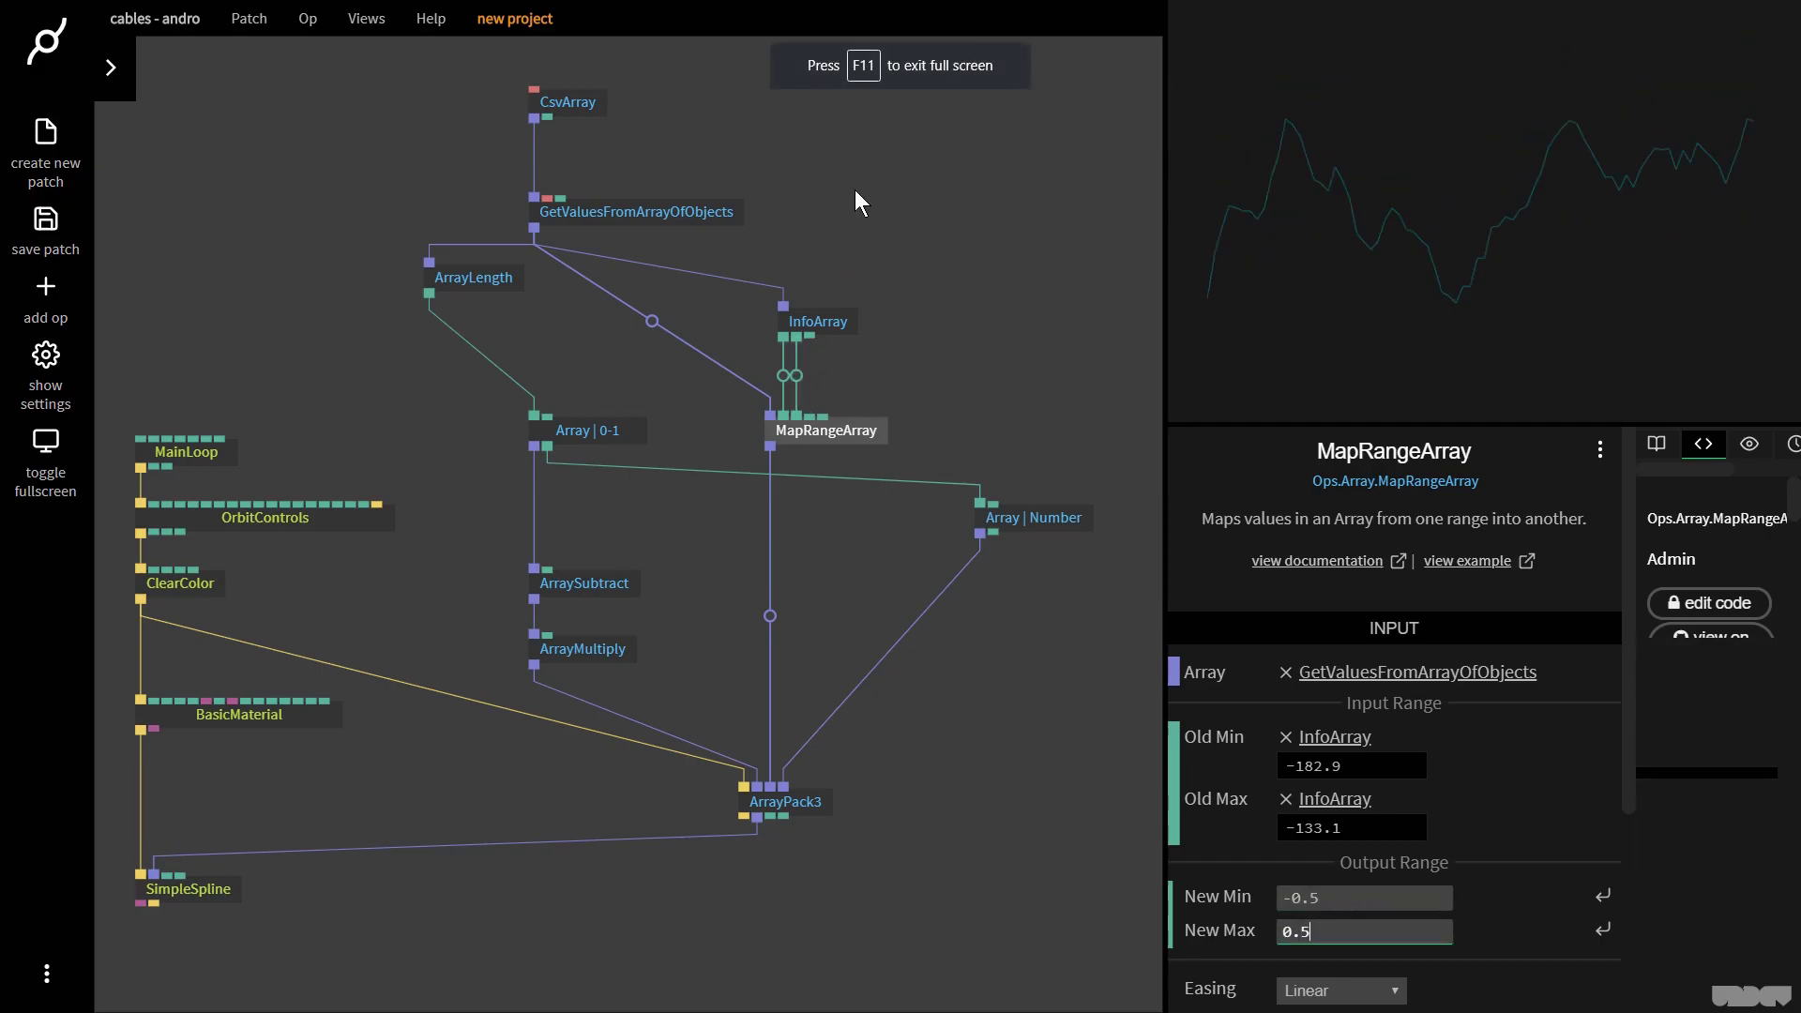
- Inspect CsvArray's parsed data array
{"action": "left_click", "coordinate": [571, 101]}
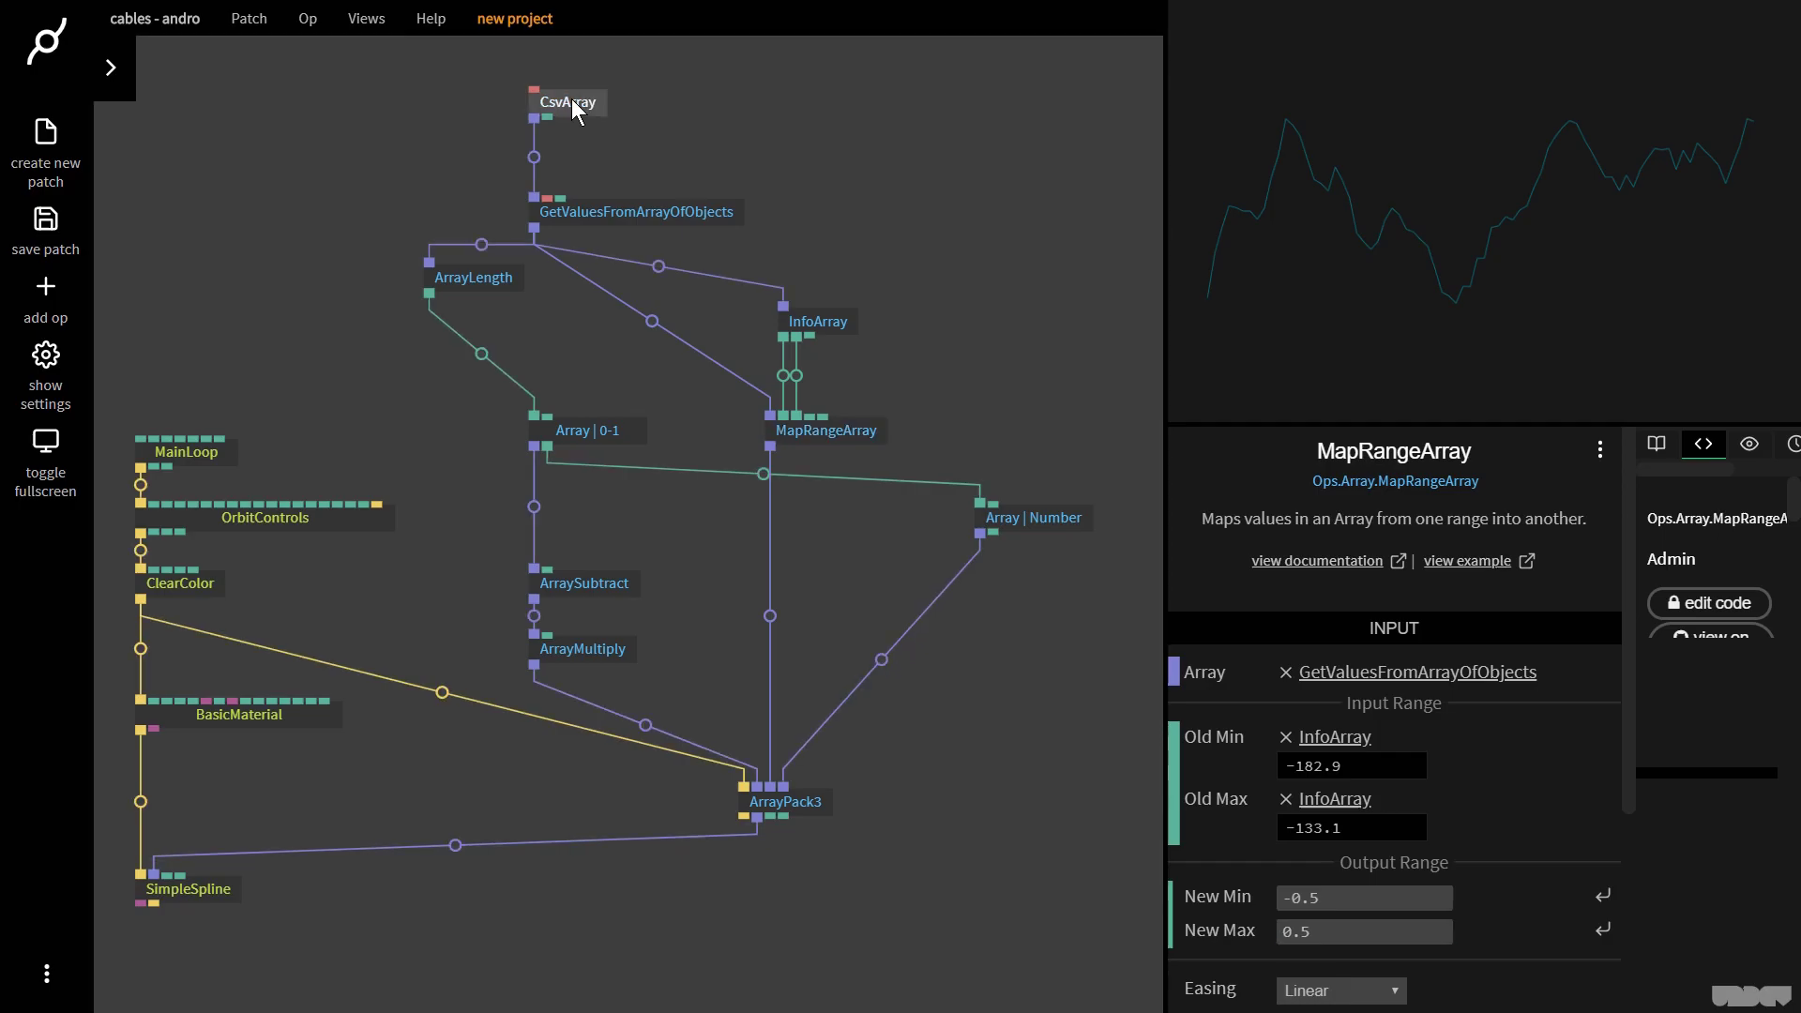
{"action": "left_click", "coordinate": [1470, 806]}
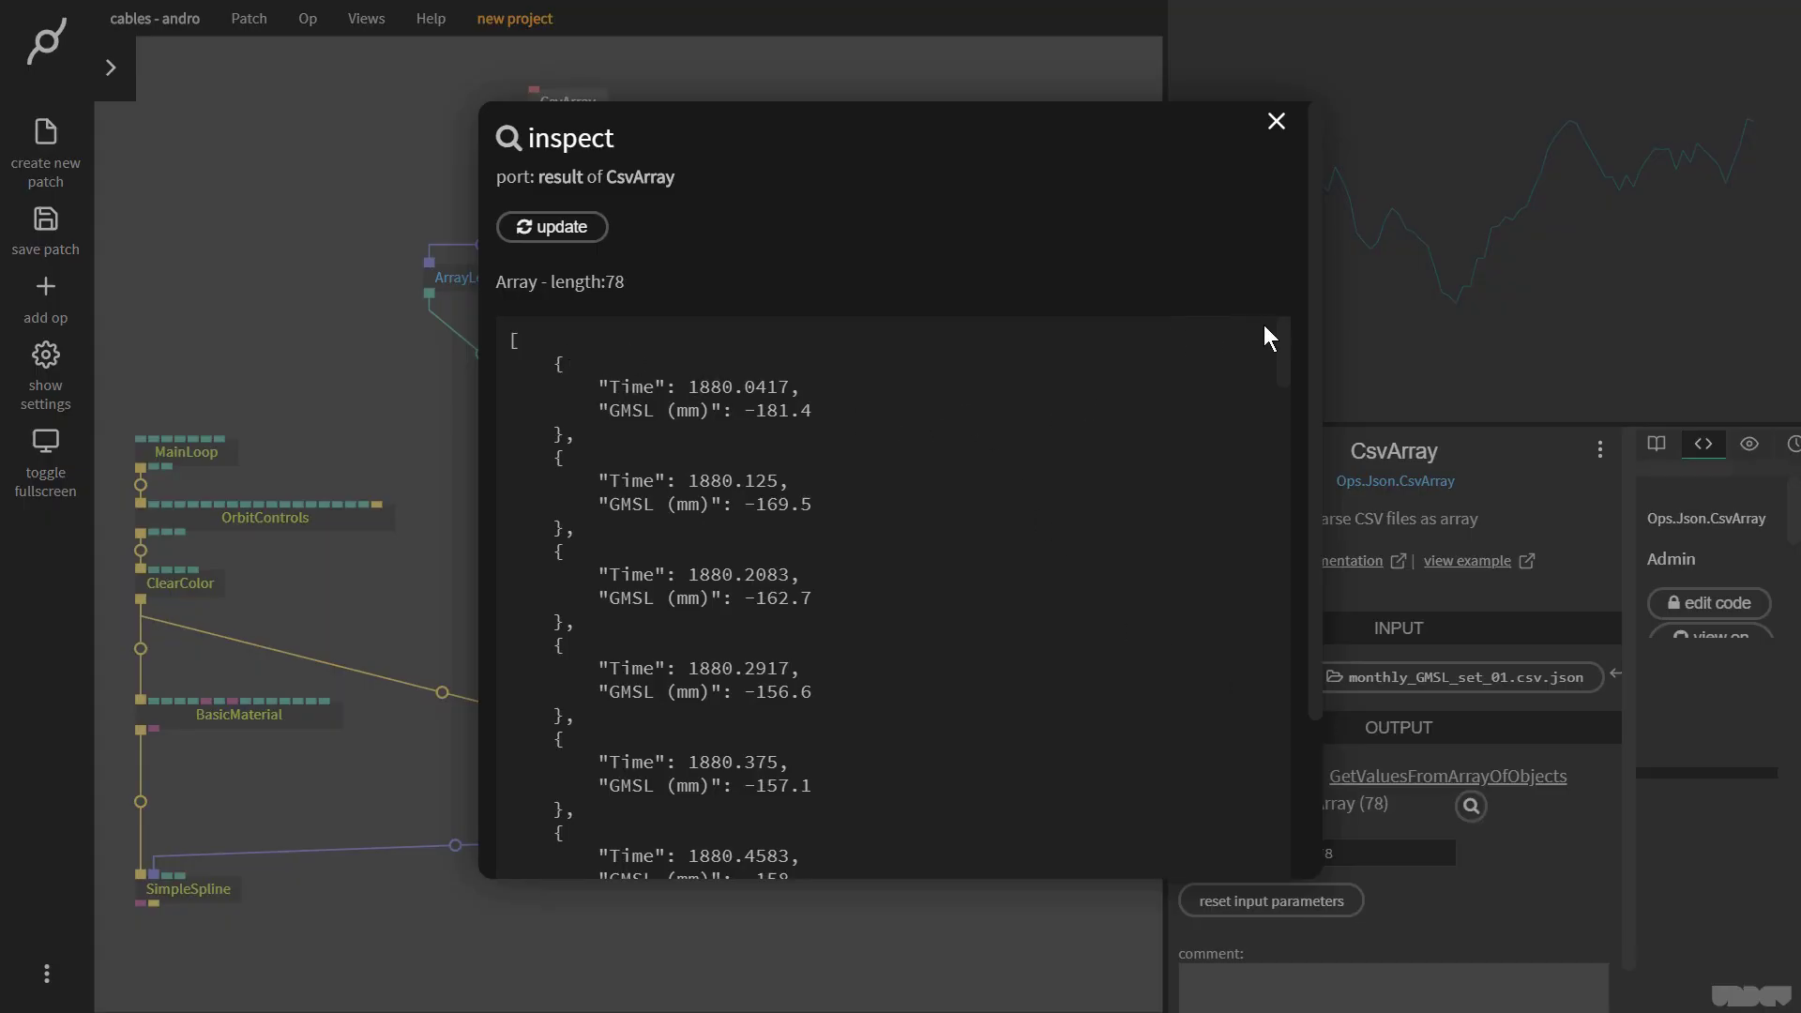
{"action": "scroll", "coordinate": [1264, 324], "scroll_direction": "down", "scroll_amount": 20}
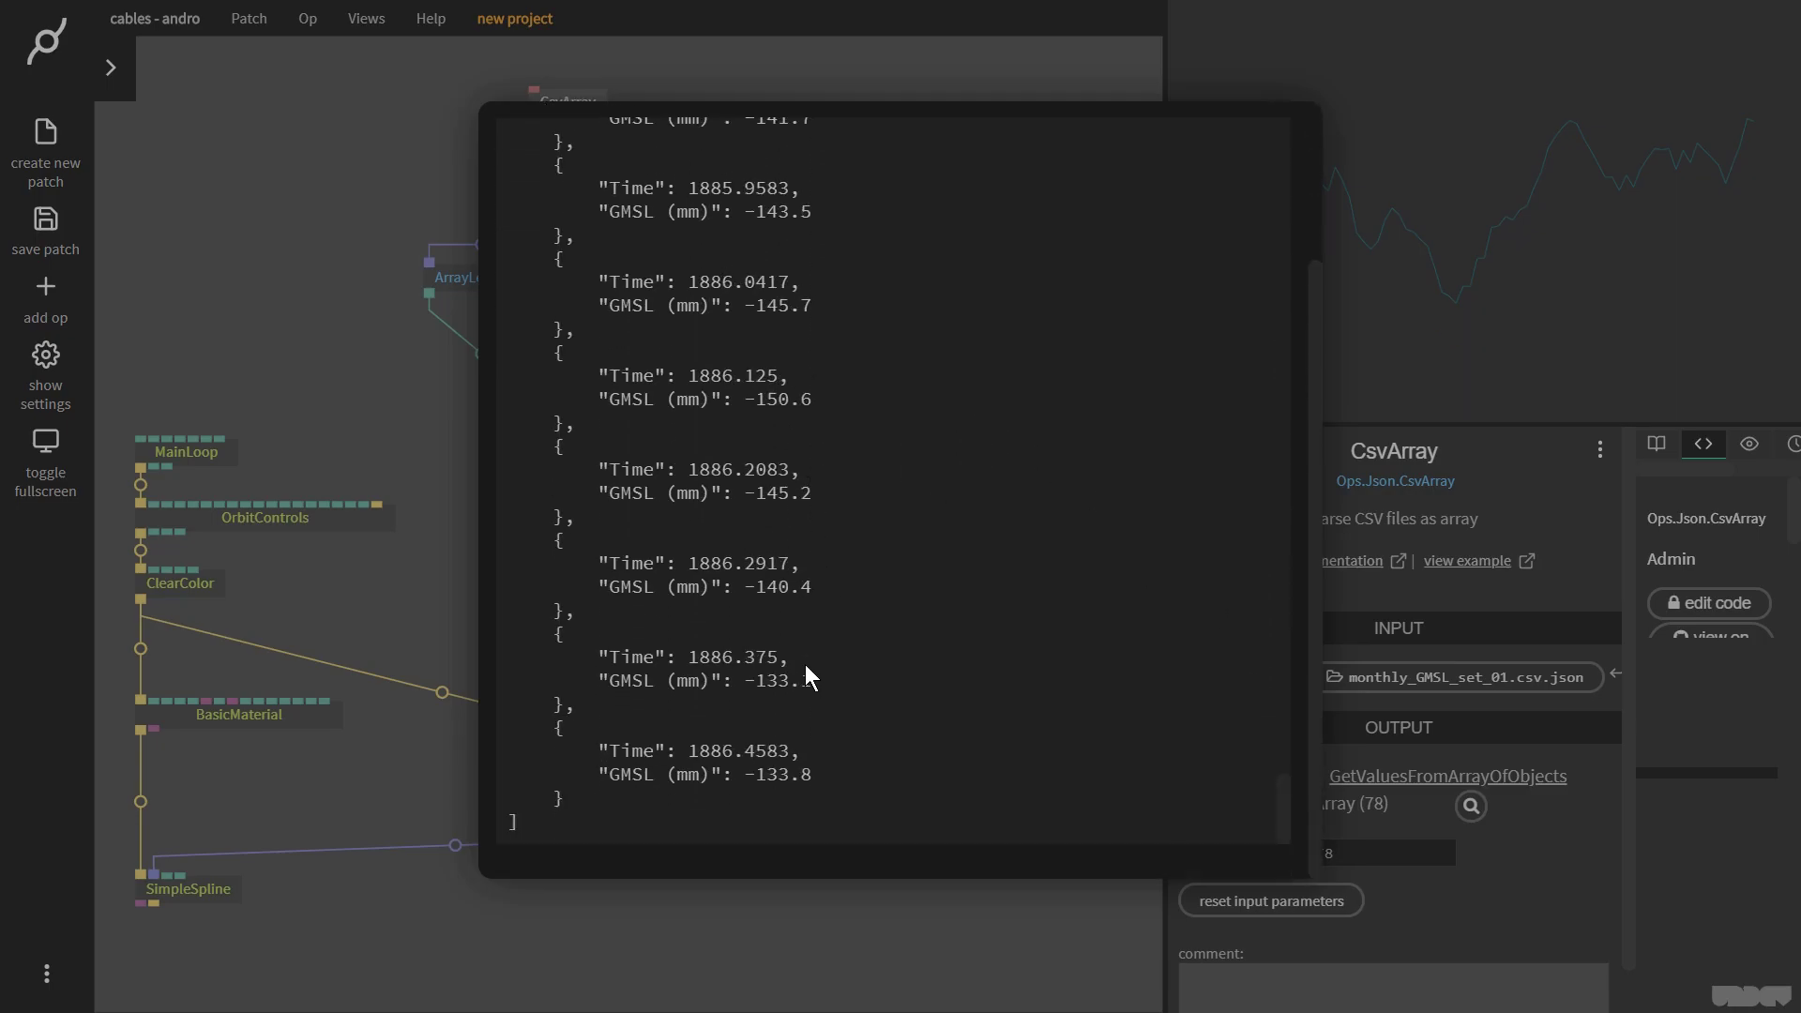
{"action": "left_click", "coordinate": [287, 215]}
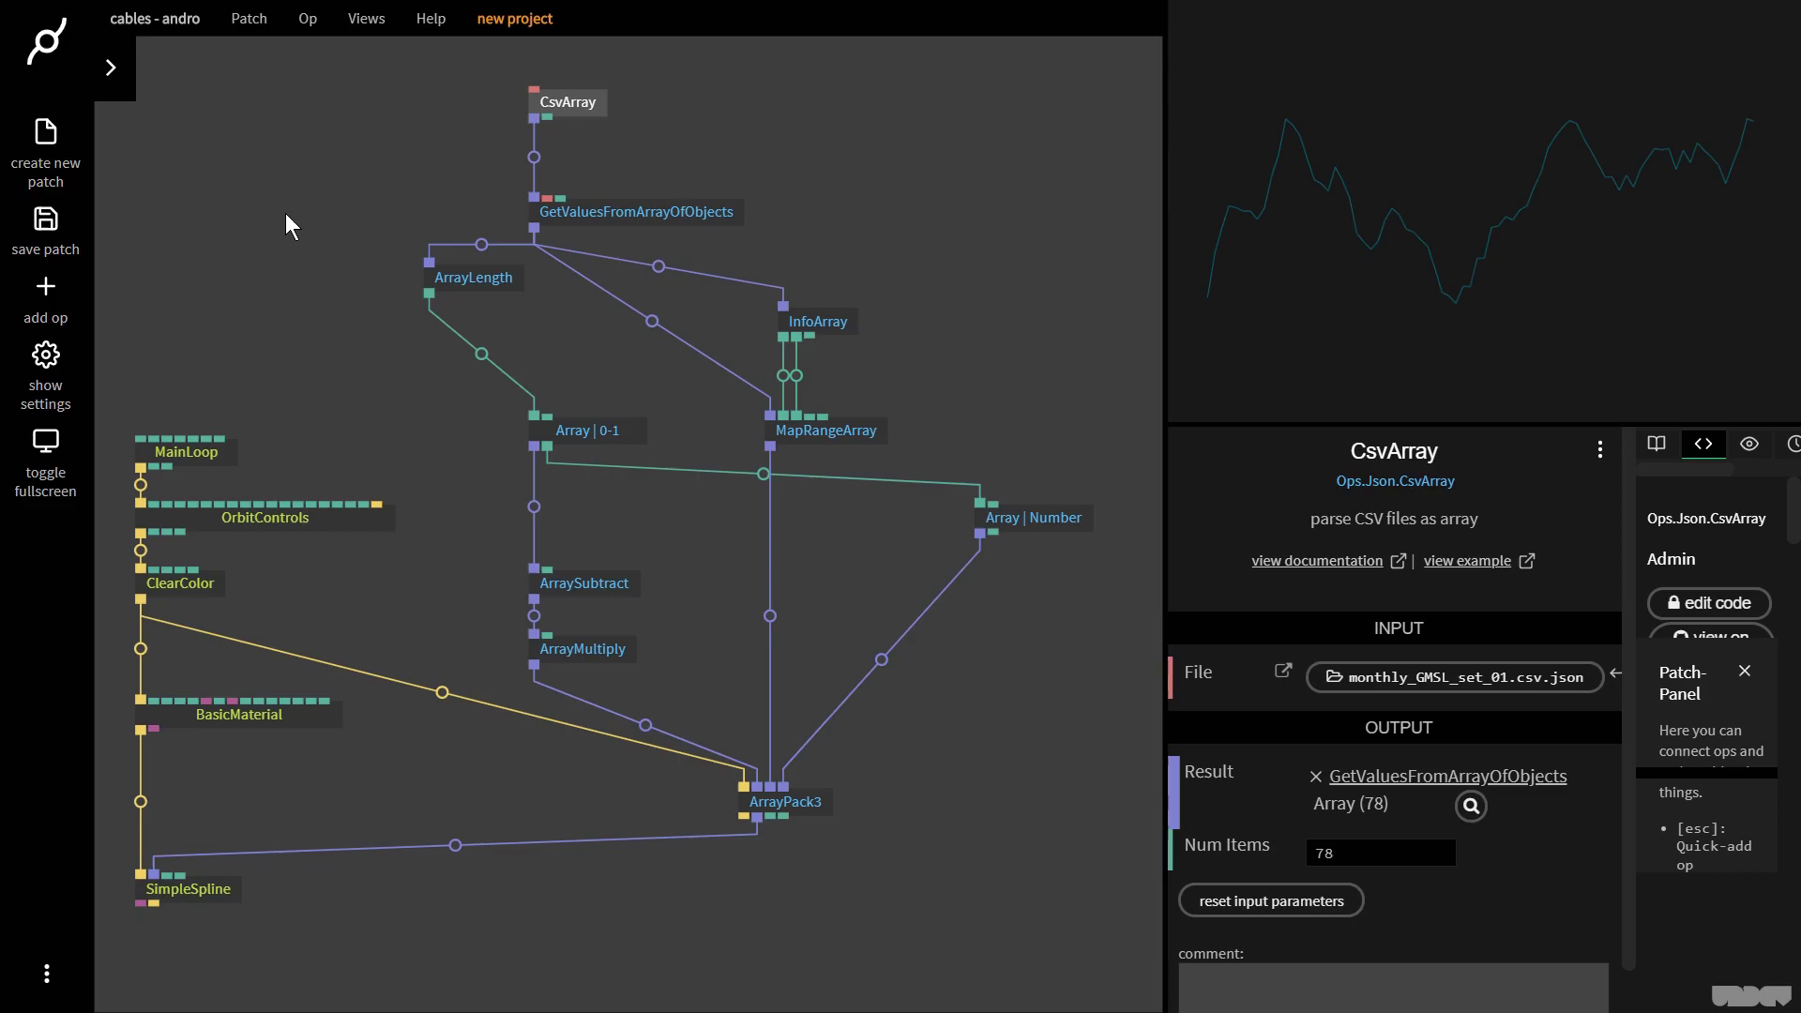
- Duplicate the CsvArray and GetValuesFromArrayOfObjects pair twice, making three loaders
{"action": "left_click_drag", "start_coordinate": [933, 229], "coordinate": [447, 155]}
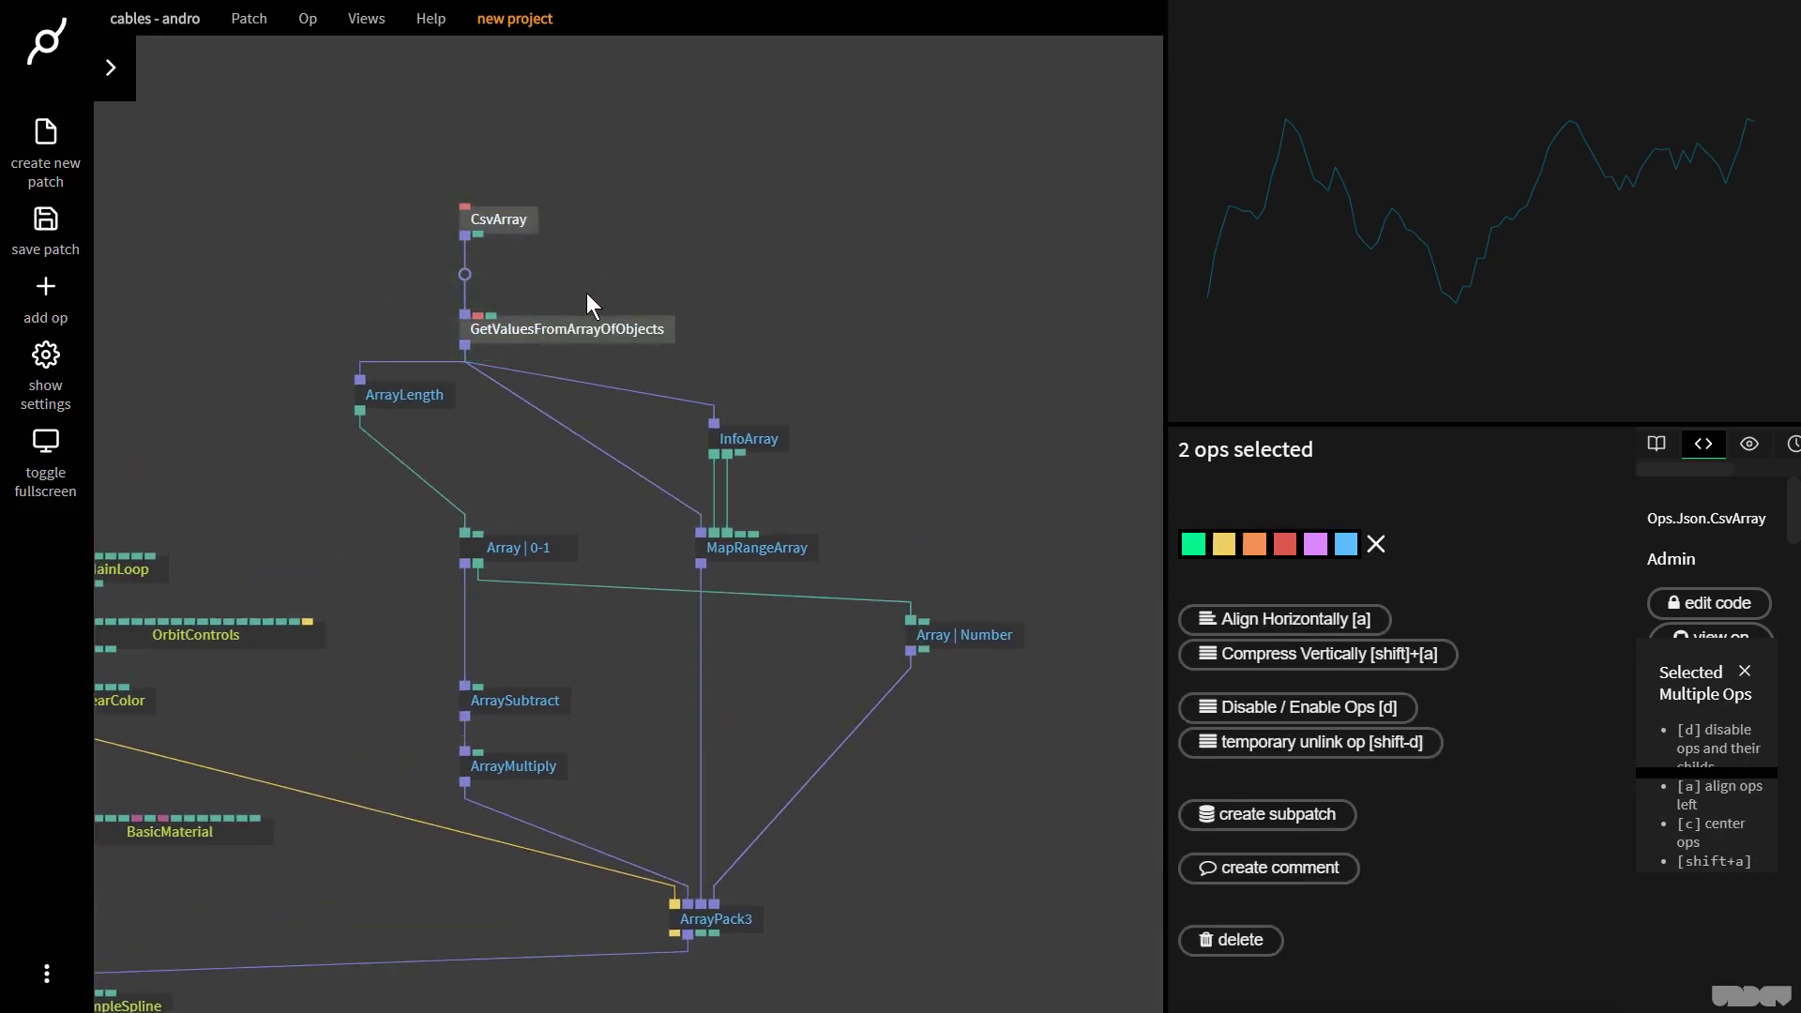
{"action": "left_click_drag", "start_coordinate": [580, 317], "coordinate": [580, 216]}
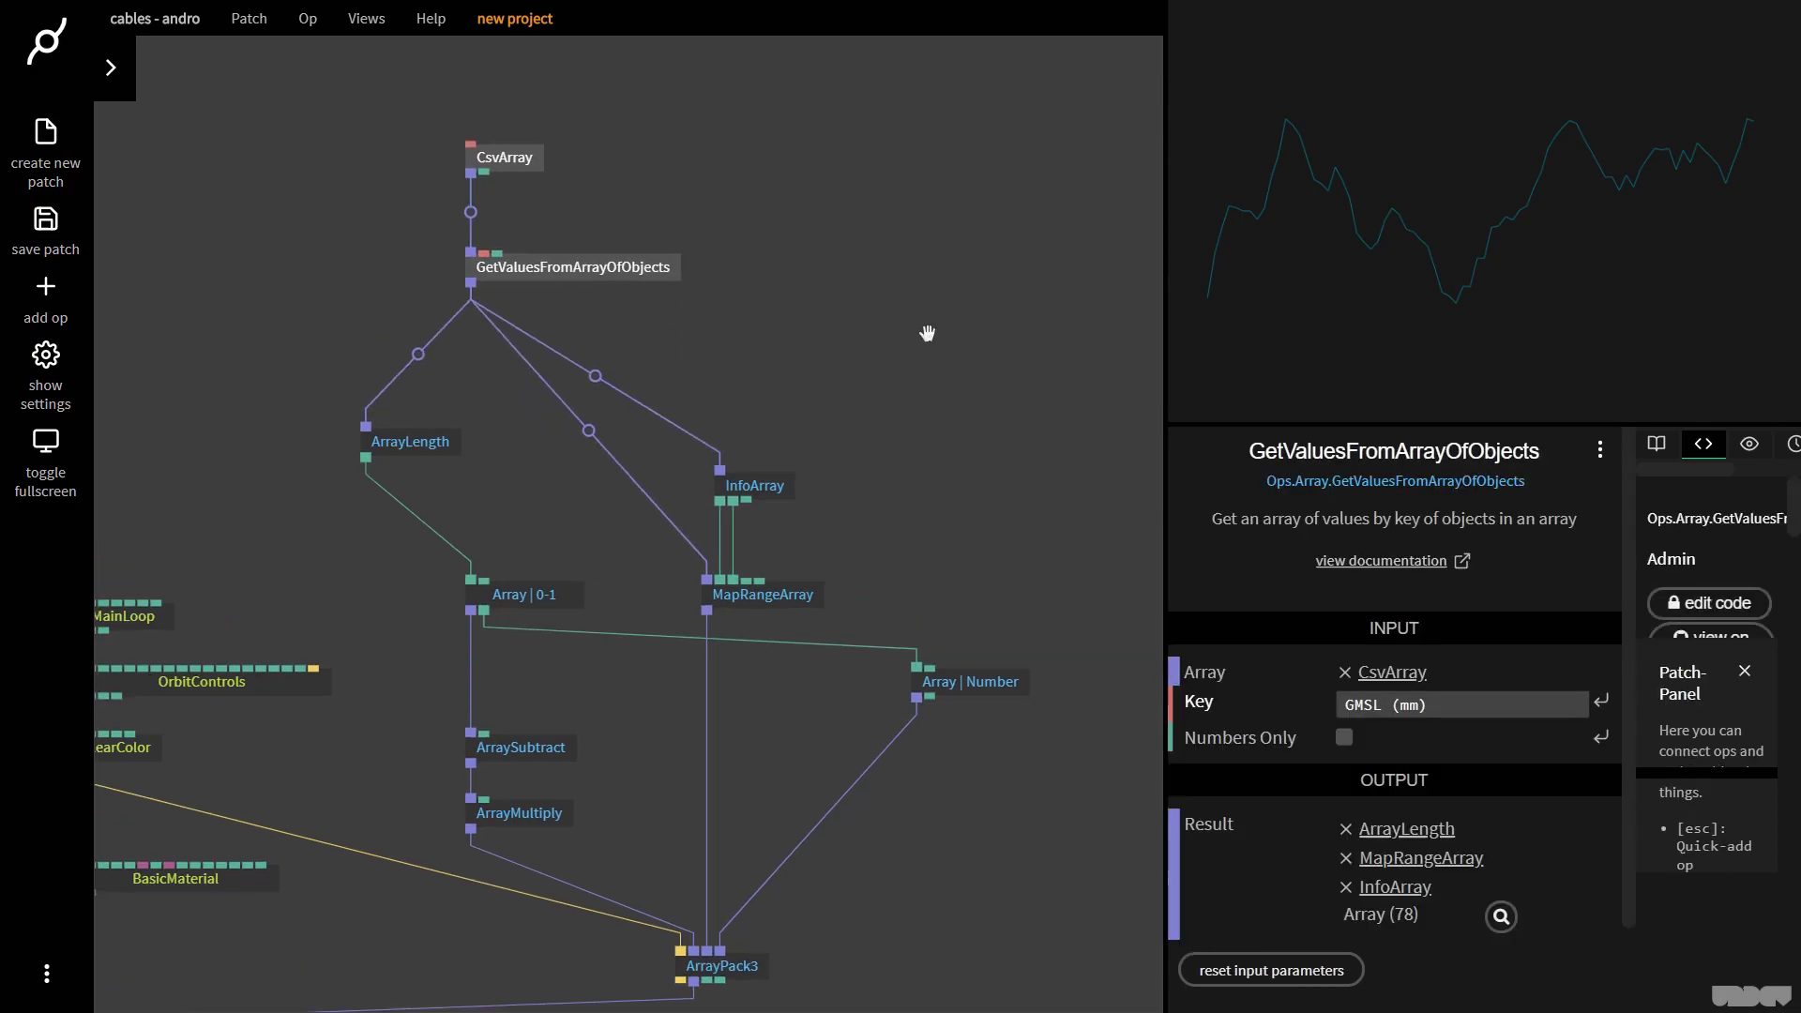
{"action": "left_click_drag", "start_coordinate": [929, 334], "coordinate": [893, 448]}
{"action": "left_click_drag", "start_coordinate": [710, 333], "coordinate": [445, 152]}
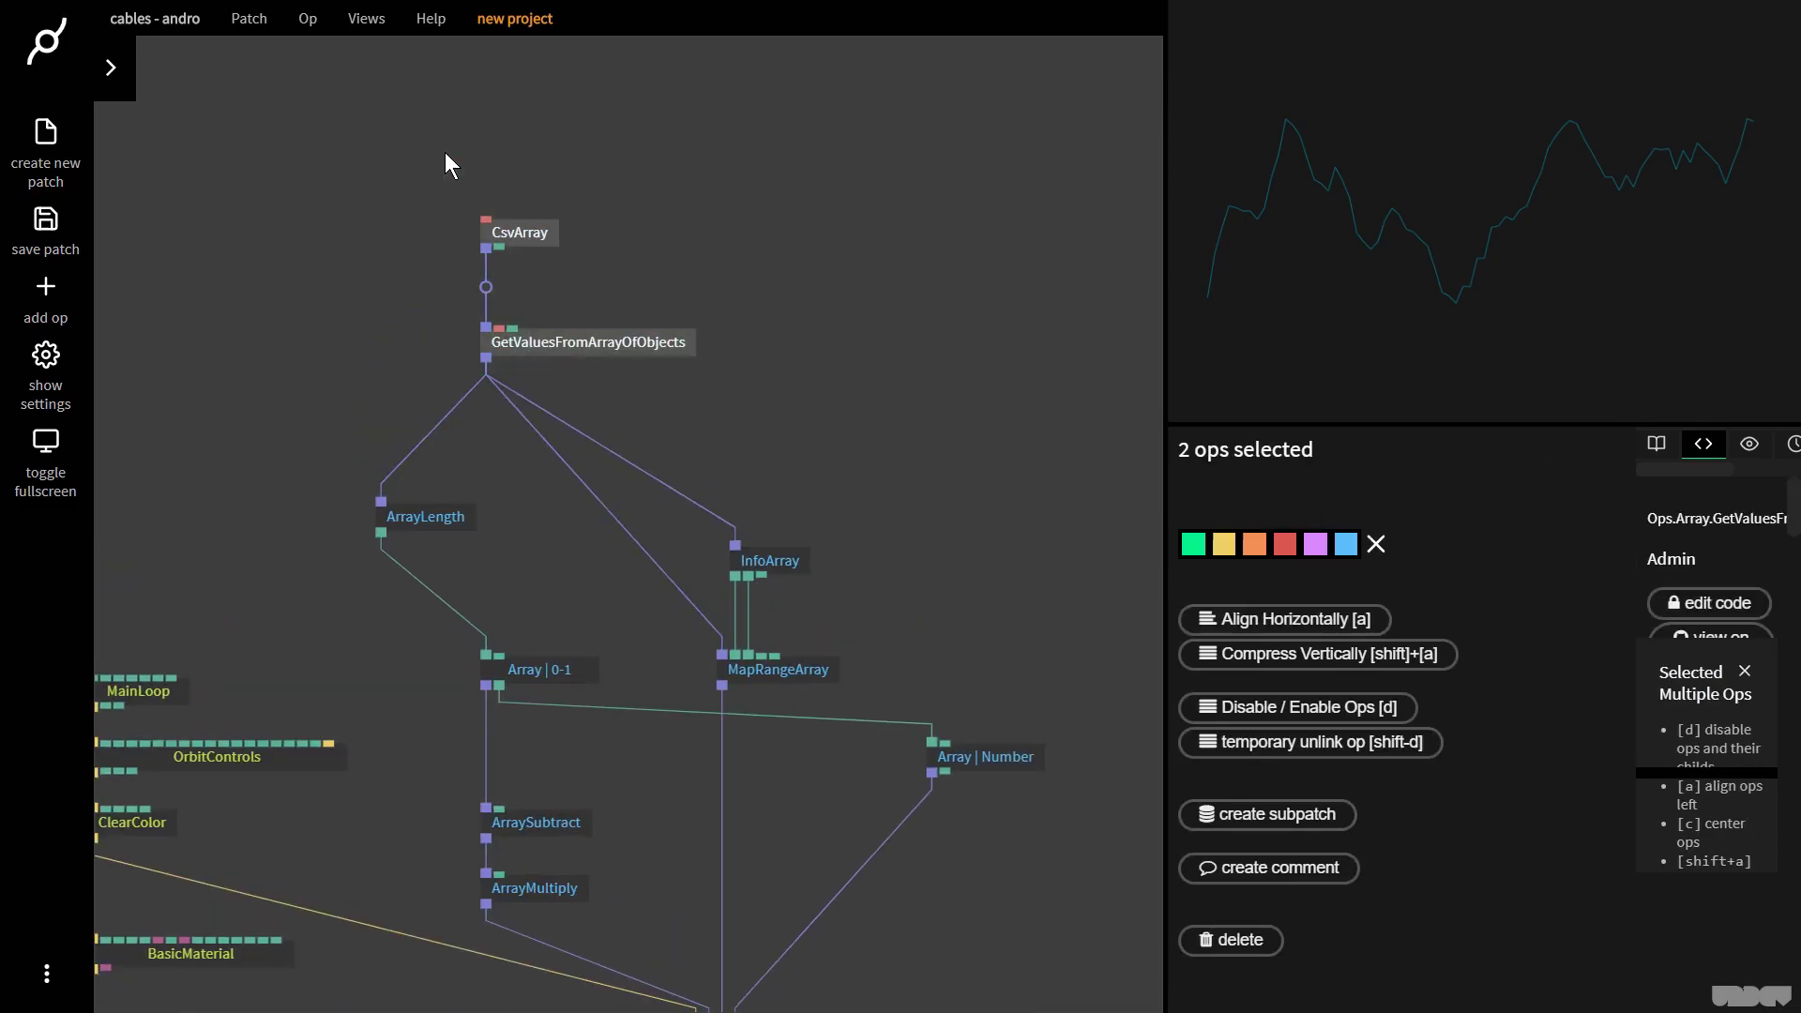
{"action": "key", "text": "ctrl+c"}
{"action": "key", "text": "ctrl+v"}
{"action": "left_click_drag", "start_coordinate": [966, 445], "coordinate": [788, 459]}
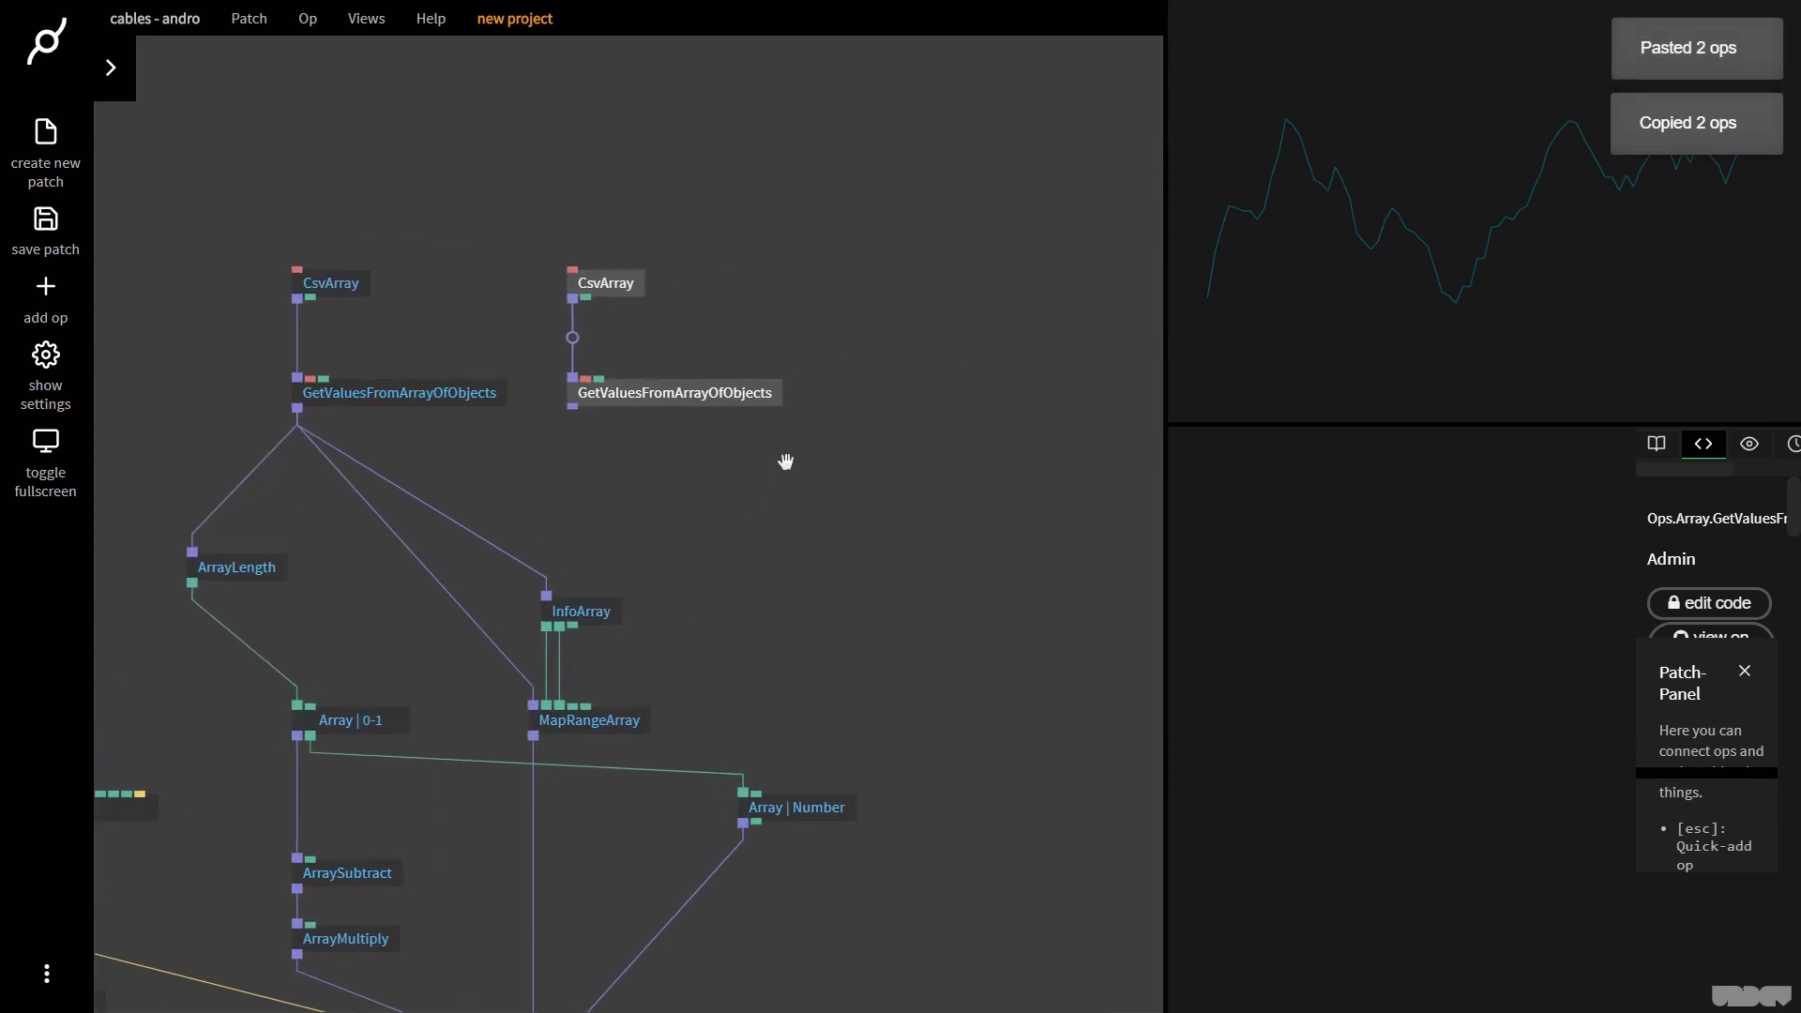
{"action": "left_click", "coordinate": [861, 269]}
{"action": "key", "text": "ctrl+v"}
{"action": "left_click", "coordinate": [734, 308]}
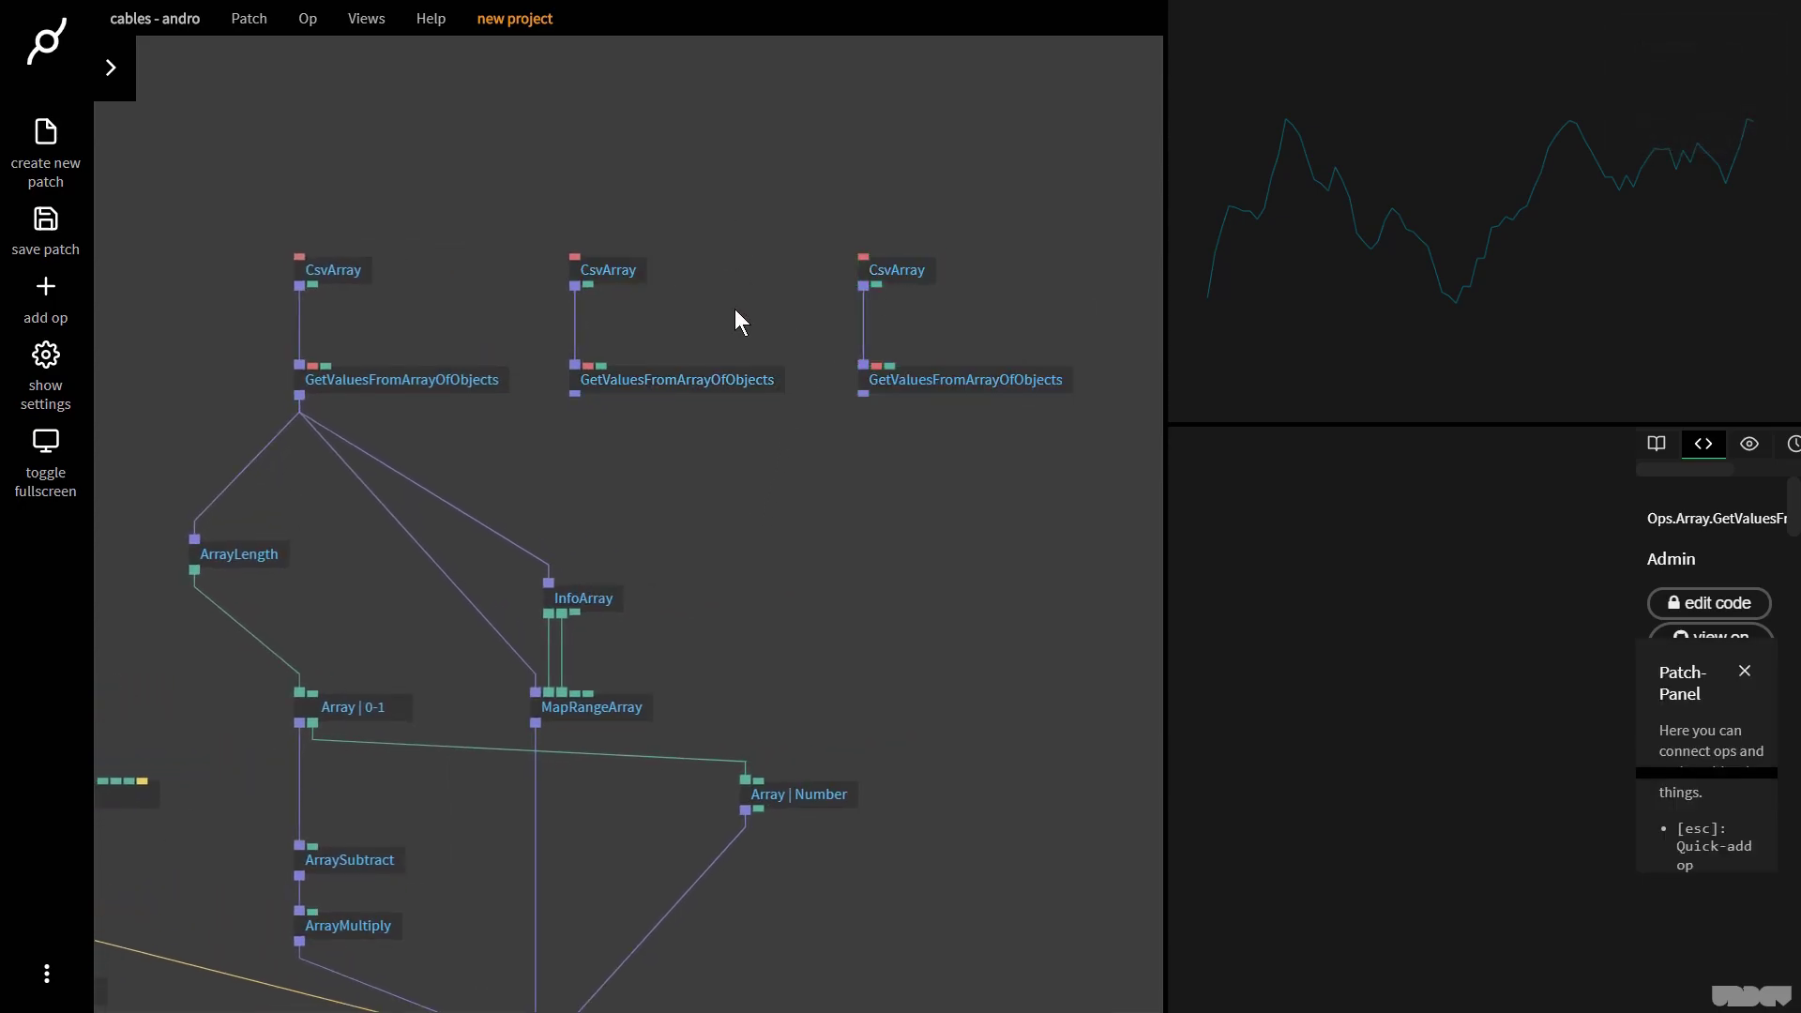
{"action": "scroll", "coordinate": [770, 425], "scroll_direction": "left", "scroll_amount": 2}
- Comment the three CsvArray ops 01, 02 and 03
{"action": "left_click", "coordinate": [514, 336]}
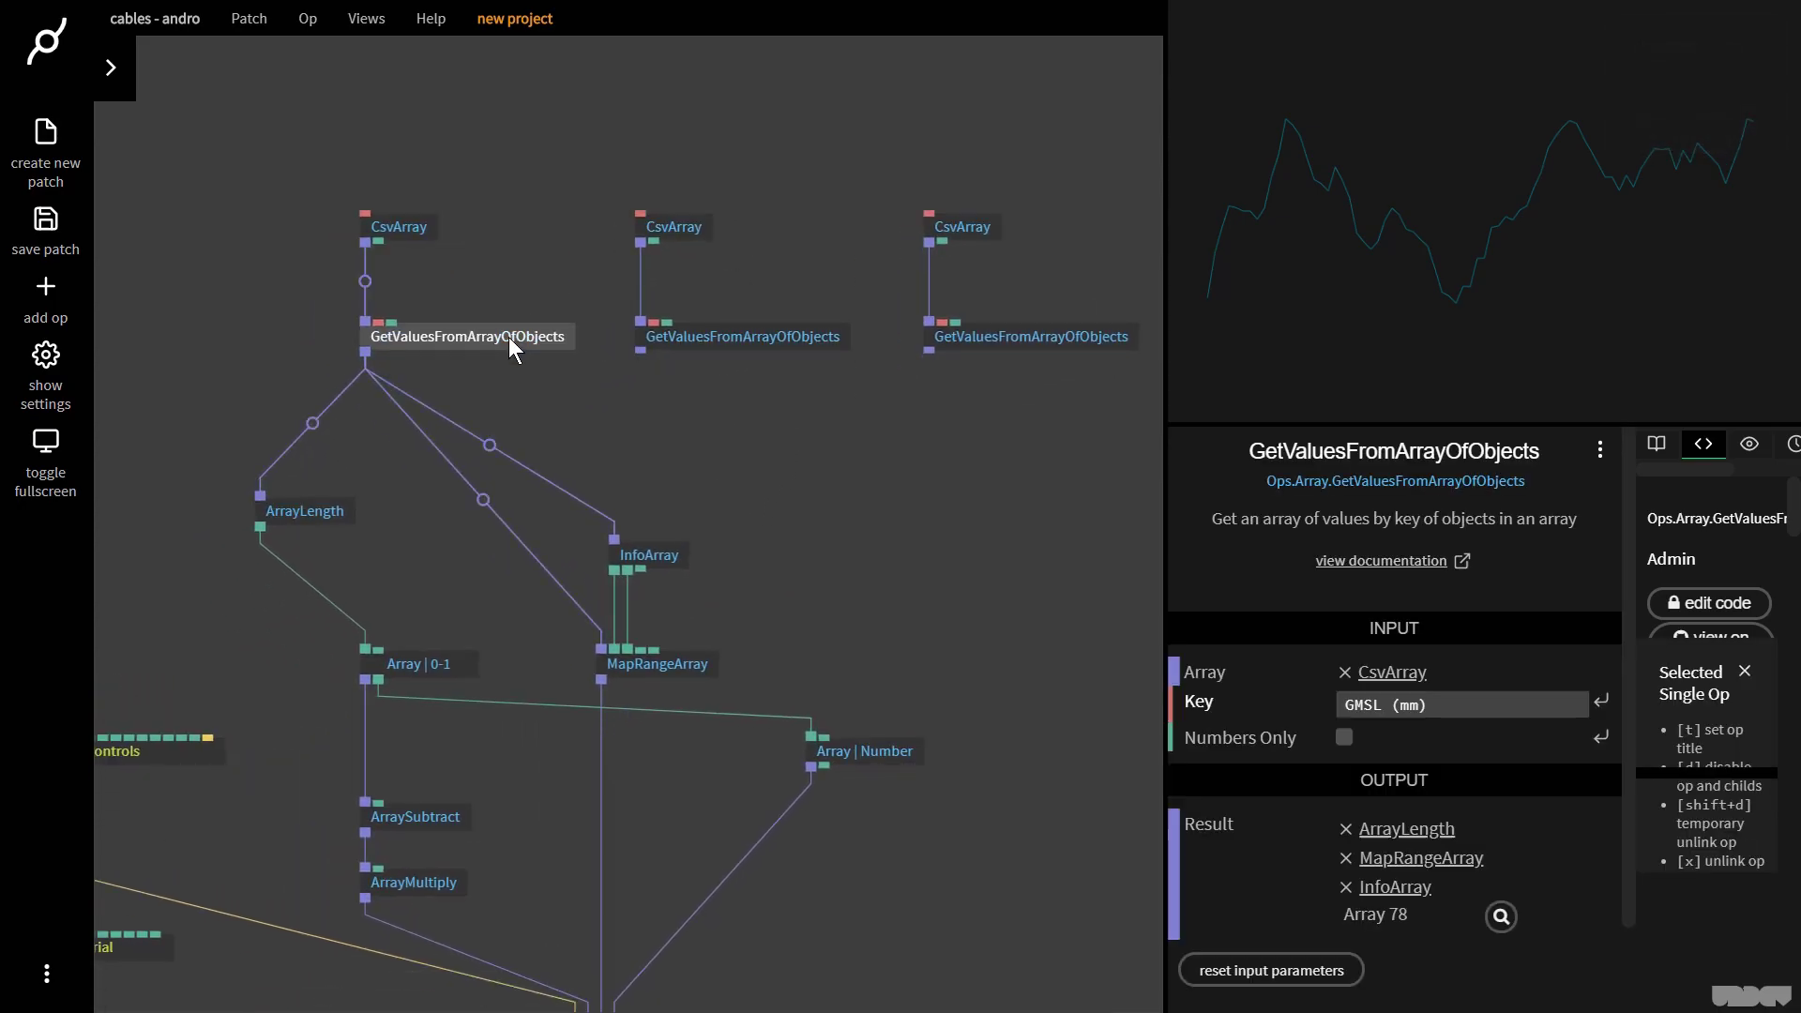
{"action": "left_click", "coordinate": [715, 340]}
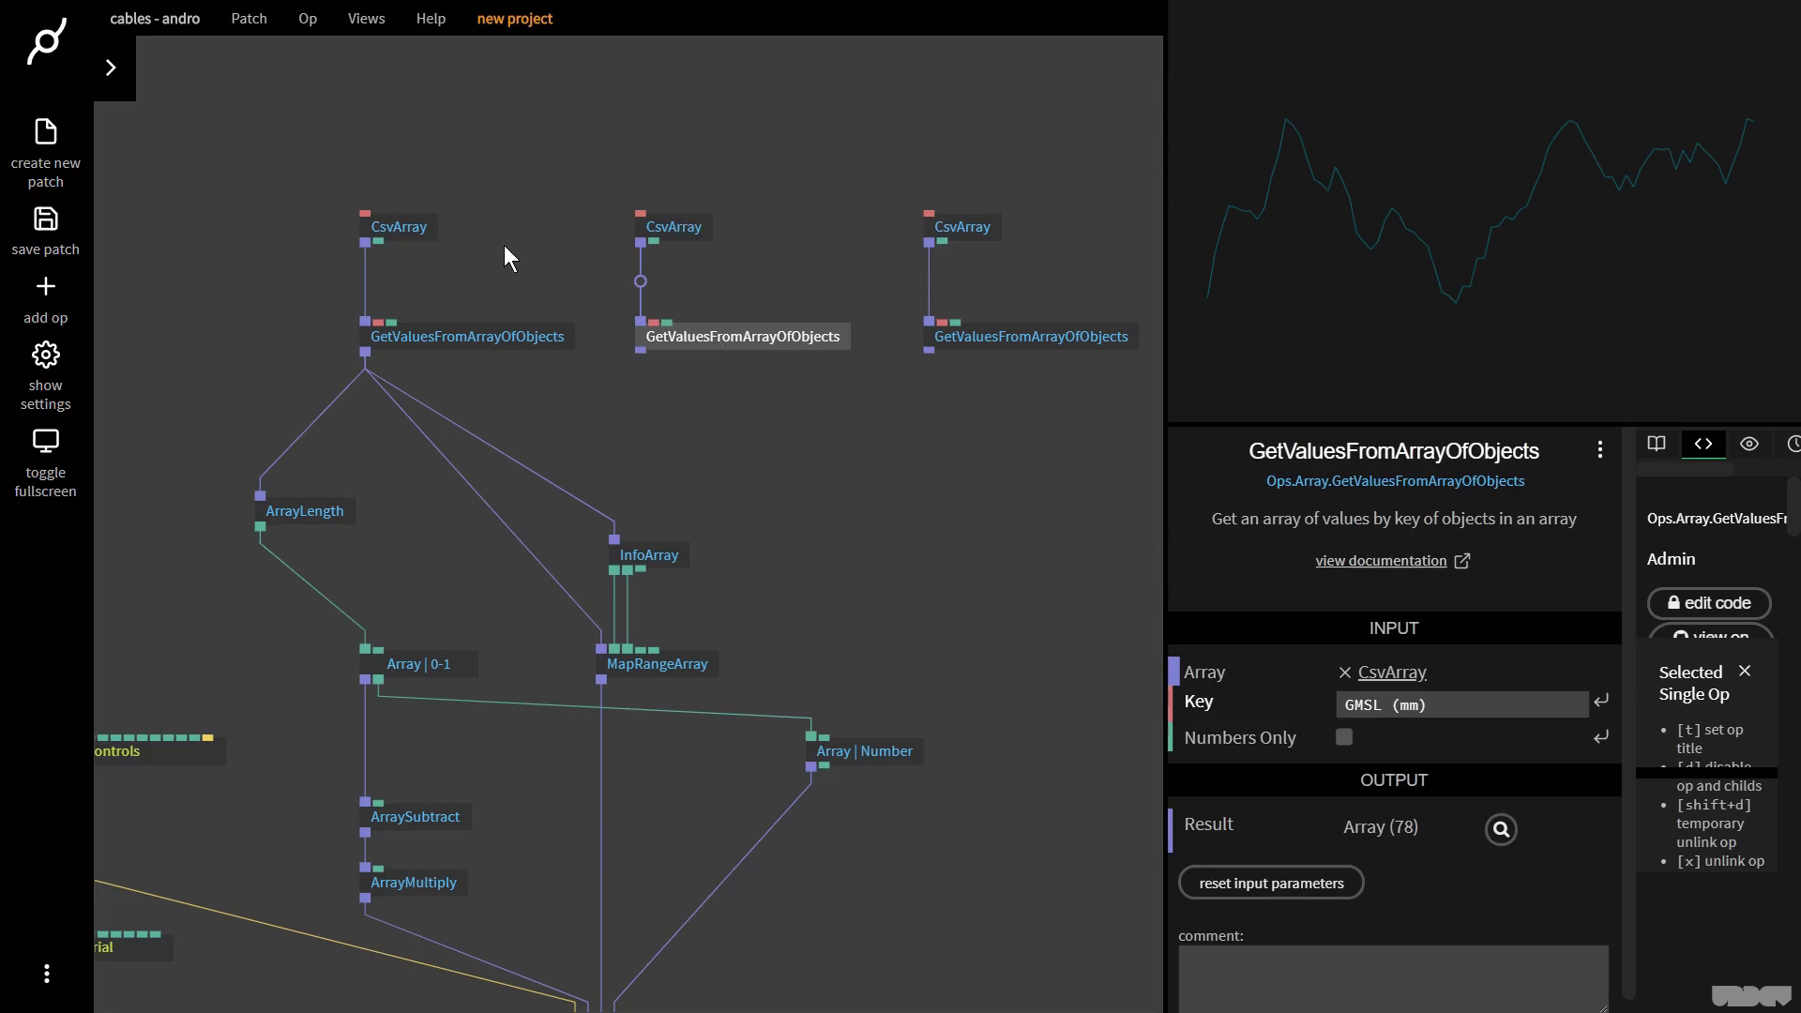
{"action": "left_click", "coordinate": [407, 232]}
{"action": "left_click", "coordinate": [1257, 985]}
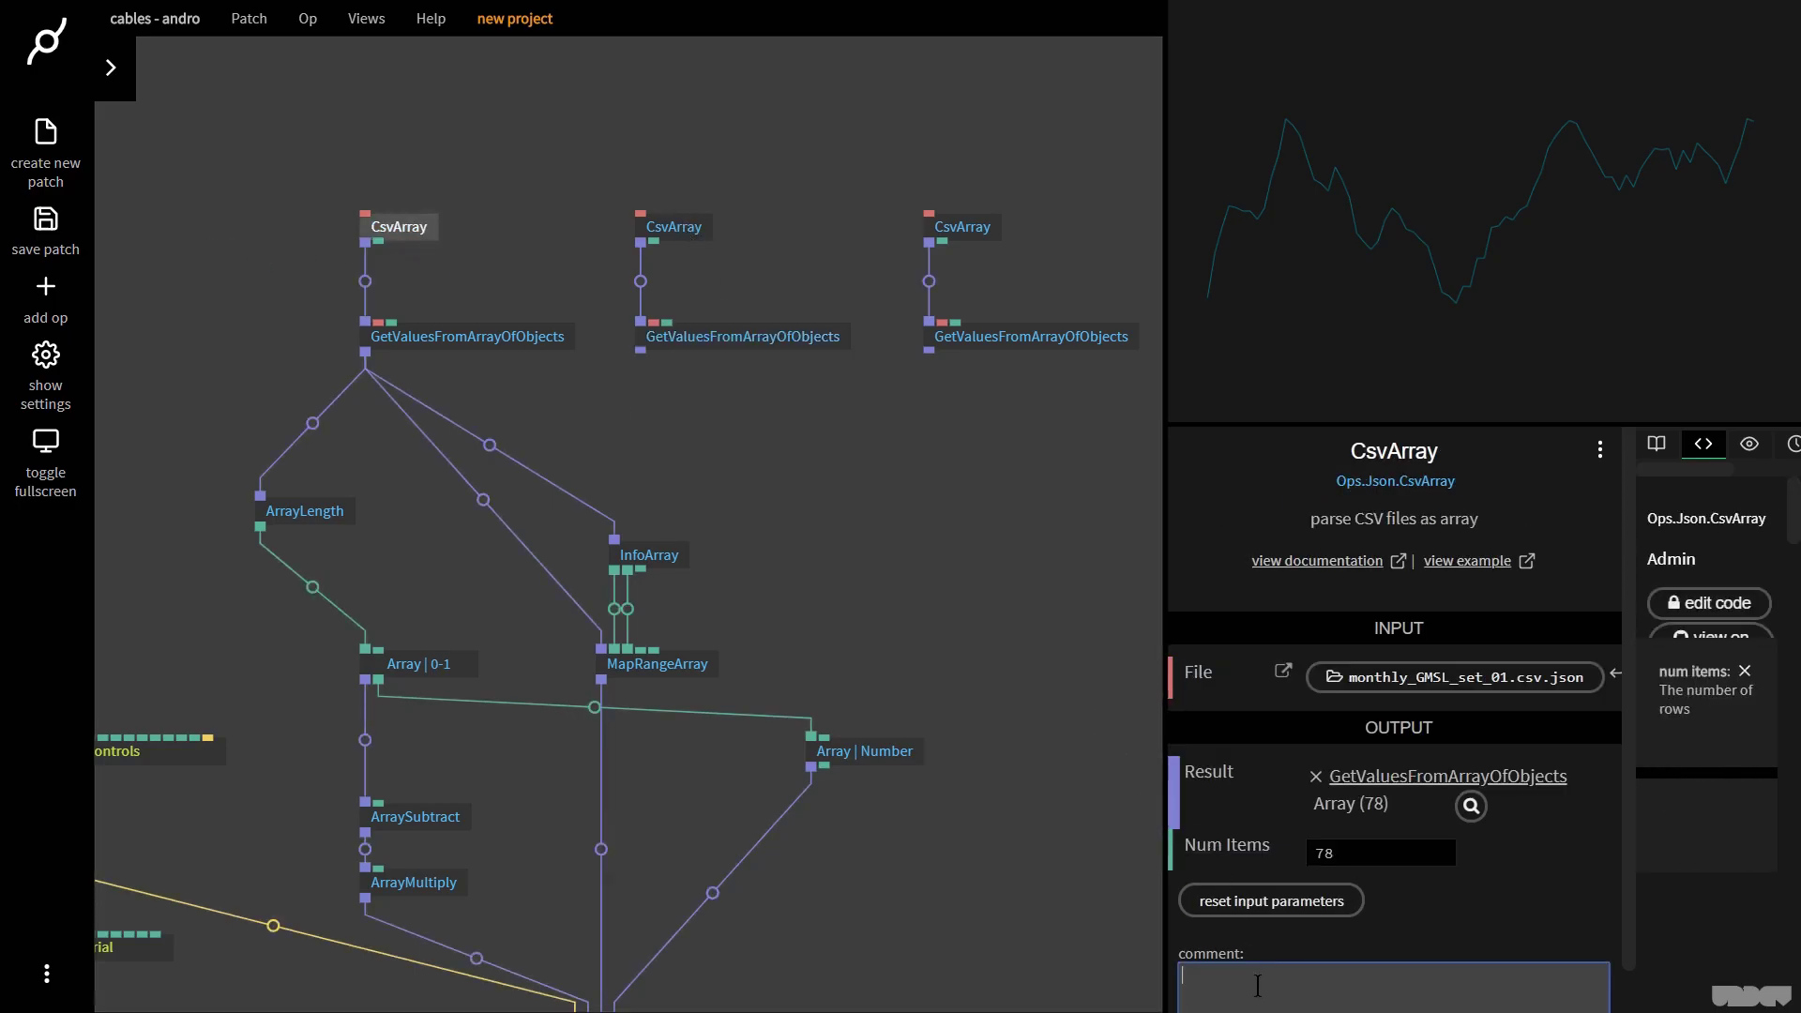
{"action": "type", "text": "01"}
{"action": "left_click", "coordinate": [672, 227]}
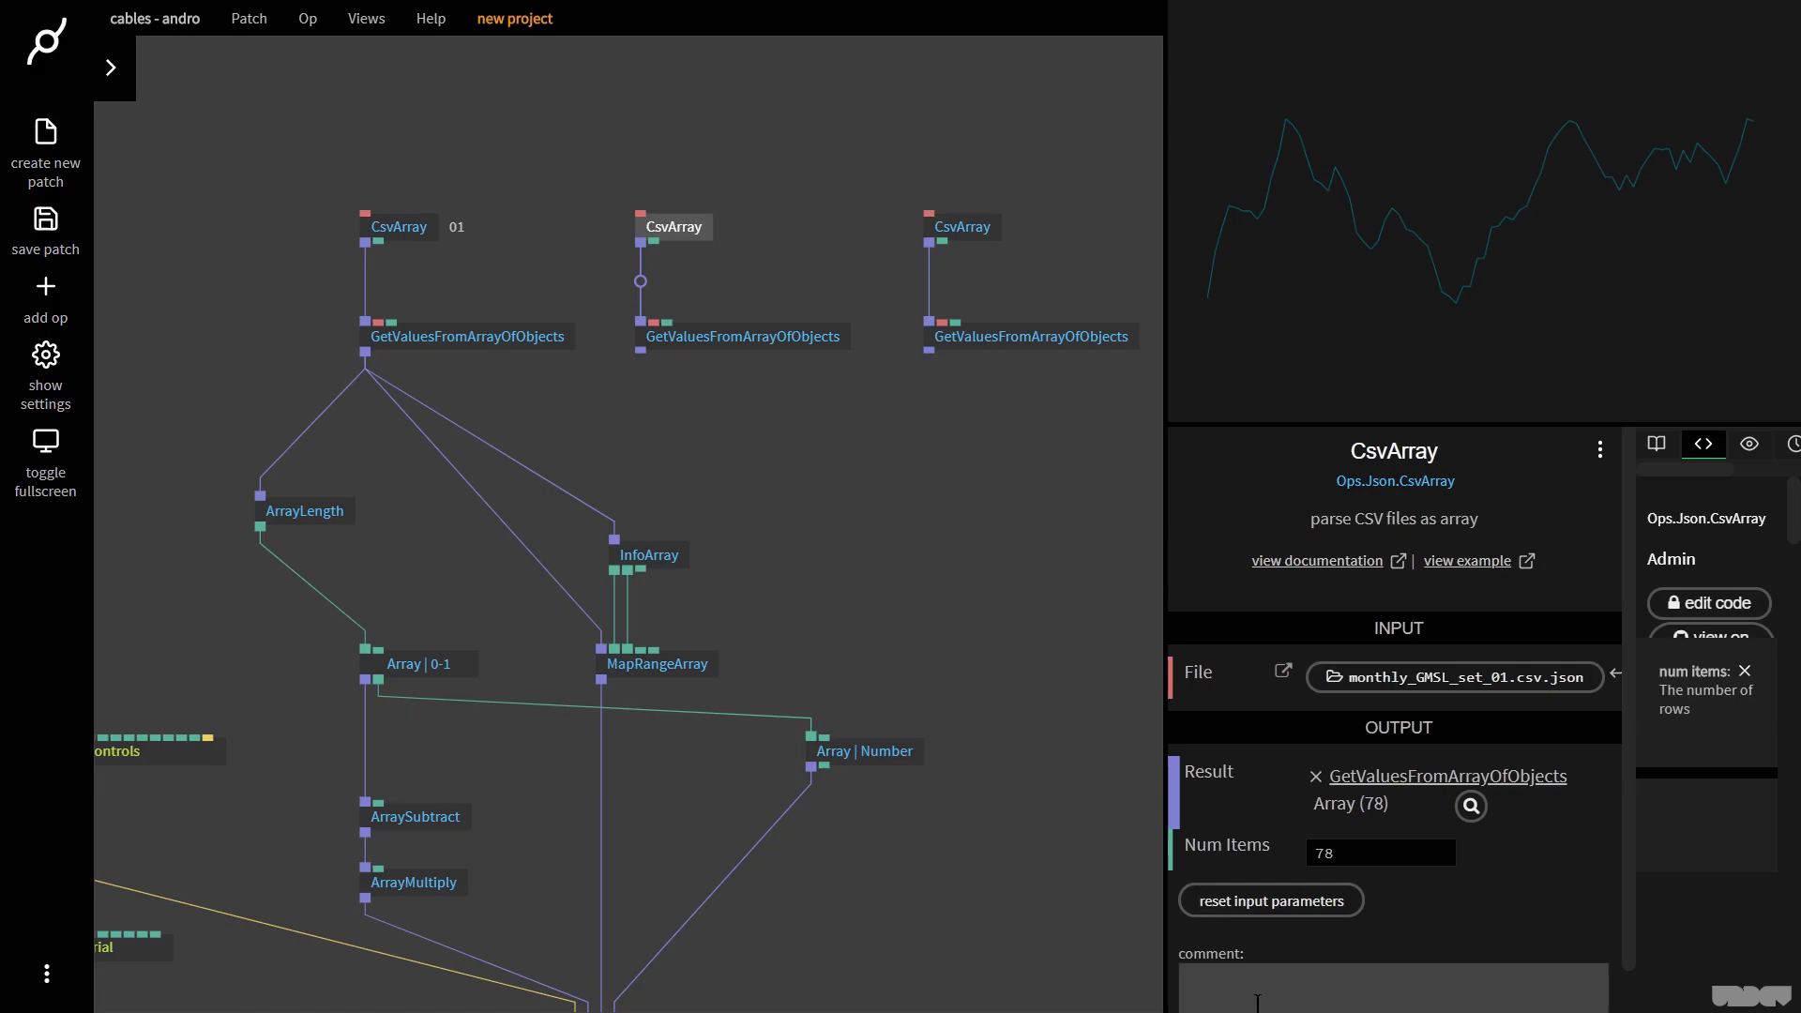
{"action": "left_click", "coordinate": [1257, 995]}
{"action": "type", "text": "02"}
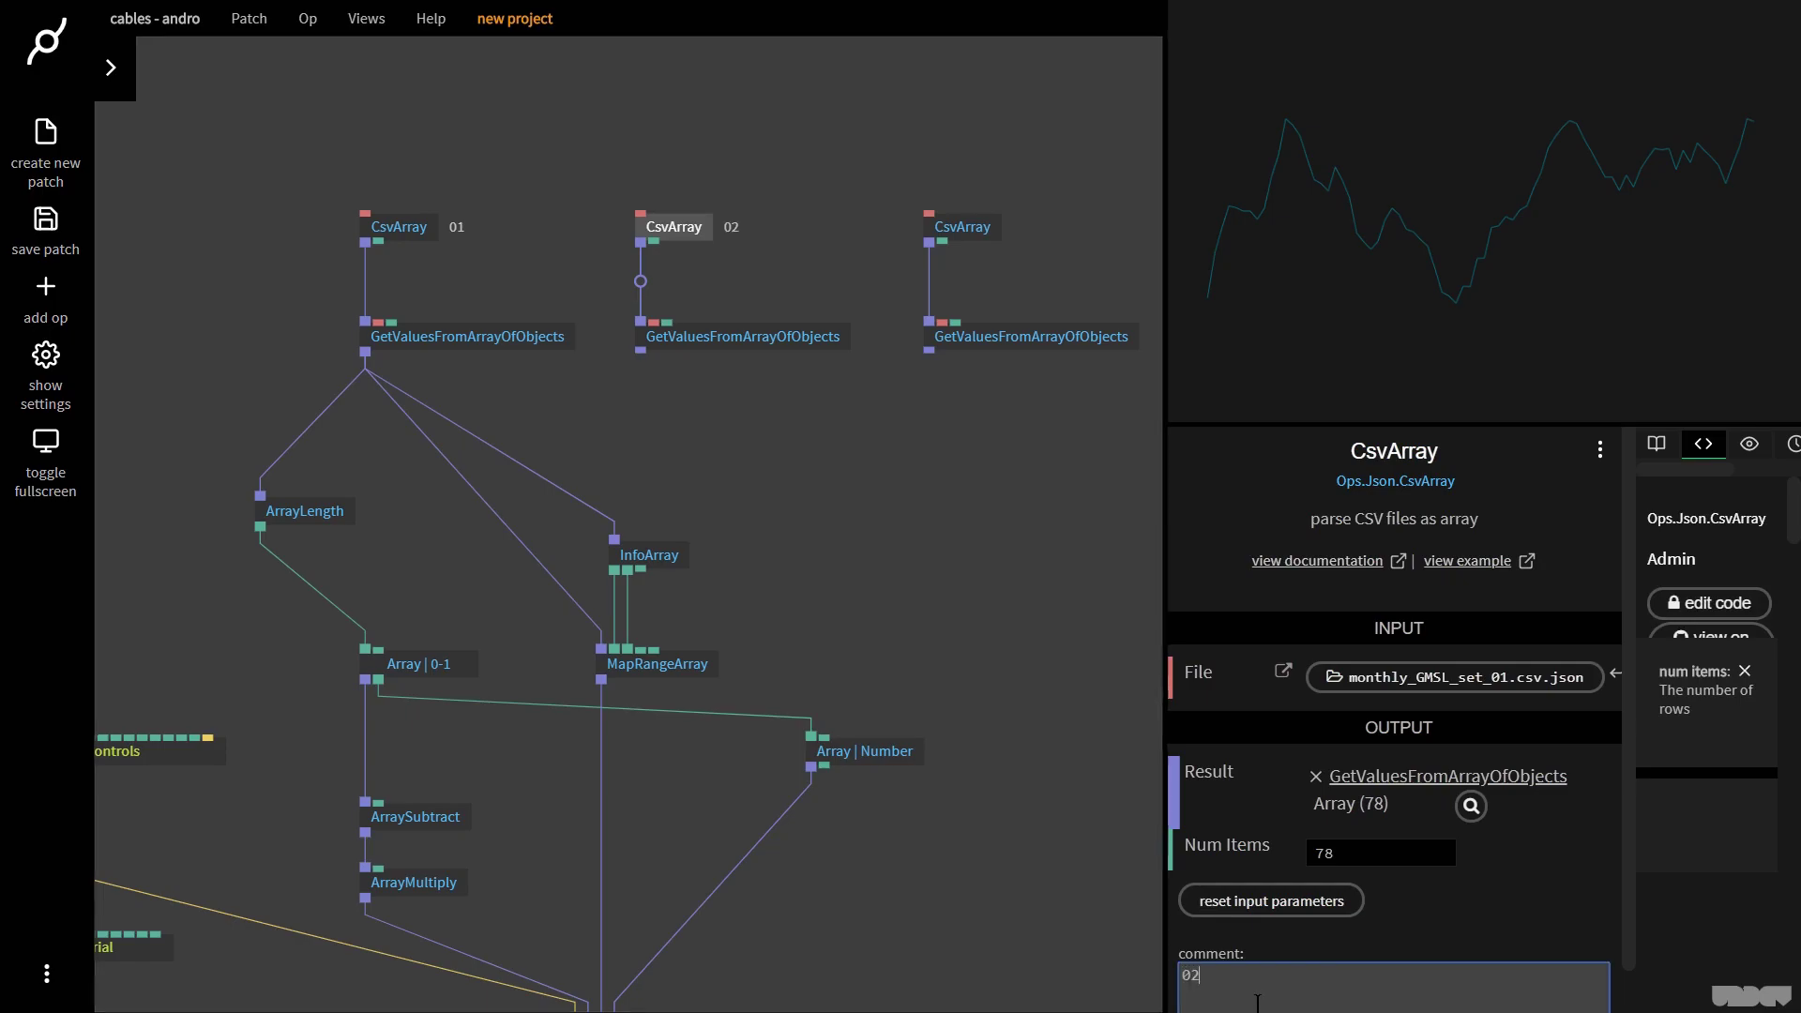
{"action": "left_click", "coordinate": [967, 227]}
{"action": "left_click", "coordinate": [1291, 971]}
{"action": "type", "text": "03"}
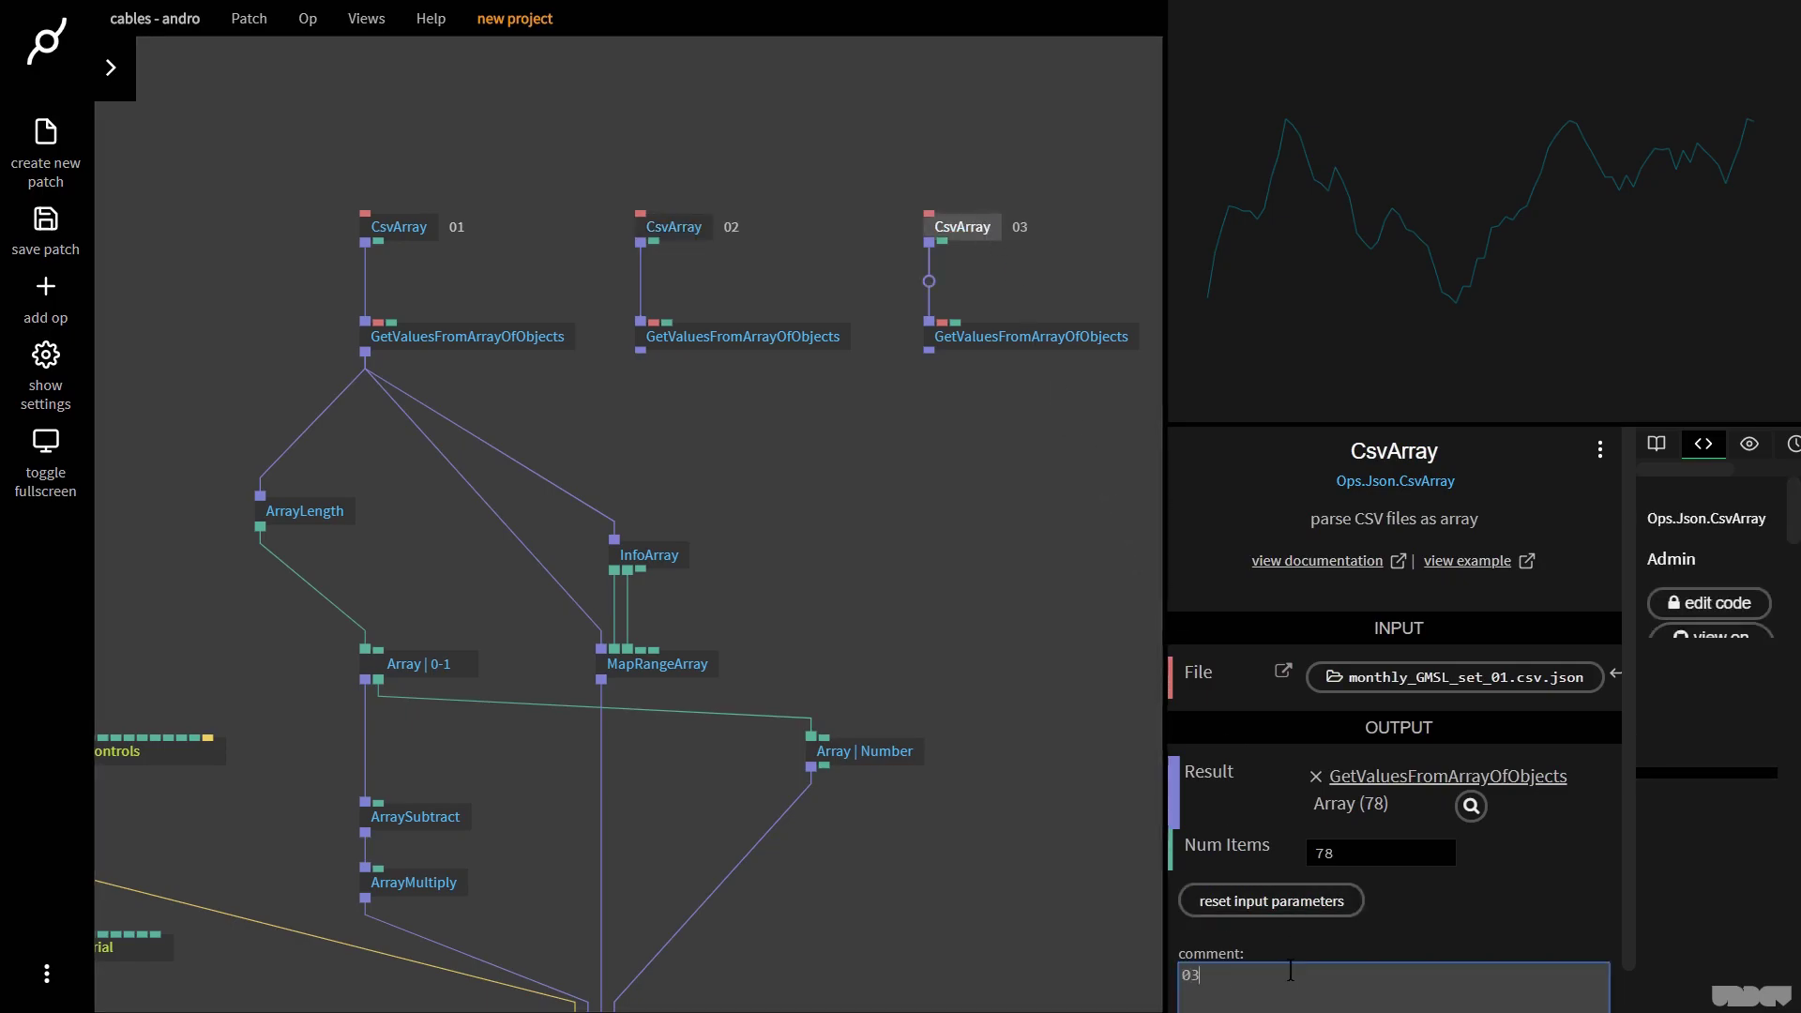
- Load monthly_GMSL_set_02.csv.json into CsvArray 02 and monthly_GMSL_set_03.csv.json into CsvArray 03
{"action": "left_click", "coordinate": [402, 229]}
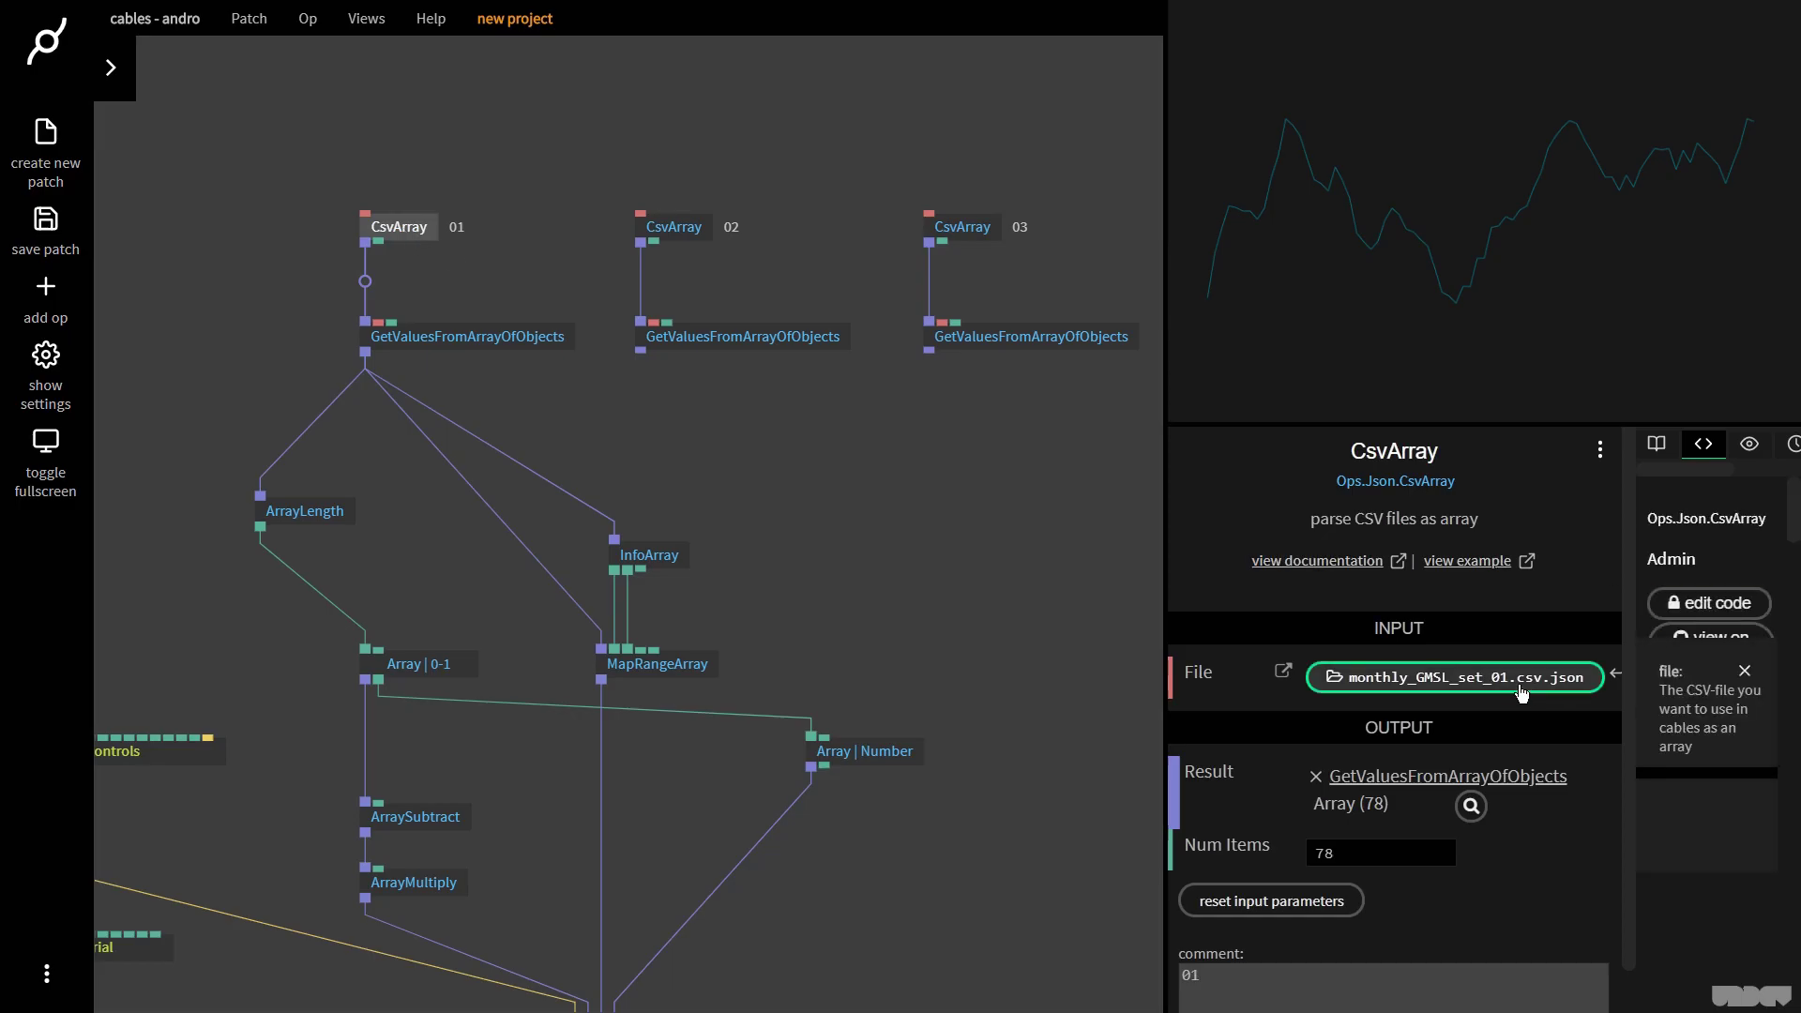
{"action": "left_click", "coordinate": [674, 227]}
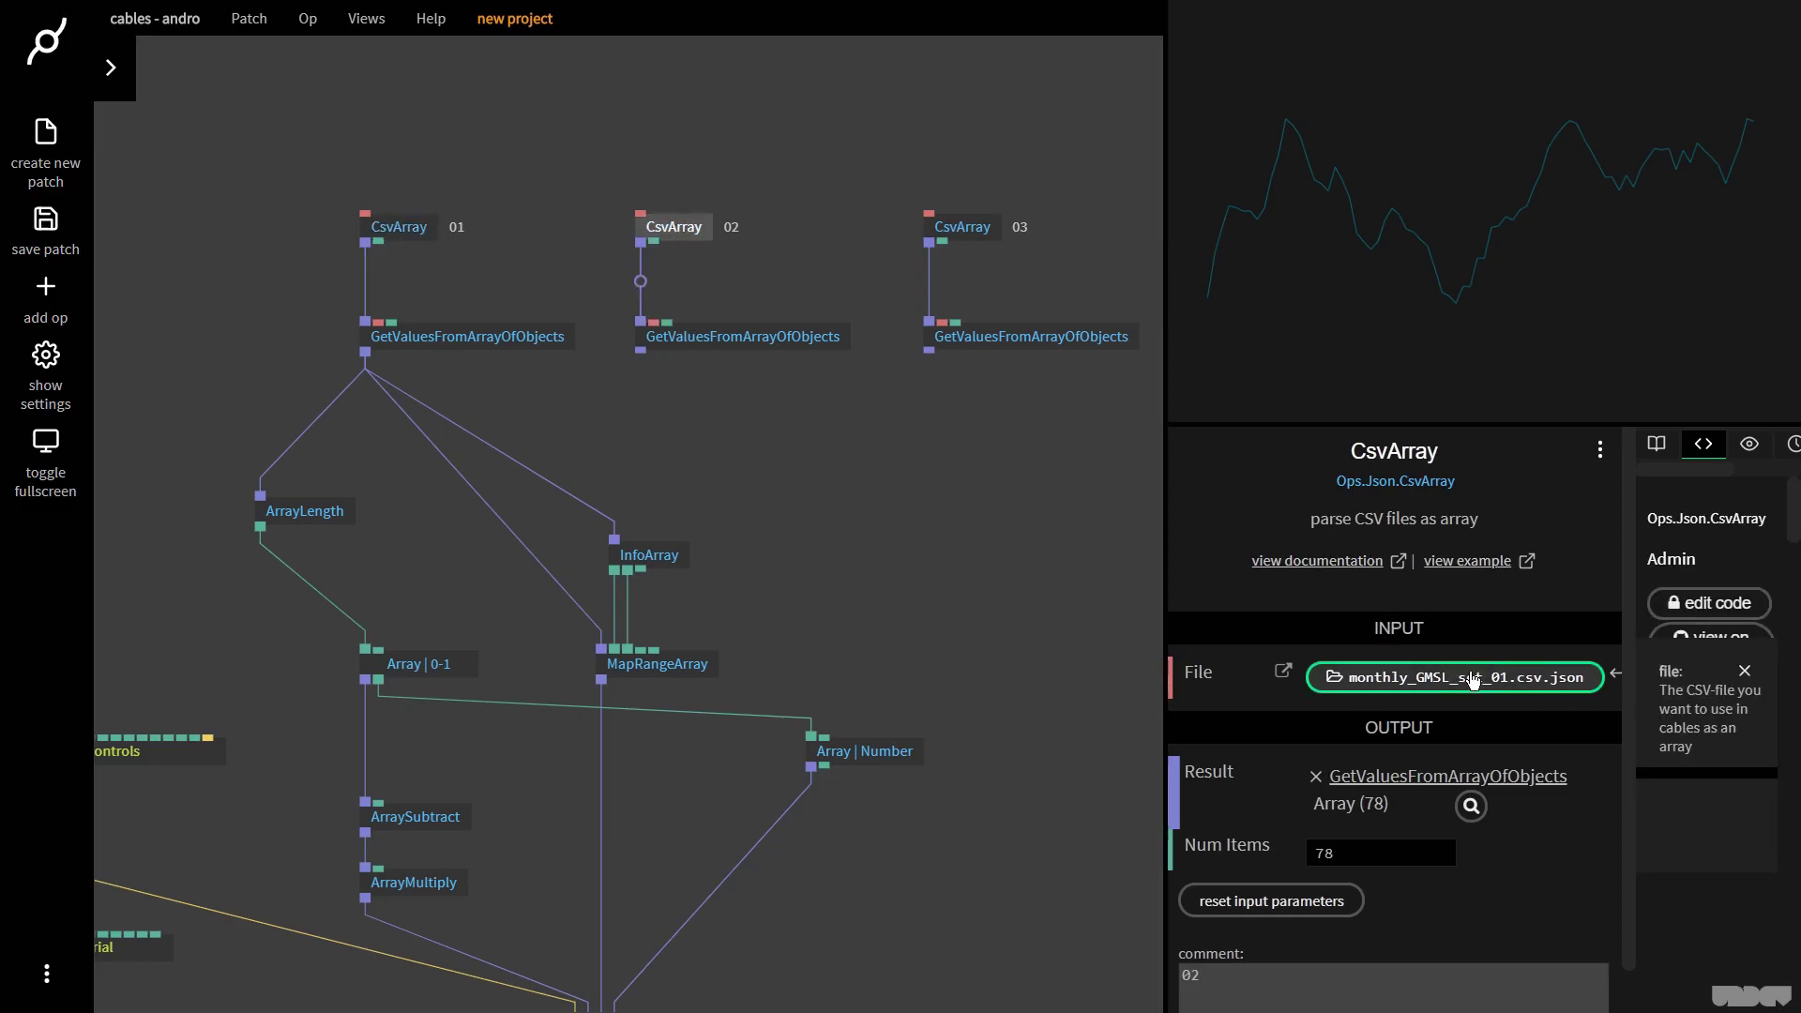
{"action": "left_click", "coordinate": [1473, 680]}
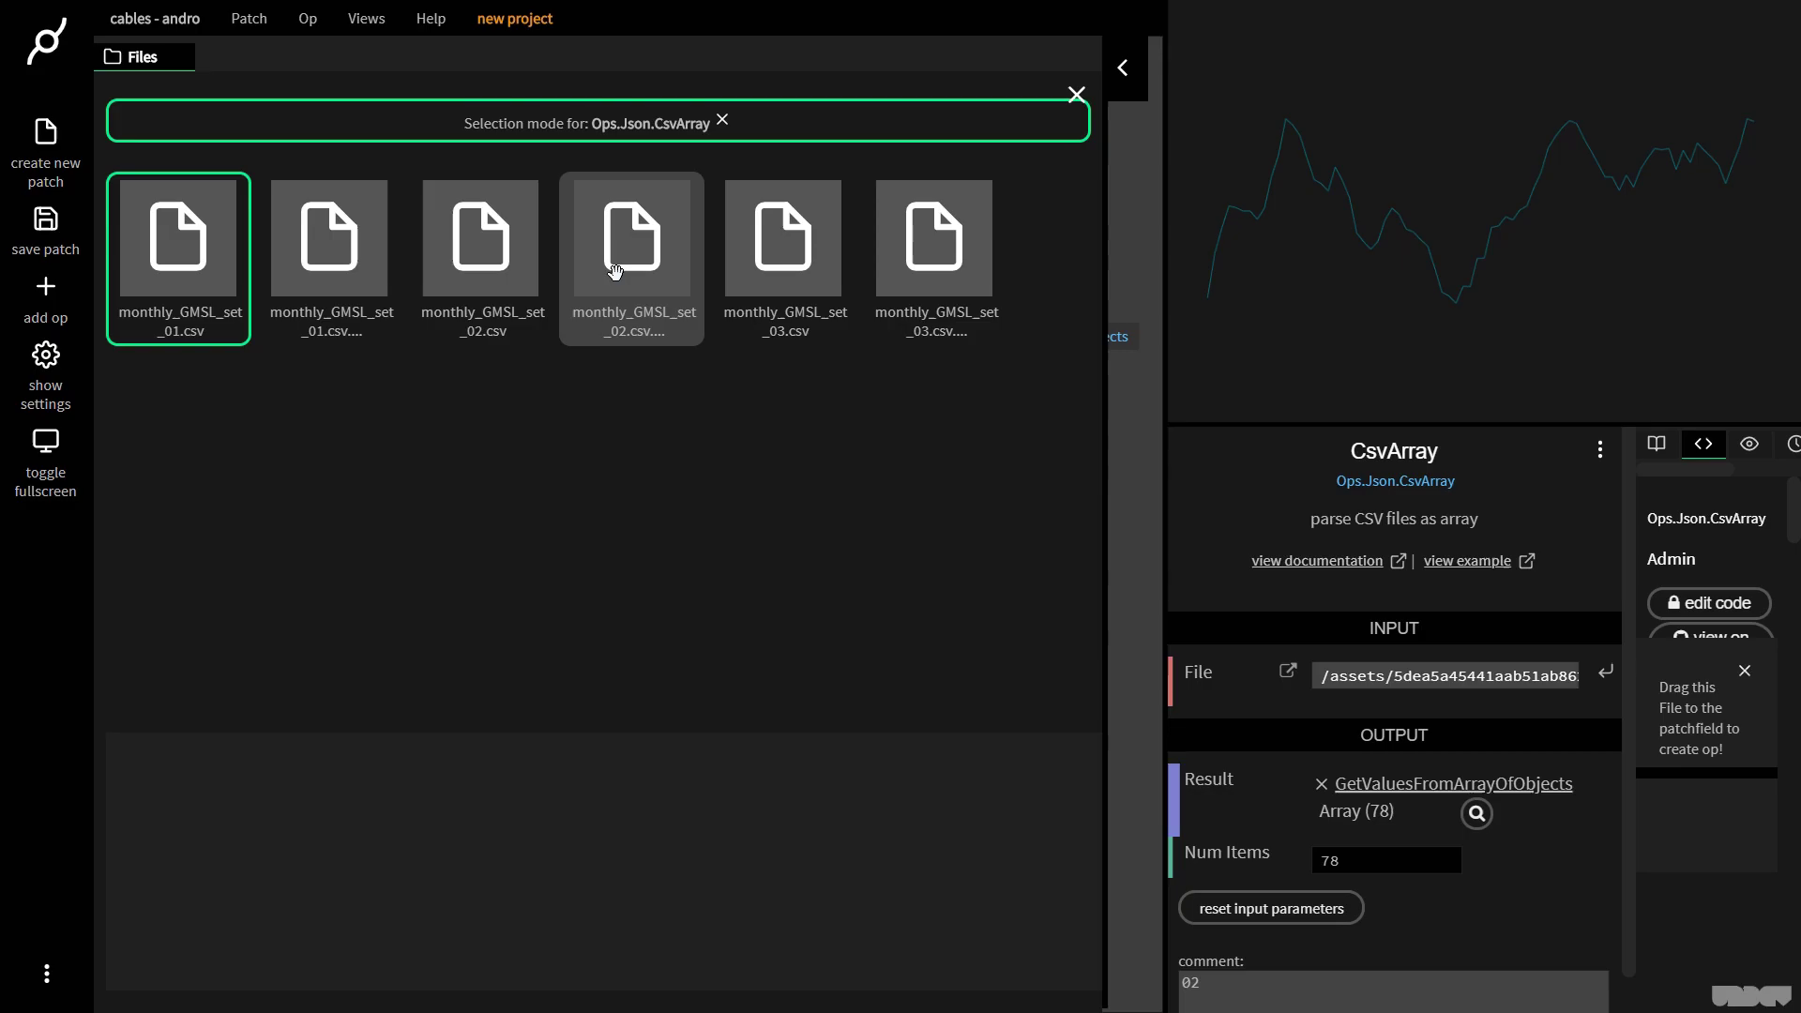
{"action": "left_click", "coordinate": [623, 270]}
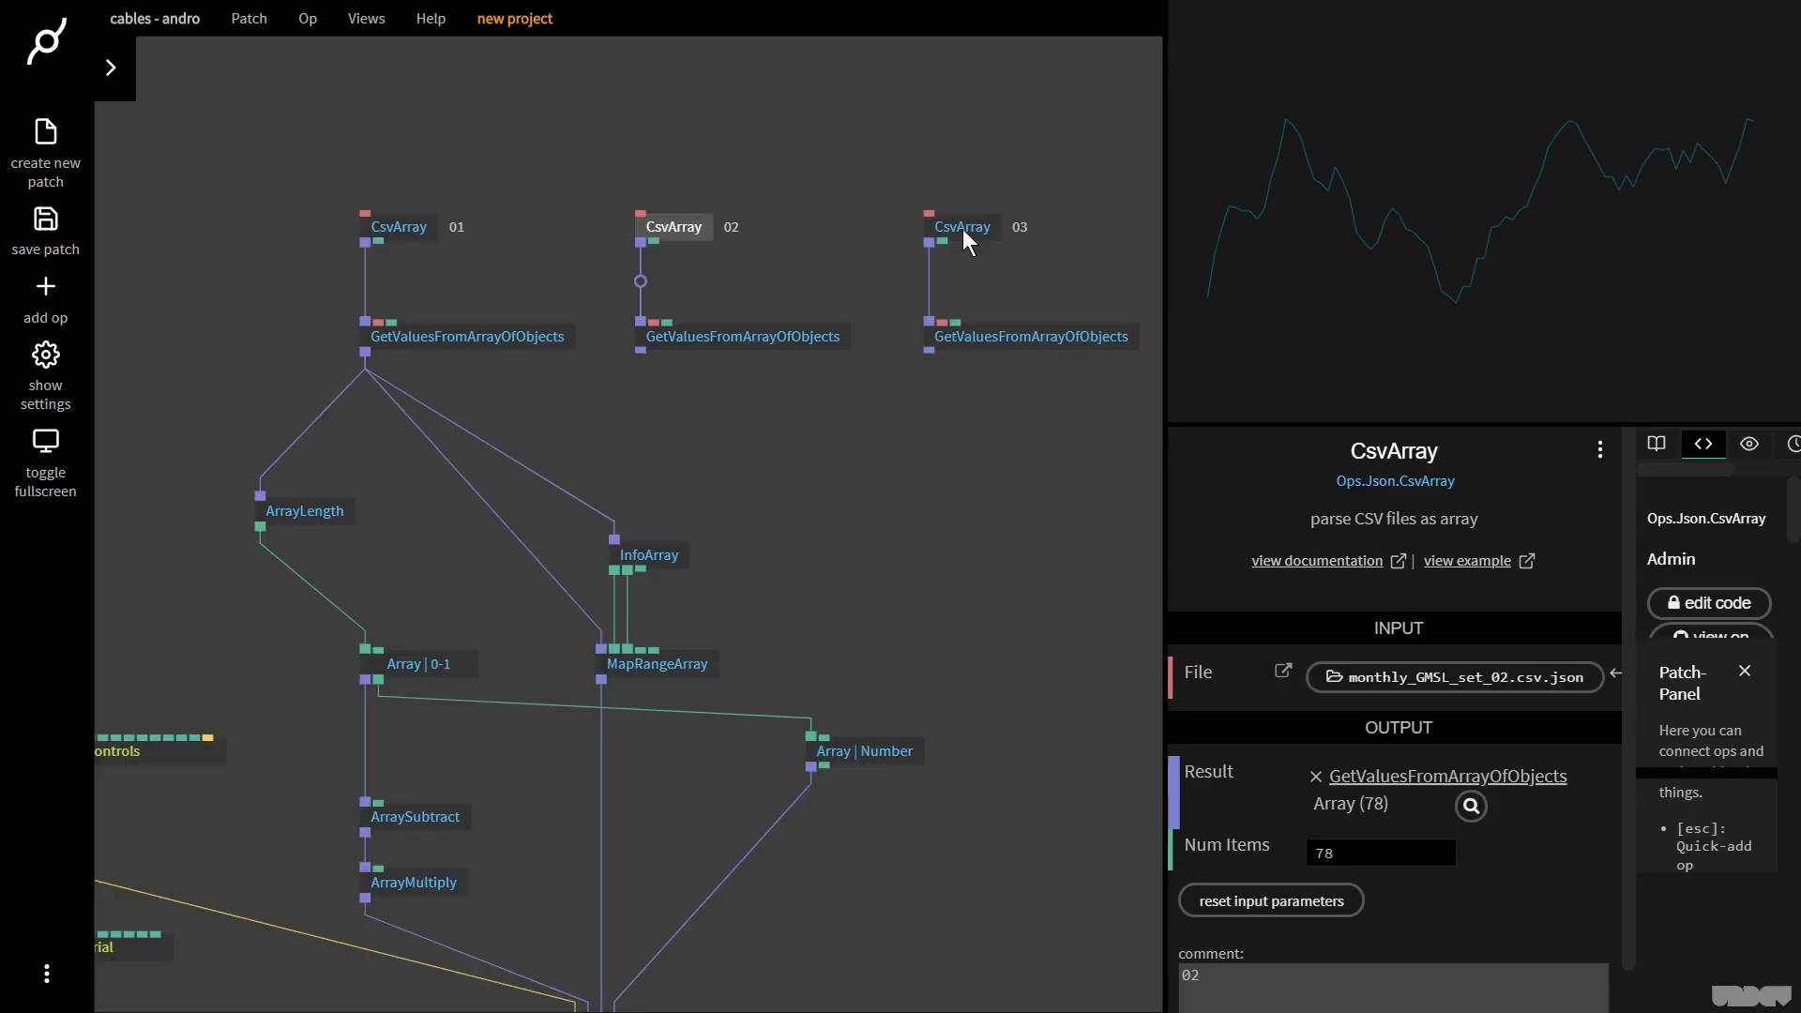
{"action": "left_click", "coordinate": [963, 229]}
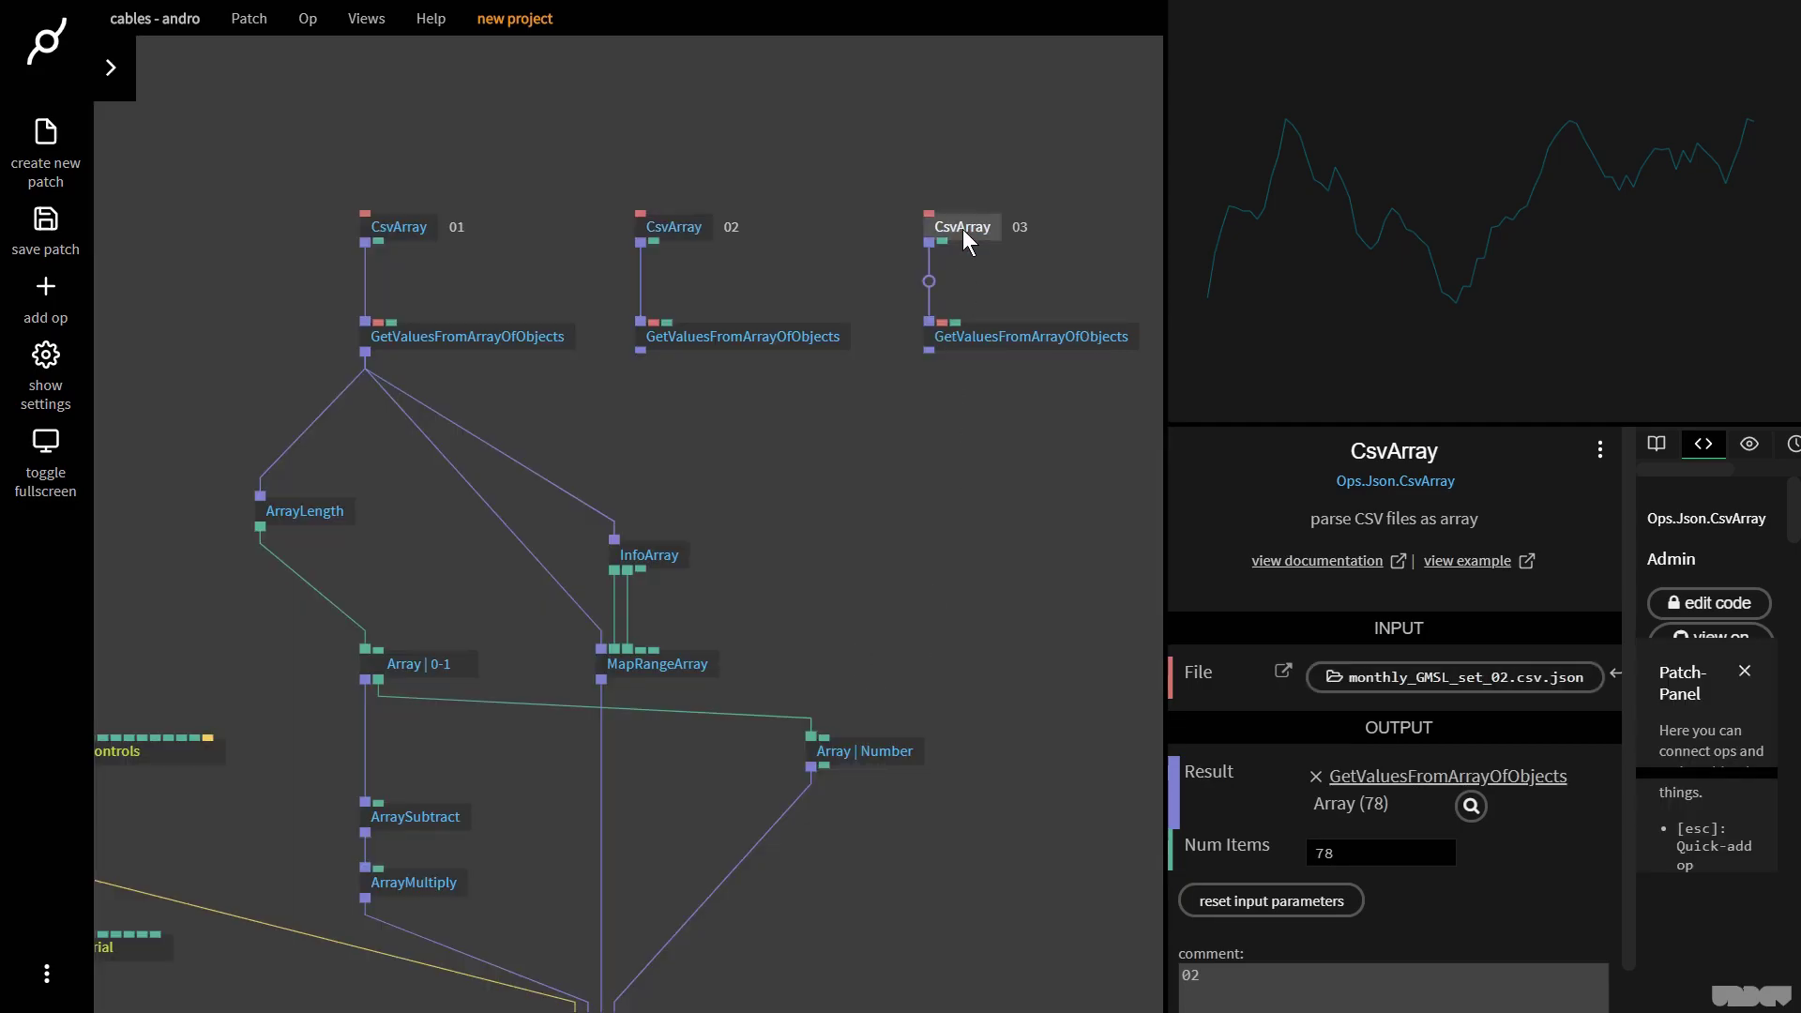
{"action": "left_click", "coordinate": [1454, 677]}
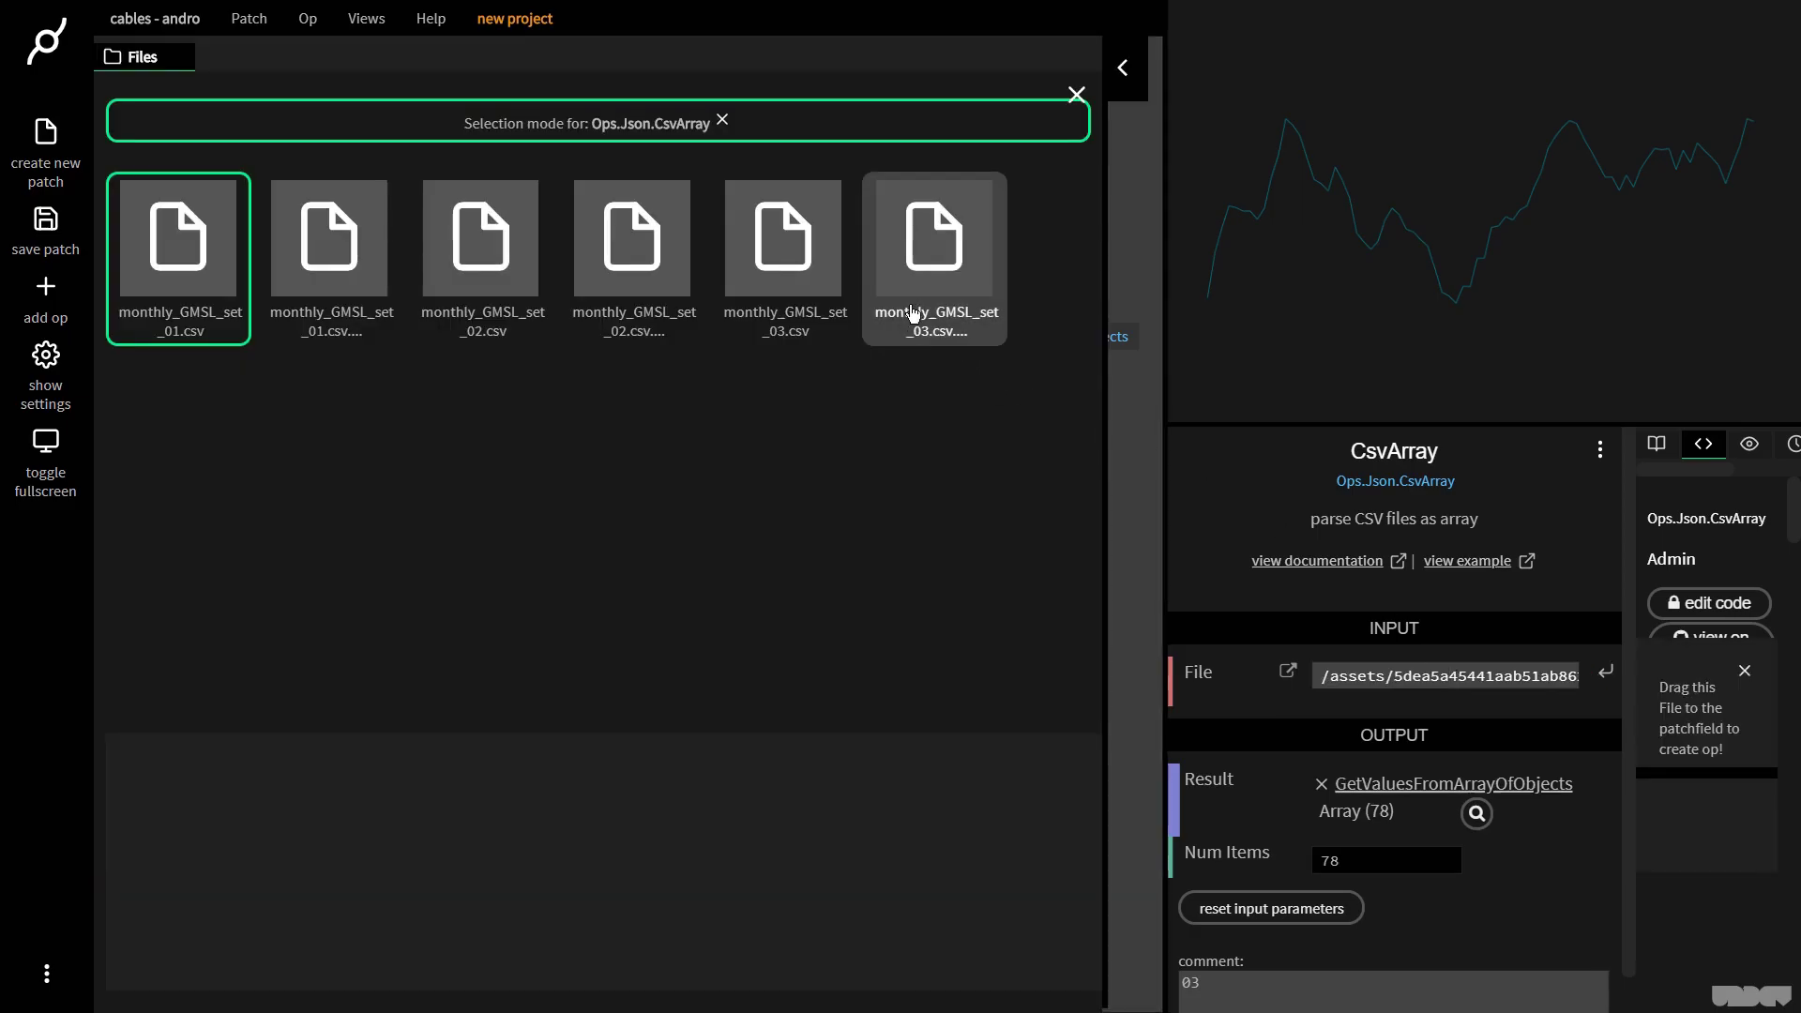
{"action": "left_click", "coordinate": [917, 275]}
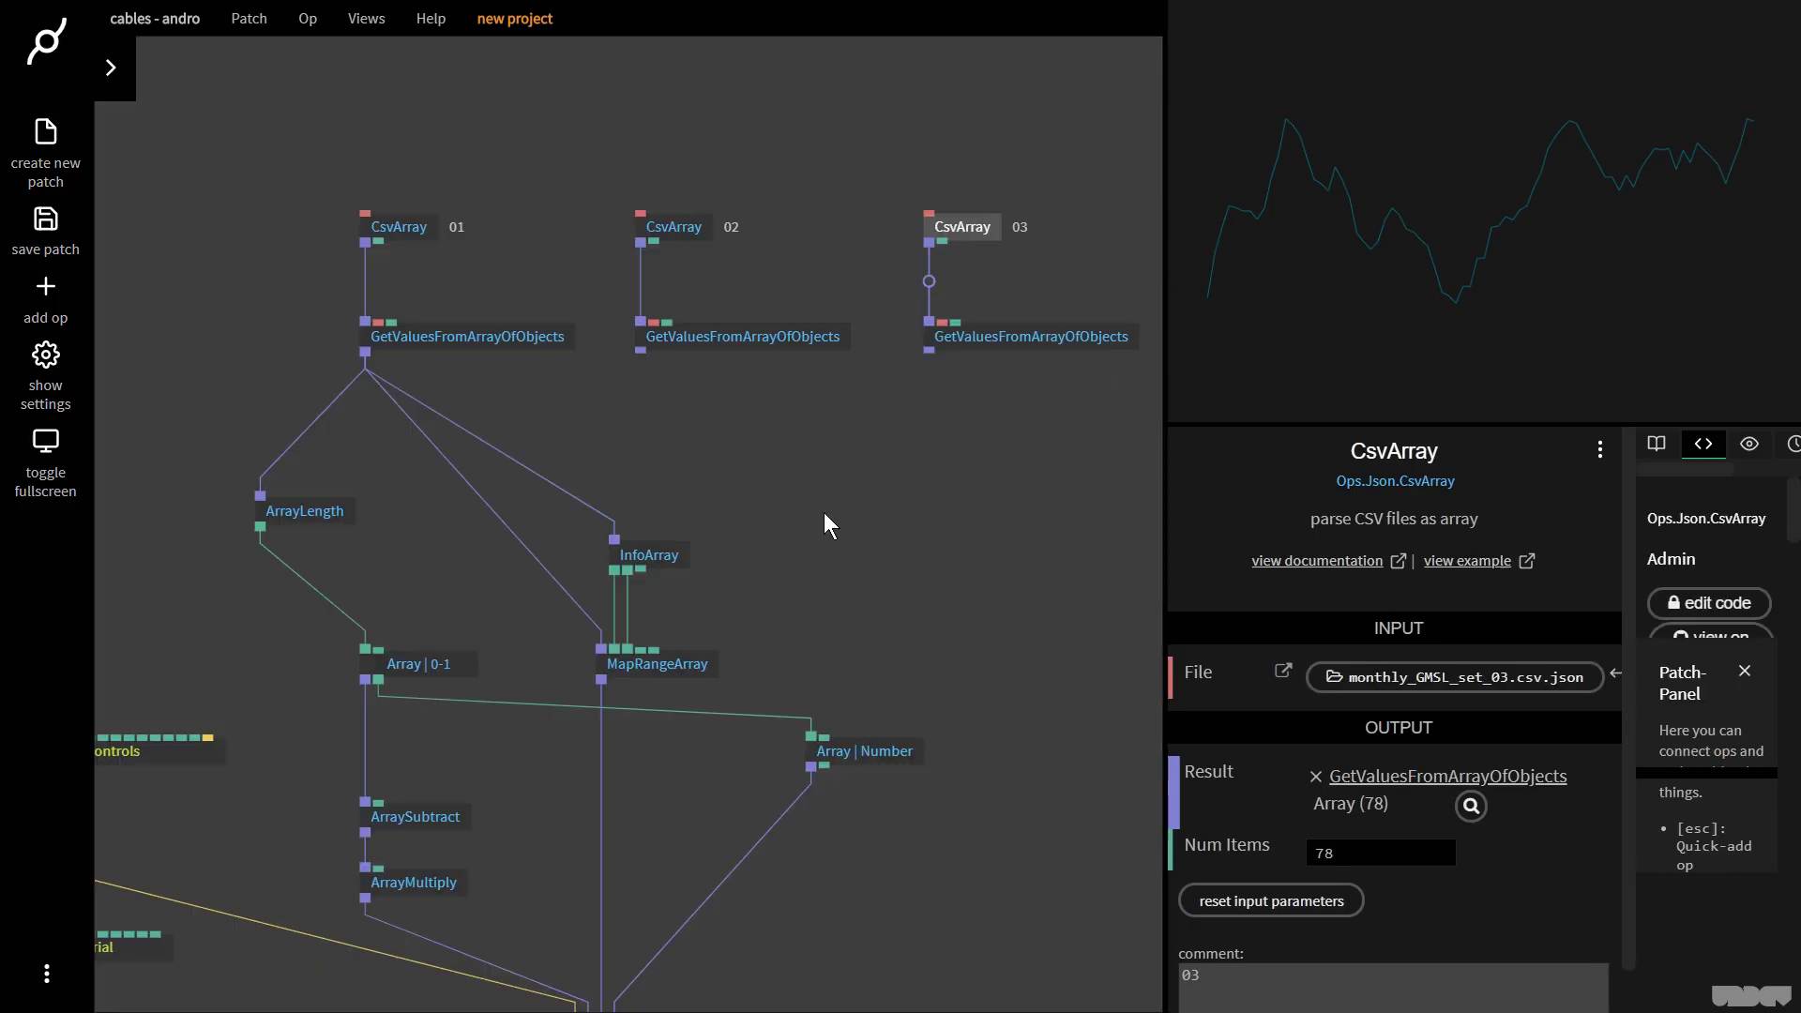
- Detach the first GetValuesFromArrayOfObjects output from its downstream graph ops
{"action": "left_click", "coordinate": [824, 512]}
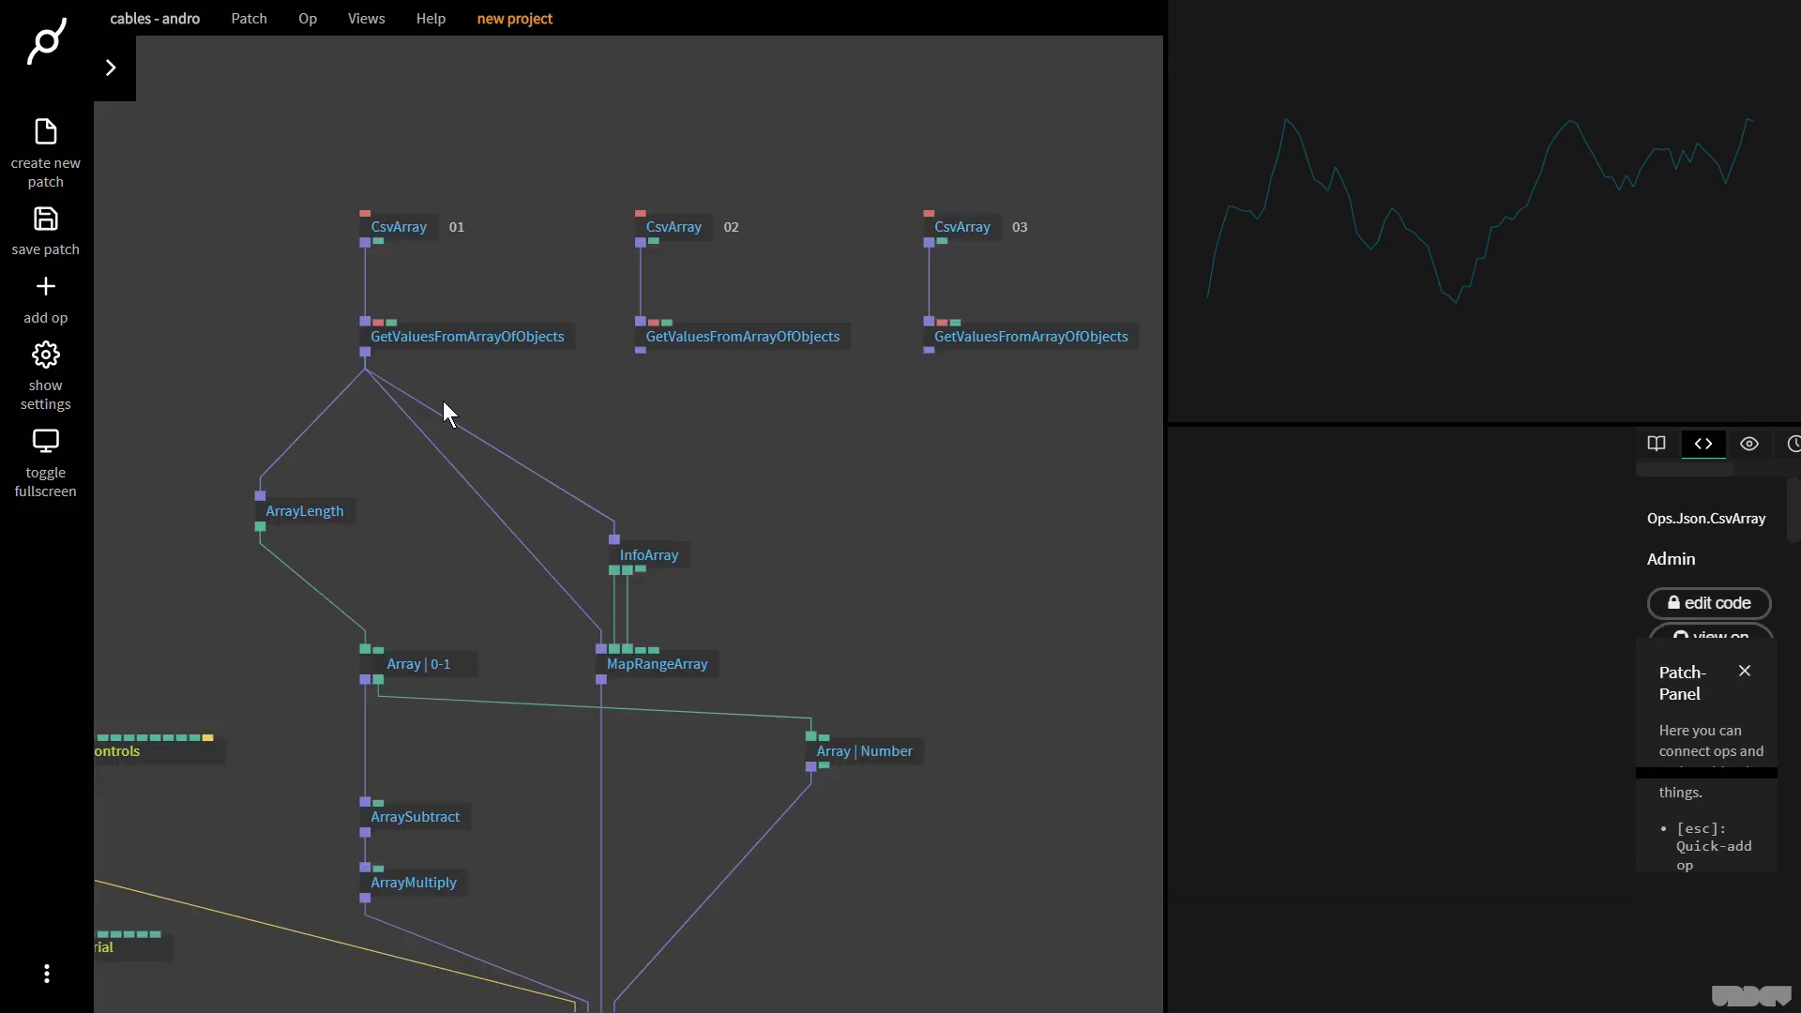
{"action": "left_click_drag", "start_coordinate": [371, 355], "coordinate": [437, 563]}
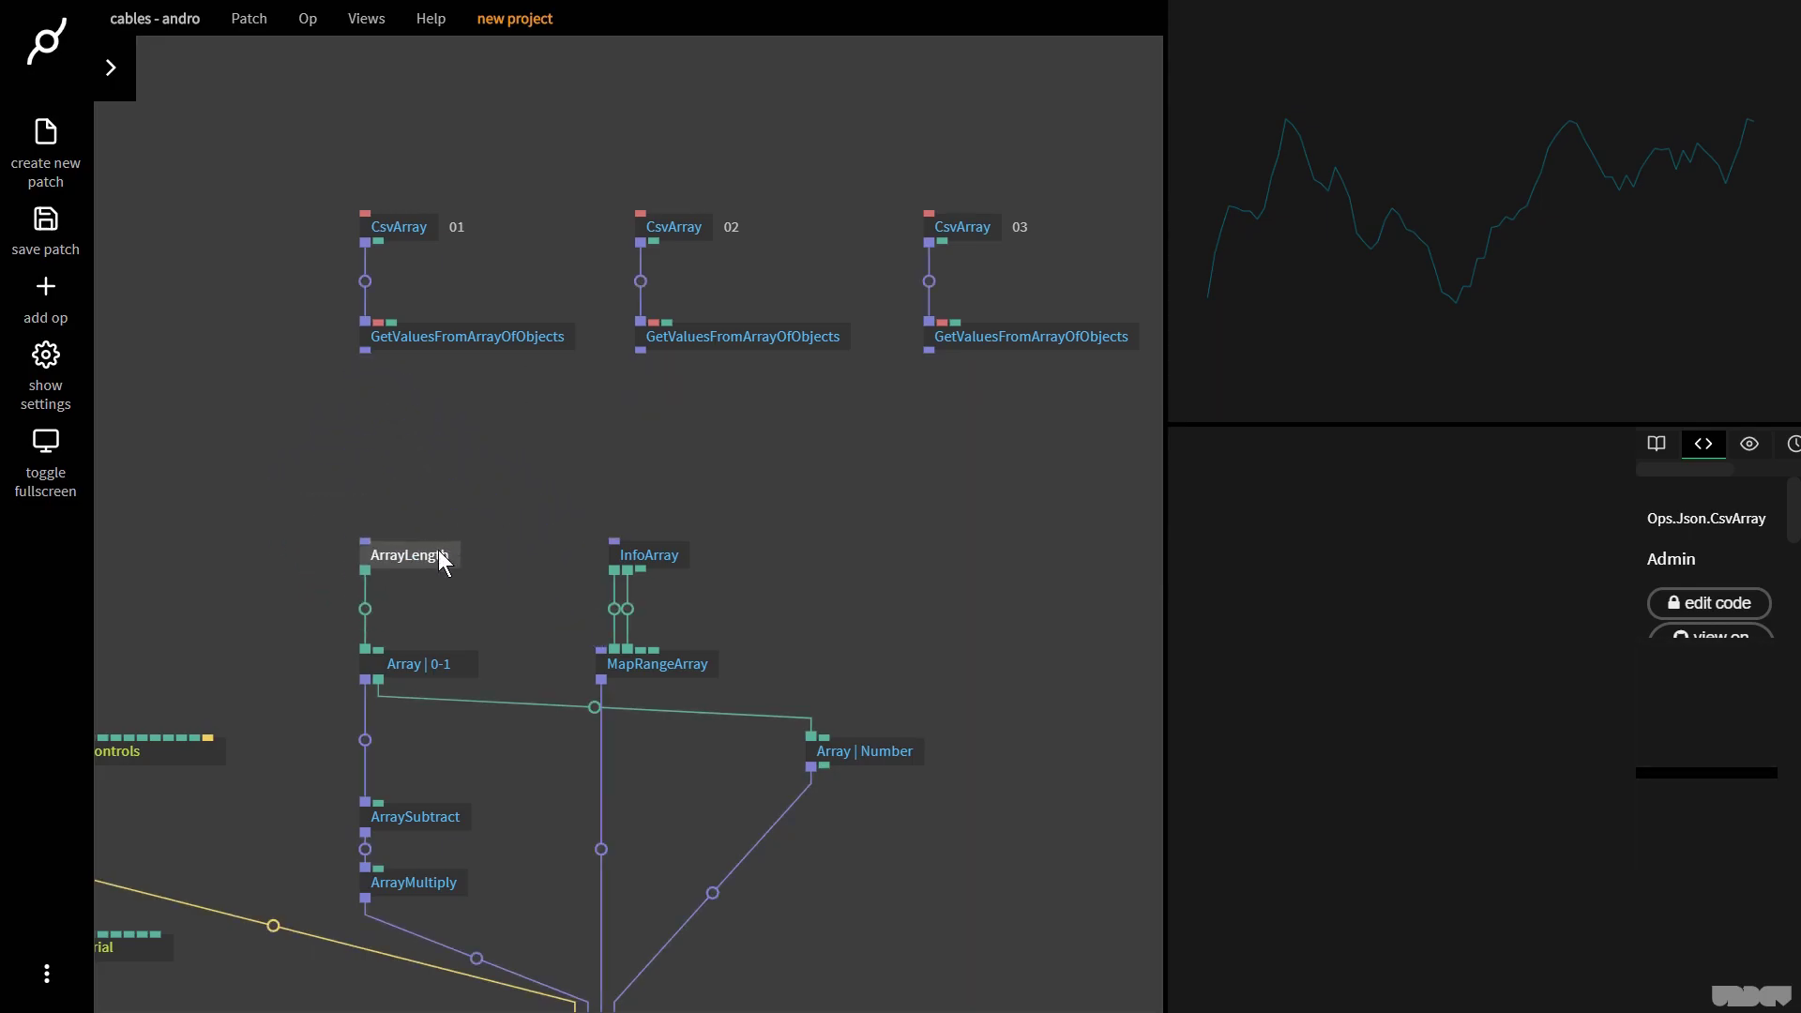
{"action": "left_click", "coordinate": [533, 334]}
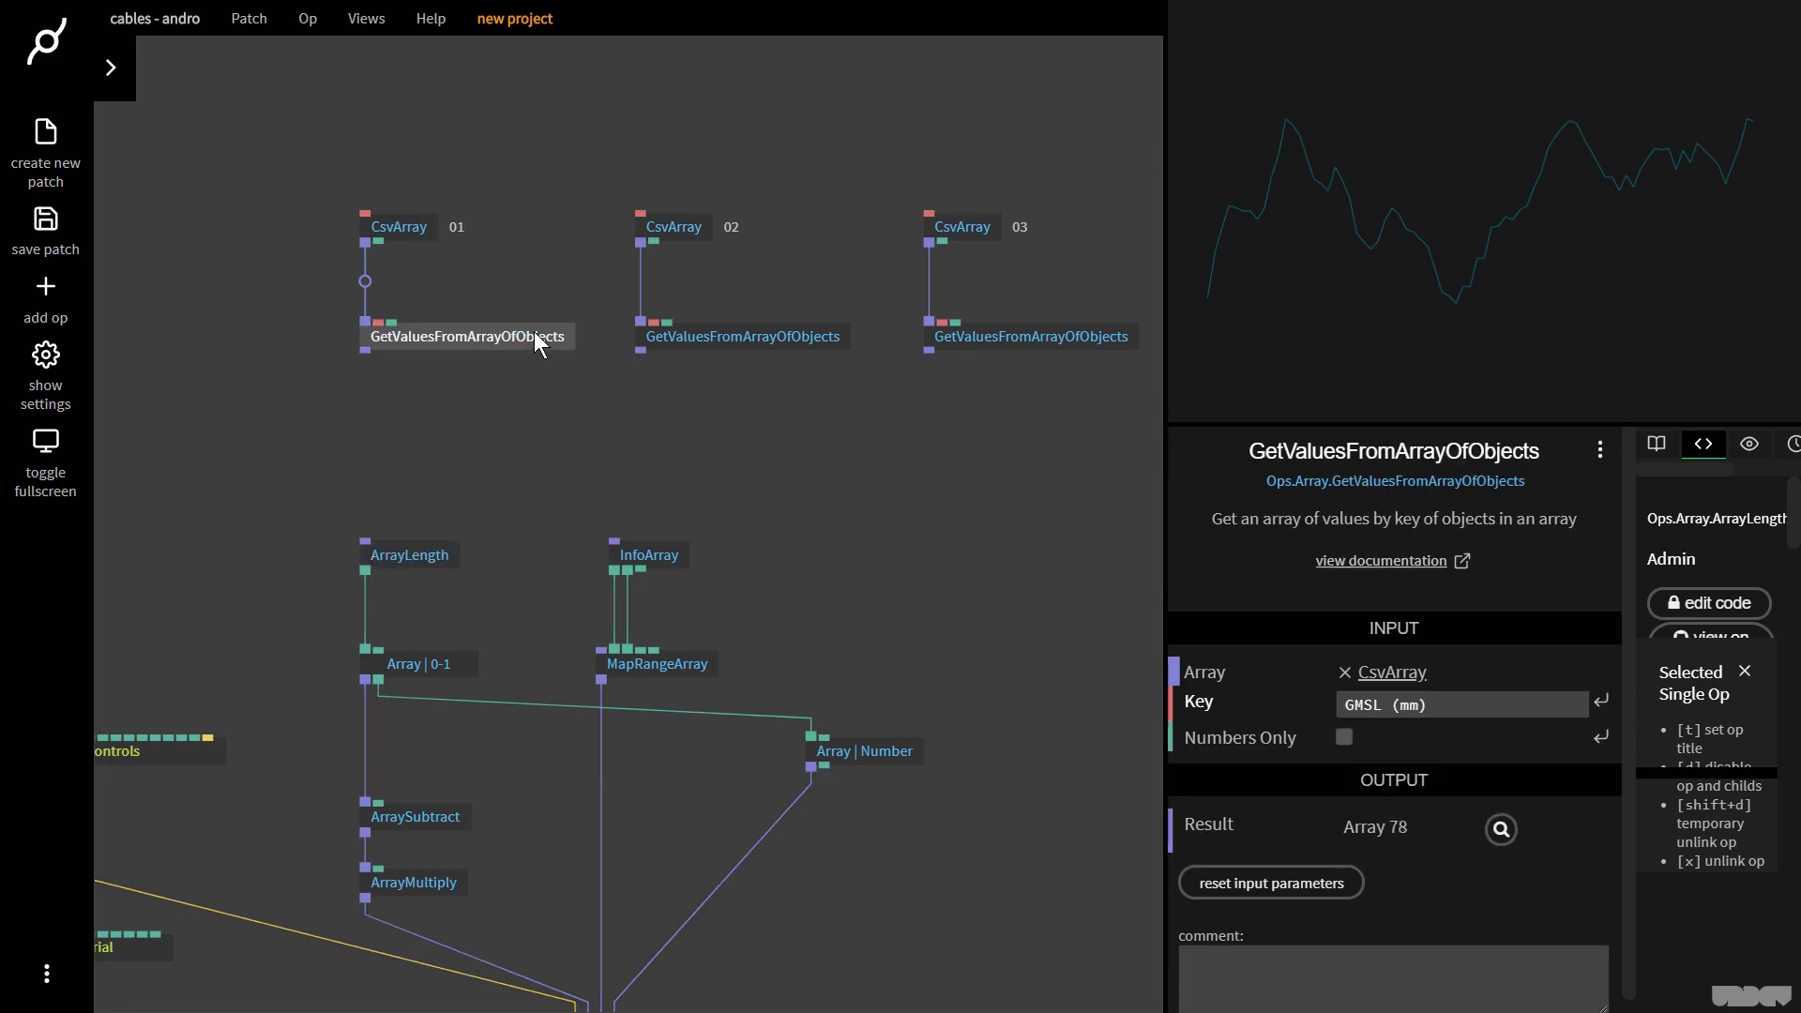
{"action": "left_click", "coordinate": [694, 337]}
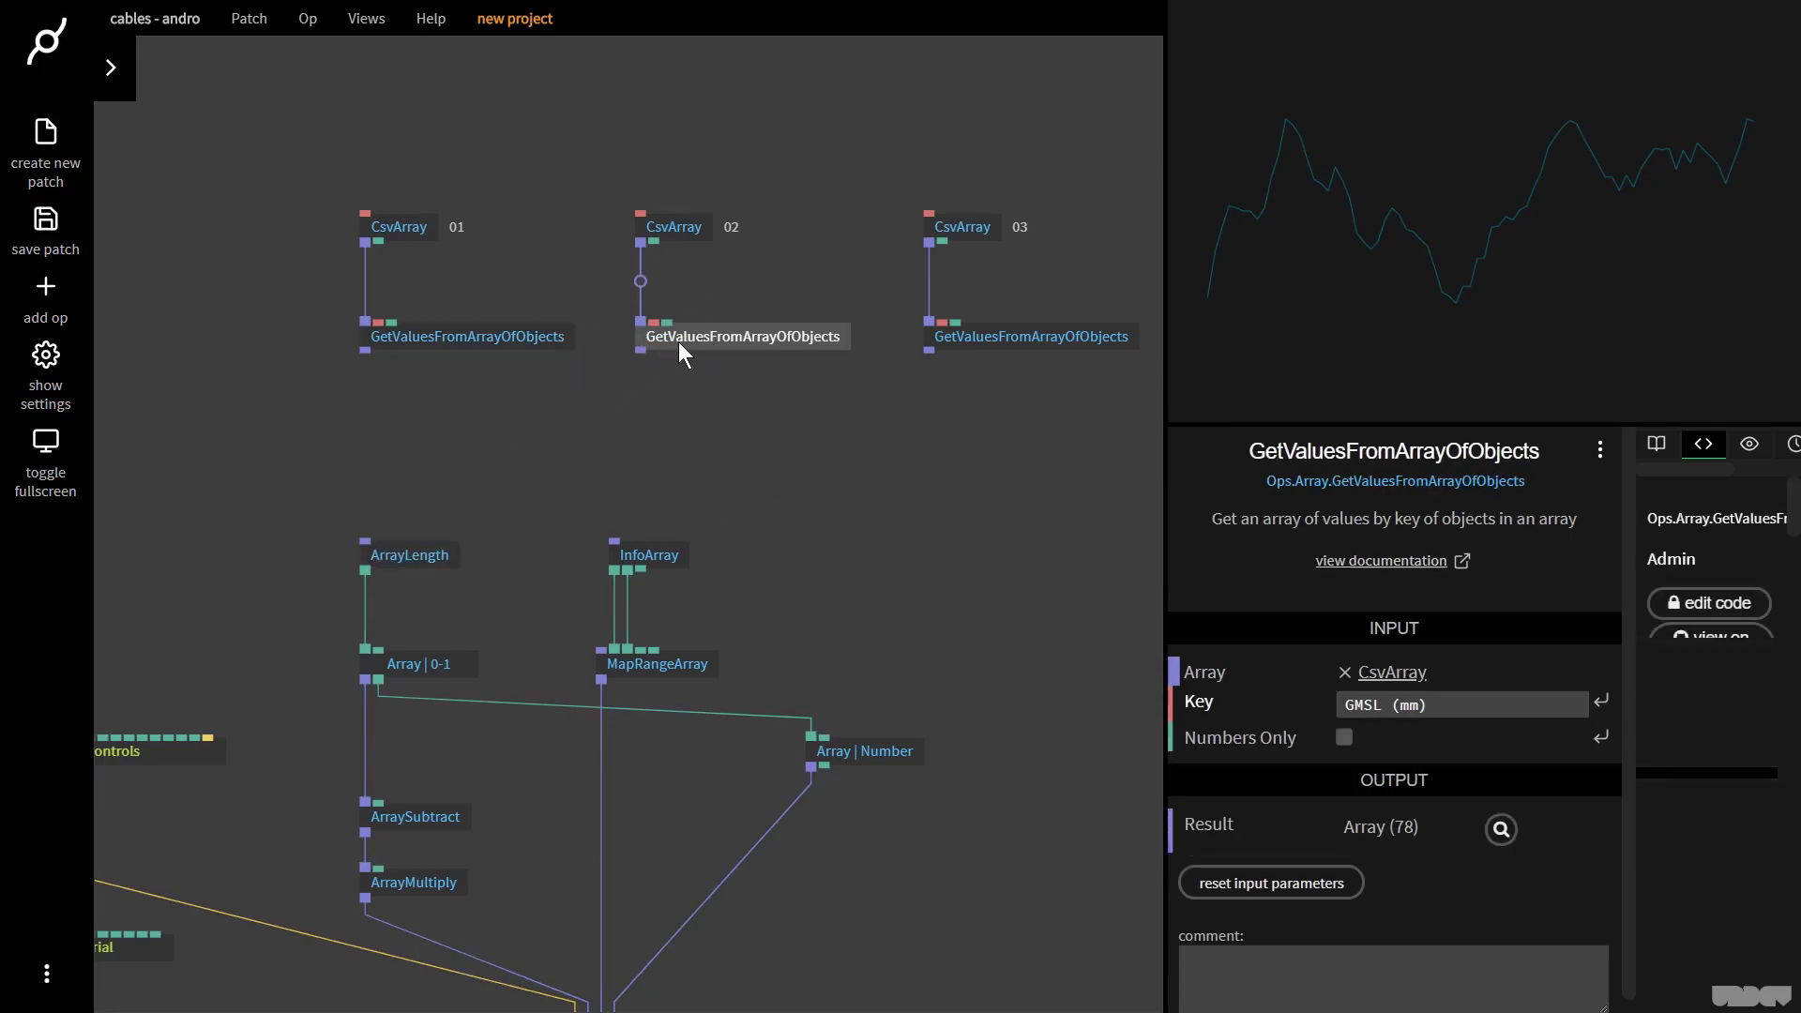
{"action": "left_click", "coordinate": [988, 334]}
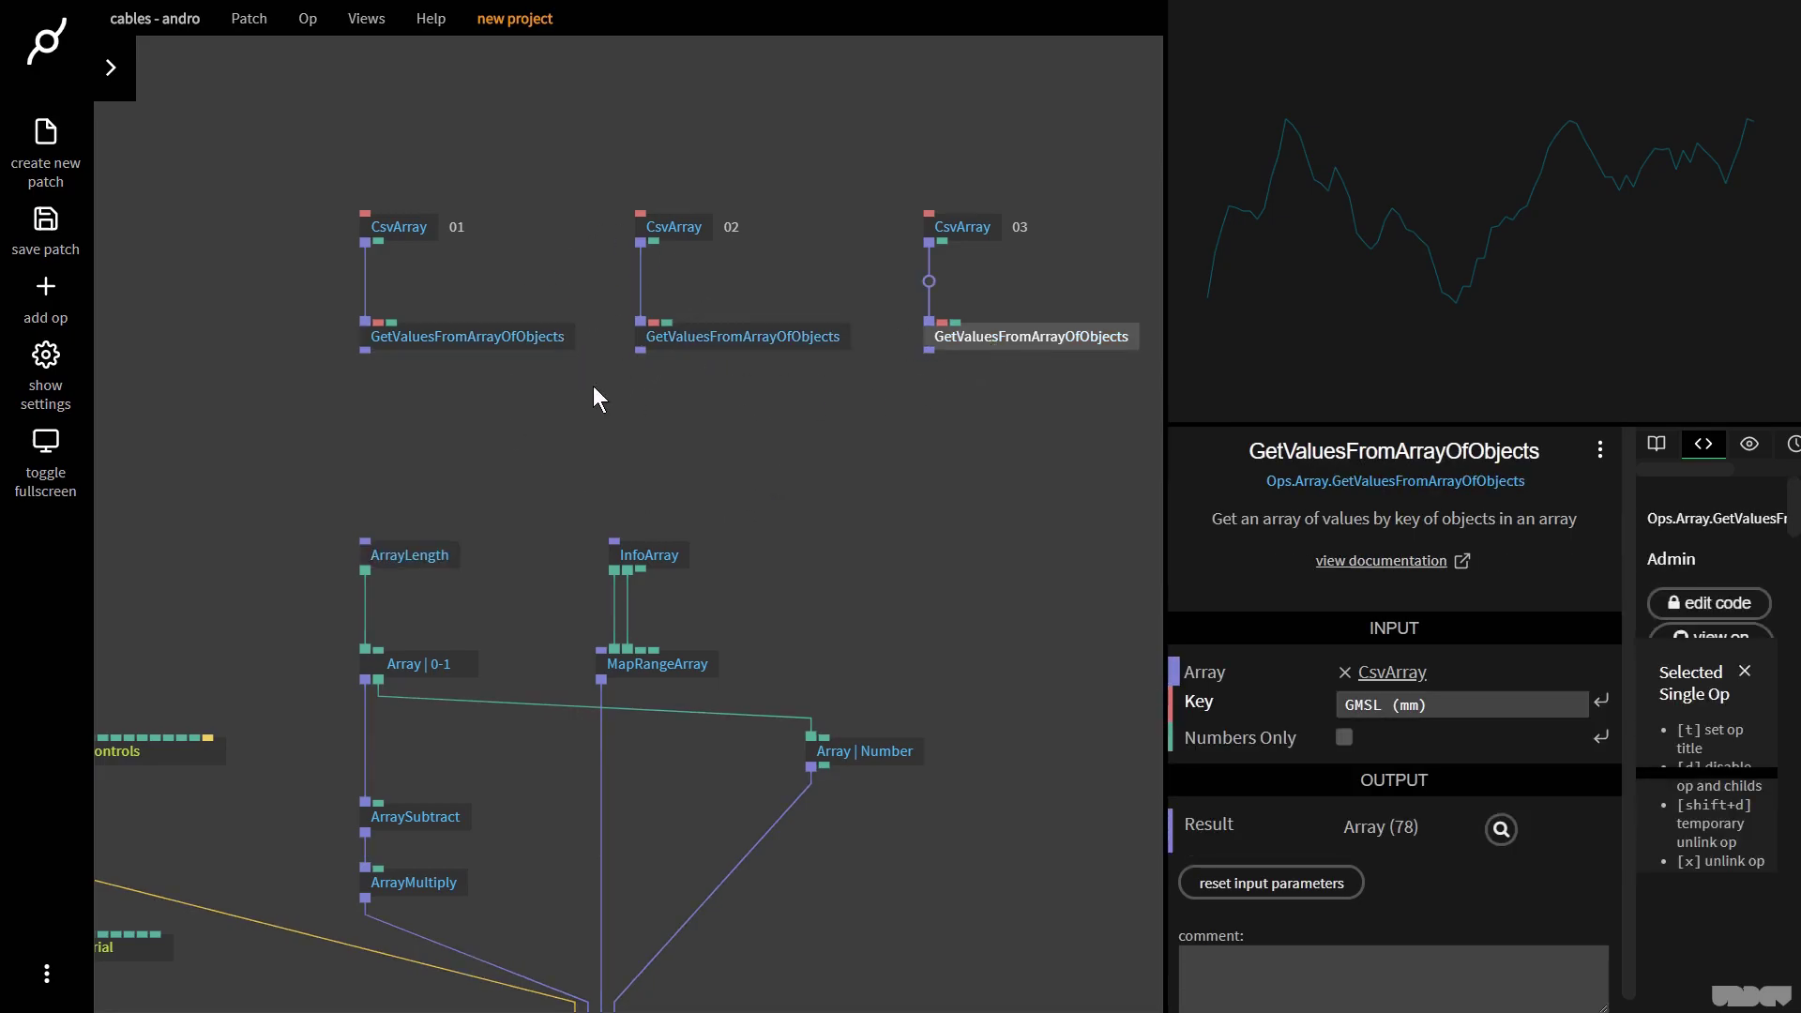
- Add an ArrayMerge op fed by the first value array
{"action": "left_click_drag", "start_coordinate": [367, 349], "coordinate": [471, 432]}
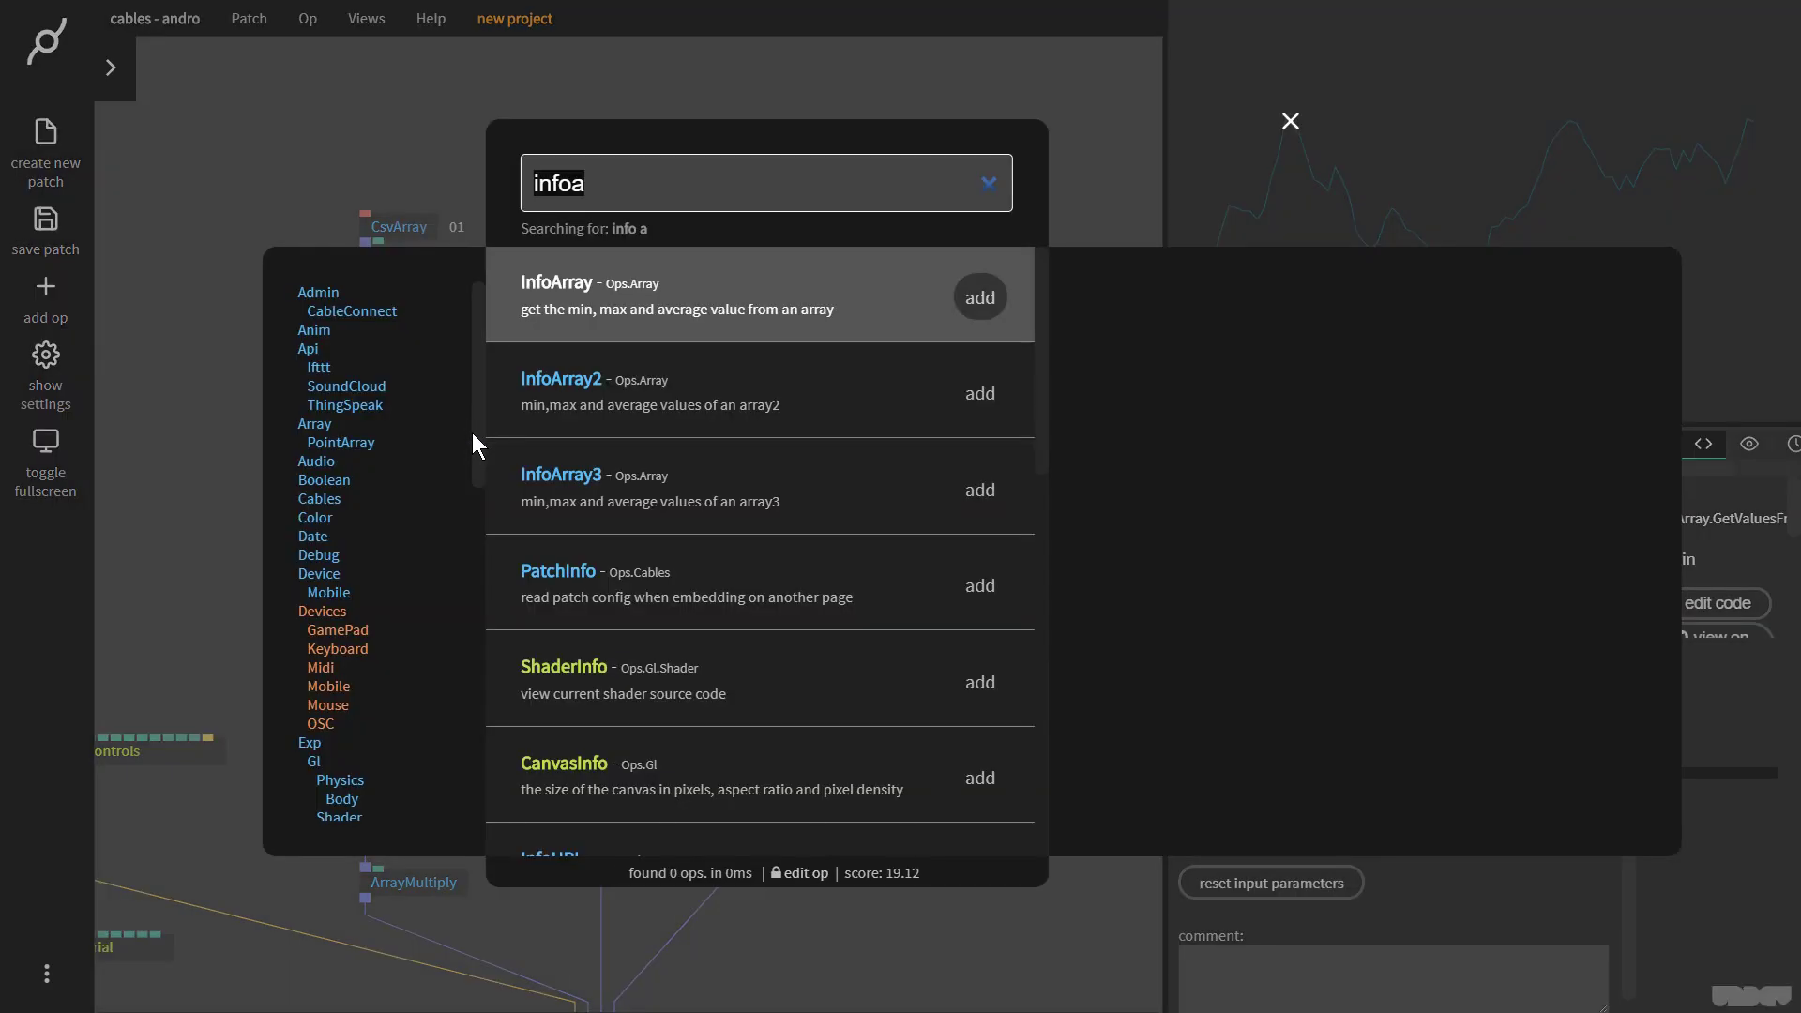
{"action": "type", "text": "arraymerge"}
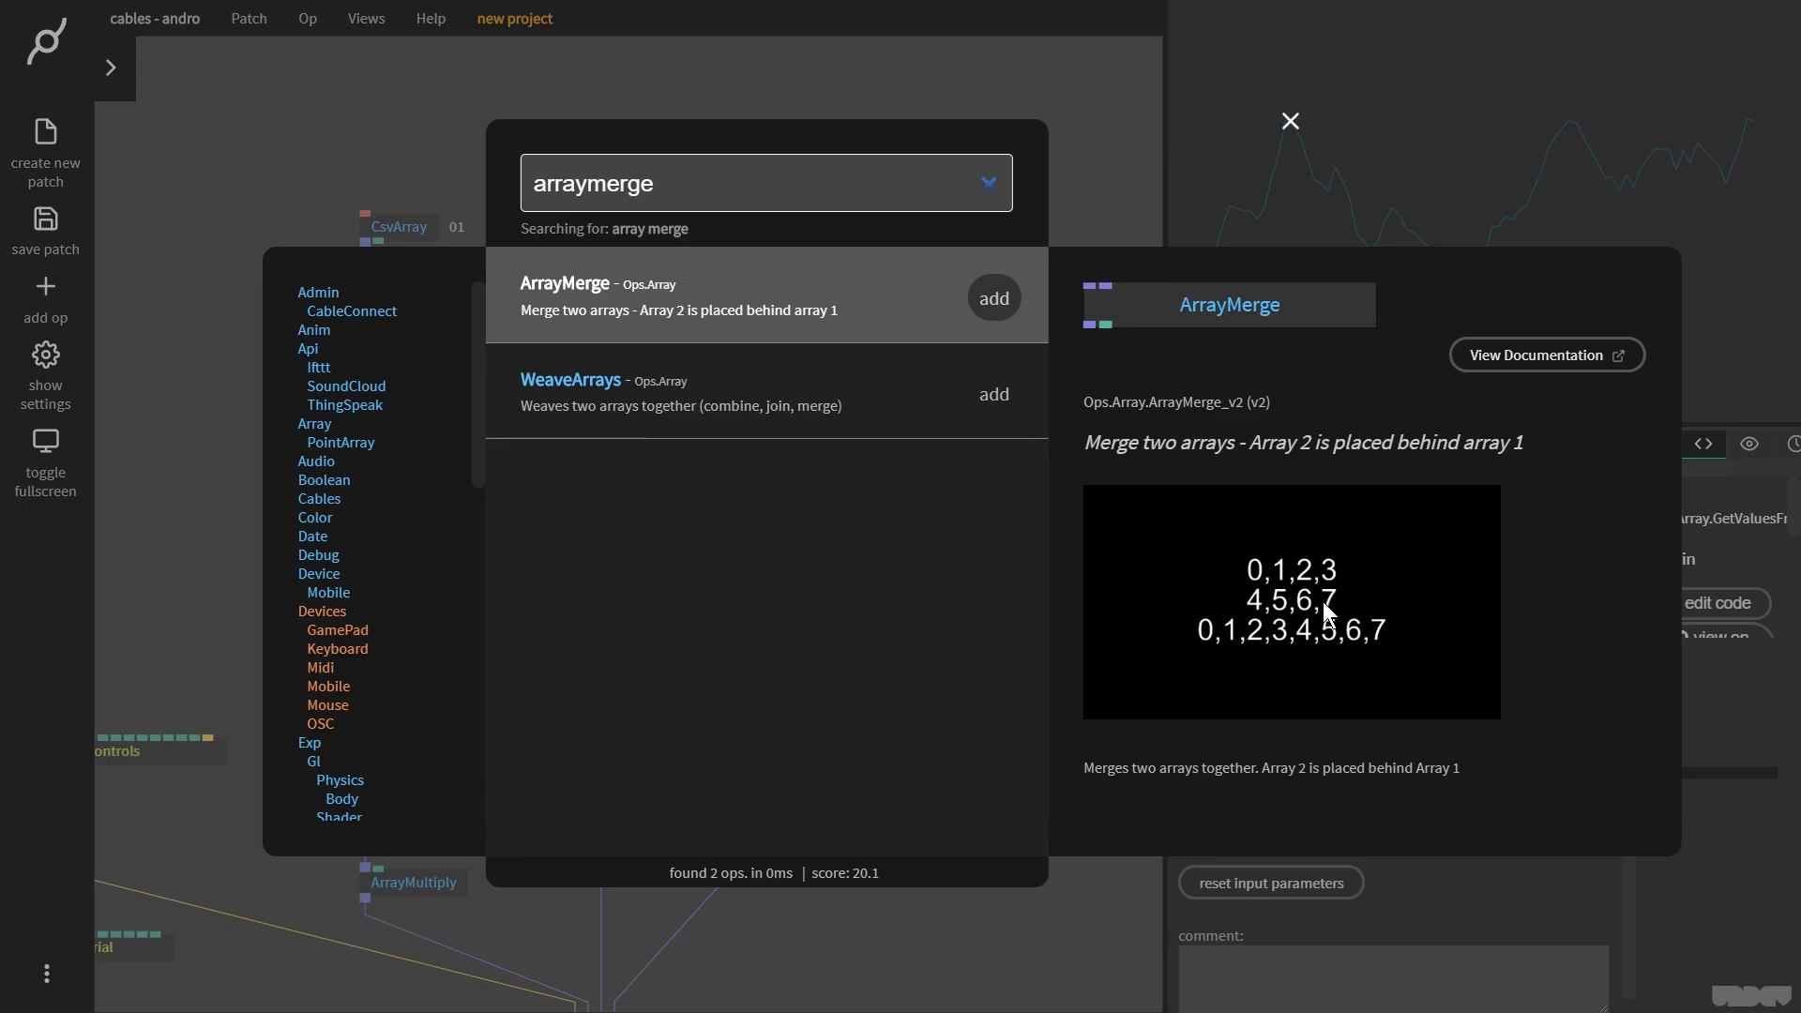
{"action": "left_click", "coordinate": [993, 298]}
- Wire the second value array into ArrayMerge's Array 2, giving a 156-item result
{"action": "left_click_drag", "start_coordinate": [525, 447], "coordinate": [674, 453]}
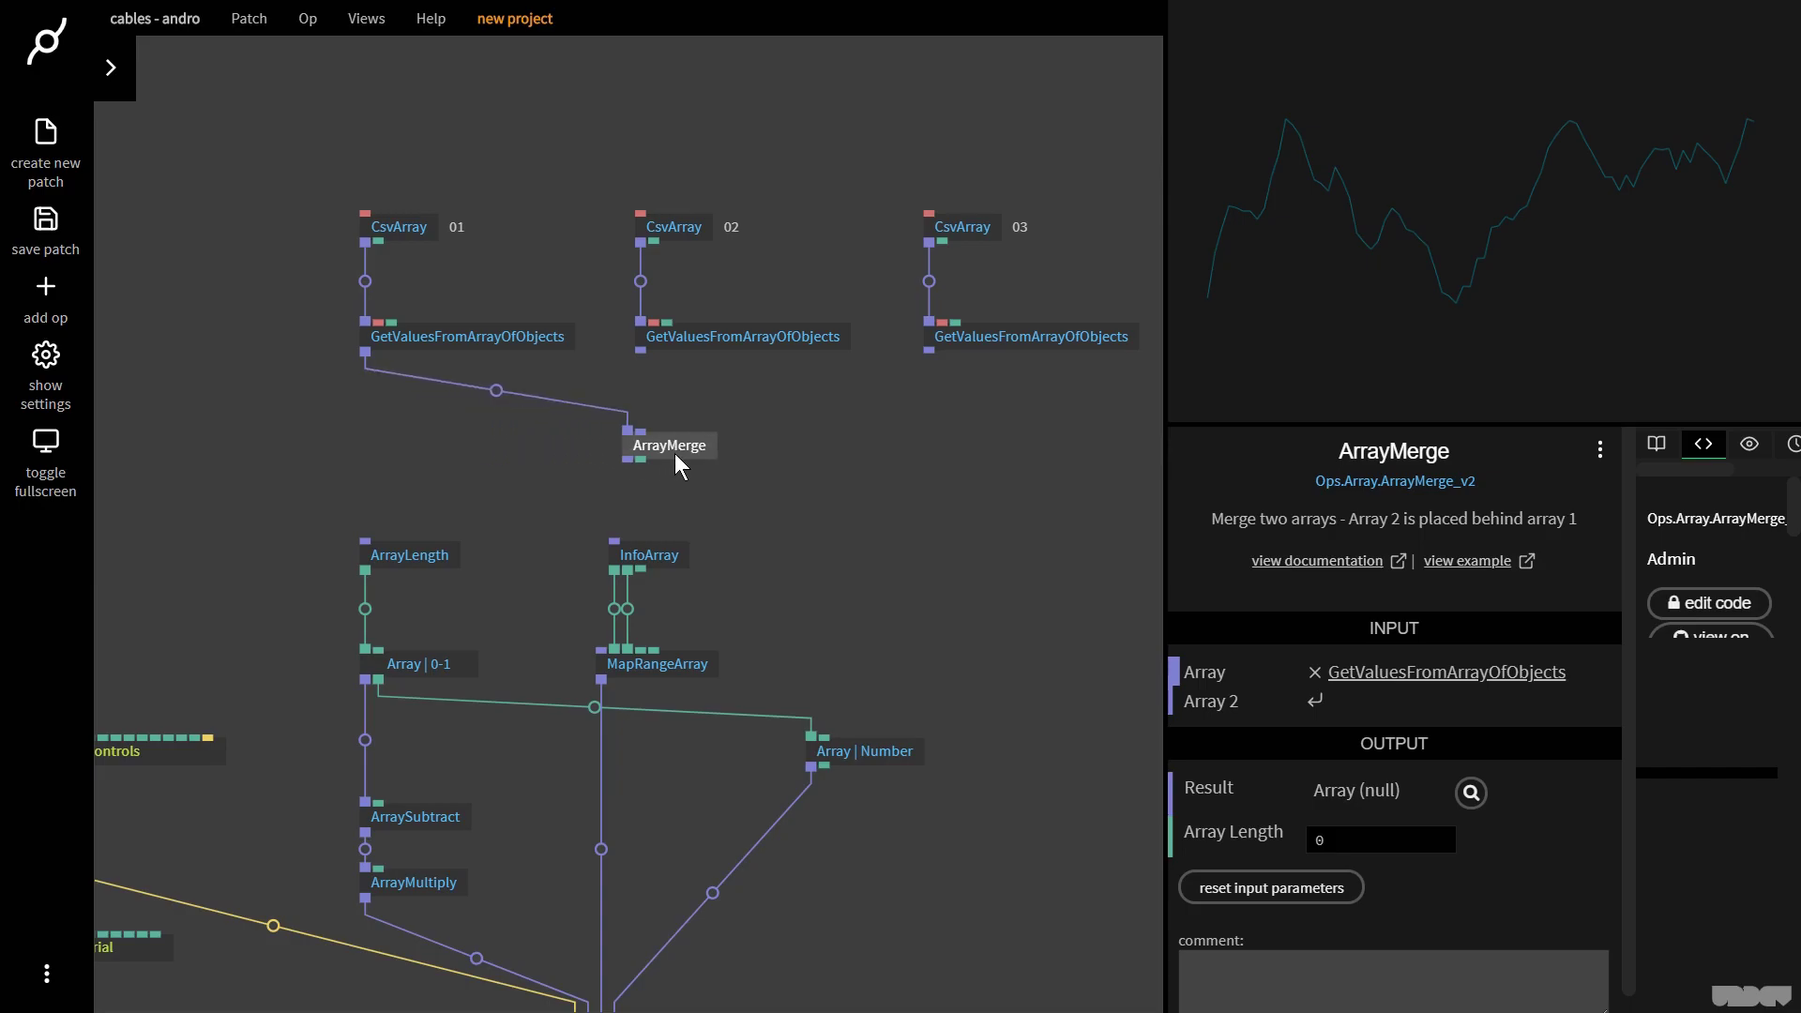
{"action": "left_click_drag", "start_coordinate": [641, 351], "coordinate": [641, 437]}
{"action": "left_click", "coordinate": [663, 447]}
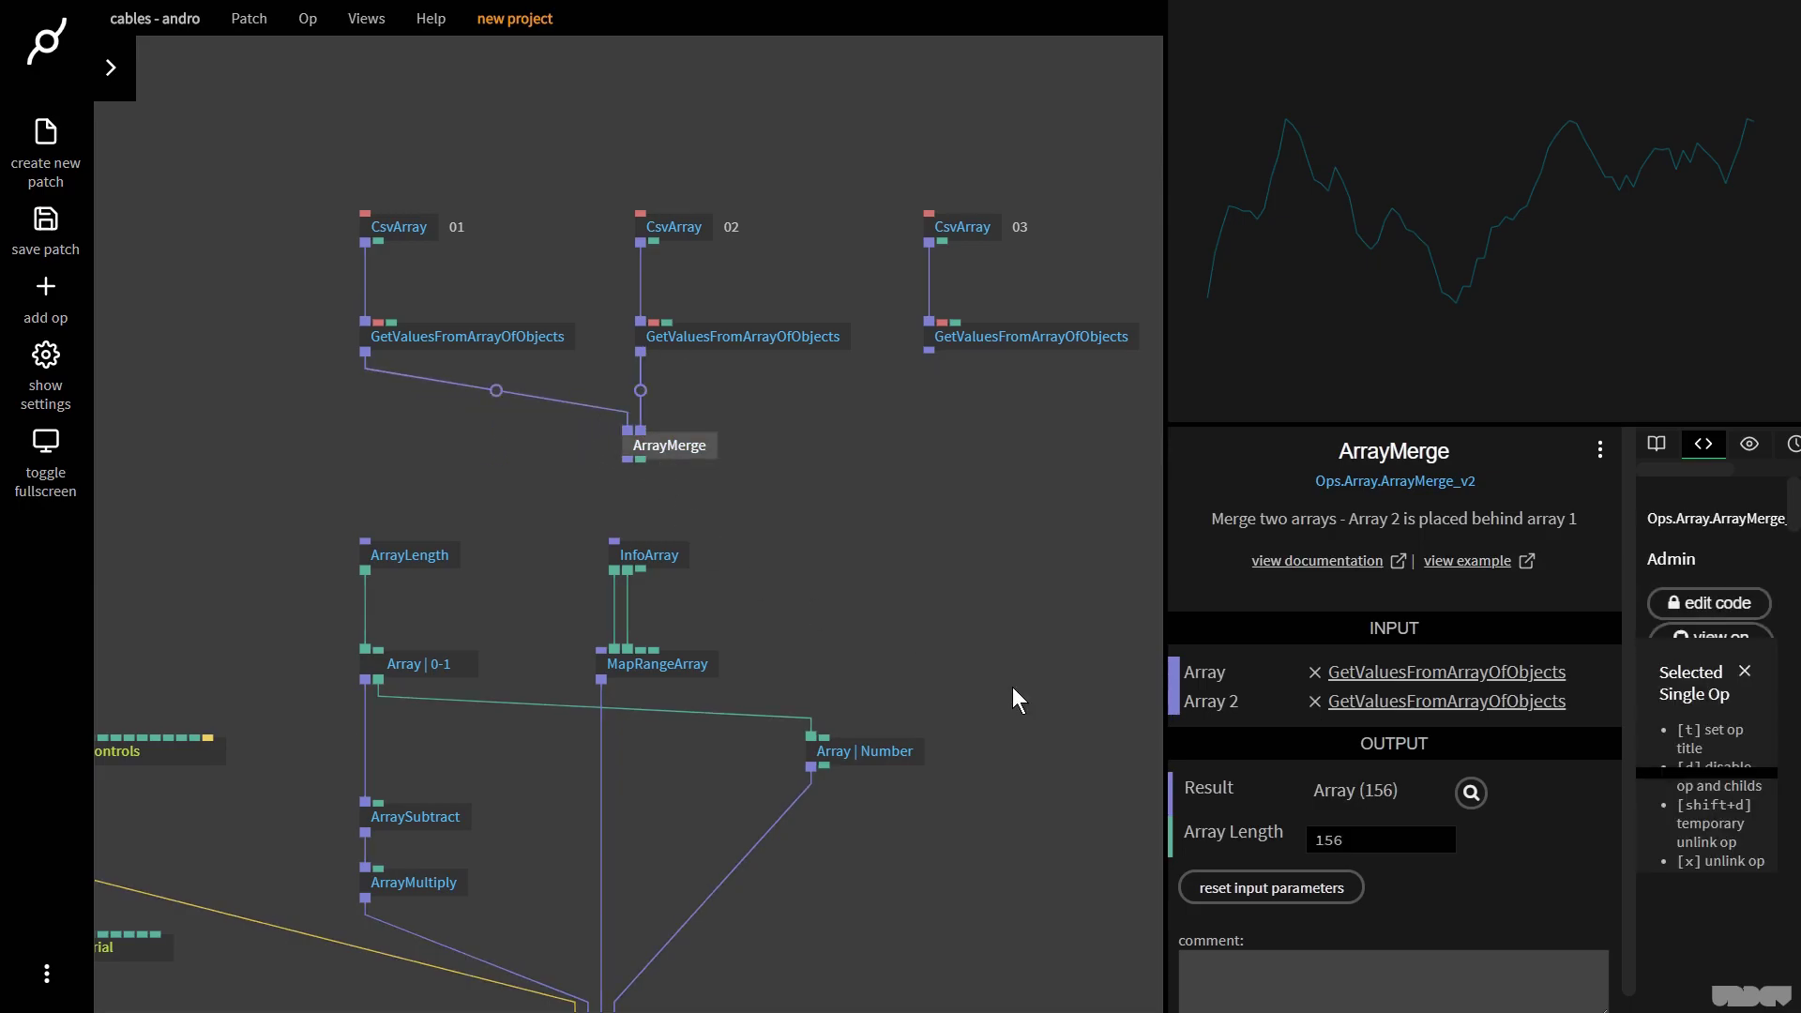
{"action": "left_click", "coordinate": [1471, 793]}
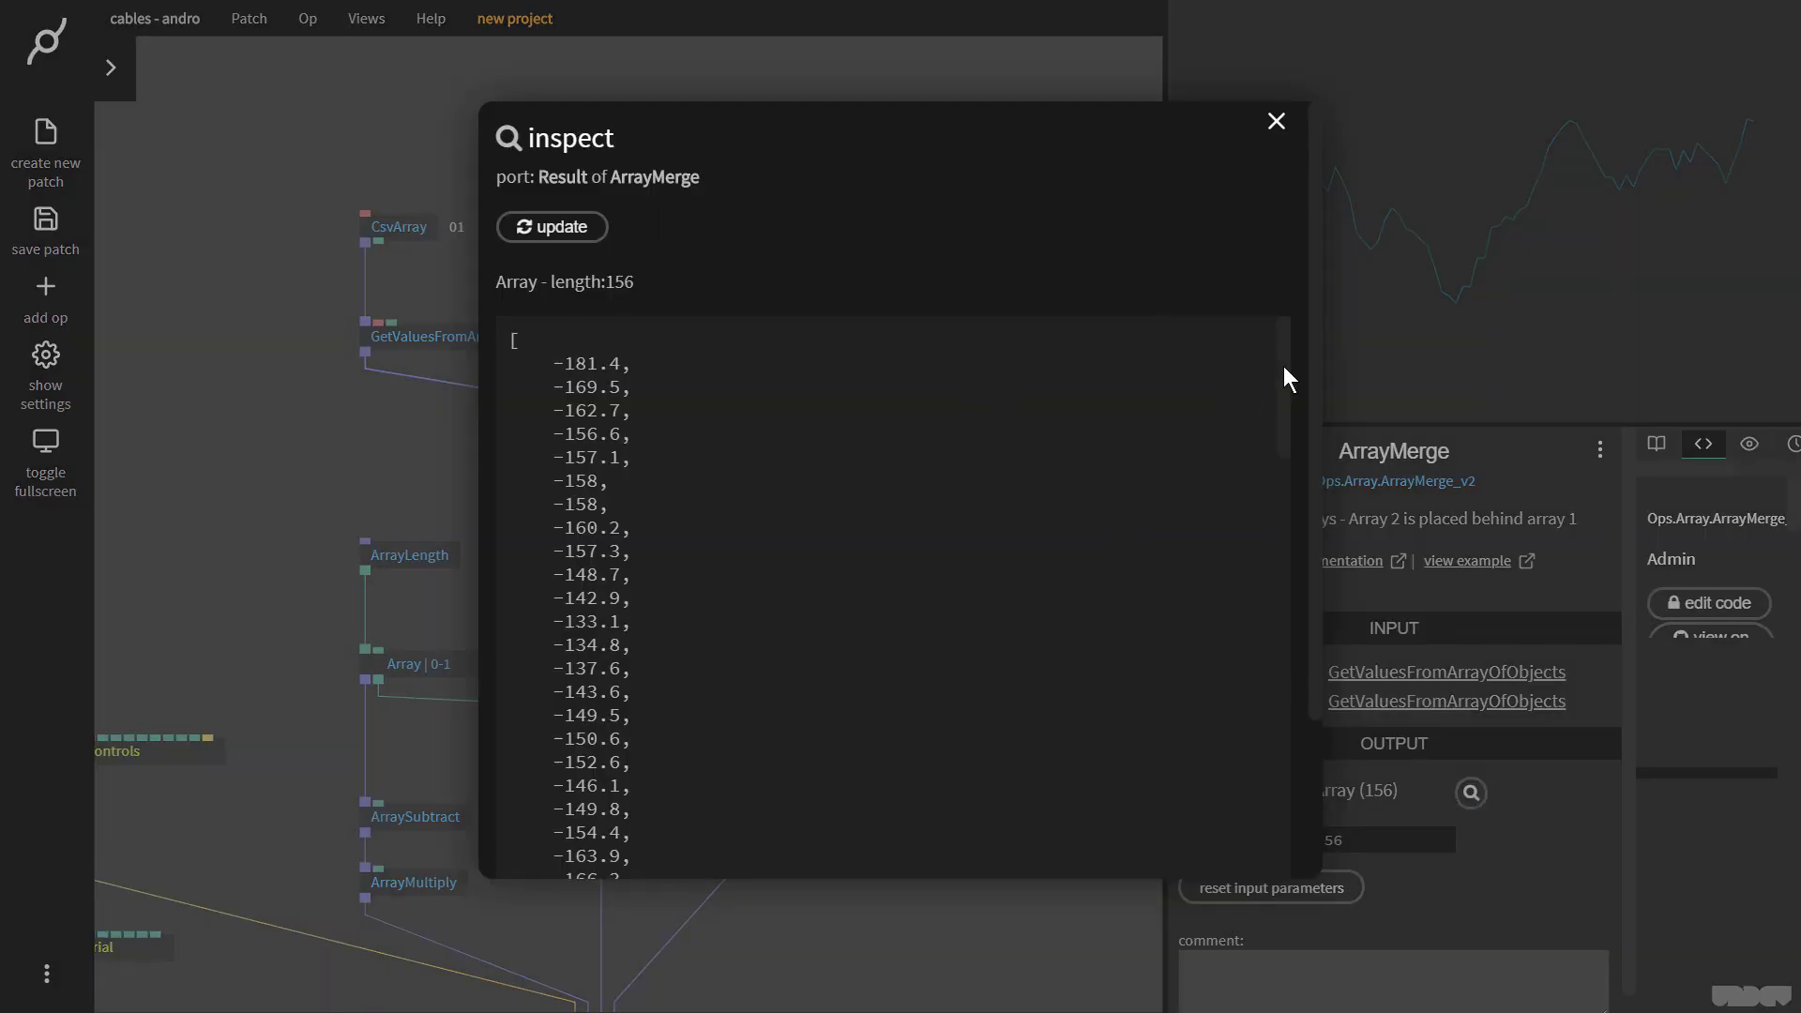
{"action": "left_click", "coordinate": [1276, 122]}
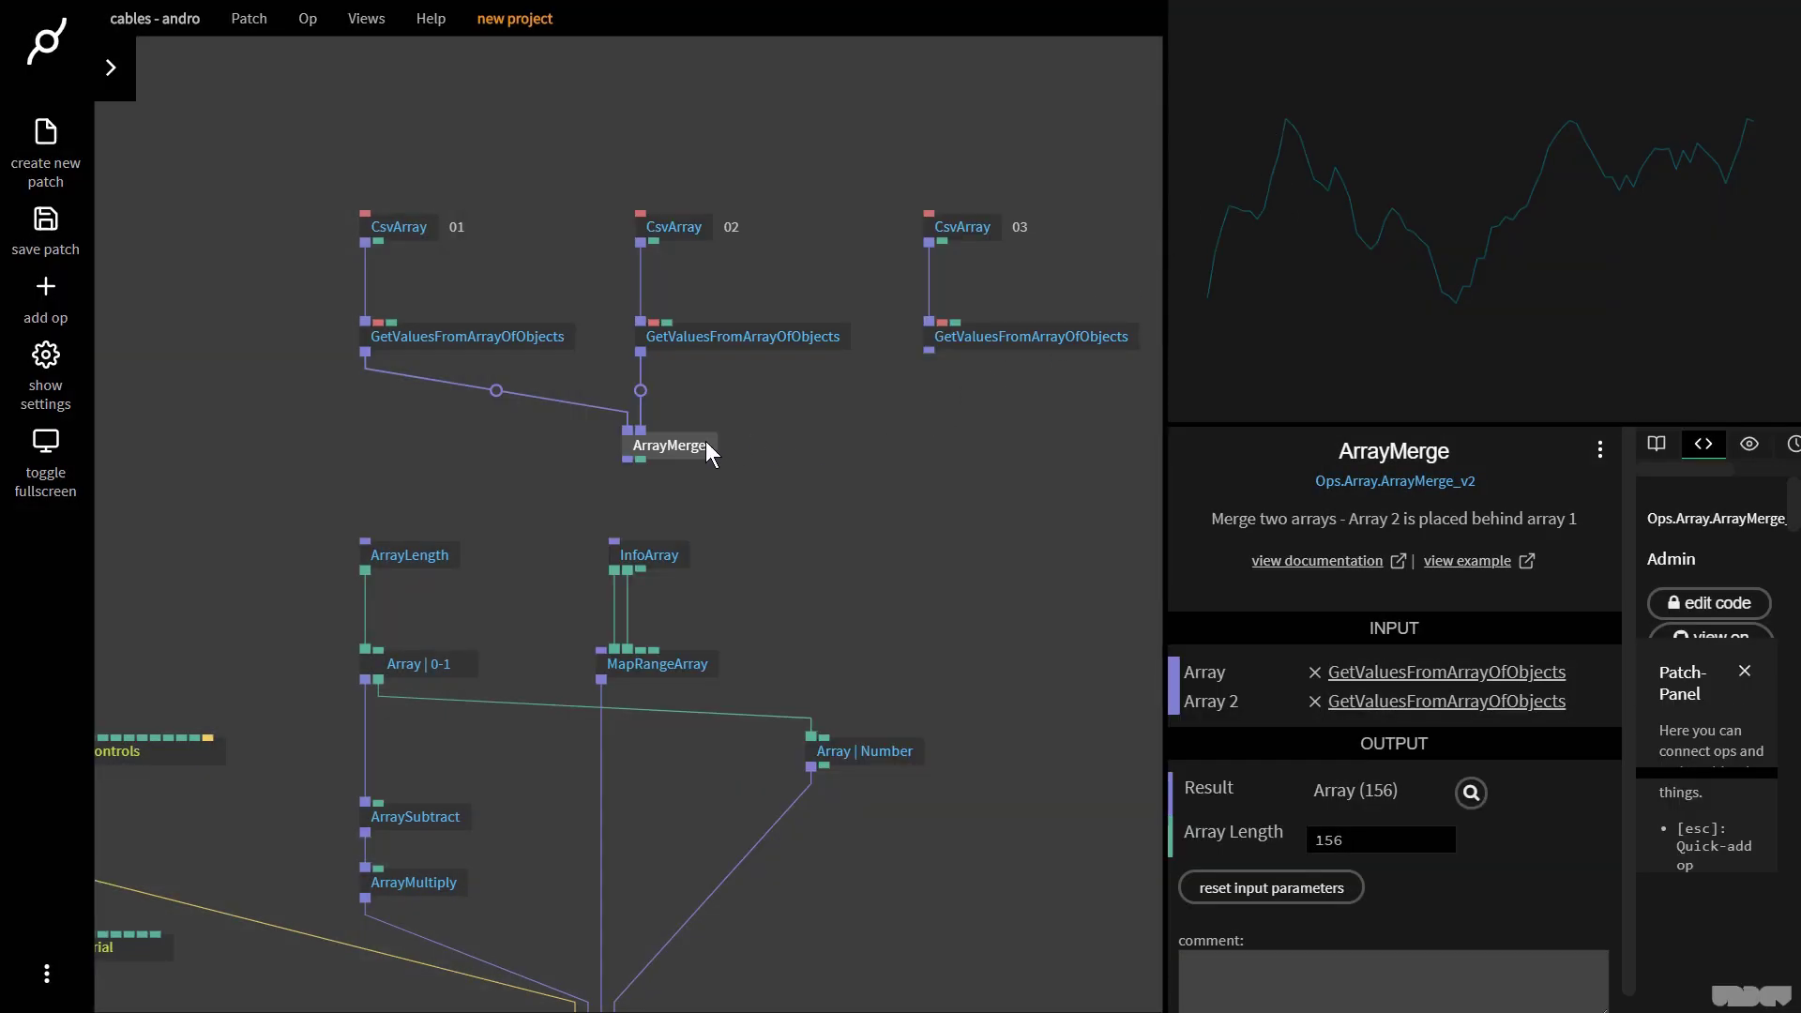
- Duplicate ArrayMerge, chain the first into it, and add the third array for 234 items
{"action": "key", "text": "ctrl+c"}
{"action": "key", "text": "ctrl+v"}
{"action": "left_click_drag", "start_coordinate": [684, 487], "coordinate": [981, 499]}
{"action": "left_click", "coordinate": [645, 448]}
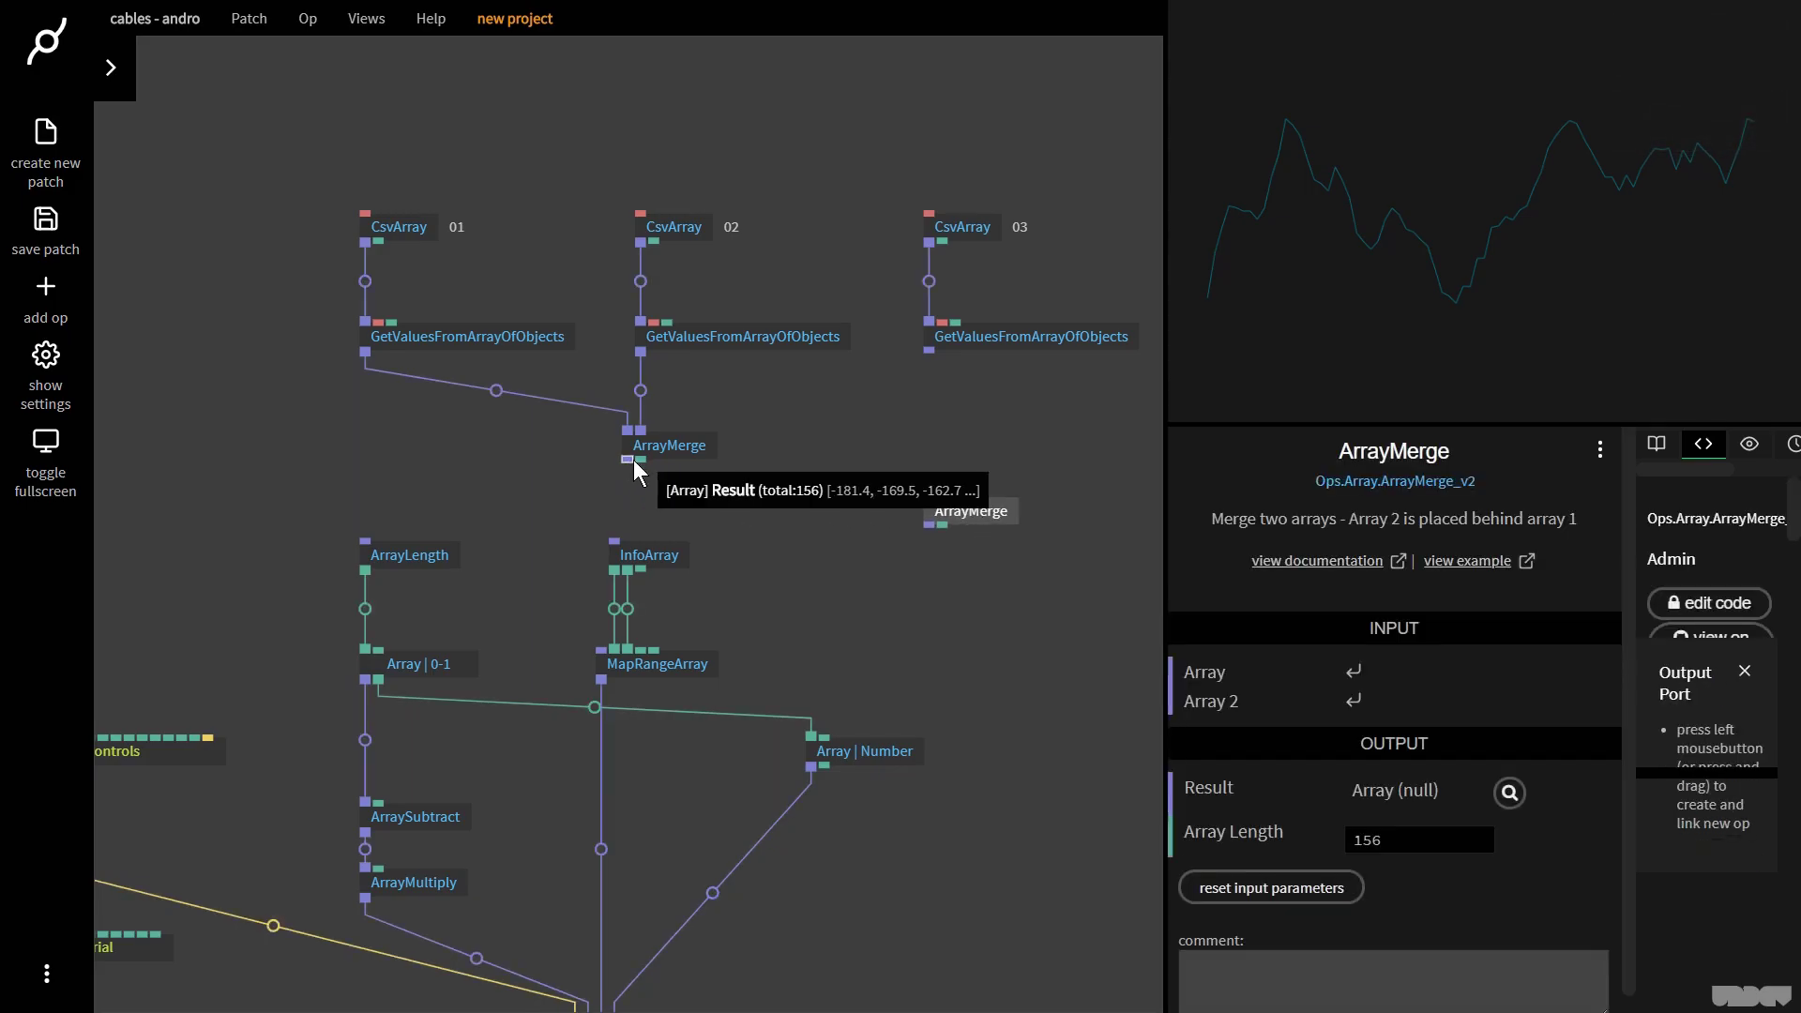
{"action": "left_click_drag", "start_coordinate": [633, 460], "coordinate": [930, 506]}
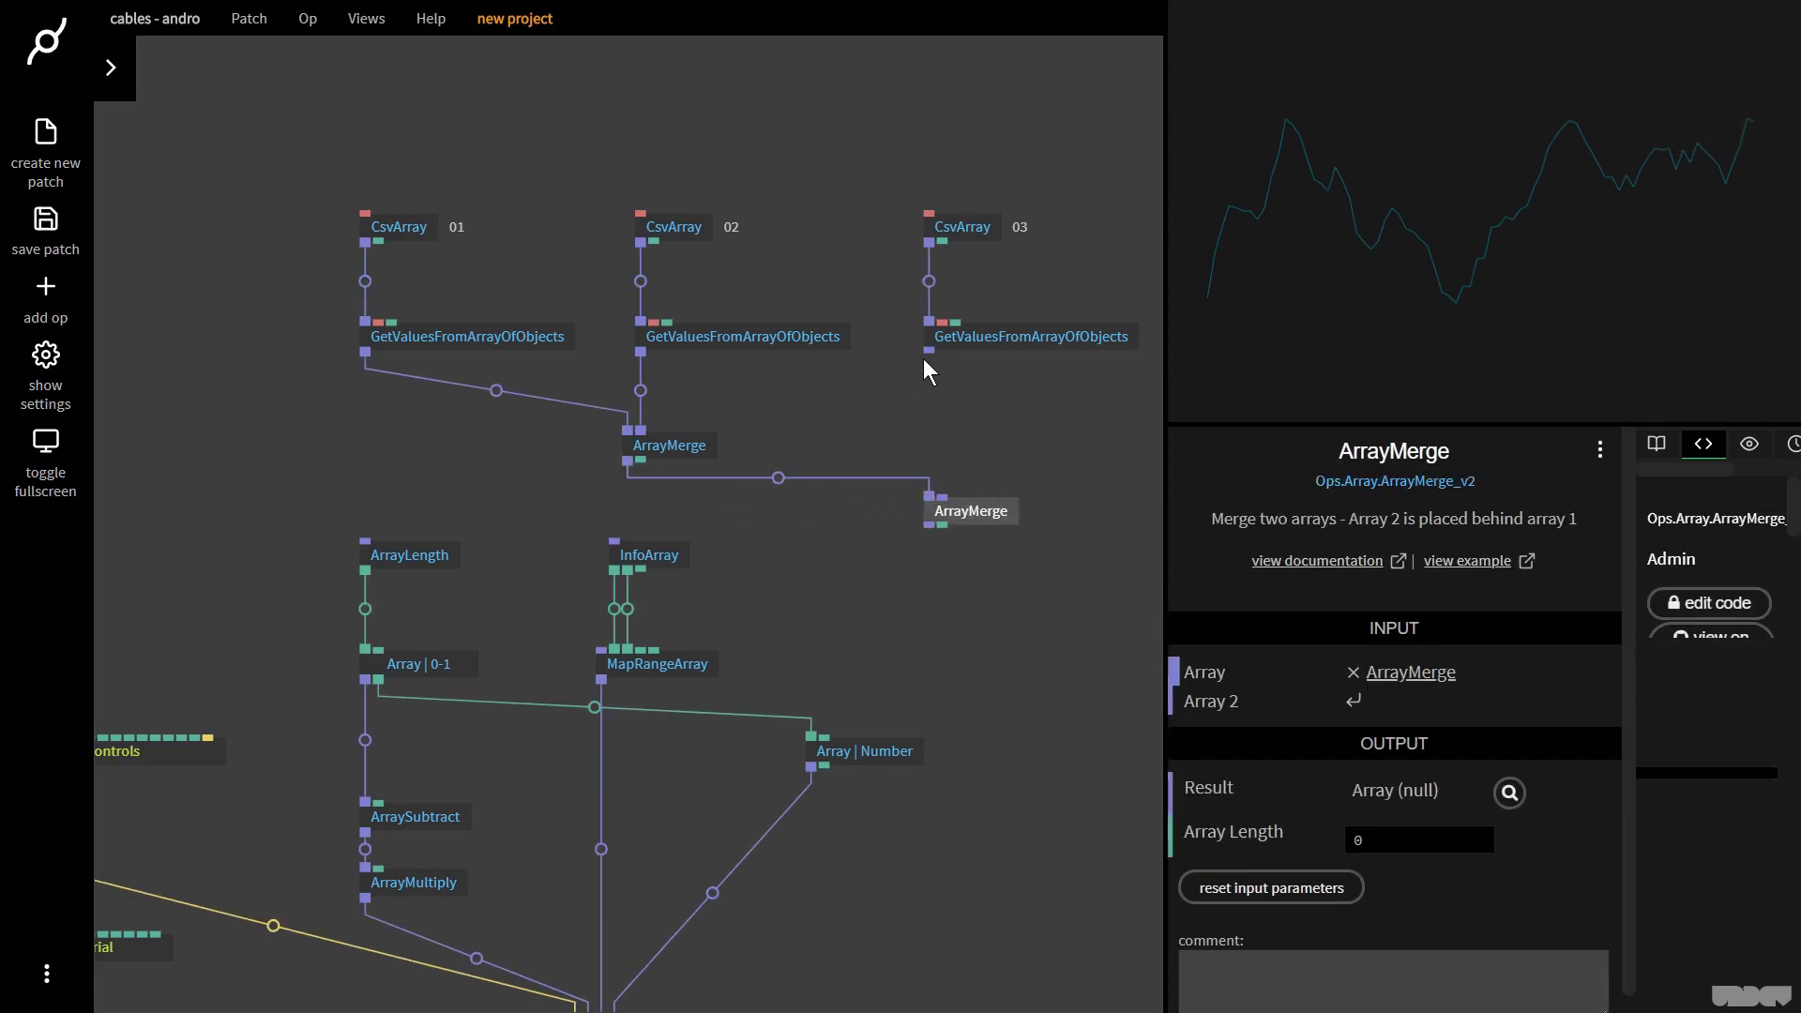
{"action": "left_click_drag", "start_coordinate": [930, 352], "coordinate": [971, 519]}
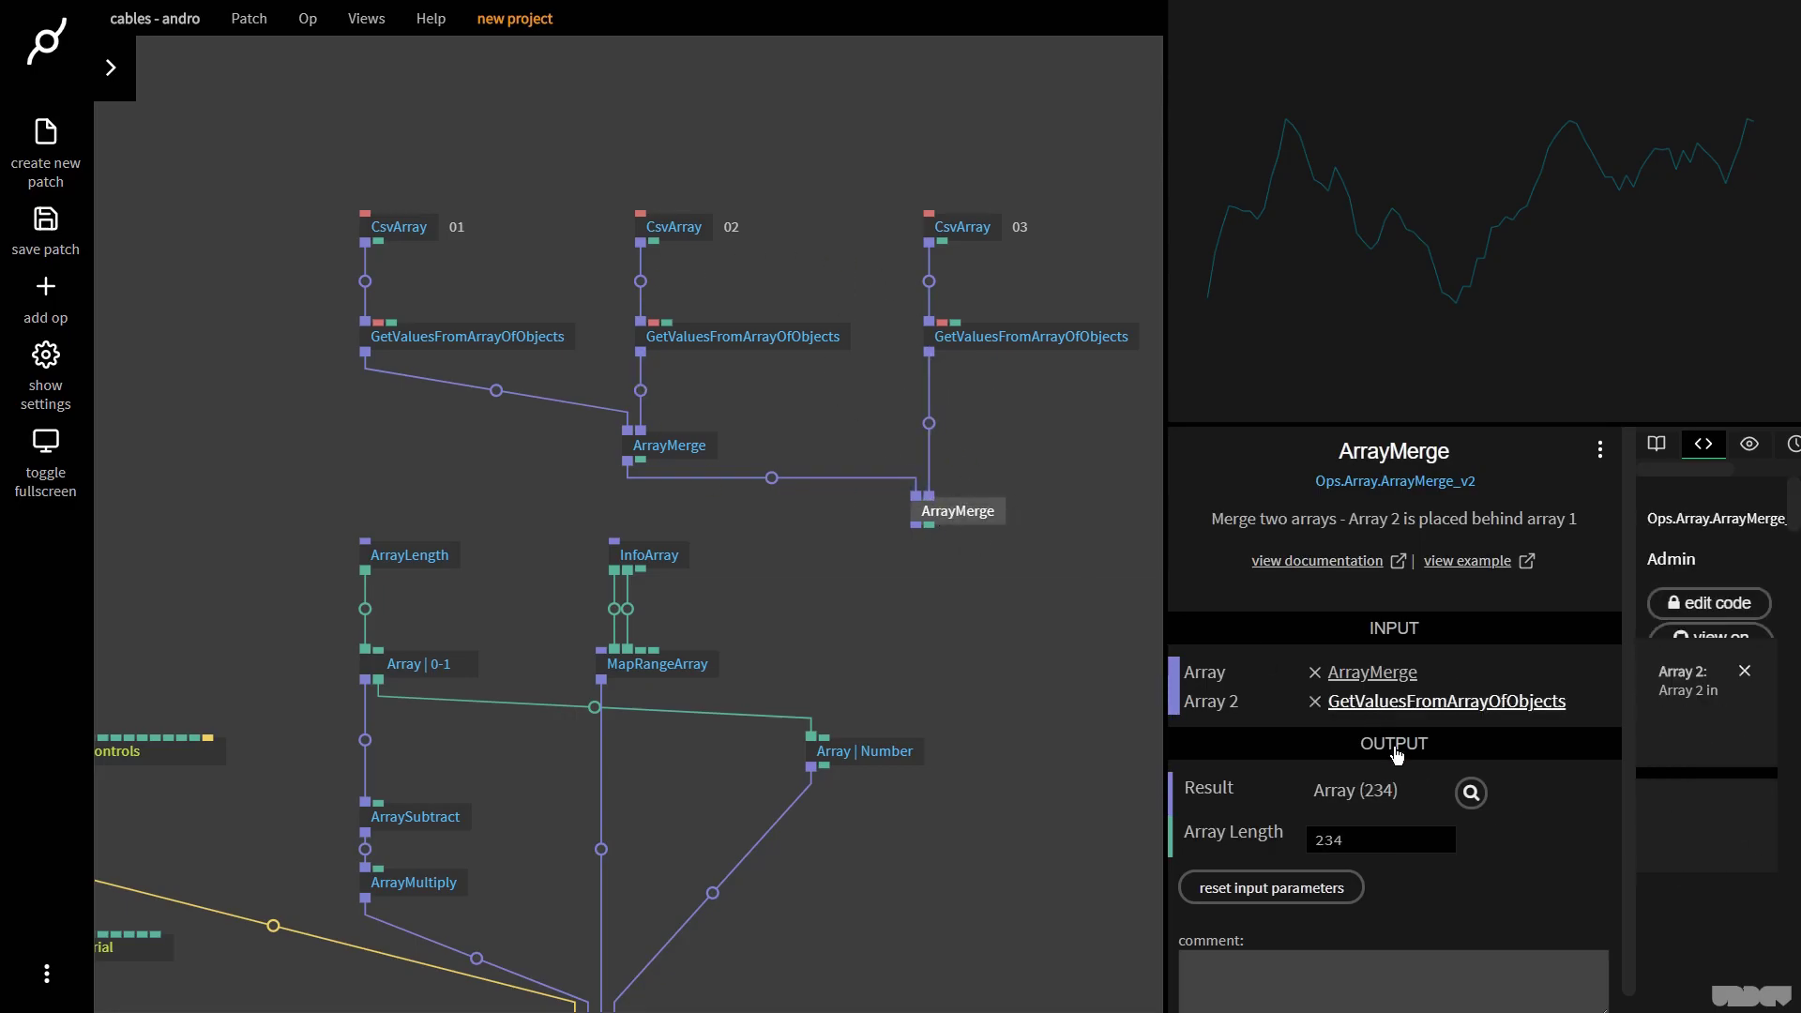
{"action": "left_click", "coordinate": [1471, 792]}
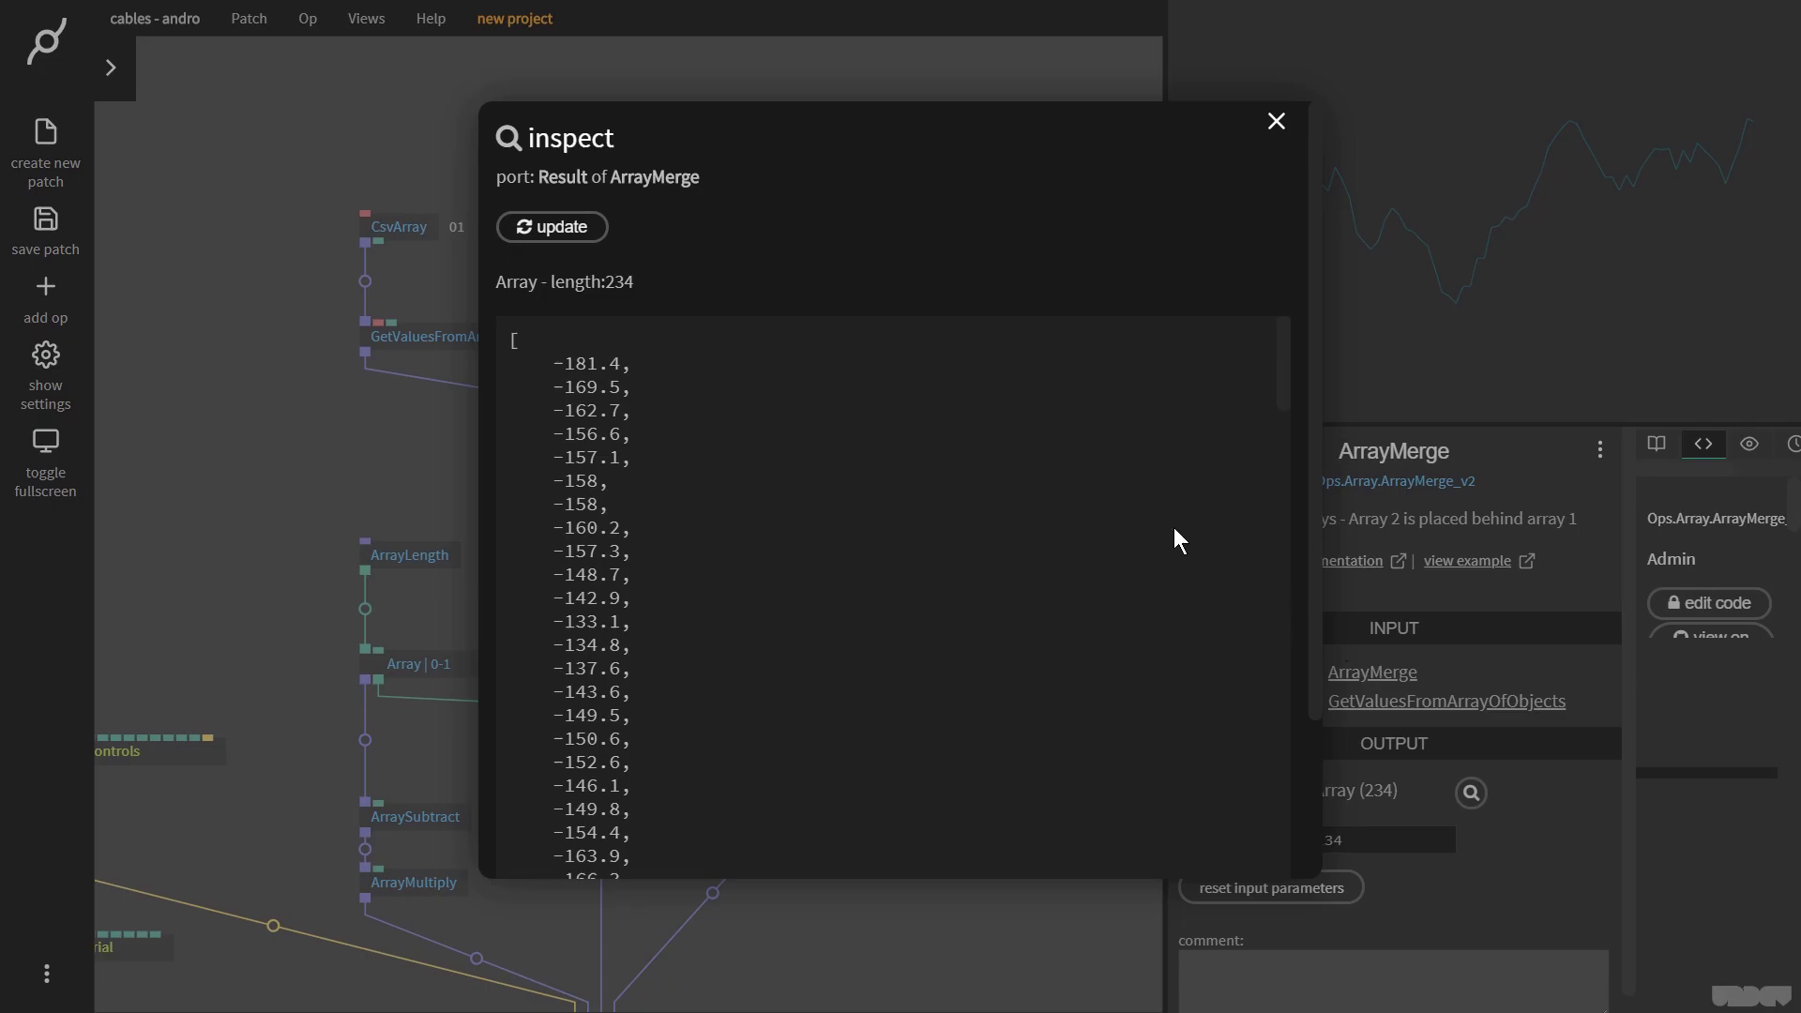
{"action": "left_click", "coordinate": [1277, 118]}
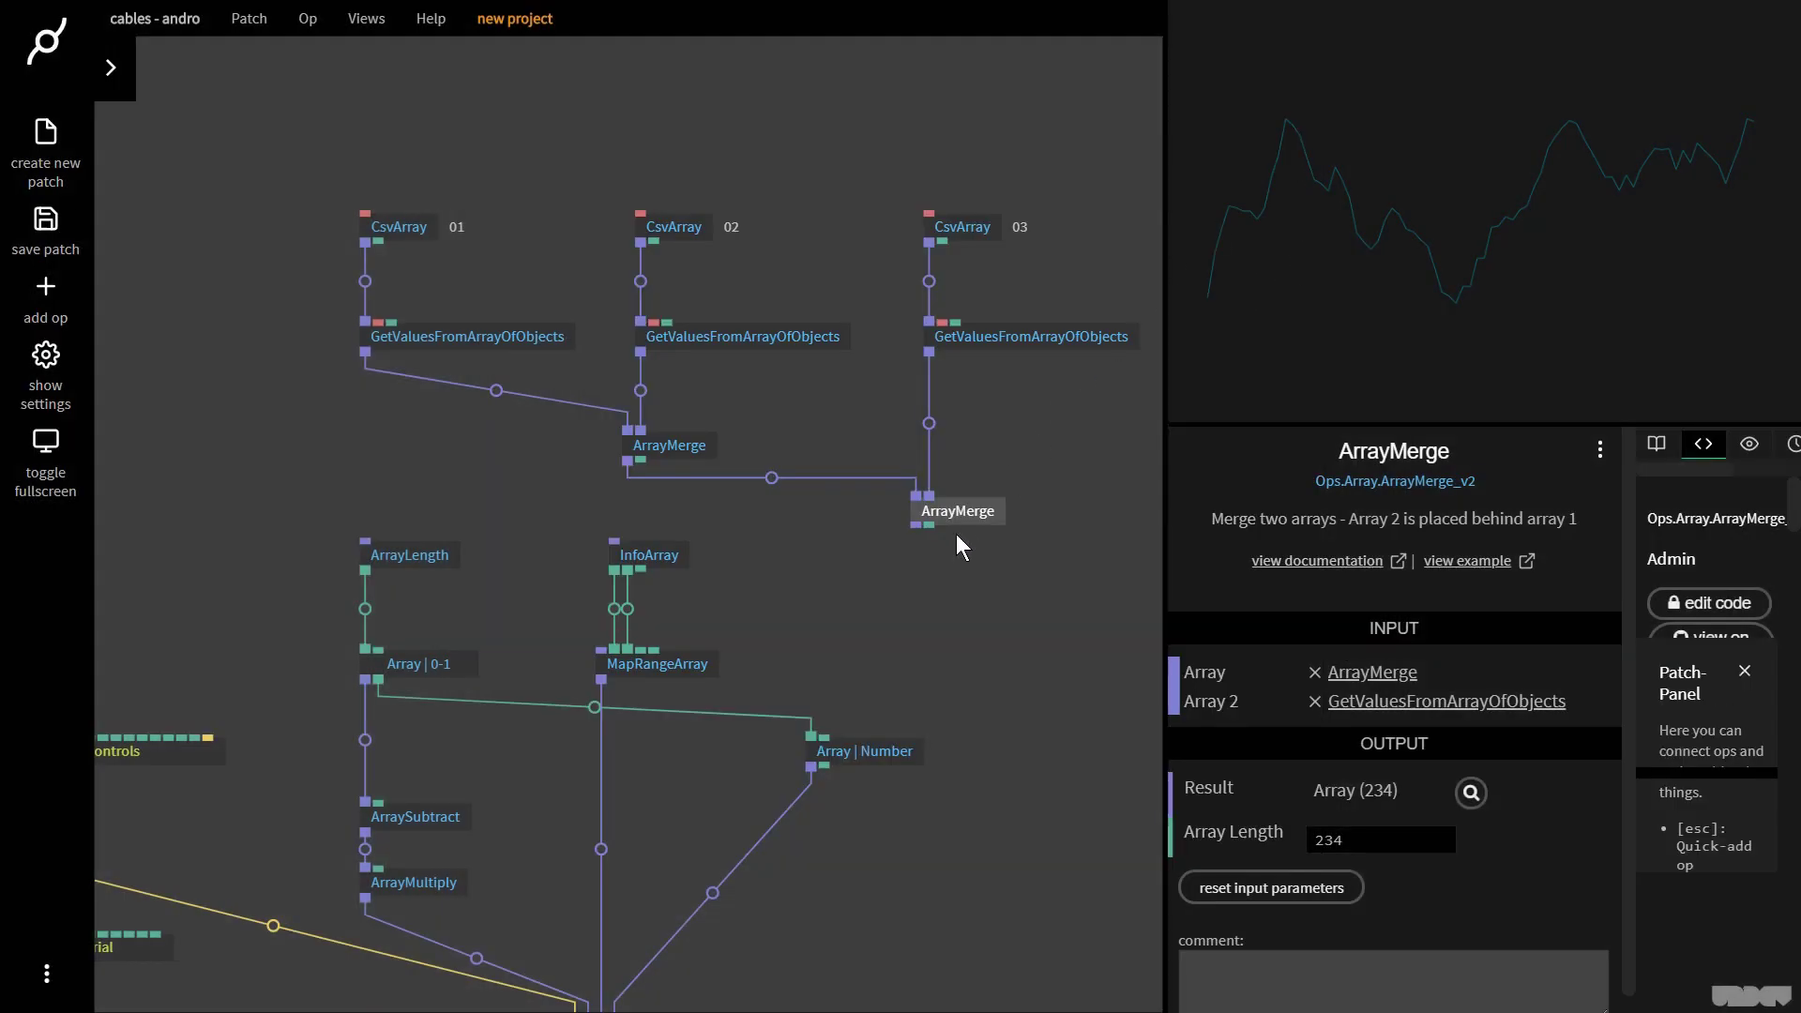
{"action": "left_click", "coordinate": [953, 535]}
- Connect the merged 234-value array to InfoArray and MapRangeArray, repositioning both ArrayMerge ops
{"action": "left_click_drag", "start_coordinate": [955, 508], "coordinate": [409, 555]}
{"action": "left_click_drag", "start_coordinate": [829, 504], "coordinate": [831, 487]}
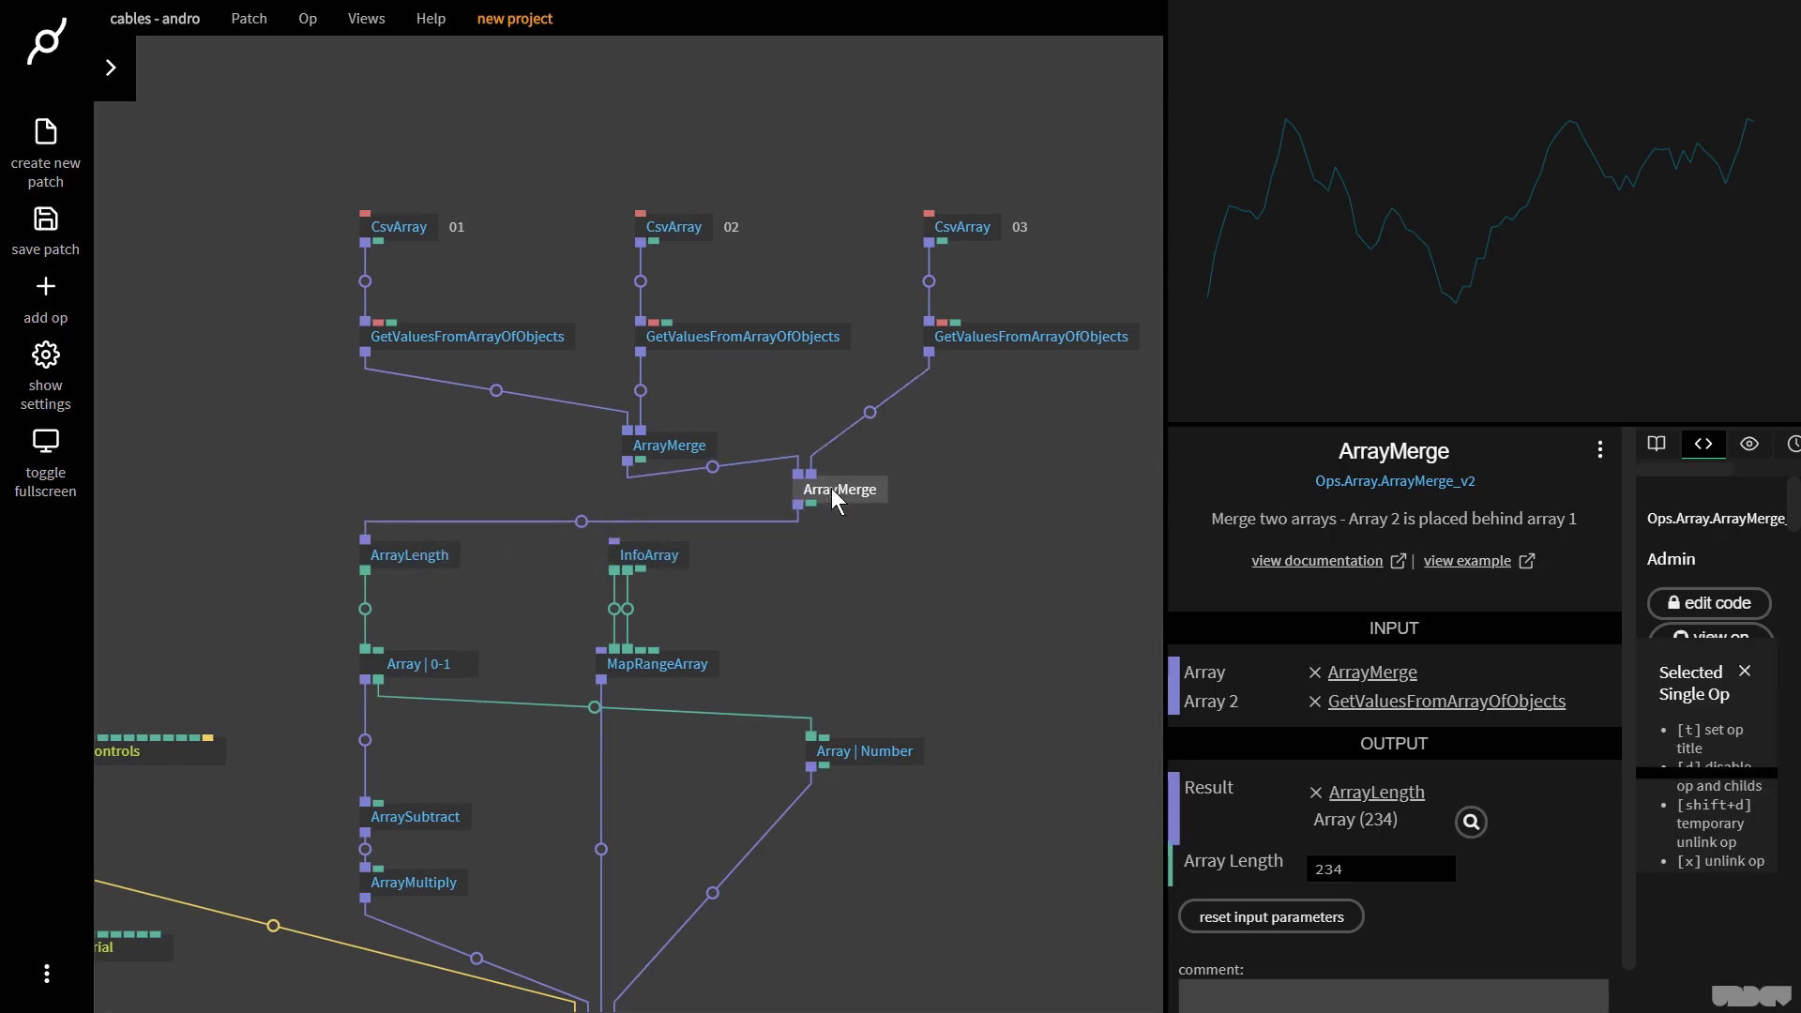
{"action": "left_click_drag", "start_coordinate": [666, 424], "coordinate": [667, 403]}
{"action": "left_click", "coordinate": [816, 510]}
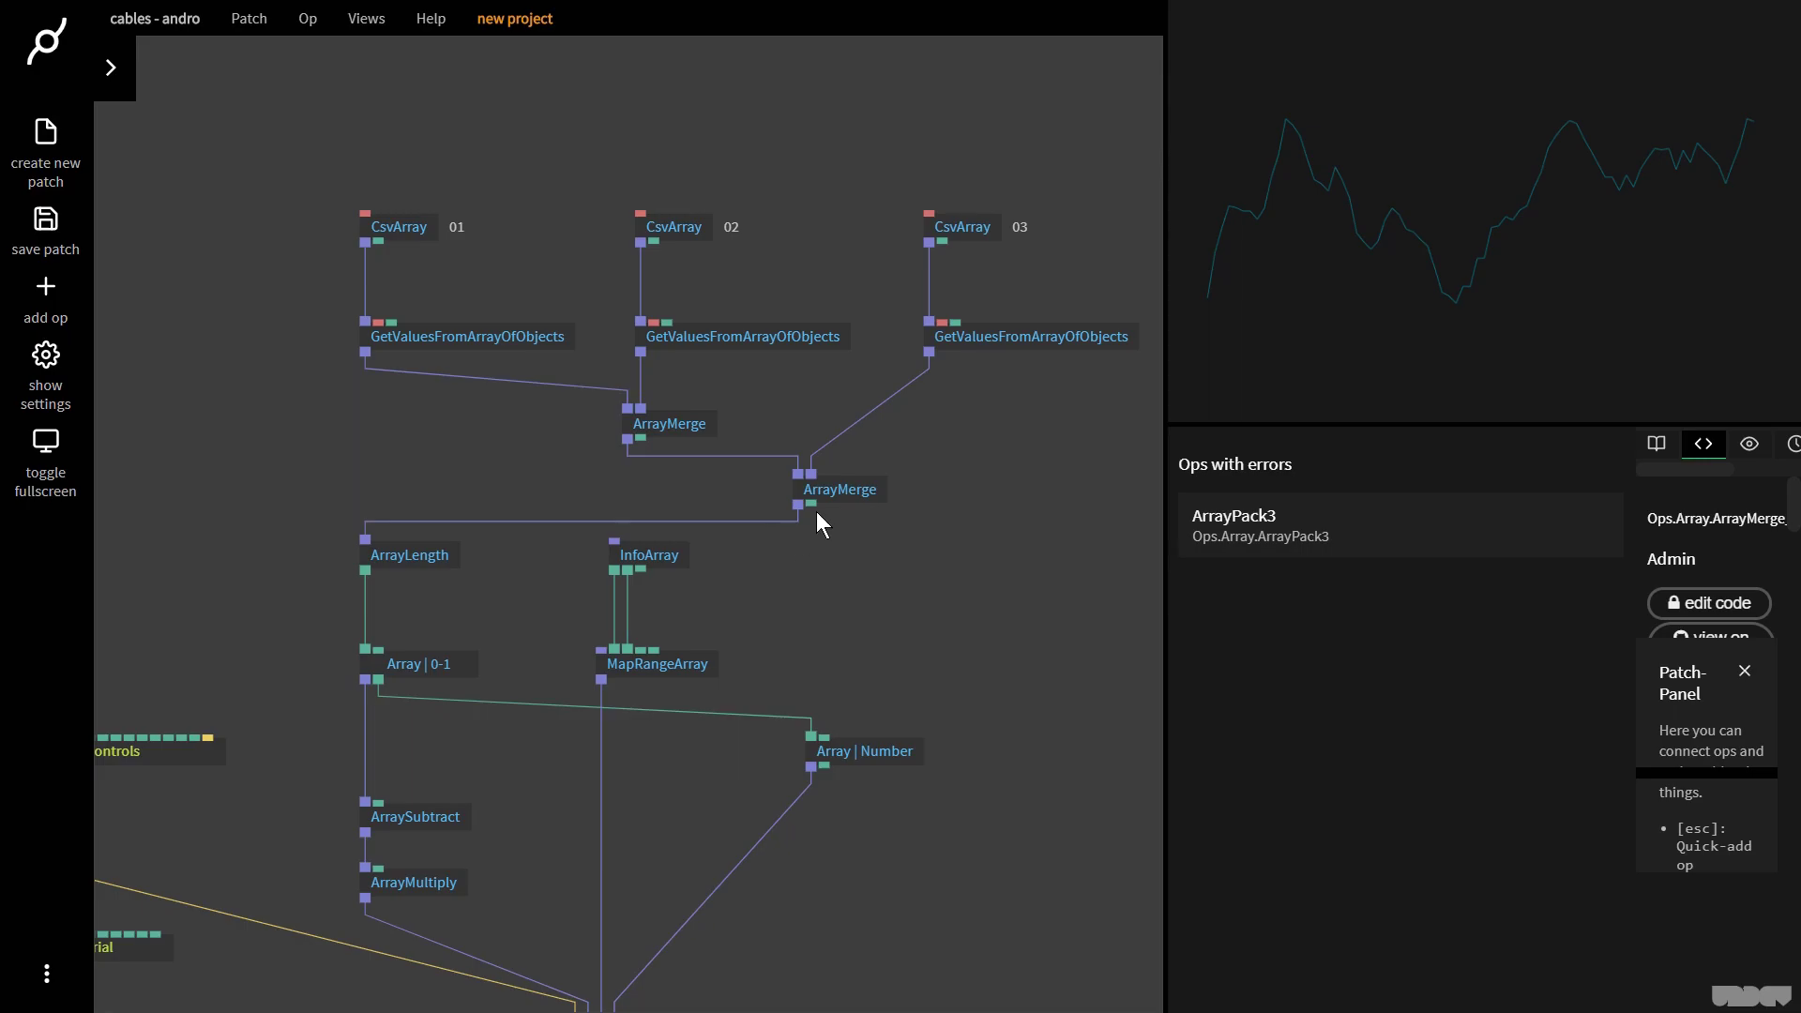
{"action": "left_click_drag", "start_coordinate": [801, 508], "coordinate": [617, 539]}
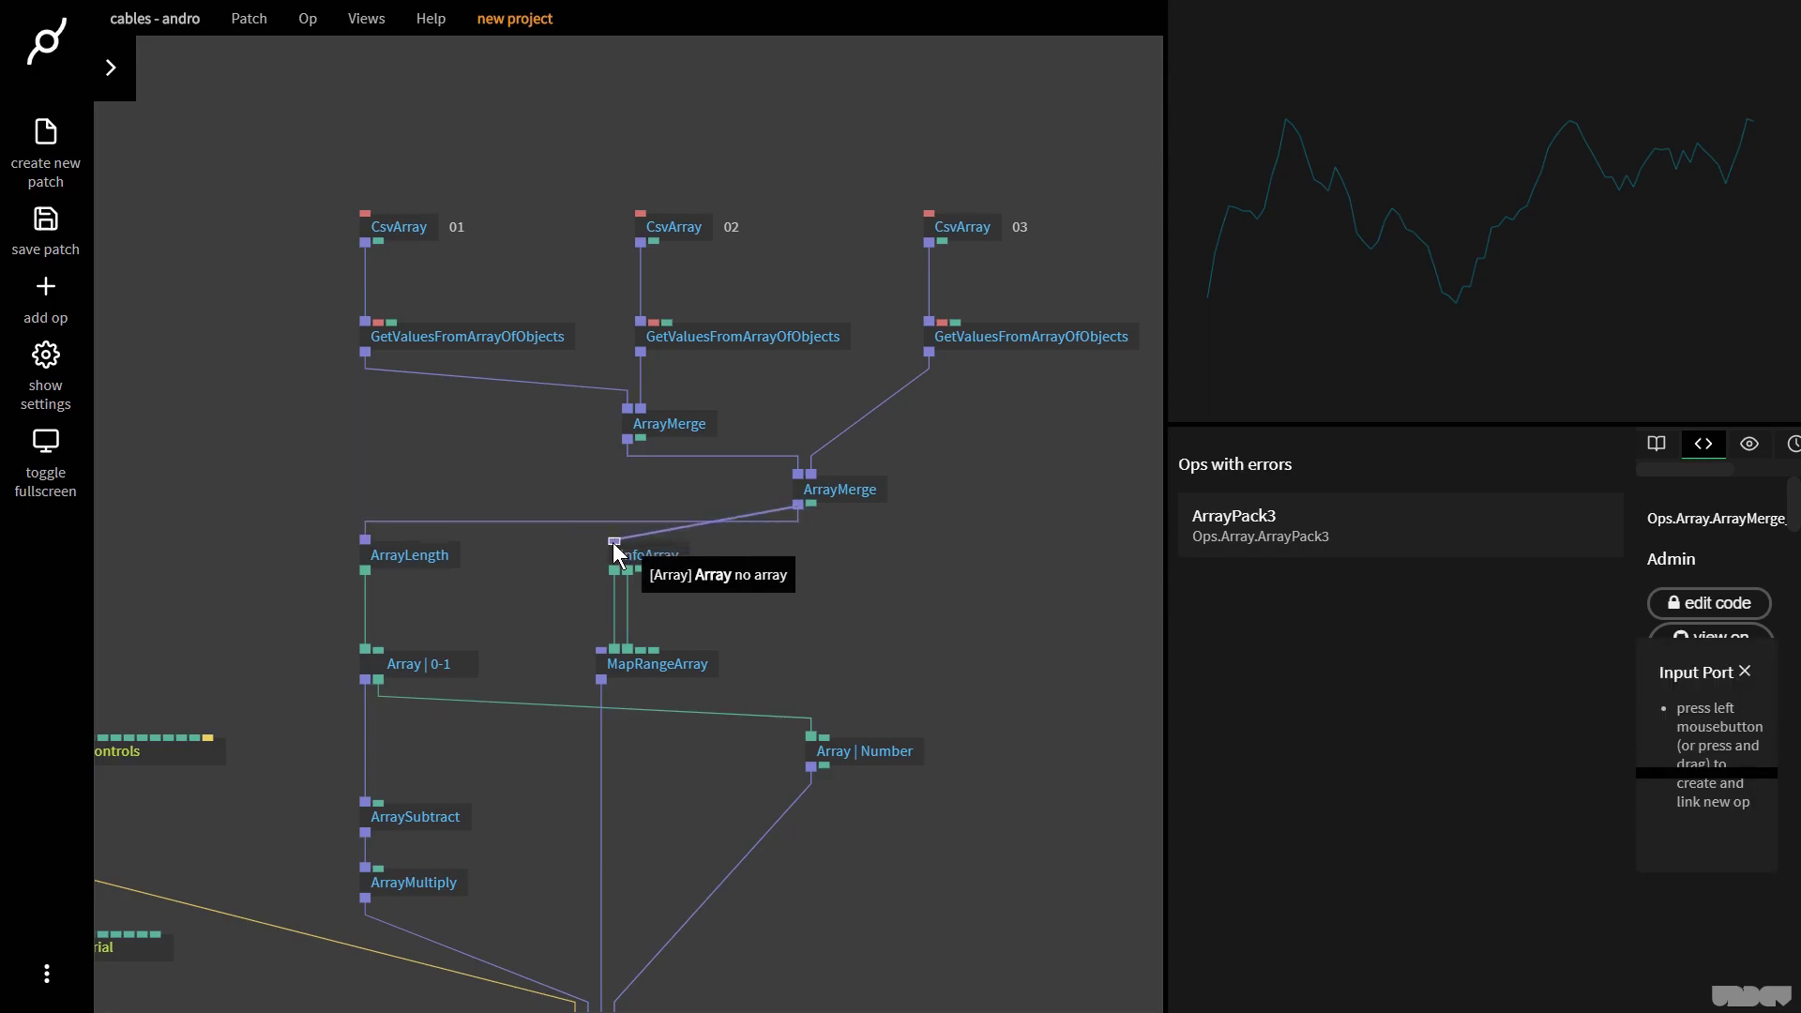
{"action": "left_click", "coordinate": [672, 565]}
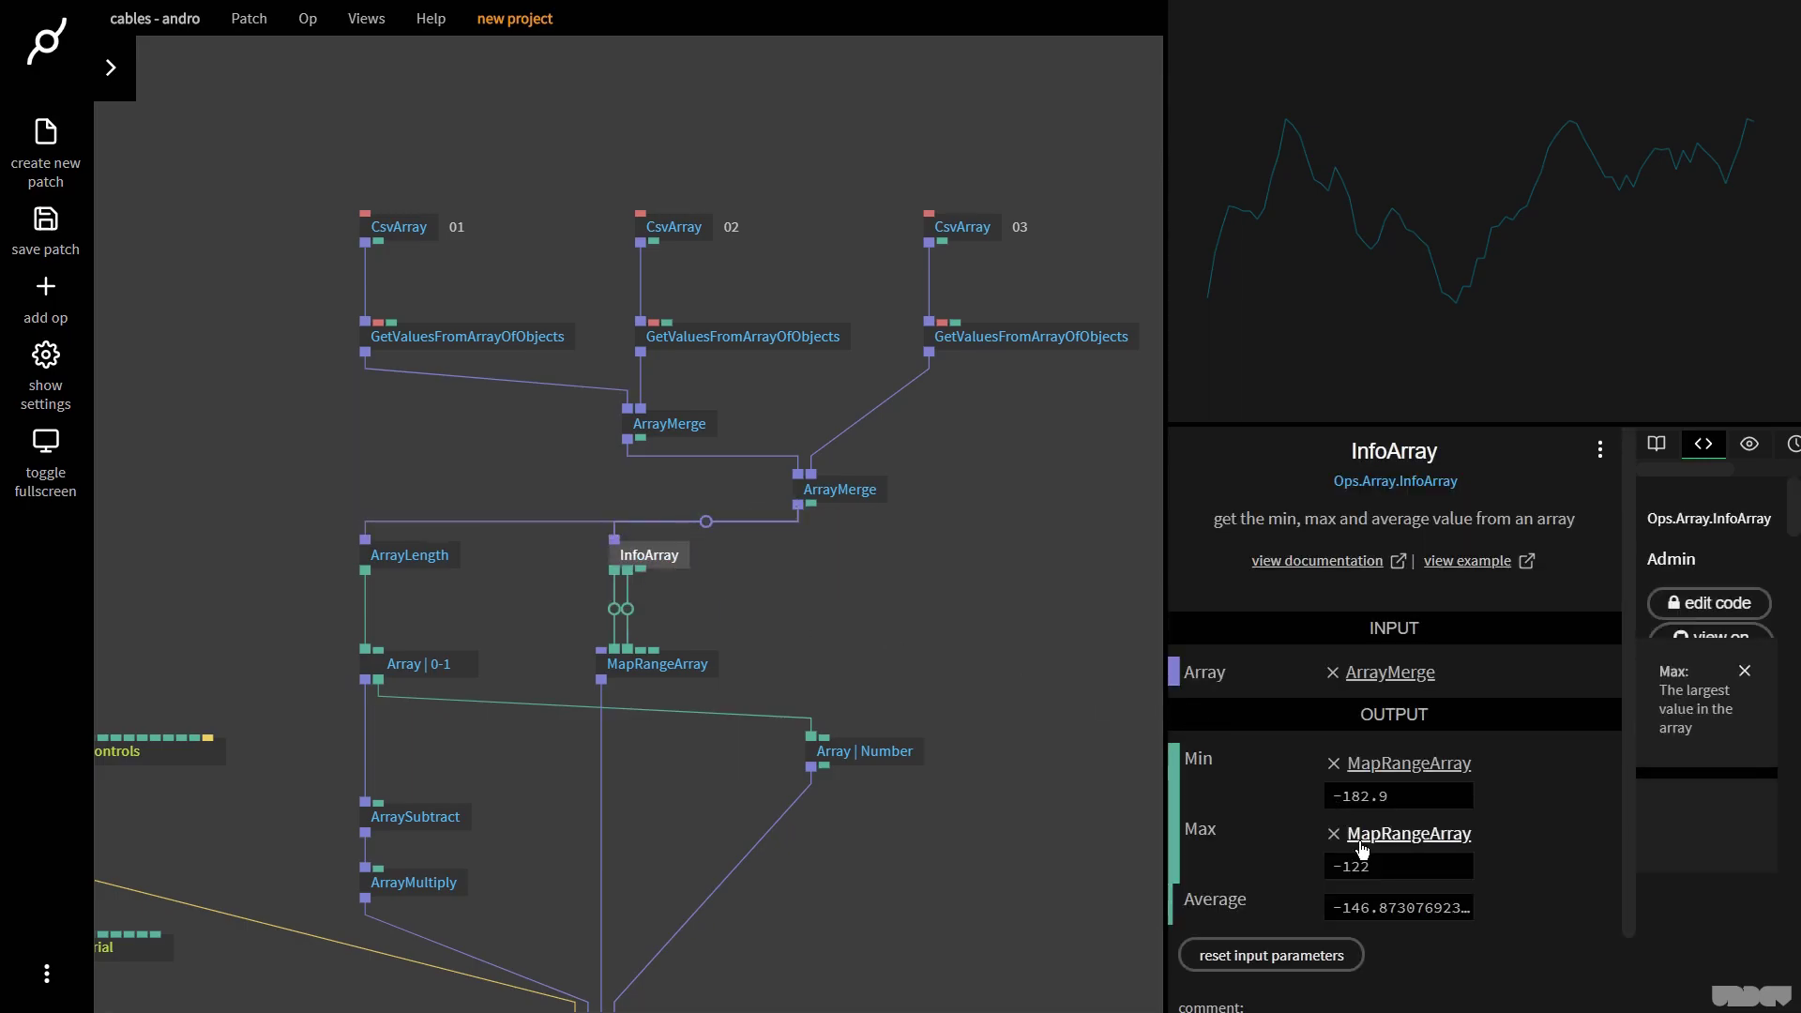
{"action": "left_click_drag", "start_coordinate": [798, 507], "coordinate": [604, 649]}
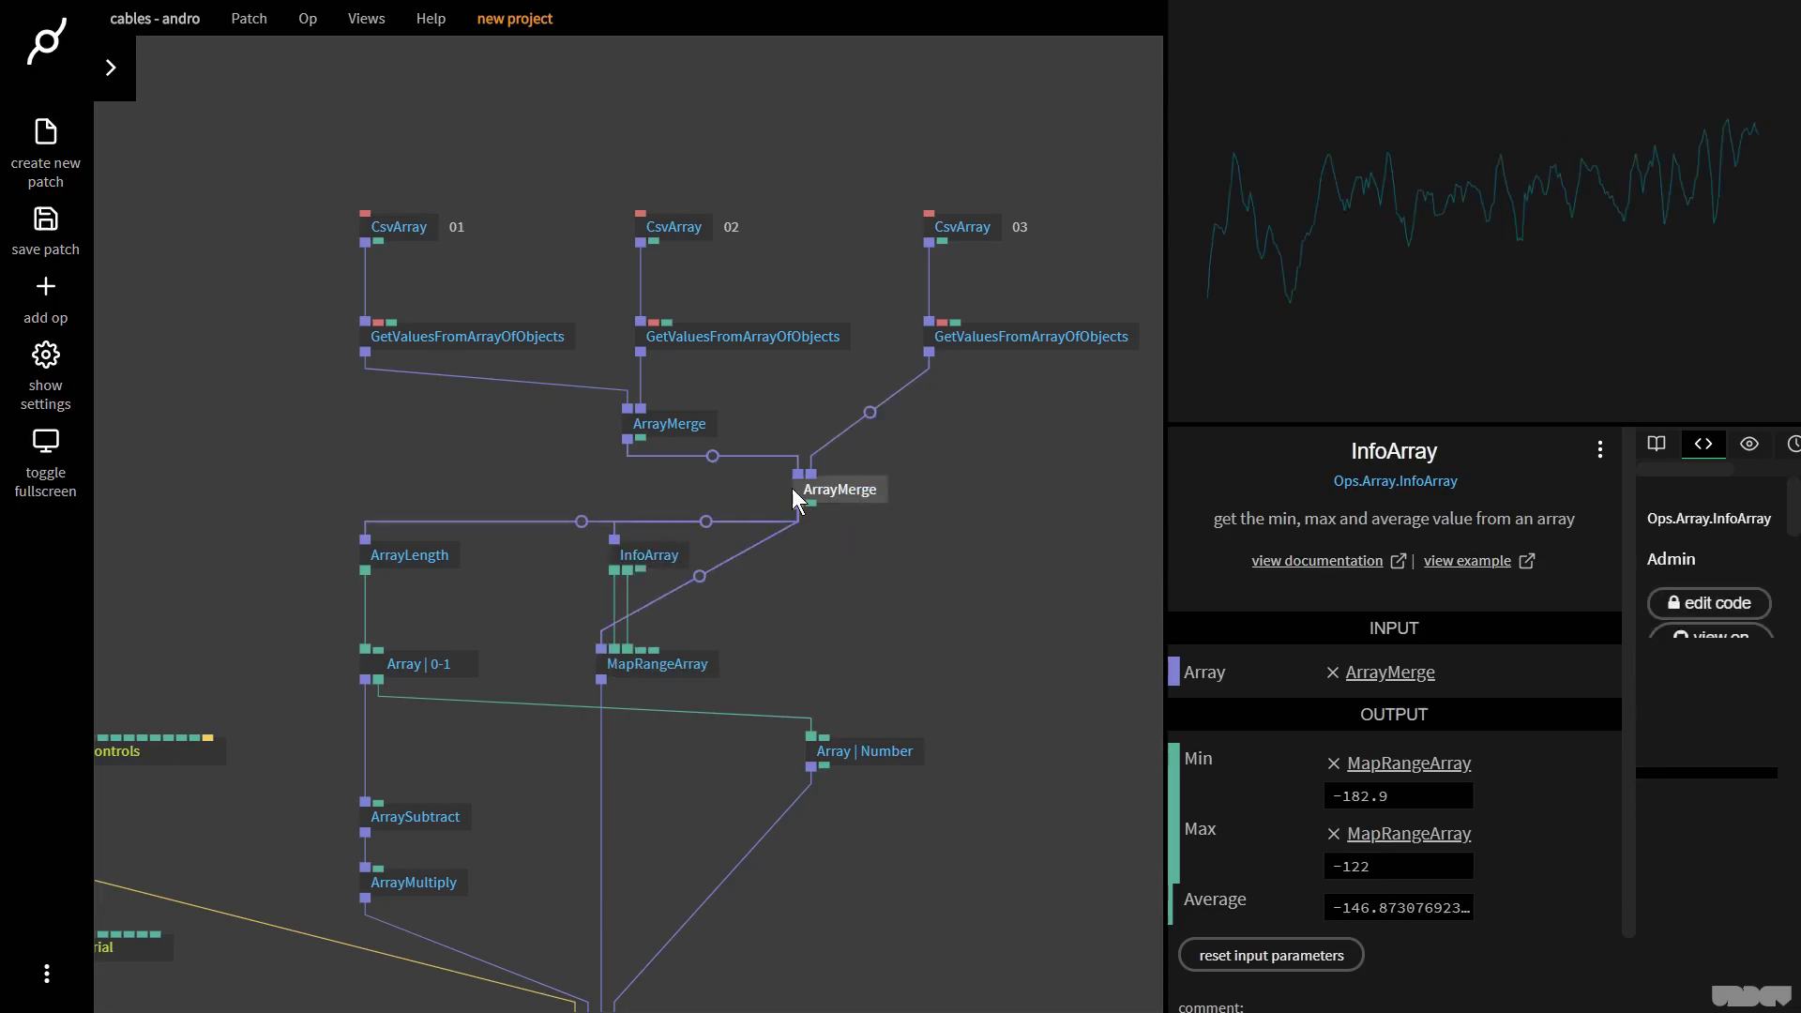
{"action": "left_click_drag", "start_coordinate": [792, 488], "coordinate": [671, 490]}
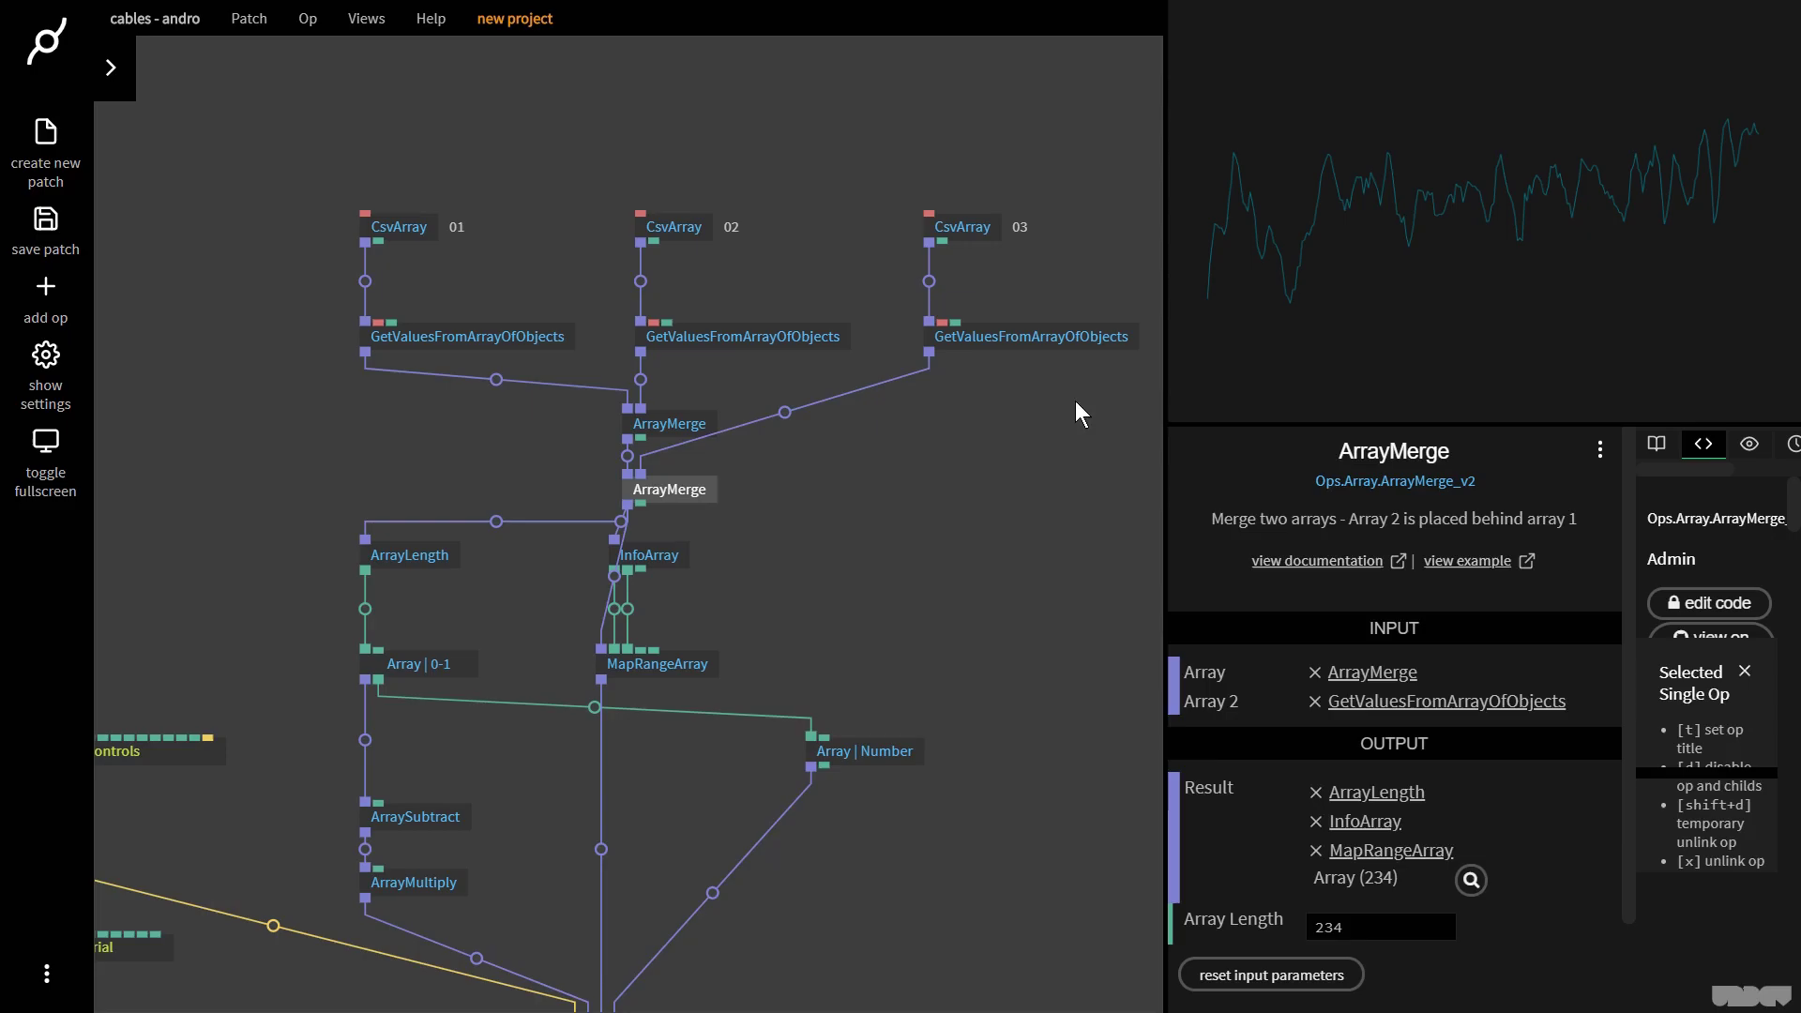
- Move the CSV loading ops and the lower ArrayMerge up and to the left
{"action": "left_click_drag", "start_coordinate": [1076, 413], "coordinate": [434, 114]}
{"action": "left_click_drag", "start_coordinate": [520, 336], "coordinate": [516, 293]}
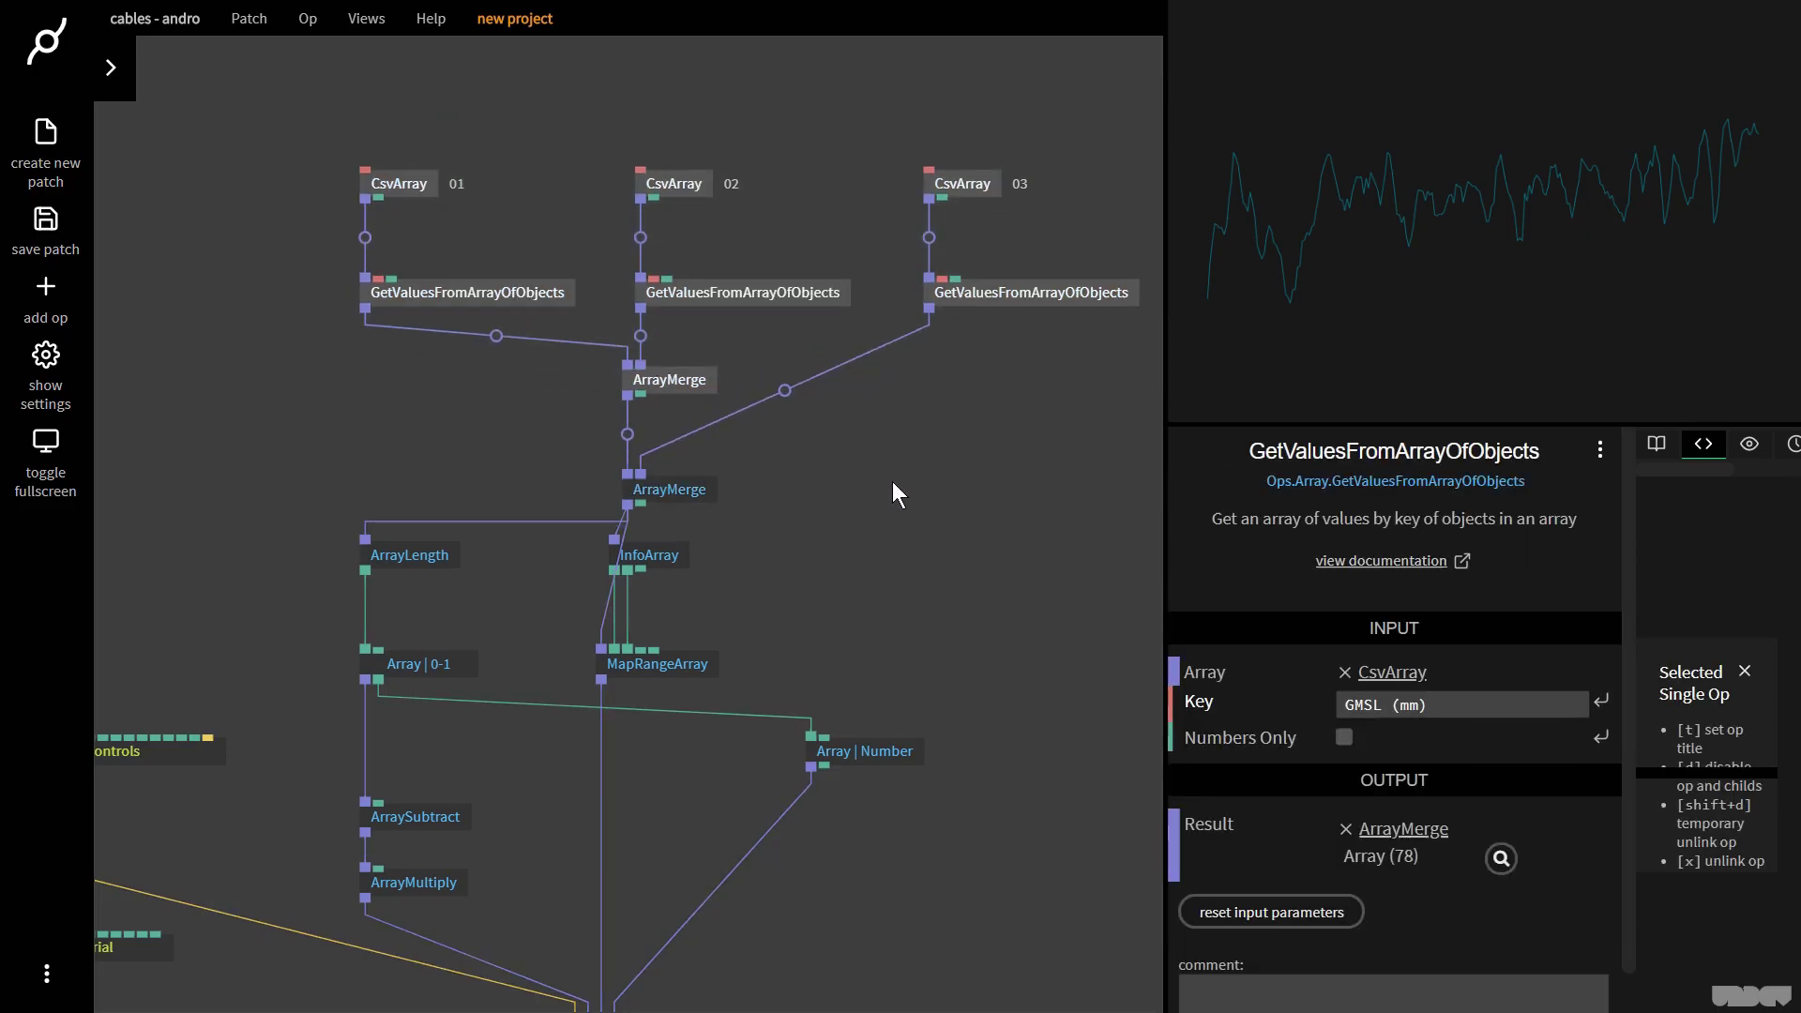
{"action": "left_click_drag", "start_coordinate": [680, 497], "coordinate": [655, 475]}
{"action": "left_click_drag", "start_coordinate": [1032, 405], "coordinate": [361, 122]}
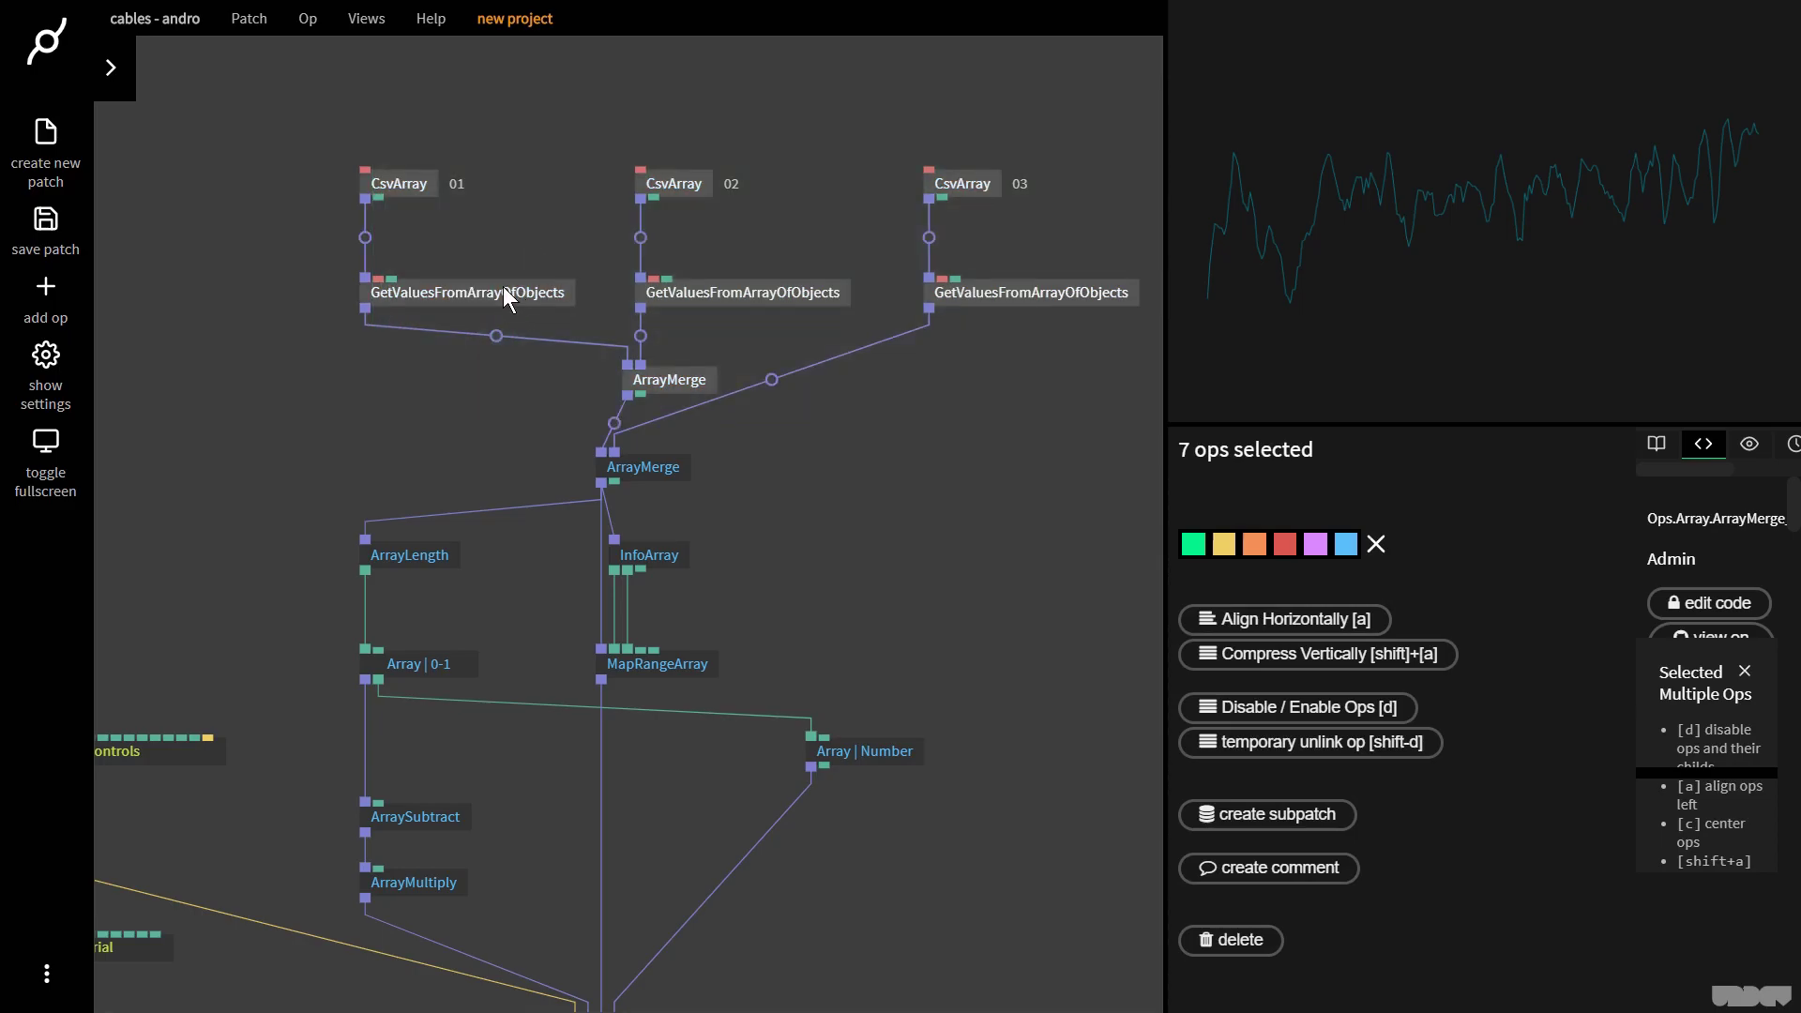
{"action": "left_click_drag", "start_coordinate": [503, 285], "coordinate": [480, 266]}
{"action": "left_click", "coordinate": [888, 543]}
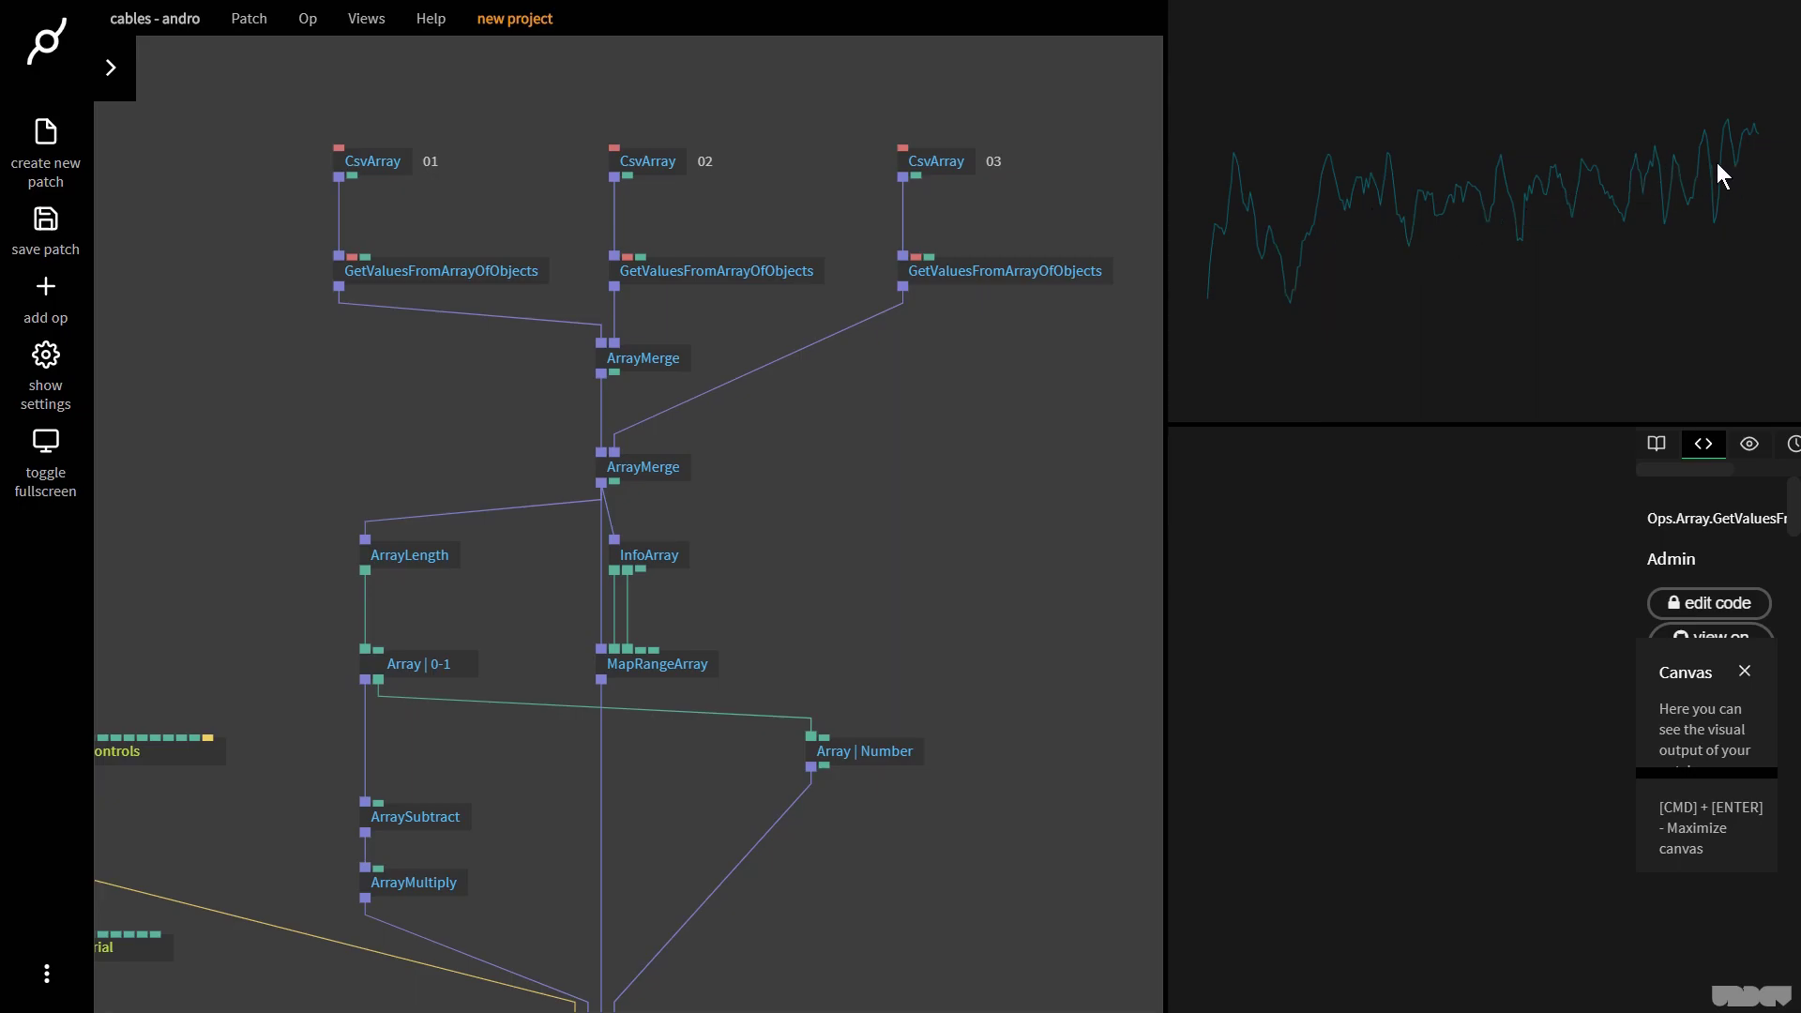
- Shift the seven top data ops up about 93 px and tuck the second ArrayMerge under the first
{"action": "left_click_drag", "start_coordinate": [1094, 390], "coordinate": [621, 104]}
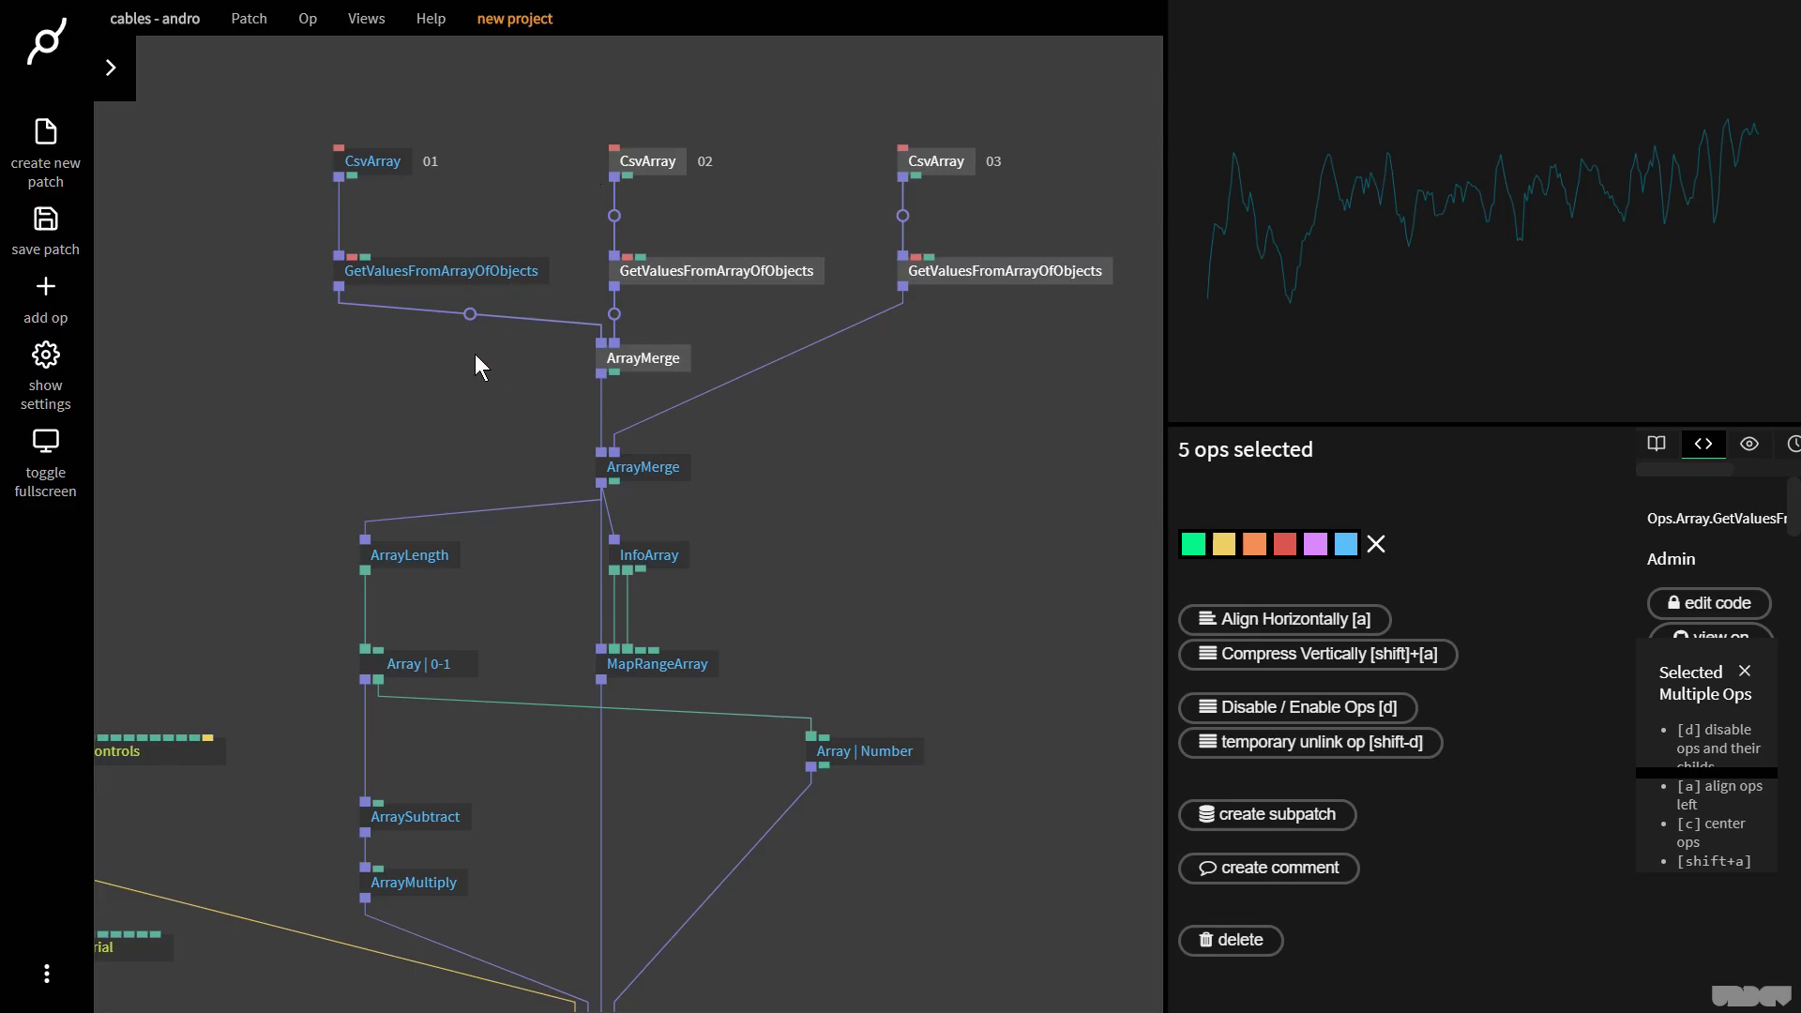
{"action": "left_click_drag", "start_coordinate": [510, 434], "coordinate": [328, 121]}
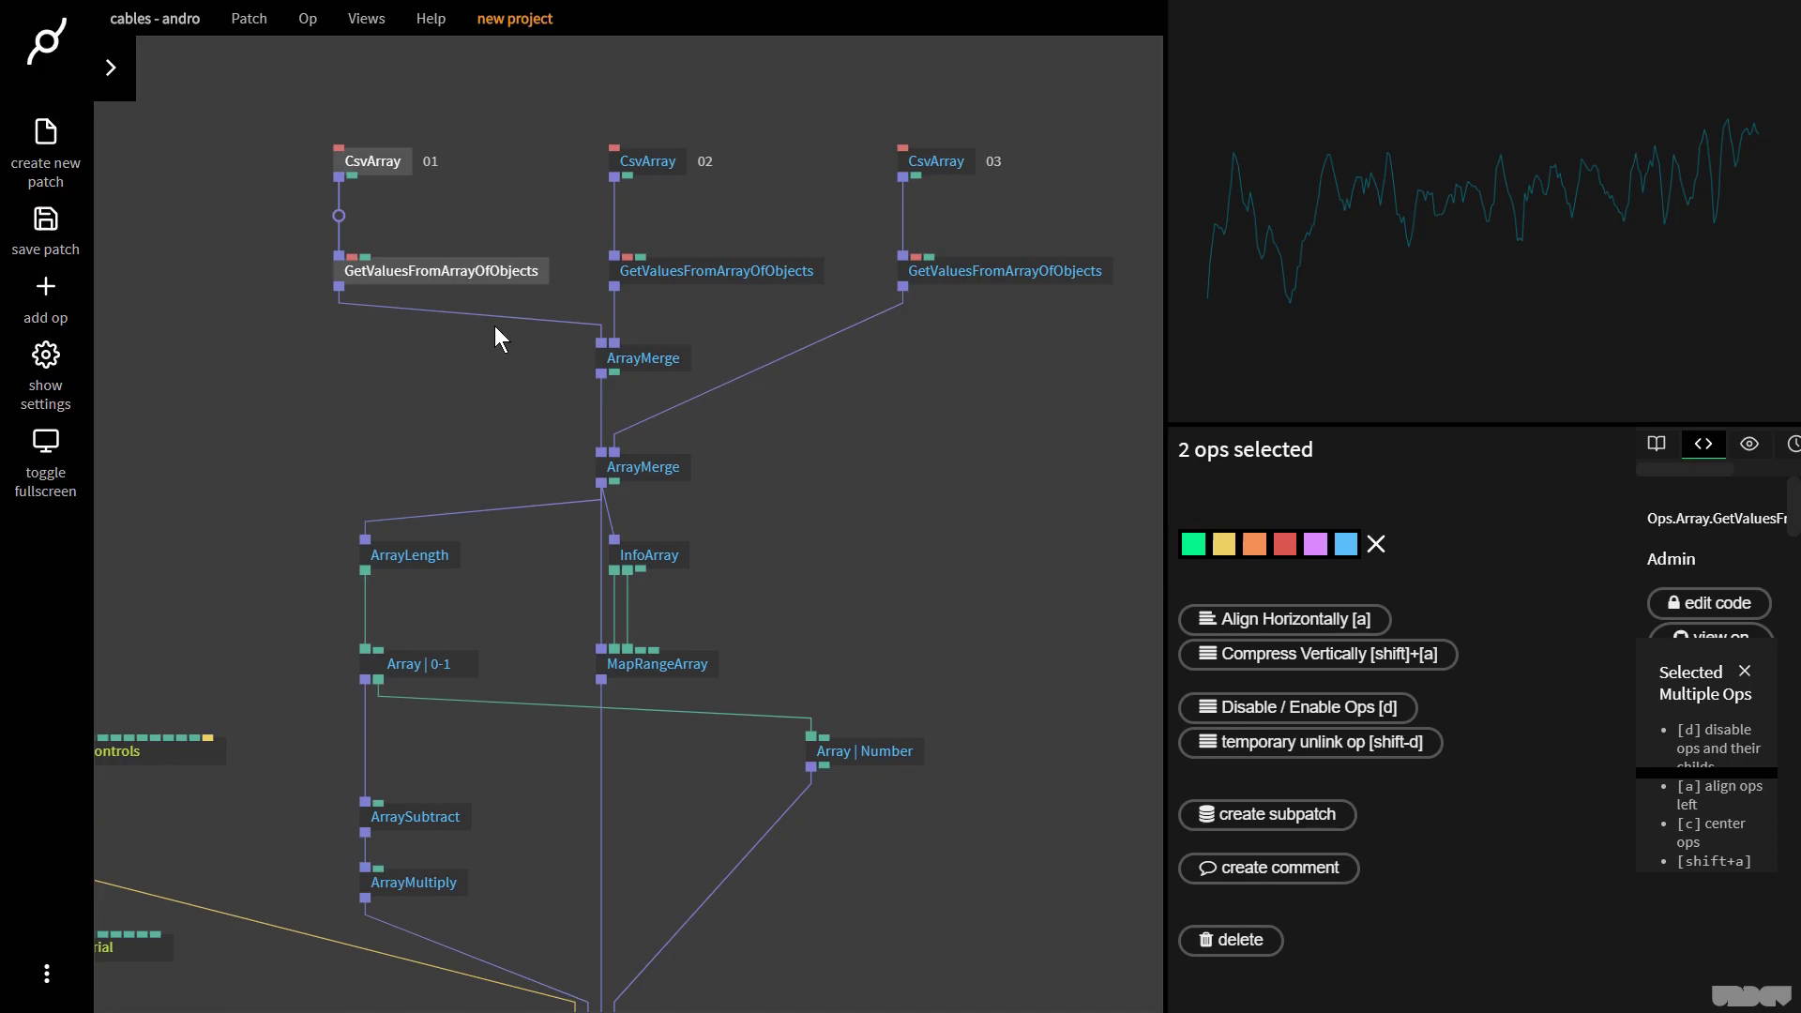
{"action": "left_click", "coordinate": [461, 278]}
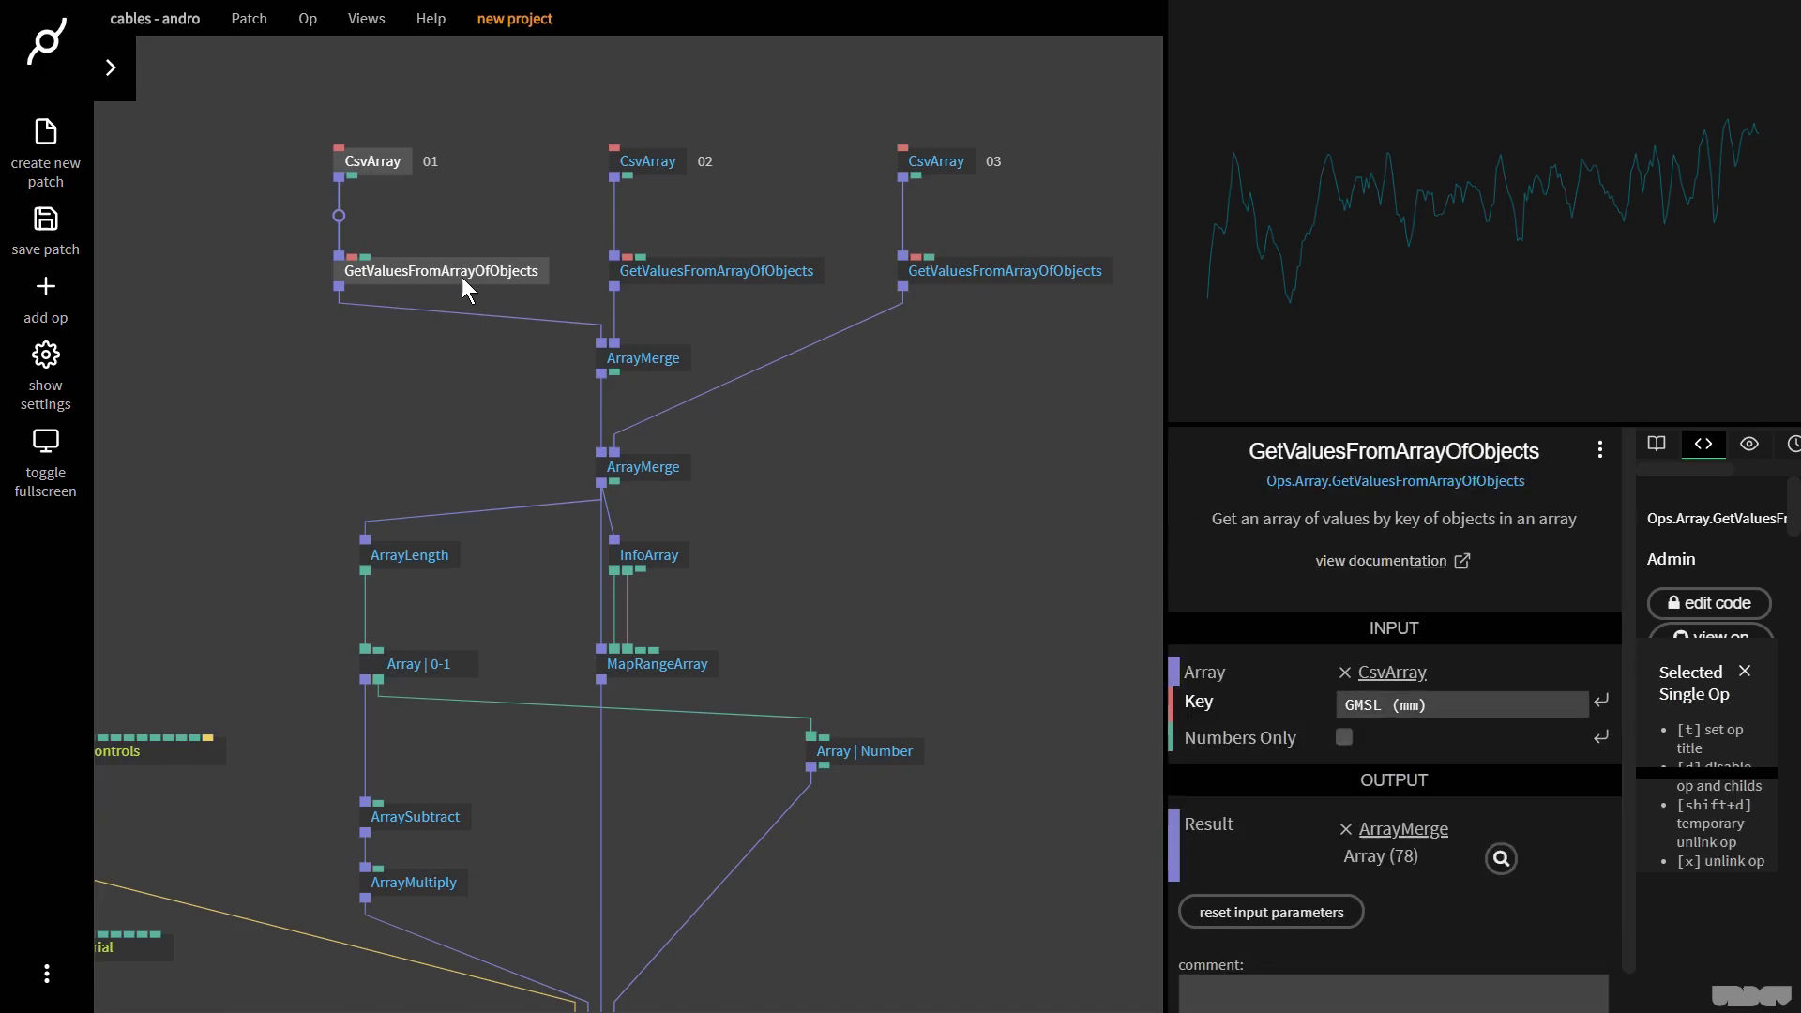
{"action": "left_click", "coordinate": [689, 276]}
{"action": "left_click", "coordinate": [1011, 278]}
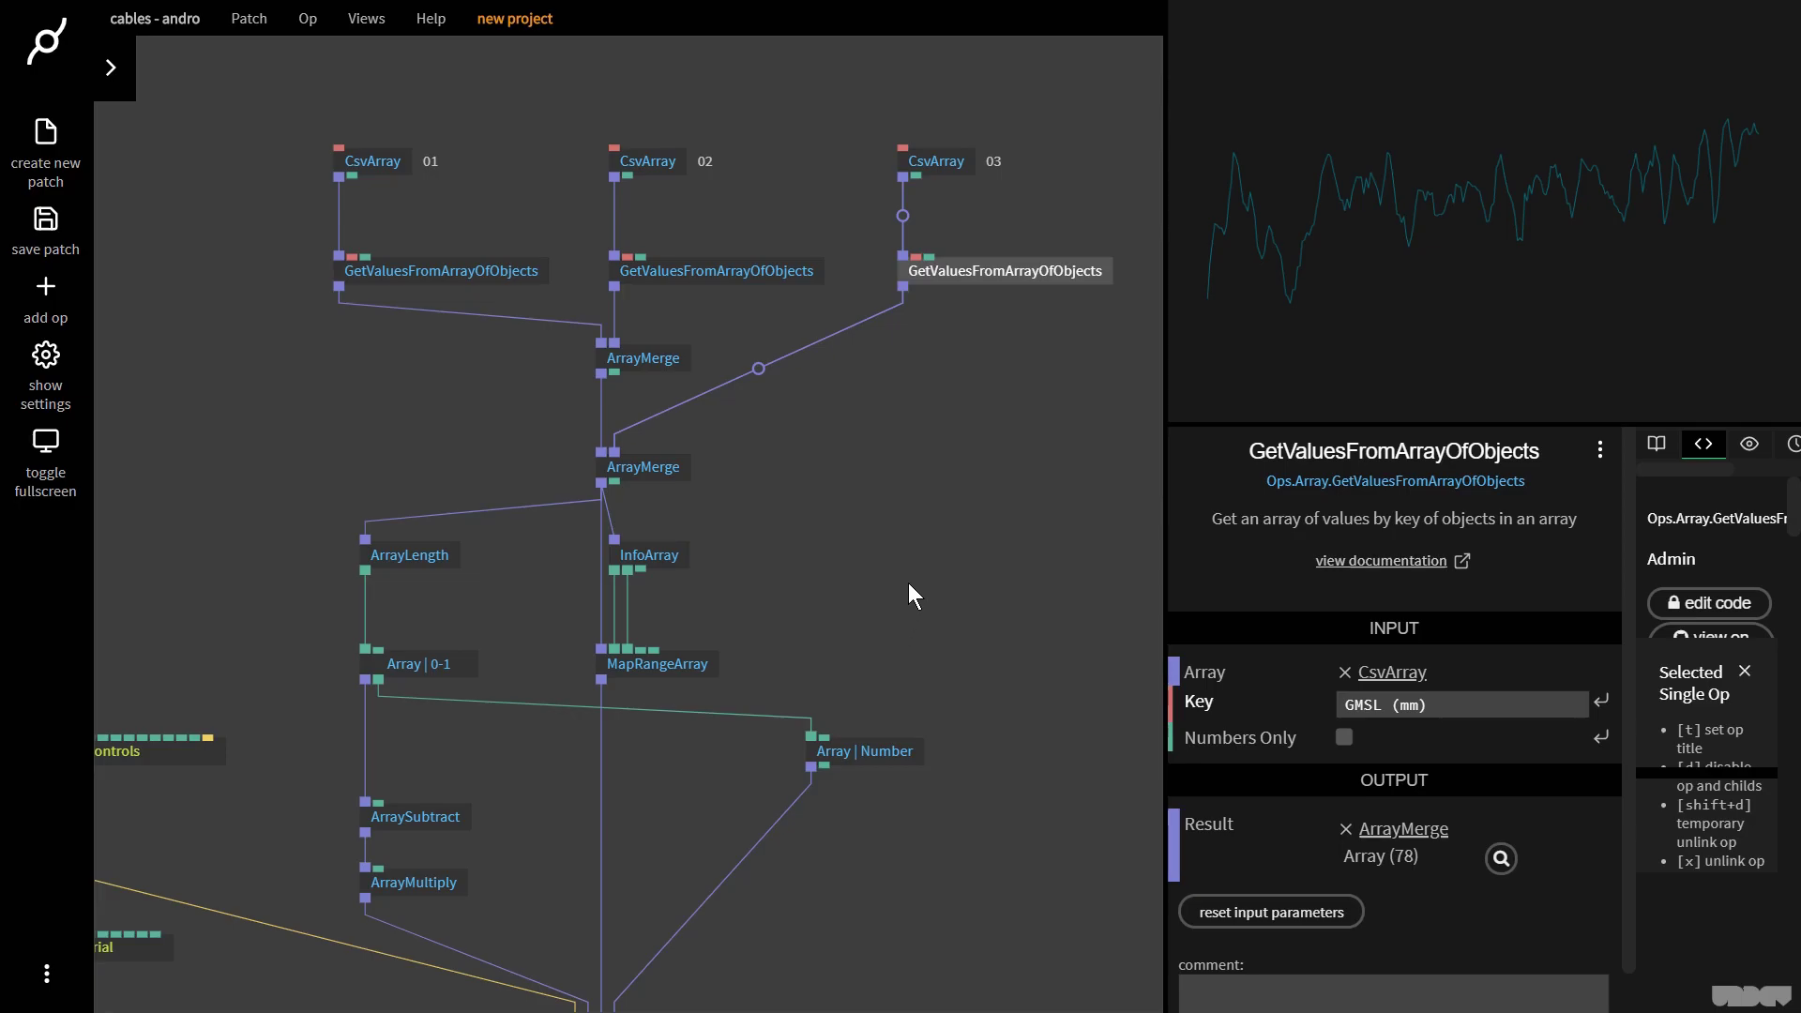
{"action": "left_click_drag", "start_coordinate": [914, 582], "coordinate": [915, 577]}
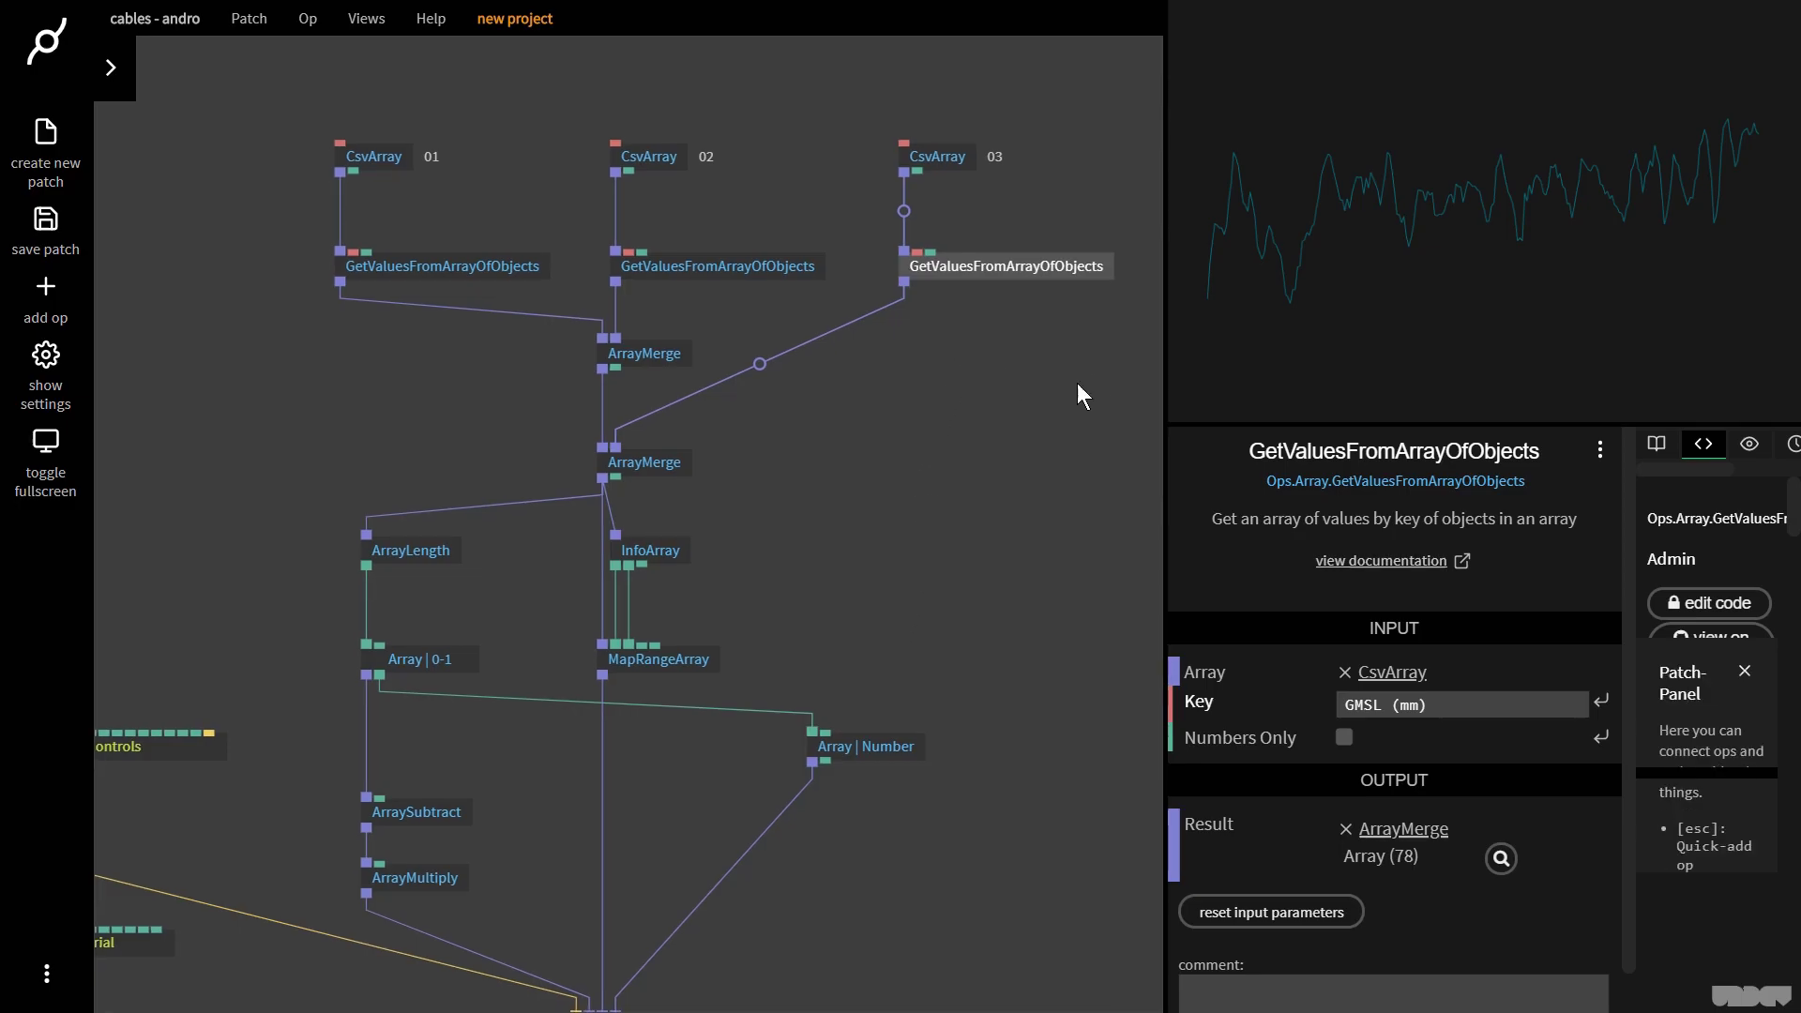
{"action": "left_click_drag", "start_coordinate": [1090, 377], "coordinate": [353, 73]}
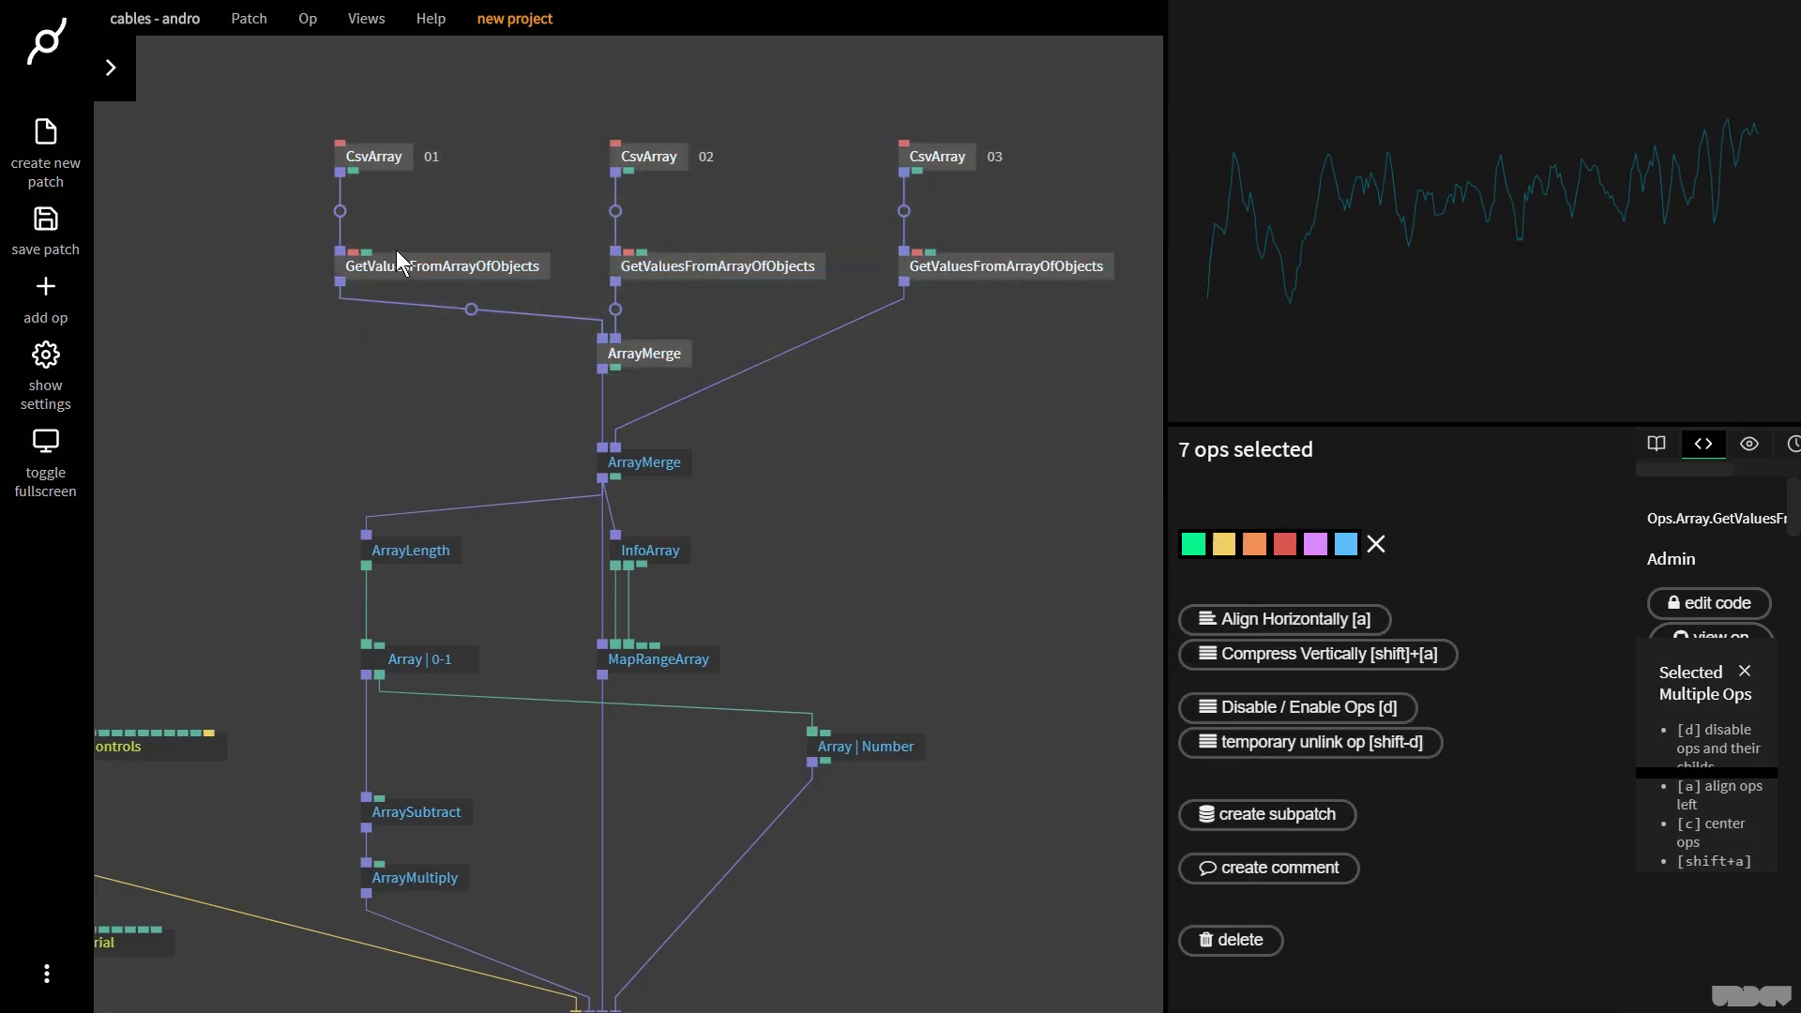
{"action": "left_click_drag", "start_coordinate": [392, 255], "coordinate": [393, 167]}
{"action": "left_click", "coordinate": [687, 458]}
{"action": "left_click_drag", "start_coordinate": [687, 457], "coordinate": [661, 360]}
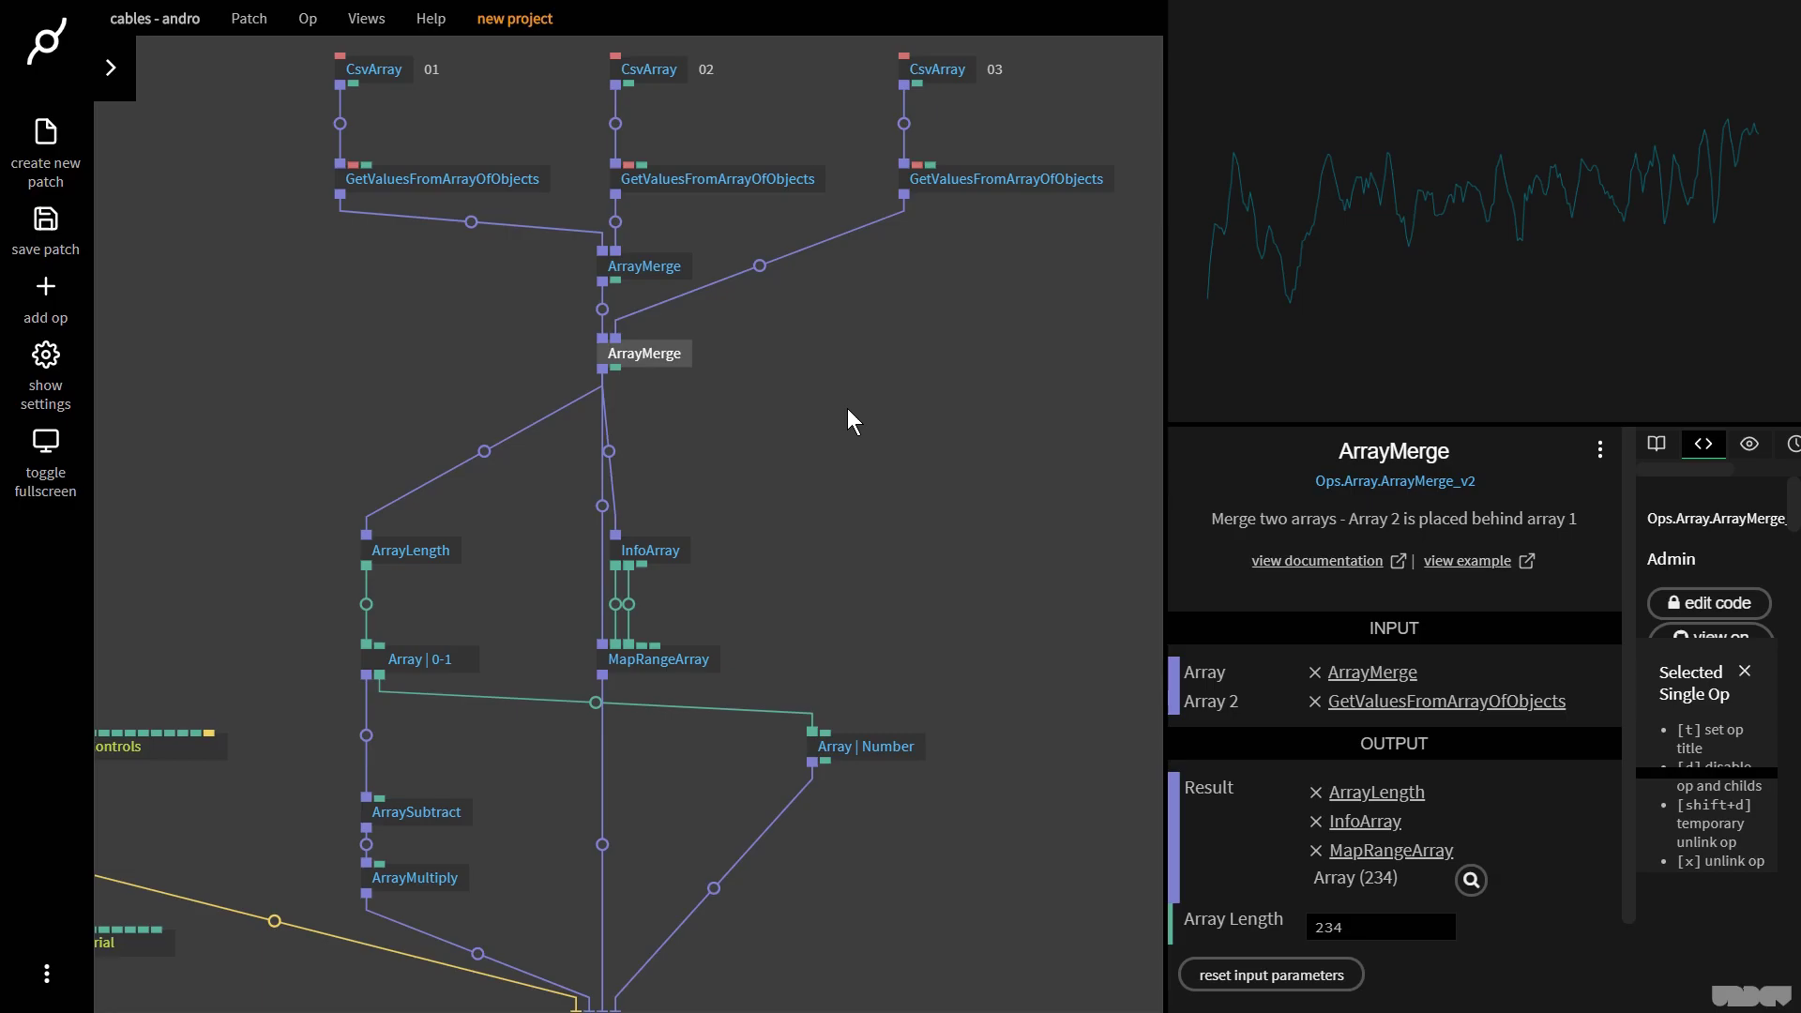
- Insert an ArrayChunk after ArrayMerge, routing its output to ArrayLength, InfoArray and MapRangeArray
{"action": "left_click_drag", "start_coordinate": [606, 373], "coordinate": [728, 445]}
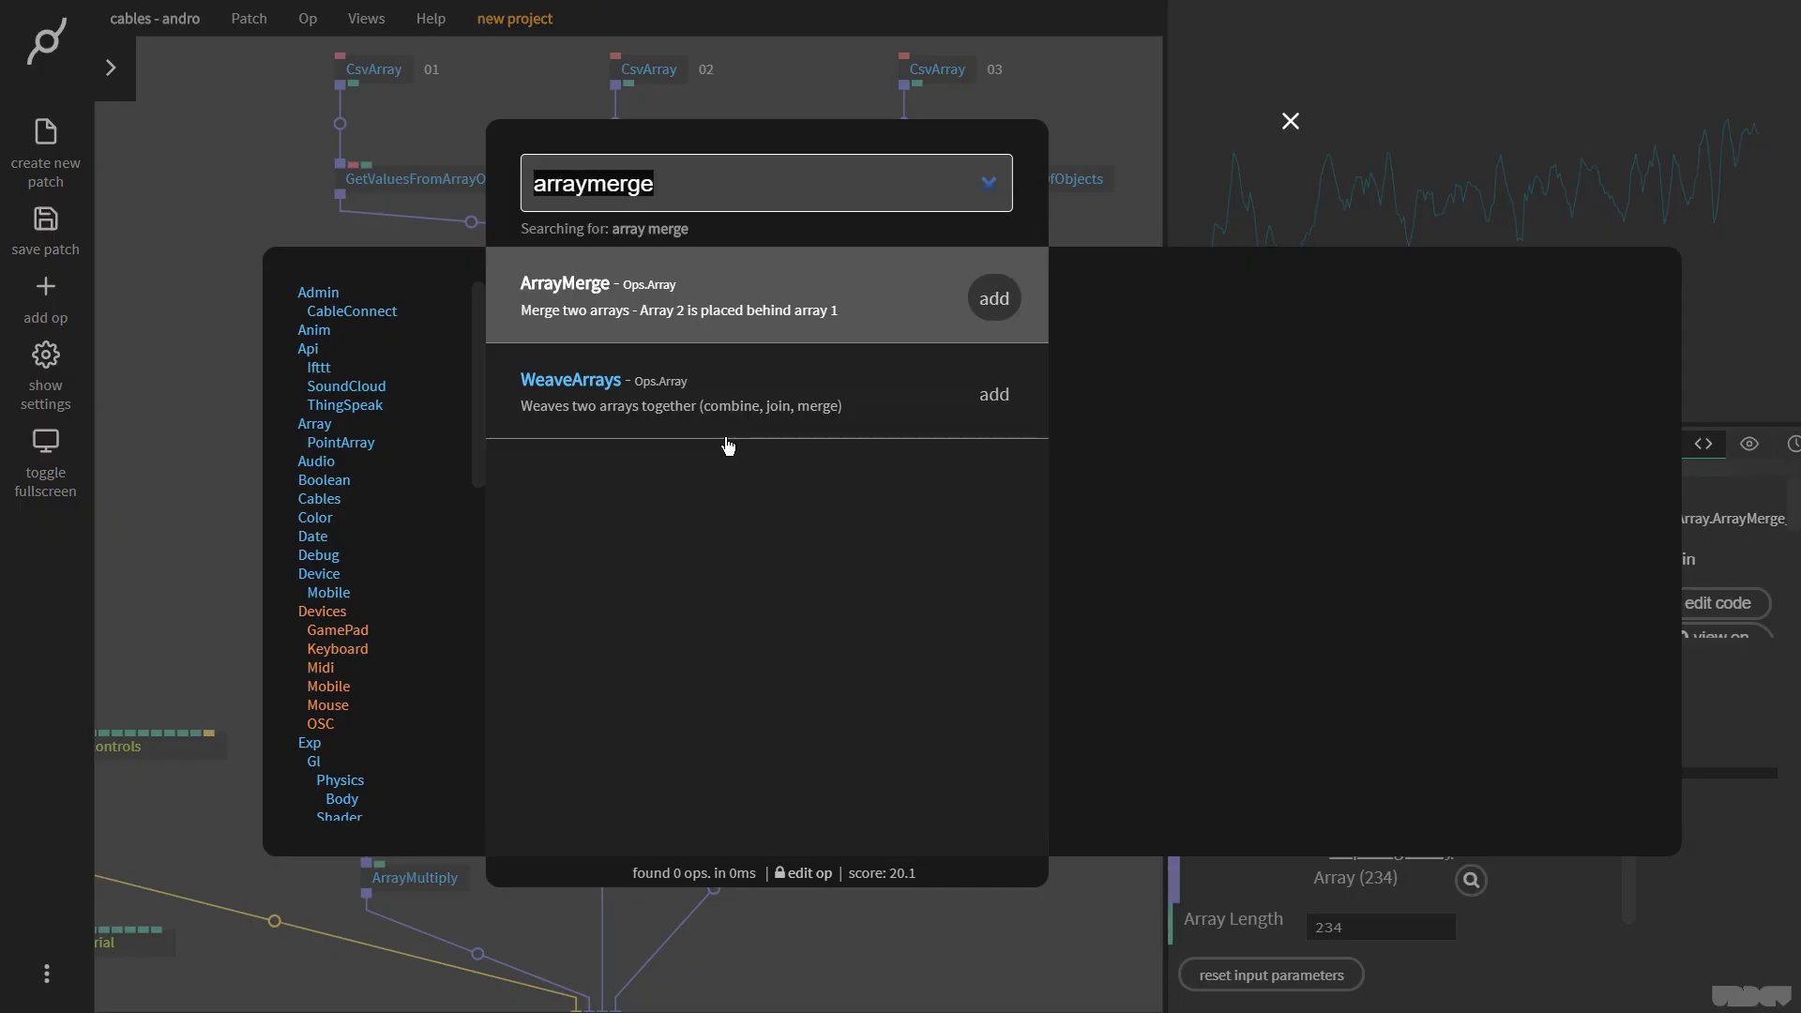
{"action": "type", "text": "arraychu"}
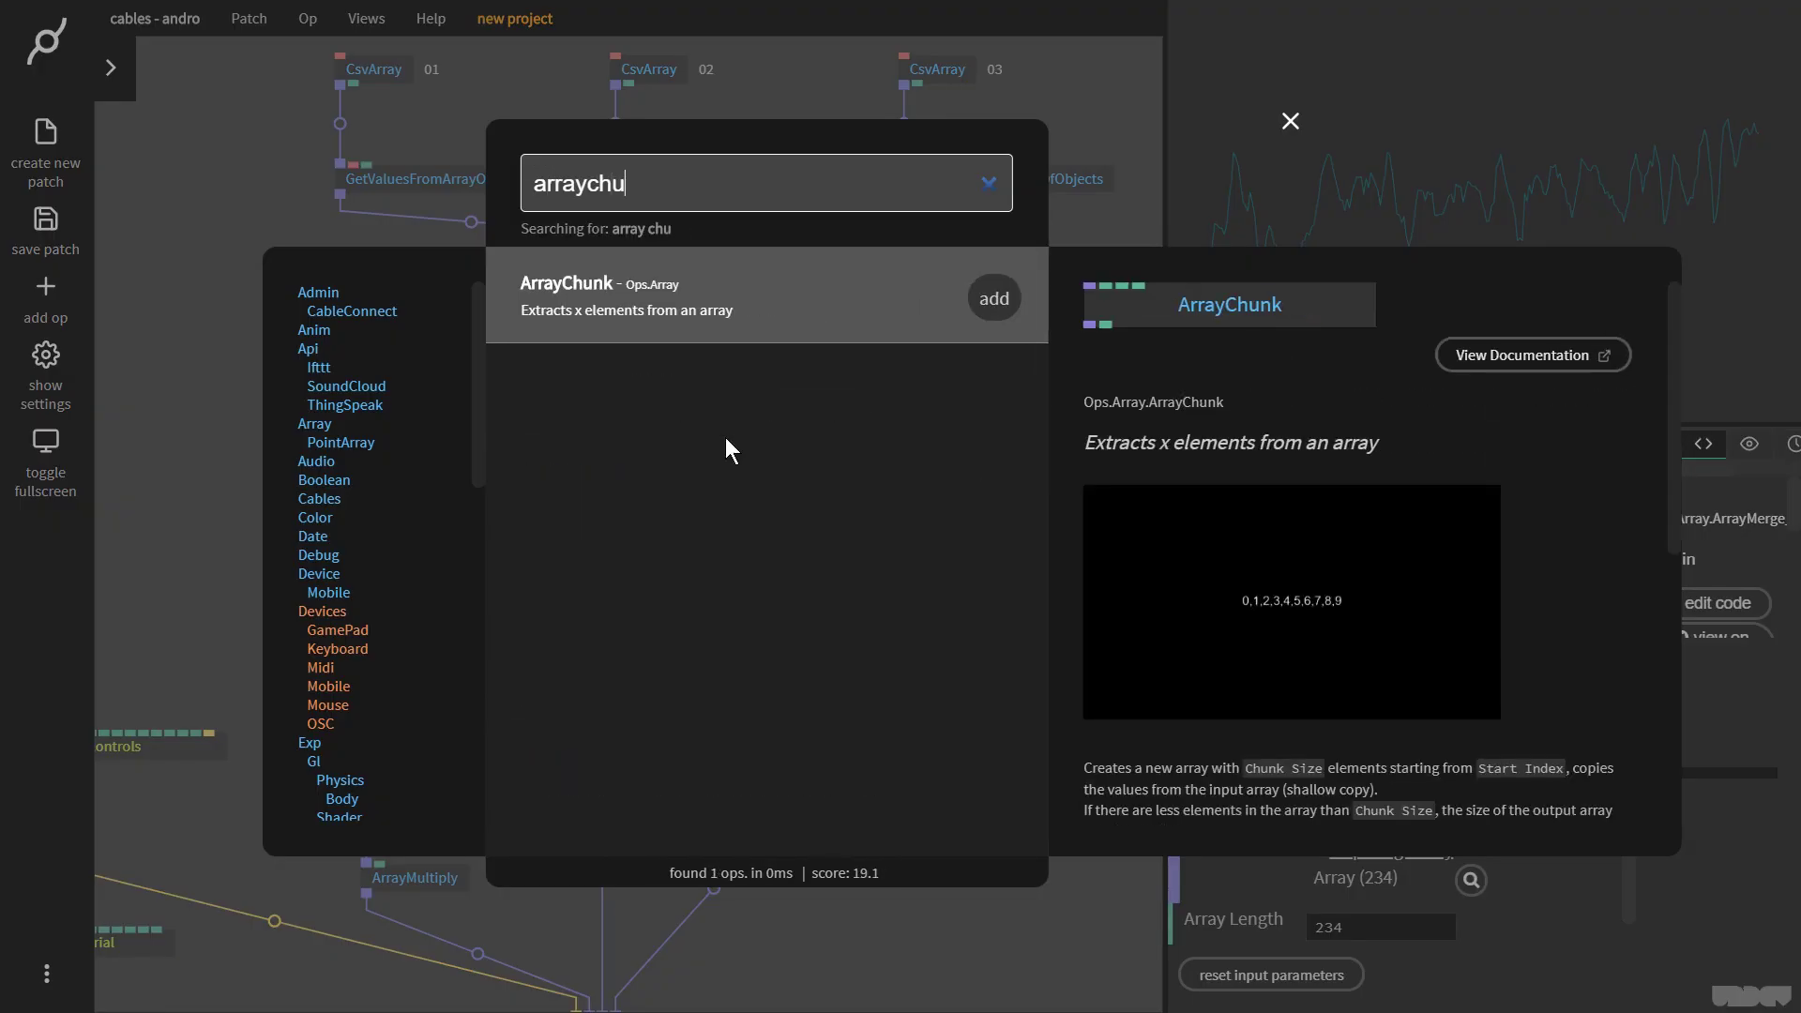
{"action": "key", "text": "Return"}
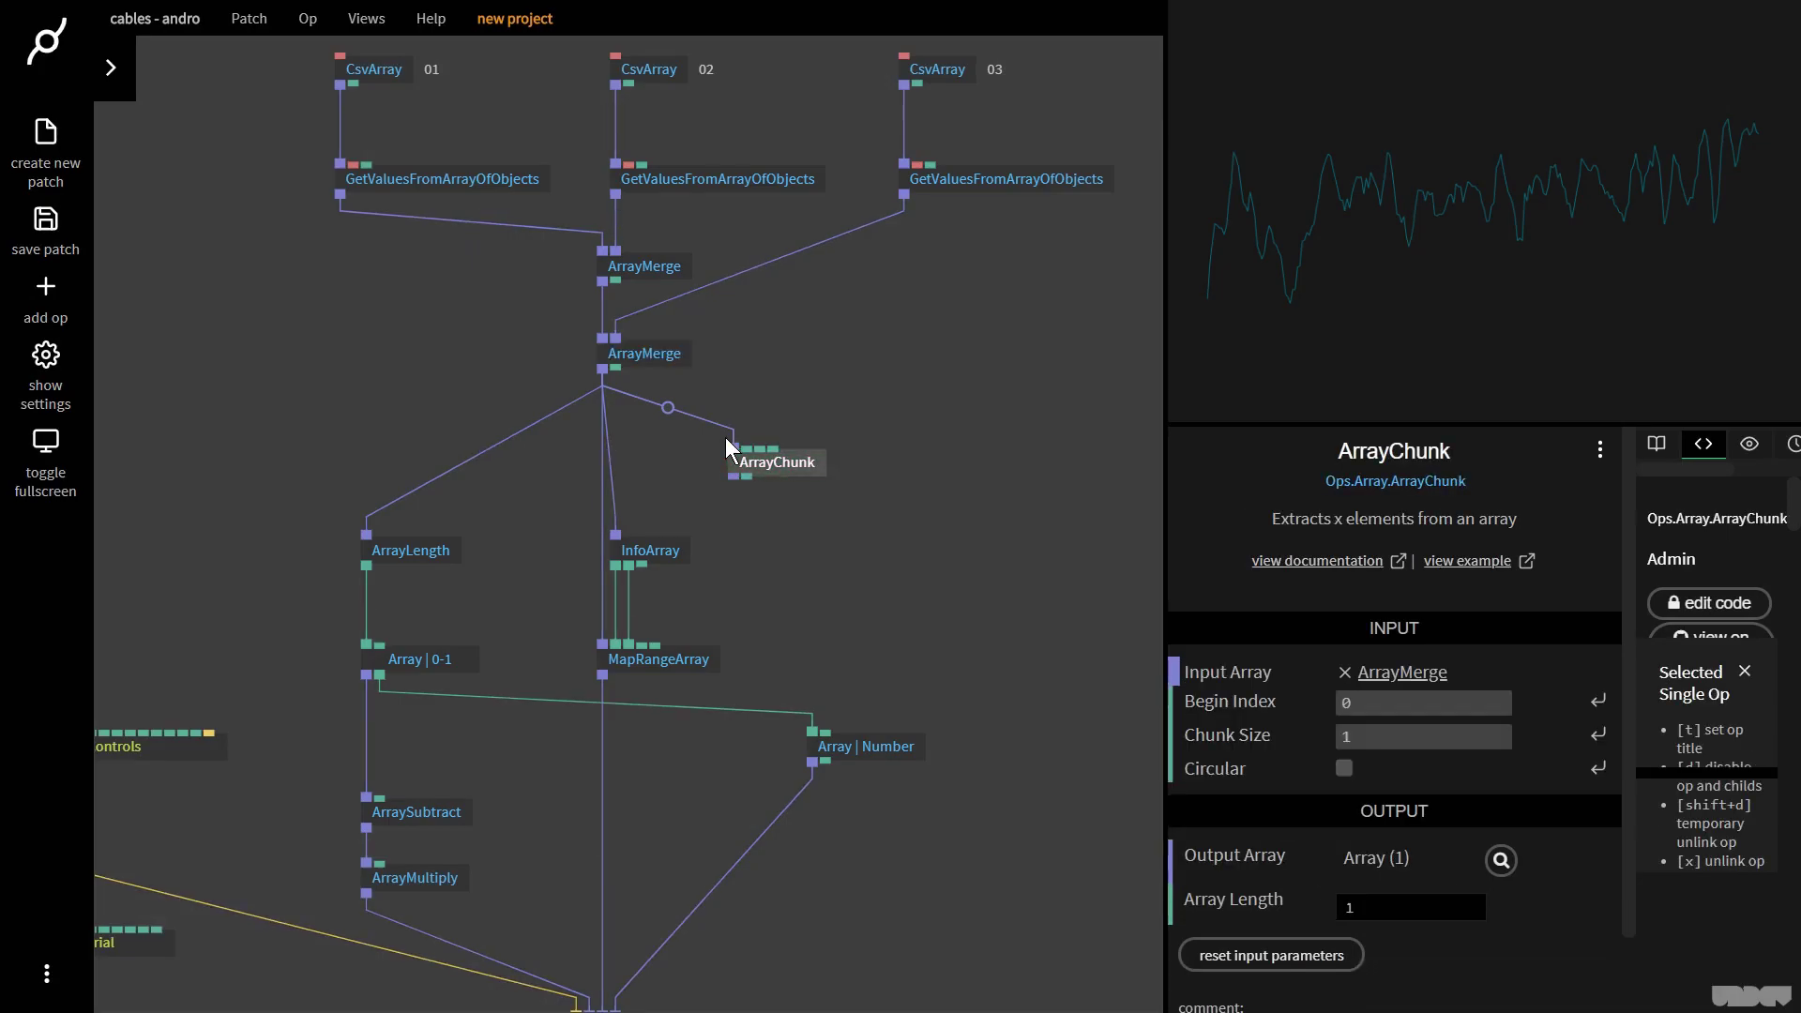
{"action": "left_click", "coordinate": [673, 408]}
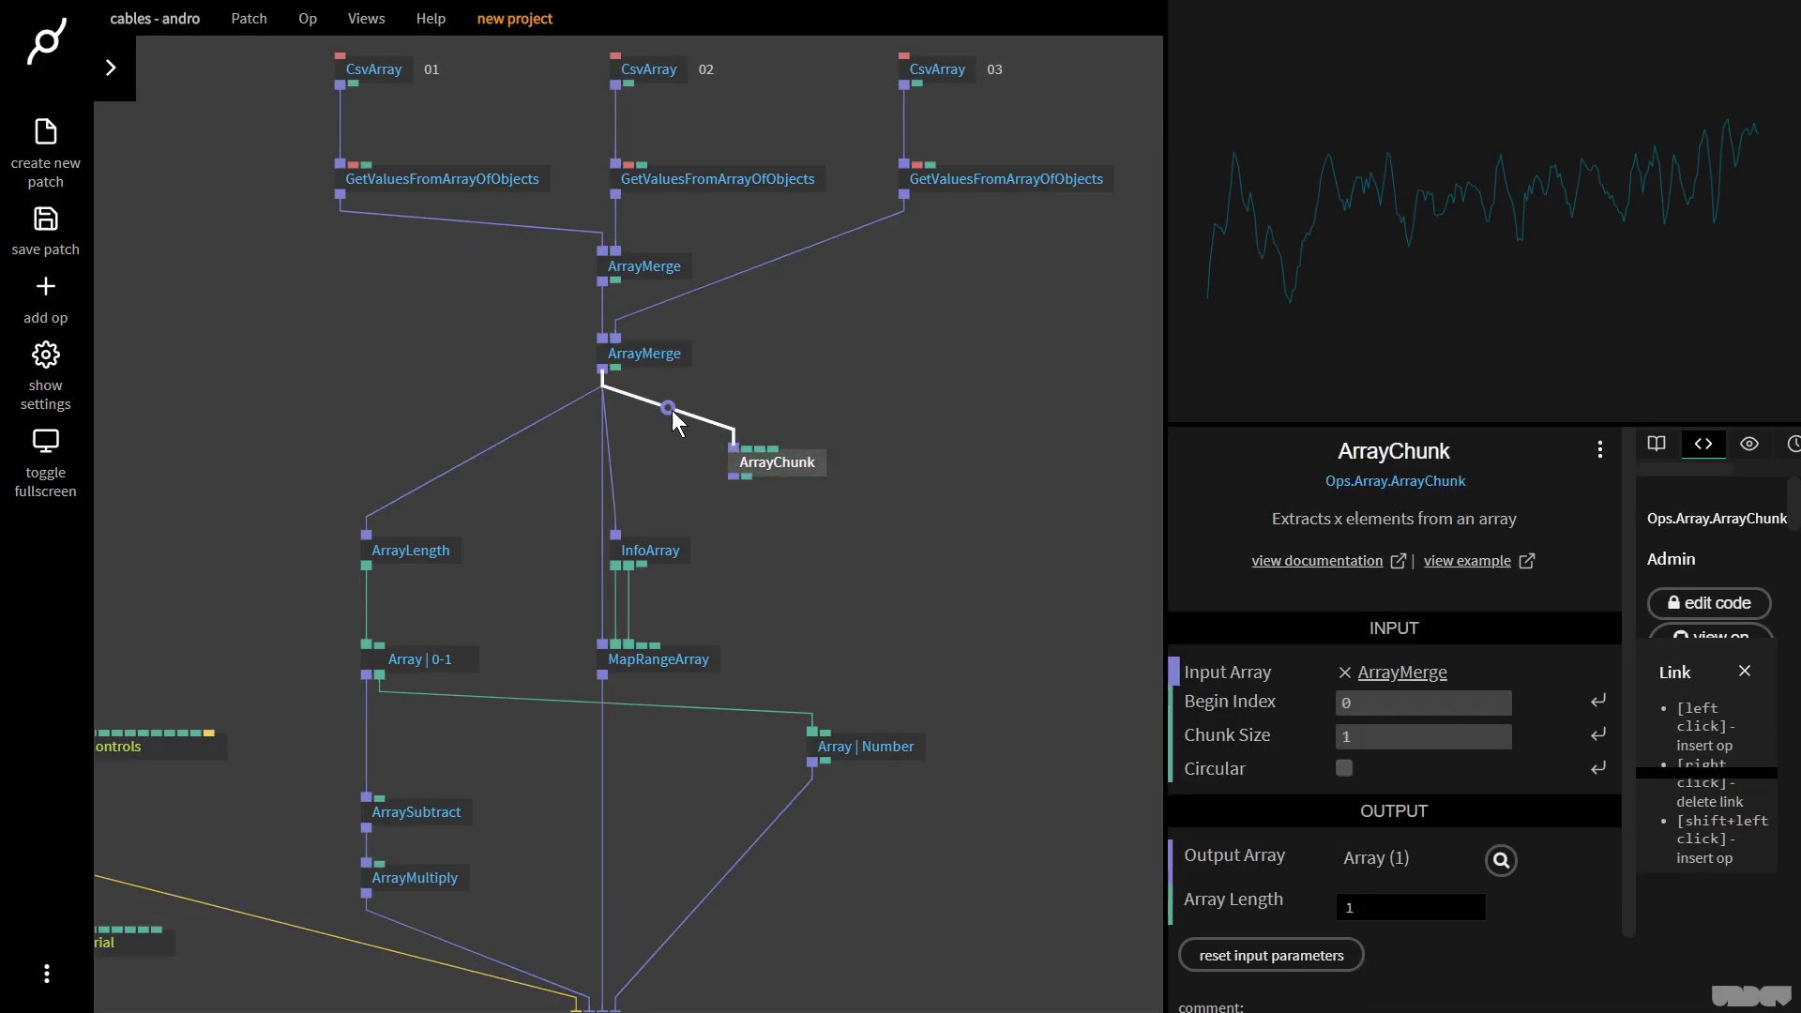
{"action": "key", "text": "Delete"}
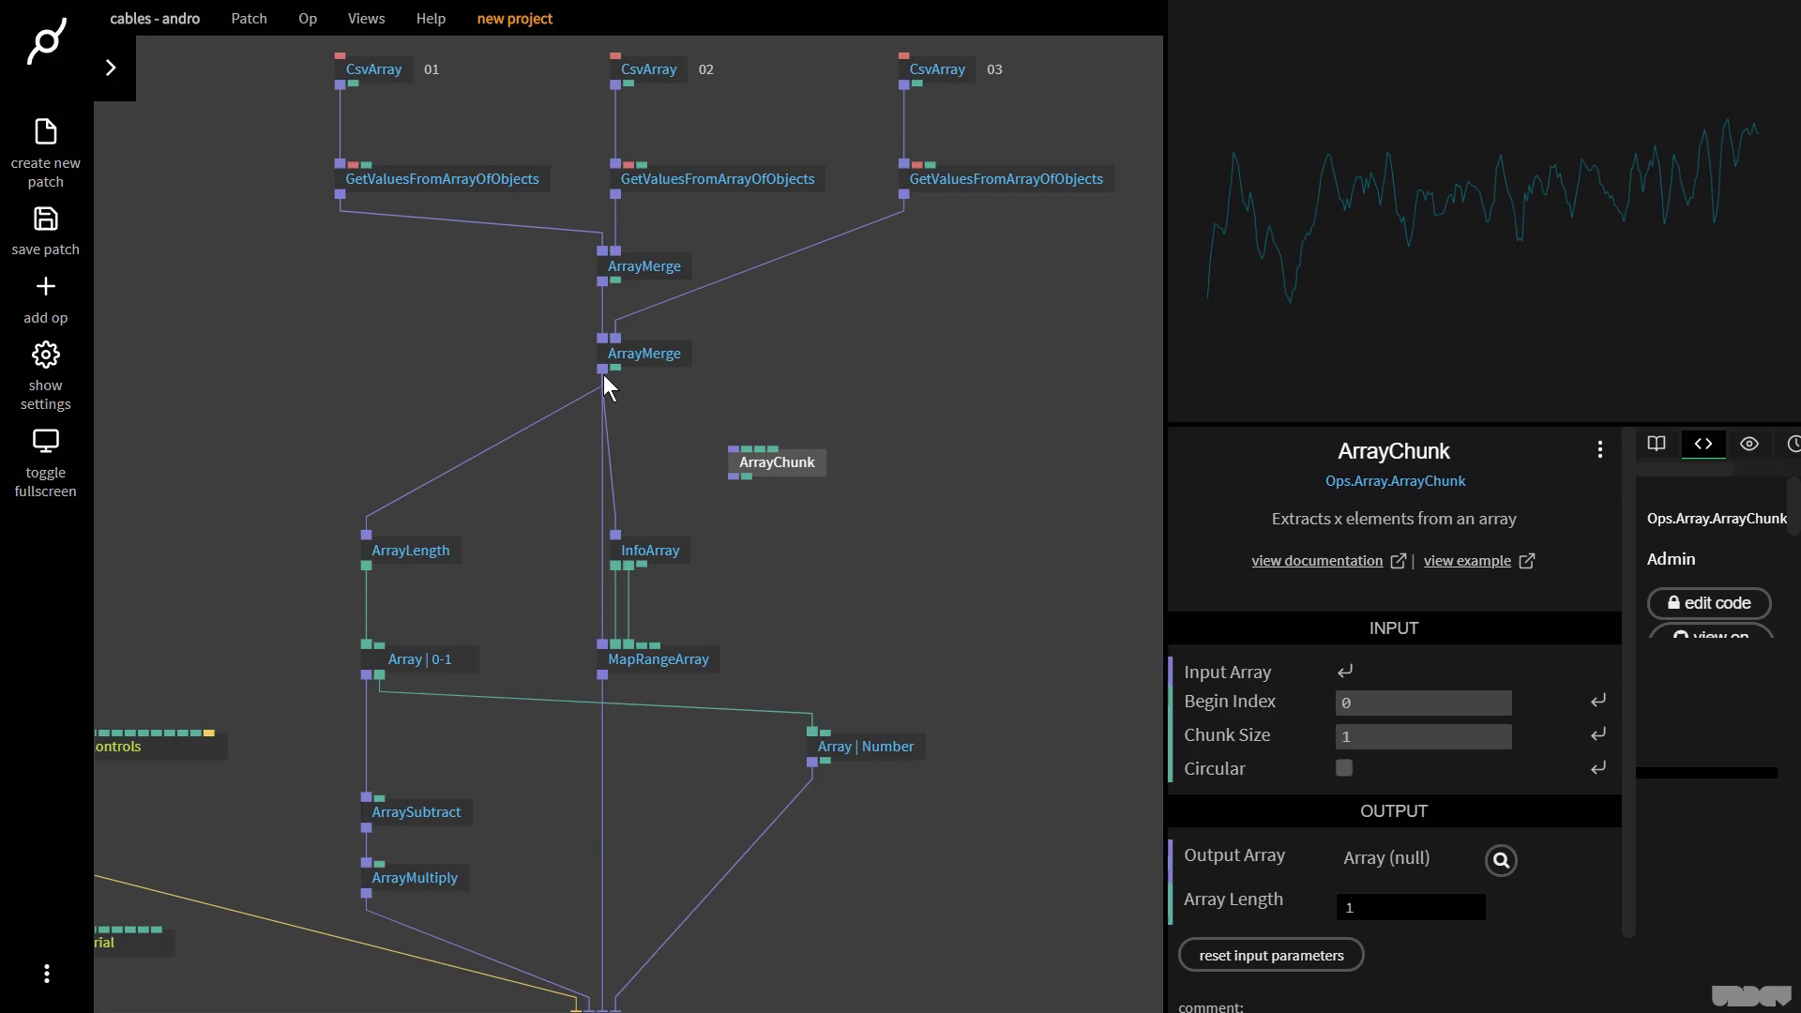
{"action": "left_click_drag", "start_coordinate": [602, 368], "coordinate": [643, 449]}
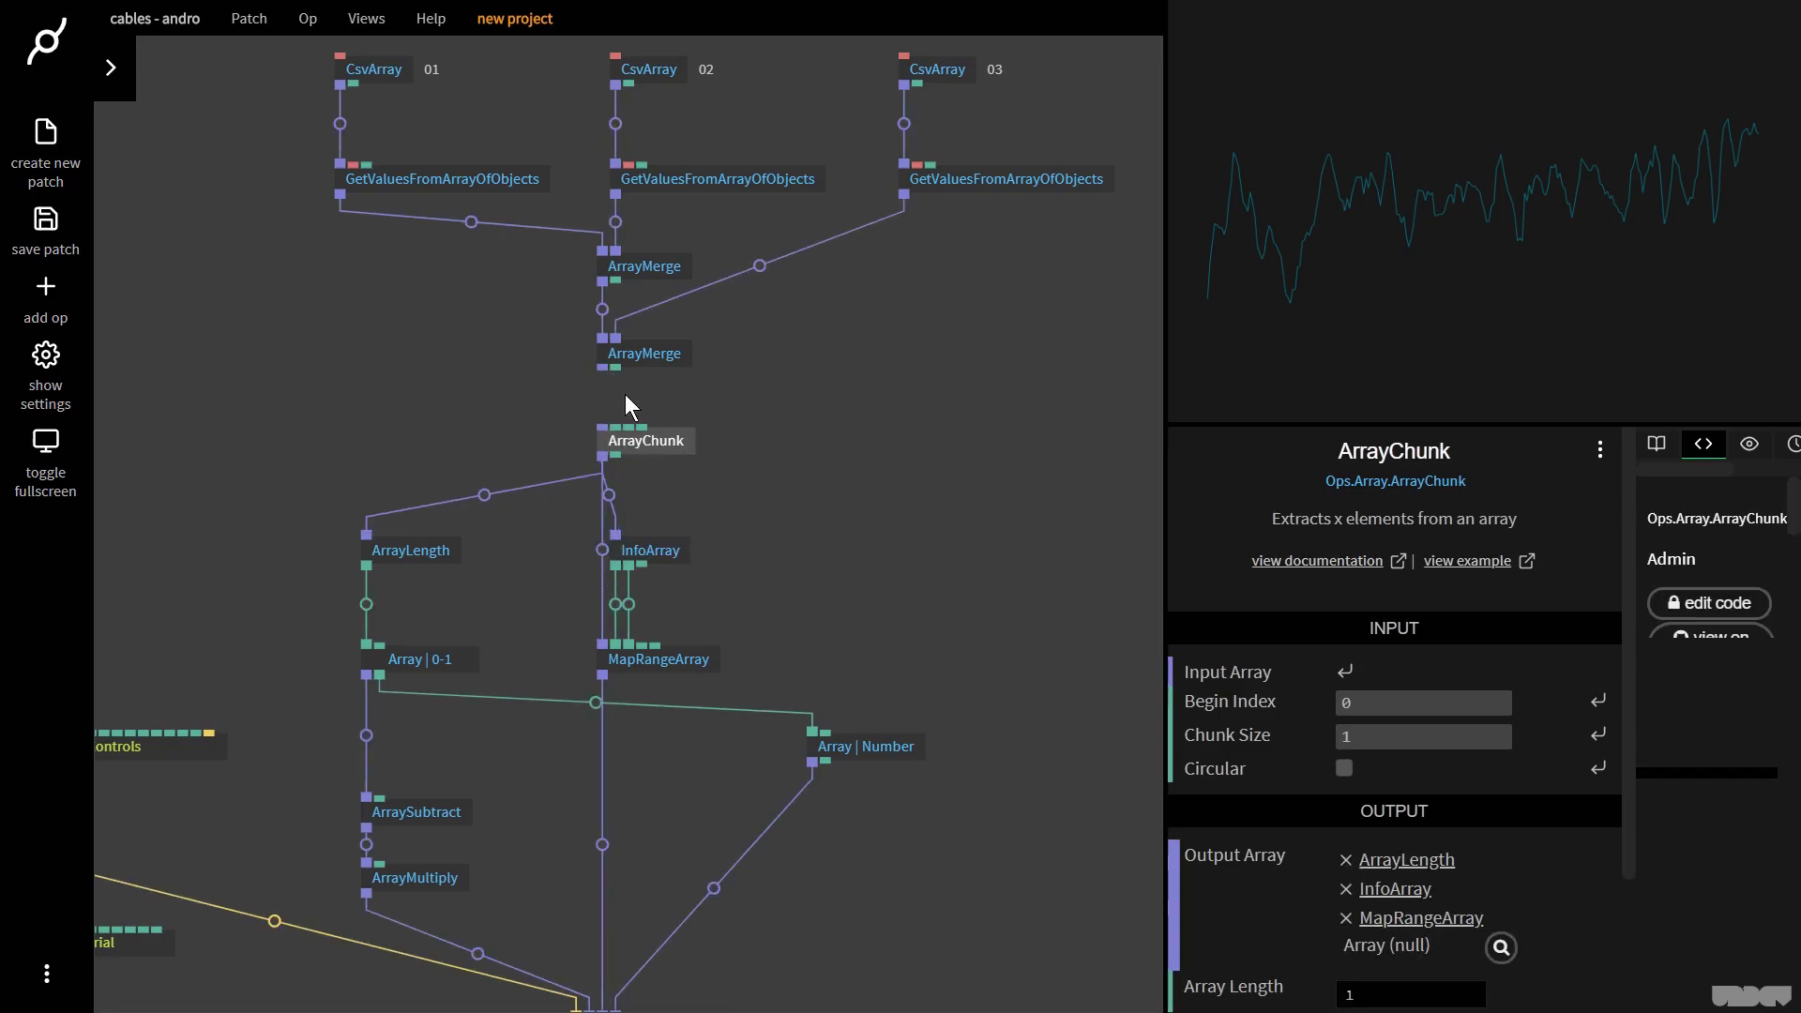
{"action": "left_click_drag", "start_coordinate": [602, 368], "coordinate": [602, 428]}
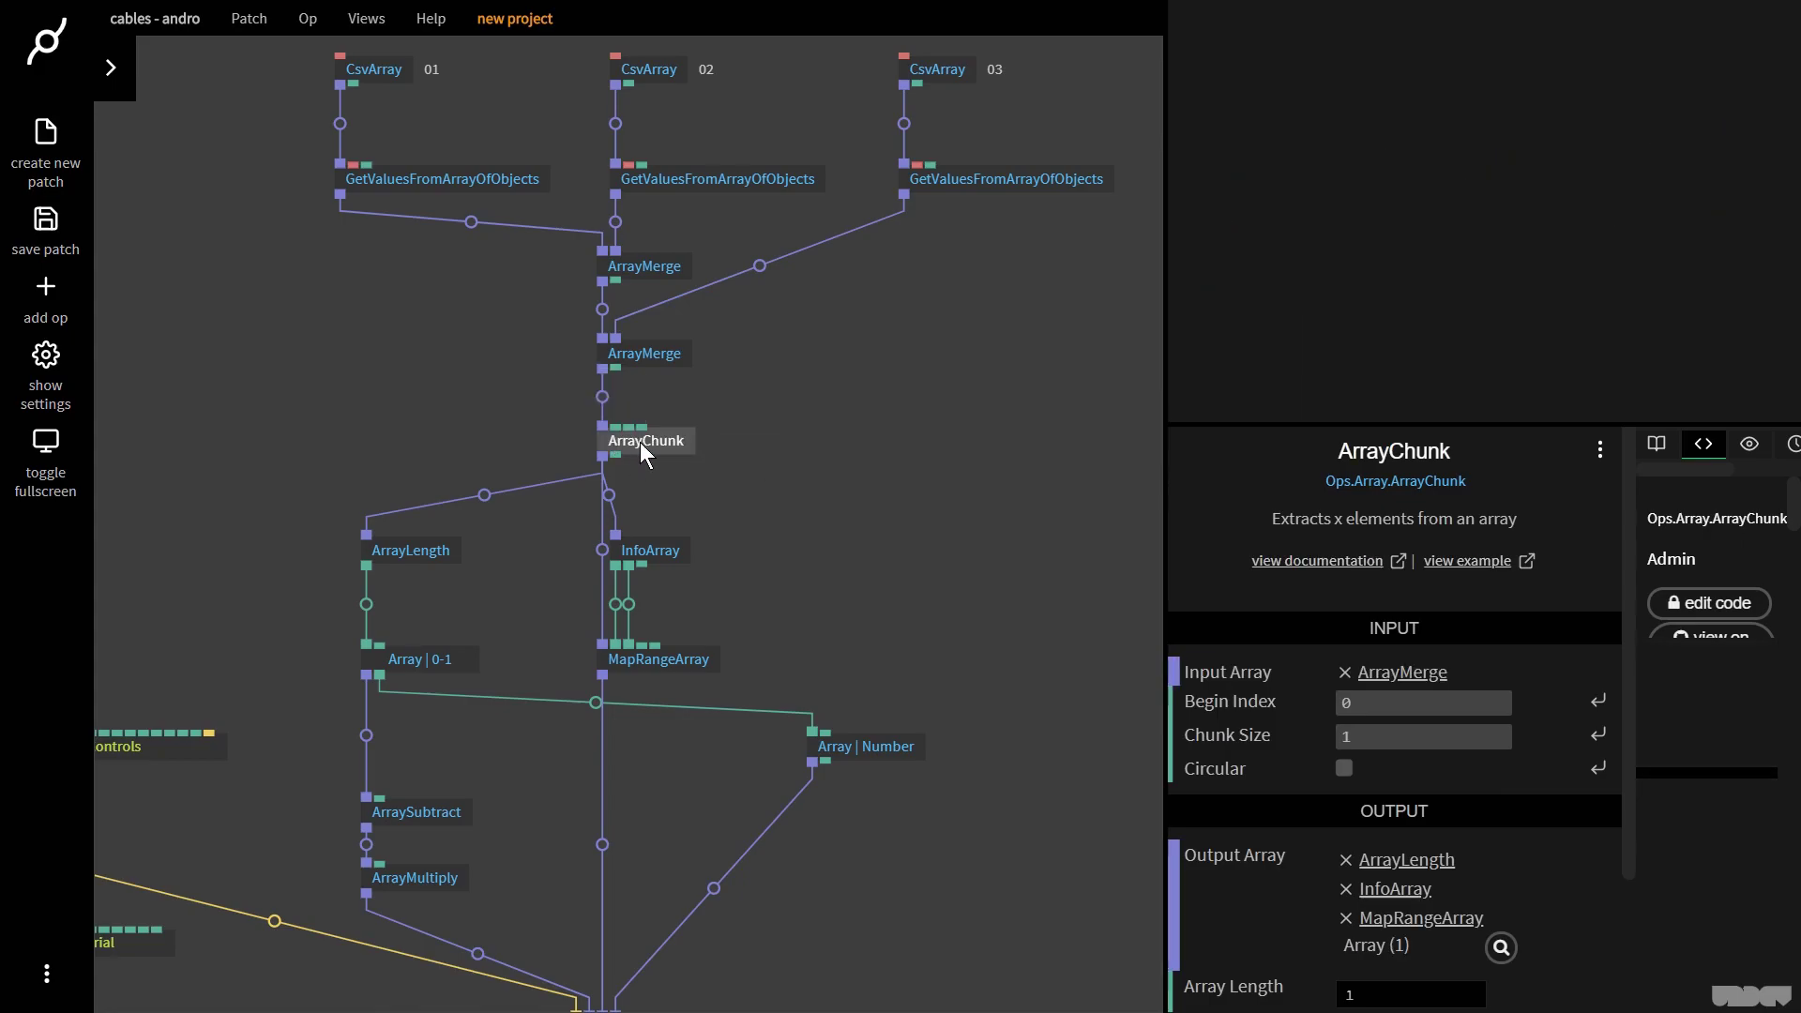
{"action": "left_click", "coordinate": [1501, 949]}
- Try different ArrayChunk sizes and begin indices, checking InfoArray's min and max
{"action": "left_click", "coordinate": [1290, 122]}
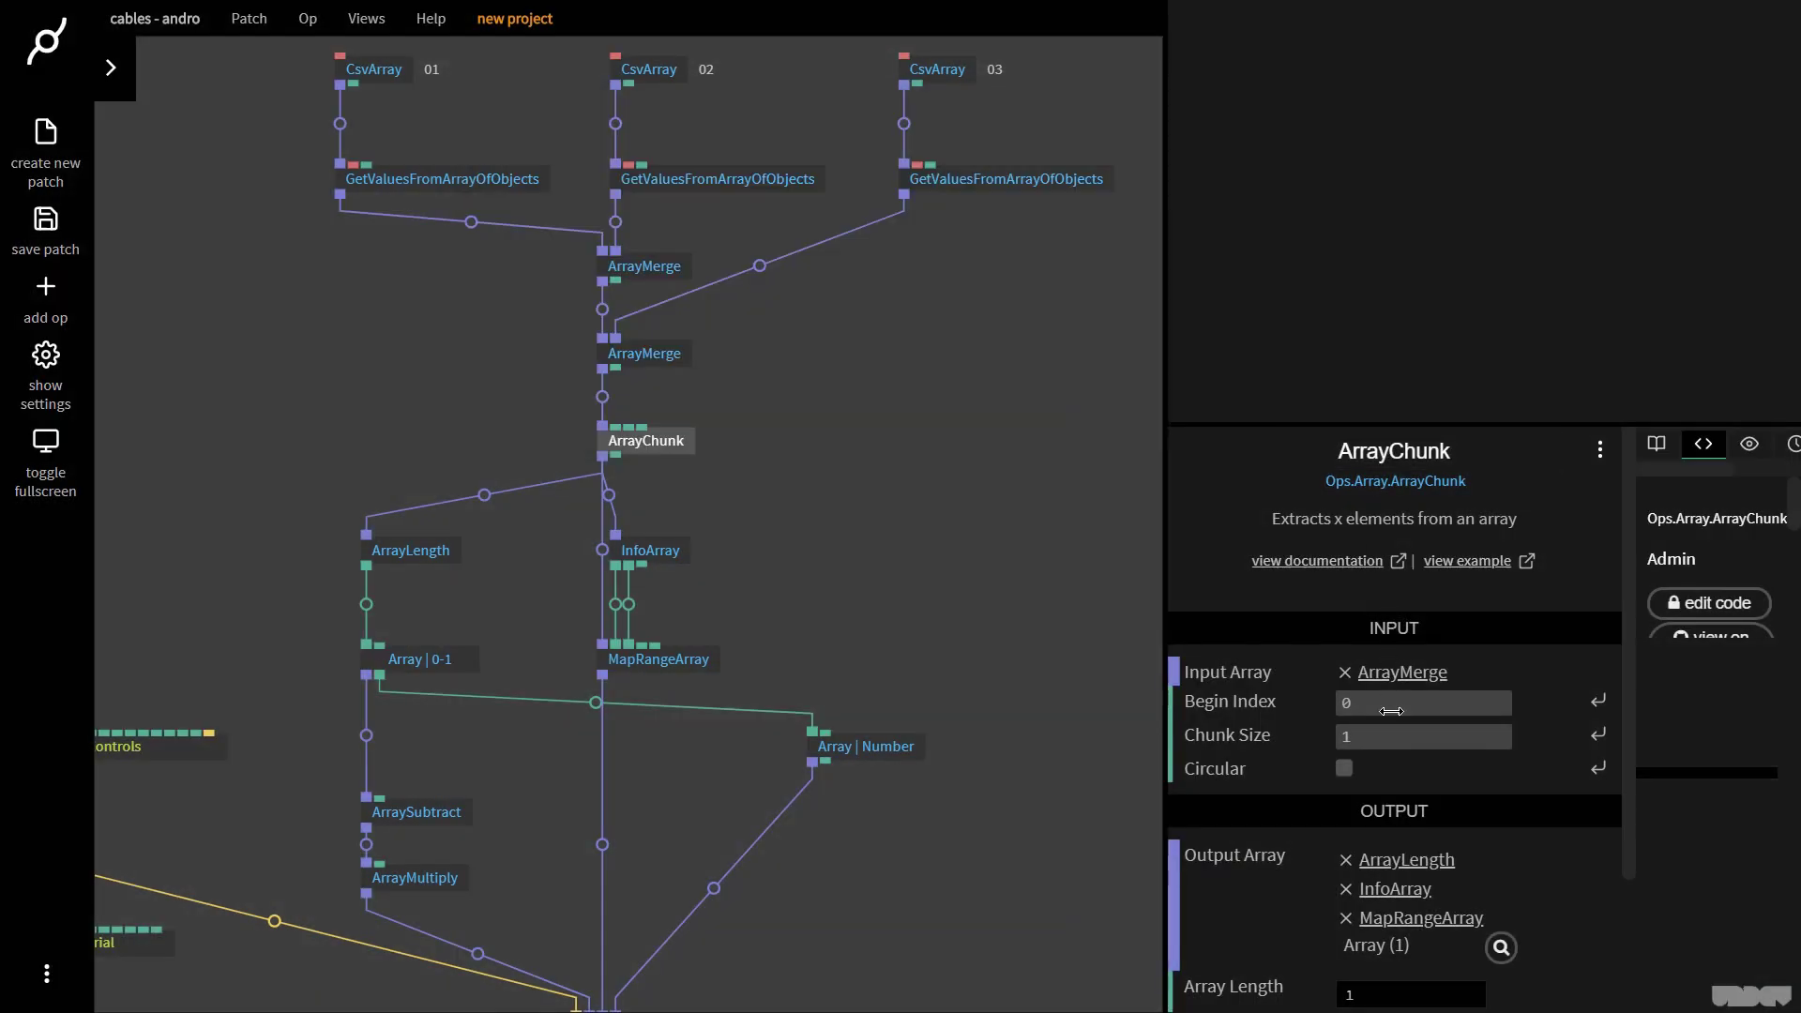
{"action": "type", "text": "7"}
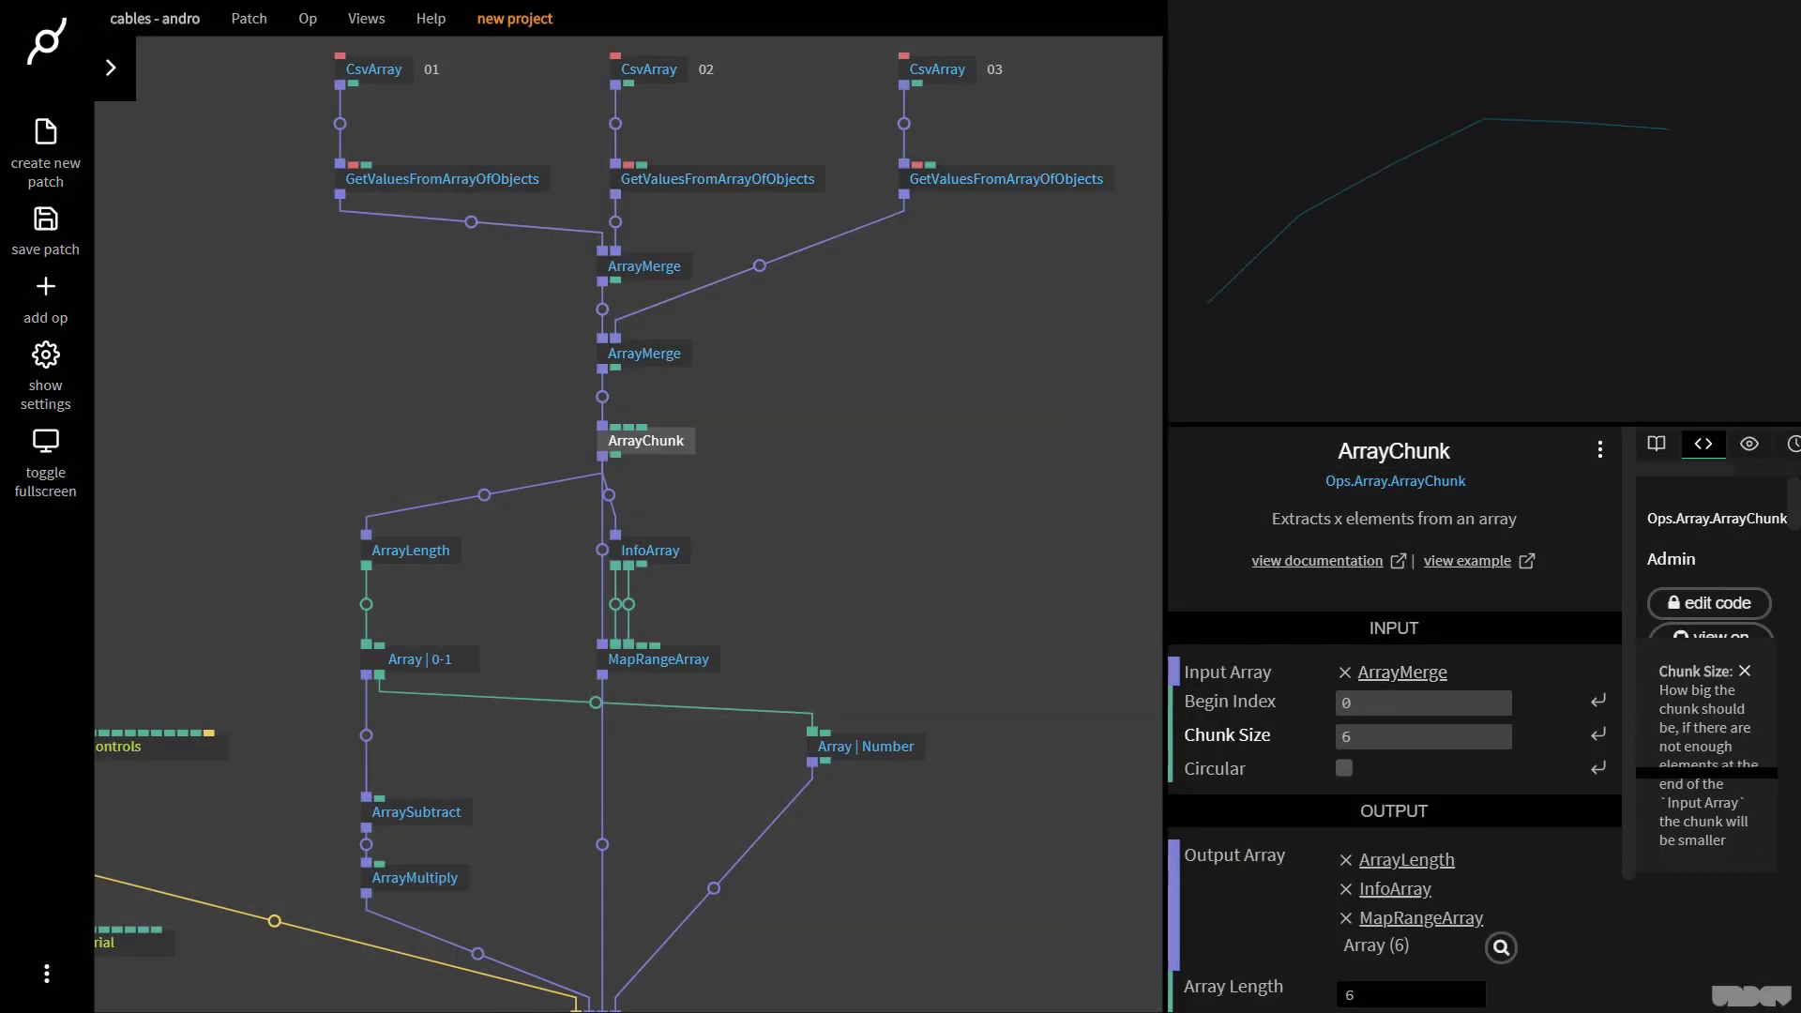
{"action": "key", "text": "Up"}
{"action": "key", "text": "Up"}
{"action": "key", "text": "Up"}
{"action": "key", "text": "Up"}
{"action": "key", "text": "Up"}
{"action": "key", "text": "Up"}
{"action": "key", "text": "Up"}
{"action": "key", "text": "Up"}
{"action": "key", "text": "Up"}
{"action": "key", "text": "Up"}
{"action": "key", "text": "Up"}
{"action": "key", "text": "Up"}
{"action": "key", "text": "Up"}
{"action": "key", "text": "Up"}
{"action": "key", "text": "Up"}
{"action": "key", "text": "Up"}
{"action": "key", "text": "Up"}
{"action": "key", "text": "Up"}
{"action": "key", "text": "Up"}
{"action": "key", "text": "Up"}
{"action": "key", "text": "Up"}
{"action": "key", "text": "Up"}
{"action": "key", "text": "Up"}
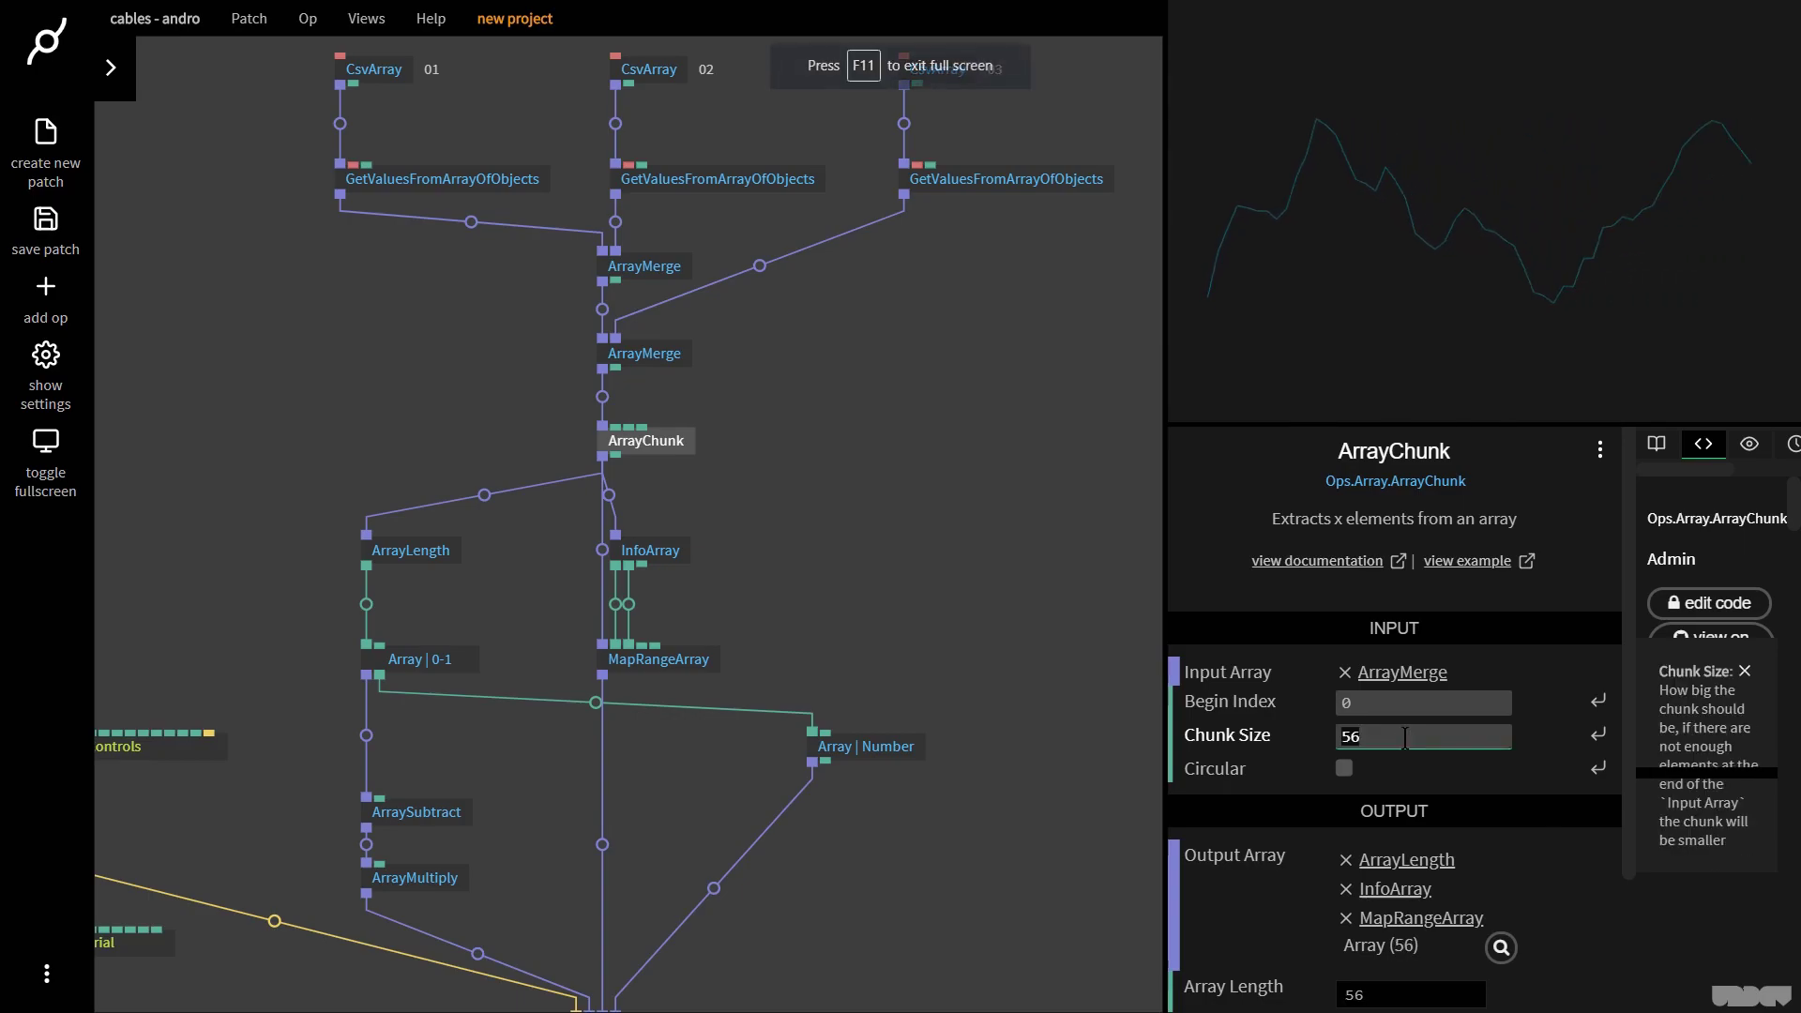
{"action": "type", "text": "36"}
{"action": "left_click_drag", "start_coordinate": [1402, 701], "coordinate": [1591, 702]}
{"action": "scroll", "coordinate": [889, 367], "scroll_direction": "up", "scroll_amount": 1}
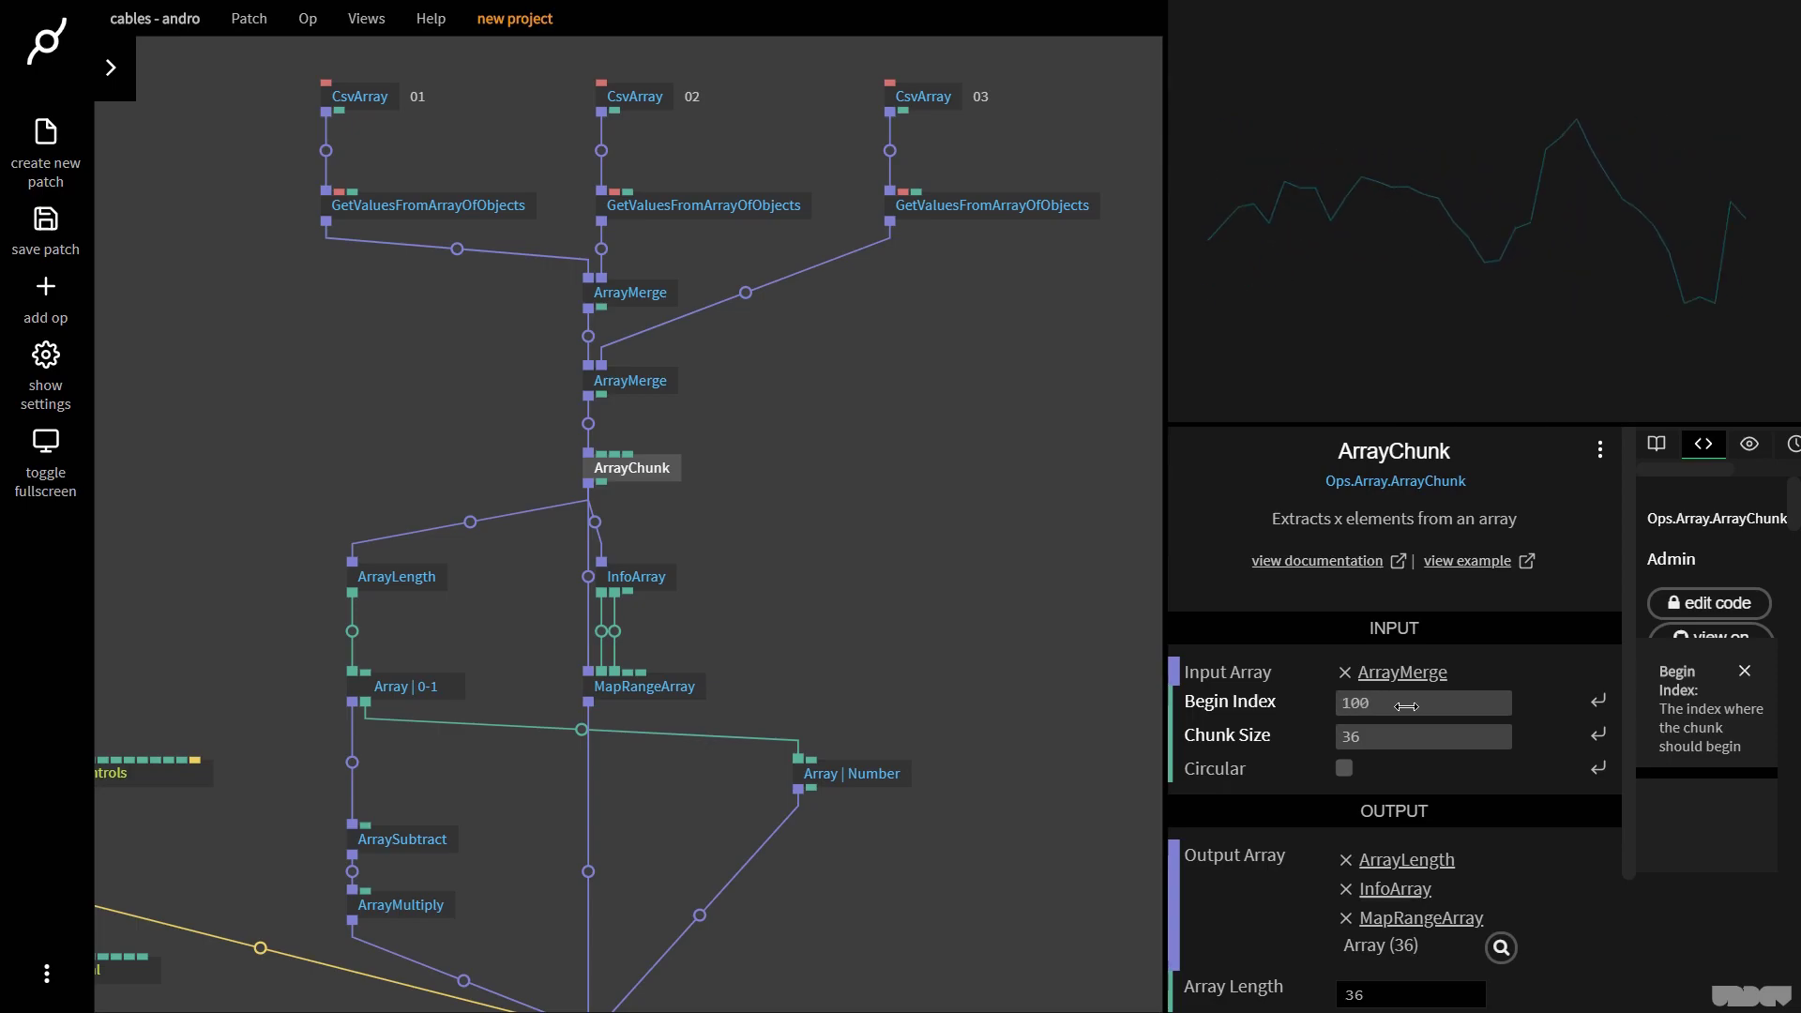
{"action": "left_click", "coordinate": [652, 579]}
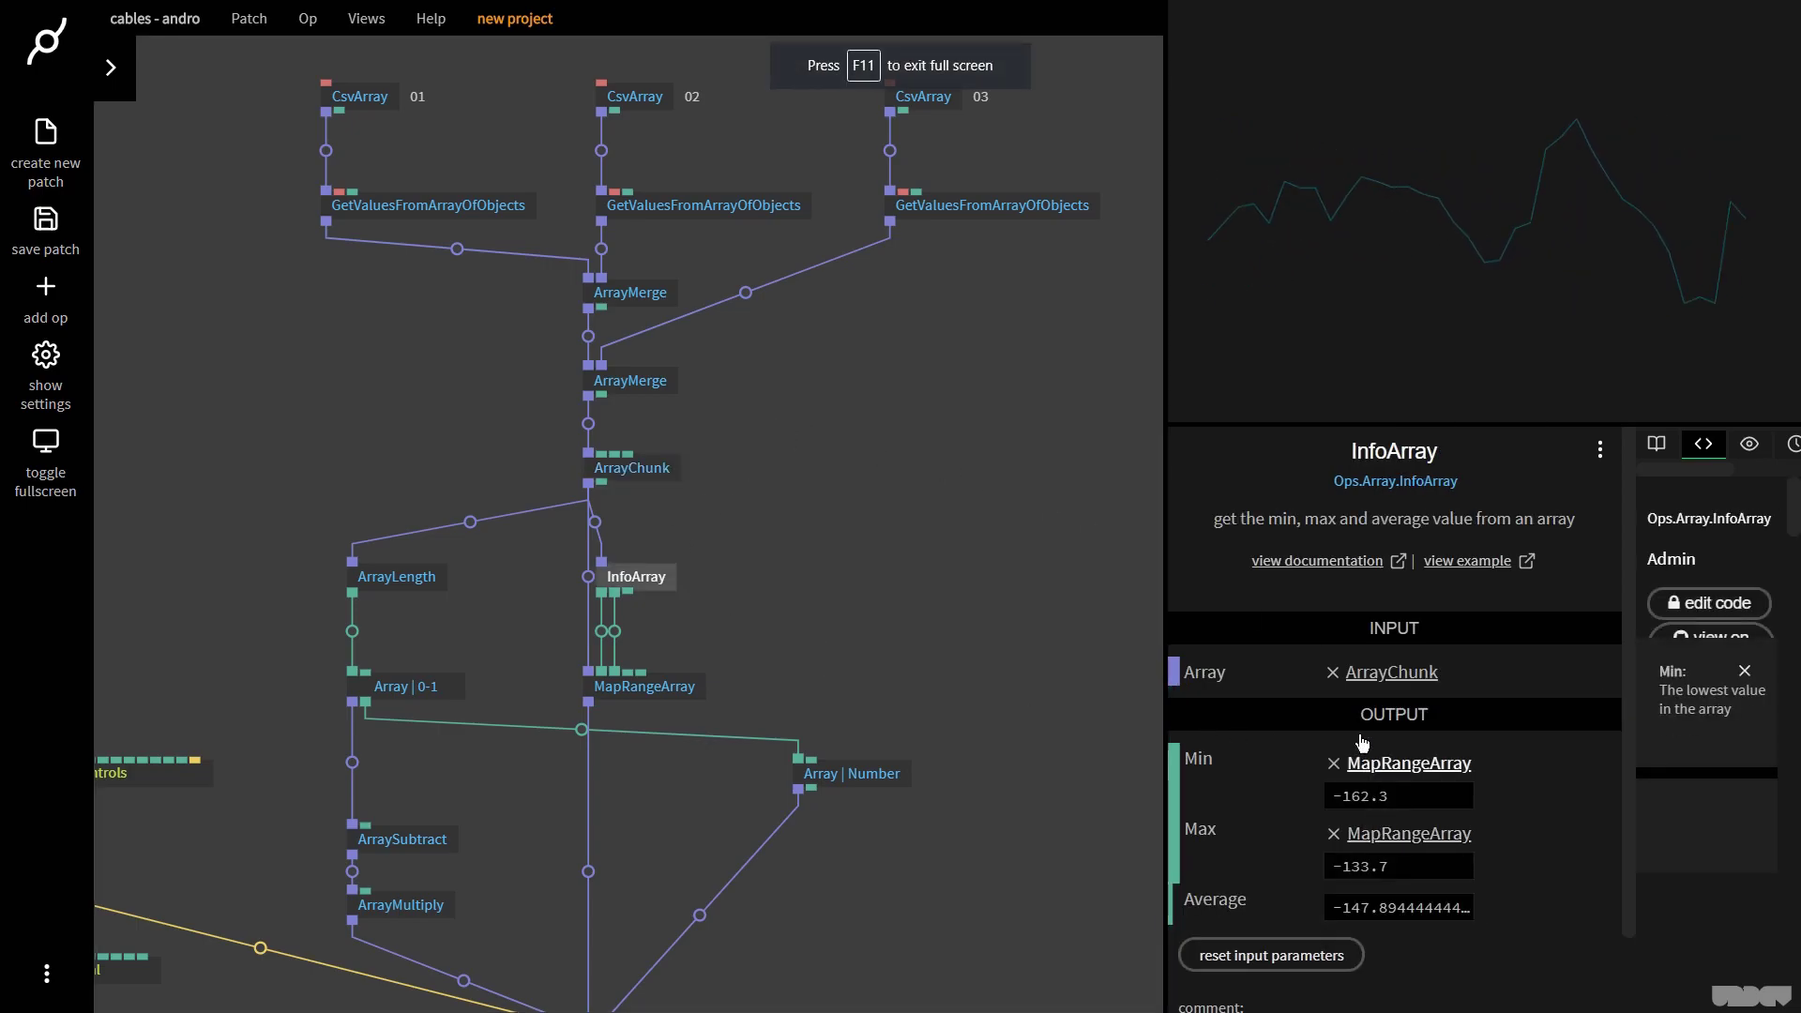
{"action": "left_click", "coordinate": [646, 468]}
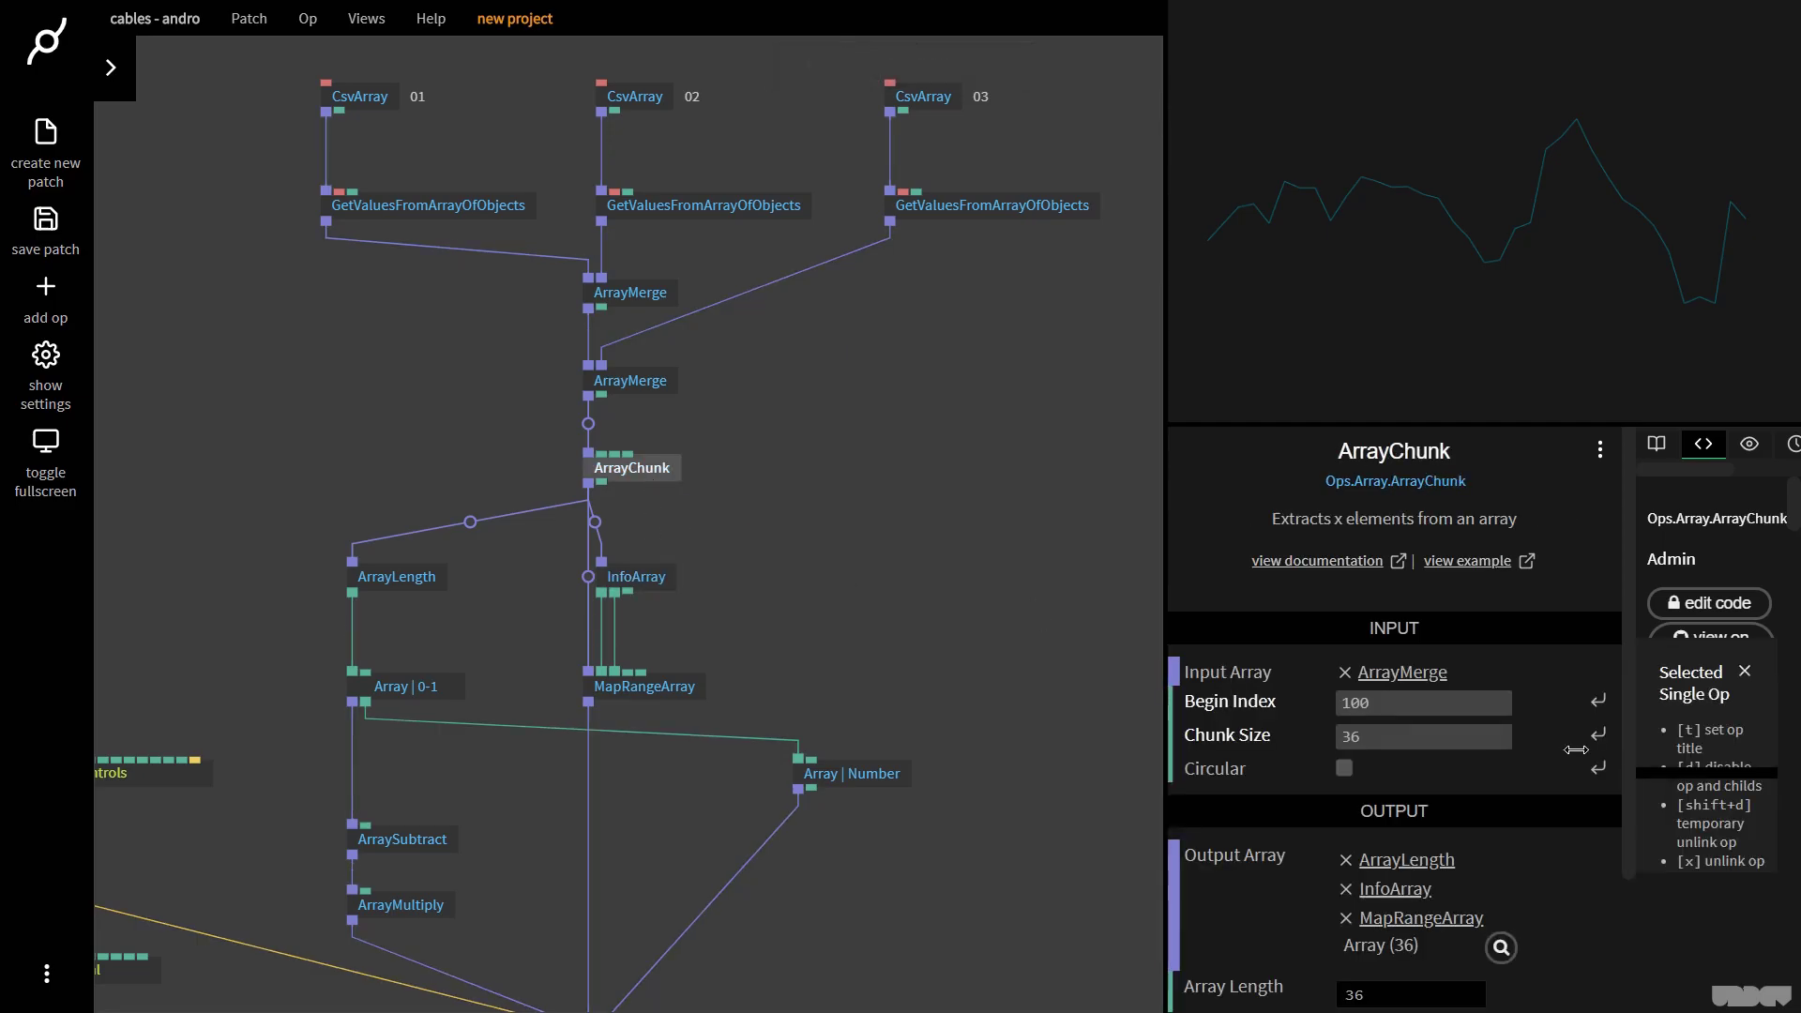
{"action": "left_click_drag", "start_coordinate": [1576, 701], "coordinate": [1447, 701]}
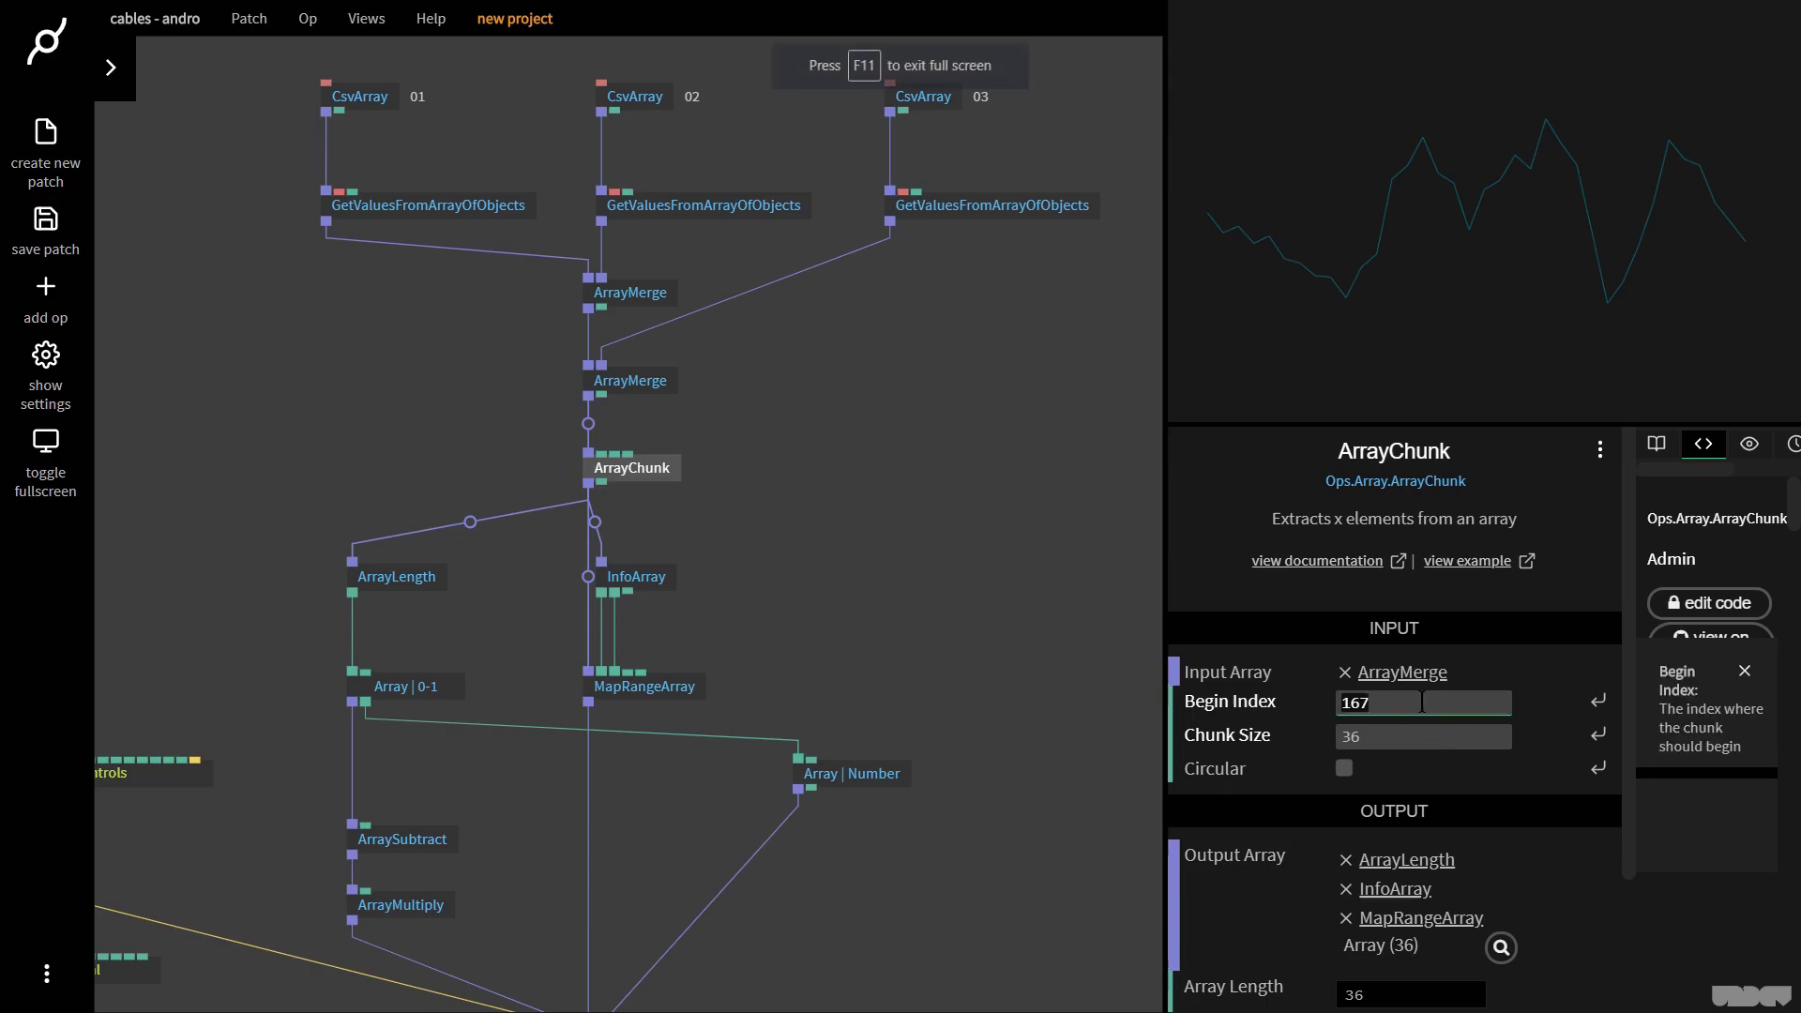
- Set ArrayChunk's Begin Index to 0 and Chunk Size to 128
{"action": "left_click", "coordinate": [1422, 702]}
{"action": "type", "text": "0"}
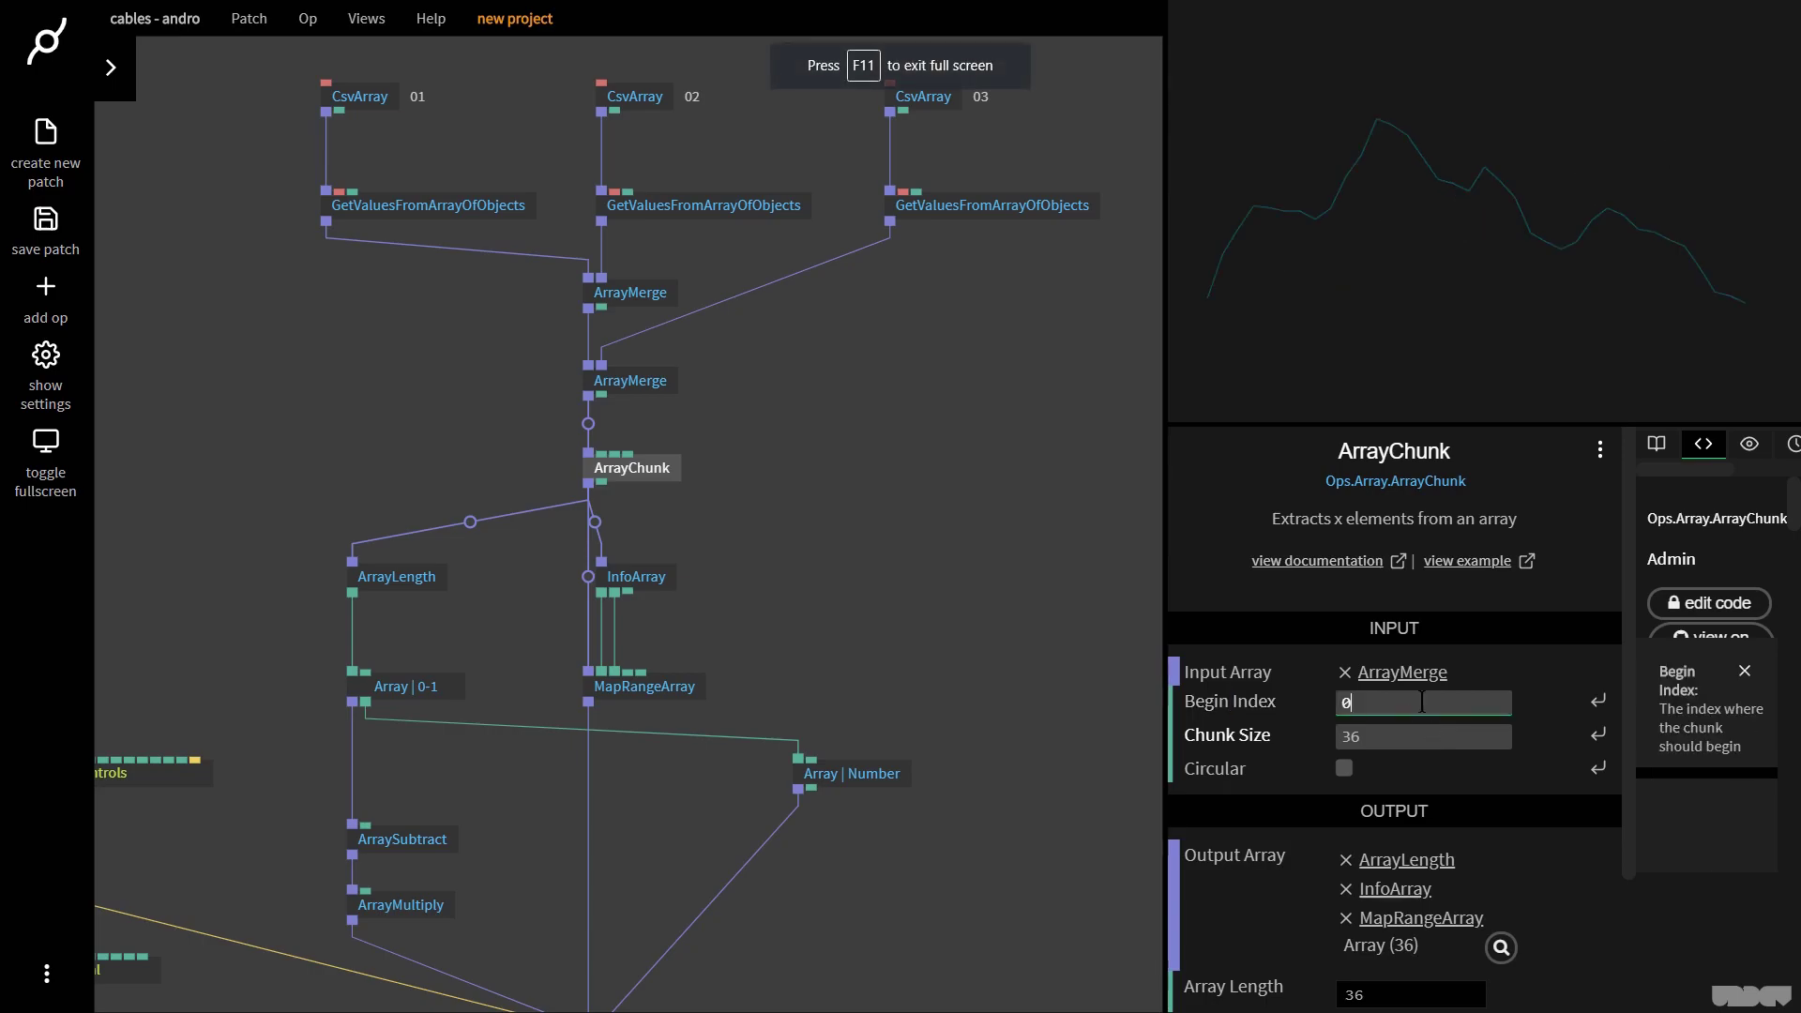
{"action": "left_click", "coordinate": [1396, 736]}
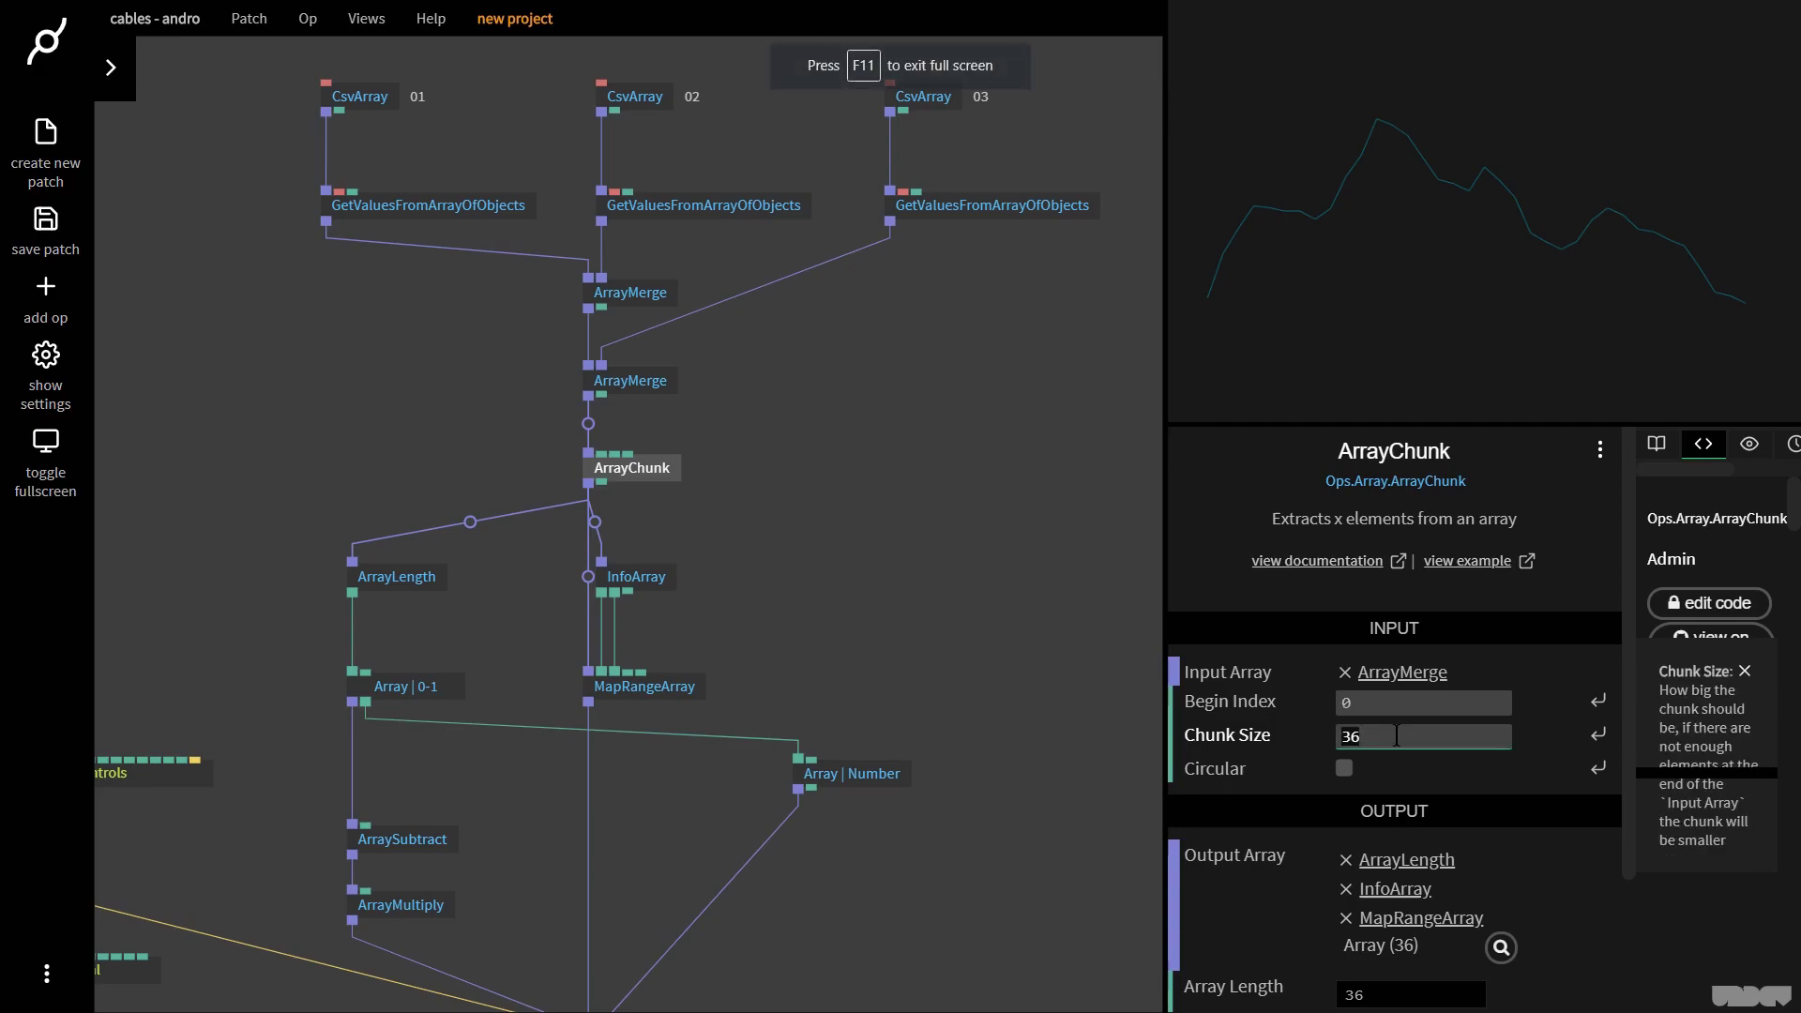
{"action": "type", "text": "128"}
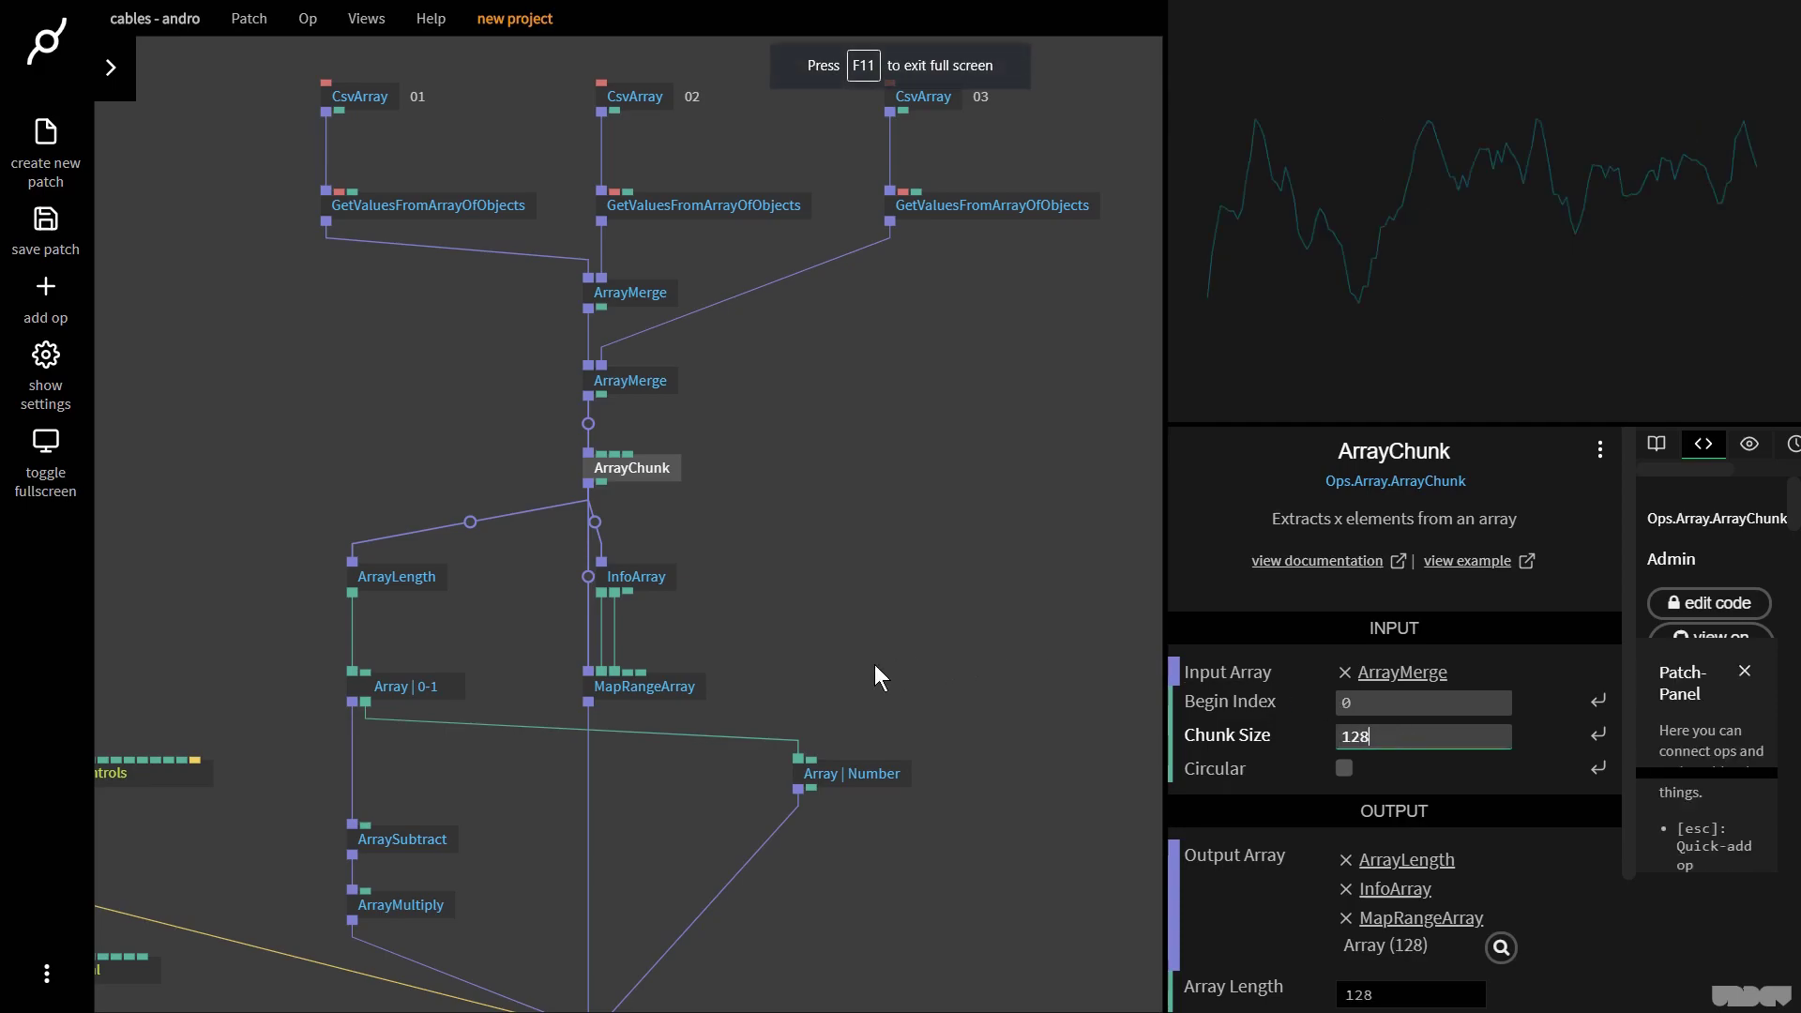
{"action": "scroll", "coordinate": [870, 629], "scroll_direction": "down", "scroll_amount": 2}
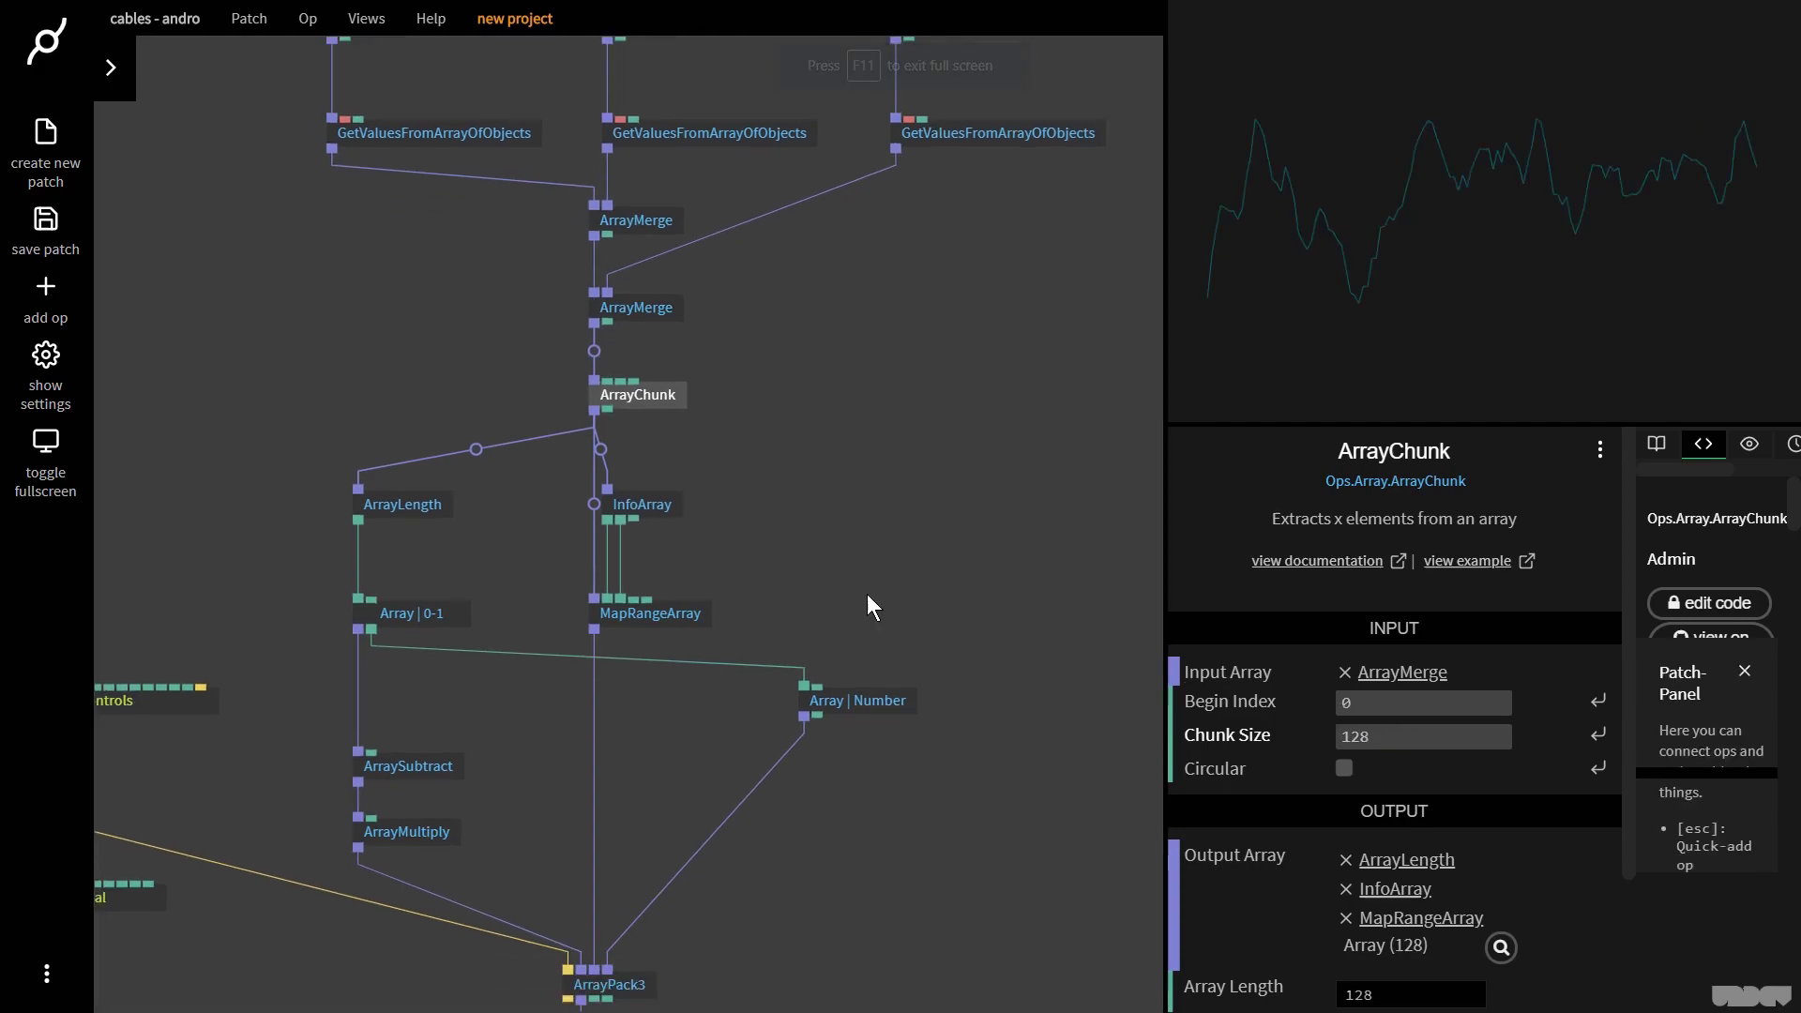
- Reduce the chunk to 16 values with Begin Index 16, then zoom out
{"action": "left_click", "coordinate": [812, 495]}
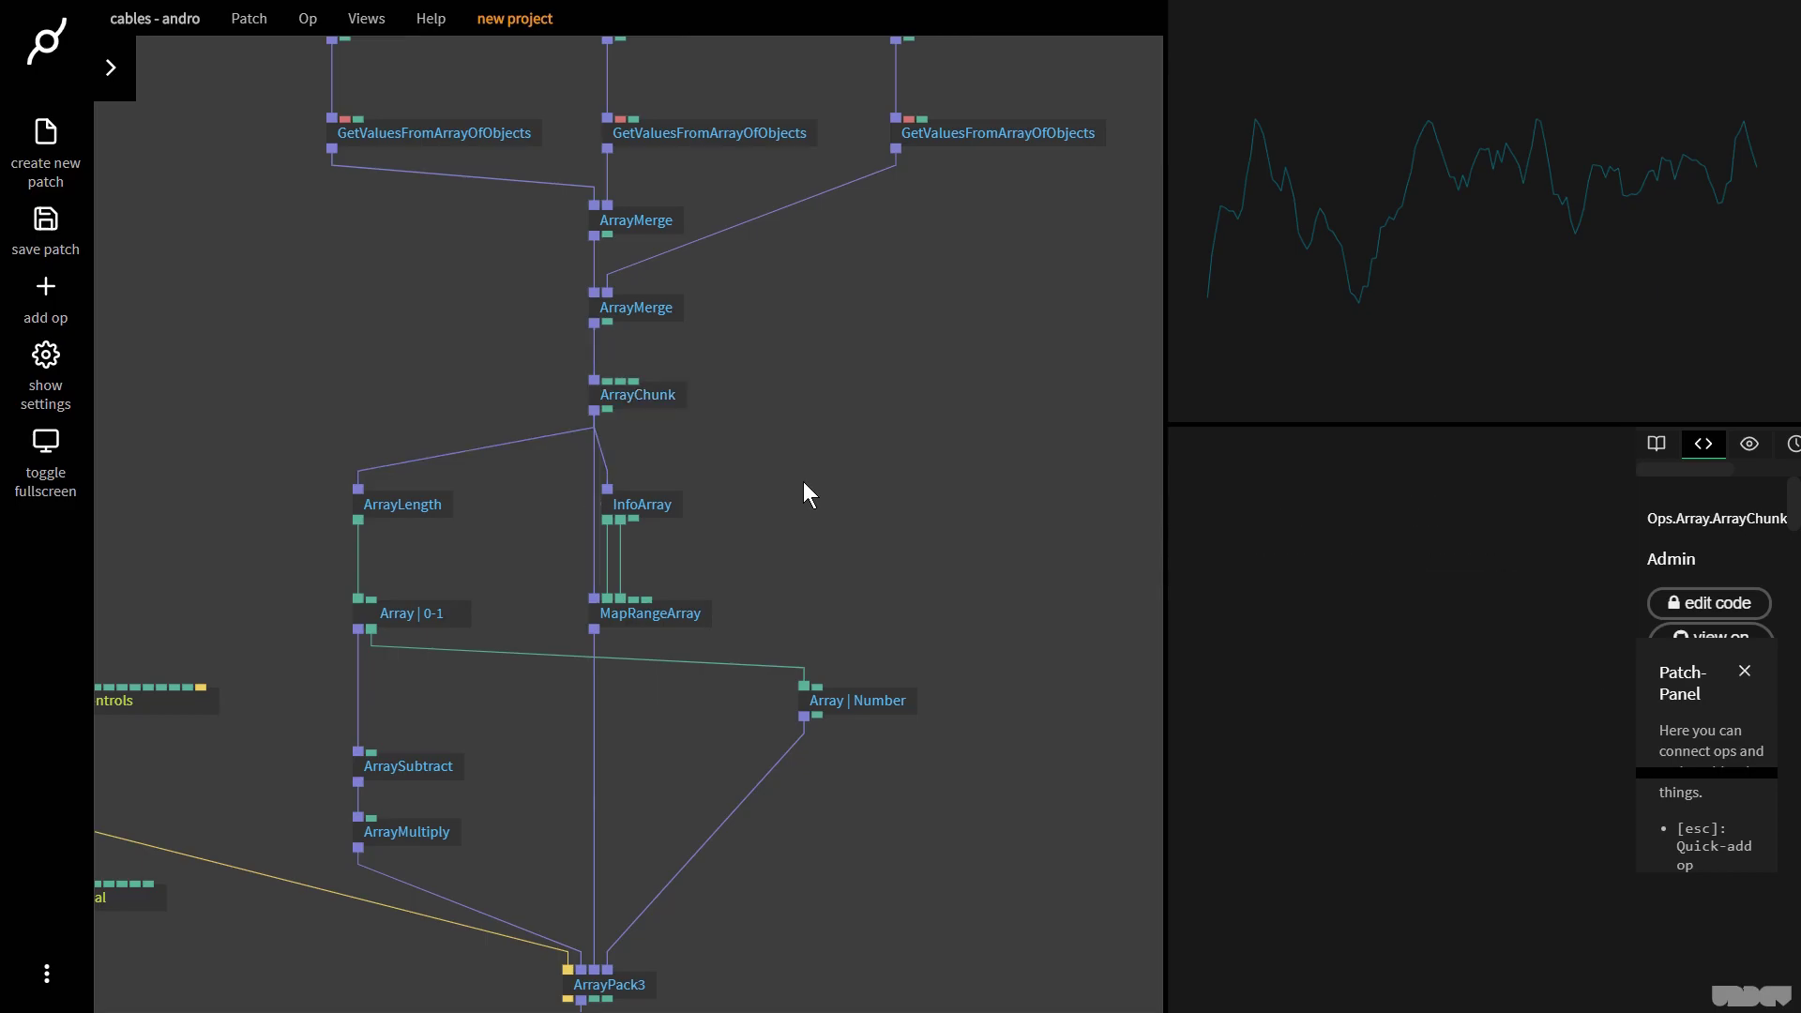
{"action": "left_click", "coordinate": [669, 392]}
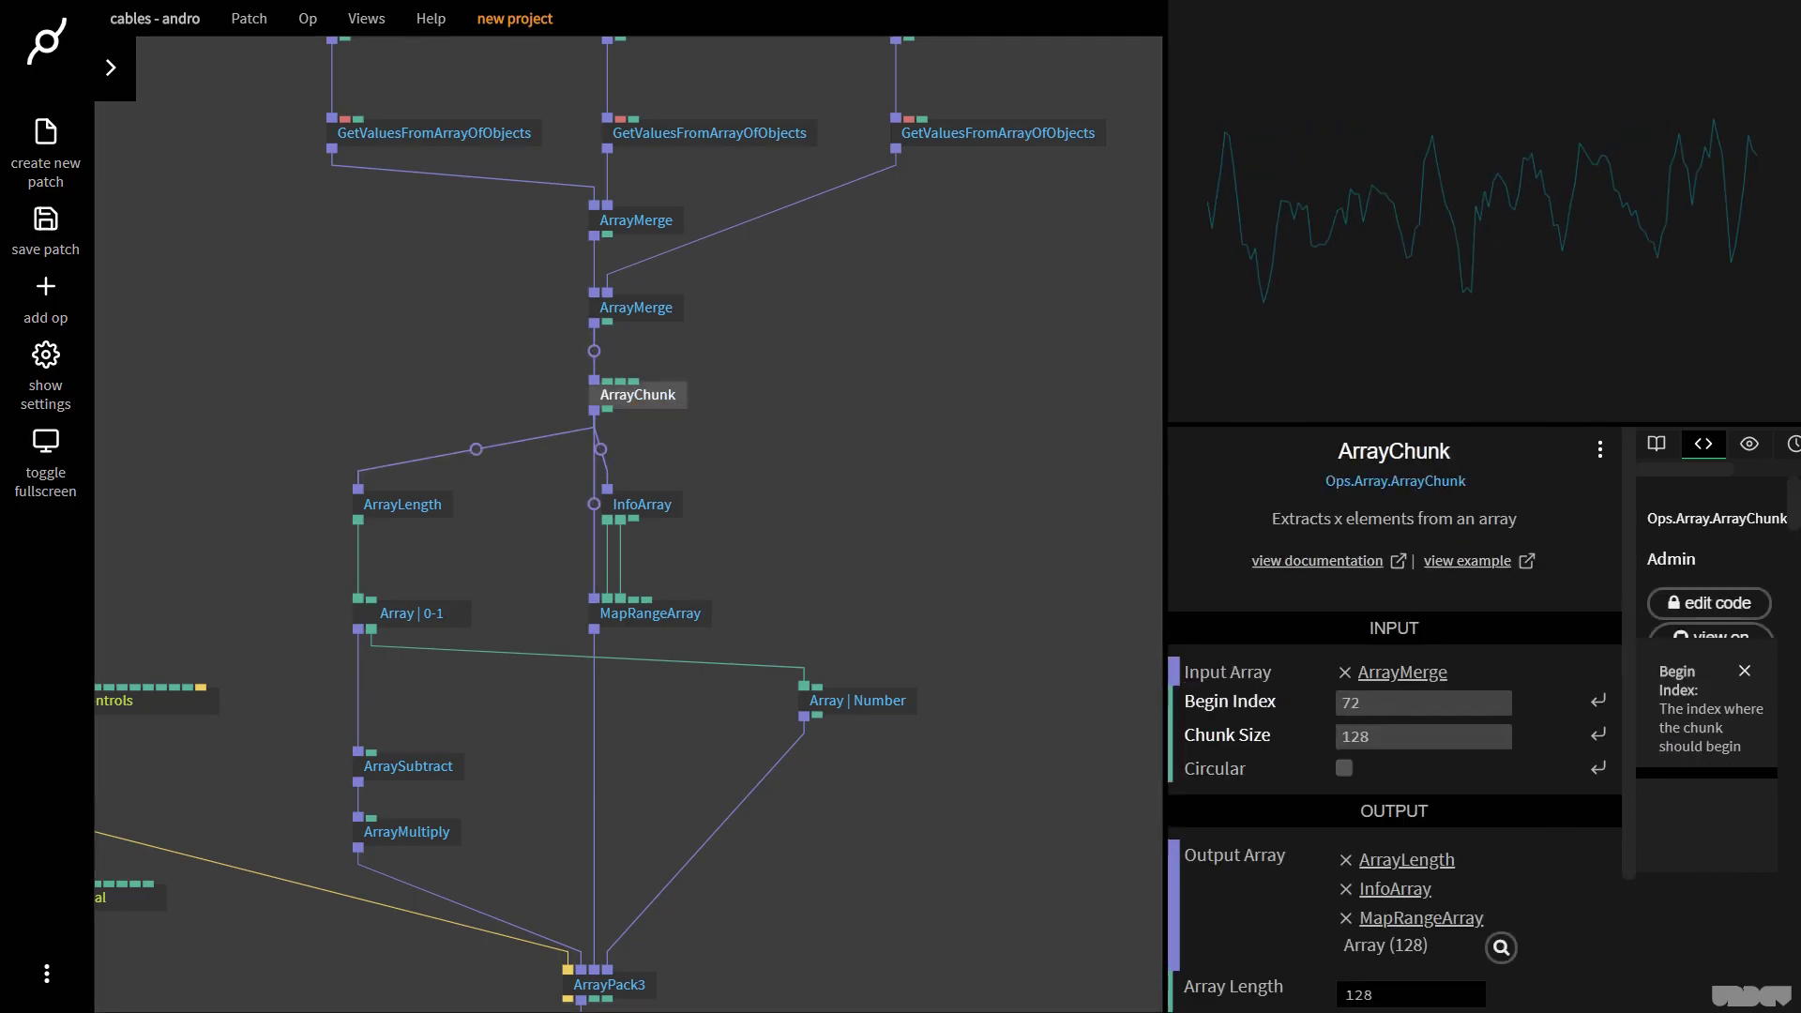
{"action": "left_click_drag", "start_coordinate": [1351, 702], "coordinate": [1352, 737]}
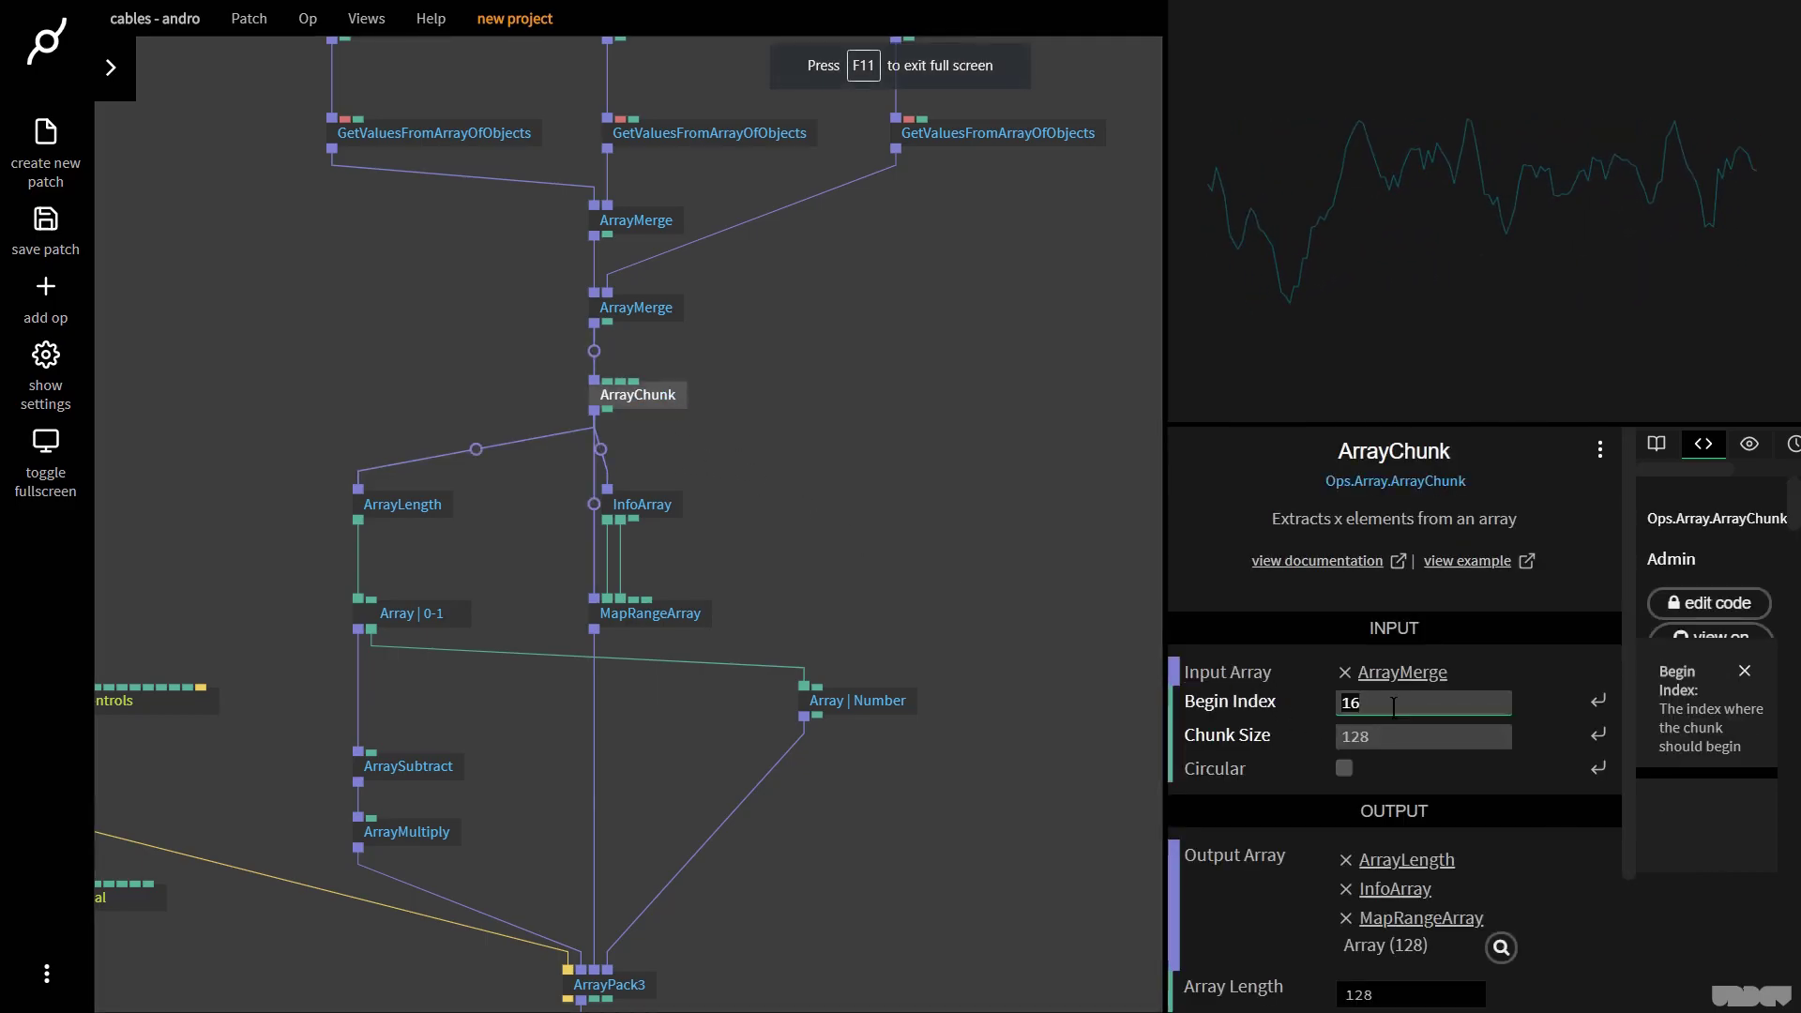
{"action": "left_click", "coordinate": [1352, 737]}
{"action": "type", "text": "16"}
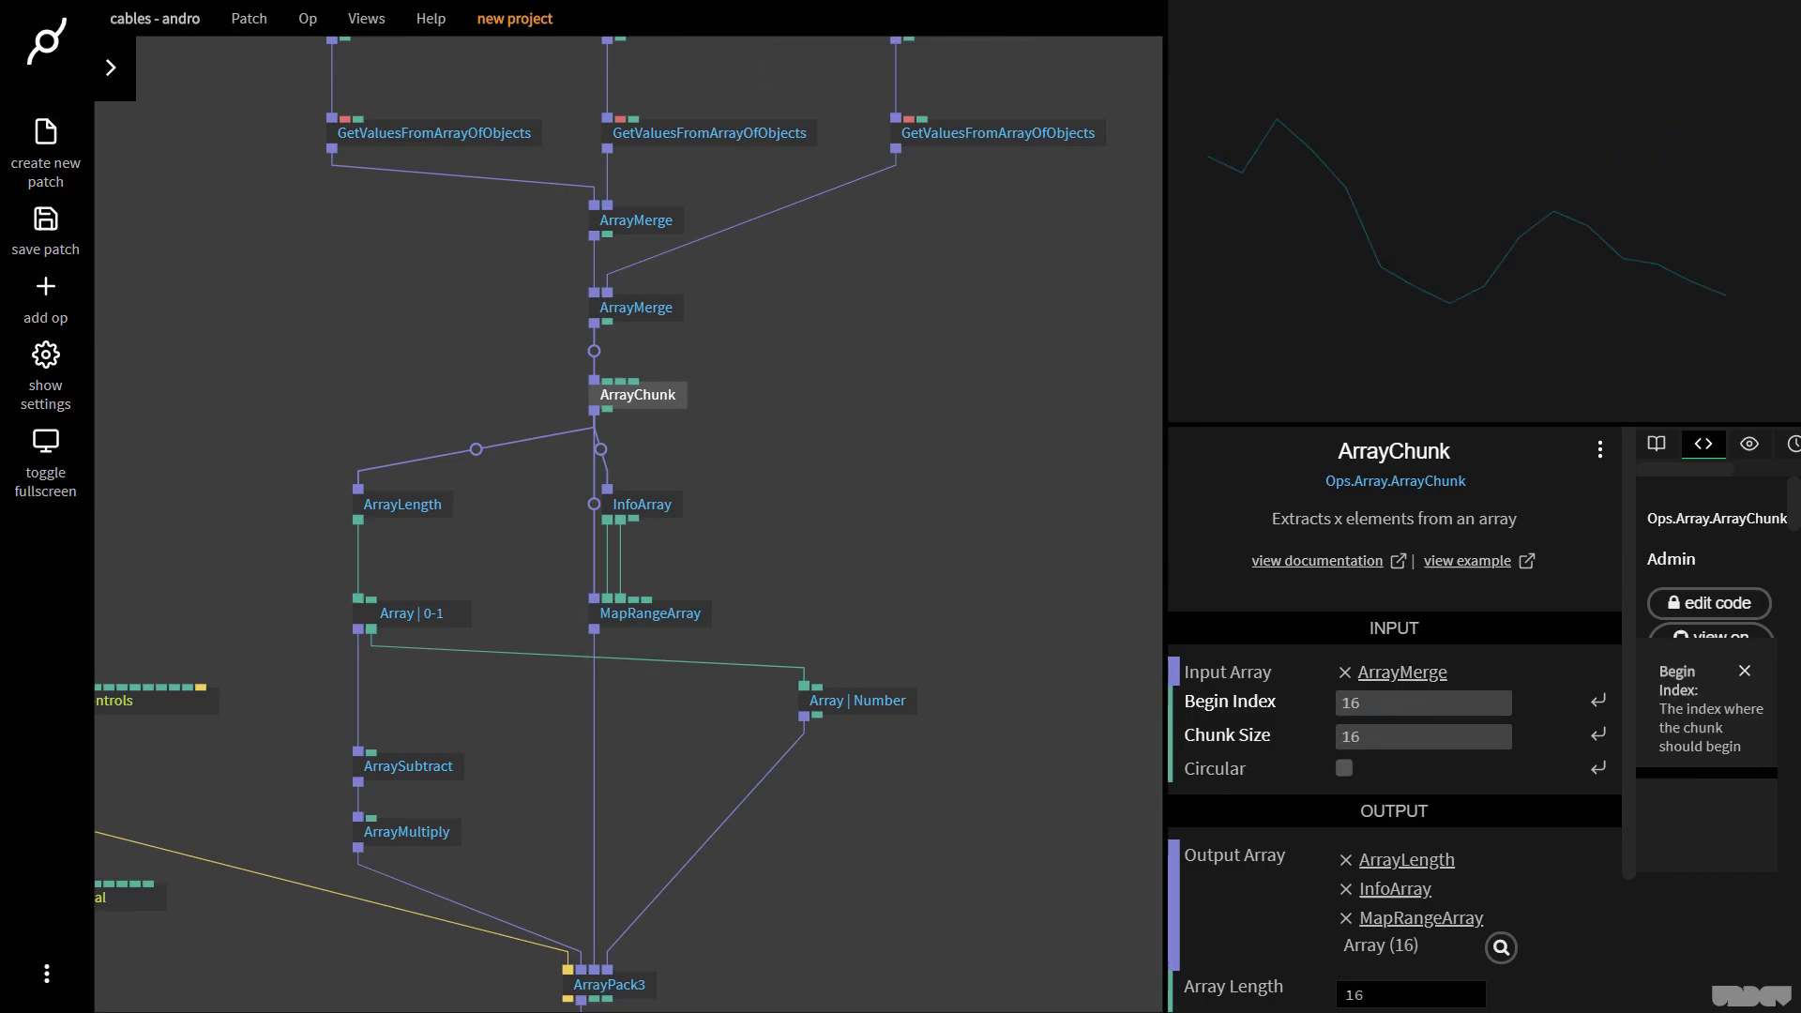
{"action": "left_click_drag", "start_coordinate": [1351, 703], "coordinate": [1351, 680]}
{"action": "left_click", "coordinate": [994, 570]}
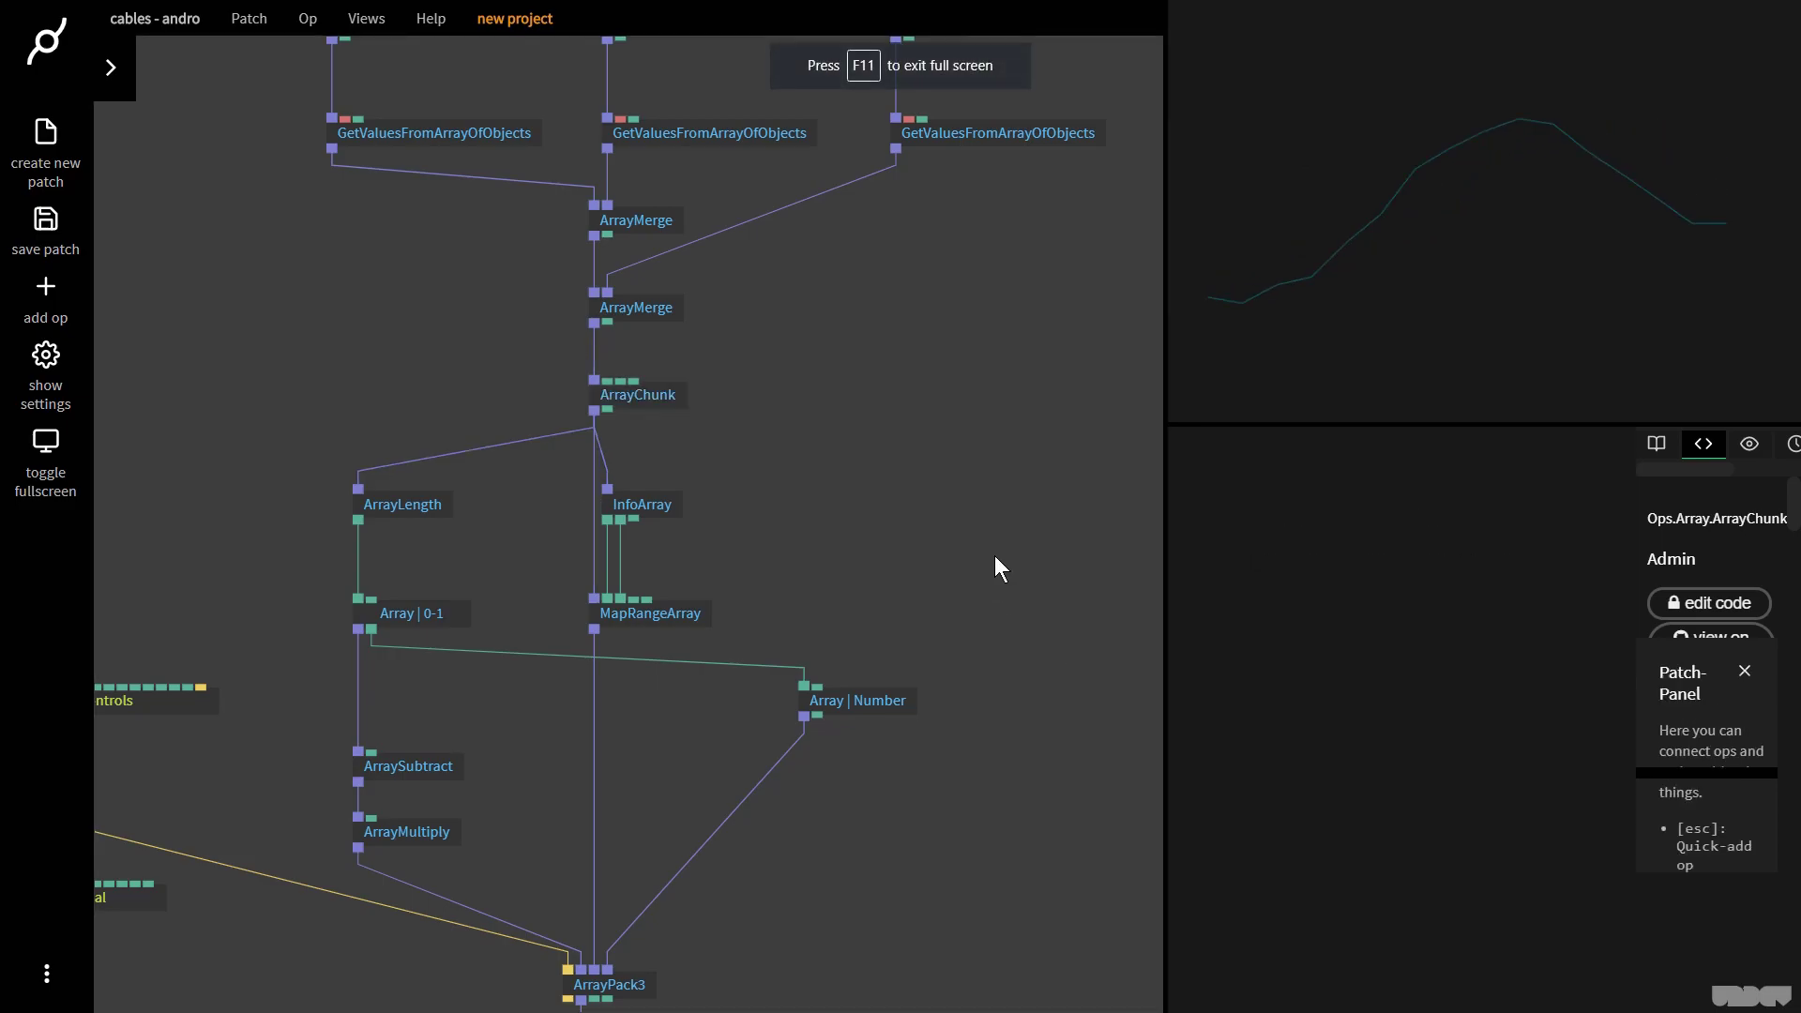
{"action": "scroll", "coordinate": [994, 569], "scroll_direction": "down", "scroll_amount": 5}
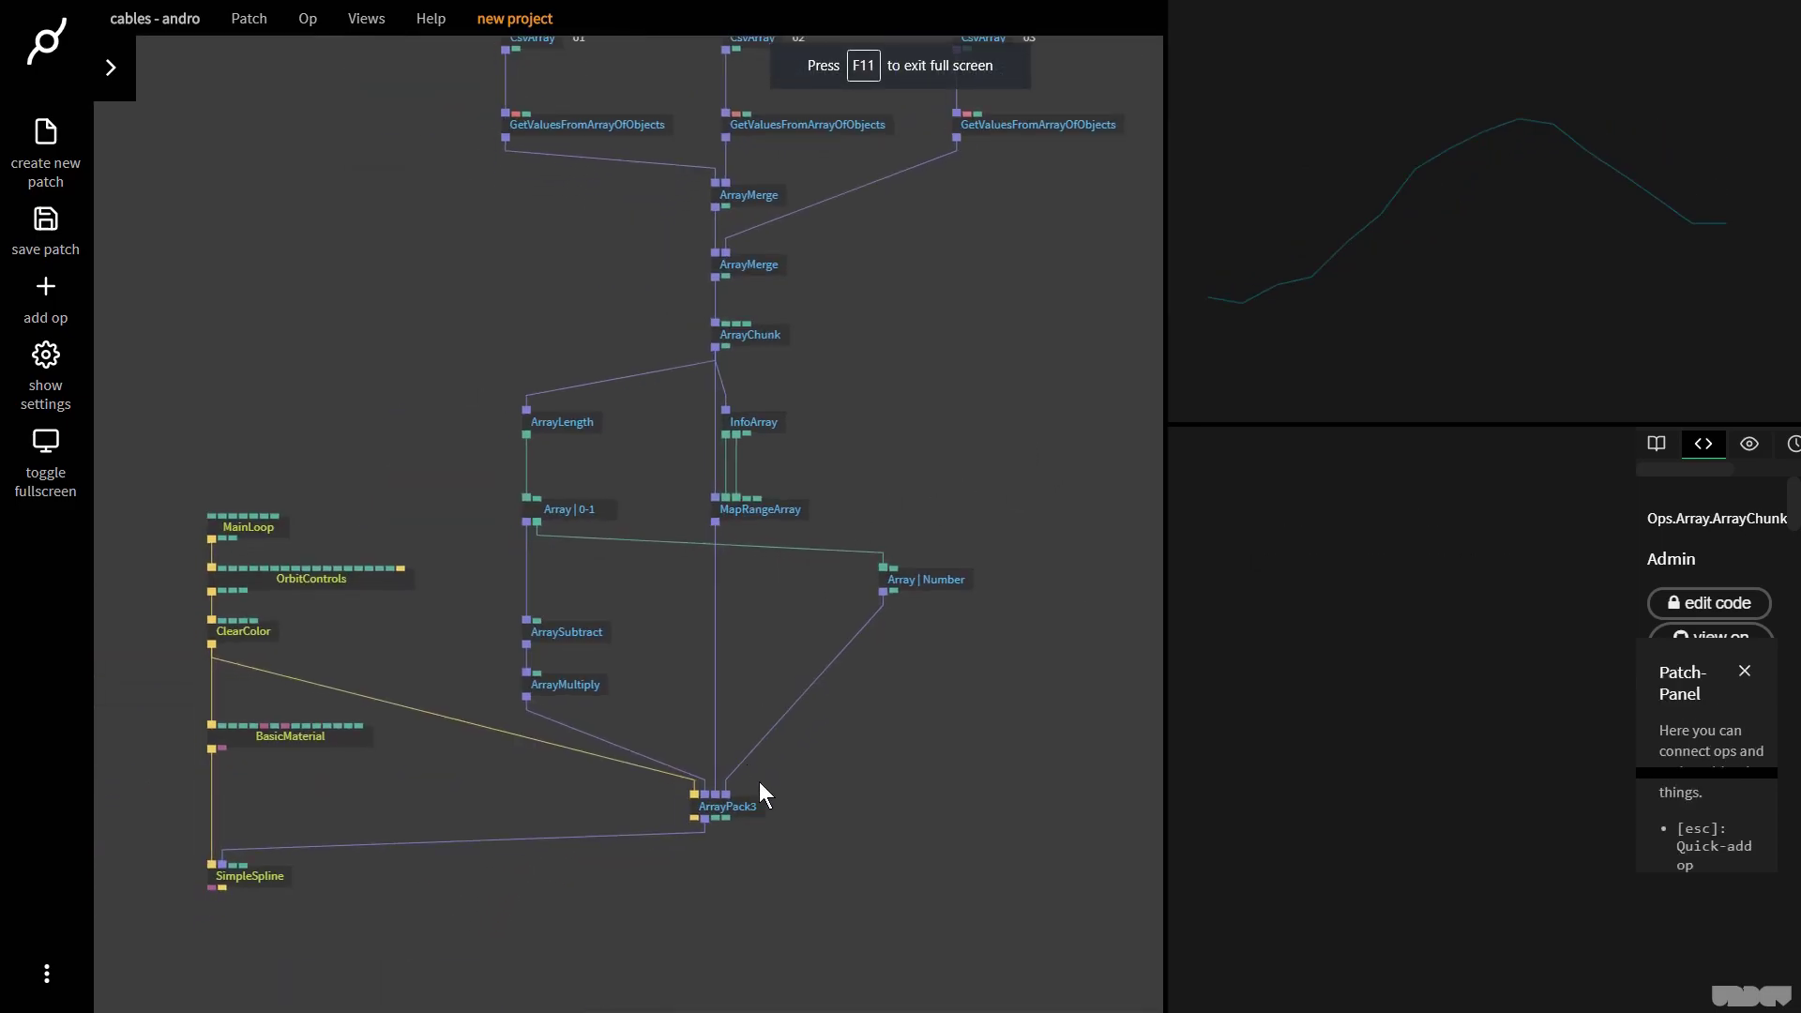
- Insert SmoothArray on the MapRangeArray–ArrayPack3 link and trigger it from ClearColor
{"action": "left_click", "coordinate": [741, 806]}
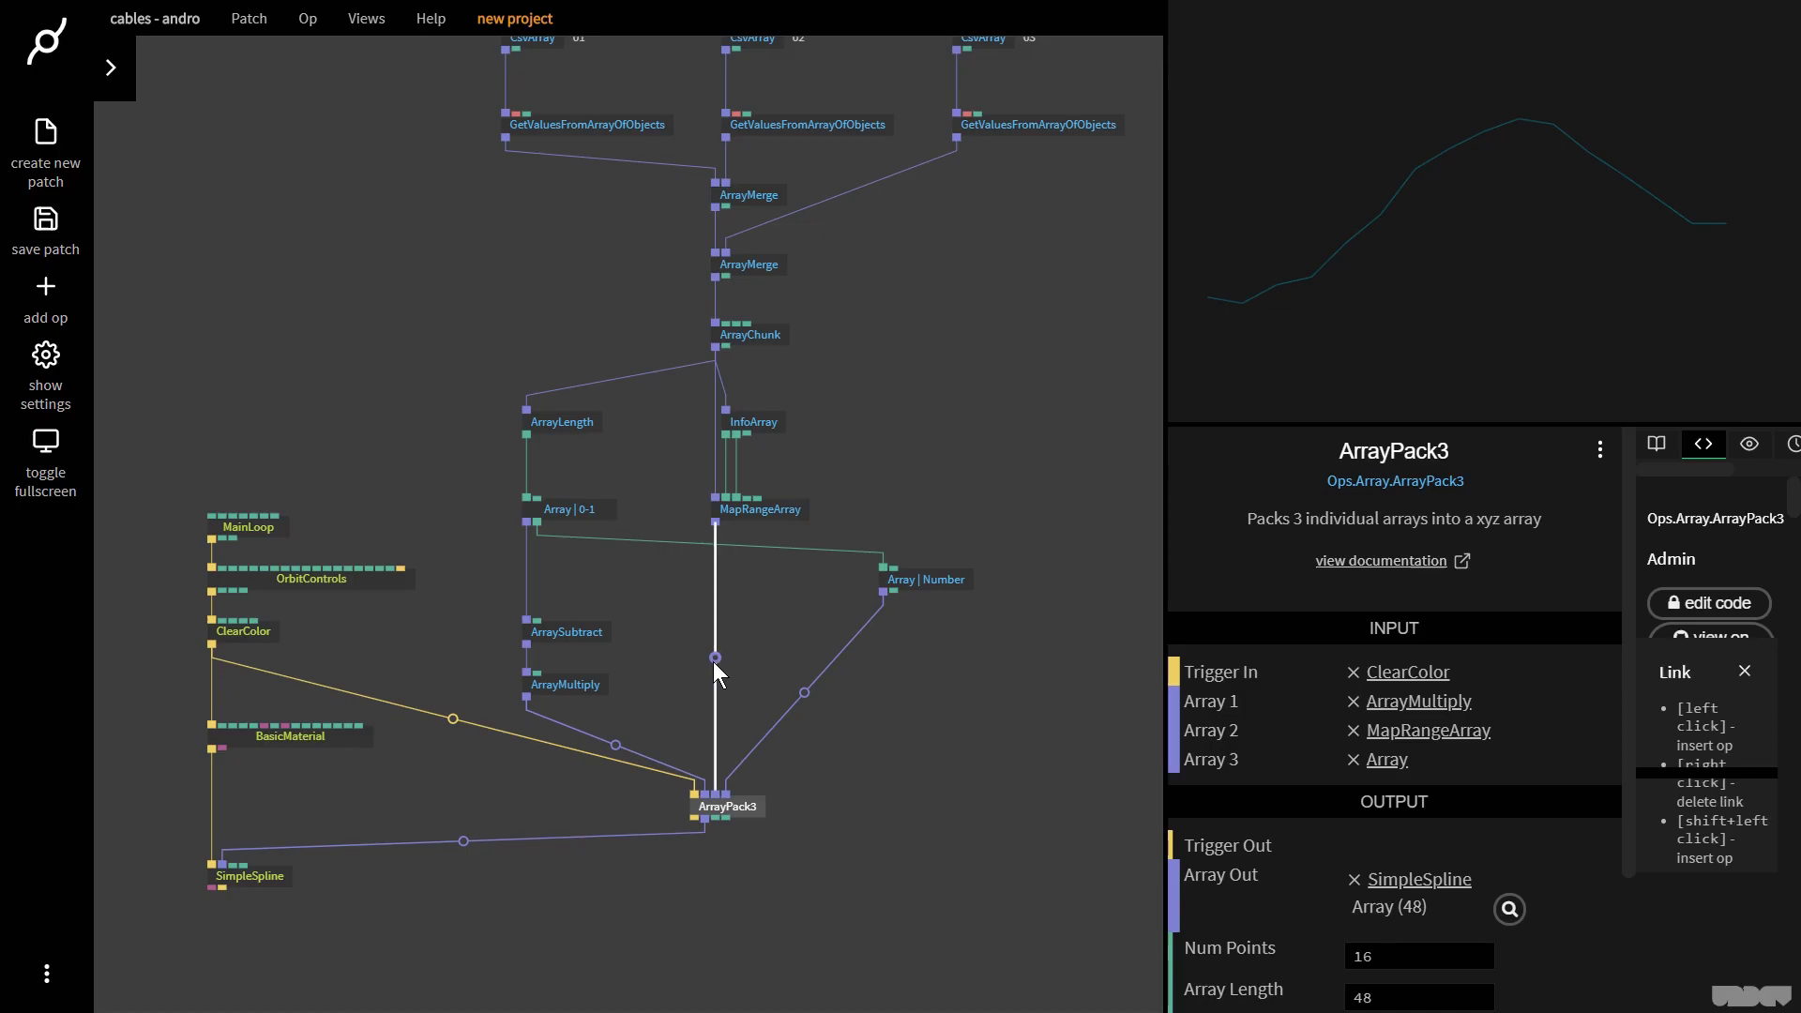
{"action": "key", "text": "Escape"}
{"action": "type", "text": "smootharray"}
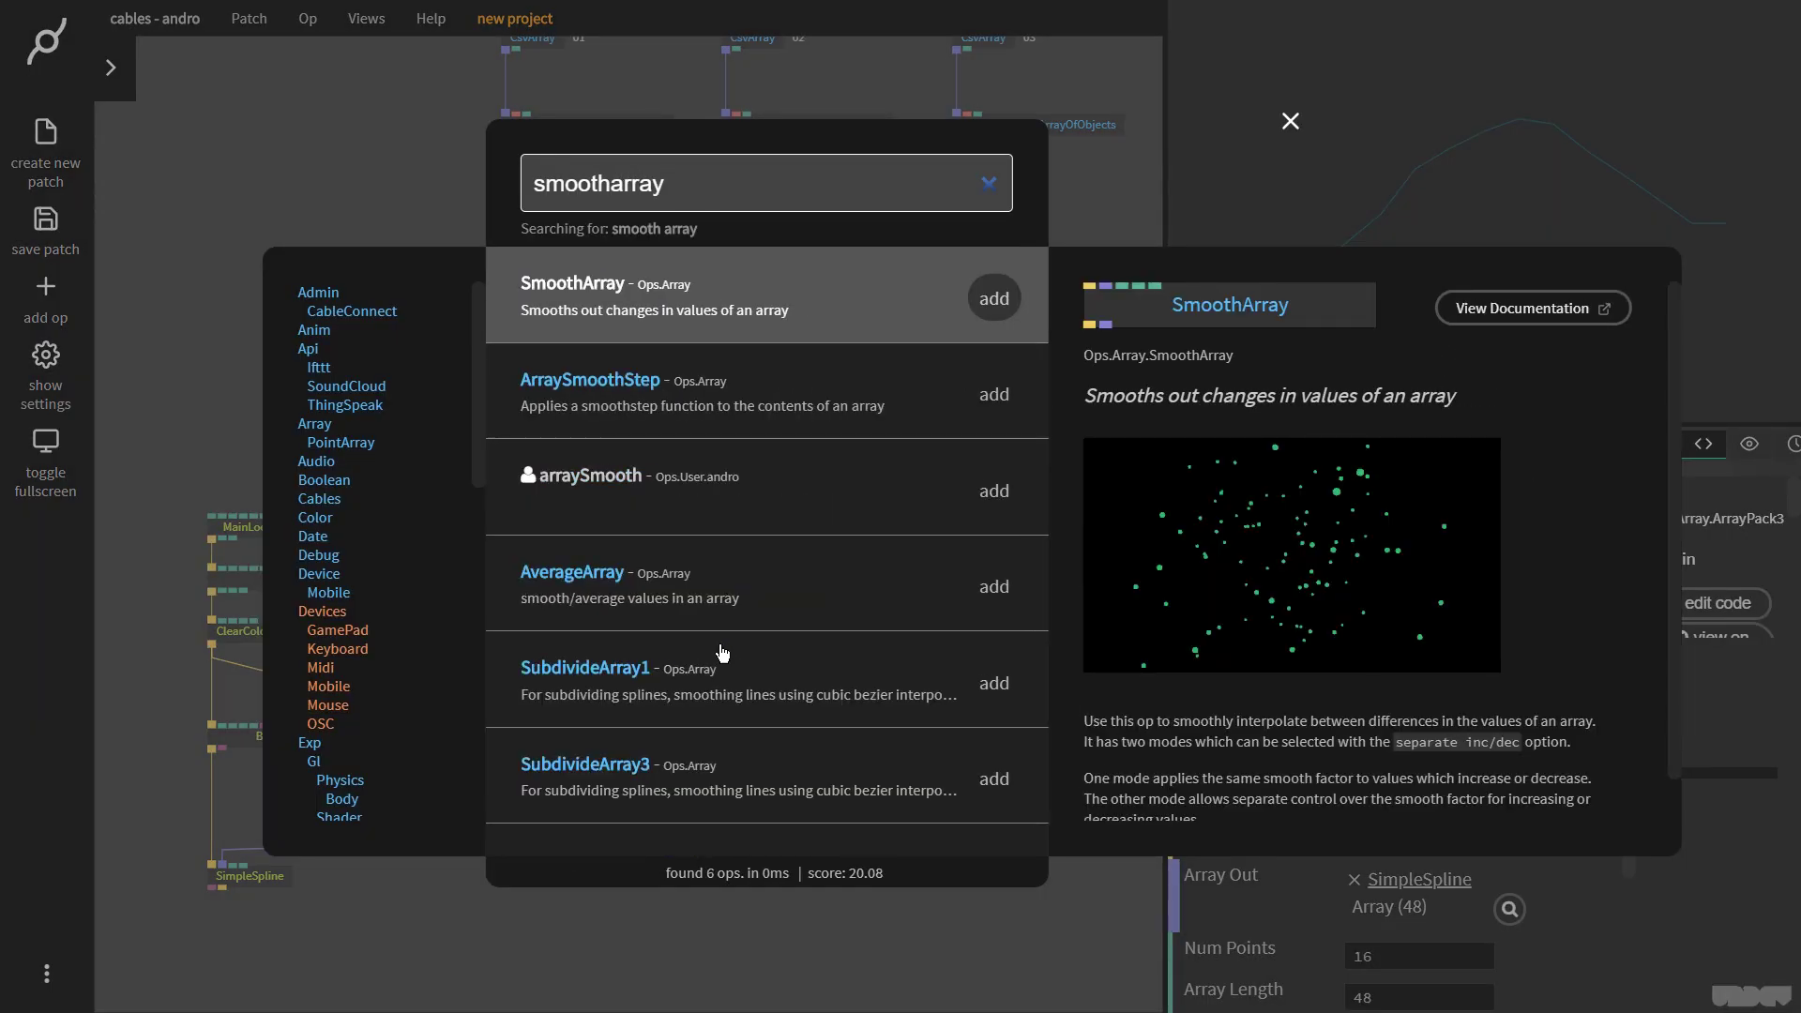
{"action": "key", "text": "Return"}
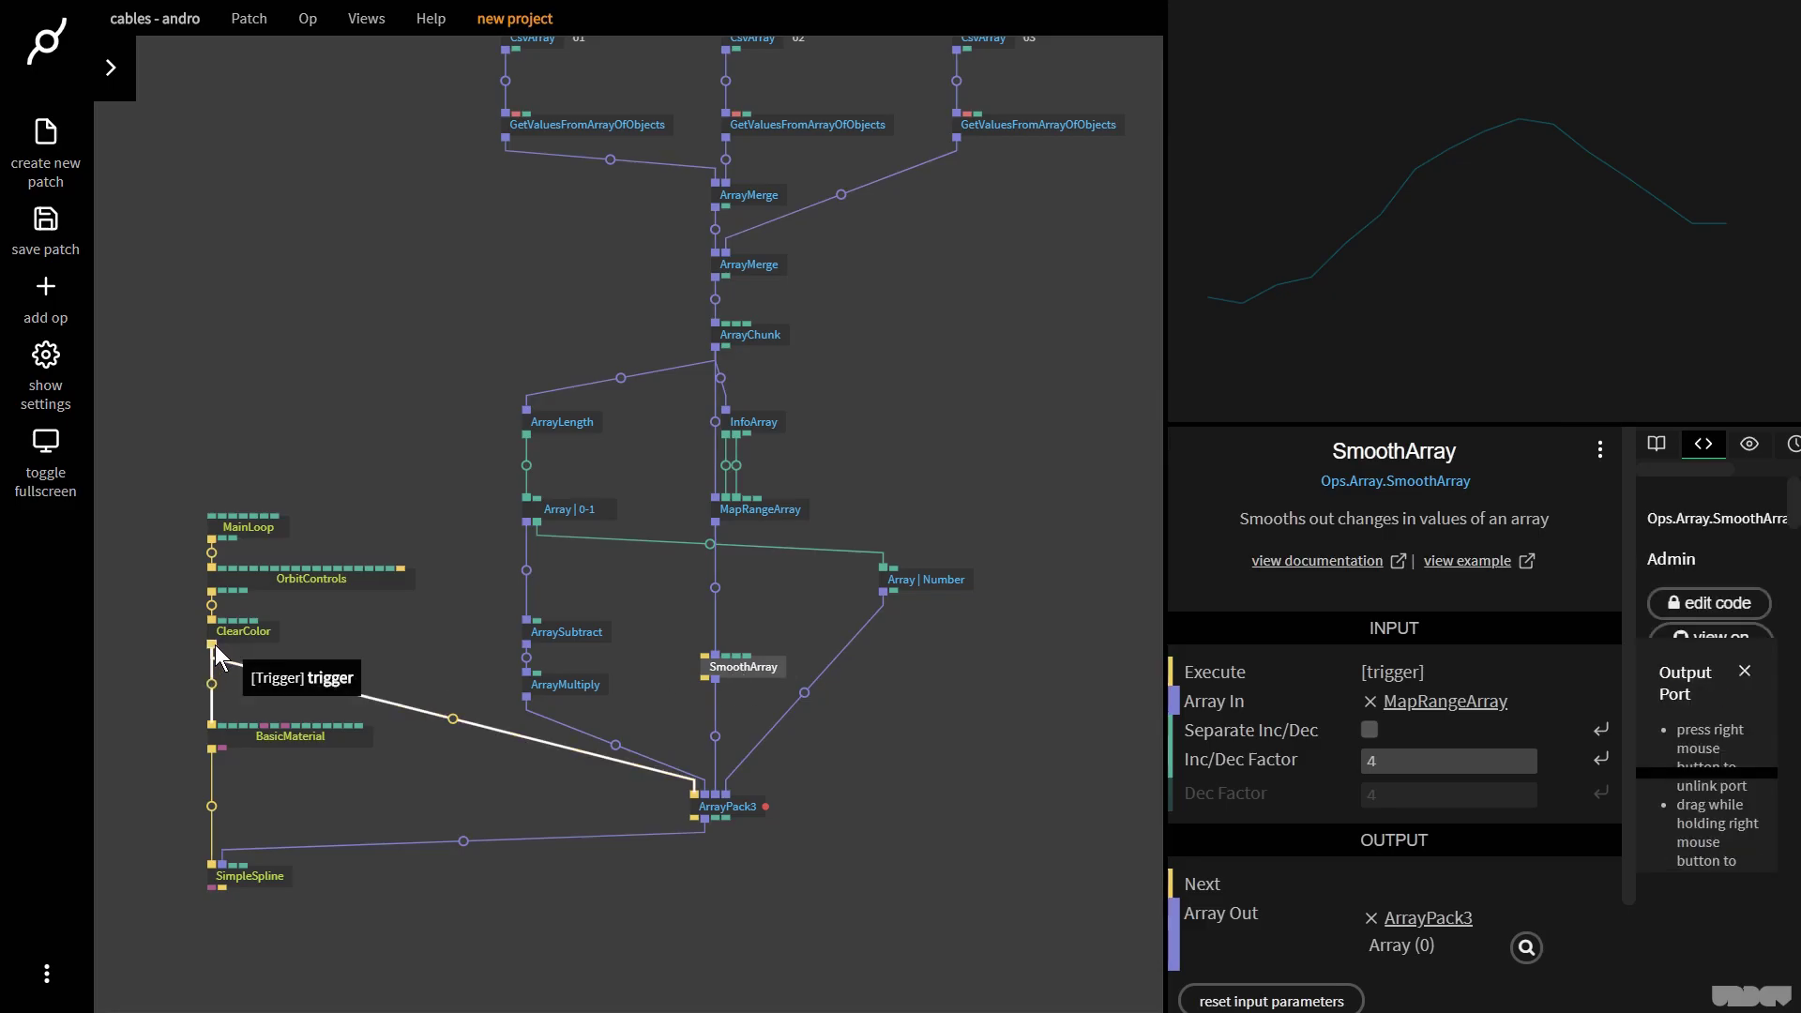
{"action": "left_click_drag", "start_coordinate": [212, 645], "coordinate": [733, 679]}
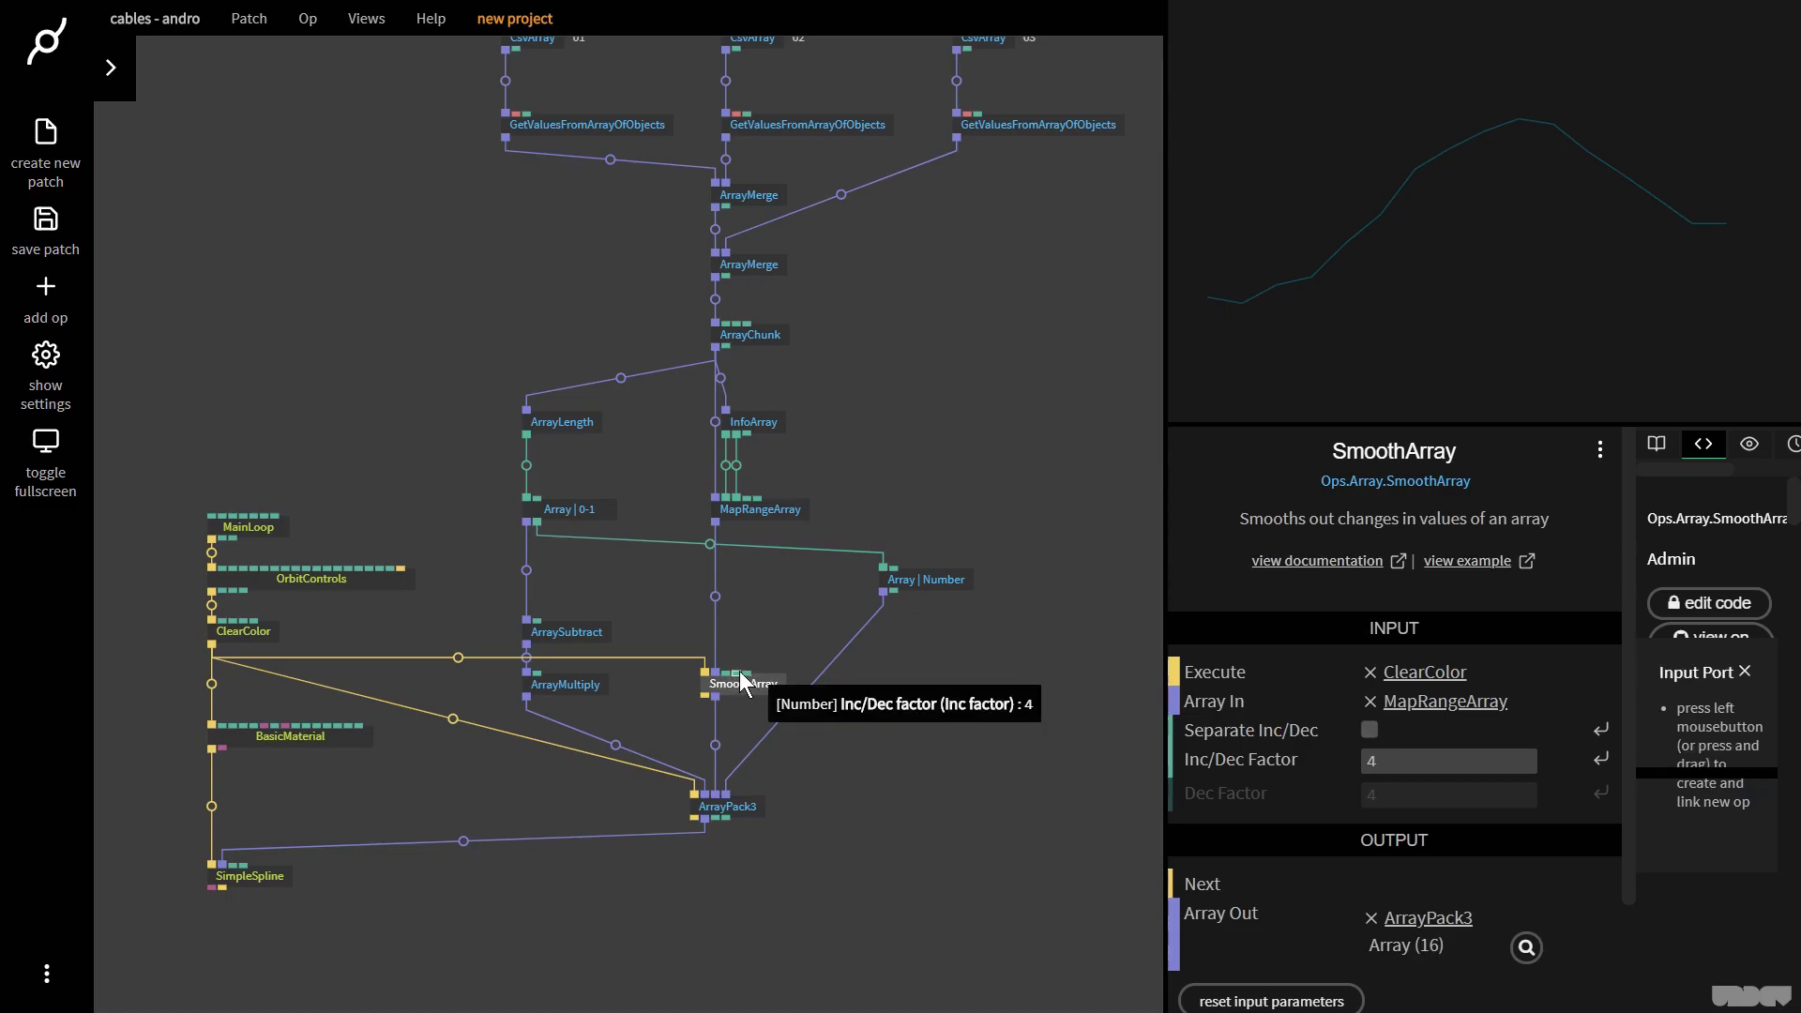
- Nudge ArrayChunk's begin index and give SmoothArray a separate Inc/Dec Factor of 32
{"action": "left_click", "coordinate": [779, 334]}
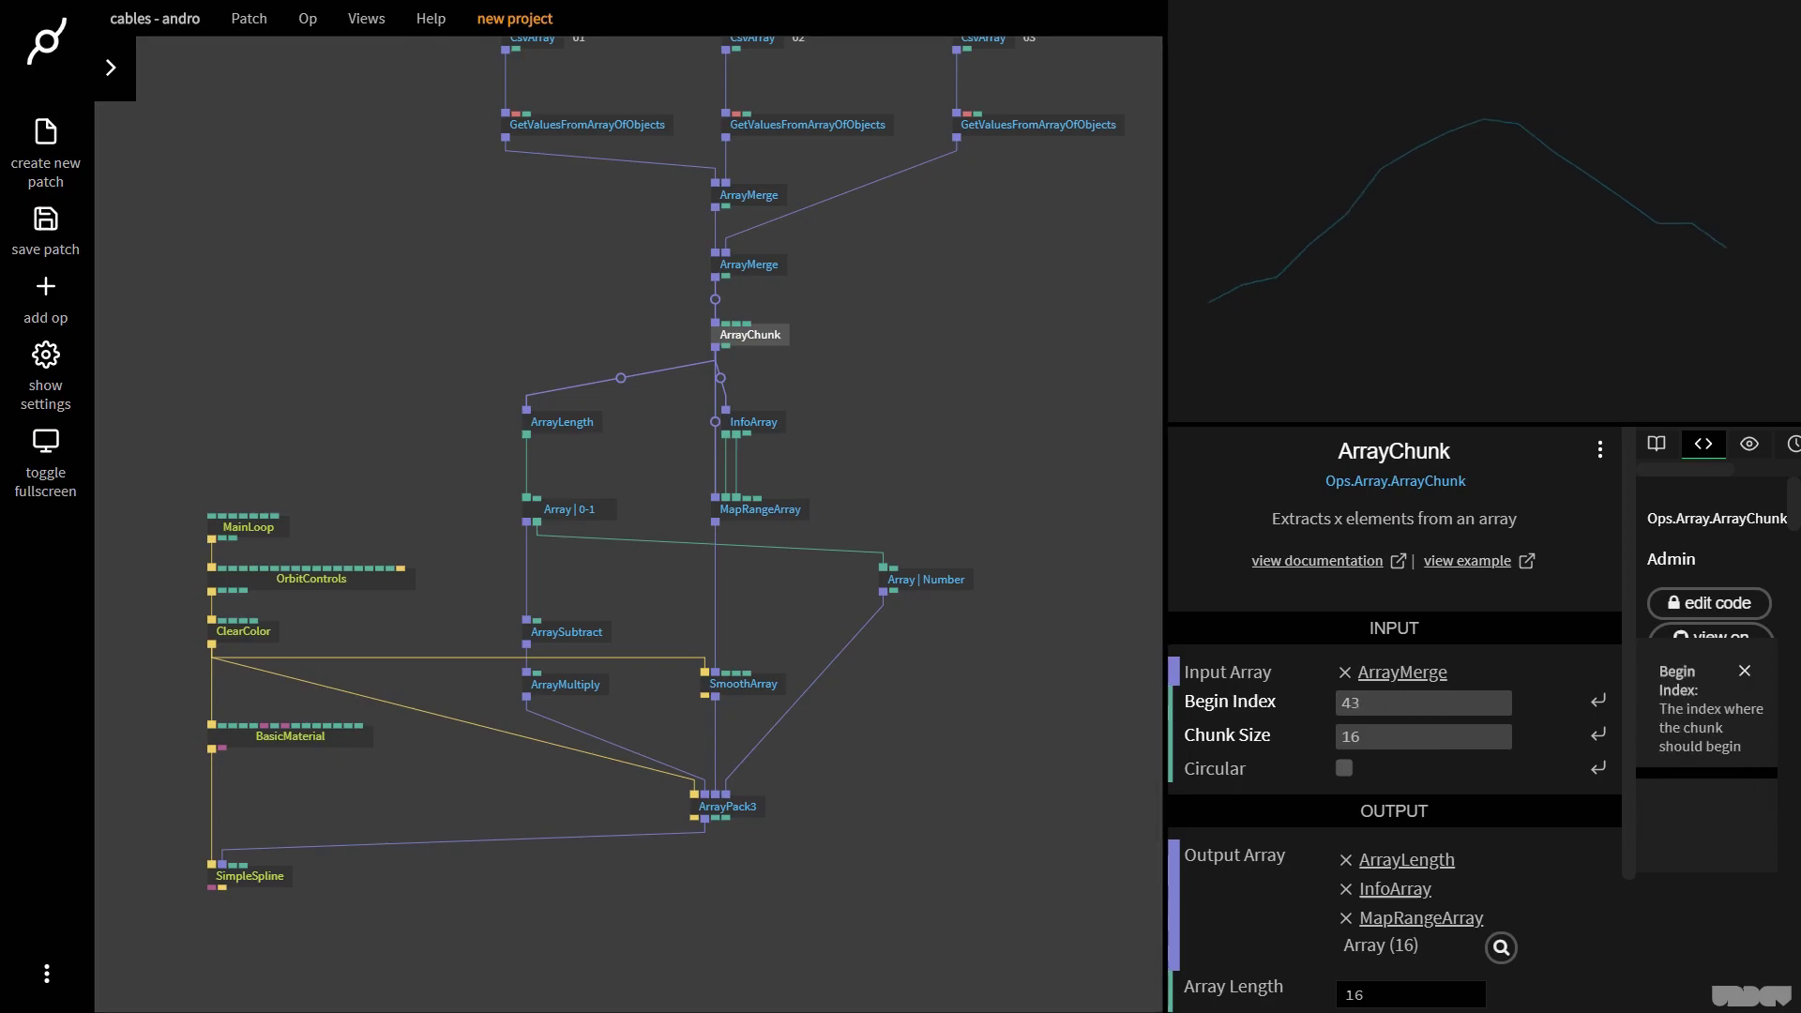
{"action": "key", "text": "Up"}
{"action": "key", "text": "Up"}
{"action": "key", "text": "Up"}
{"action": "key", "text": "Up"}
{"action": "key", "text": "Up"}
{"action": "key", "text": "Up"}
{"action": "key", "text": "Up"}
{"action": "key", "text": "Up"}
{"action": "key", "text": "Up"}
{"action": "key", "text": "Up"}
{"action": "key", "text": "Up"}
{"action": "key", "text": "Up"}
{"action": "left_click", "coordinate": [755, 687]}
{"action": "left_click", "coordinate": [1421, 760]}
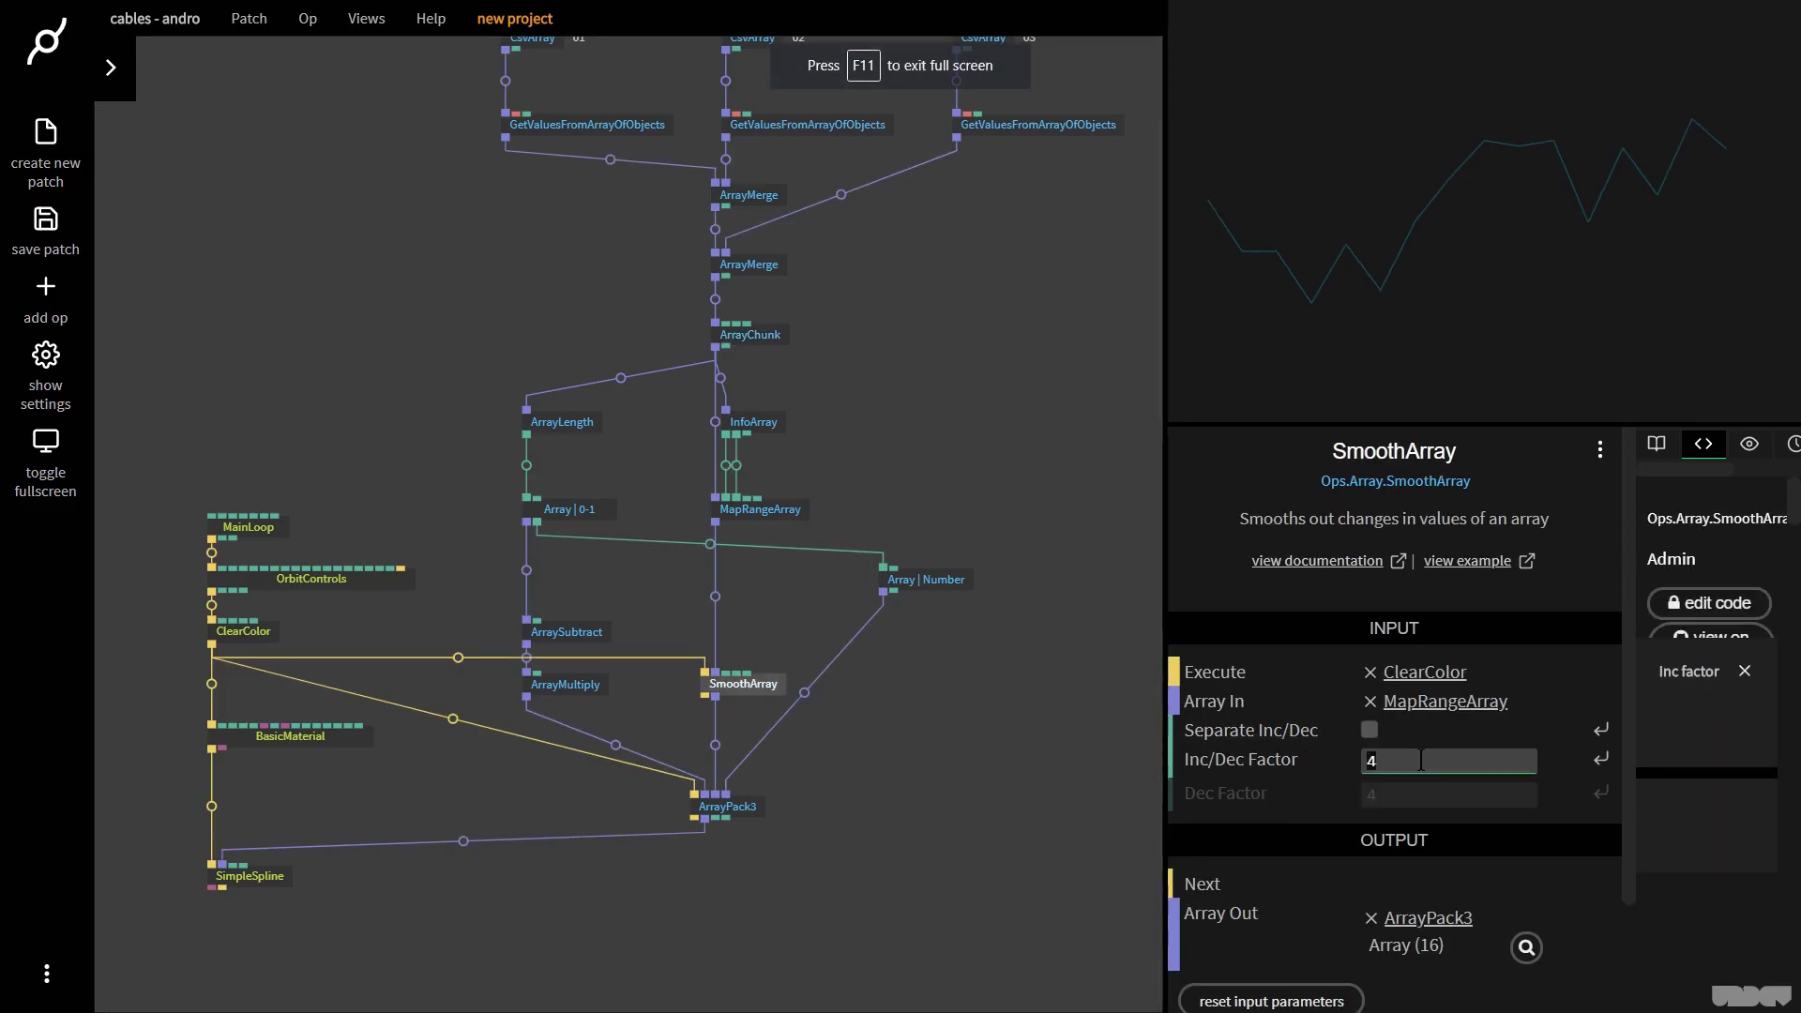
{"action": "type", "text": "32"}
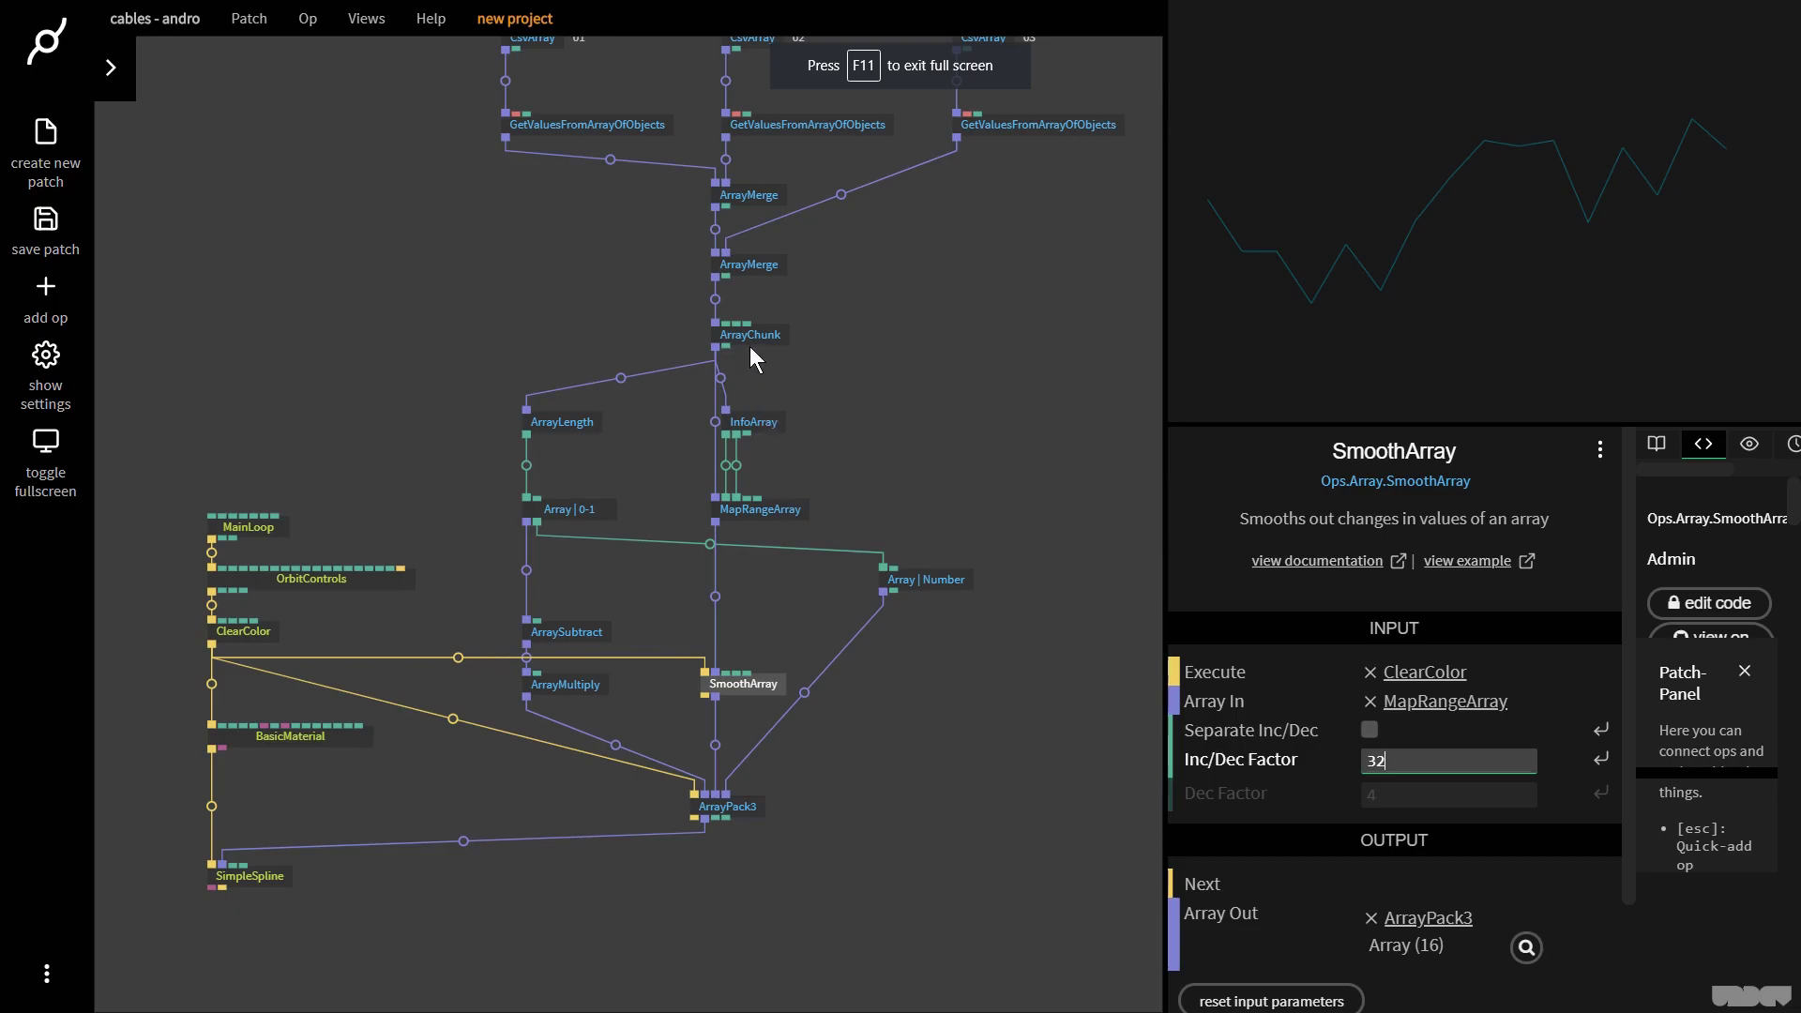
{"action": "left_click", "coordinate": [750, 342]}
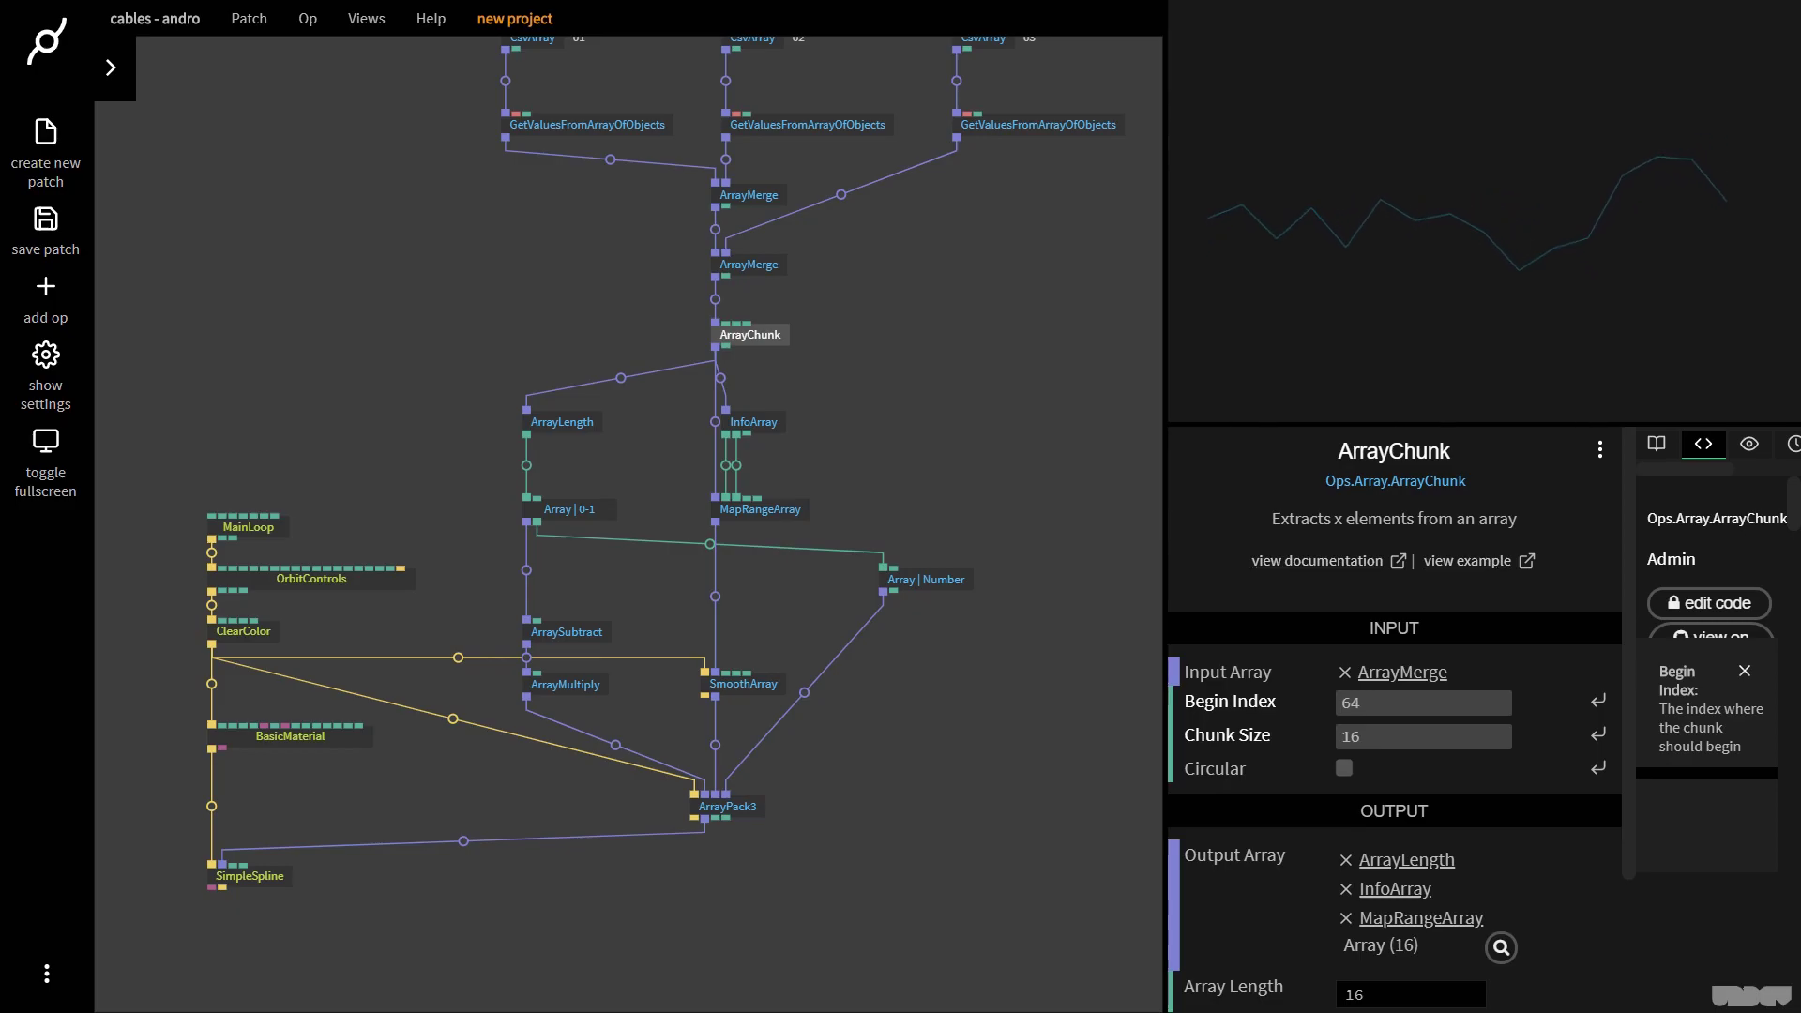
{"action": "left_click", "coordinate": [751, 677]}
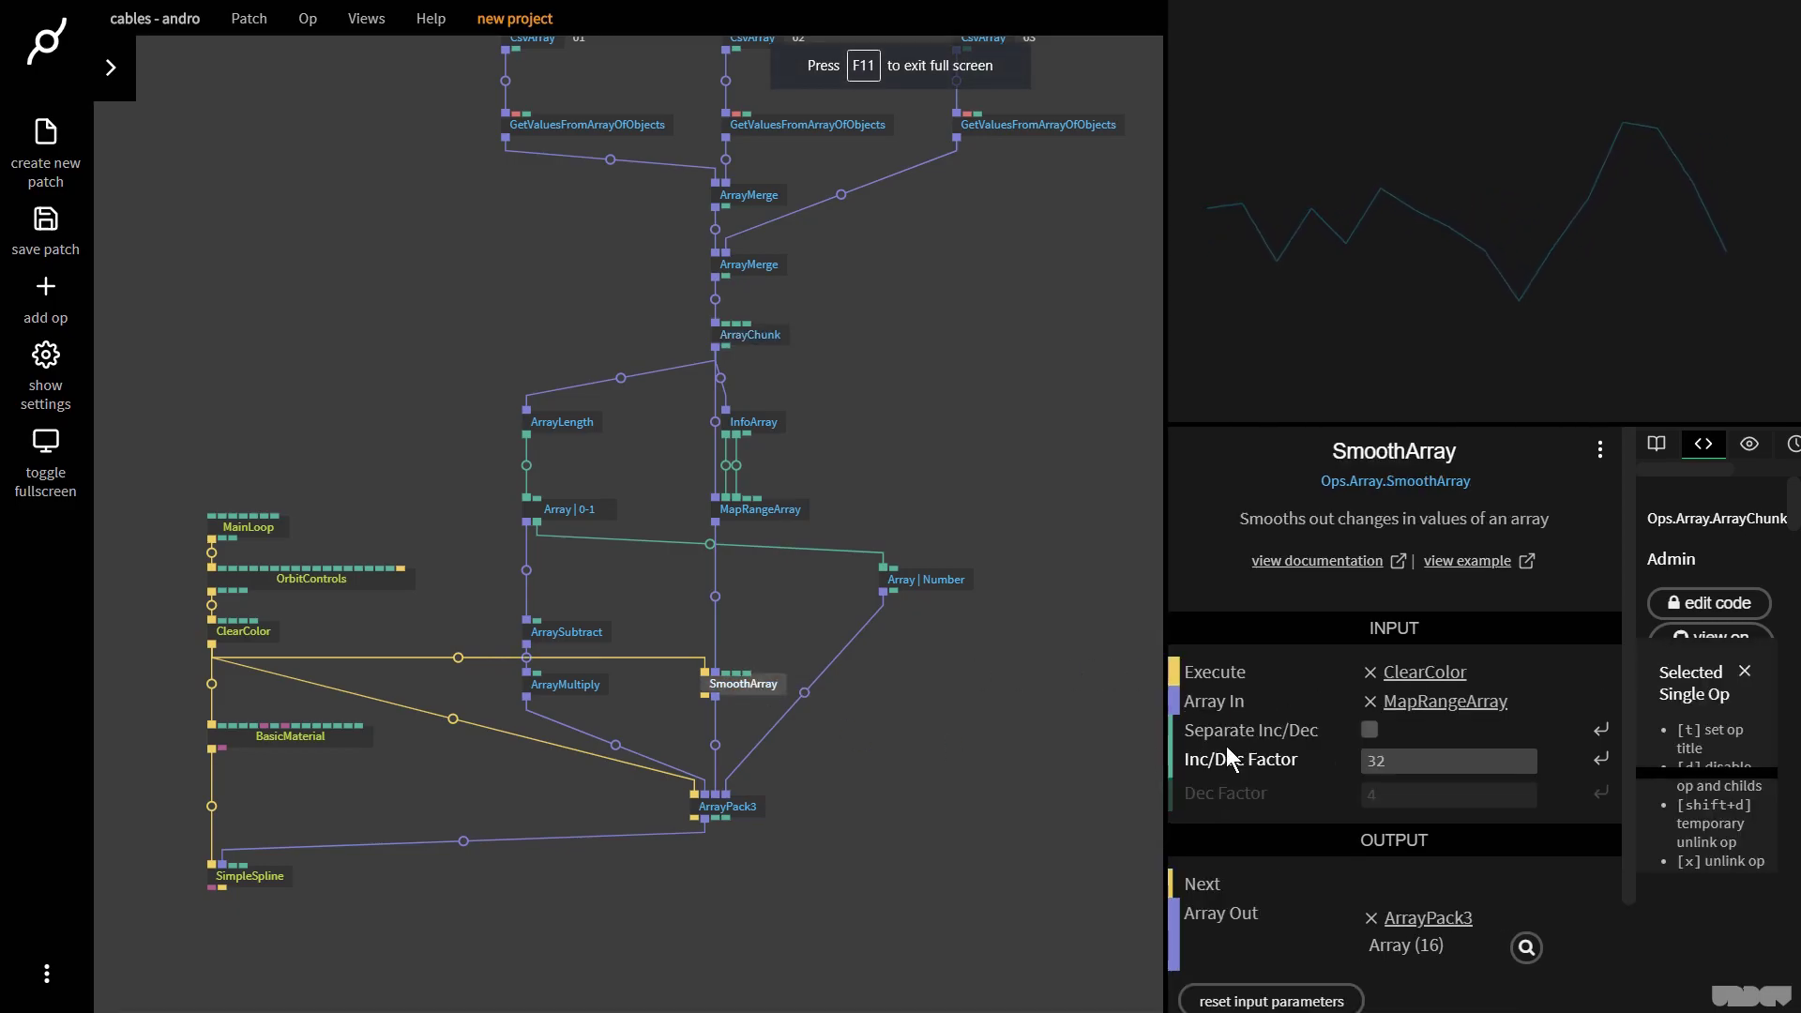
{"action": "left_click", "coordinate": [1379, 734]}
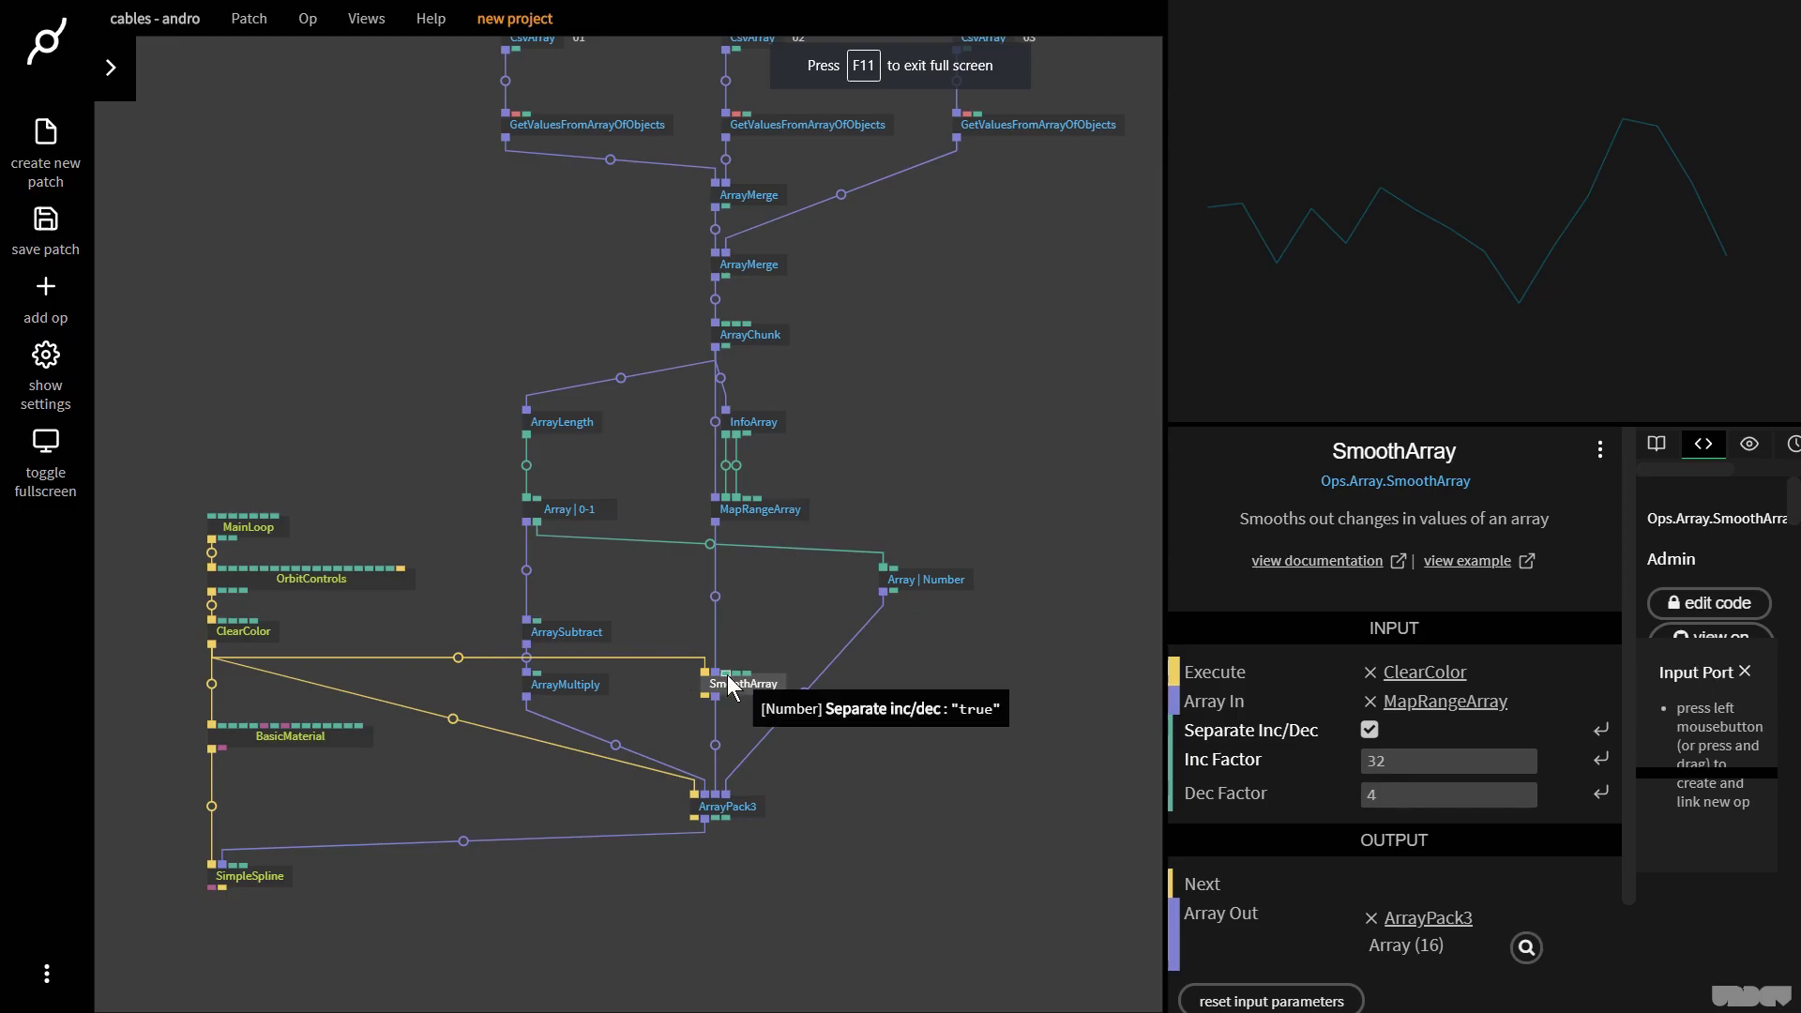
- Set ArrayChunk's Chunk Size to 64
{"action": "left_click", "coordinate": [763, 334]}
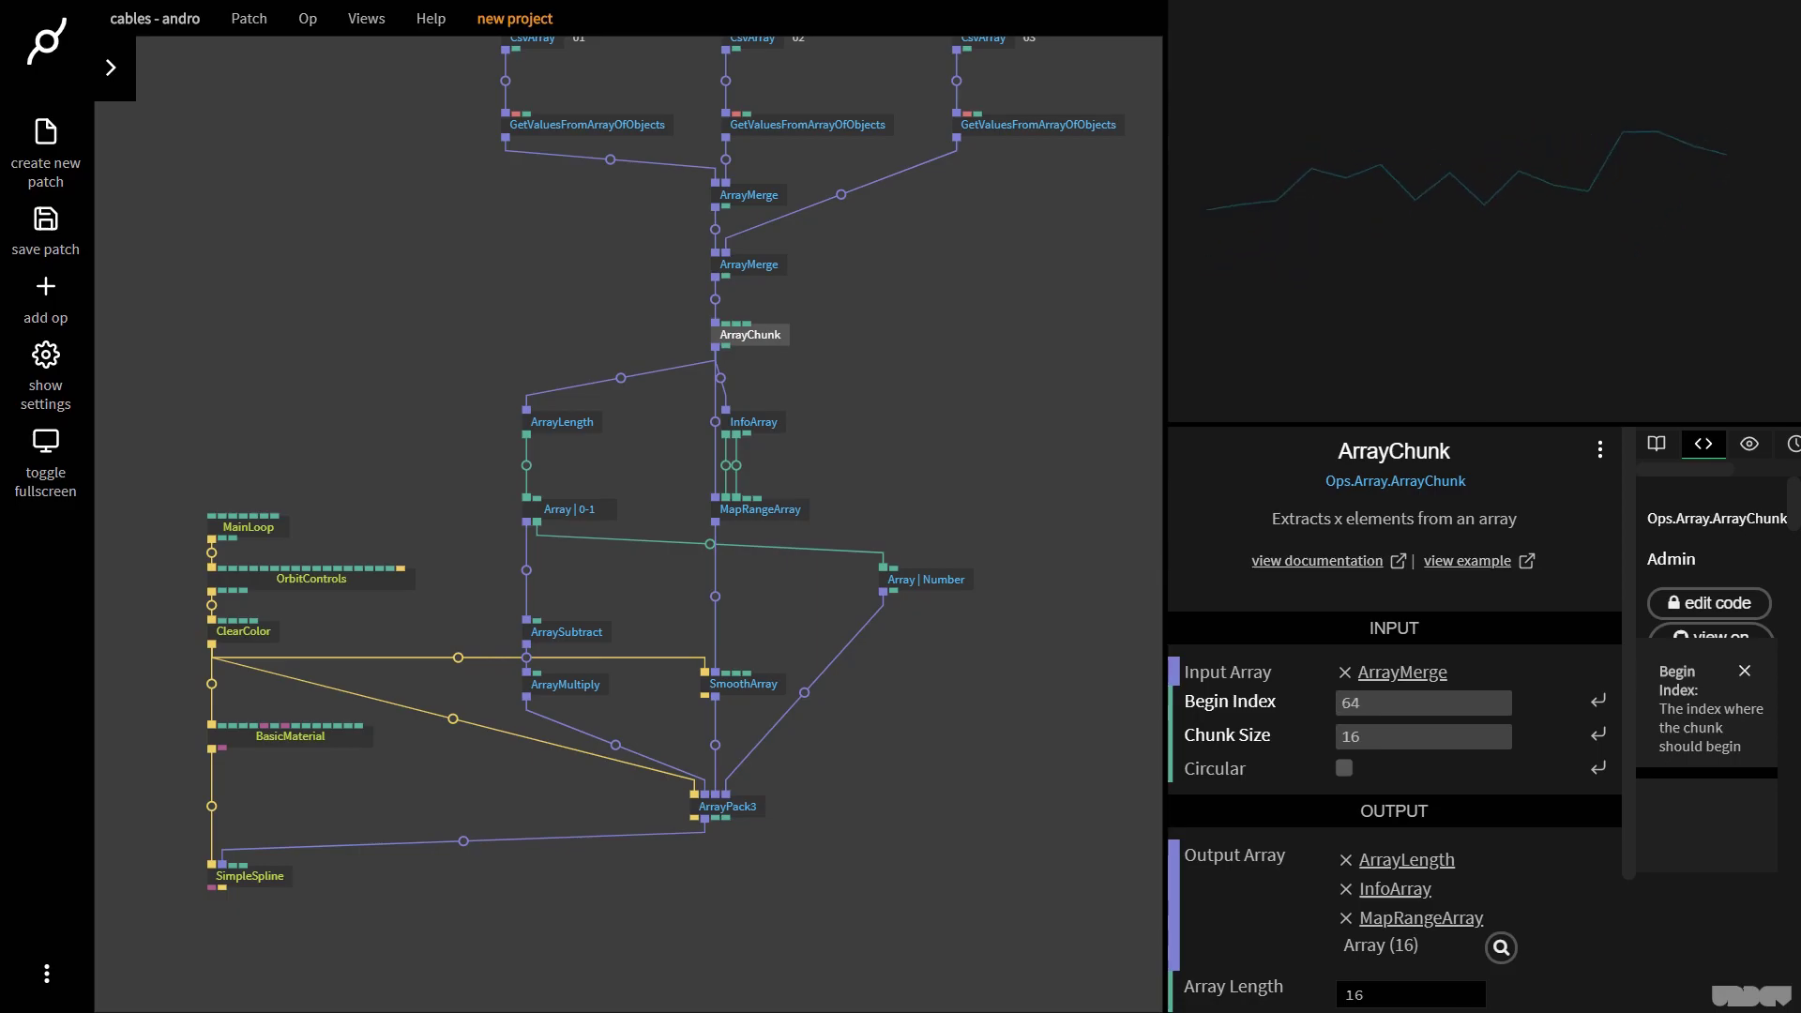
{"action": "scroll", "coordinate": [894, 383], "scroll_direction": "up", "scroll_amount": 2}
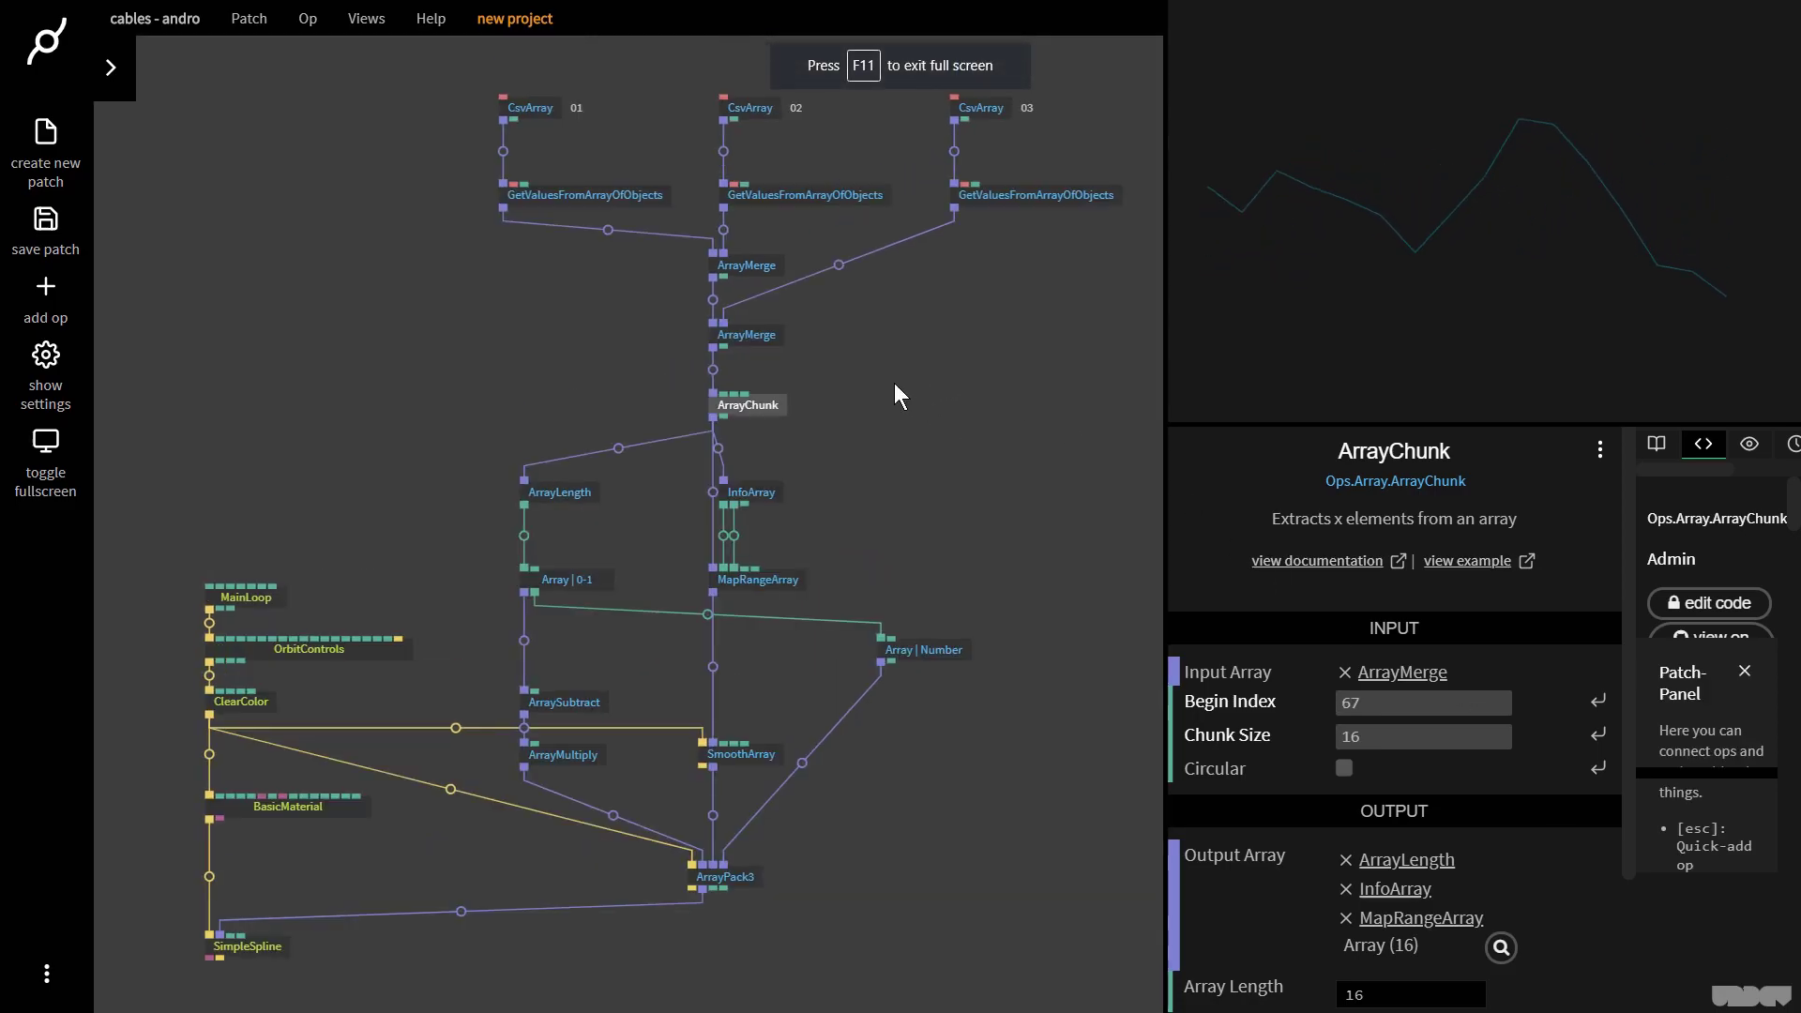
{"action": "double_click", "coordinate": [1379, 735]}
{"action": "type", "text": "64"}
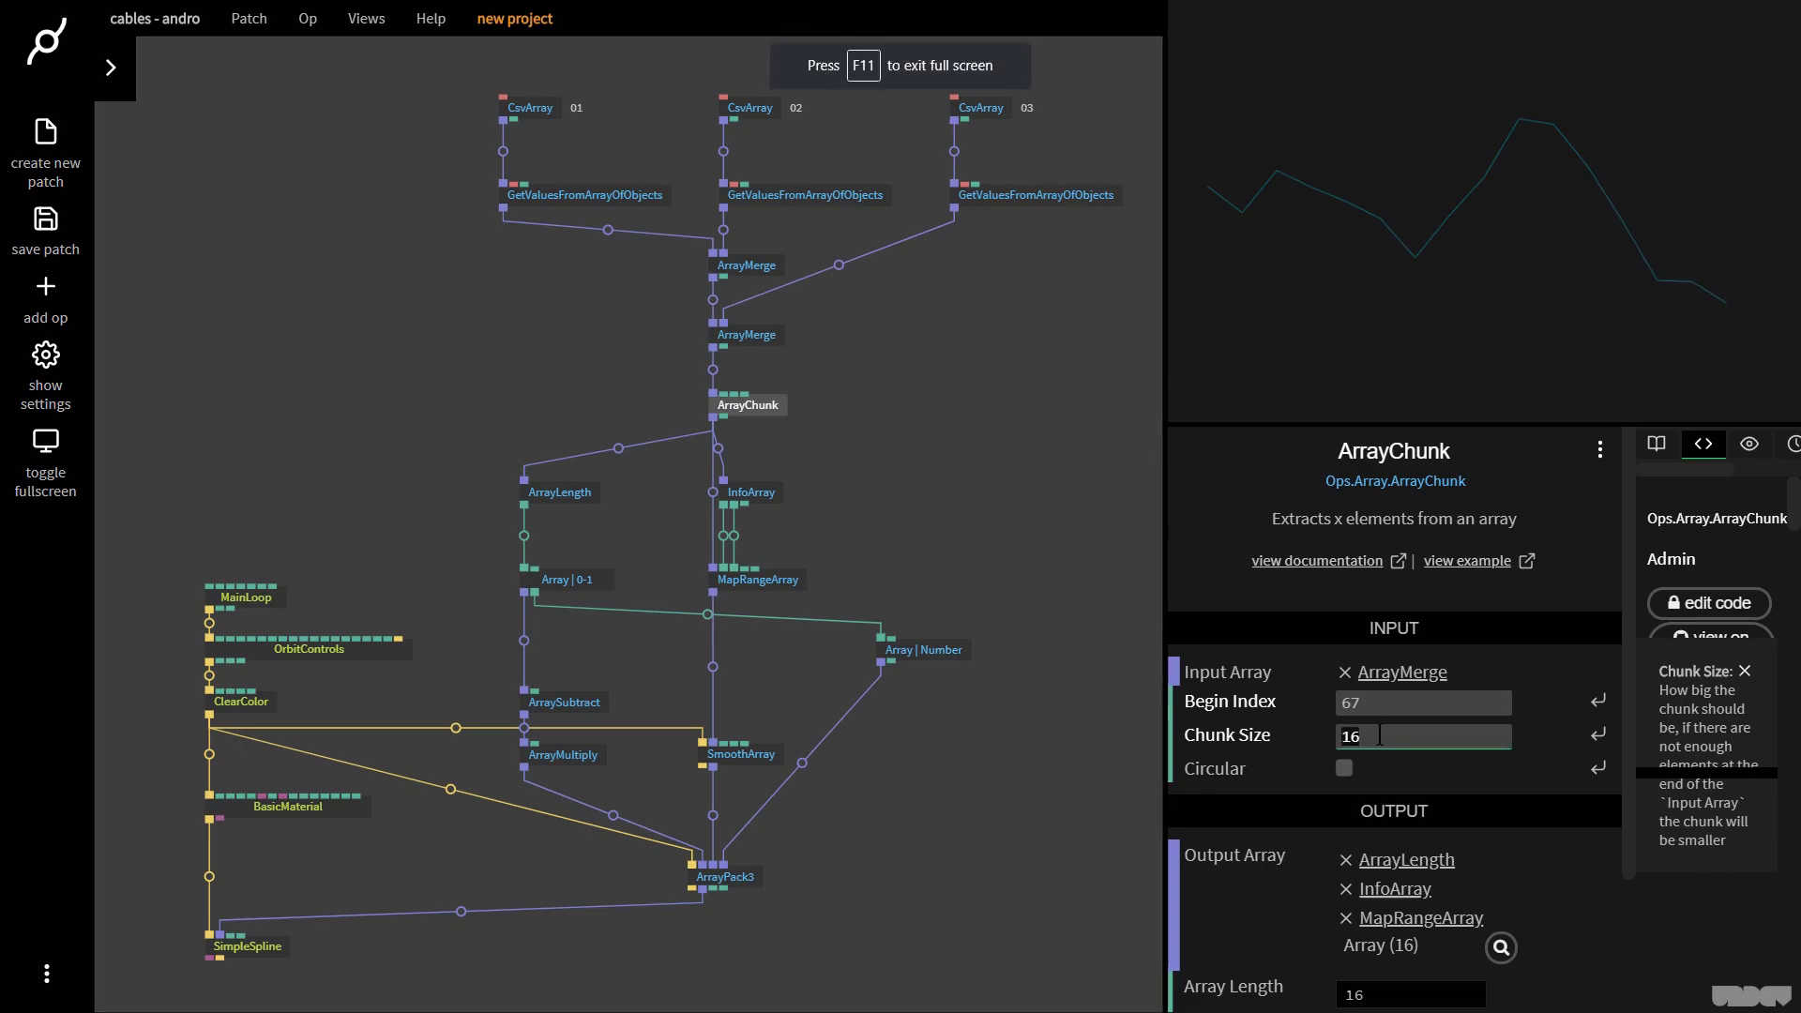
{"action": "key", "text": "Return"}
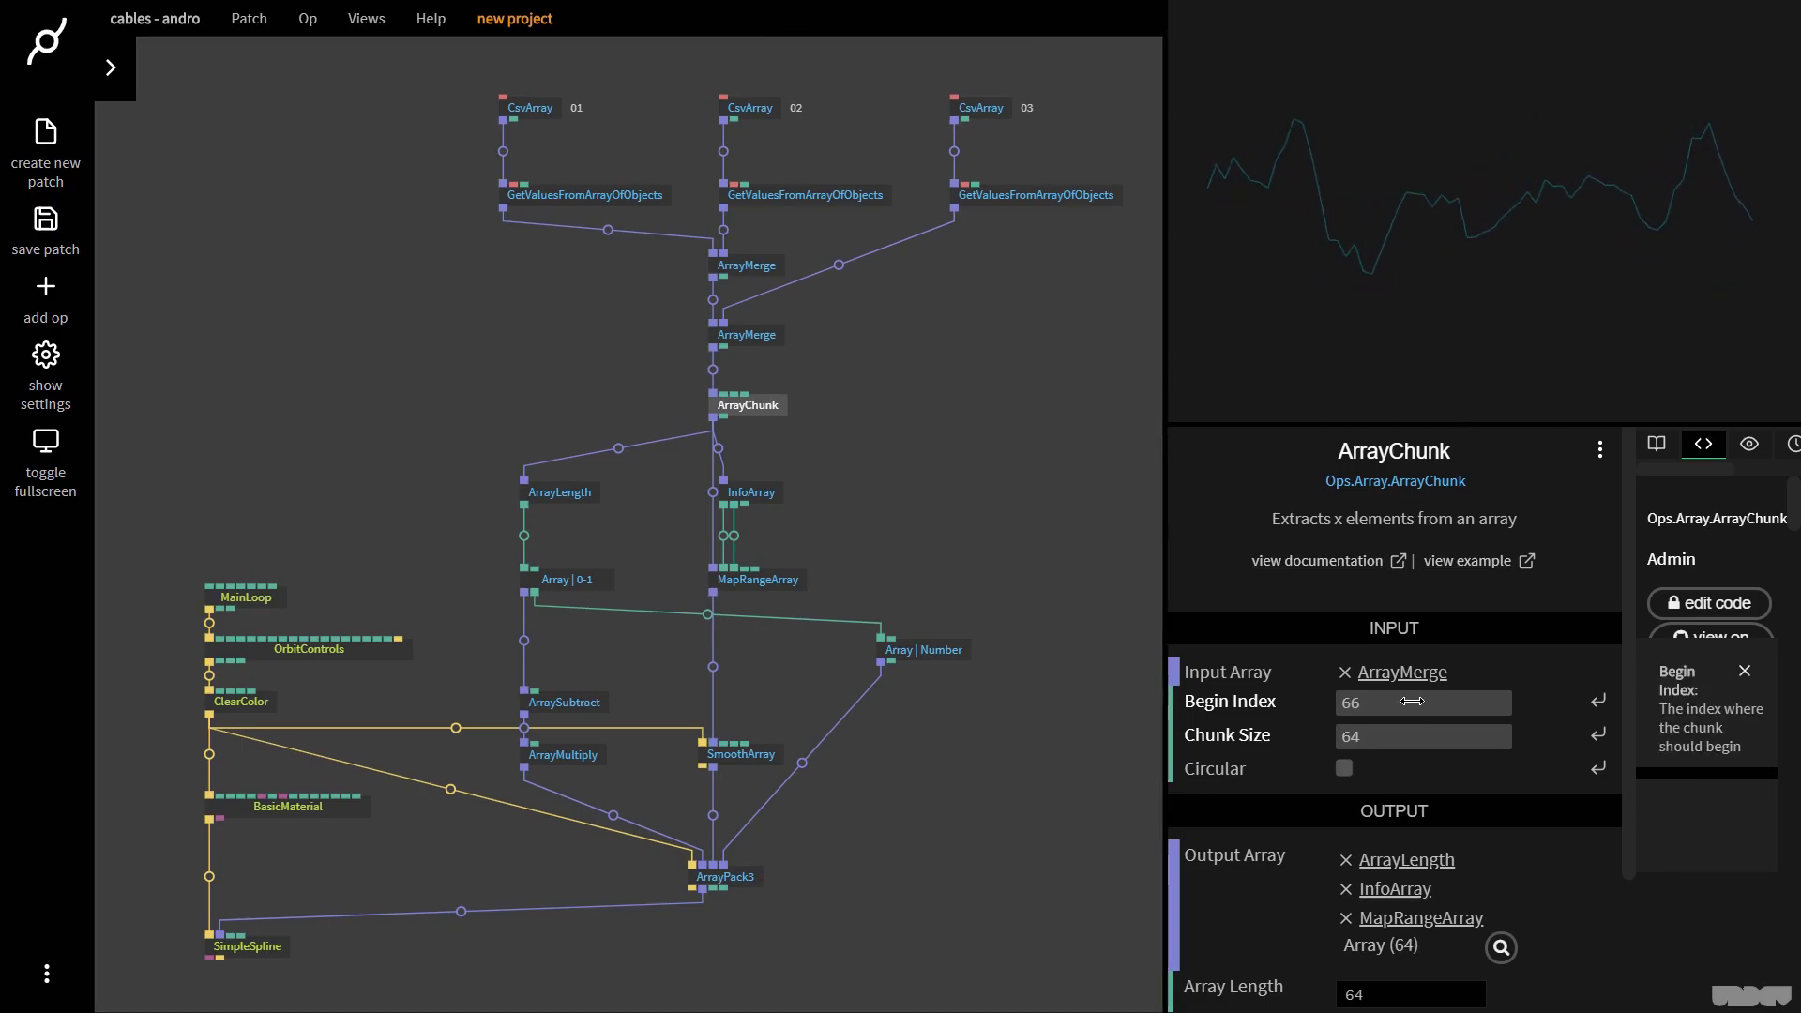
- Tint the ClearColor background pale pink and give BasicMaterial's line a dark colour
{"action": "left_click", "coordinate": [262, 700]}
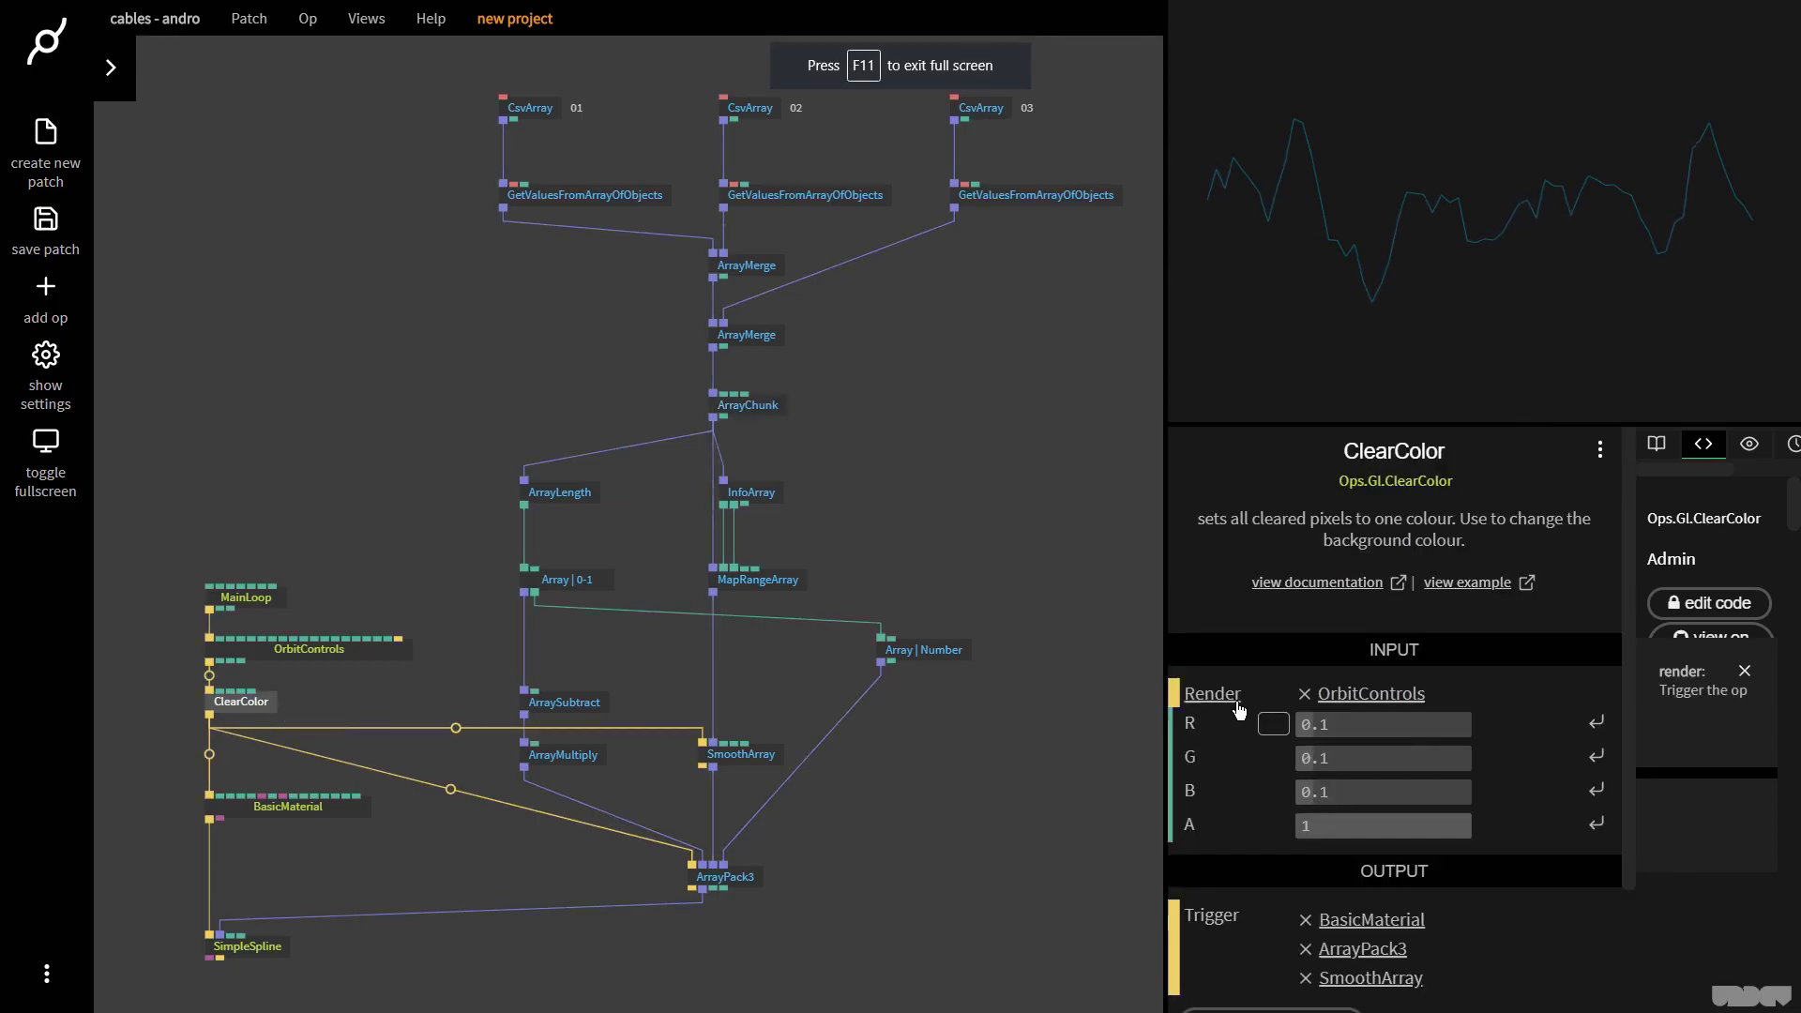
{"action": "left_click", "coordinate": [1273, 724]}
{"action": "mouse_move", "coordinate": [1278, 741]}
{"action": "left_mouse_down"}
{"action": "mouse_move", "coordinate": [1243, 741]}
{"action": "mouse_move", "coordinate": [1246, 672]}
{"action": "left_mouse_up"}
{"action": "left_click", "coordinate": [250, 803]}
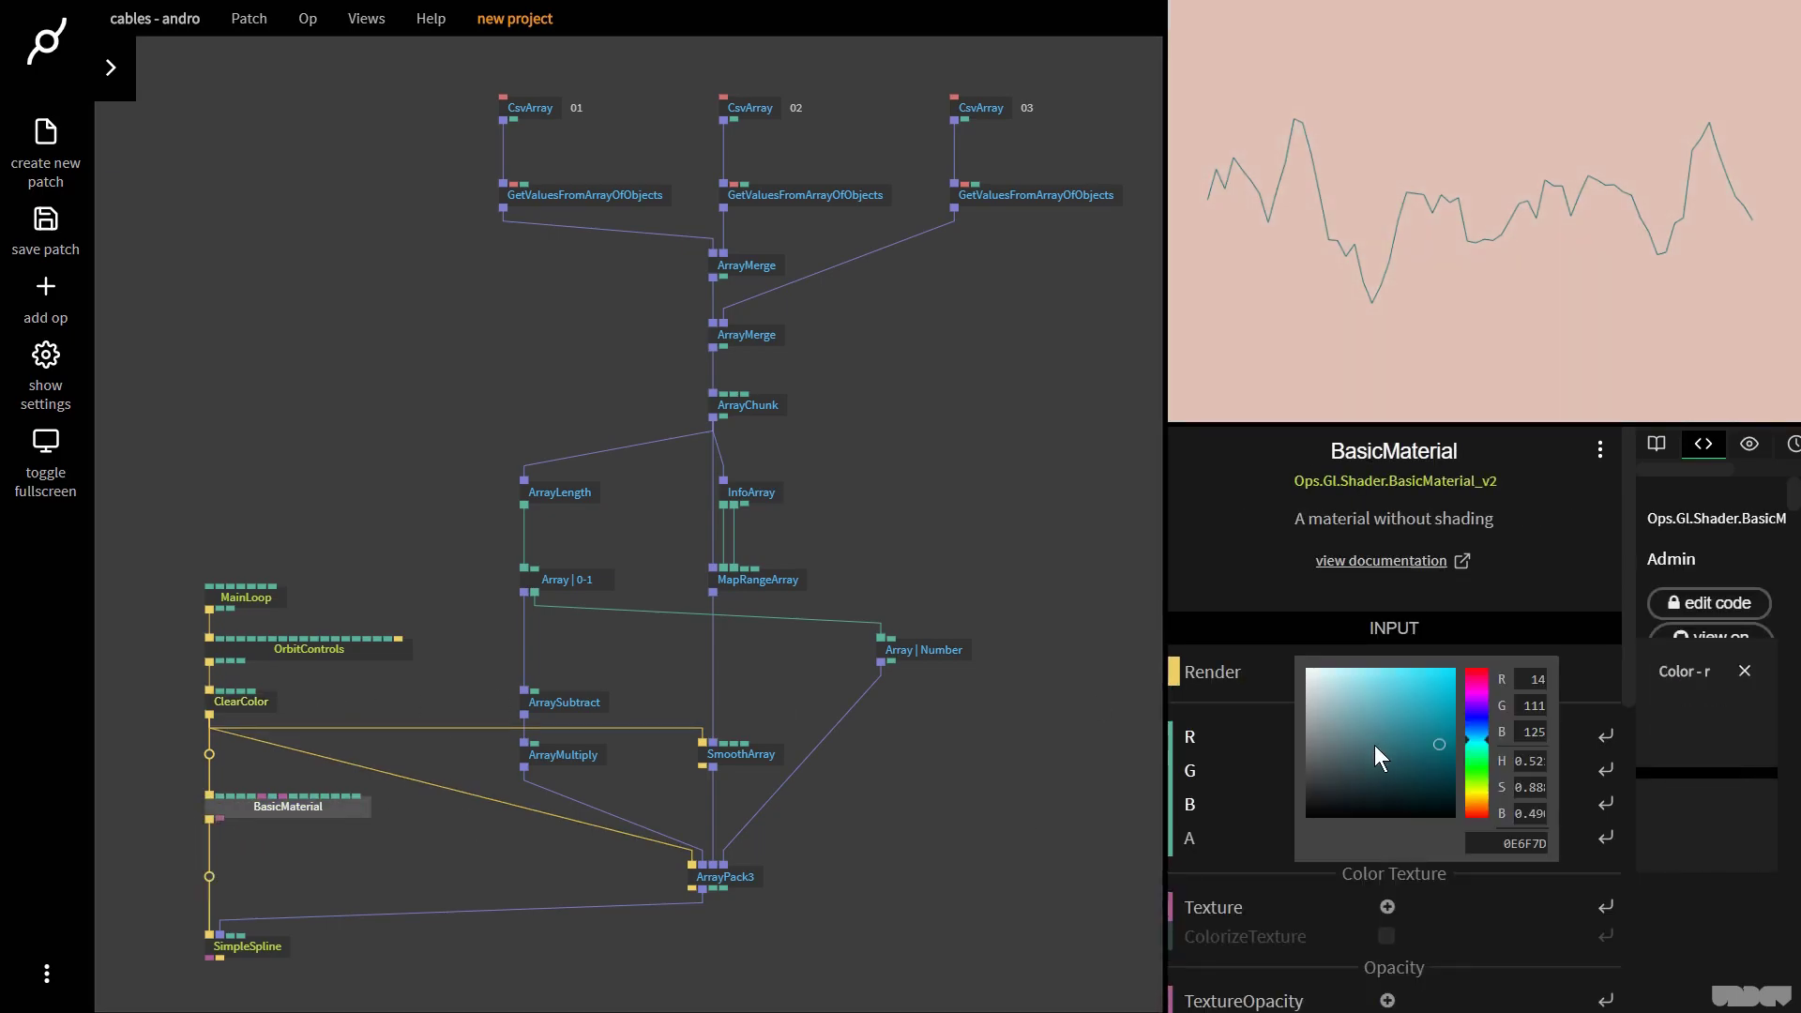
{"action": "left_click", "coordinate": [1005, 780]}
{"action": "scroll", "coordinate": [956, 727], "scroll_direction": "down", "scroll_amount": 2}
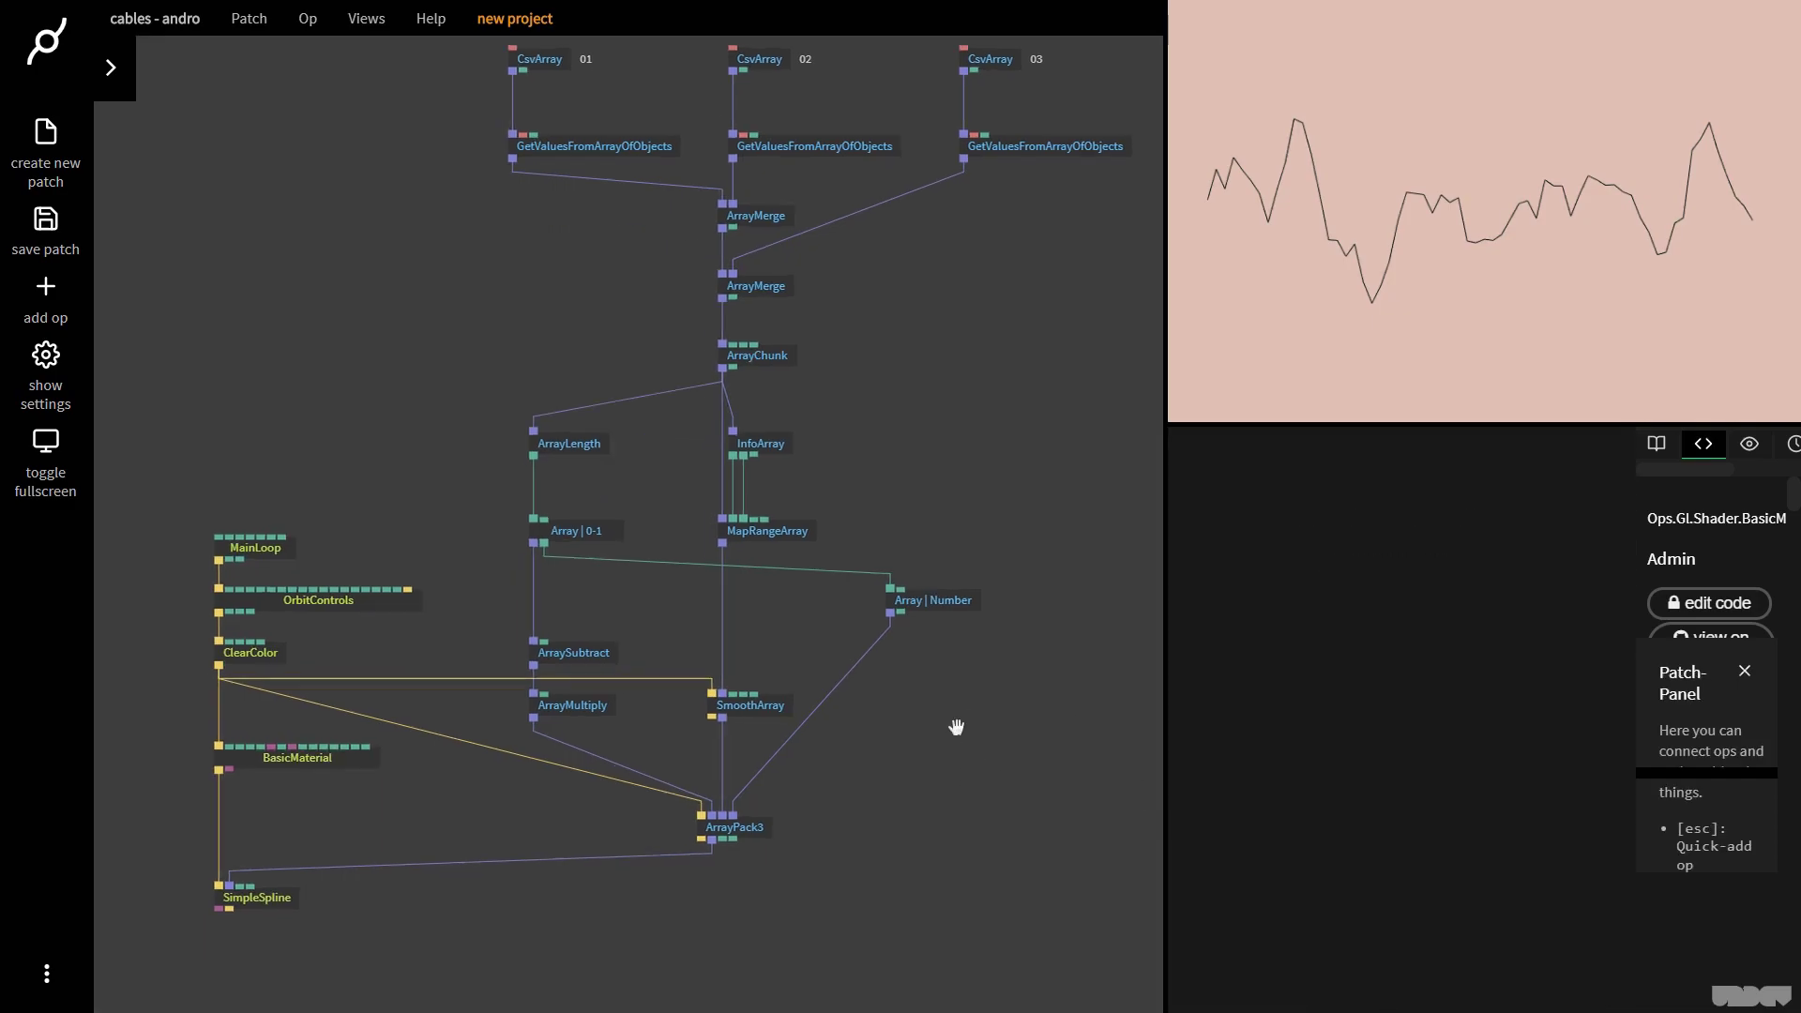
{"action": "scroll", "coordinate": [956, 728], "scroll_direction": "down", "scroll_amount": 4}
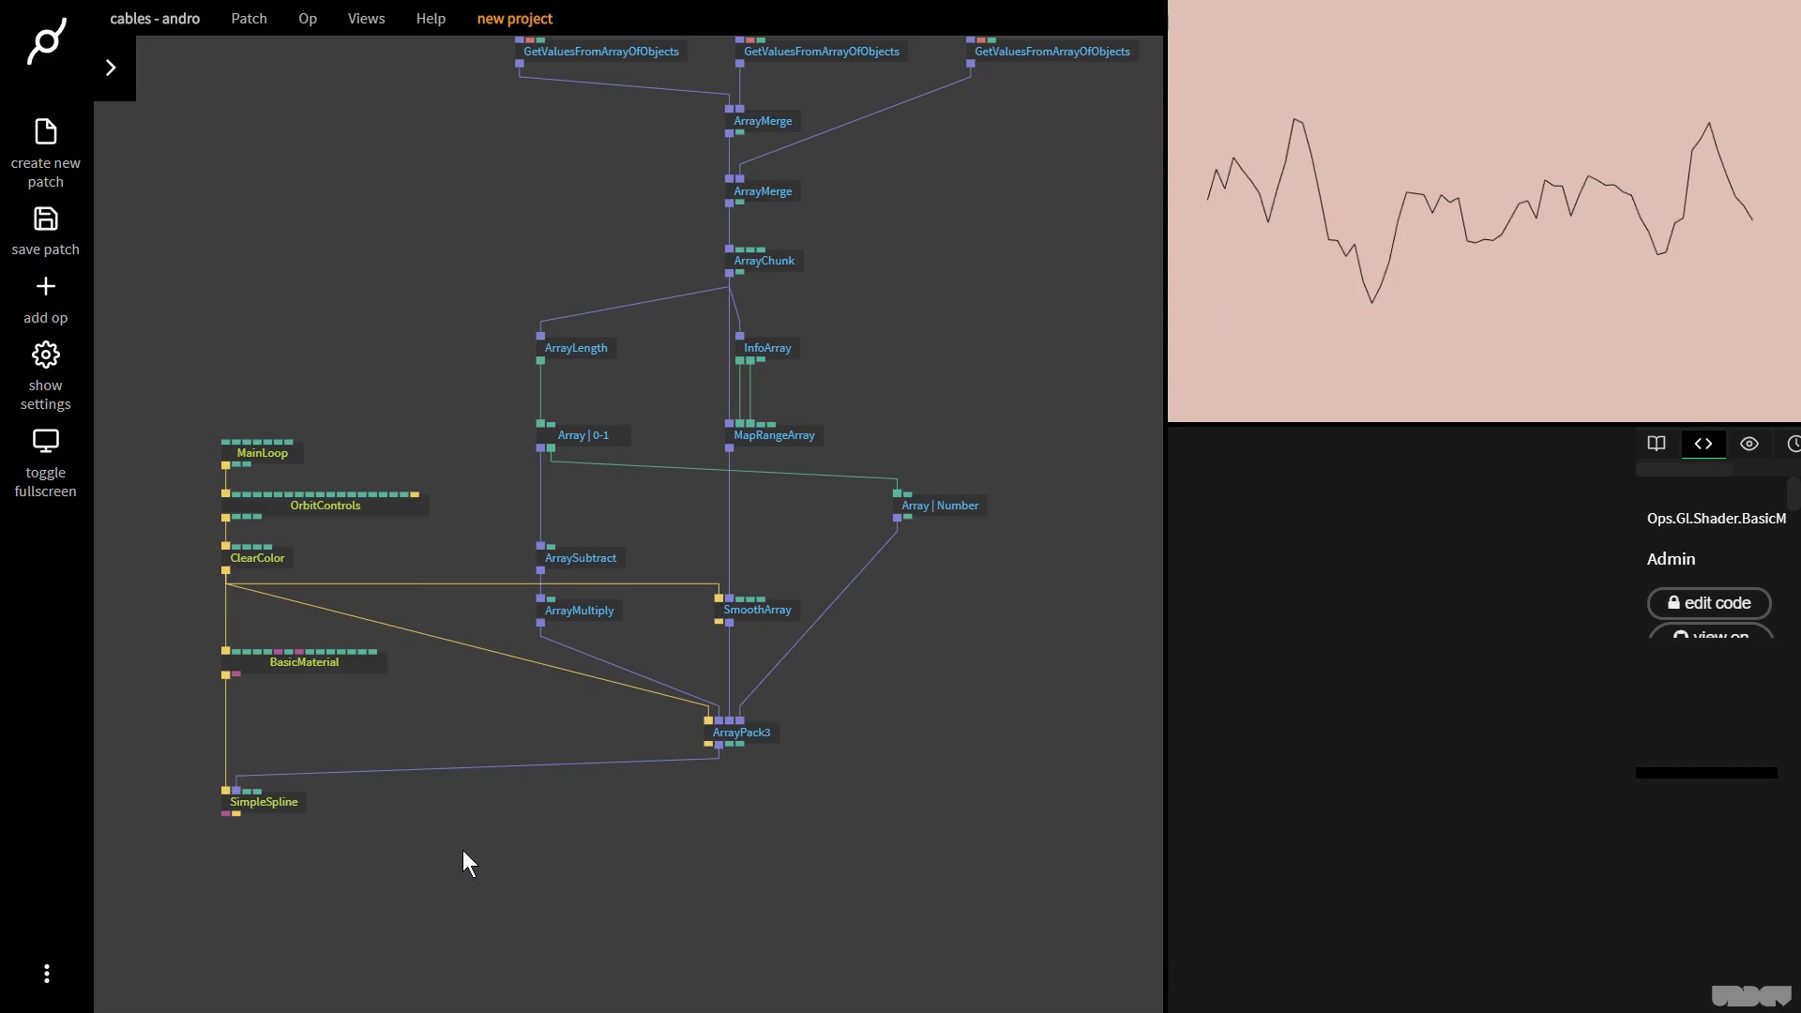
- Add PointMaterial and PointCloudFromArray under SimpleSpline, fed by ArrayPack3's points
{"action": "left_click_drag", "start_coordinate": [240, 813], "coordinate": [266, 858]}
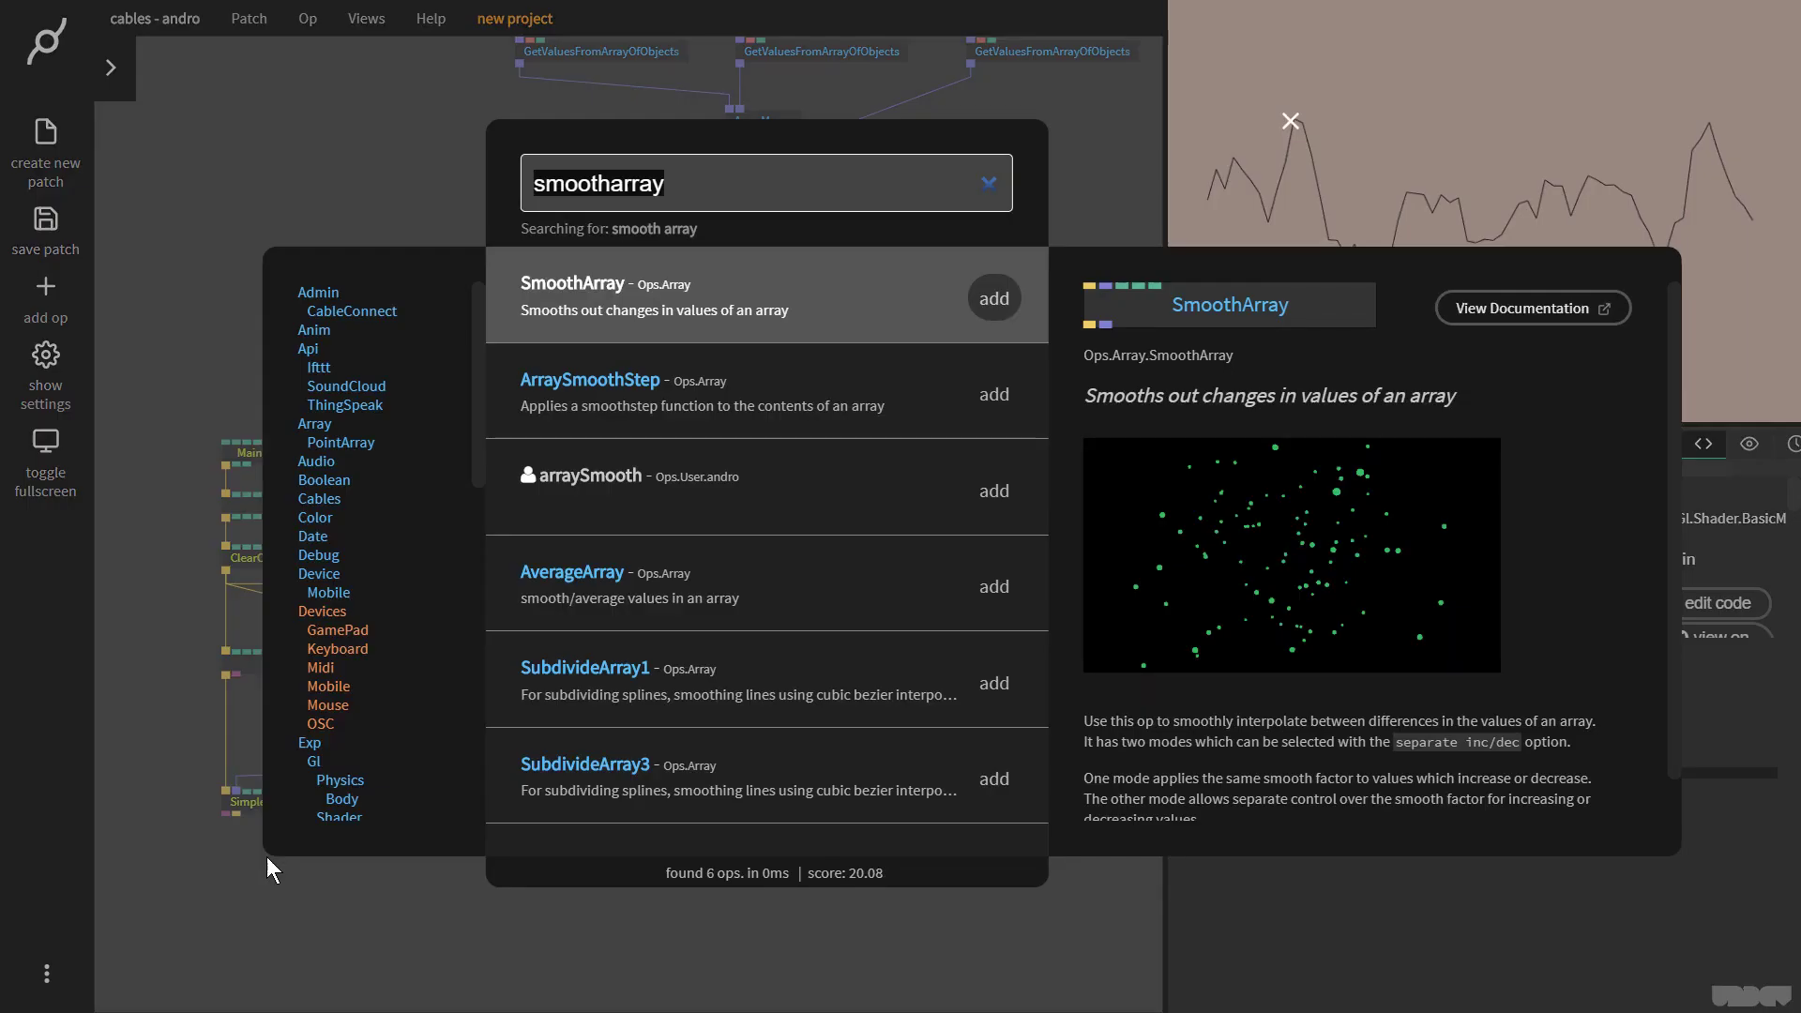
{"action": "type", "text": "pointmateri"}
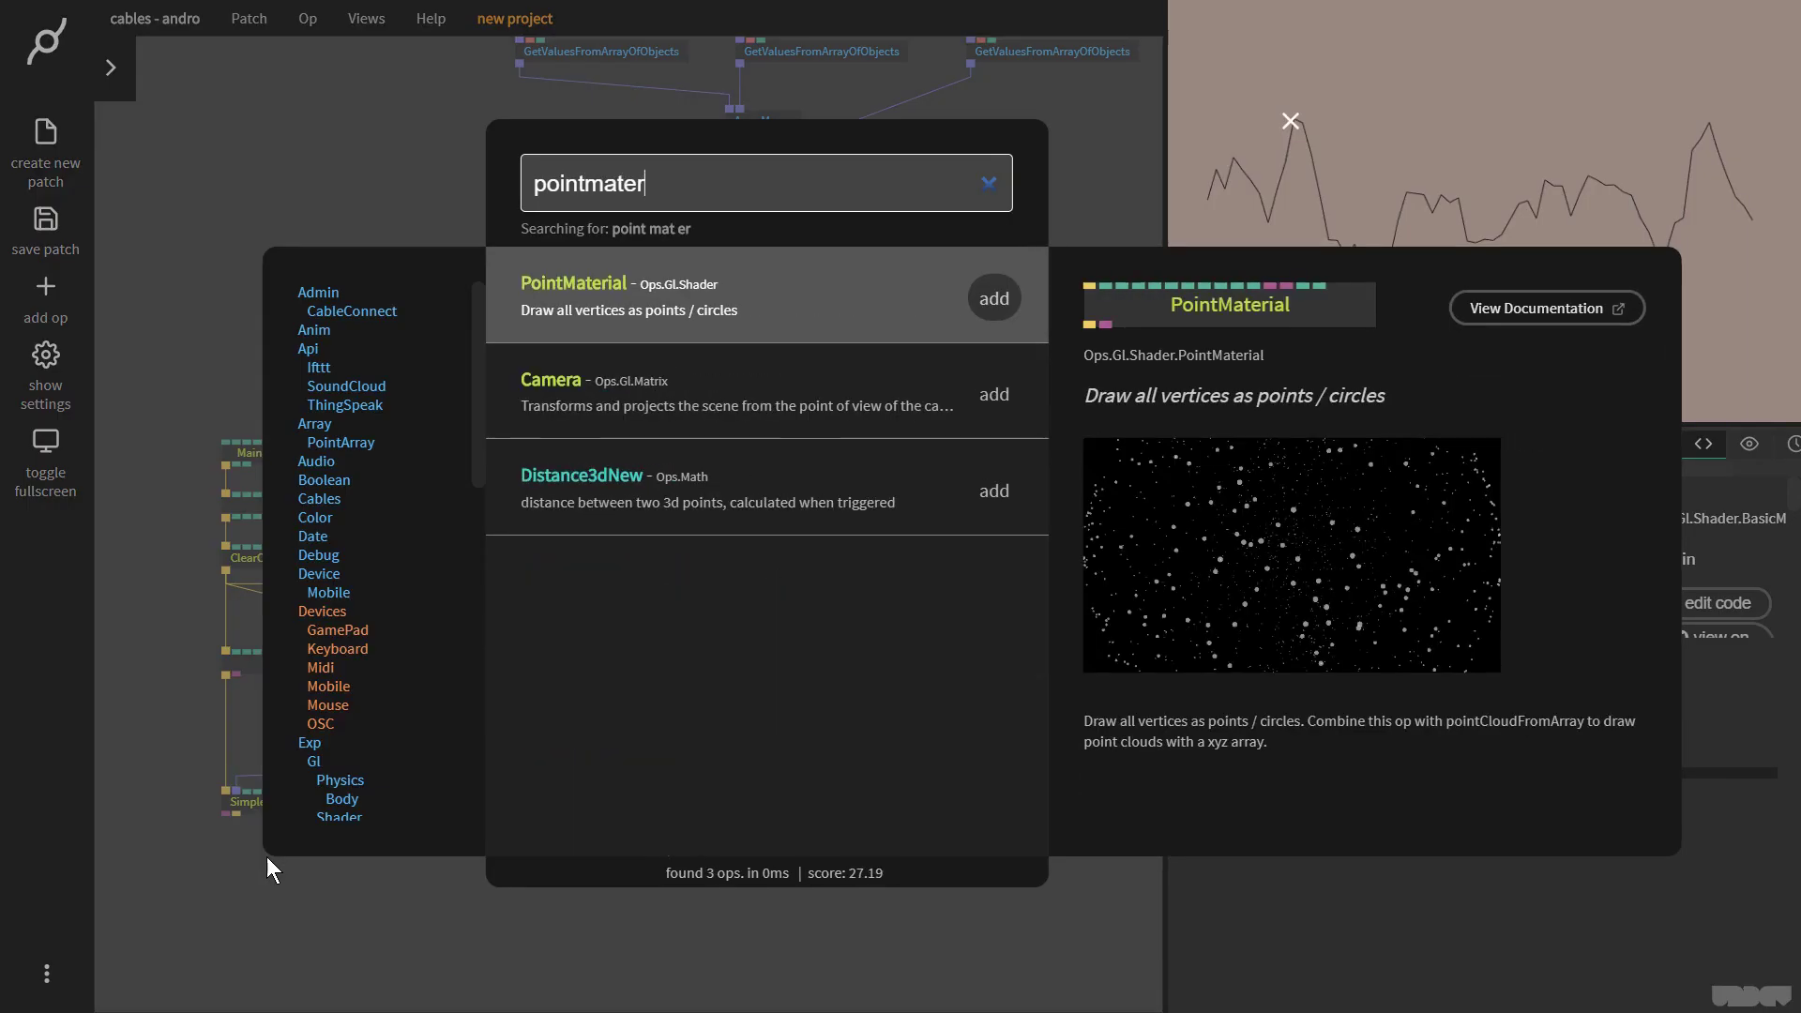
{"action": "key", "text": "Escape"}
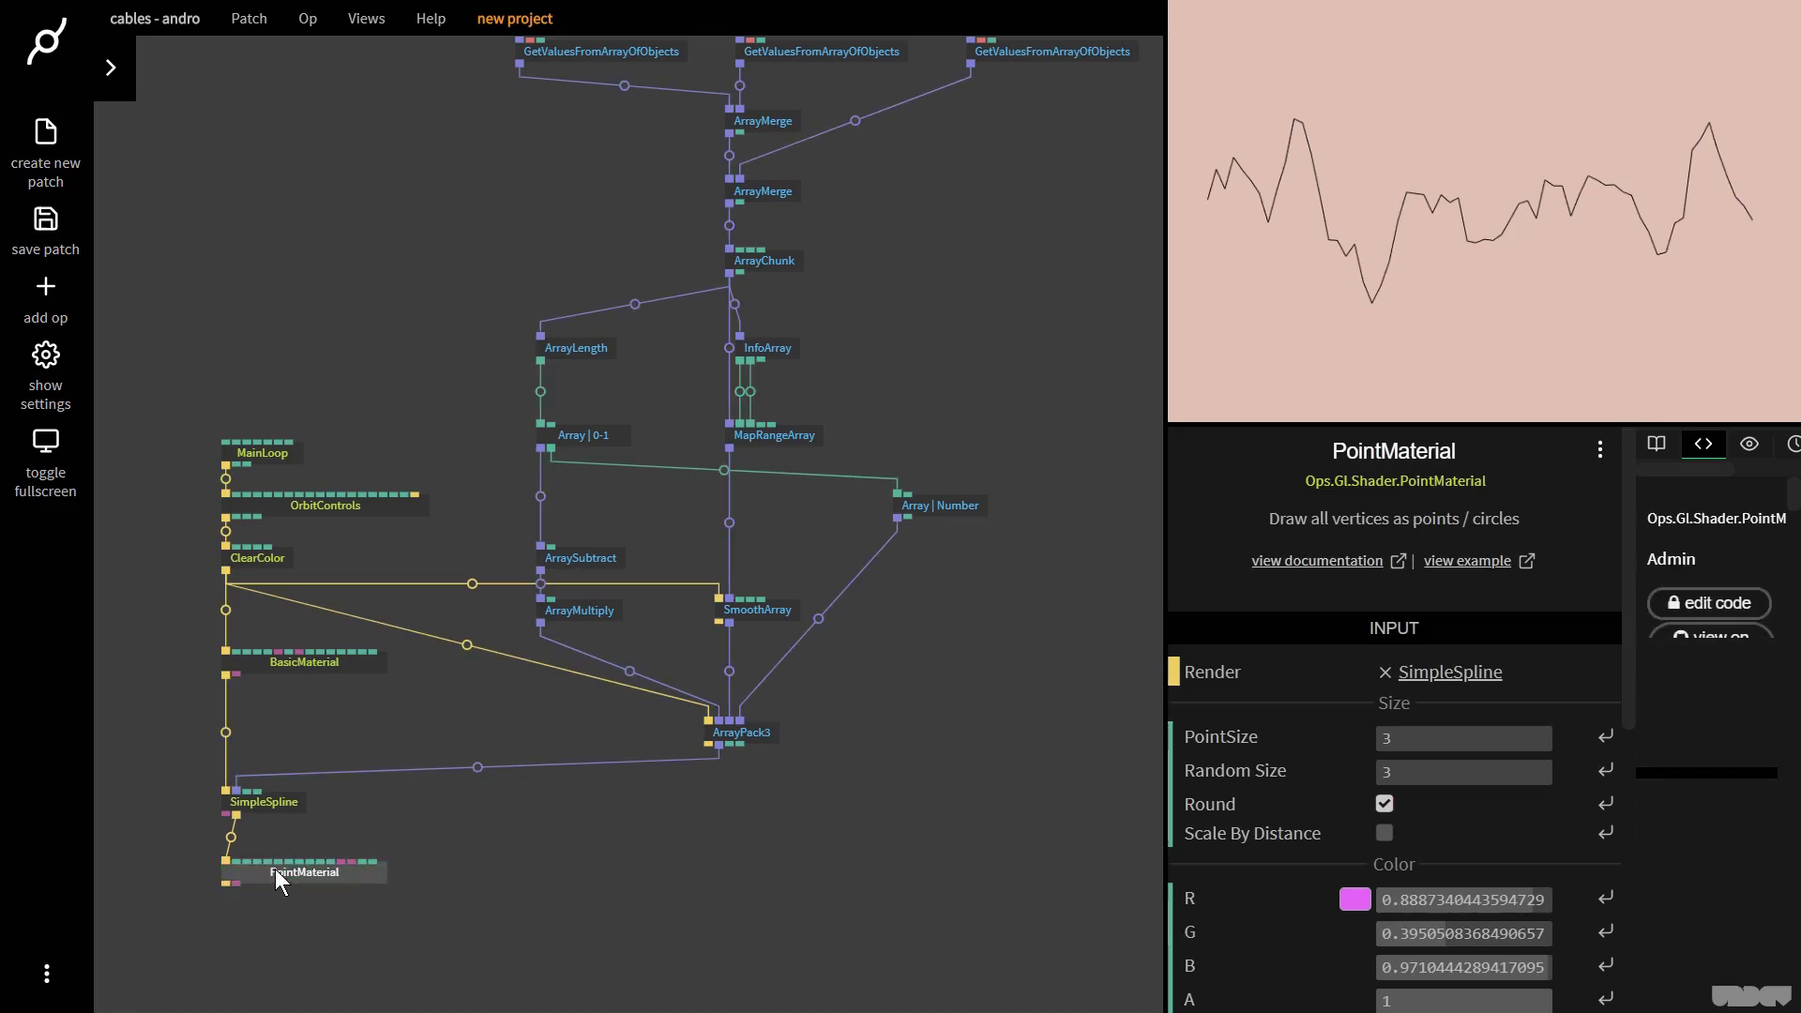
{"action": "double_click", "coordinate": [250, 925]}
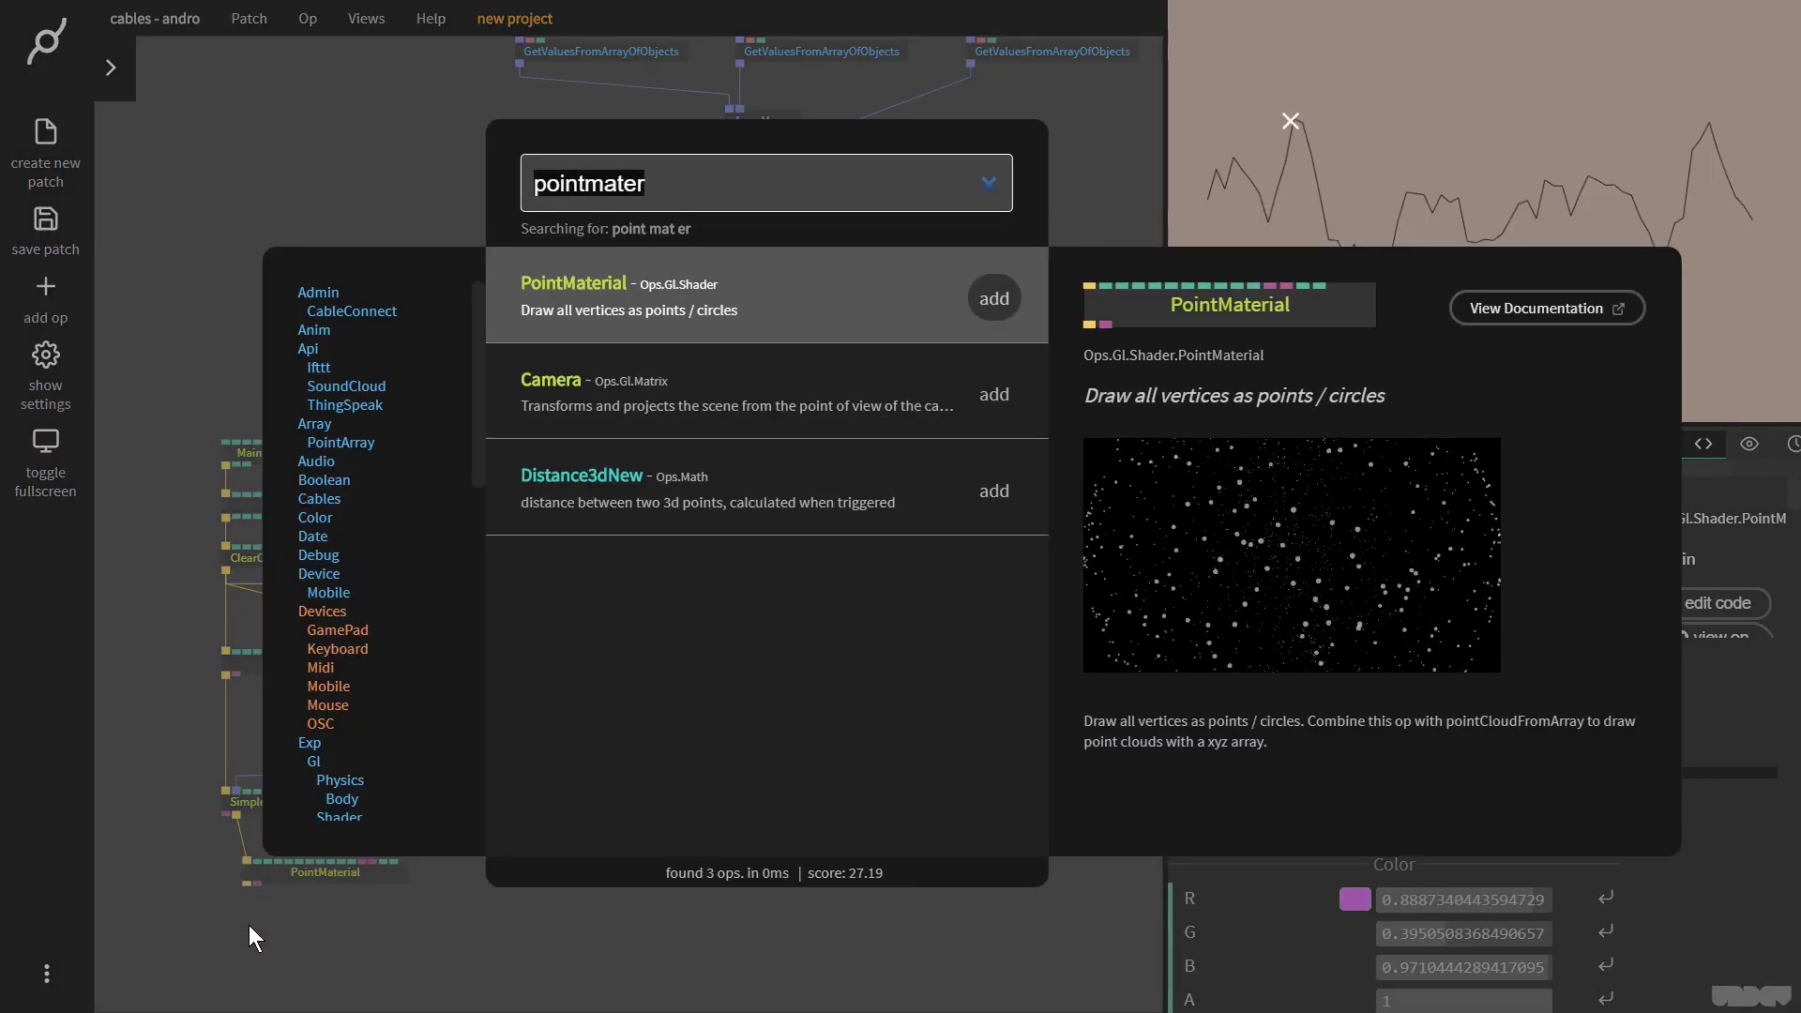
{"action": "type", "text": "pointcloud"}
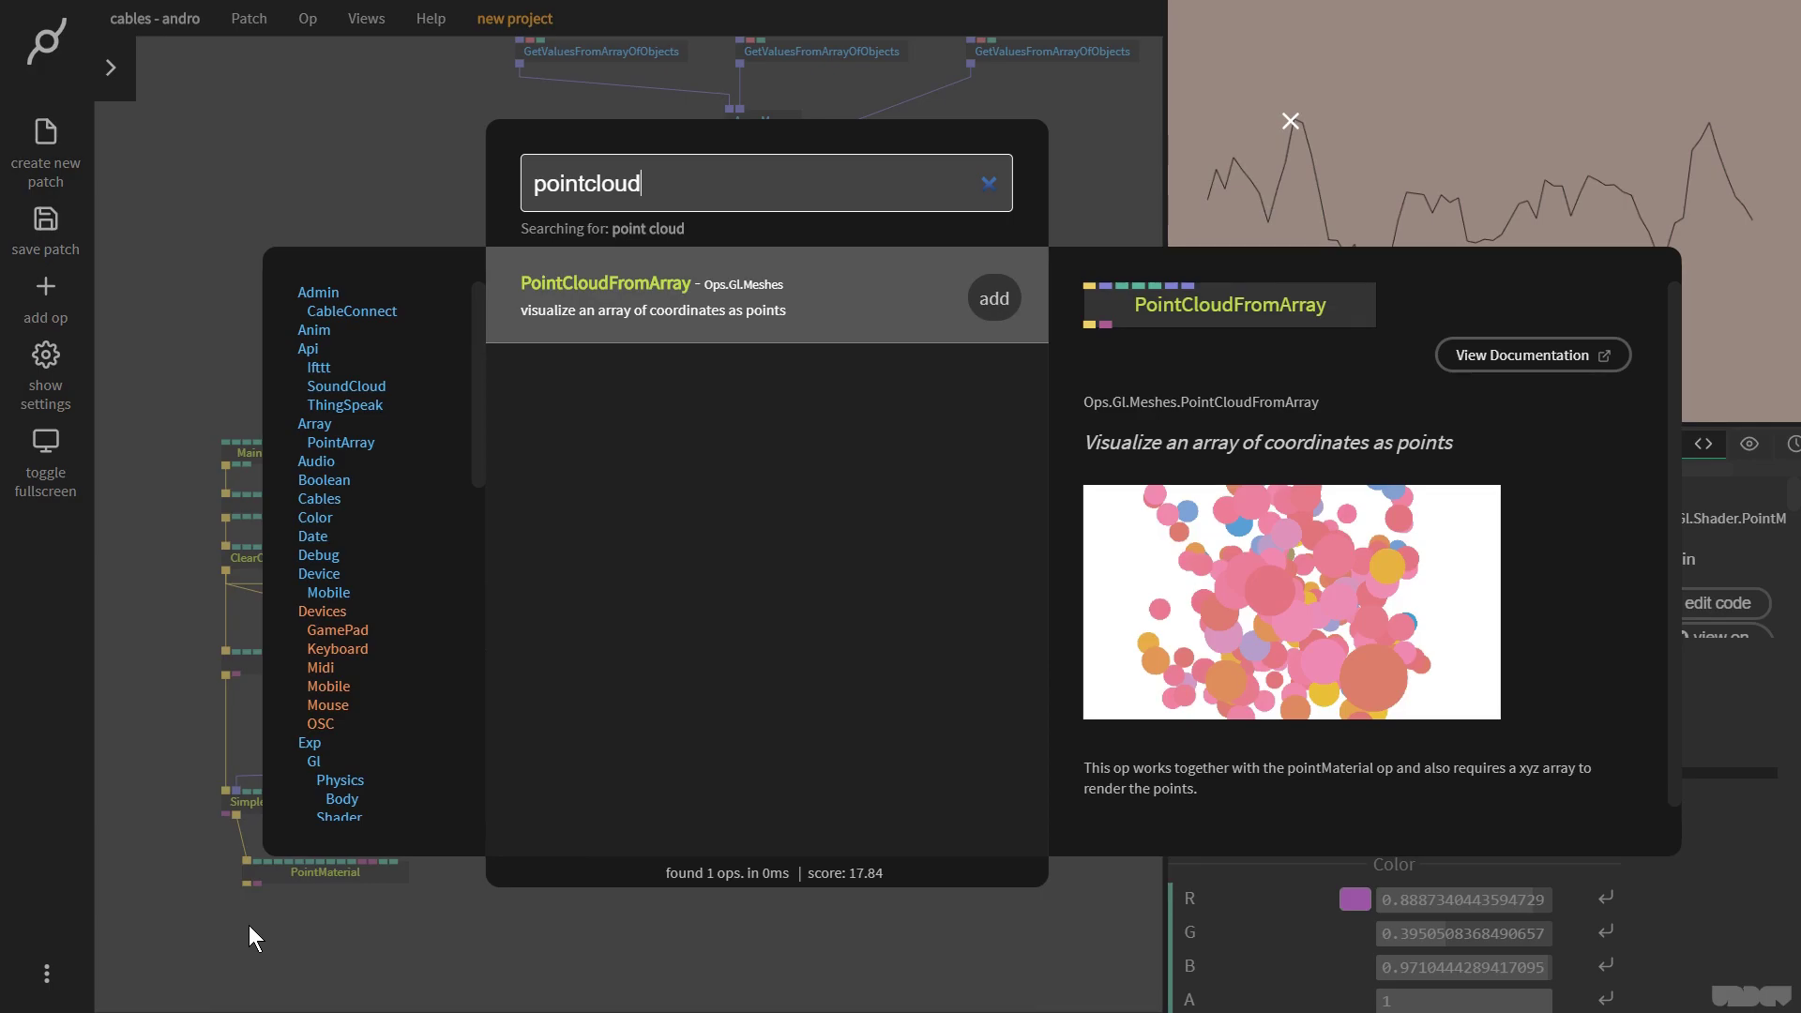
{"action": "key", "text": "Return"}
{"action": "left_click_drag", "start_coordinate": [719, 745], "coordinate": [266, 943]}
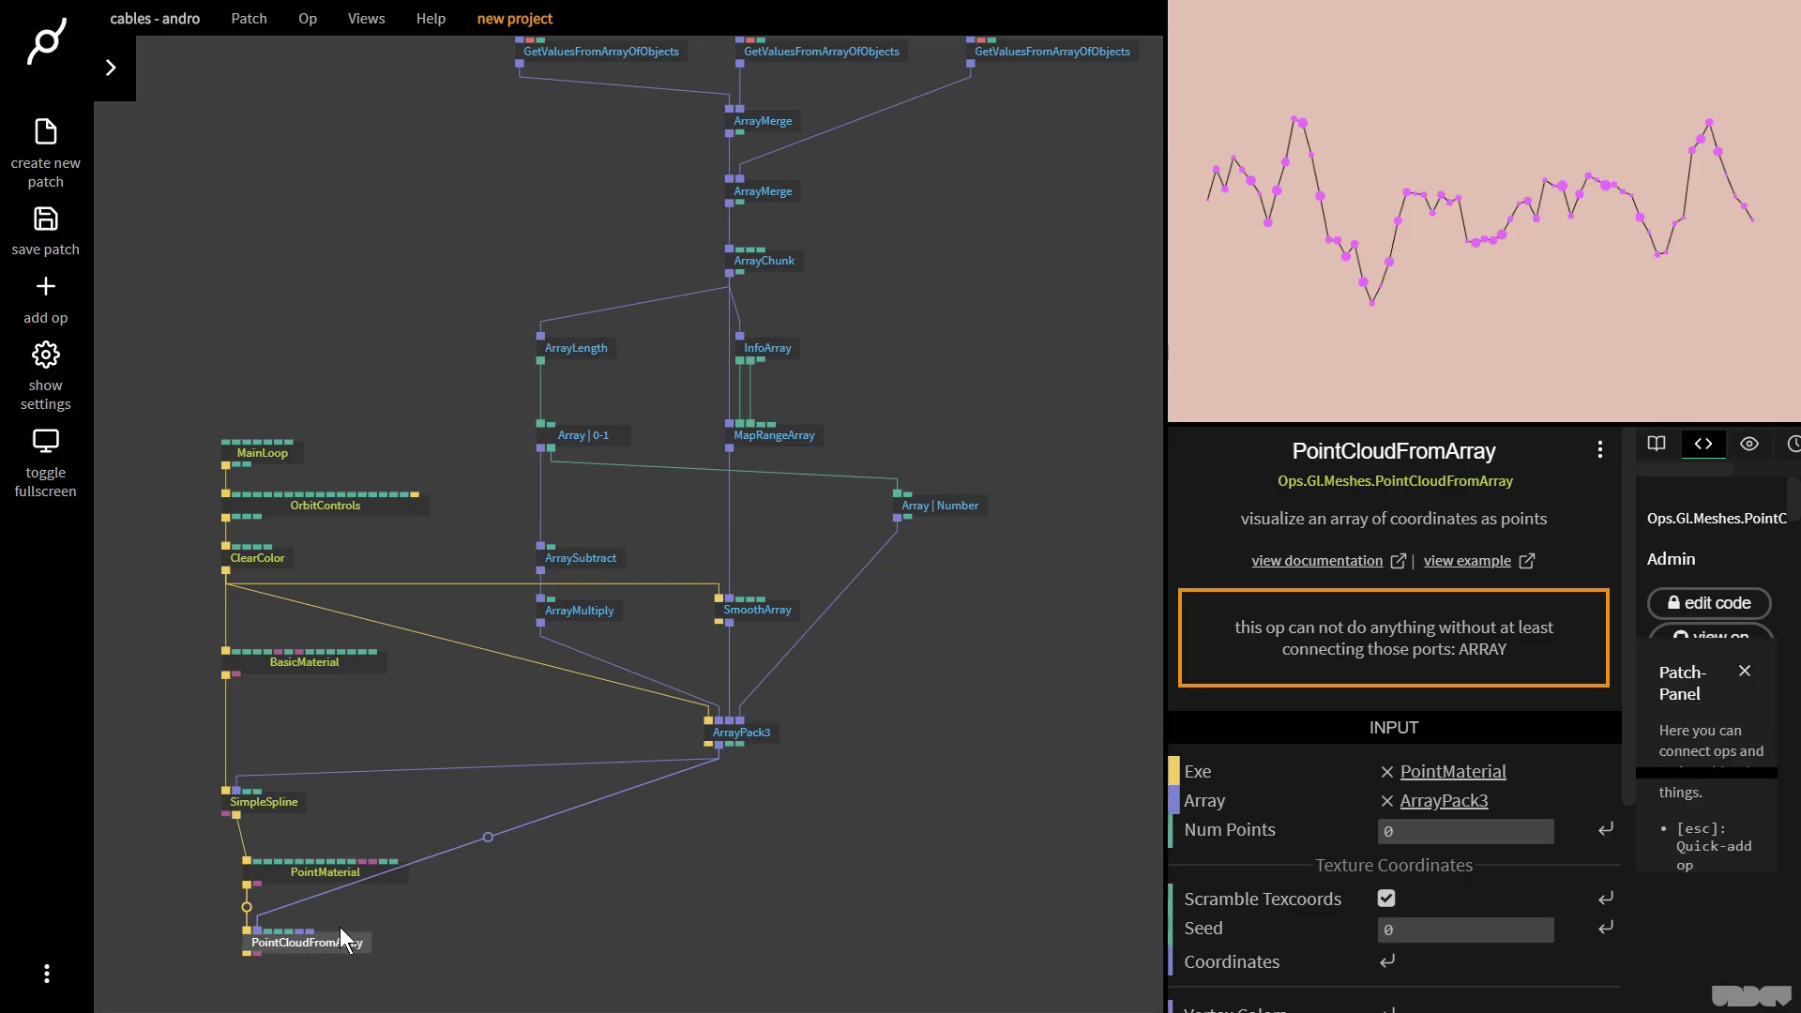
- Set PointMaterial to Random Size 0, Scale By Distance, black colour and point size about 10
{"action": "left_click", "coordinate": [317, 871]}
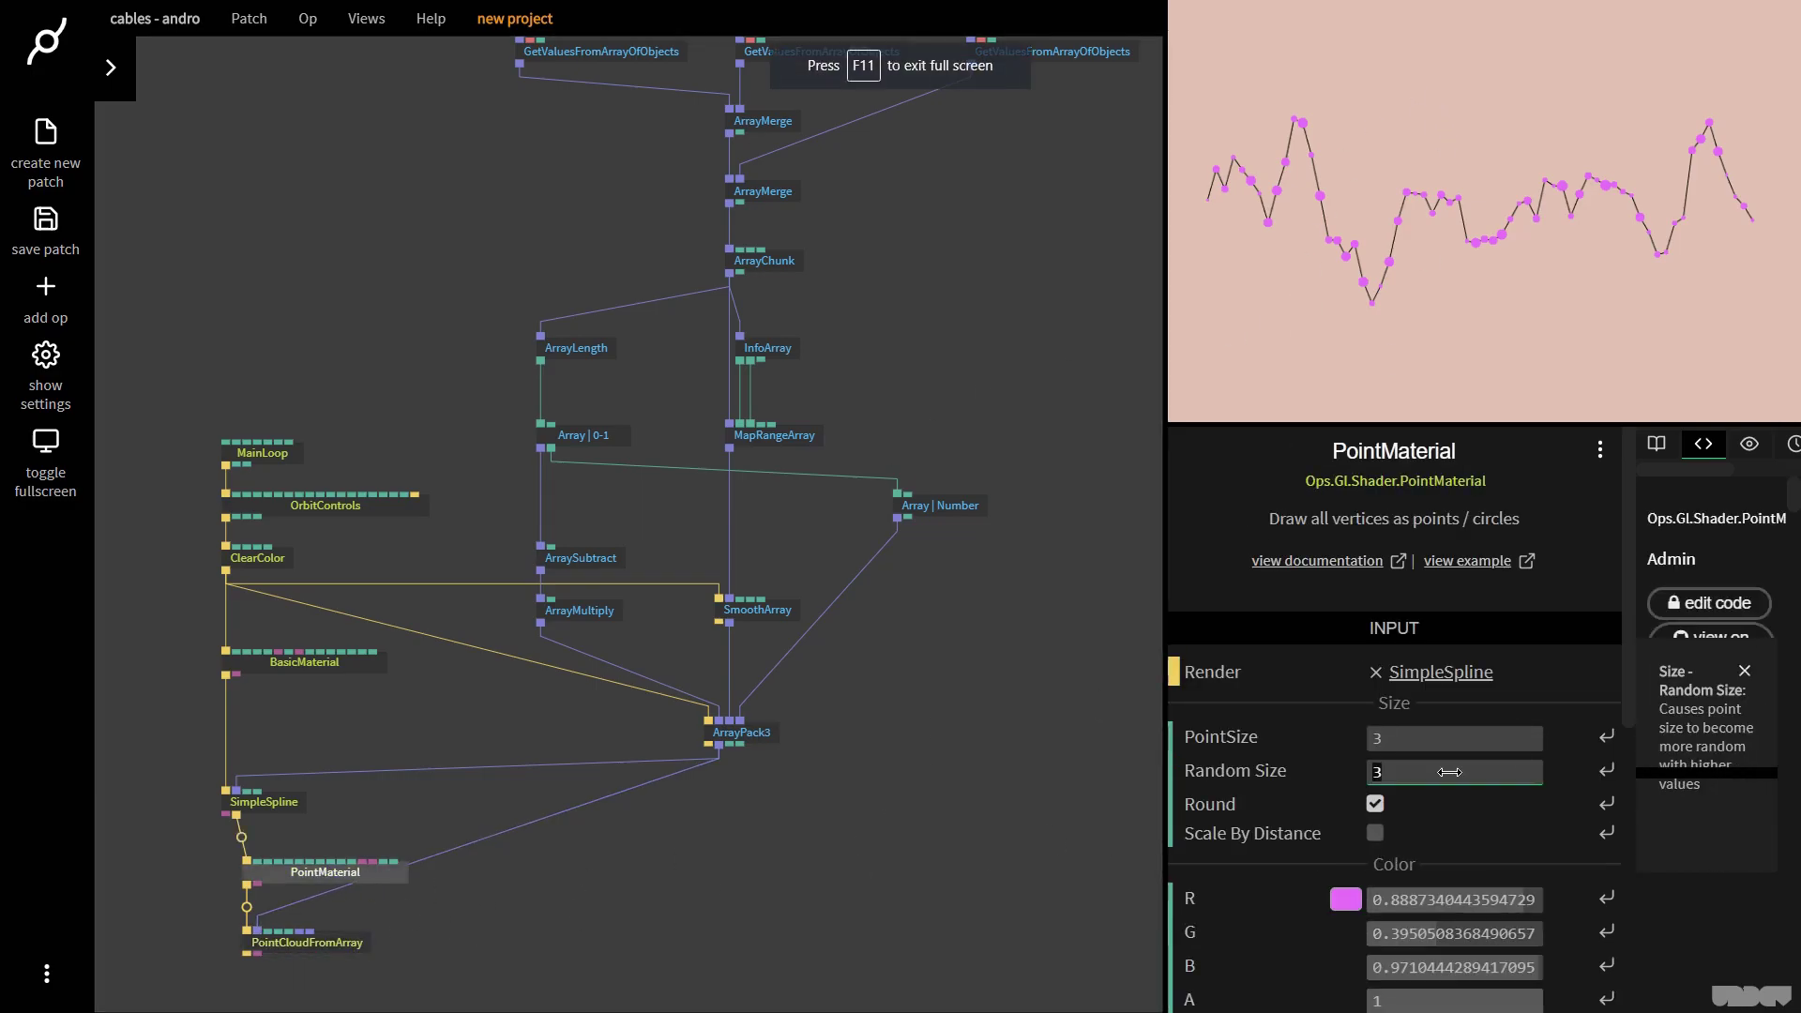
{"action": "type", "text": "0"}
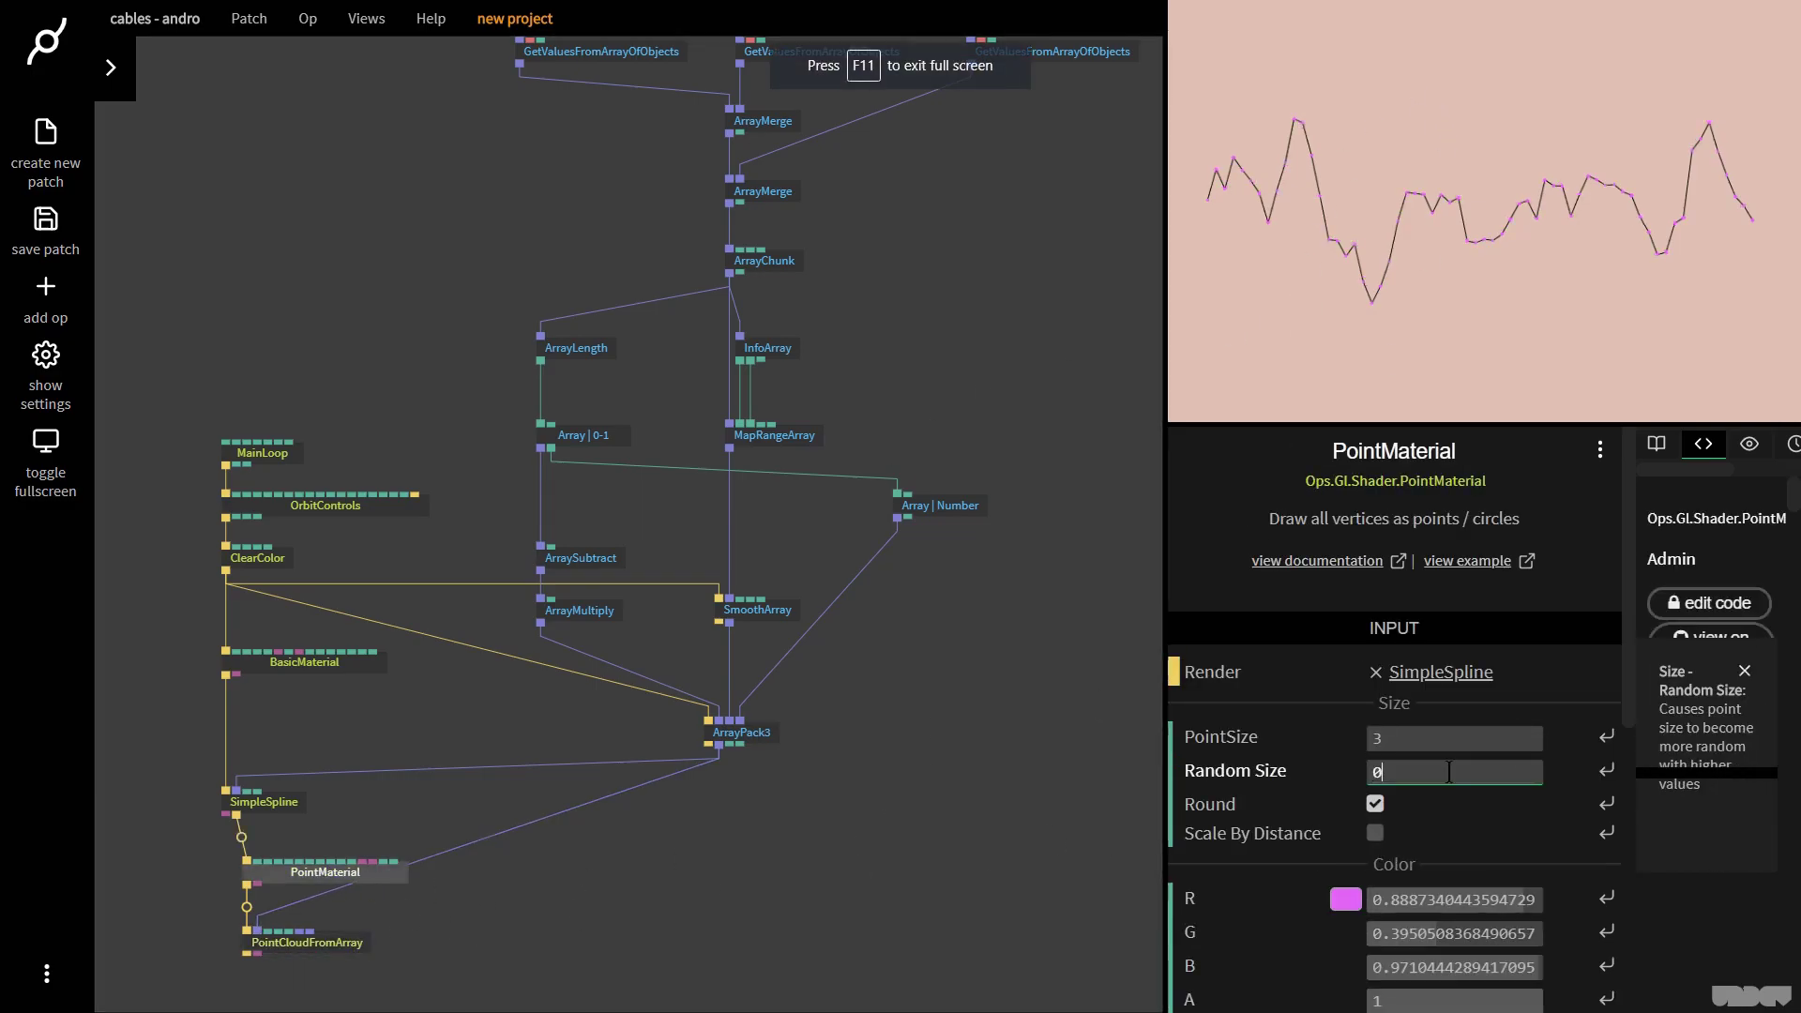
{"action": "left_click", "coordinate": [1377, 835]}
{"action": "left_click_drag", "start_coordinate": [1407, 738], "coordinate": [1416, 738]}
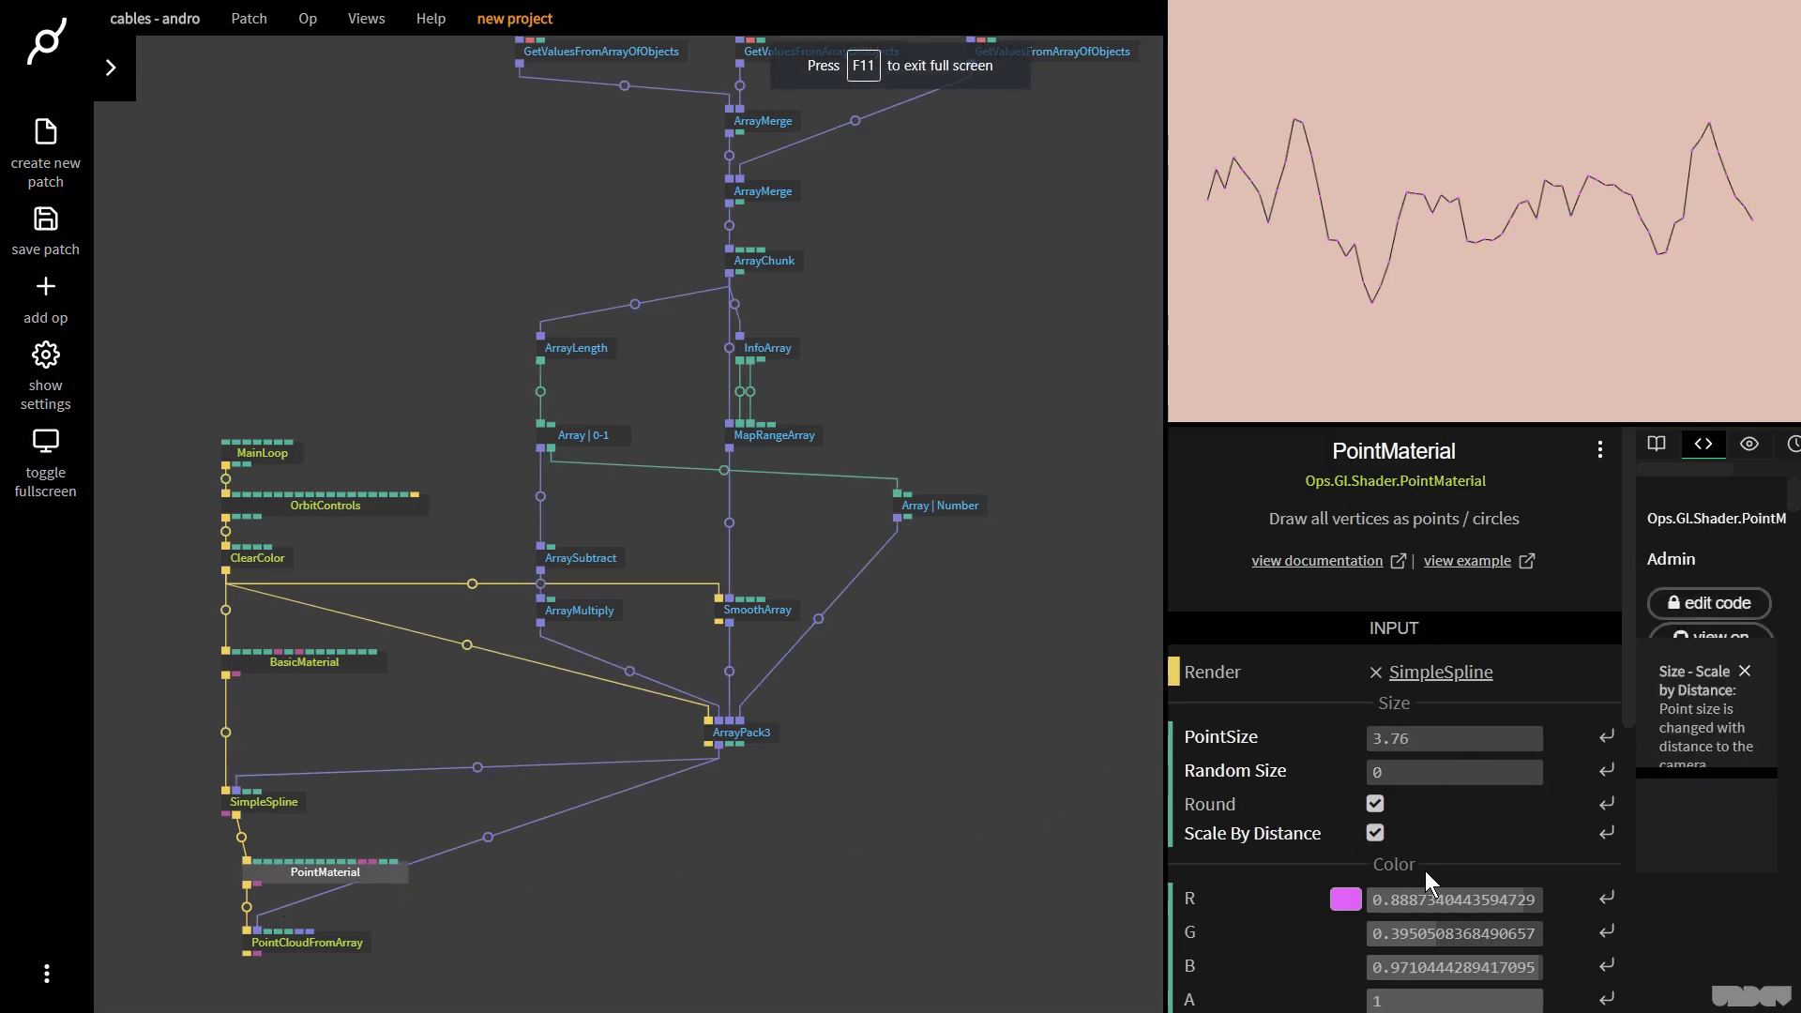
{"action": "left_click", "coordinate": [1346, 905]}
{"action": "left_click_drag", "start_coordinate": [1401, 811], "coordinate": [1371, 841]}
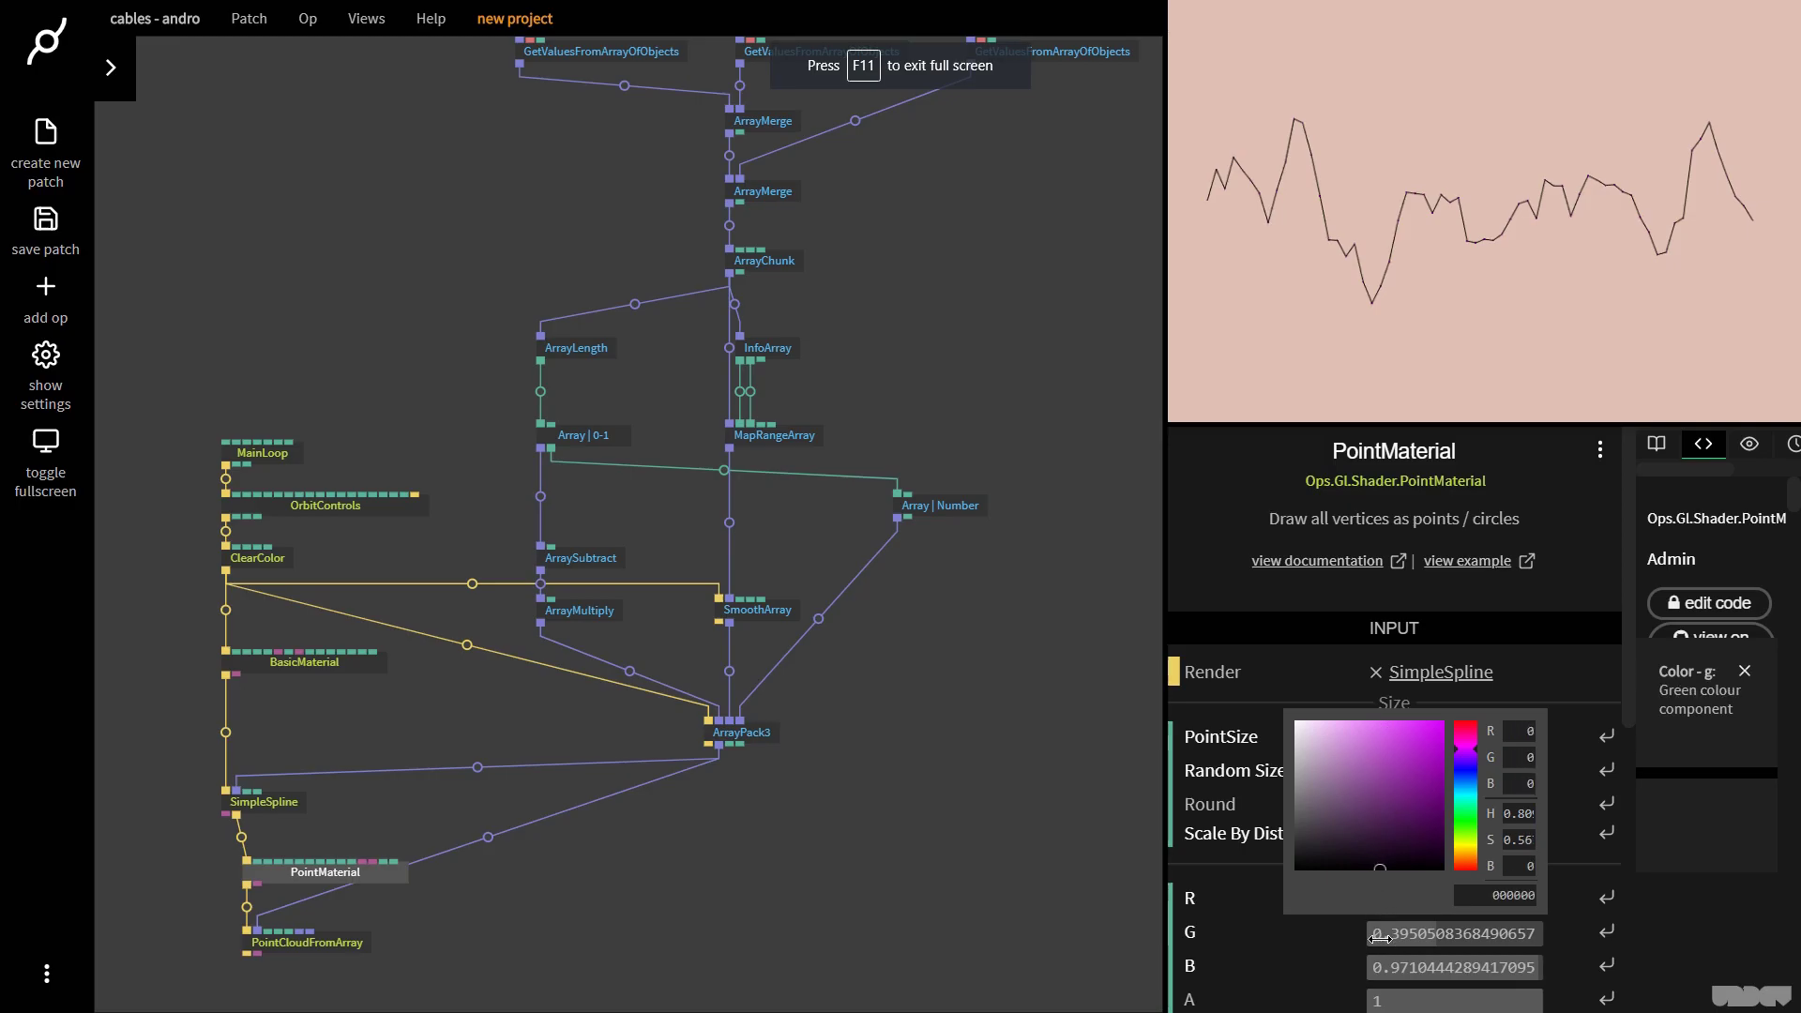
{"action": "left_click", "coordinate": [363, 858]}
{"action": "left_click", "coordinate": [336, 874]}
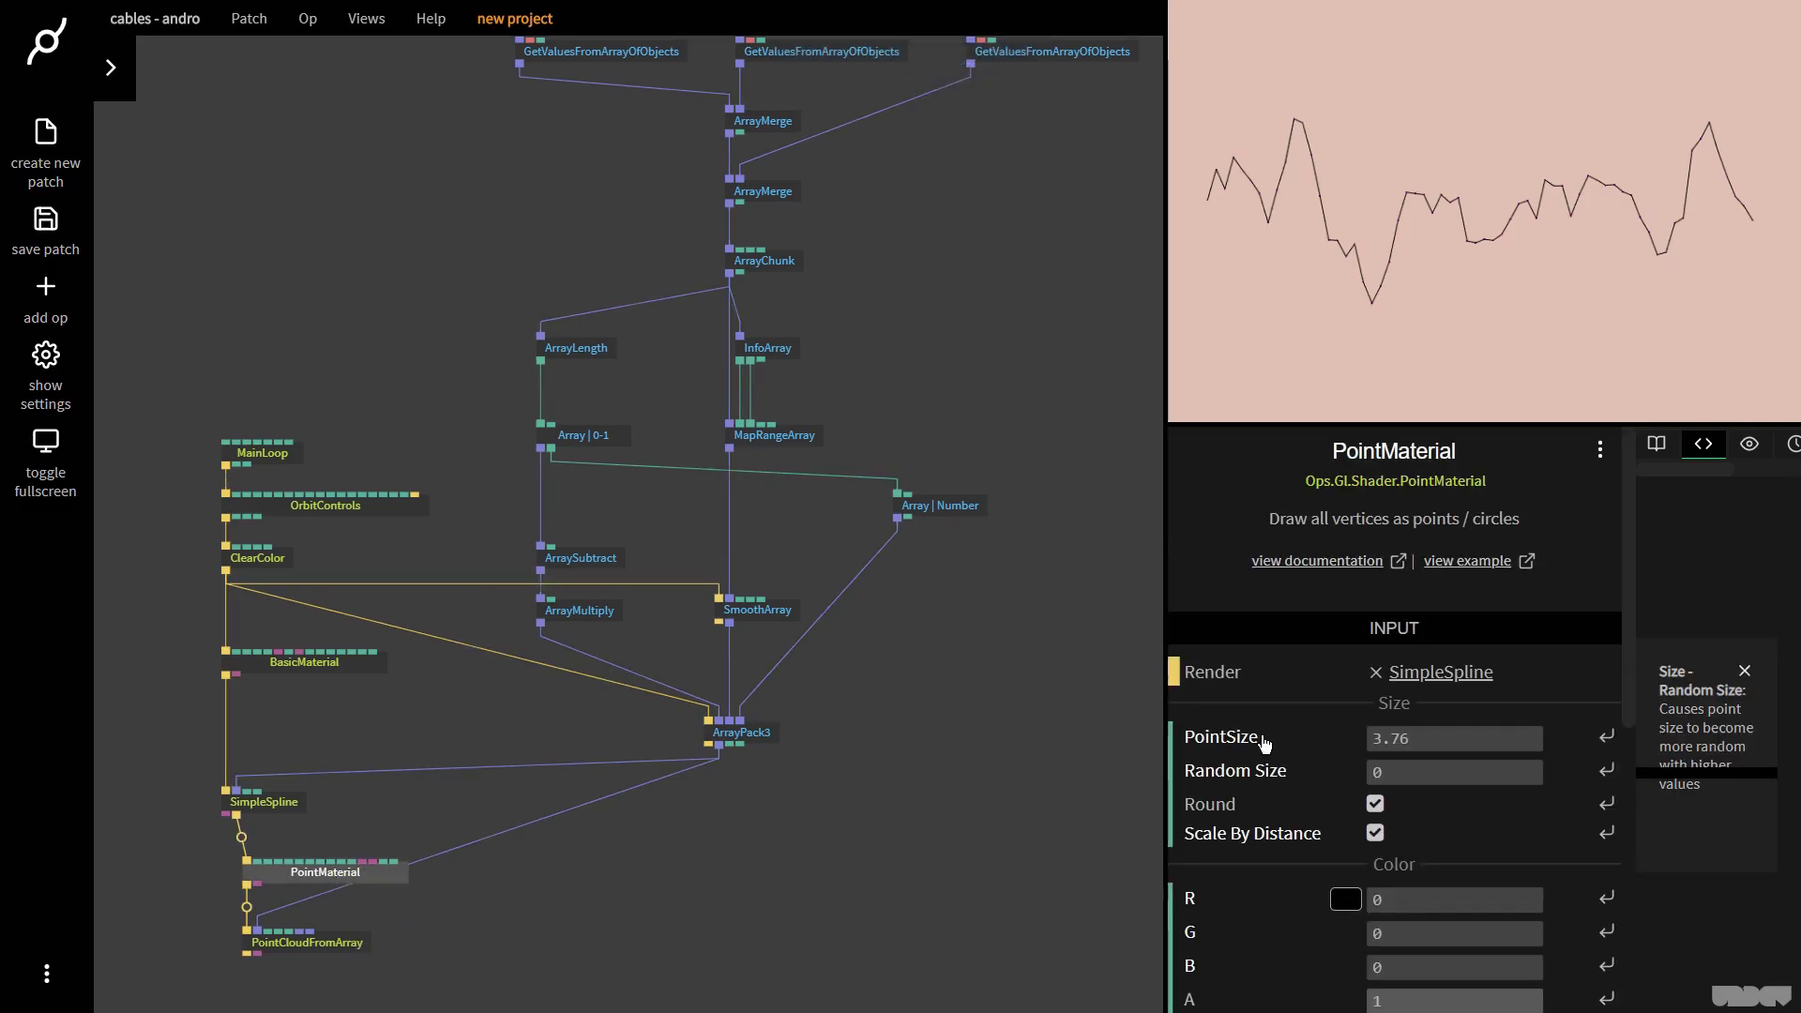
{"action": "left_click_drag", "start_coordinate": [1431, 736], "coordinate": [1594, 737]}
{"action": "left_click_drag", "start_coordinate": [1431, 736], "coordinate": [1362, 743]}
{"action": "key", "text": "F11"}
- Try Chunk Size 128, return to 64, and move ArrayChunk's Begin Index to 0
{"action": "left_click", "coordinate": [736, 495]}
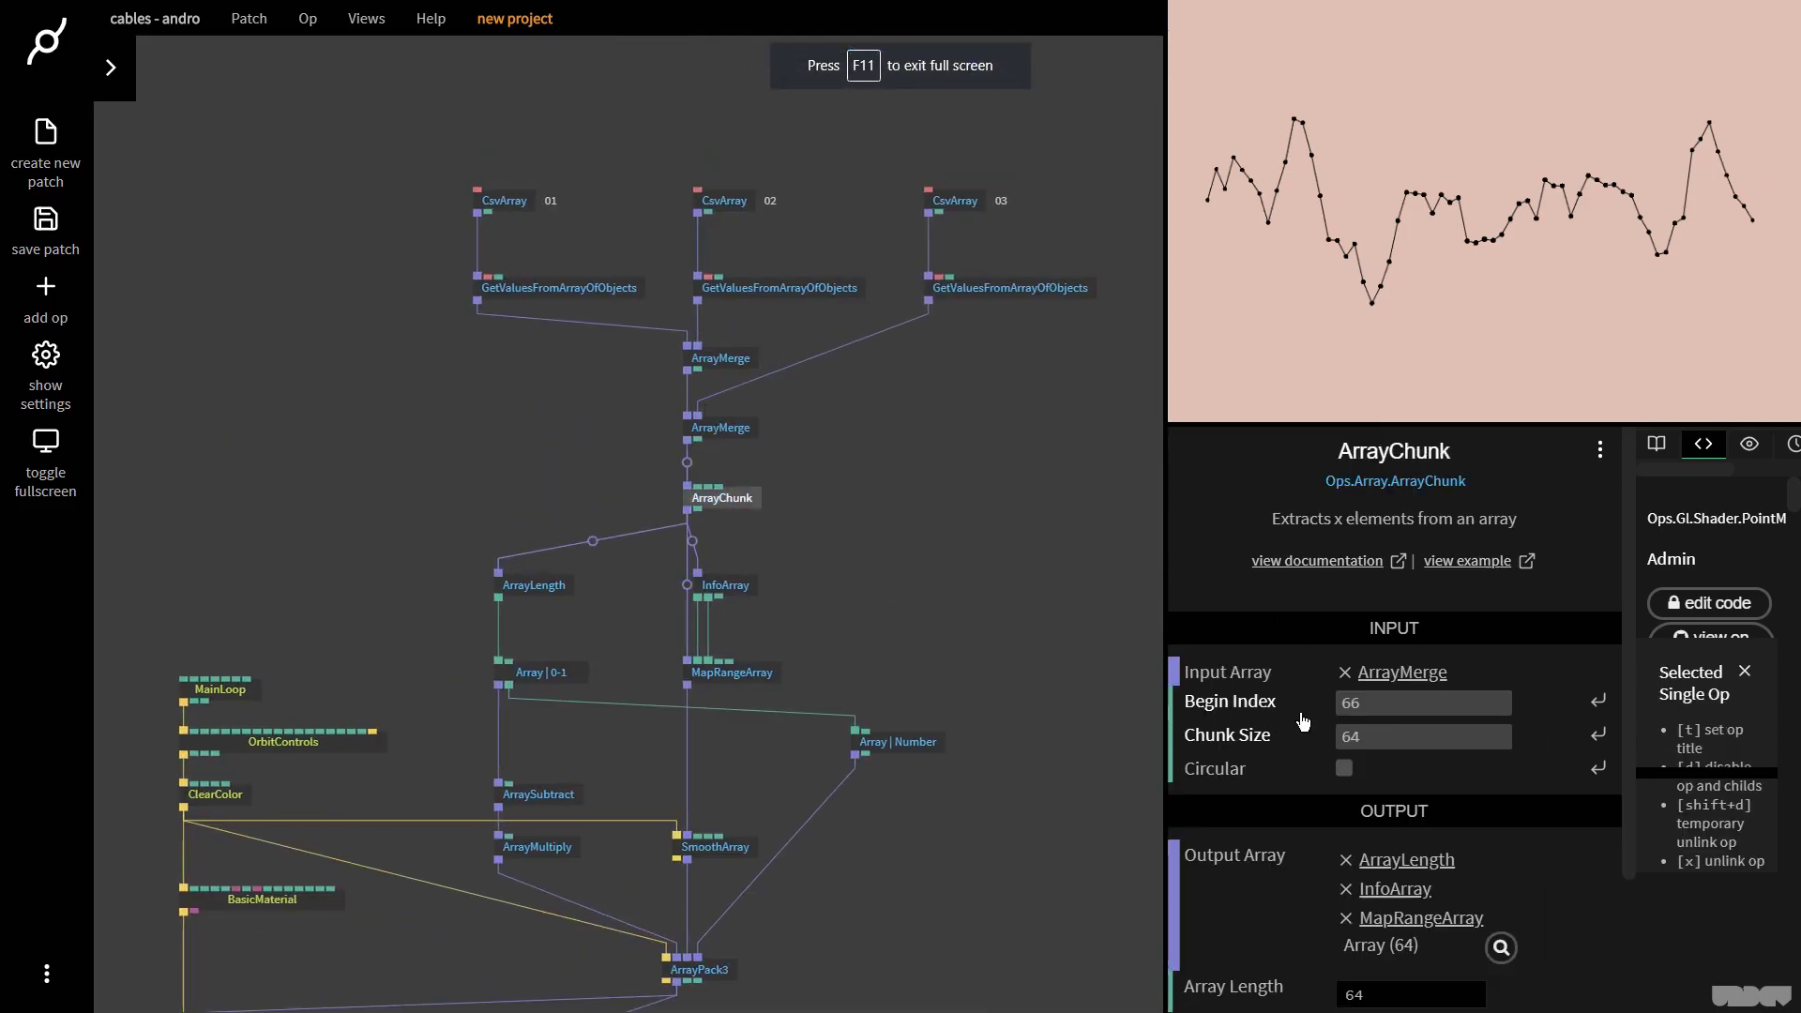
{"action": "left_click", "coordinate": [1416, 701]}
{"action": "left_click", "coordinate": [1412, 738]}
{"action": "type", "text": "128"}
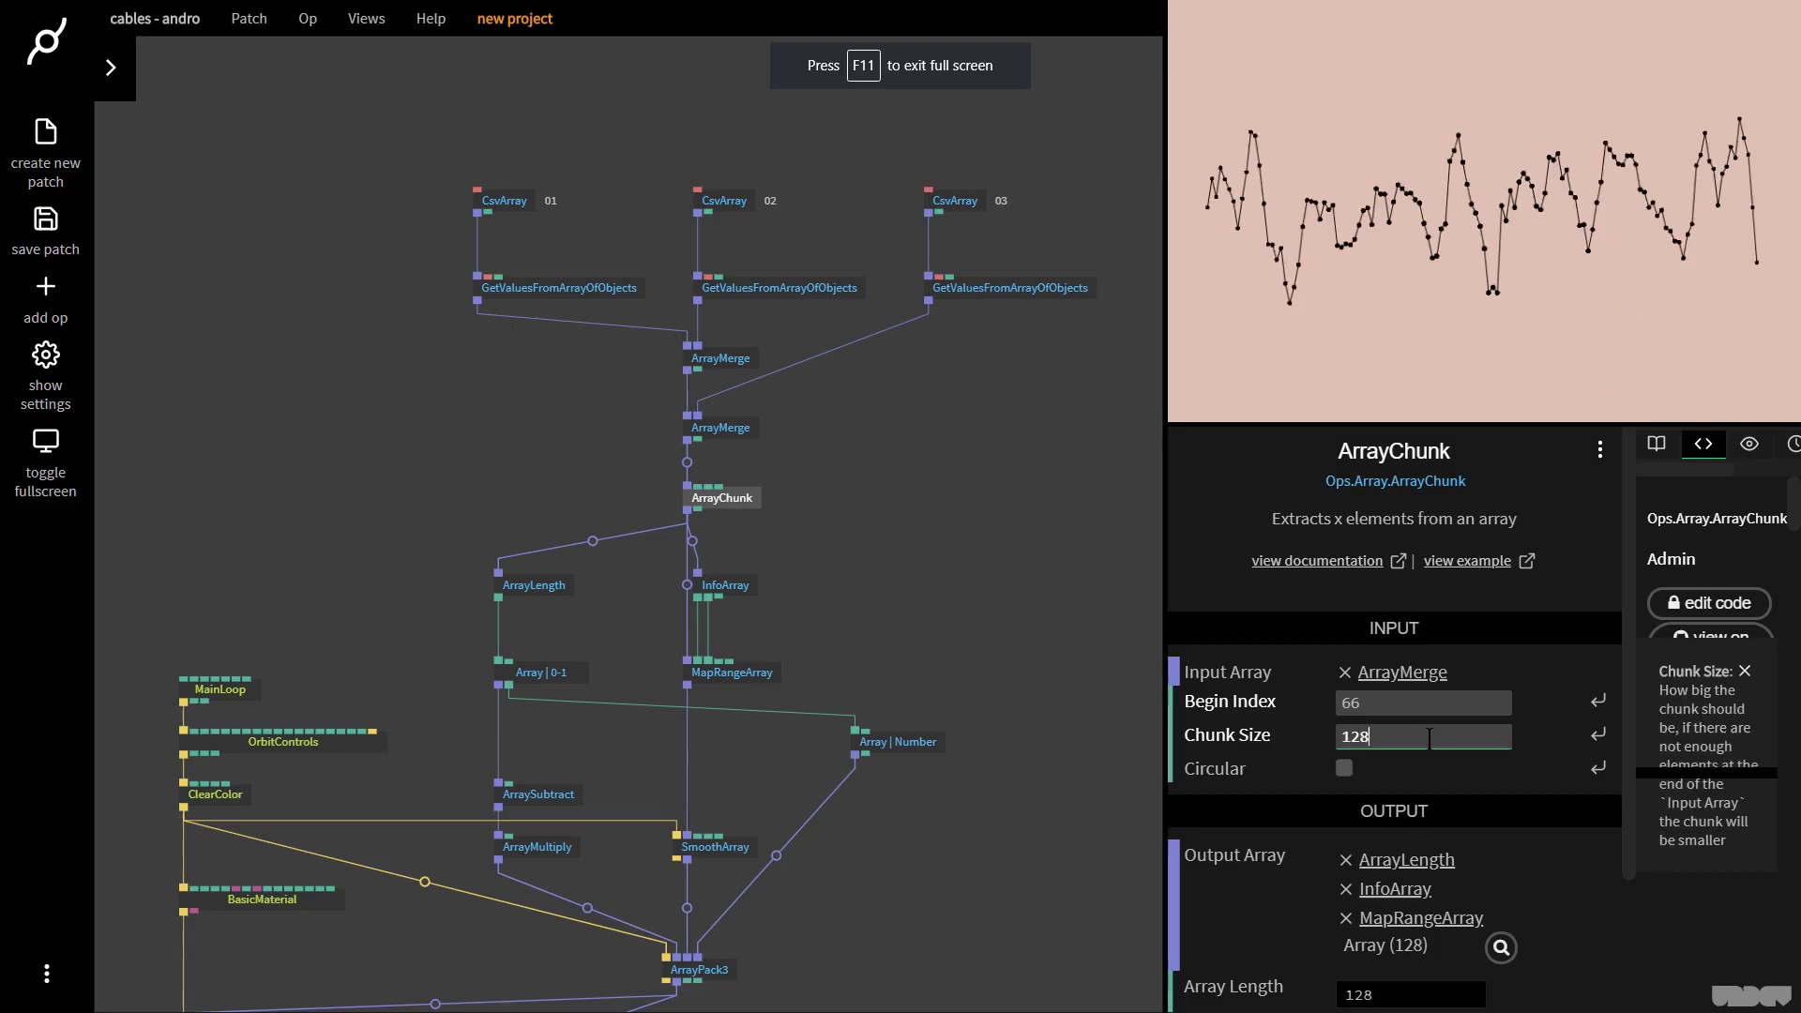
{"action": "left_click", "coordinate": [1429, 738]}
{"action": "type", "text": "64"}
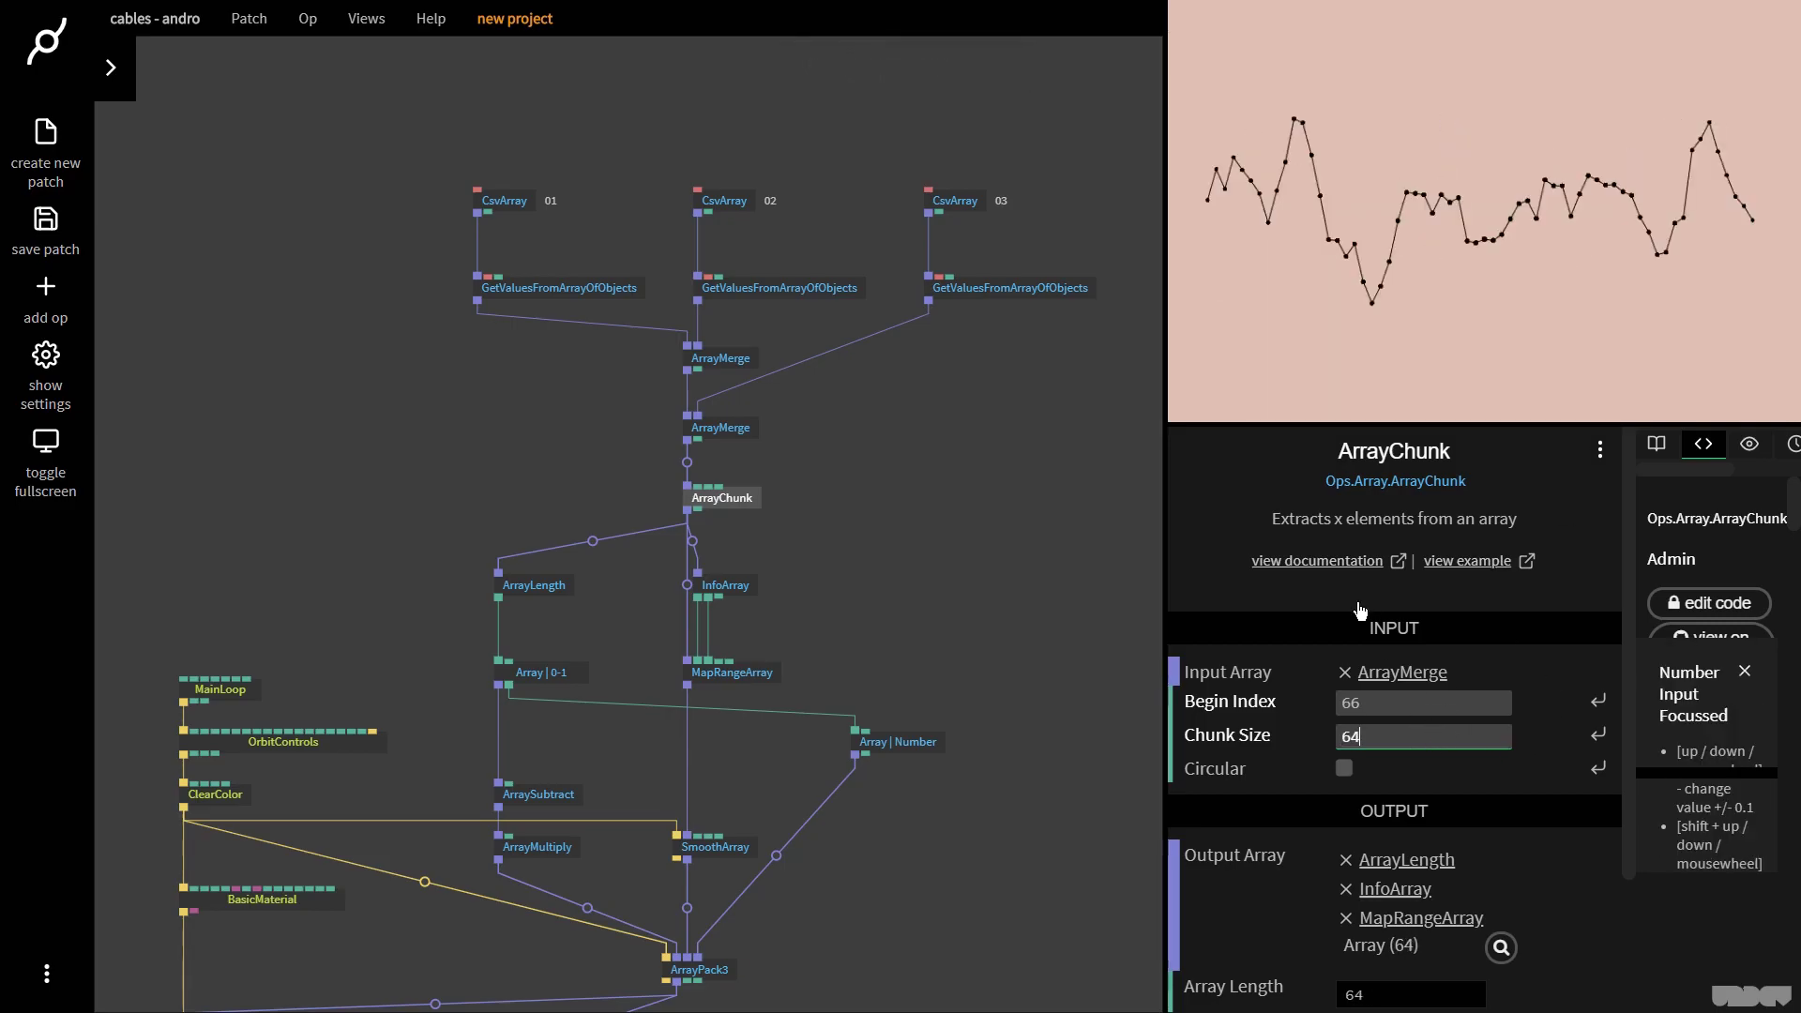
{"action": "left_click_drag", "start_coordinate": [1033, 744], "coordinate": [1048, 558]}
{"action": "scroll", "coordinate": [791, 353], "scroll_direction": "up", "scroll_amount": 2}
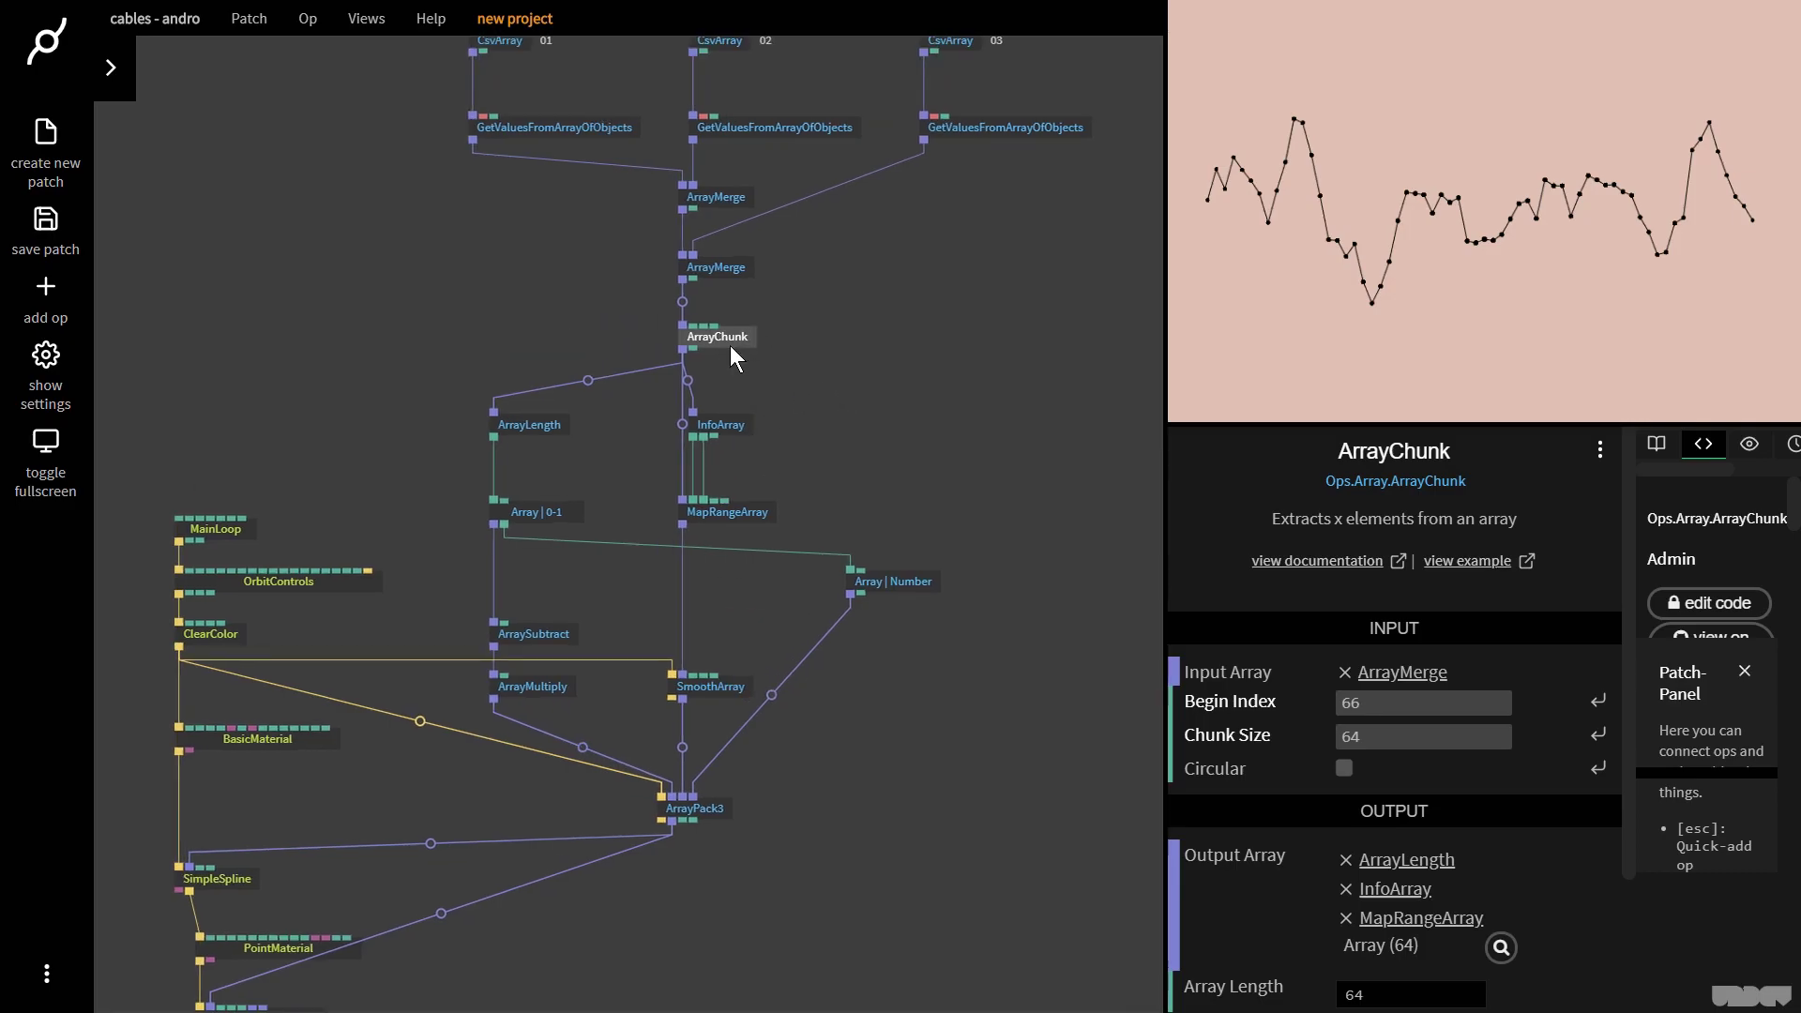
{"action": "mouse_move", "coordinate": [1457, 715]}
{"action": "left_mouse_down"}
{"action": "mouse_move", "coordinate": [1408, 715]}
{"action": "mouse_move", "coordinate": [1455, 714]}
{"action": "left_mouse_up"}
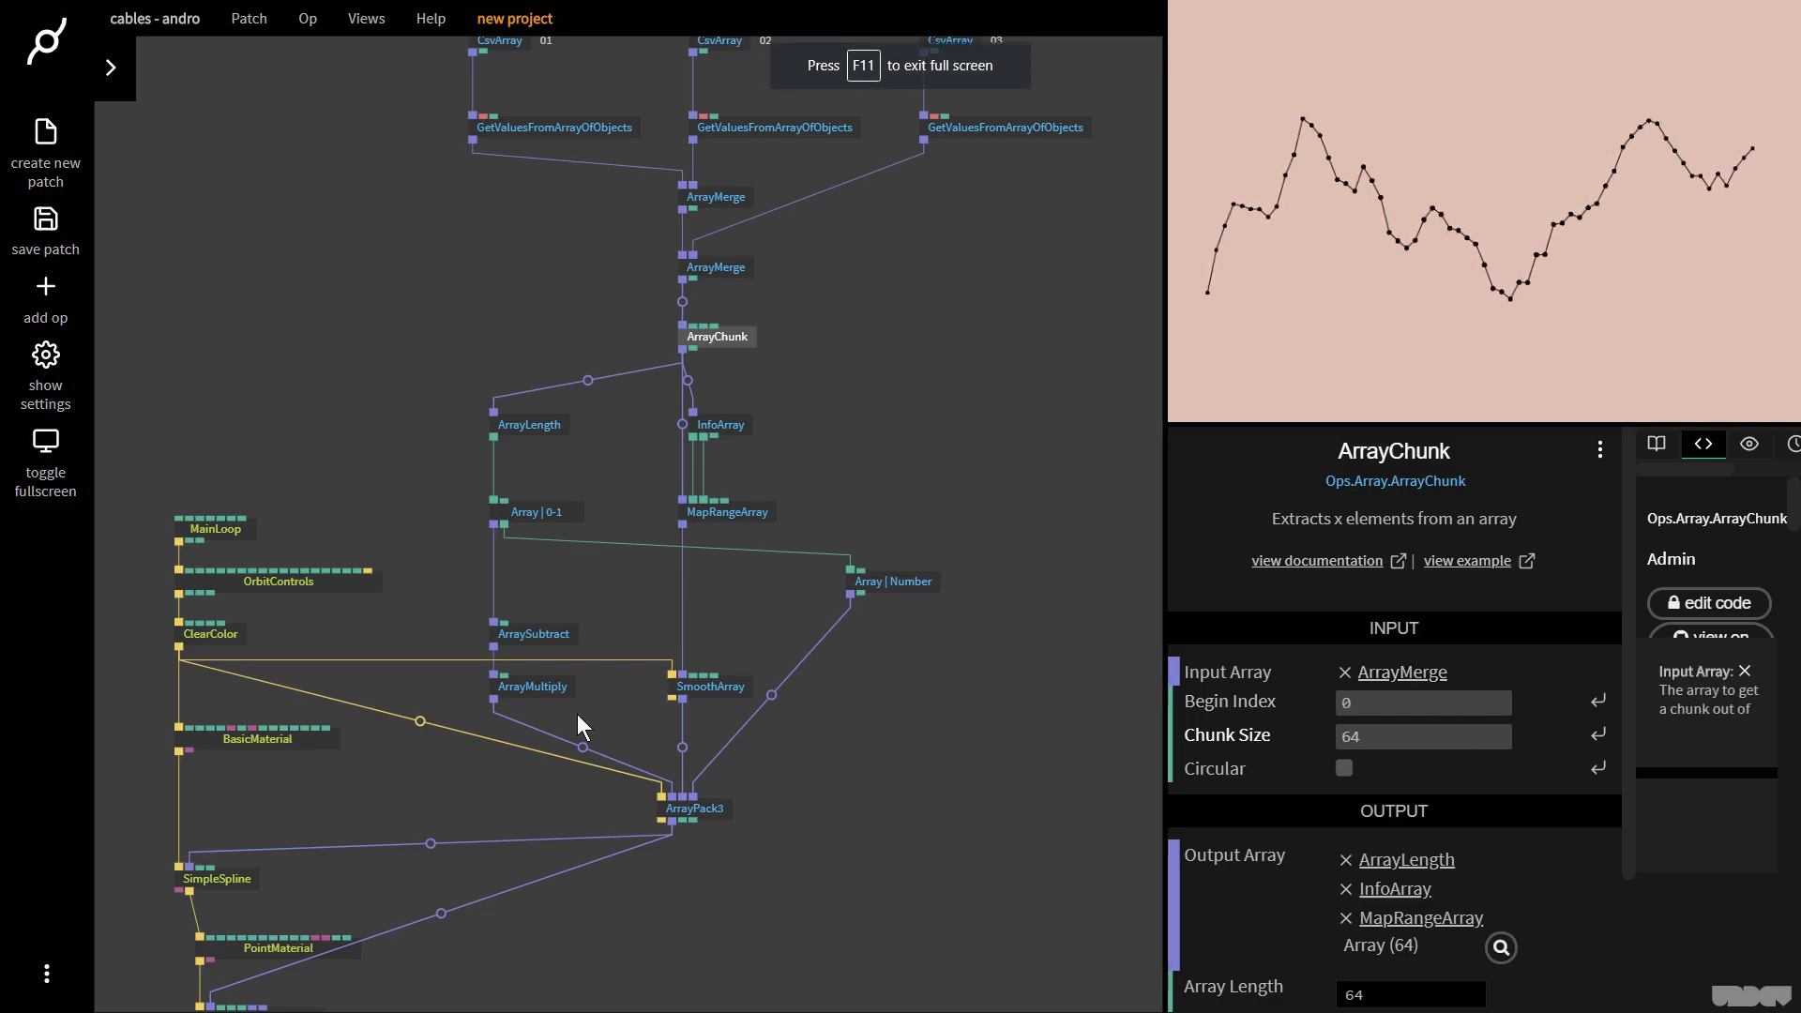
- Make SmoothArray use a single shared factor for rises and falls
{"action": "left_click", "coordinate": [718, 690]}
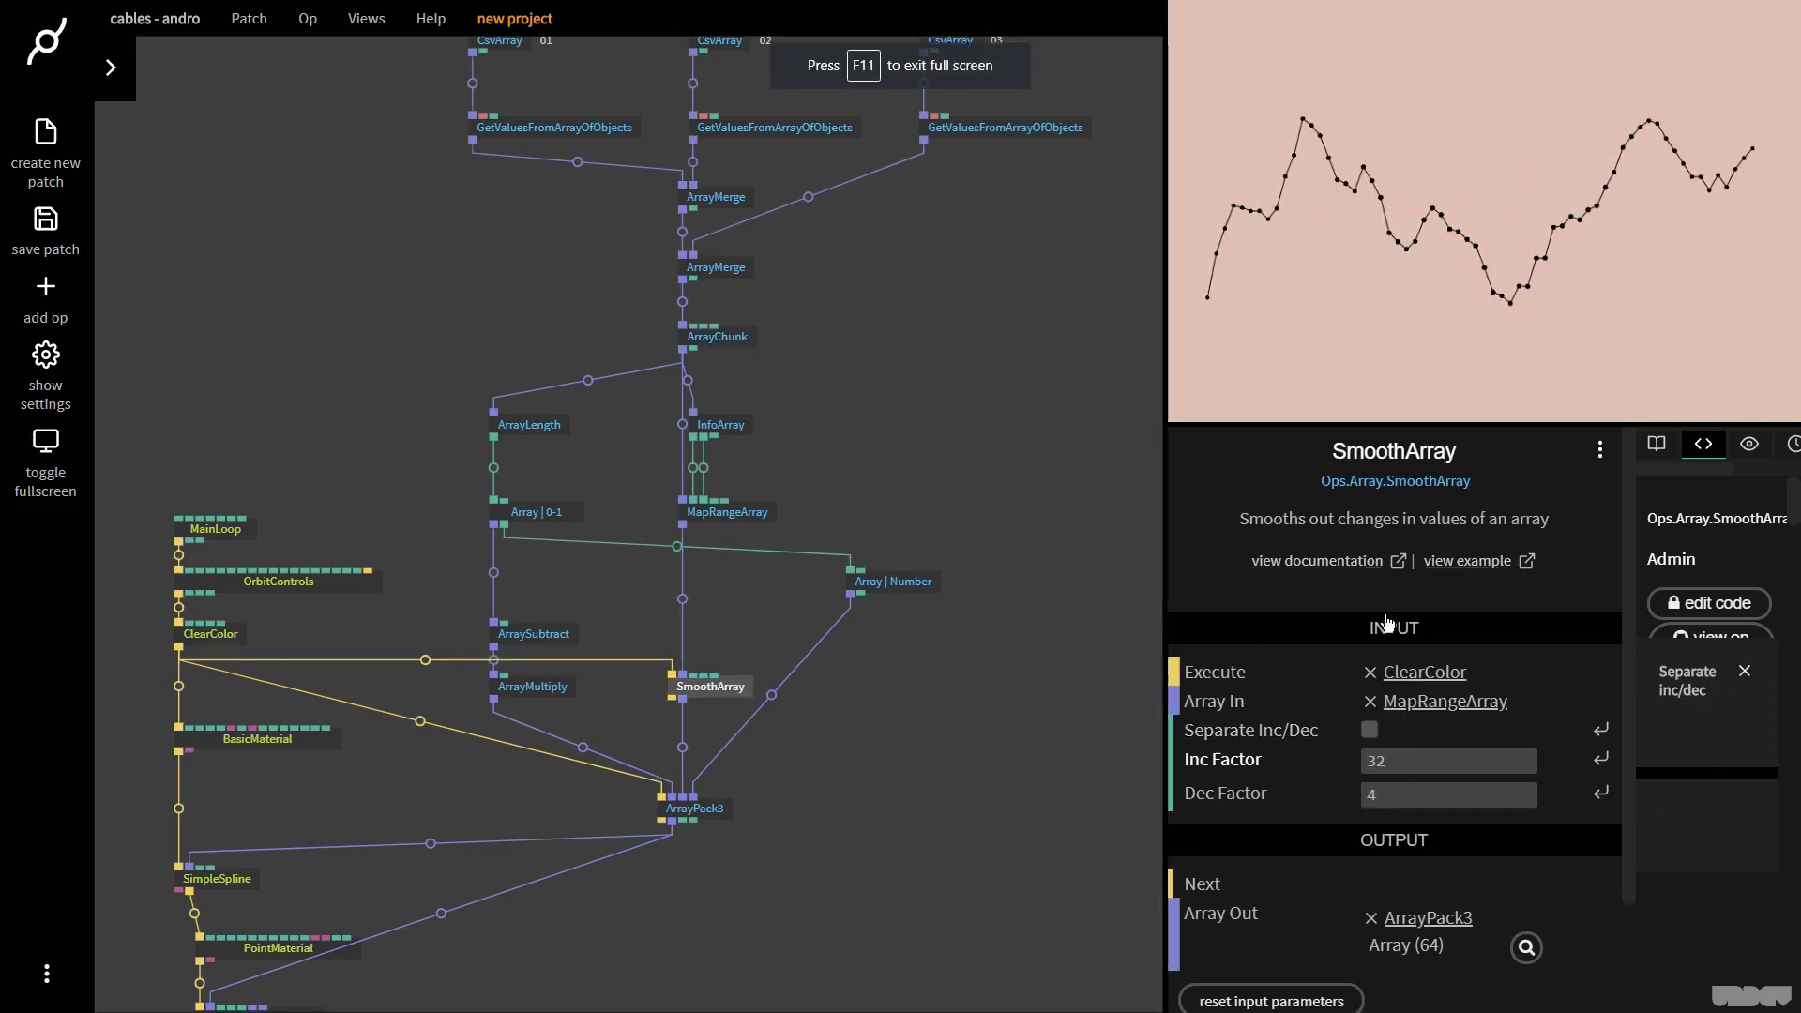
{"action": "left_click", "coordinate": [1369, 729]}
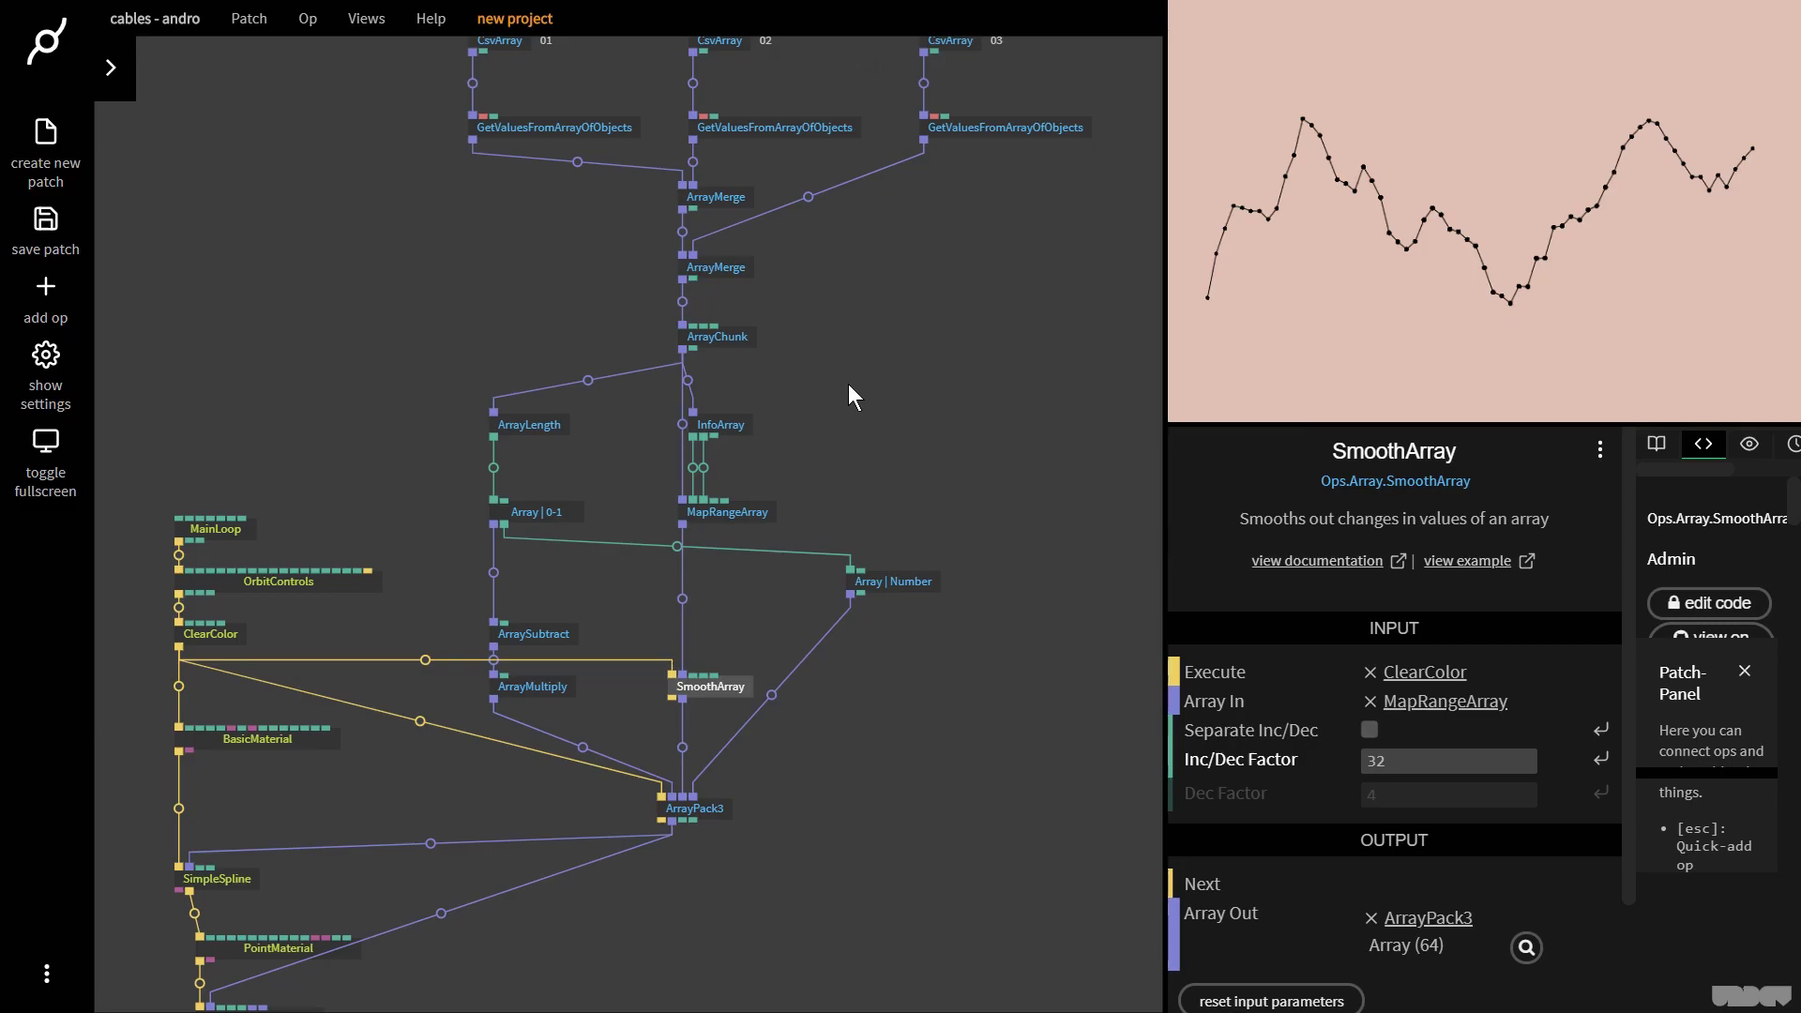
{"action": "left_click_drag", "start_coordinate": [848, 385], "coordinate": [947, 313]}
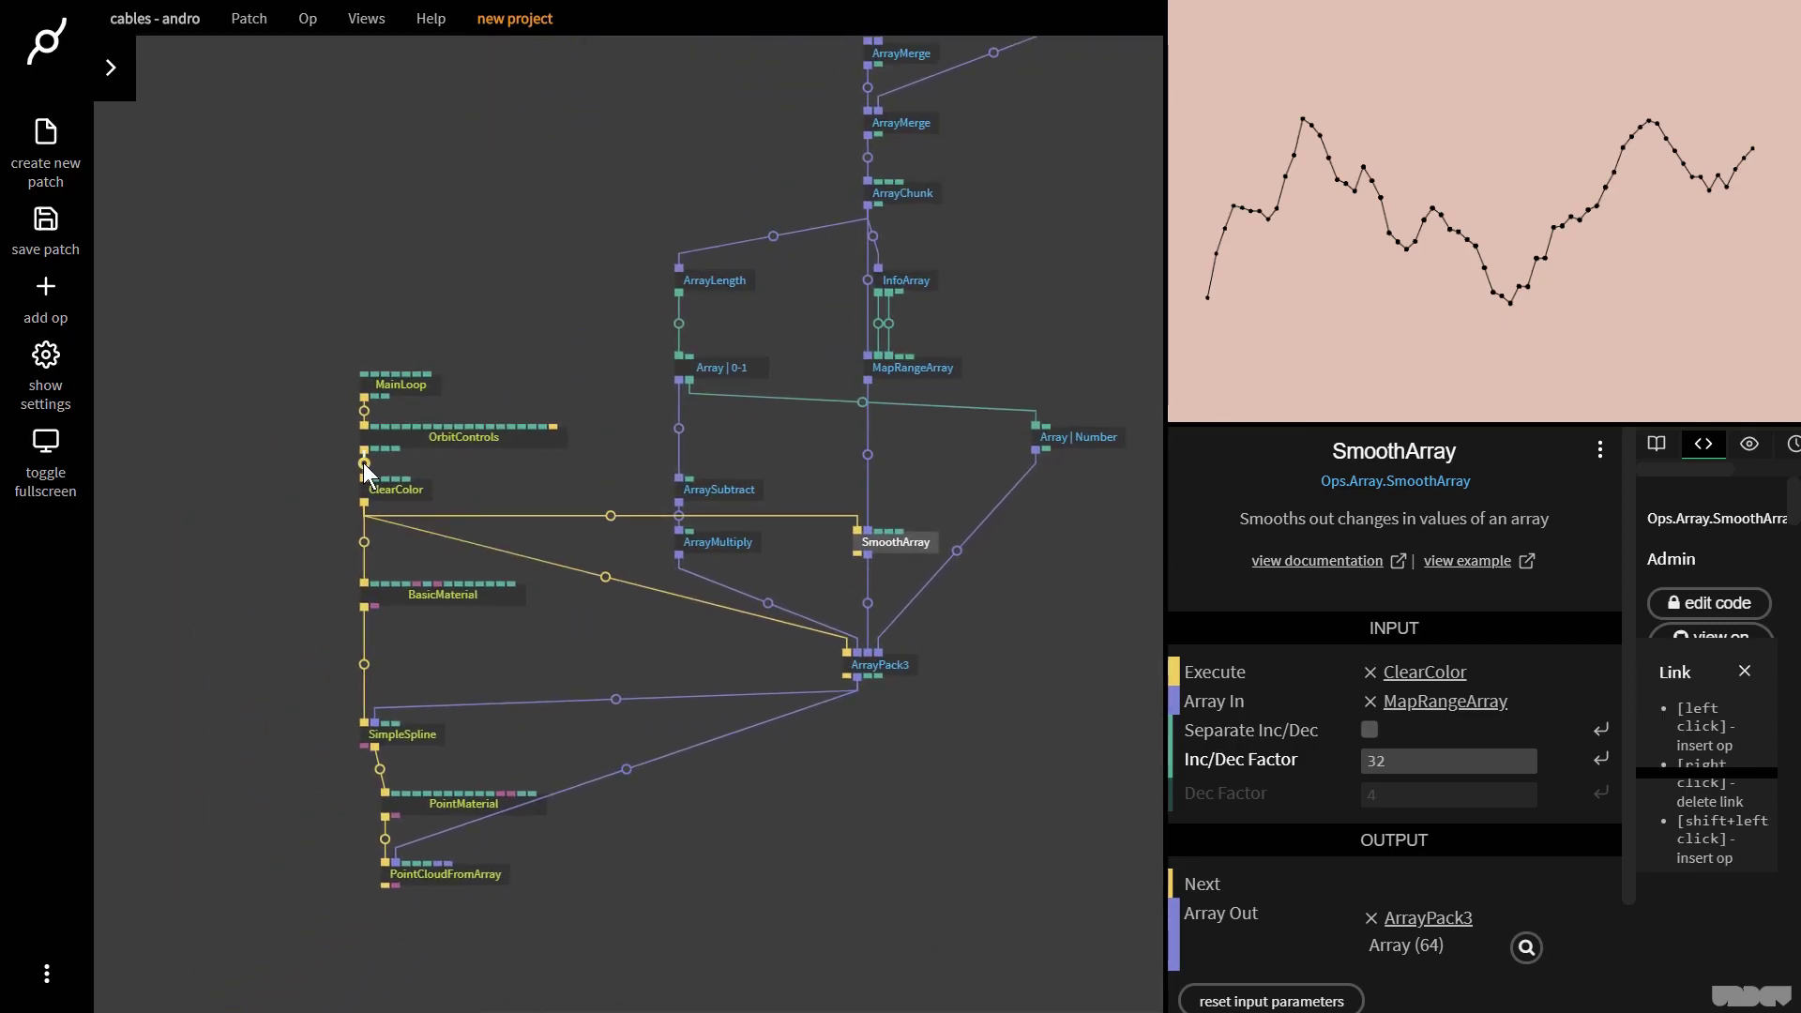
{"action": "left_click_drag", "start_coordinate": [364, 448], "coordinate": [241, 486]}
- Add a Grid op under OrbitControls with spacing 0.2 and 30 lines
{"action": "type", "text": "grid"}
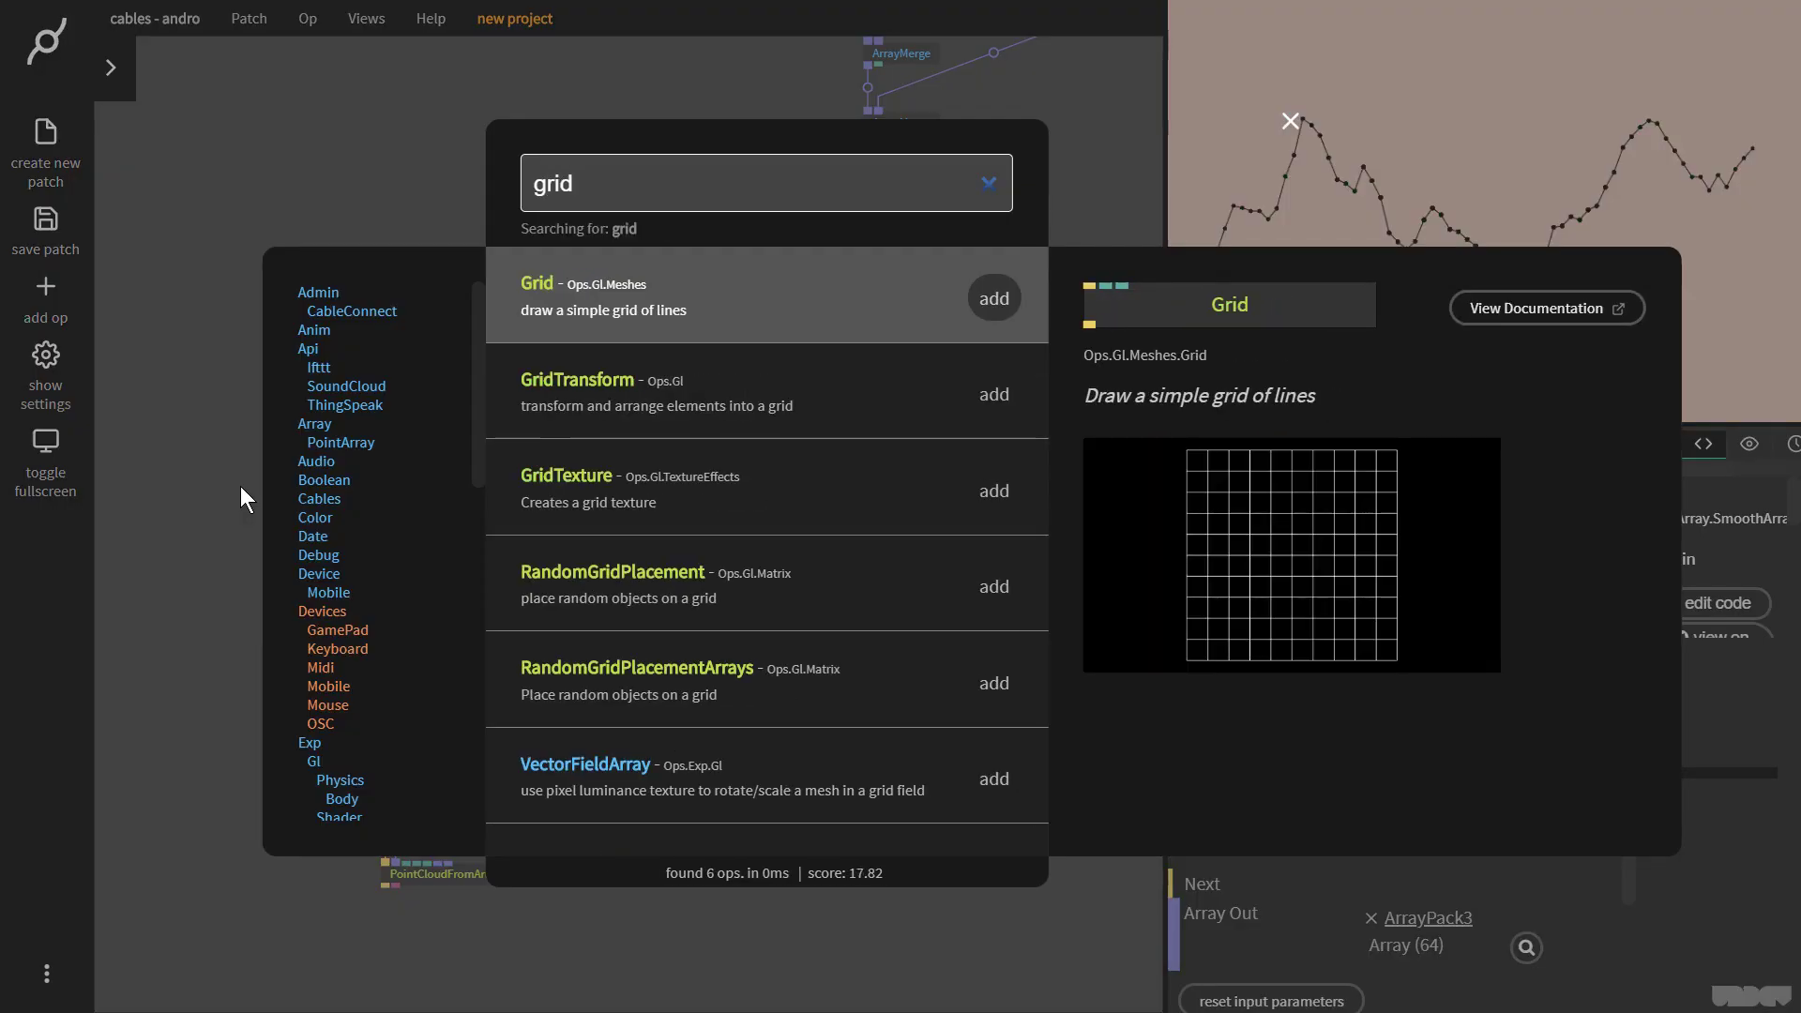
{"action": "key", "text": "Return"}
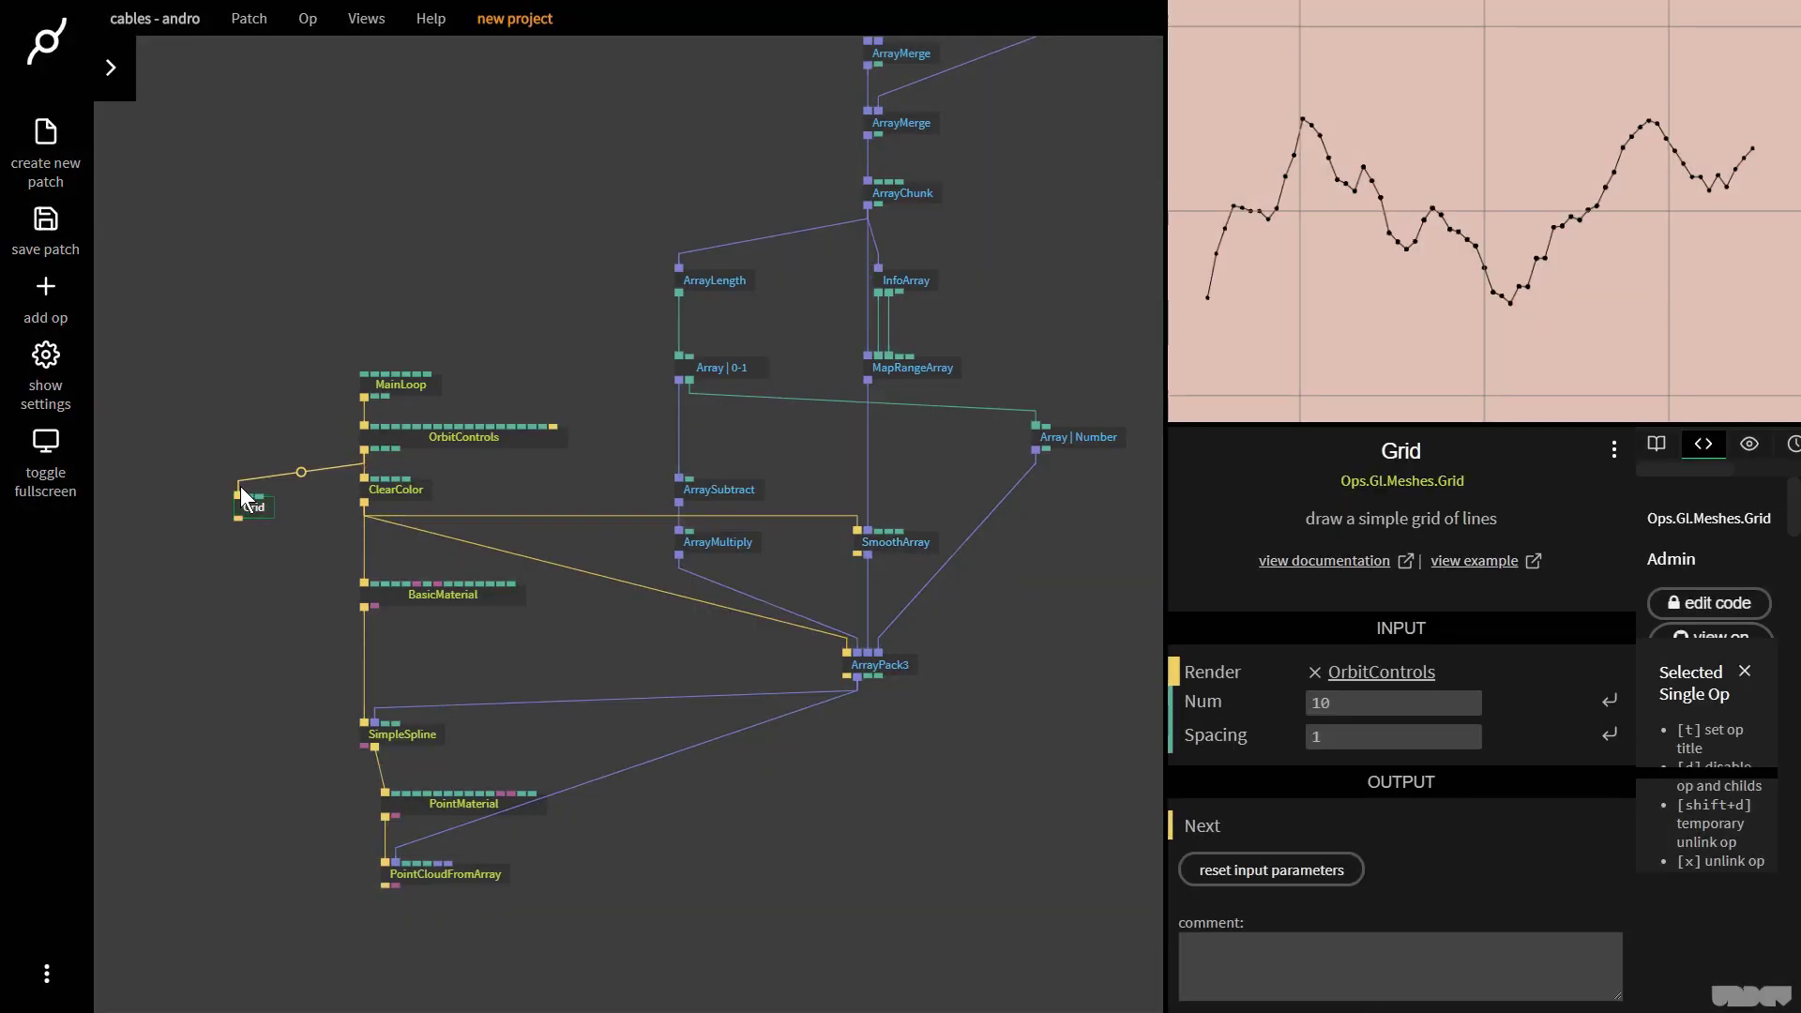
{"action": "left_click_drag", "start_coordinate": [1398, 741], "coordinate": [1398, 741]}
{"action": "left_click", "coordinate": [1404, 740]}
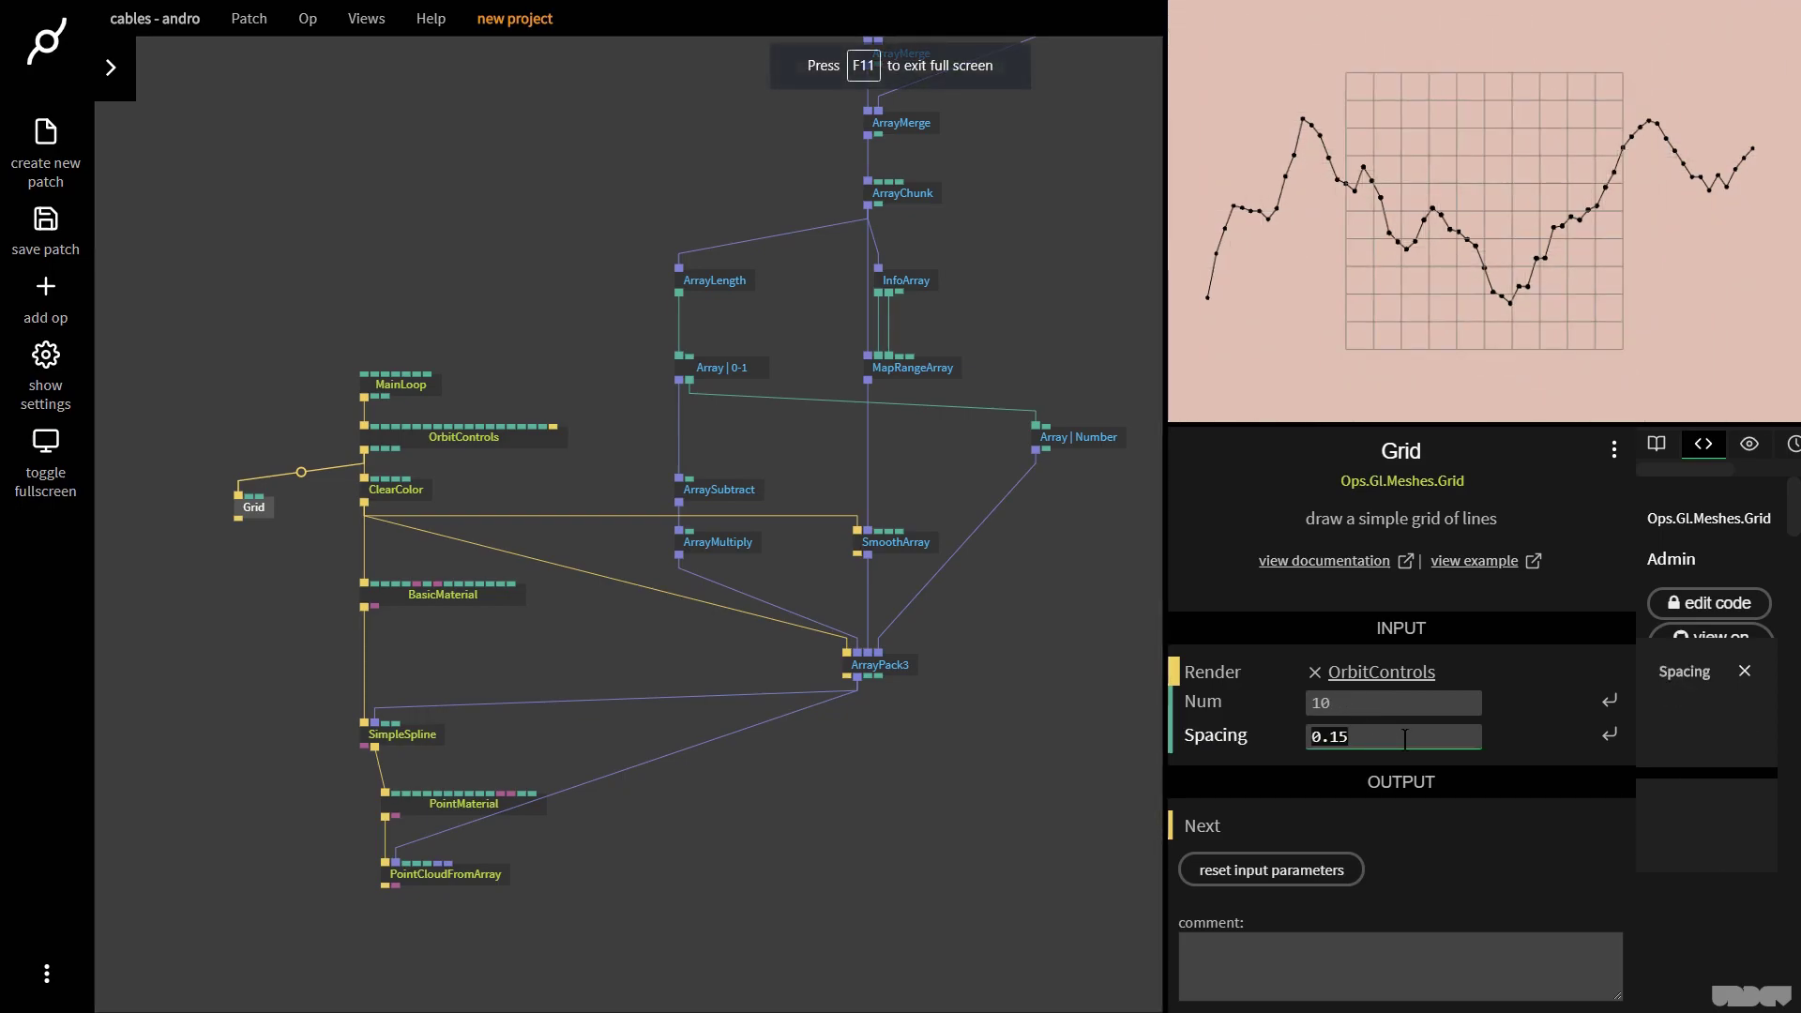
{"action": "type", "text": "0.2"}
{"action": "left_click", "coordinate": [1373, 695]}
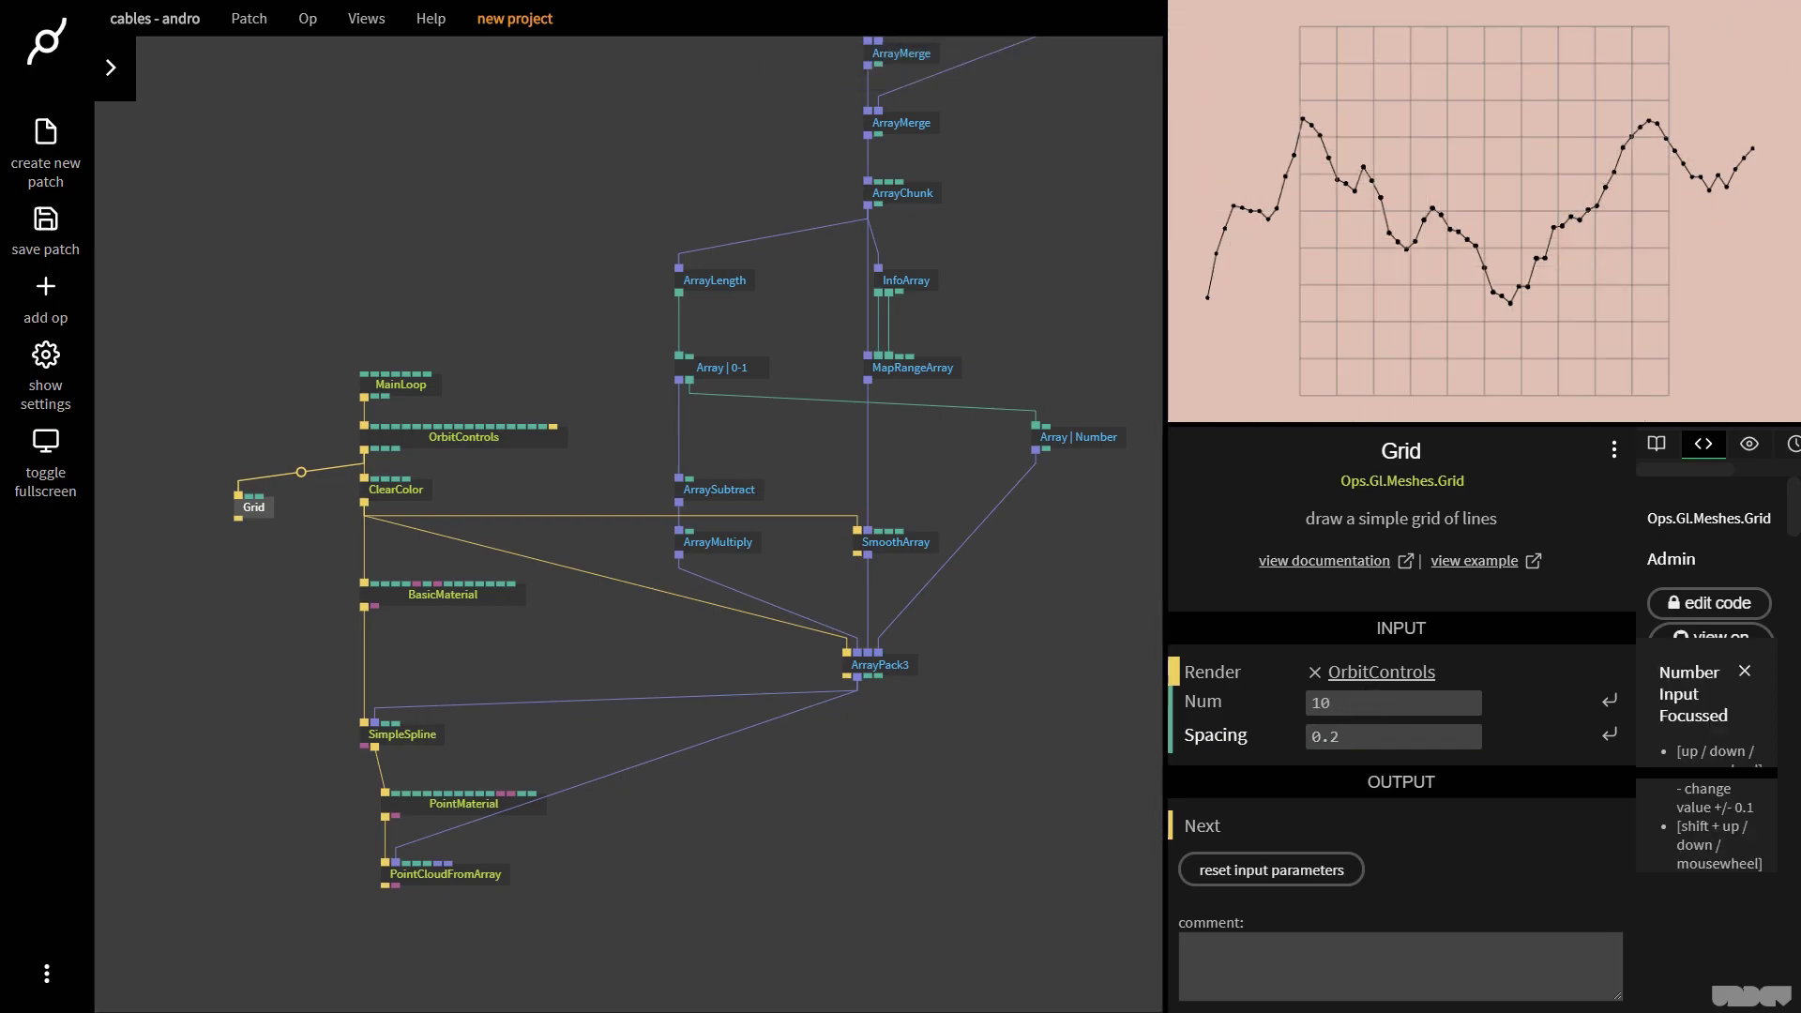
{"action": "type", "text": "30"}
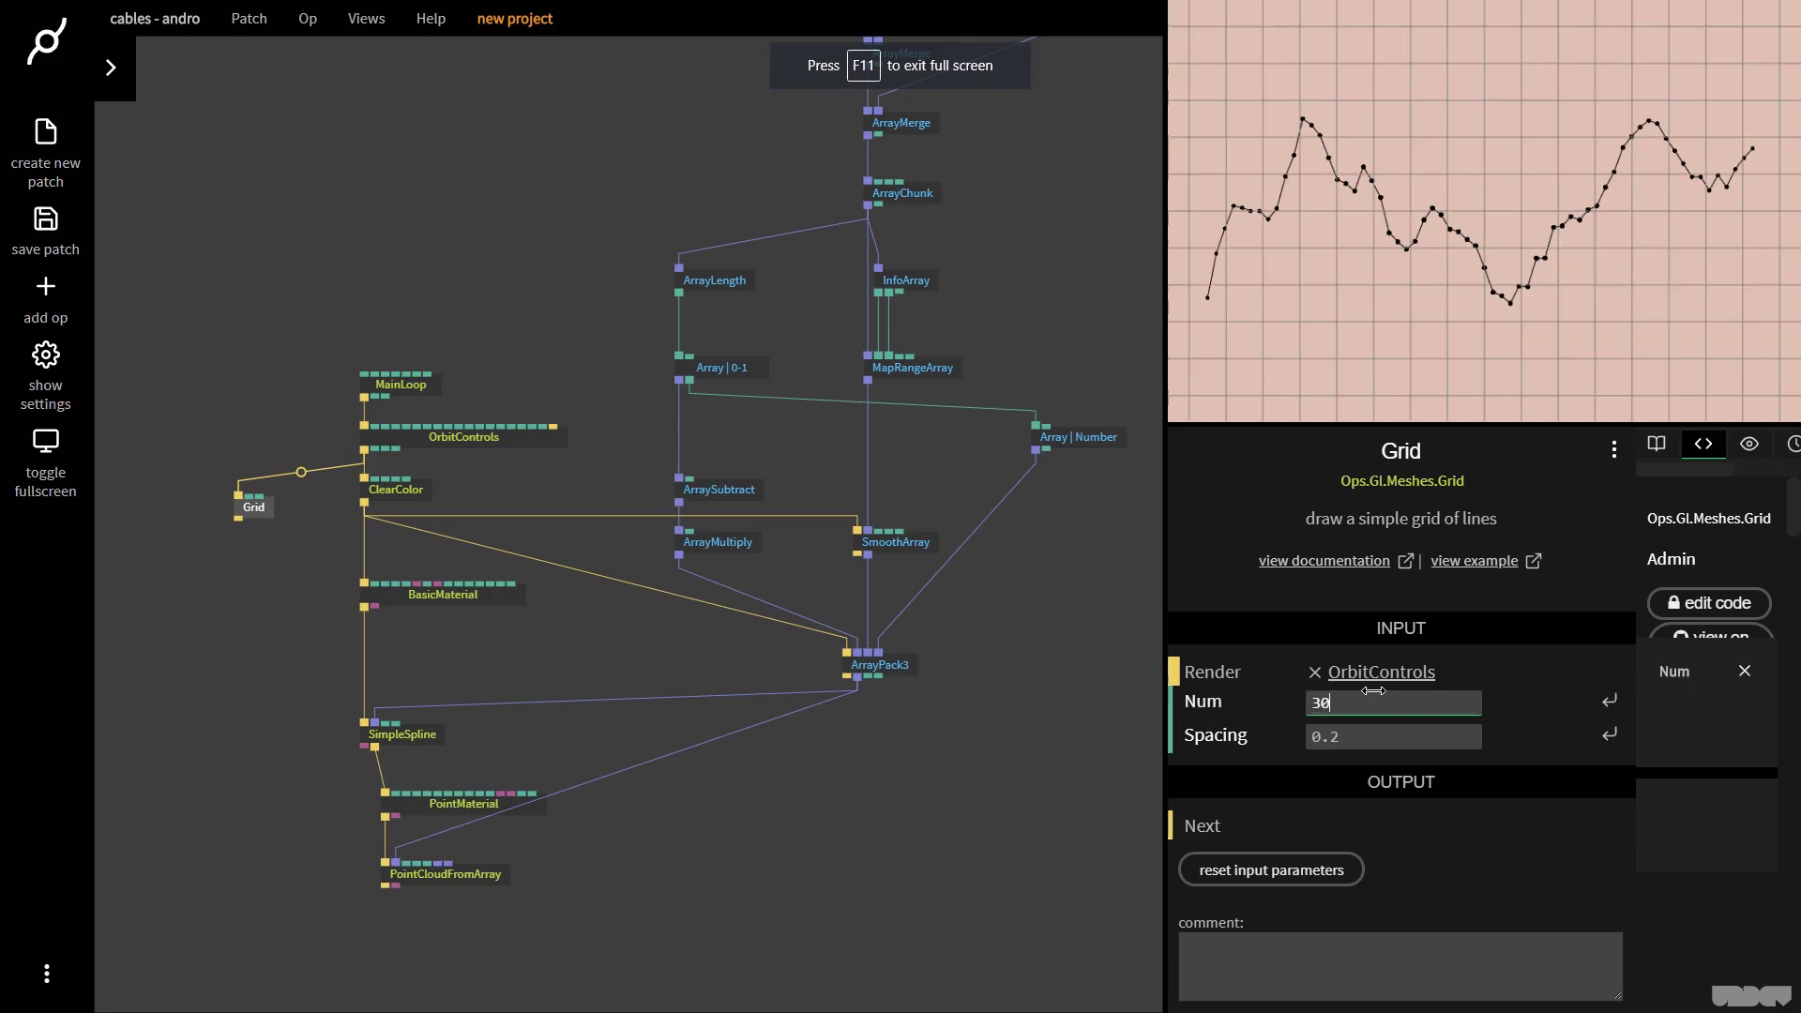
- Add a Transform op after the Grid
{"action": "left_click", "coordinate": [240, 505]}
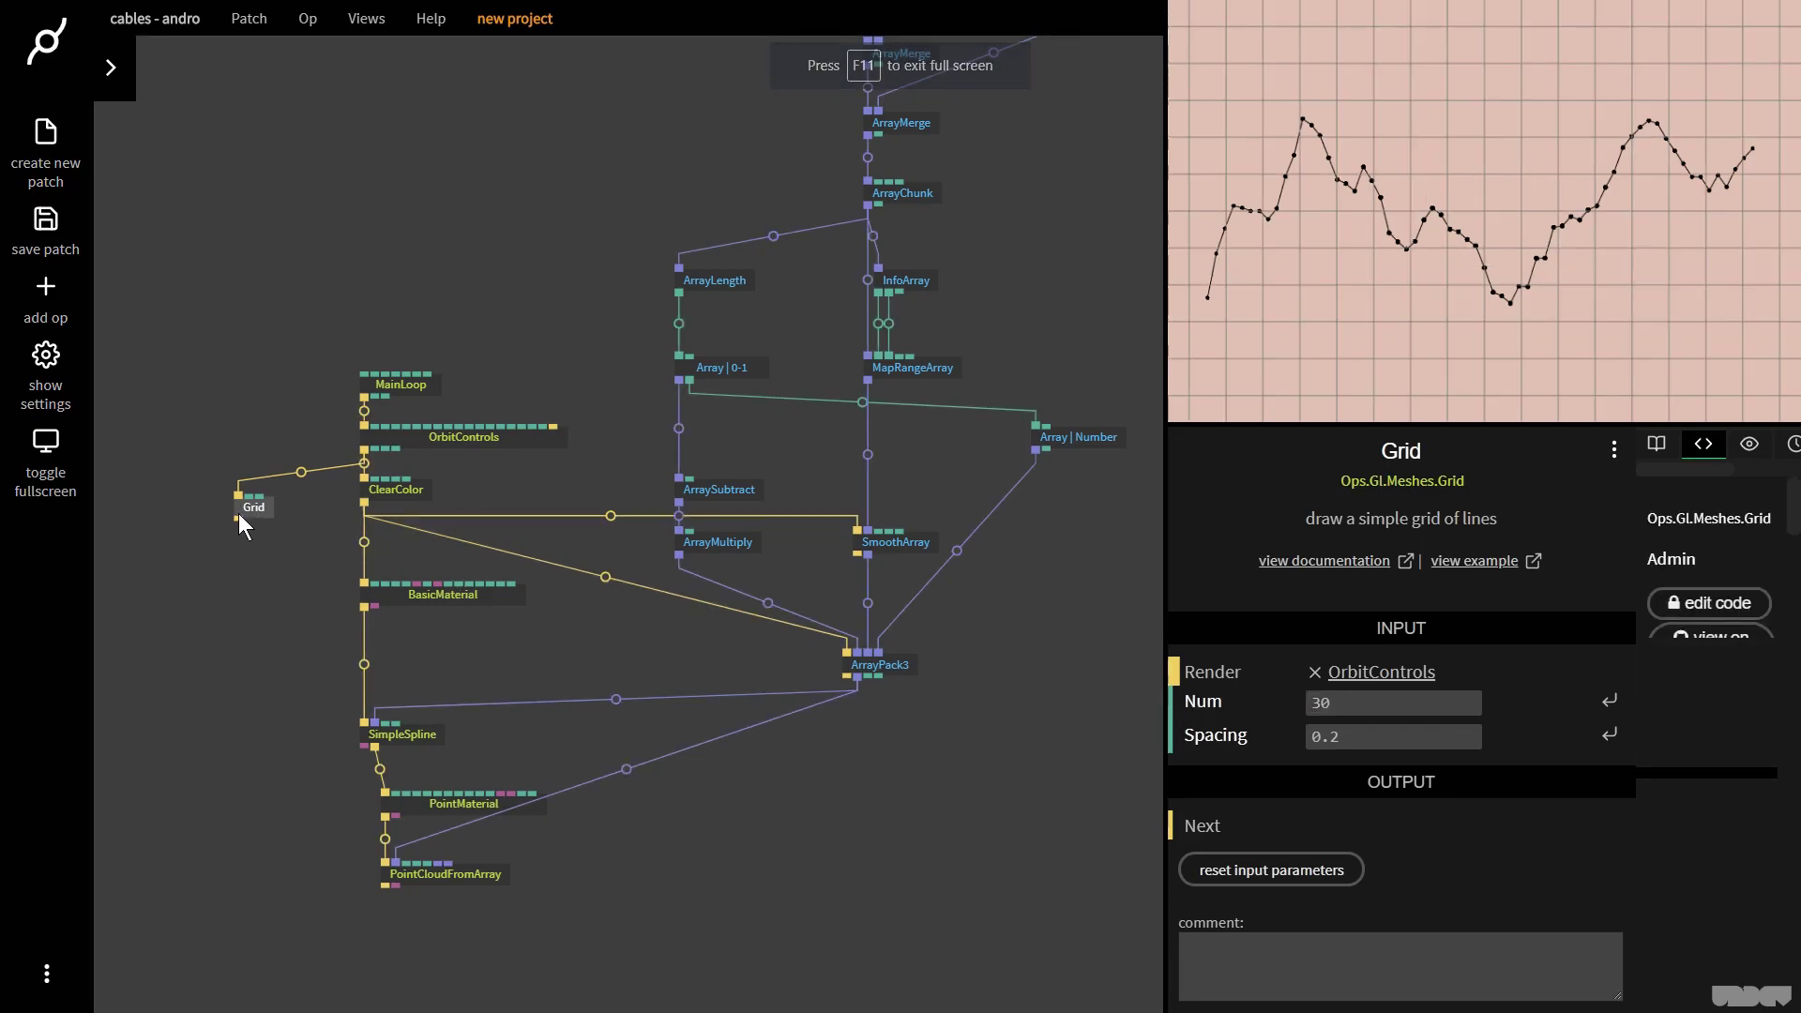
{"action": "left_click", "coordinate": [239, 518]}
{"action": "type", "text": "transf"}
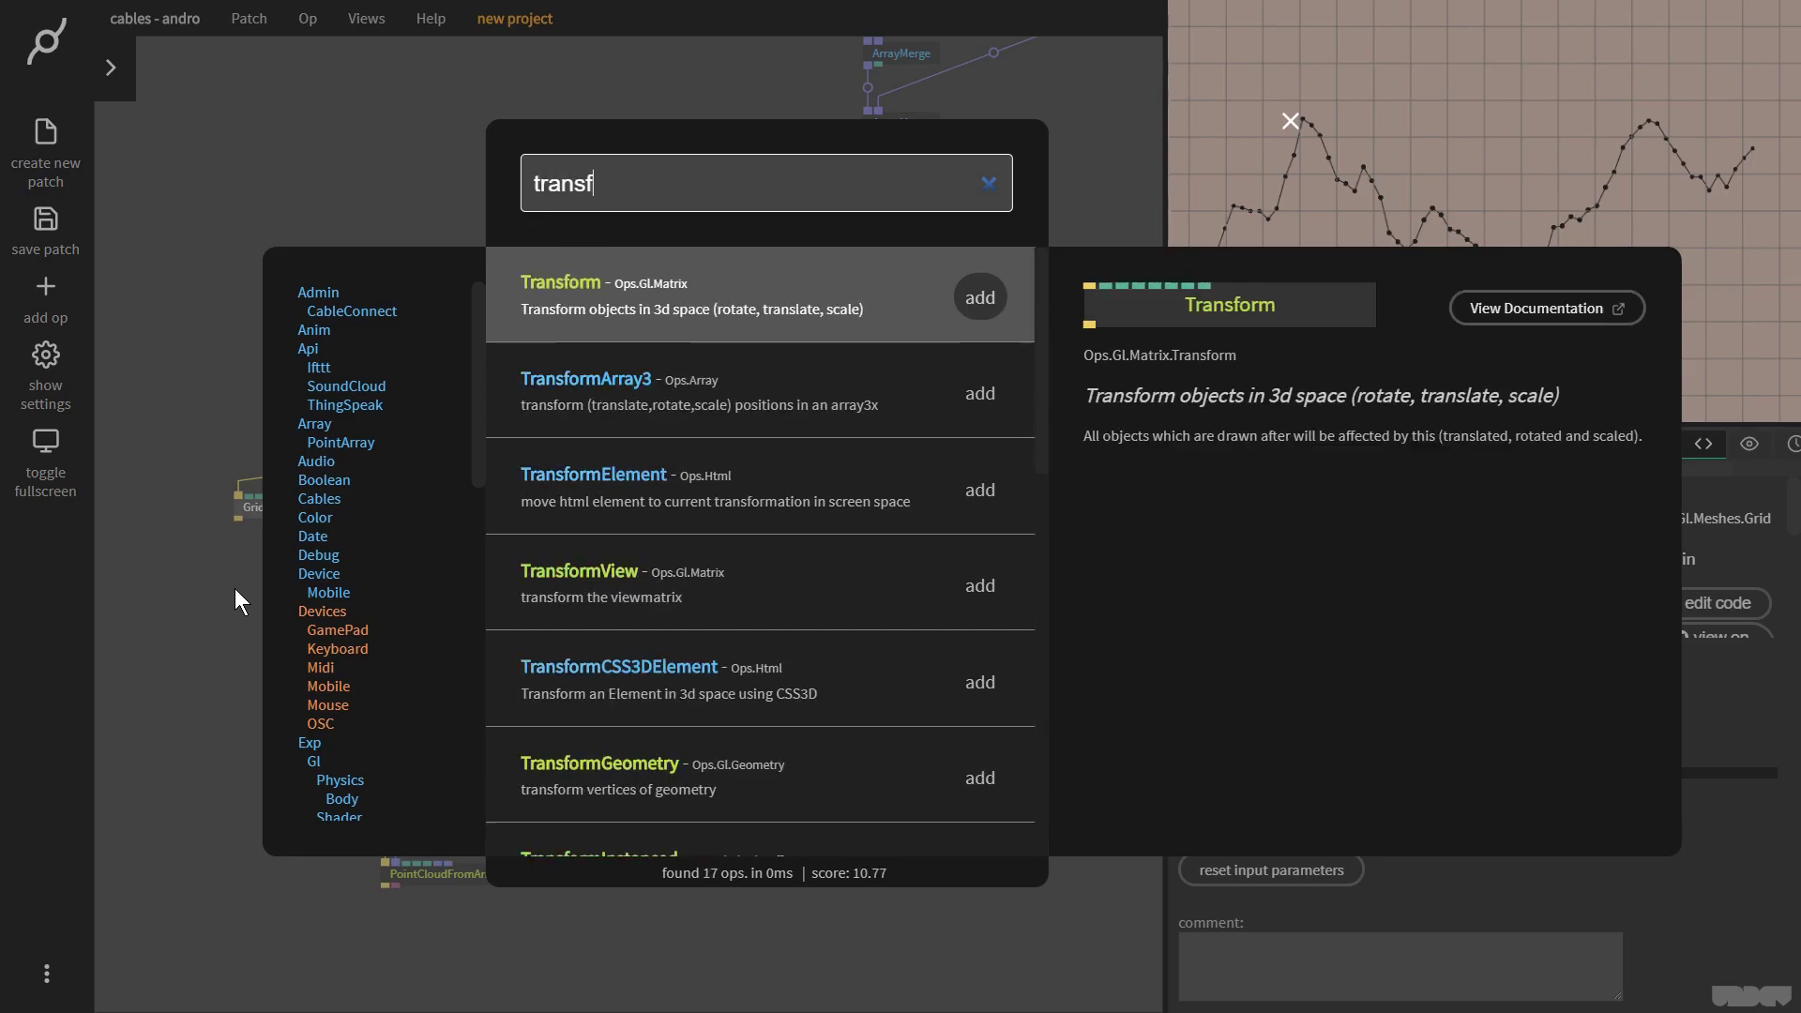
{"action": "key", "text": "Return"}
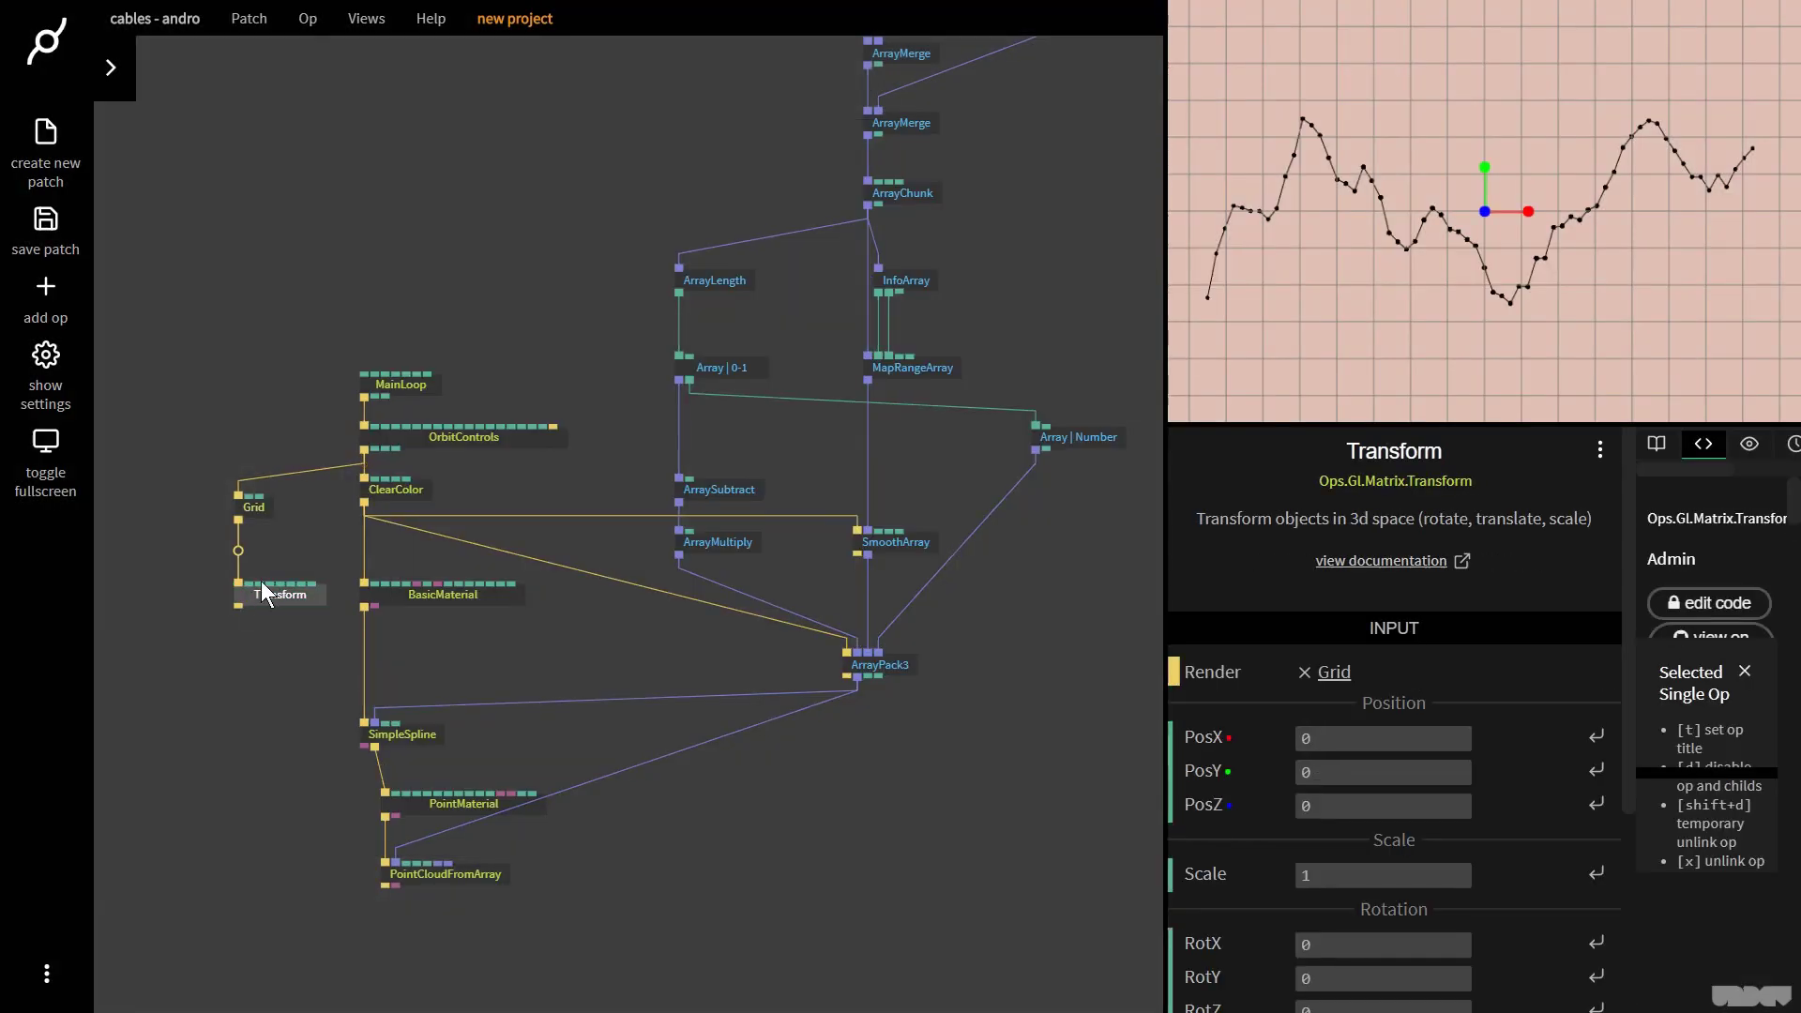
{"action": "key", "text": "Escape"}
{"action": "key", "text": "Escape"}
- Copy the Grid op and place the pasted copy below the Transform
{"action": "left_click", "coordinate": [255, 508]}
{"action": "key", "text": "ctrl+c"}
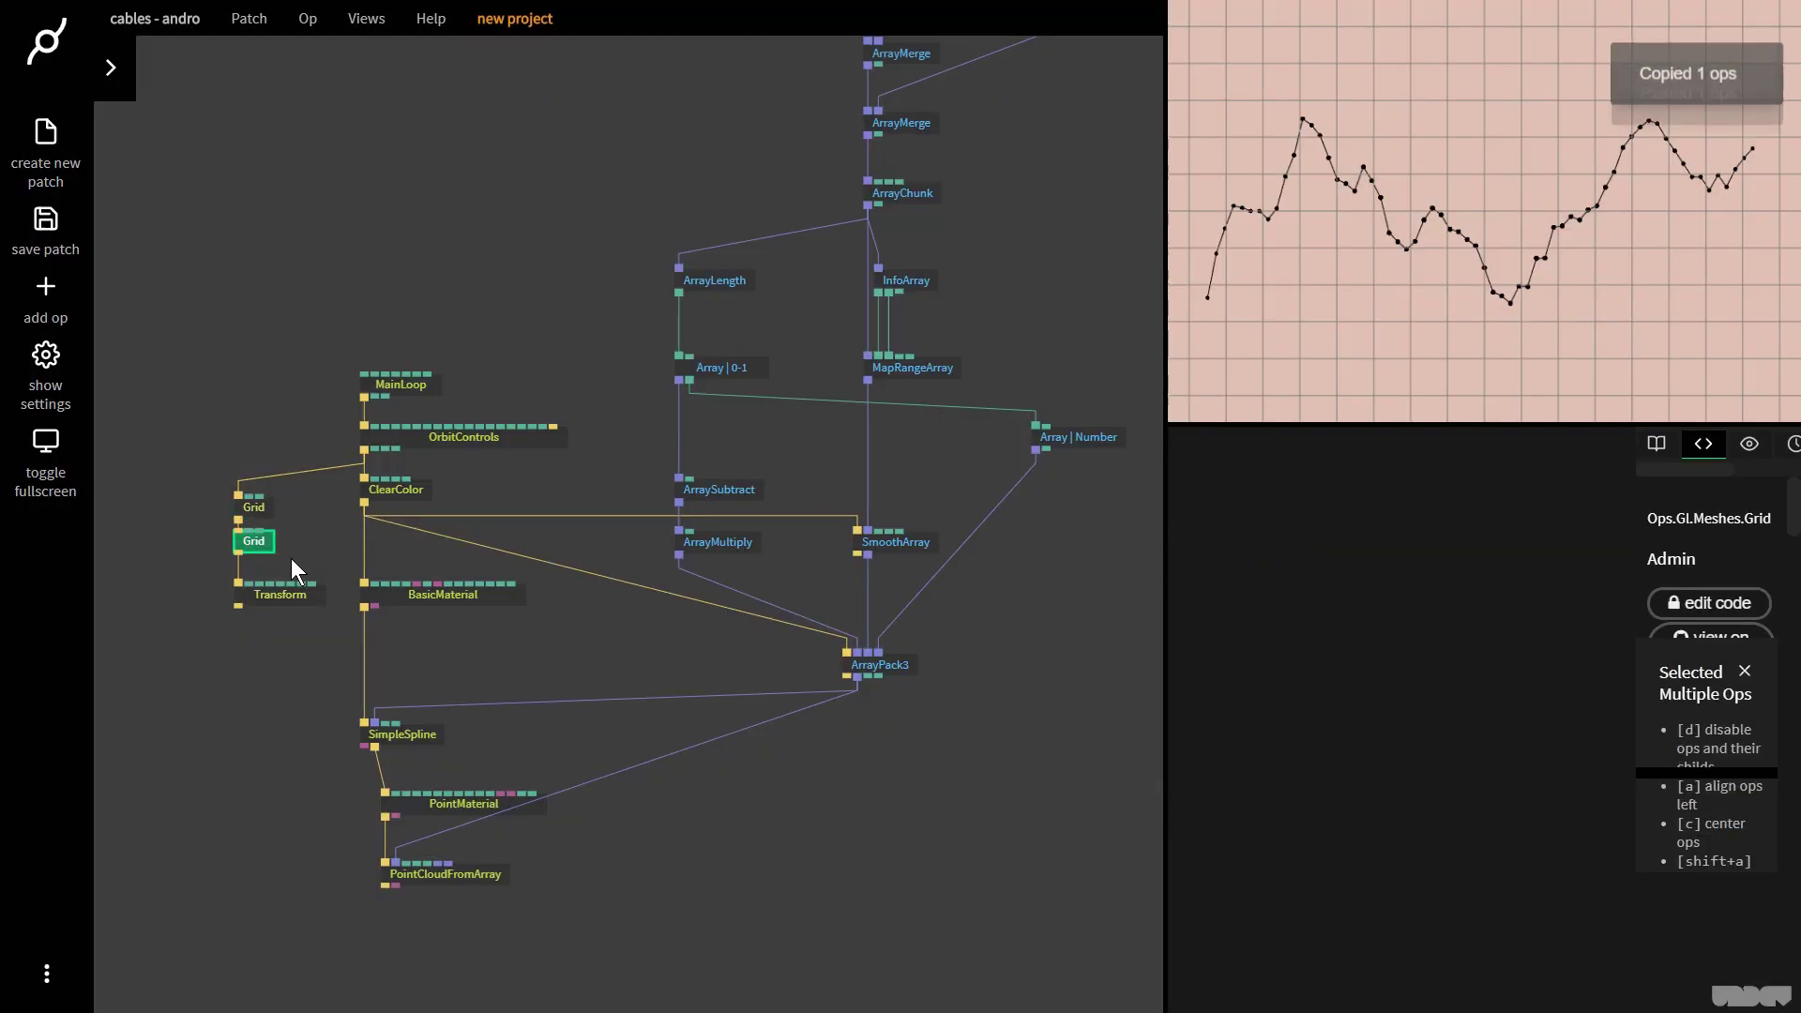
{"action": "key", "text": "ctrl+v"}
{"action": "left_click_drag", "start_coordinate": [257, 542], "coordinate": [283, 616]}
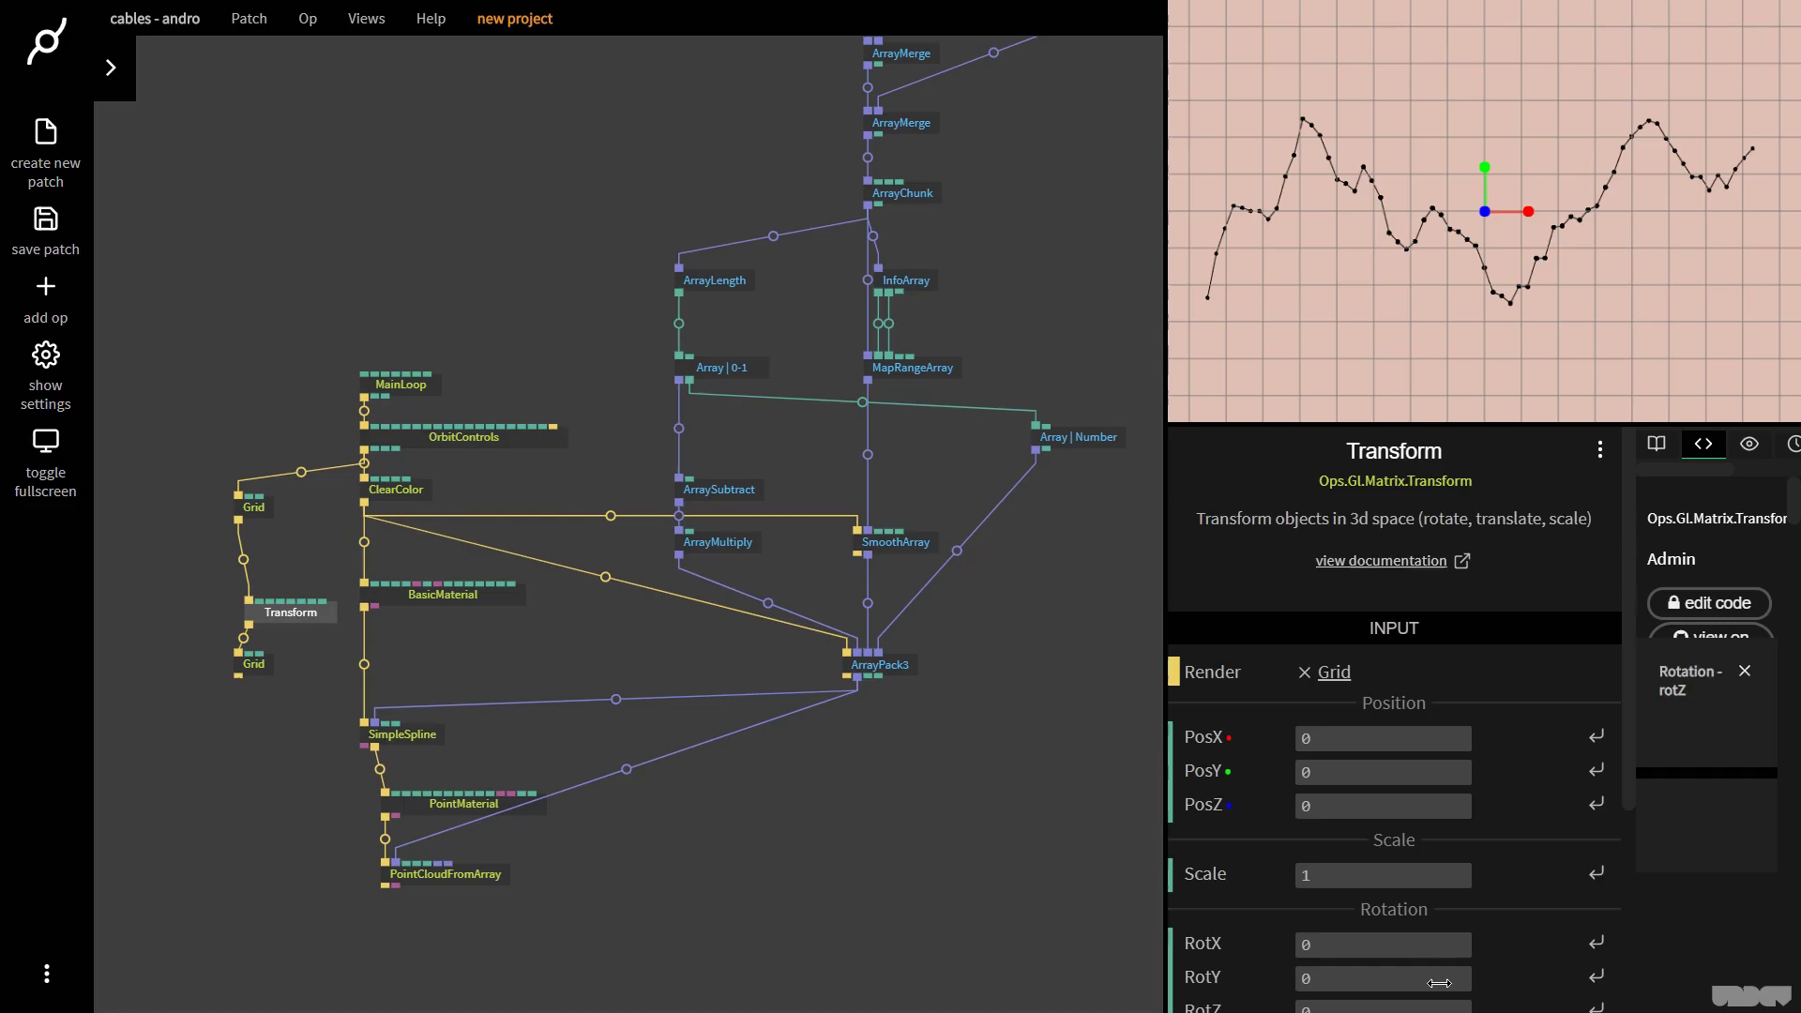
- Set the Transform's RotX to 90 and orbit the preview to view the floor
{"action": "scroll", "coordinate": [1398, 996], "scroll_direction": "down", "scroll_amount": 1}
{"action": "left_click_drag", "start_coordinate": [1371, 924], "coordinate": [1363, 850]}
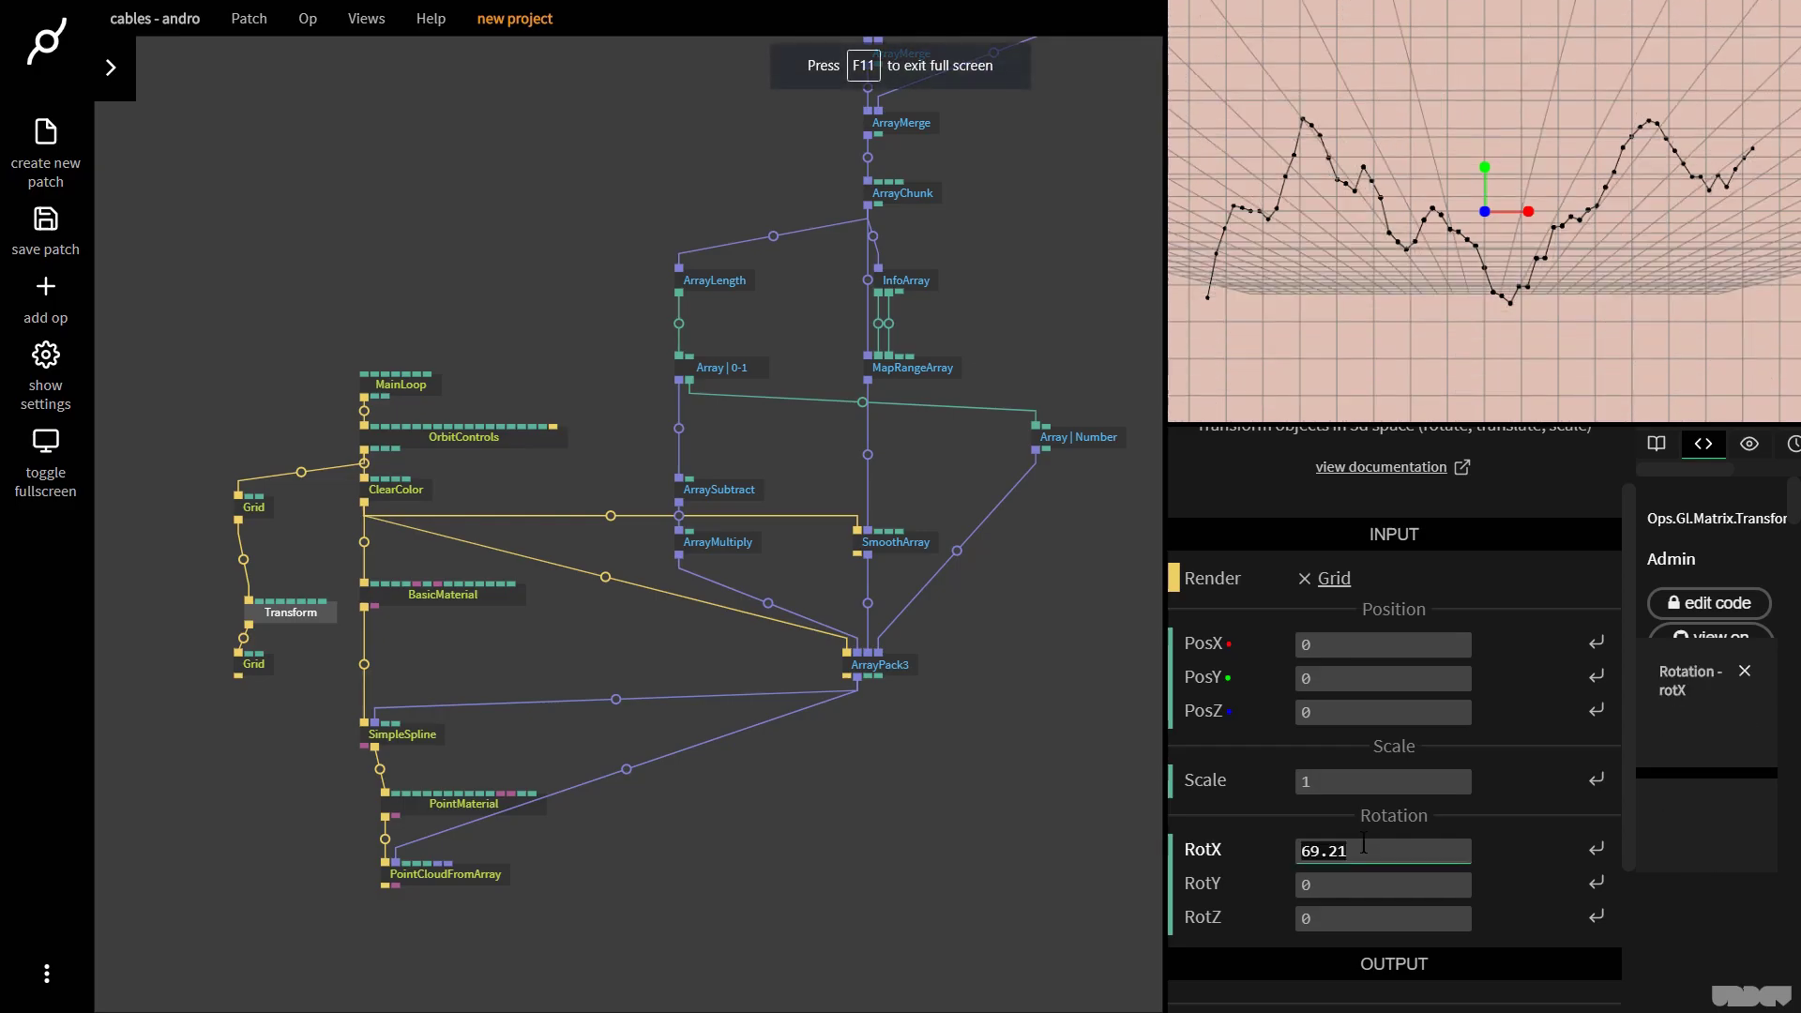
{"action": "left_click", "coordinate": [1363, 849]}
{"action": "type", "text": "90"}
{"action": "left_click", "coordinate": [1381, 199]}
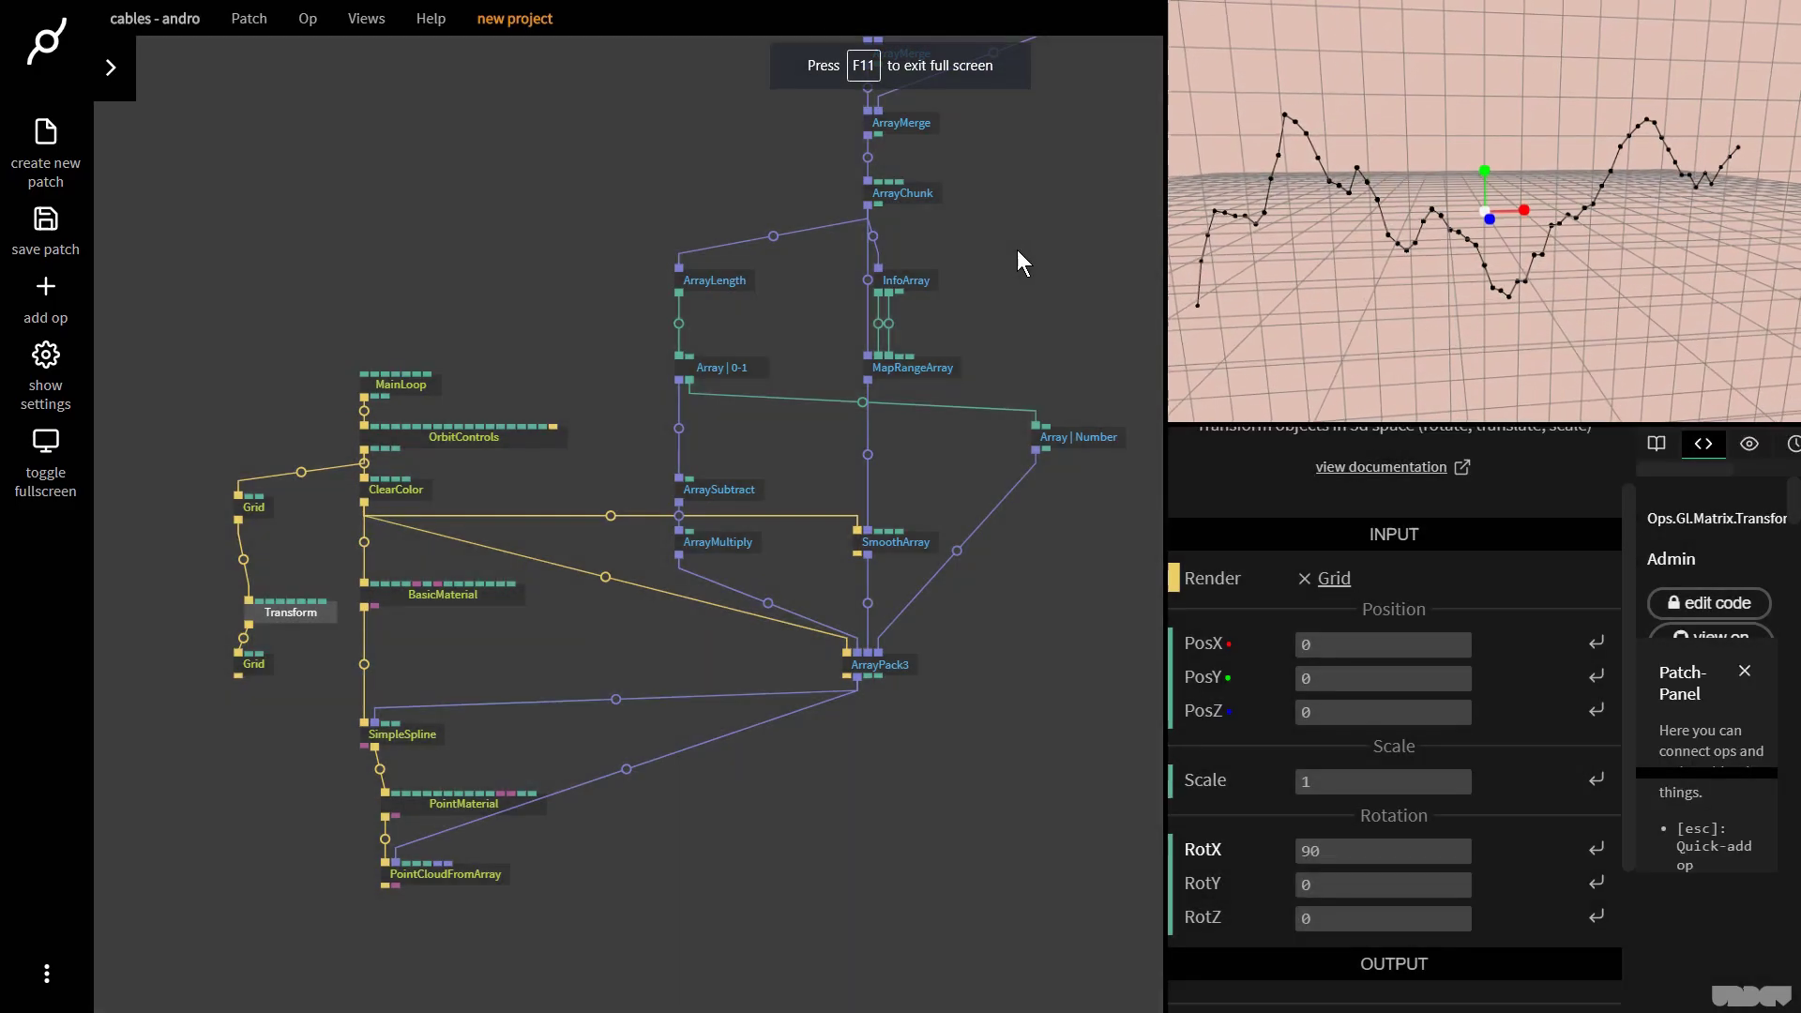
{"action": "left_click", "coordinate": [1017, 250]}
{"action": "left_click_drag", "start_coordinate": [1457, 199], "coordinate": [1387, 251]}
{"action": "scroll", "coordinate": [980, 618], "scroll_direction": "down", "scroll_amount": 5}
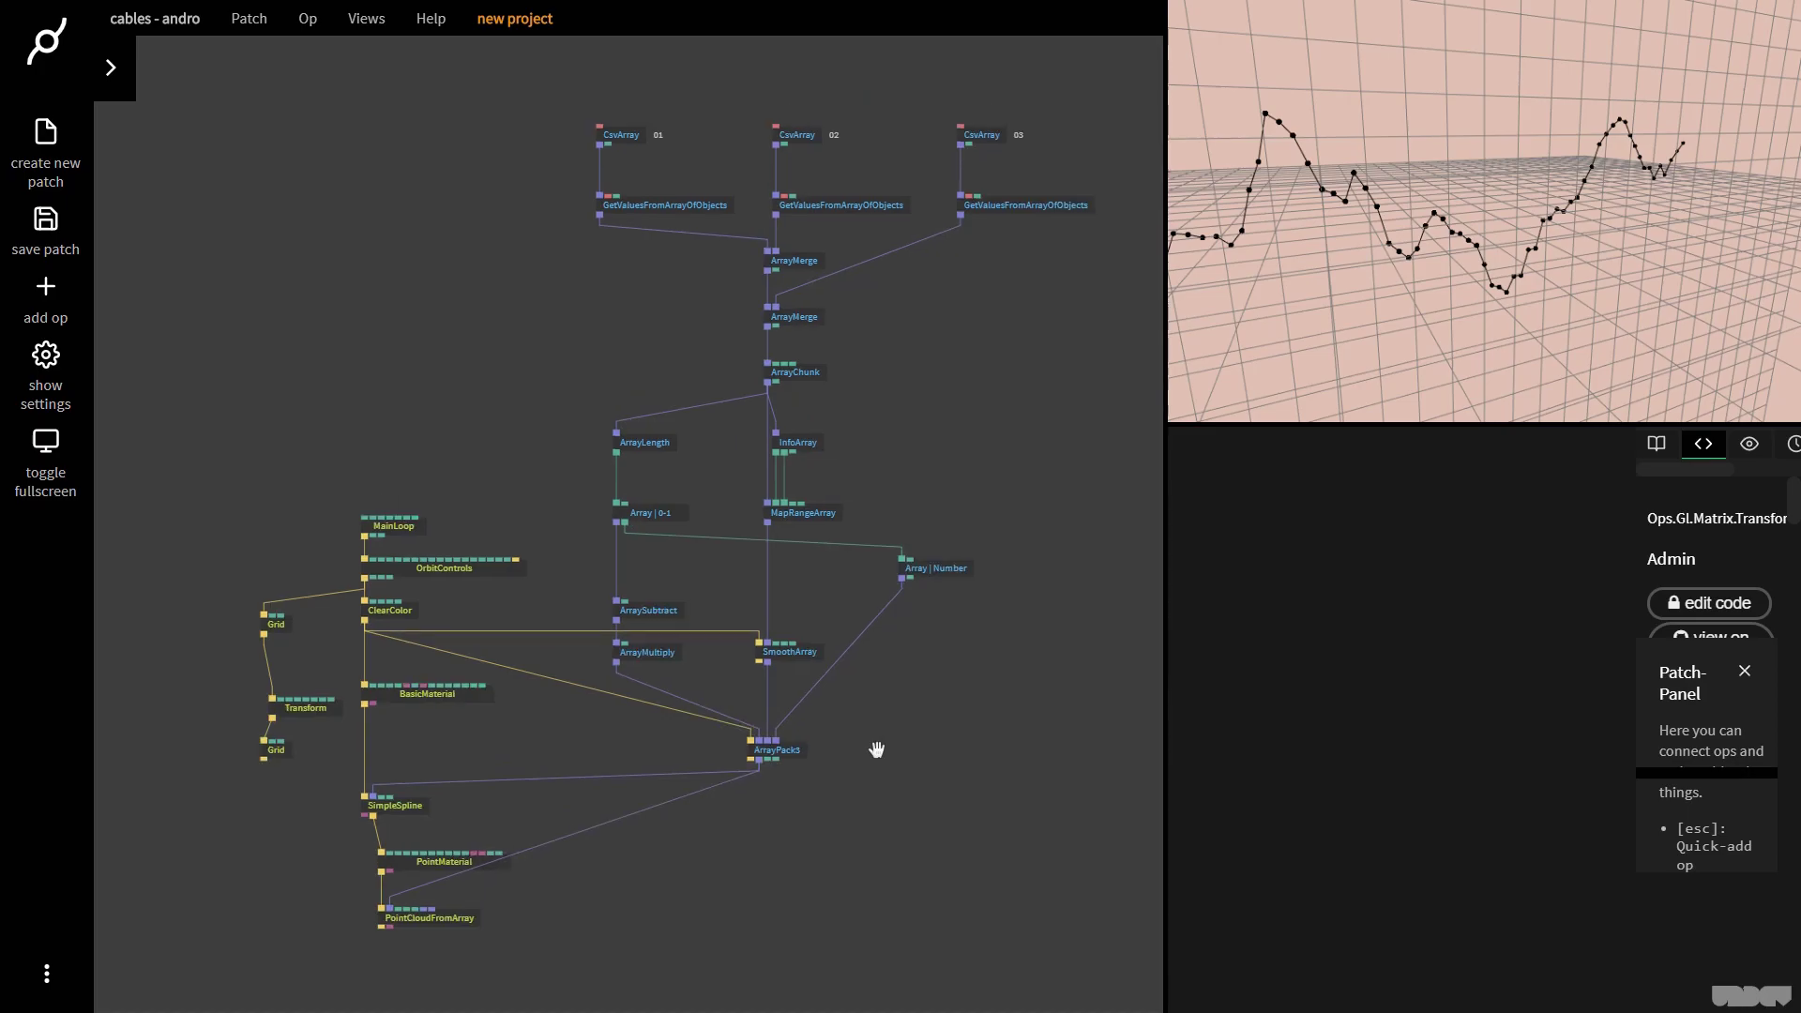
{"action": "scroll", "coordinate": [867, 741], "scroll_direction": "up", "scroll_amount": 4}
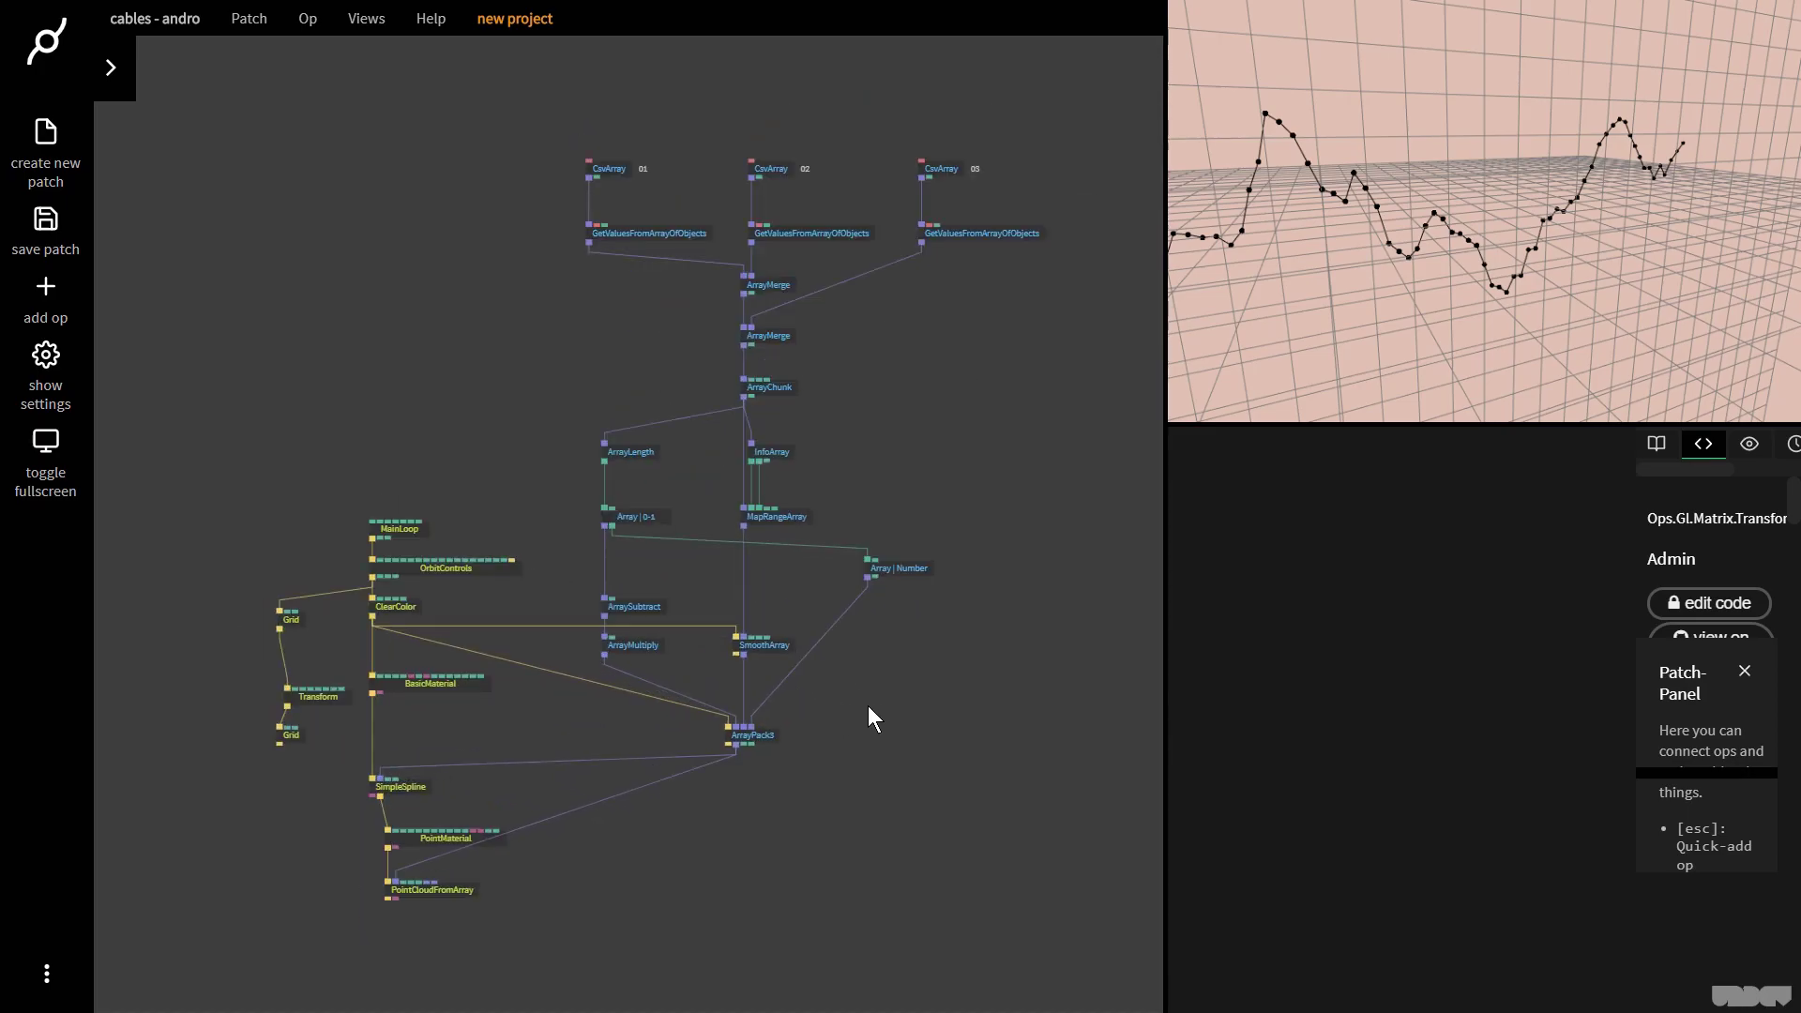